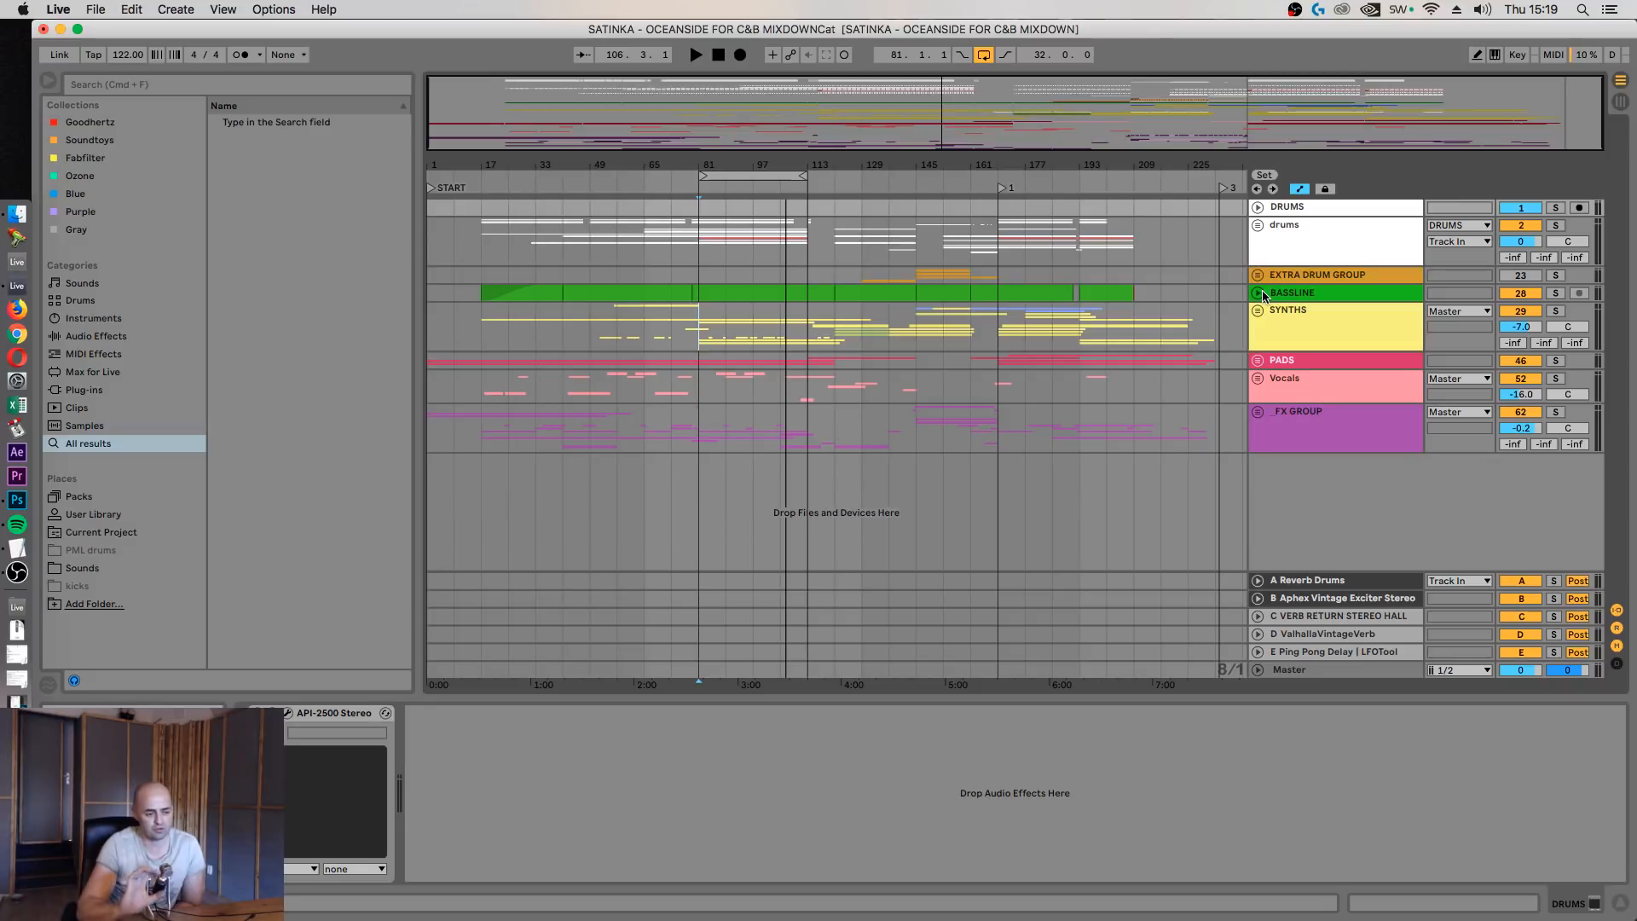
{"action": "left_click", "coordinate": [1322, 670]}
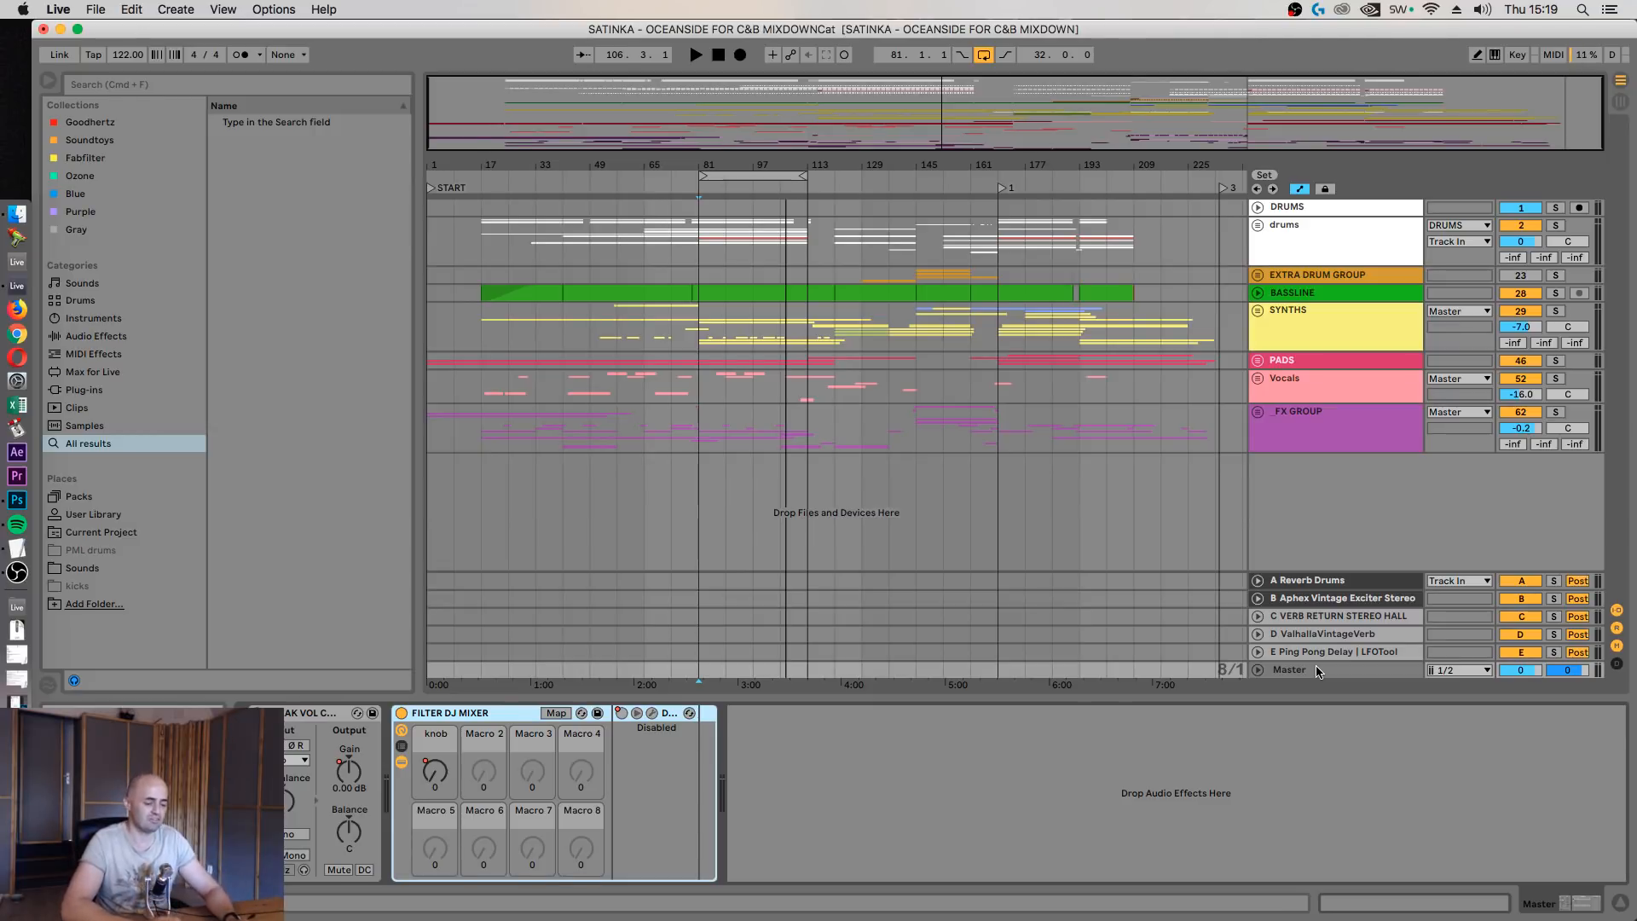
{"action": "left_click", "coordinate": [1038, 789]}
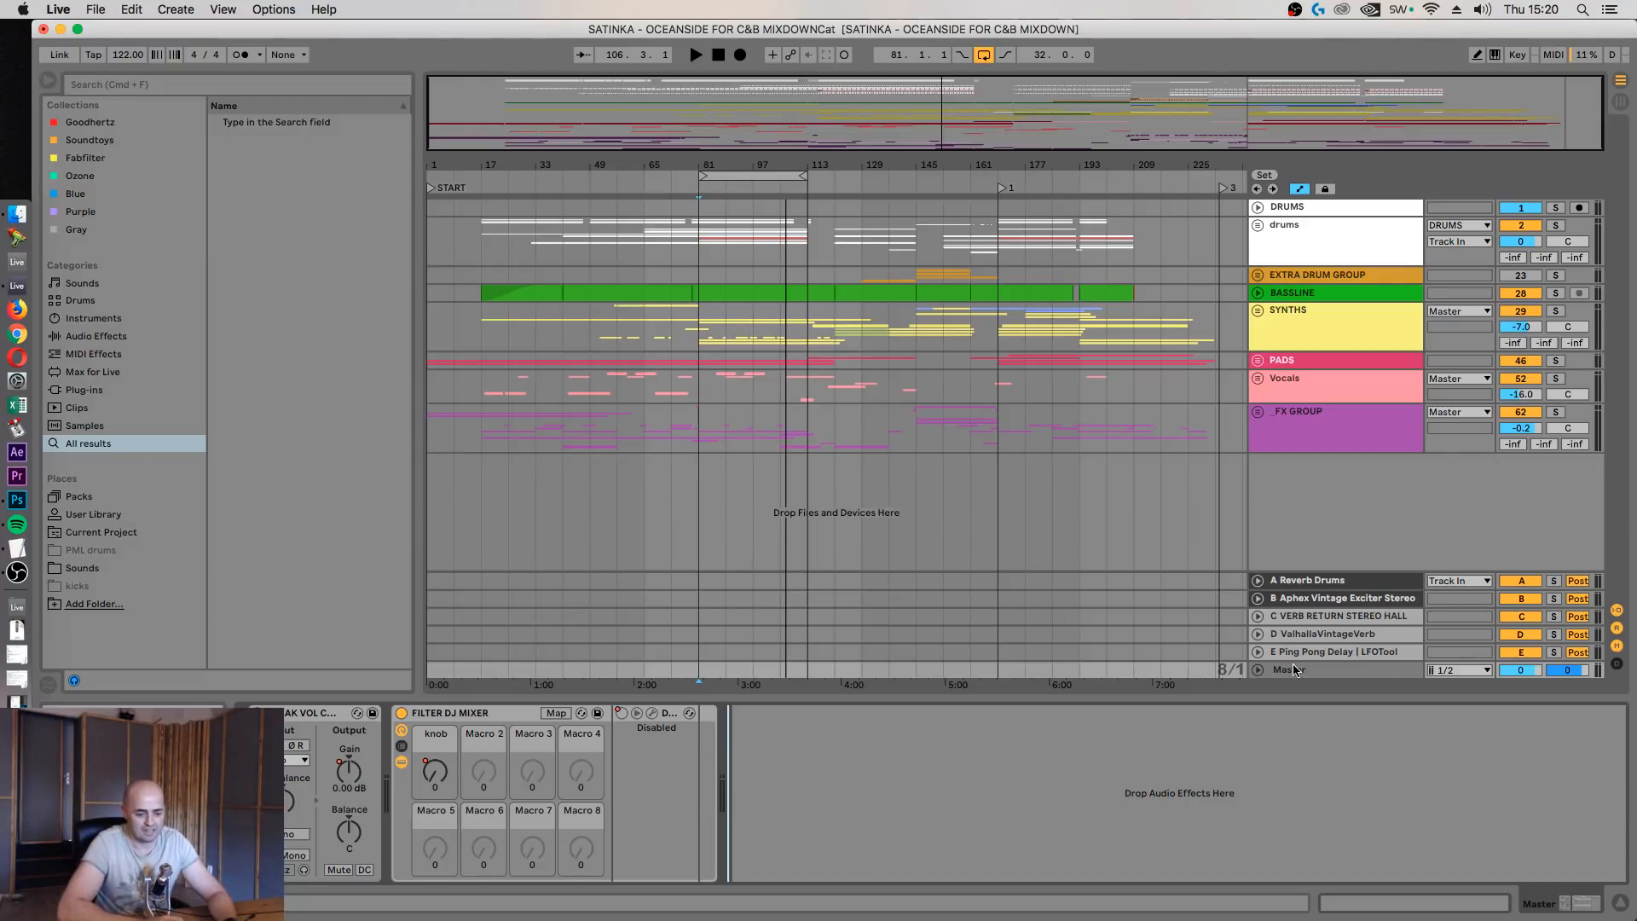
{"action": "left_click", "coordinate": [124, 86]}
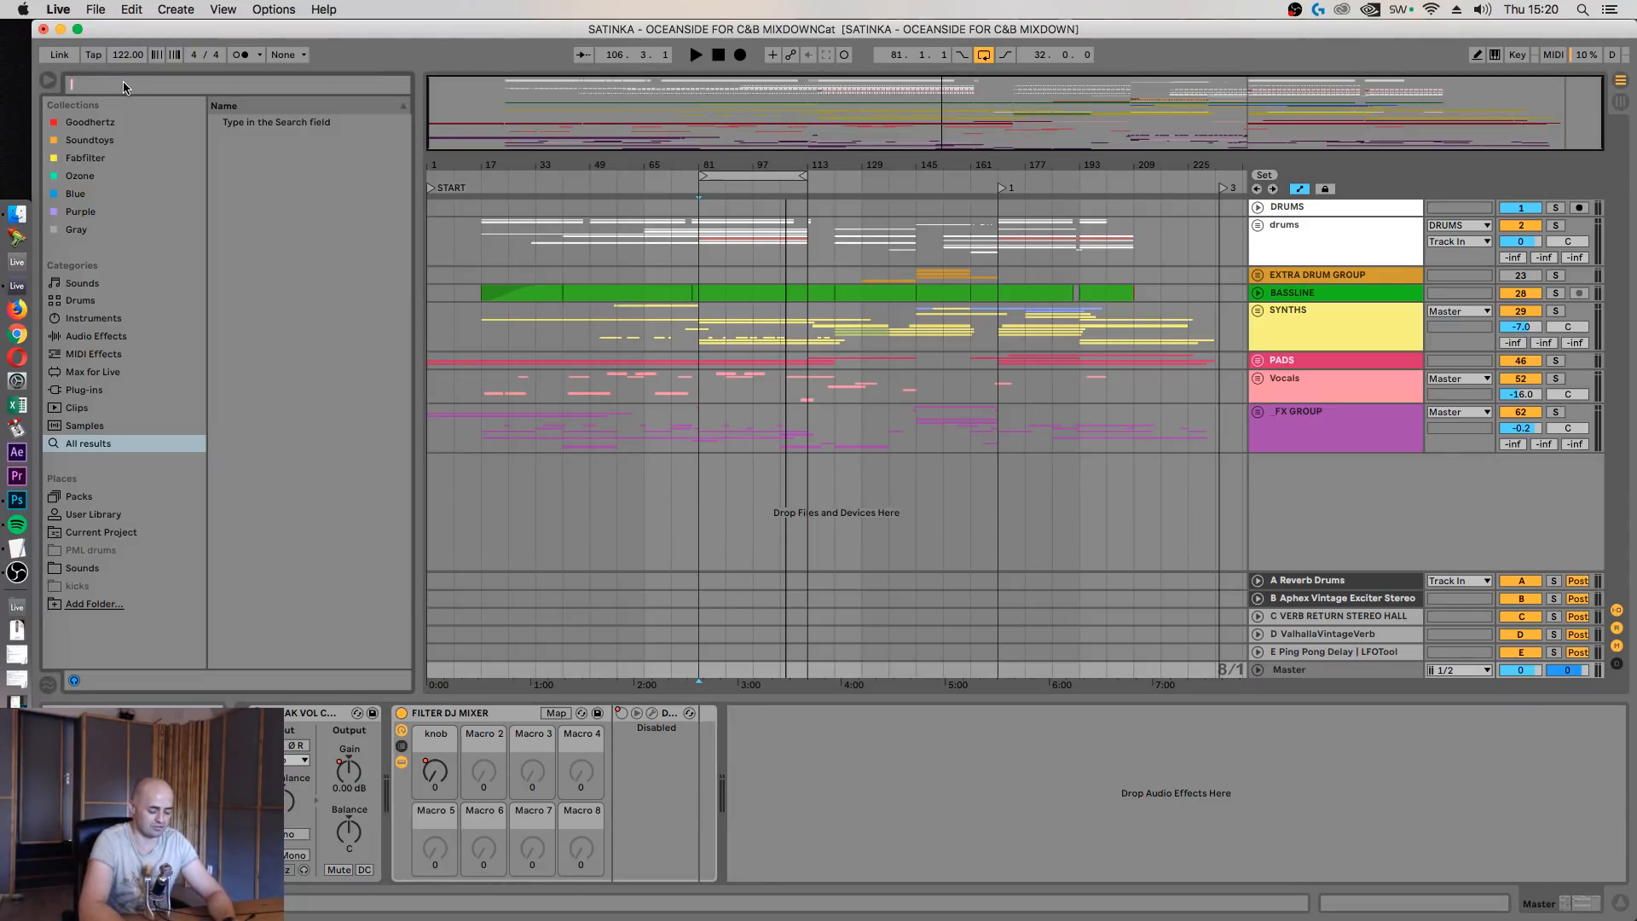
{"action": "type", "text": "ssl"}
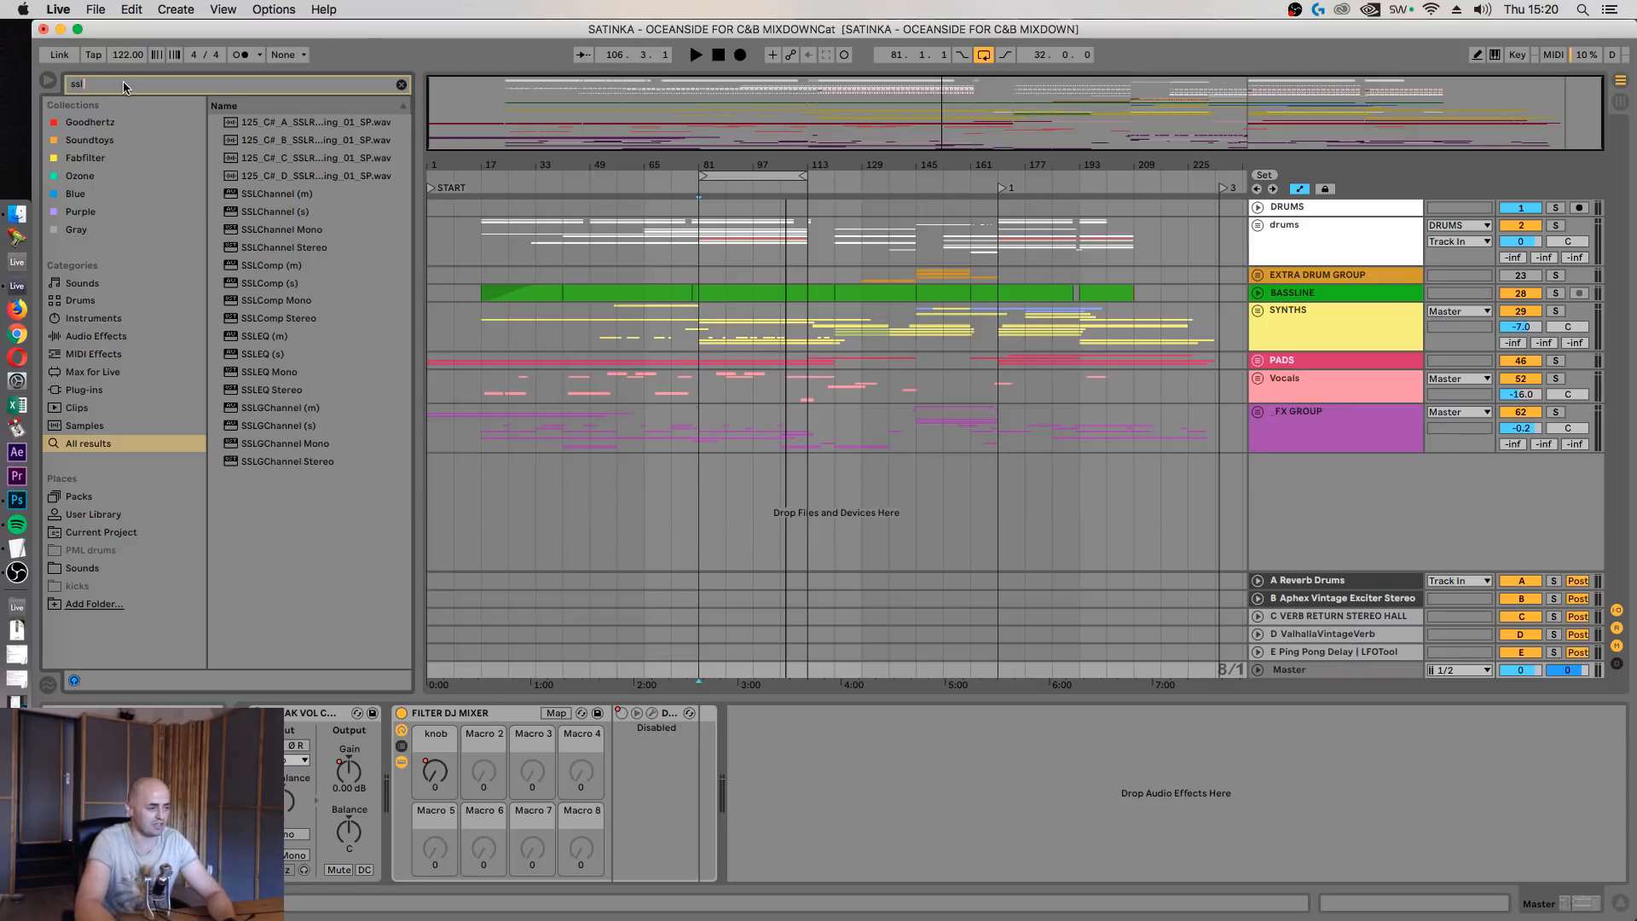
{"action": "key", "text": "BackSpace"}
{"action": "key", "text": "BackSpace"}
{"action": "key", "text": "BackSpace"}
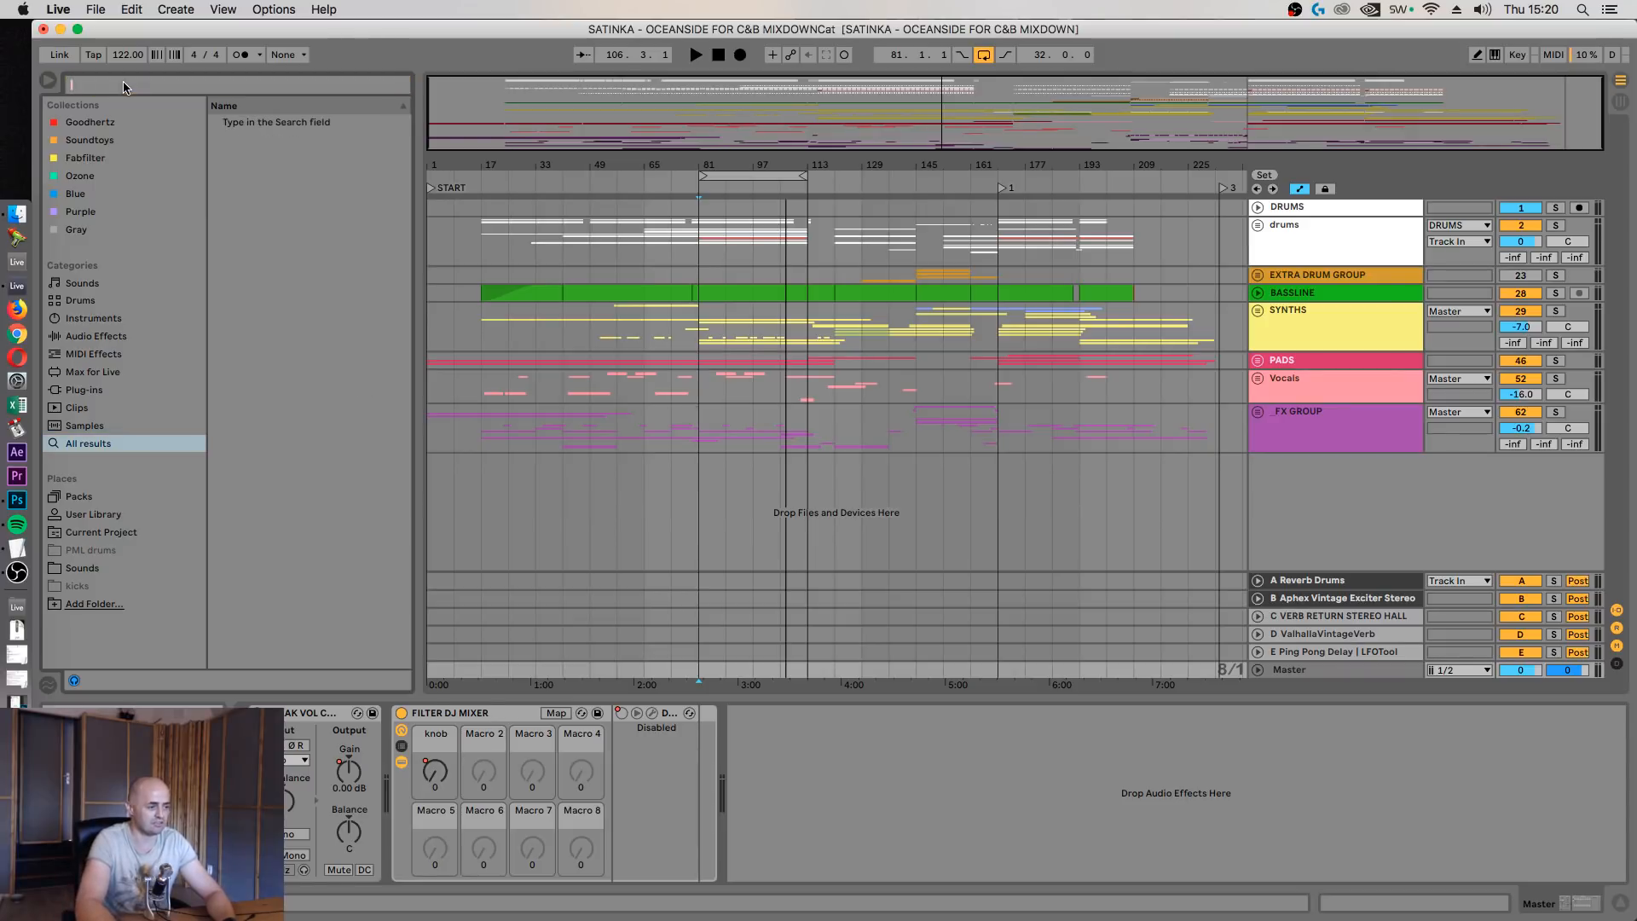
Play the arrangement from bar 81 for a few bars to listen to the mix, and stop playback
{"action": "left_click", "coordinate": [695, 262]}
{"action": "key", "text": "space"}
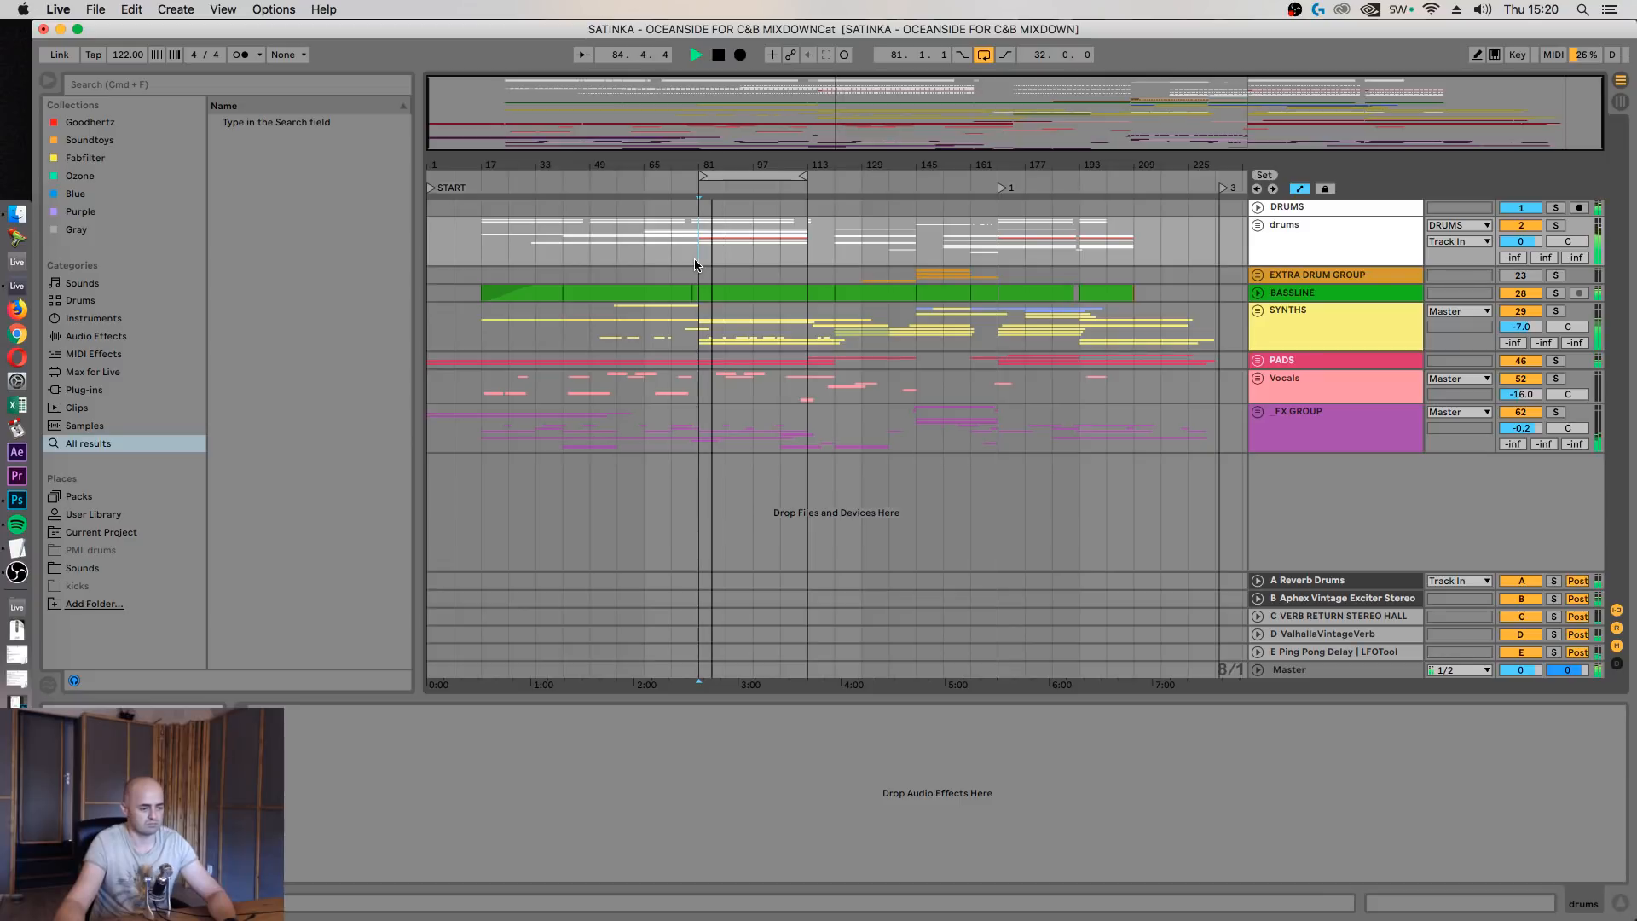
{"action": "key", "text": "space"}
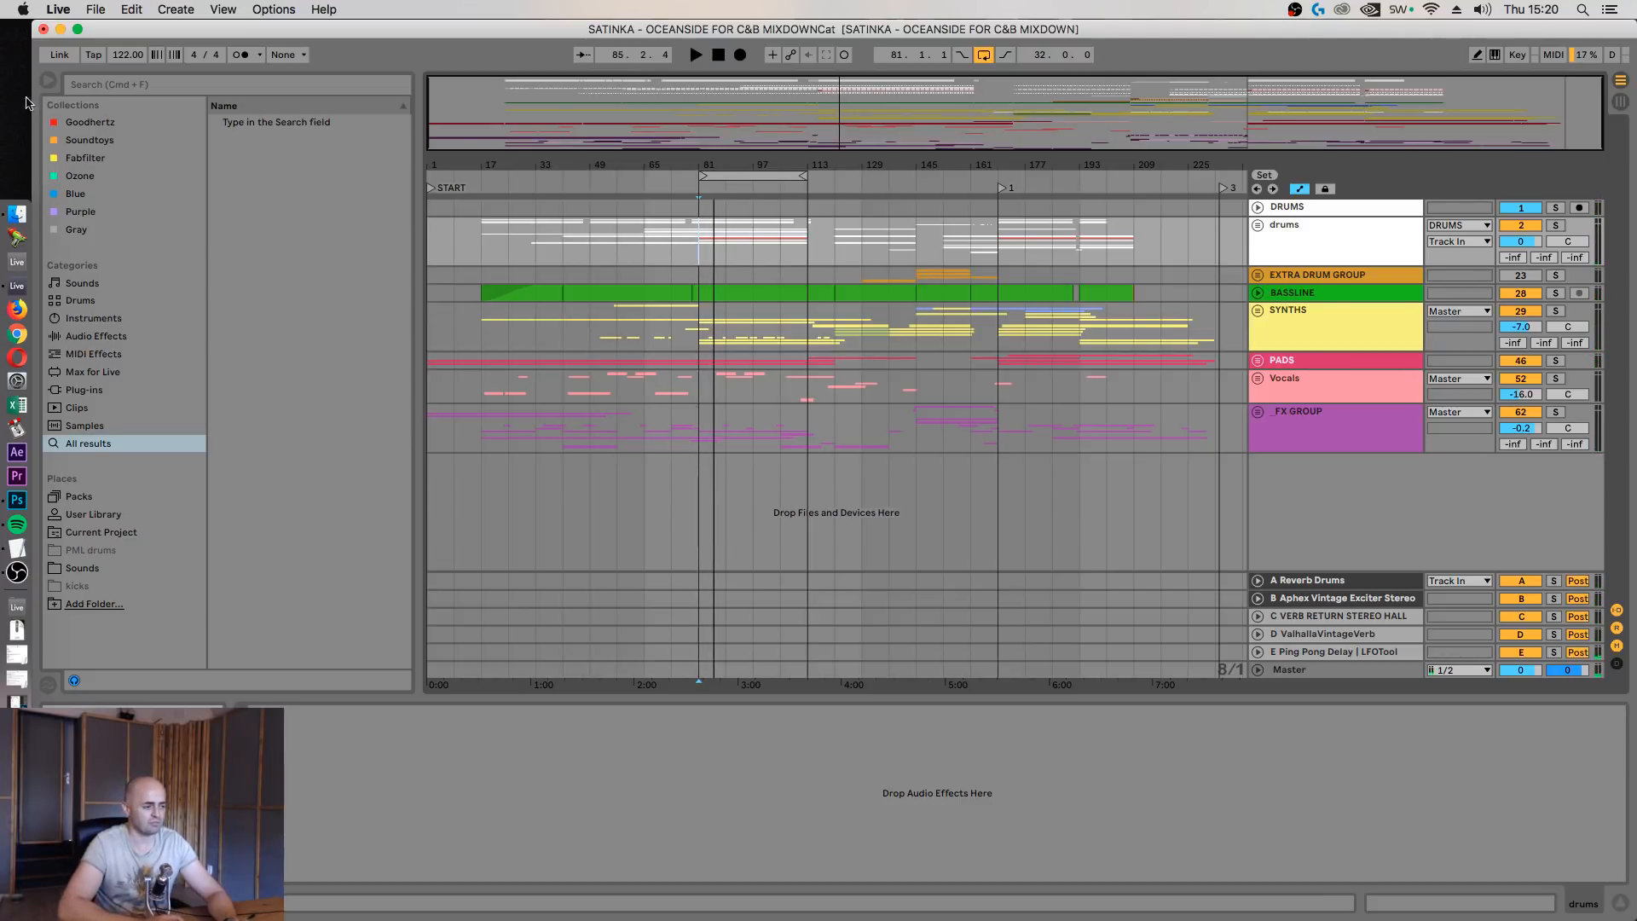
Find the "pui" plug-ins and add PuigTec MEQ5 Stereo followed by PuigTec EQP1A Stereo at the end of the Master device chain
{"action": "left_click", "coordinate": [128, 85]}
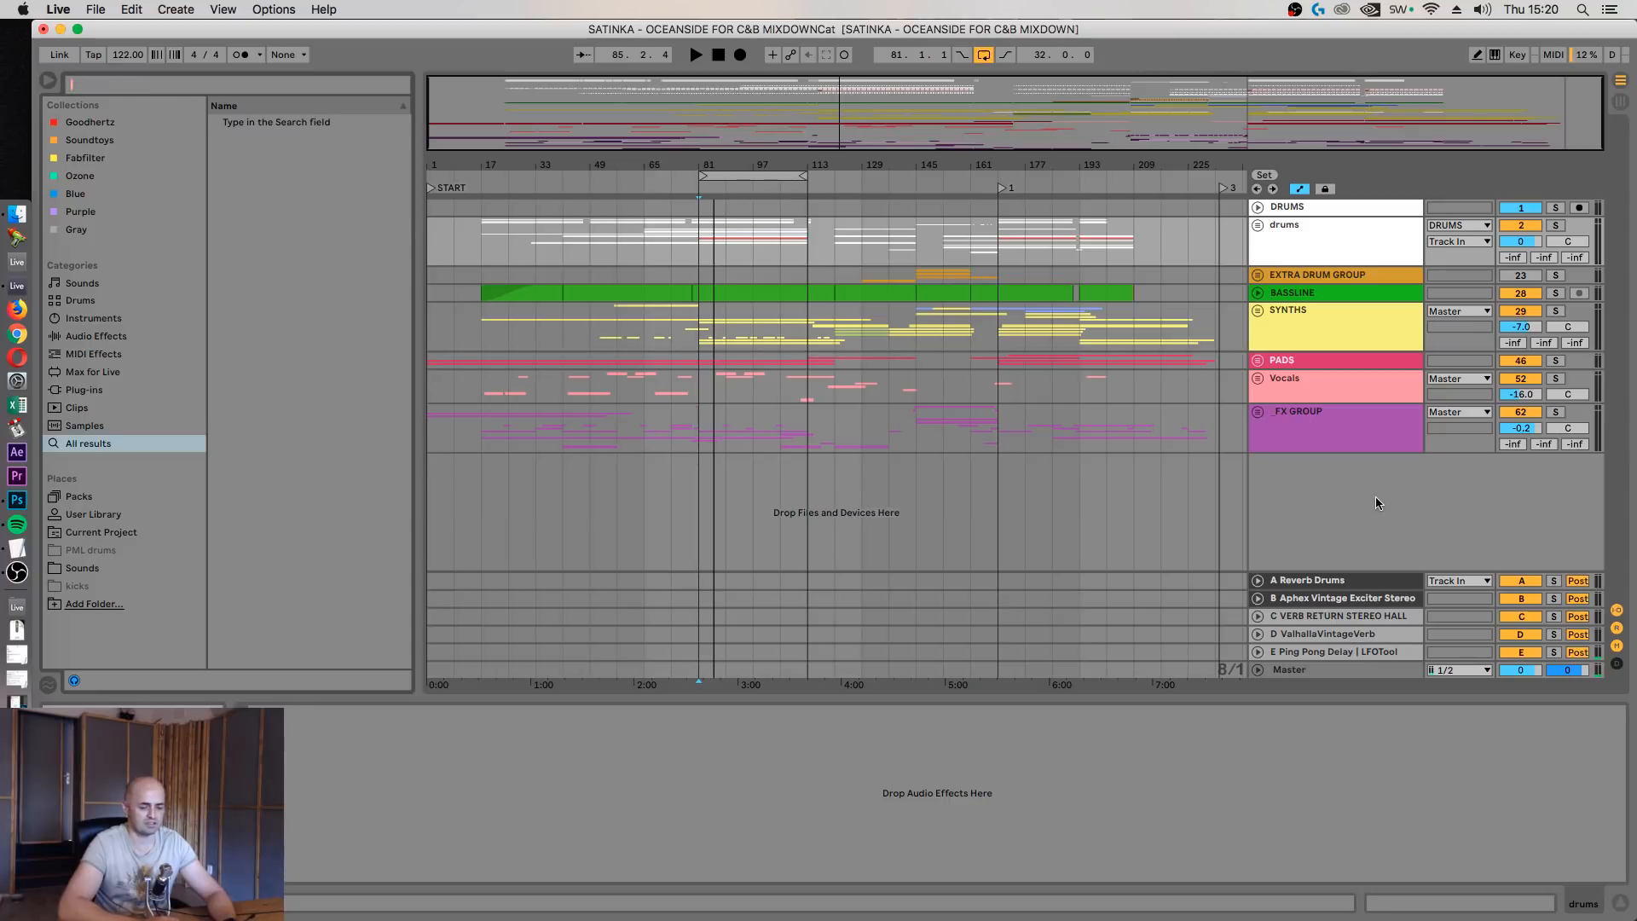
{"action": "left_click", "coordinate": [1341, 671]}
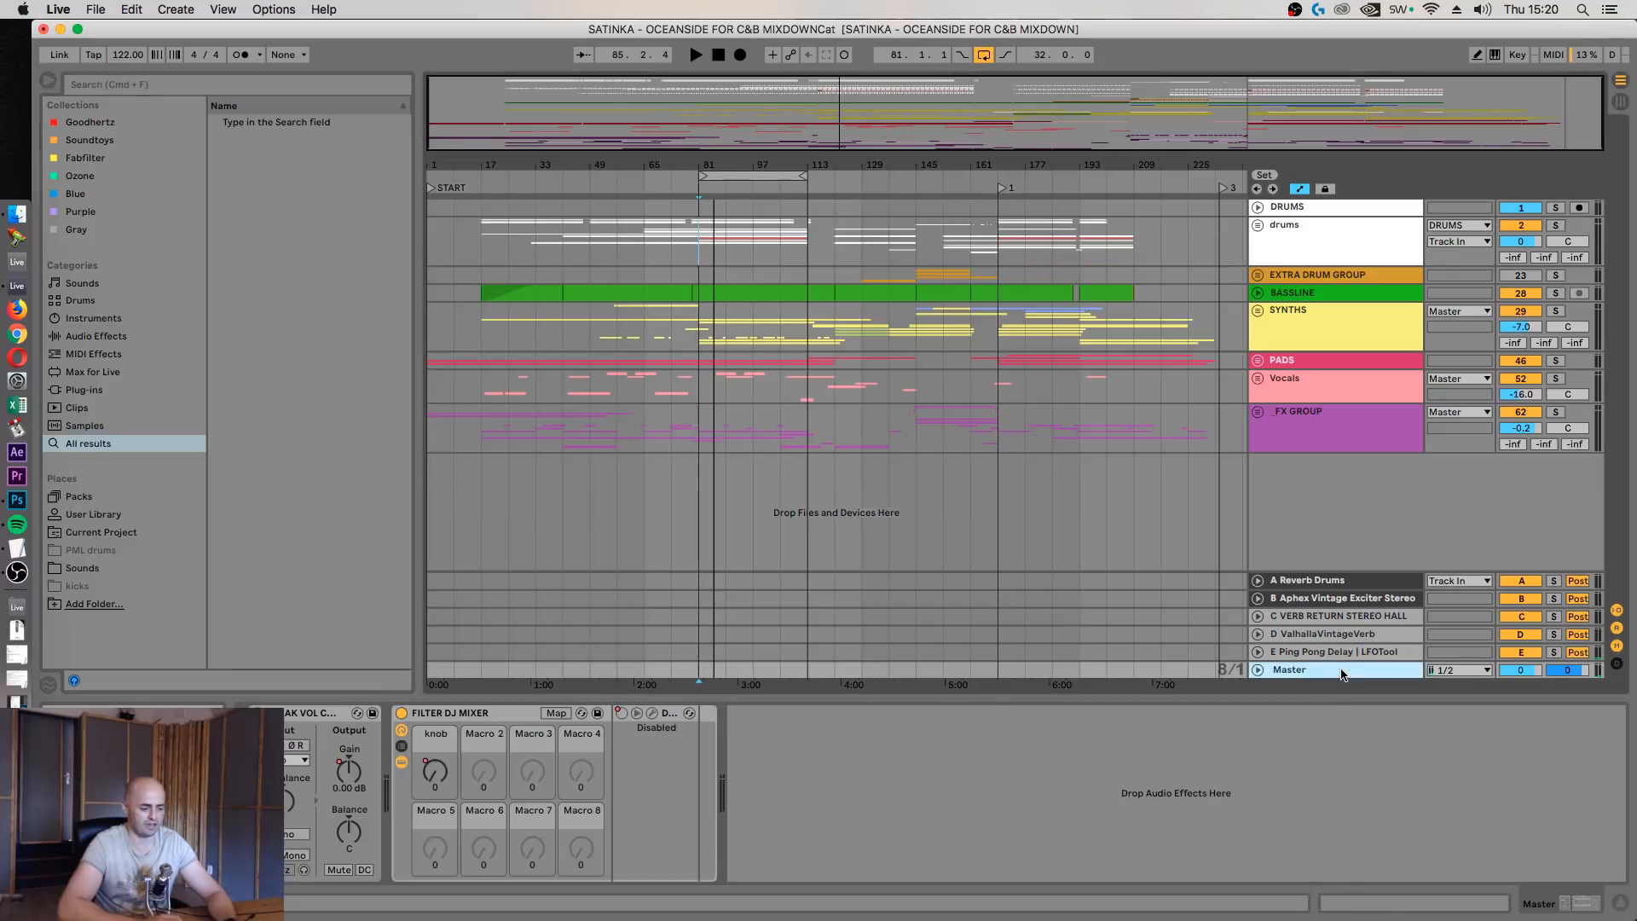
{"action": "left_click", "coordinate": [927, 759]}
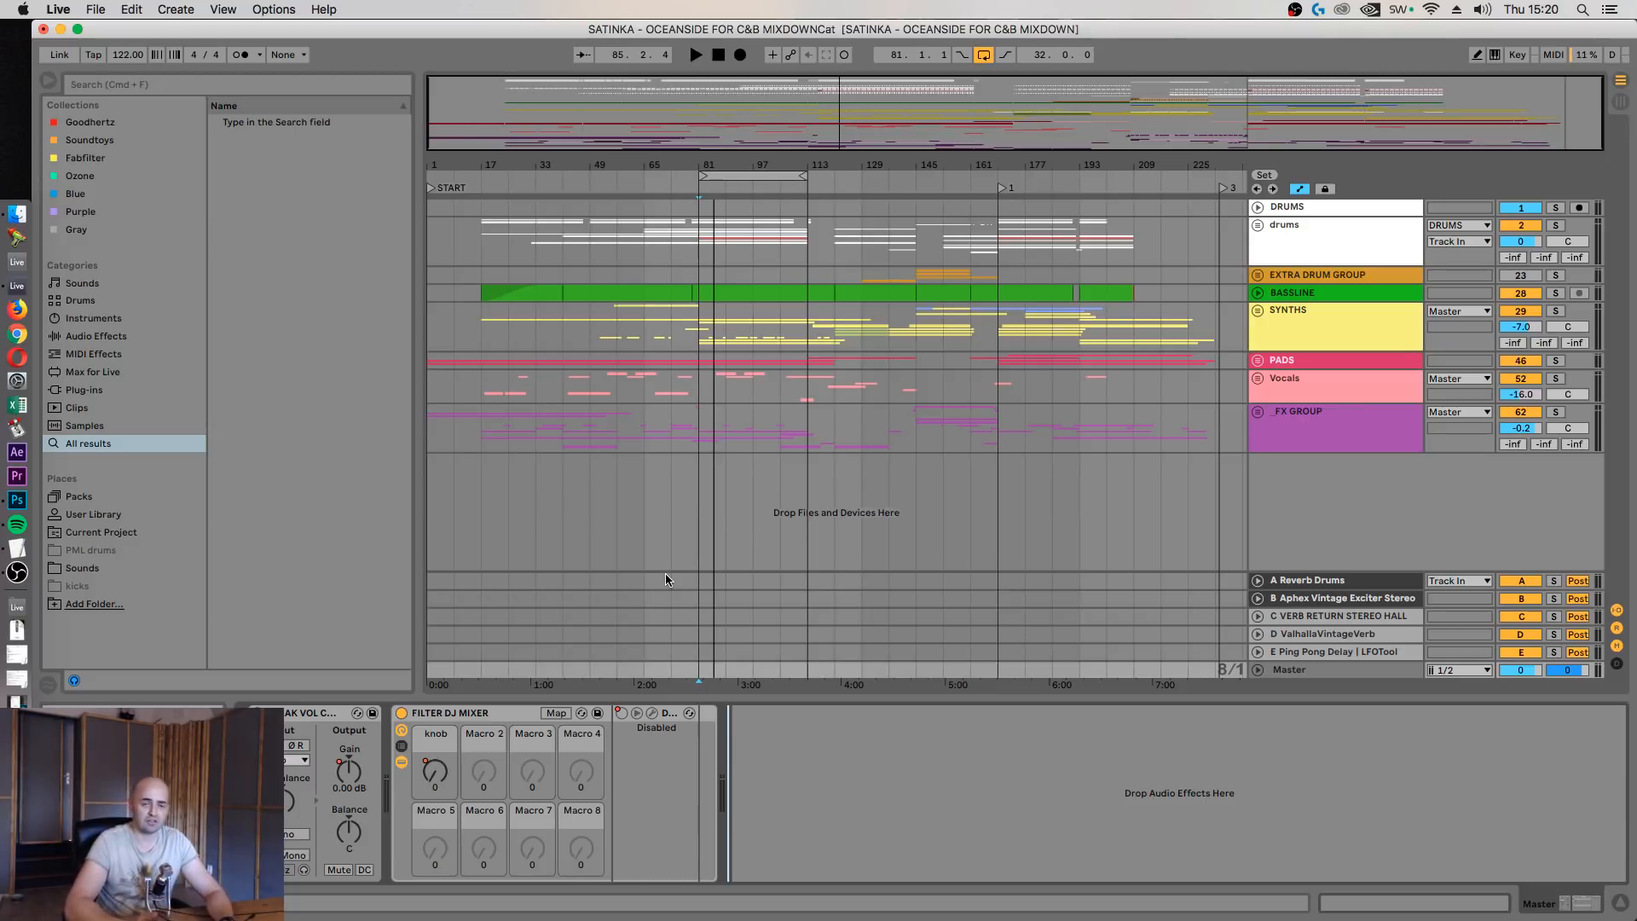
{"action": "left_click", "coordinate": [151, 87]}
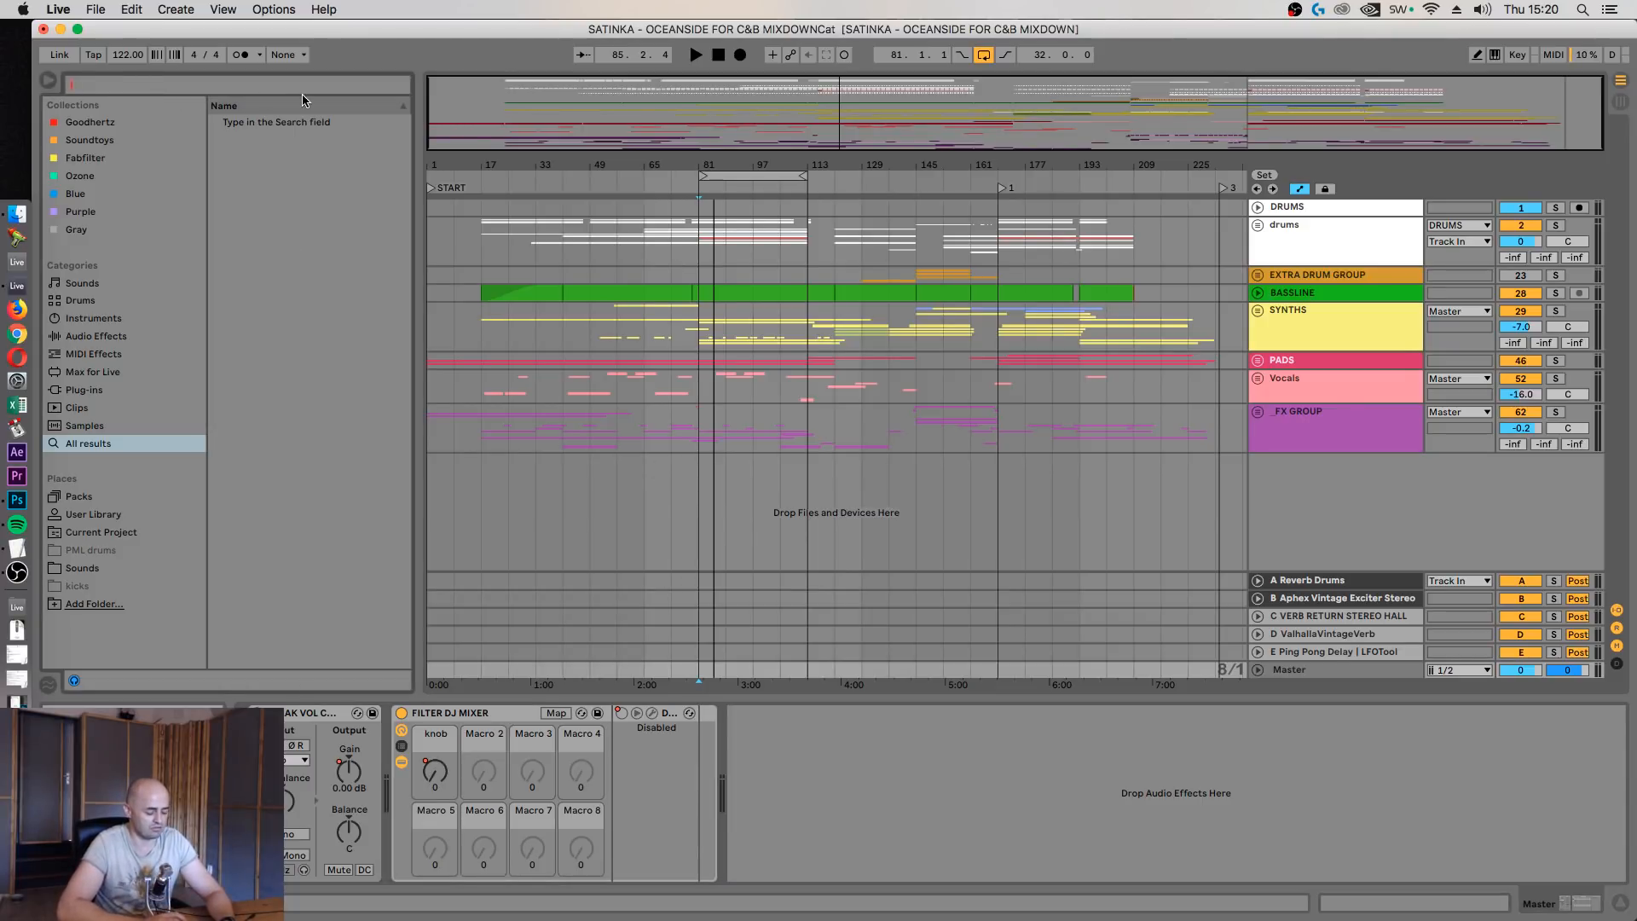
{"action": "type", "text": "pui"}
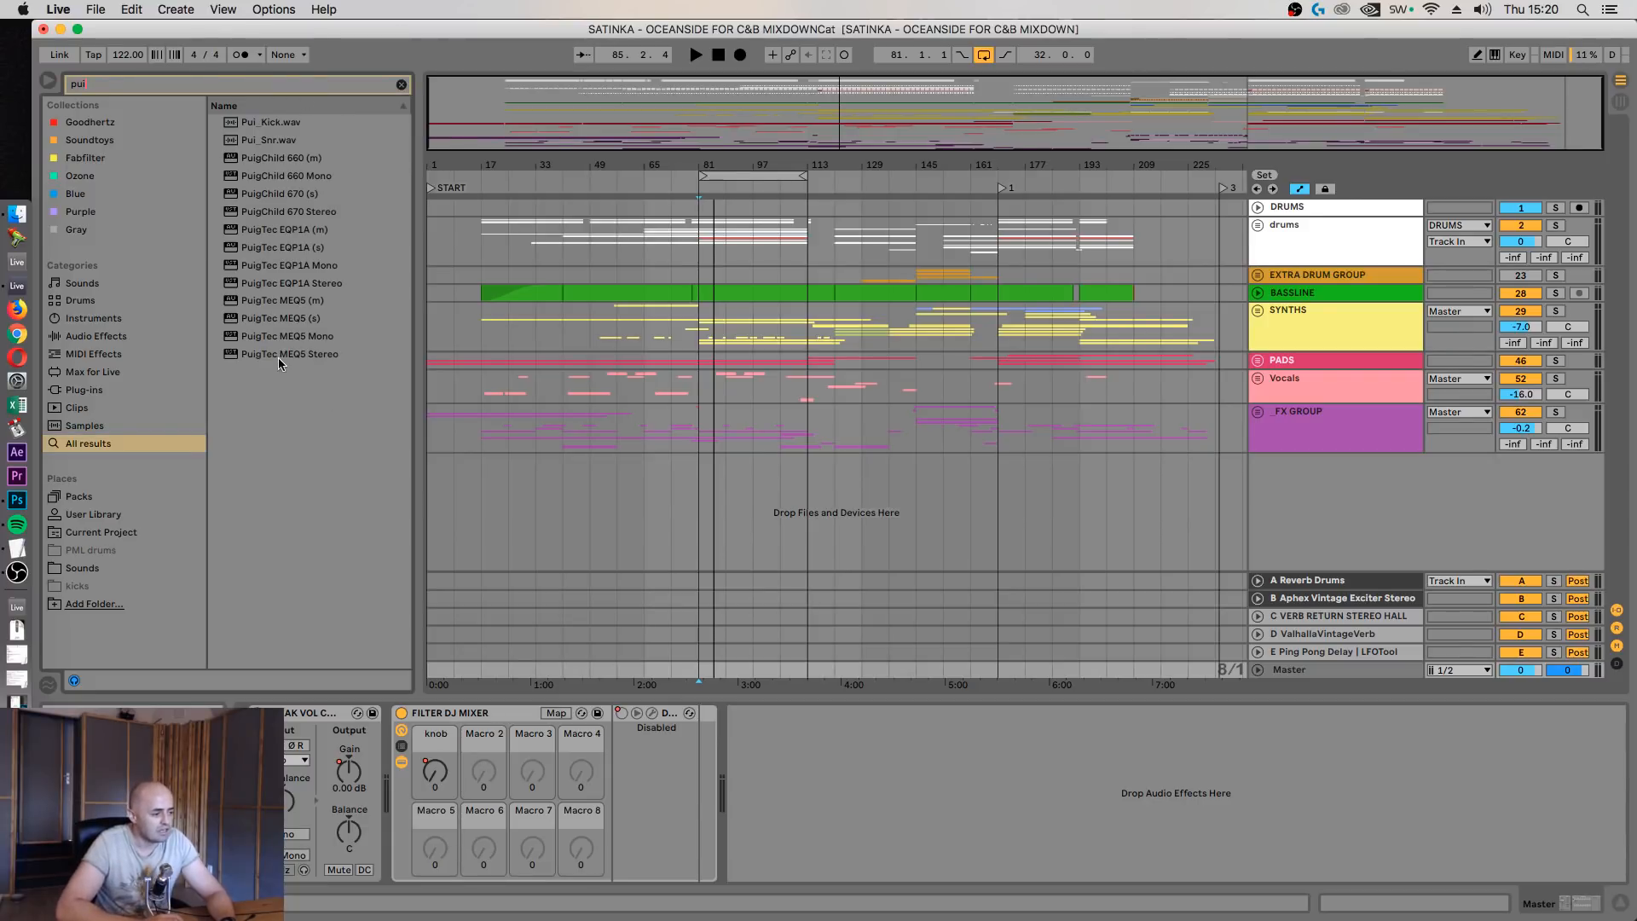
{"action": "double_click", "coordinate": [278, 357]}
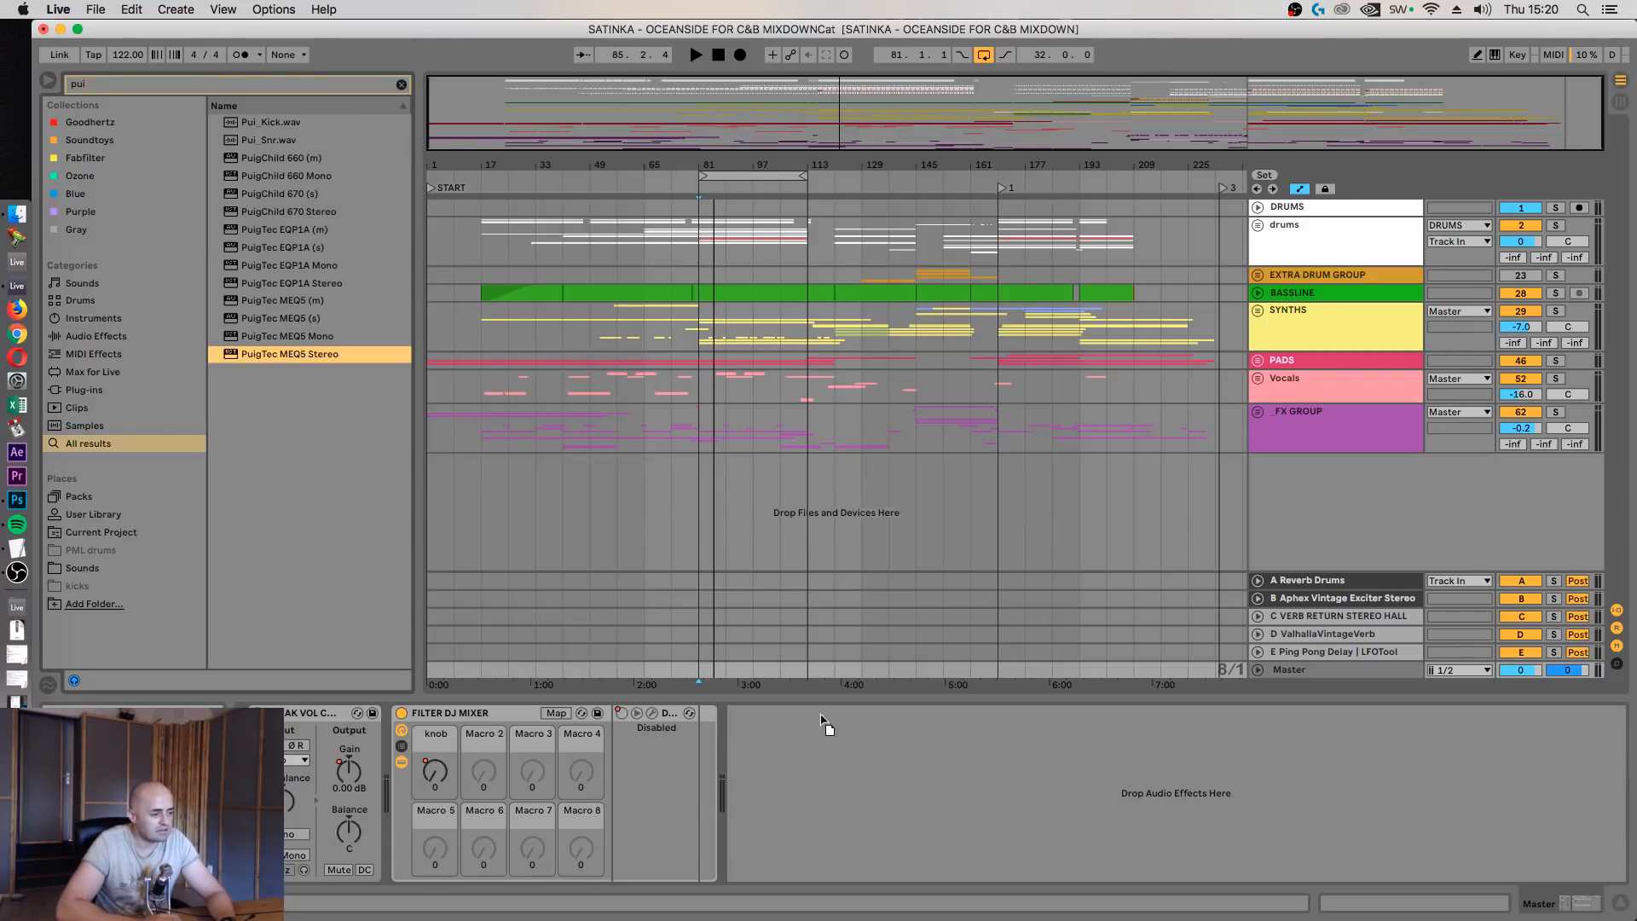
{"action": "double_click", "coordinate": [245, 285]}
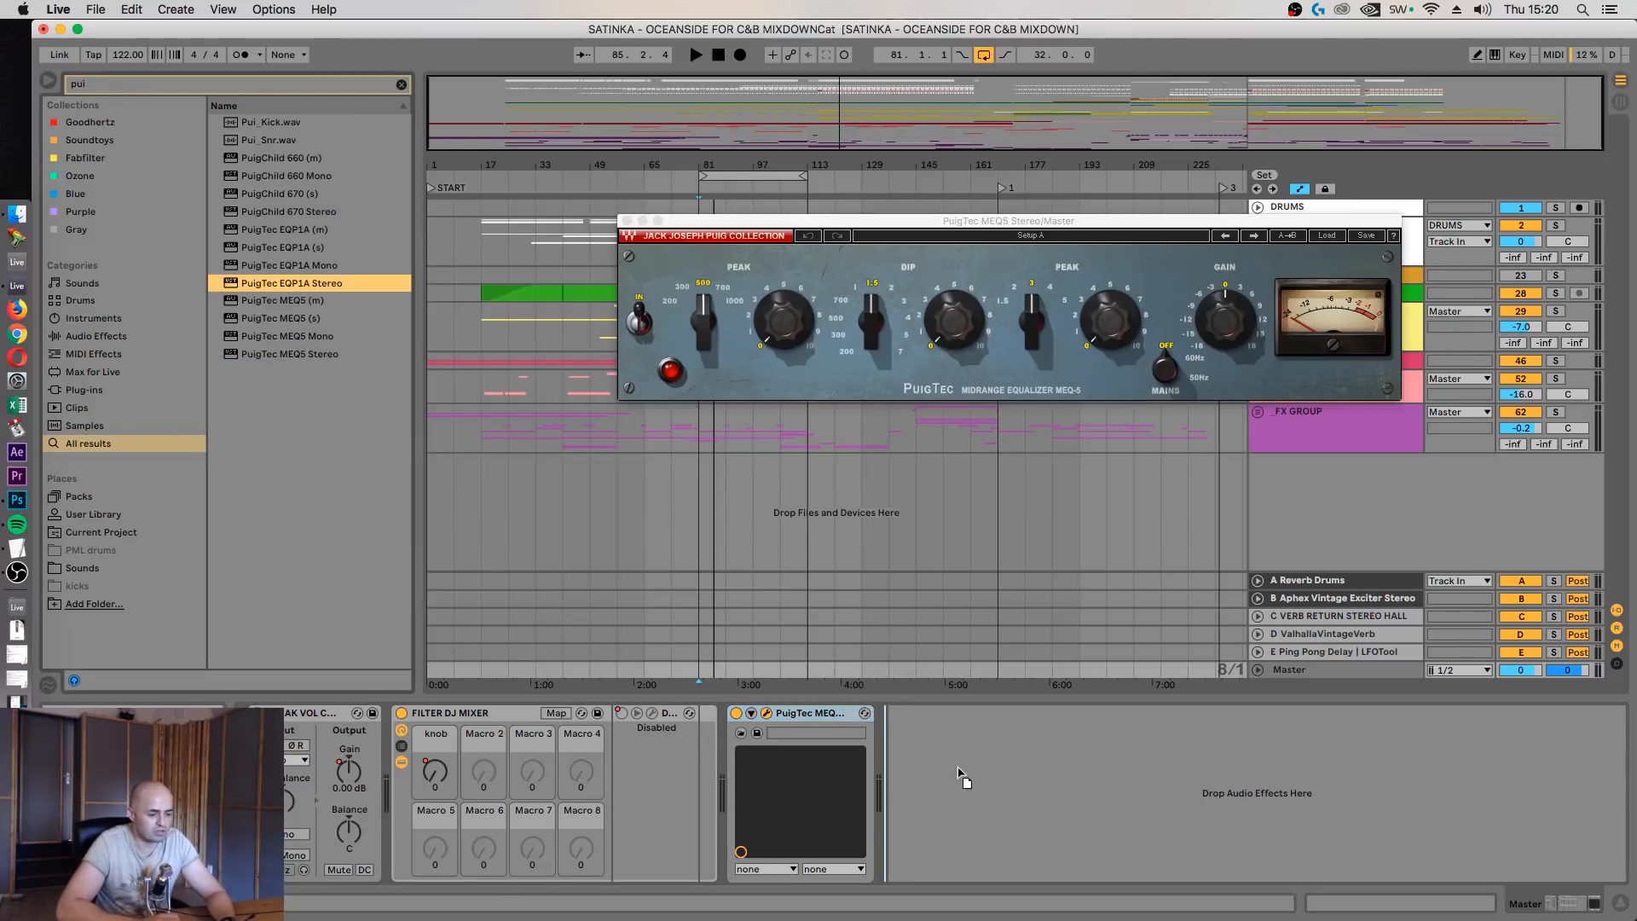
Arrange the two plug-in windows so the EQP1A sits directly above the MEQ5 without overlapping
{"action": "left_click", "coordinate": [1052, 225]}
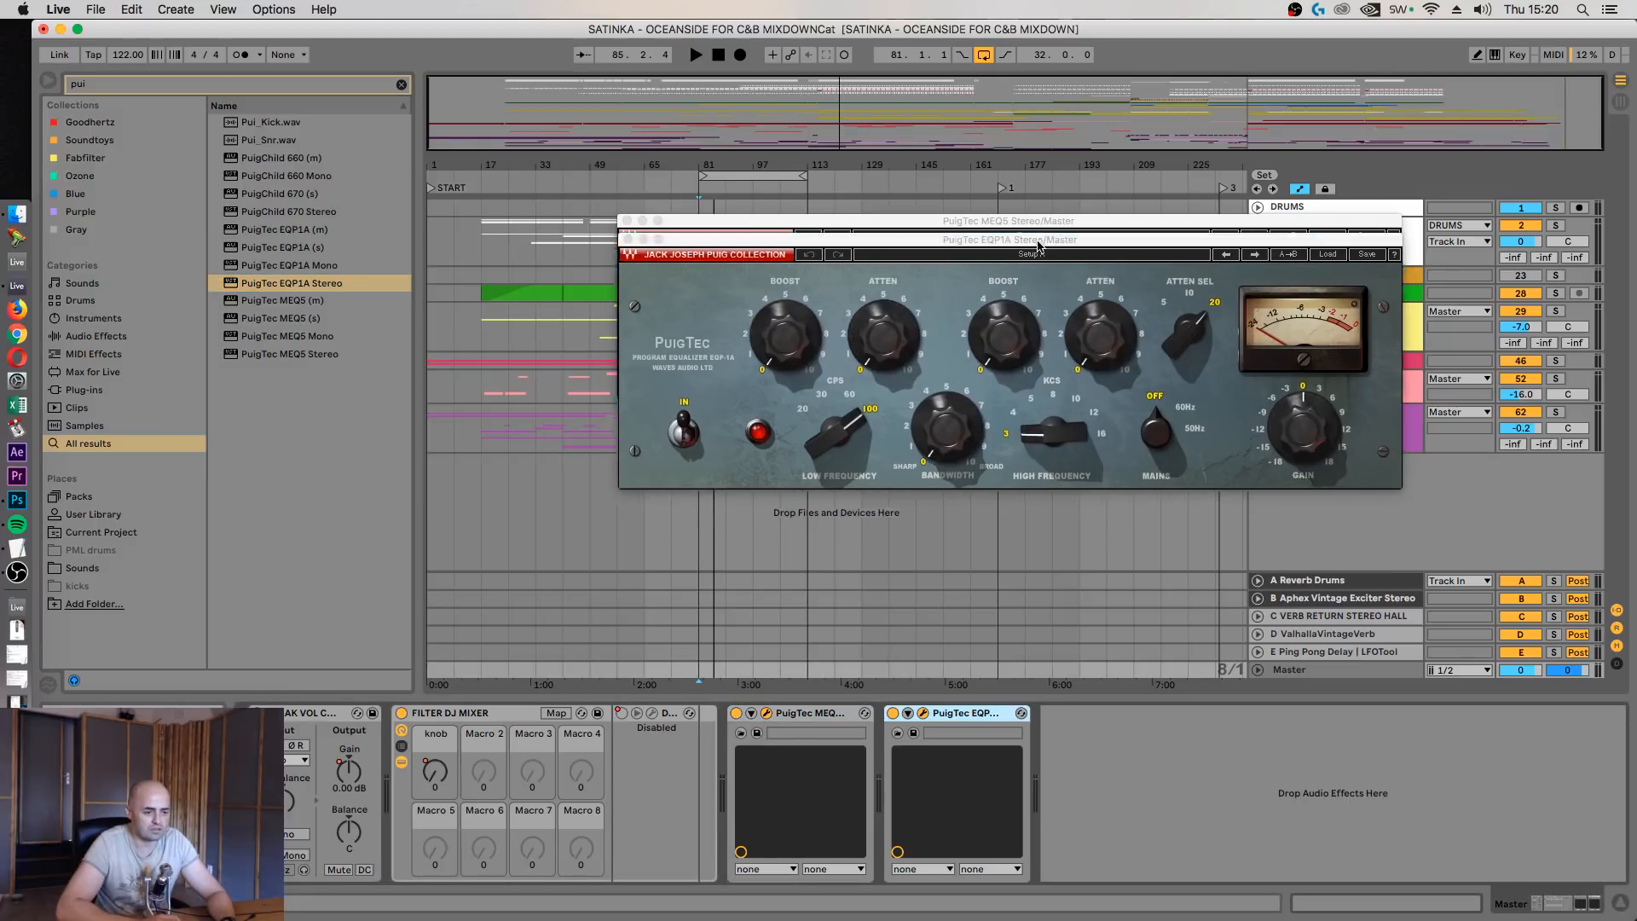
{"action": "left_click_drag", "start_coordinate": [1009, 223], "coordinate": [974, 579]}
{"action": "left_click_drag", "start_coordinate": [958, 426], "coordinate": [939, 194]}
{"action": "left_click_drag", "start_coordinate": [839, 577], "coordinate": [798, 450]}
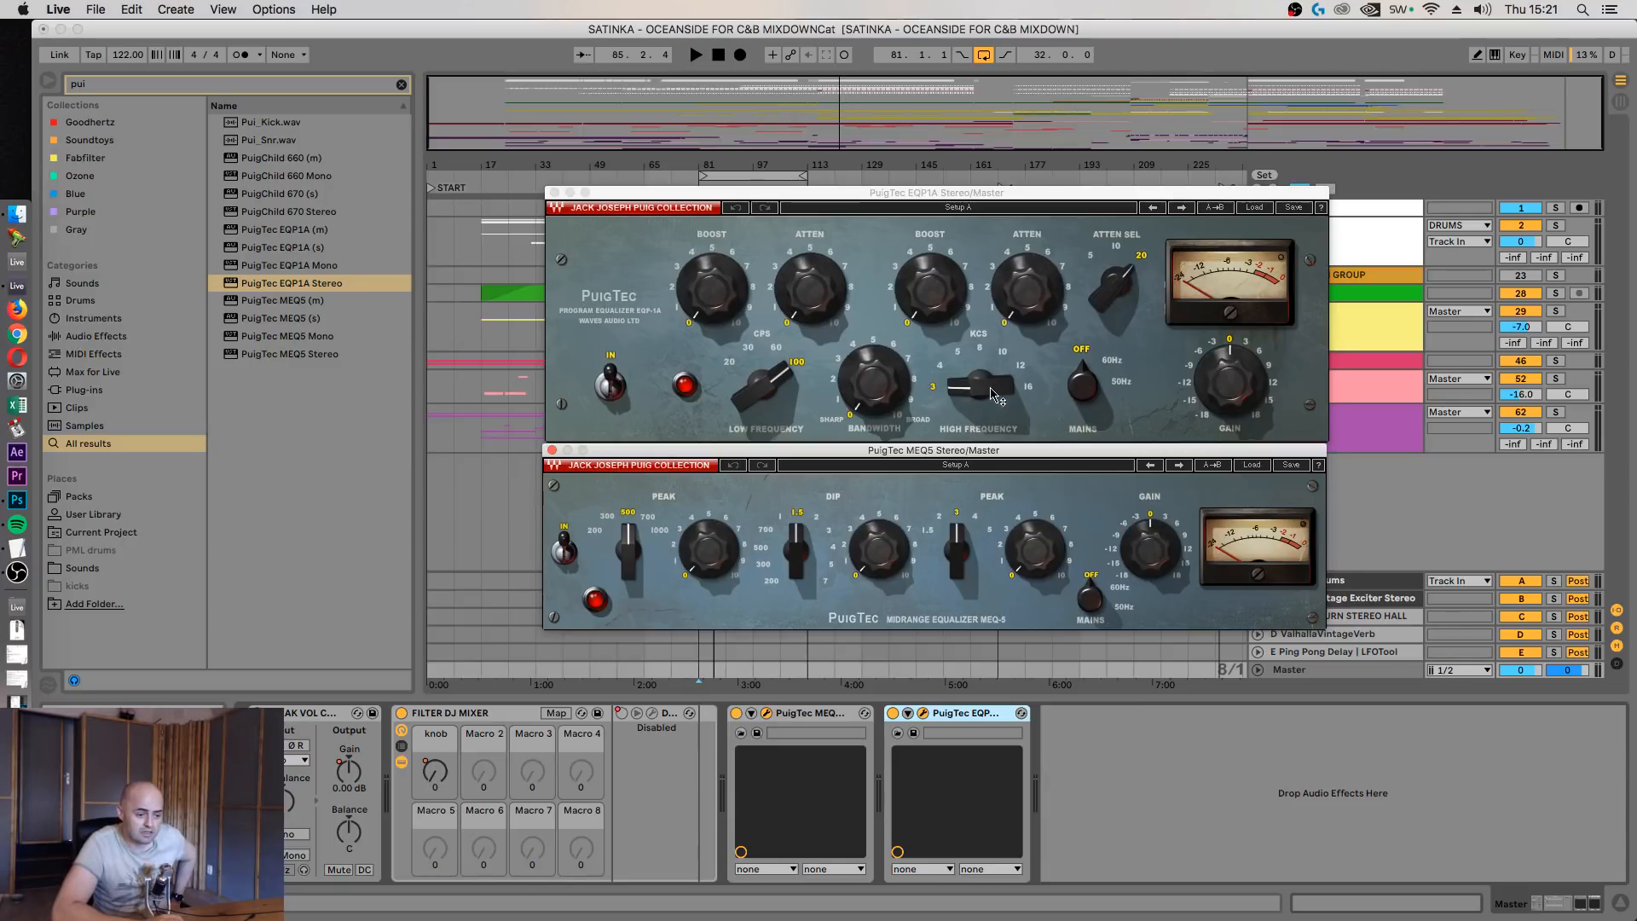
Set the EQP1A high-frequency selector to 5 kHz and raise its high-frequency boost slightly while the track plays
{"action": "left_click_drag", "start_coordinate": [993, 395], "coordinate": [994, 369]}
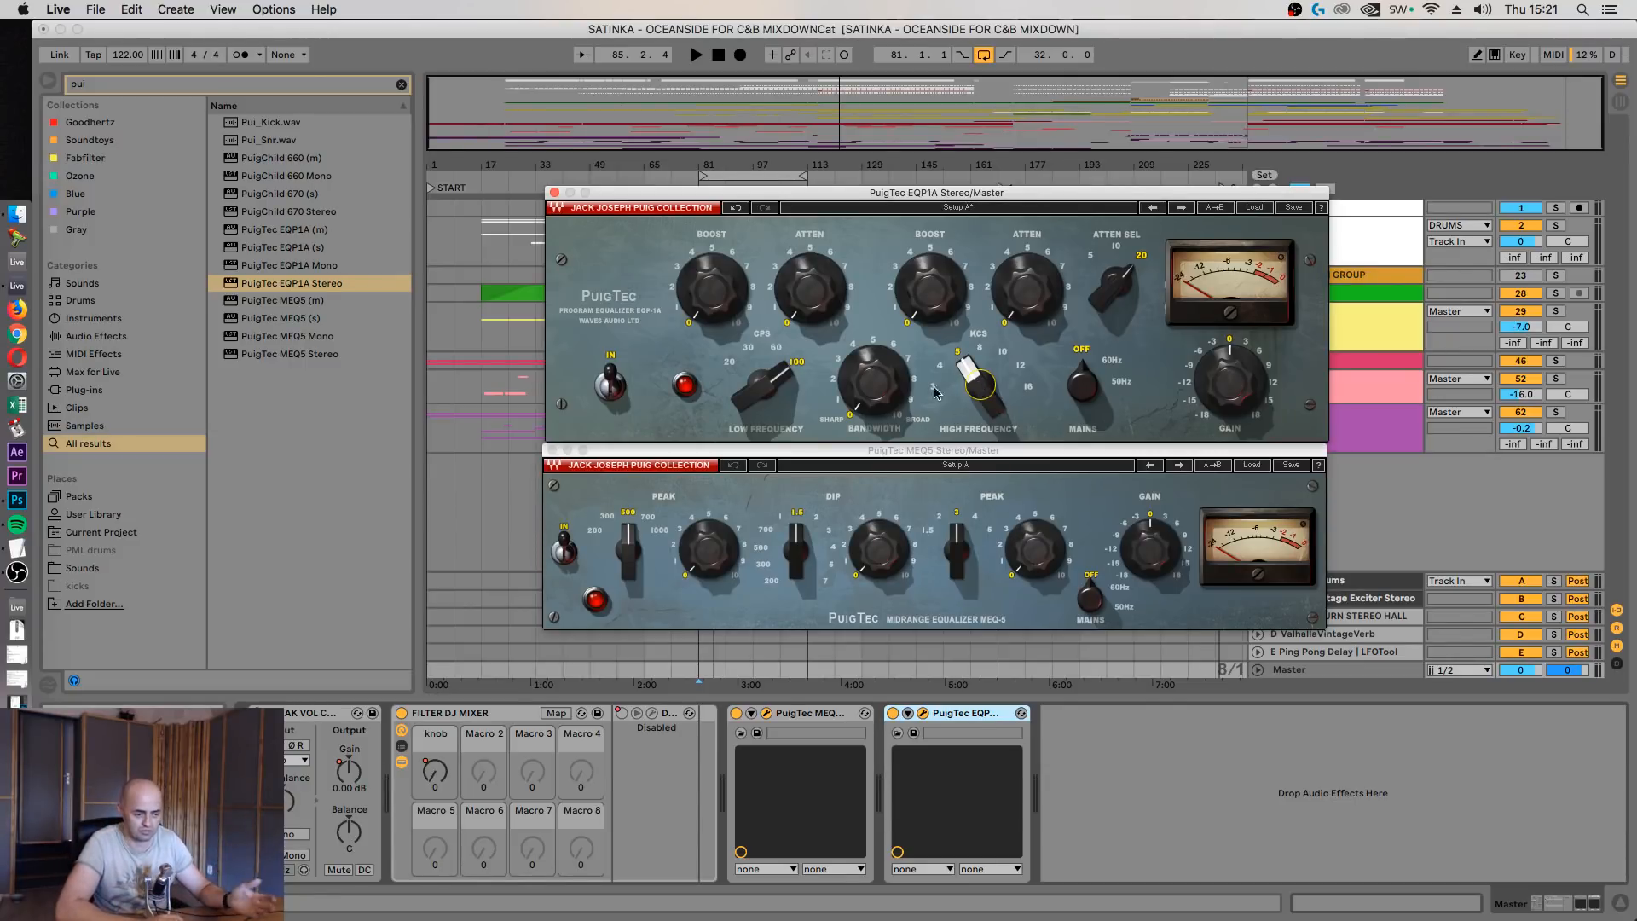
{"action": "left_click_drag", "start_coordinate": [934, 294], "coordinate": [932, 270]}
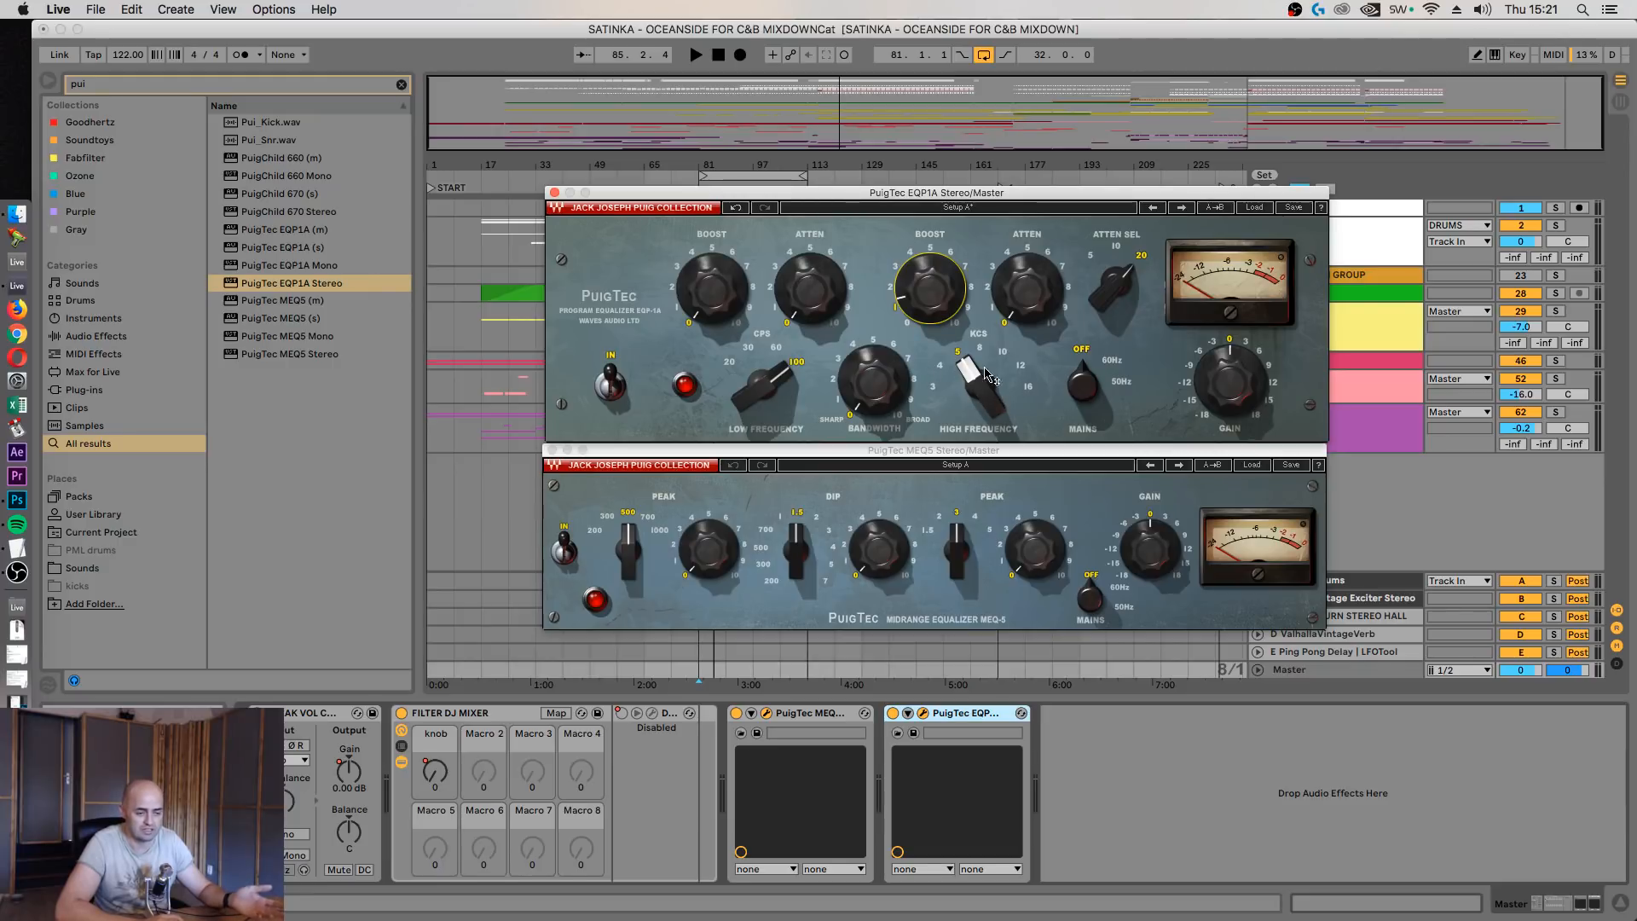
{"action": "left_click_drag", "start_coordinate": [945, 302], "coordinate": [945, 317]}
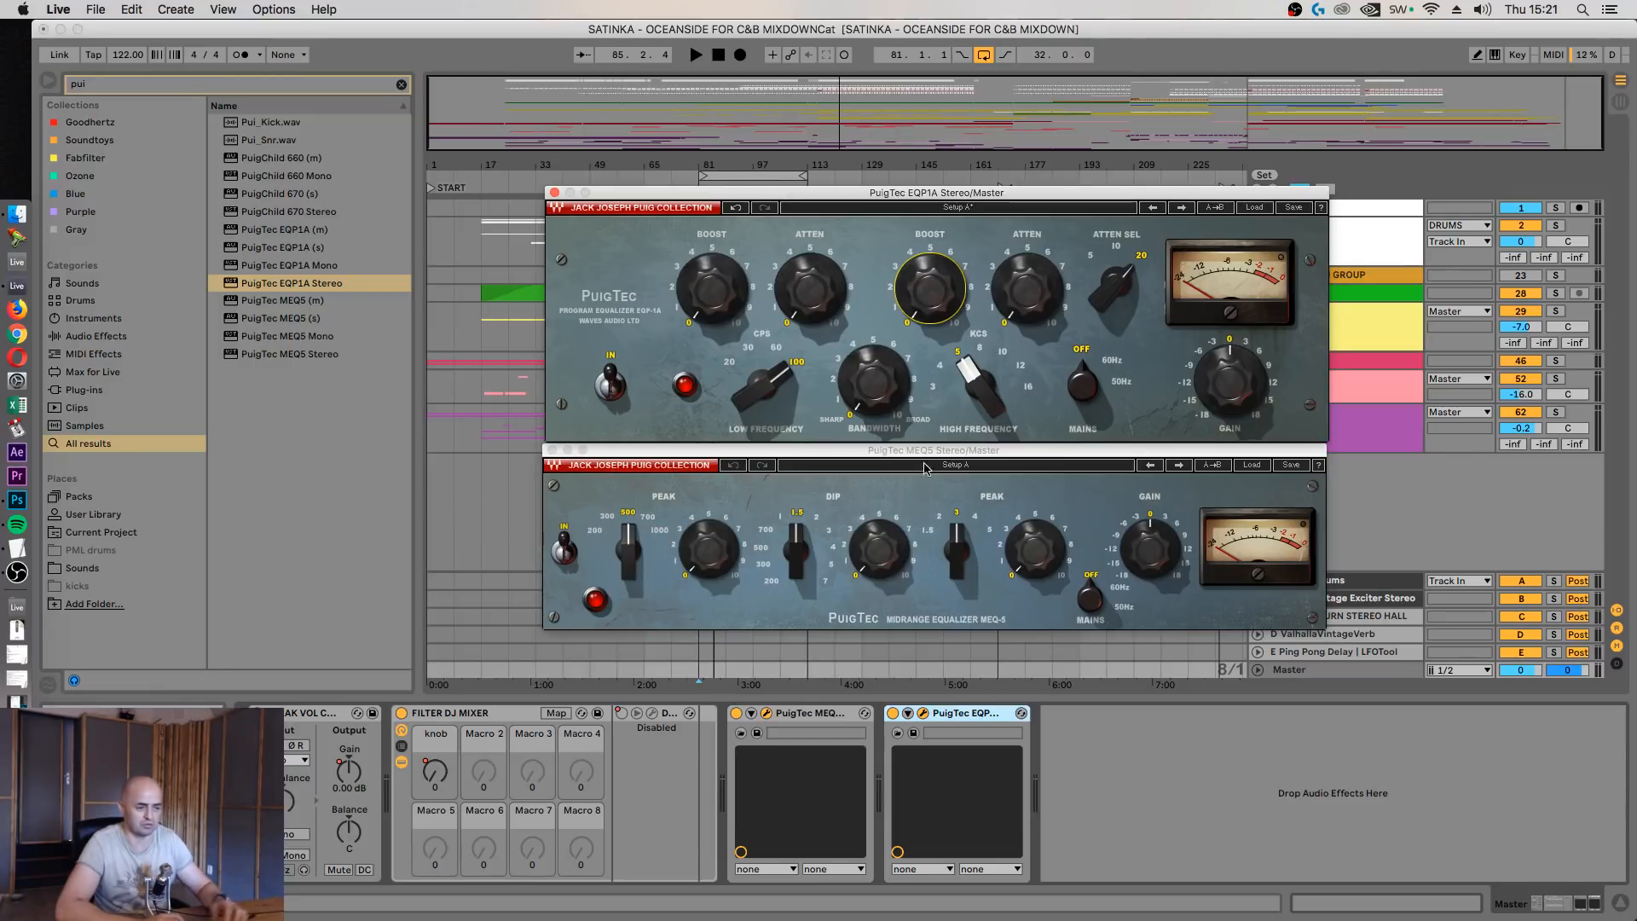
{"action": "key", "text": "space"}
{"action": "mouse_move", "coordinate": [948, 299]}
{"action": "left_mouse_down"}
{"action": "mouse_move", "coordinate": [949, 240]}
{"action": "mouse_move", "coordinate": [949, 272]}
{"action": "left_mouse_up"}
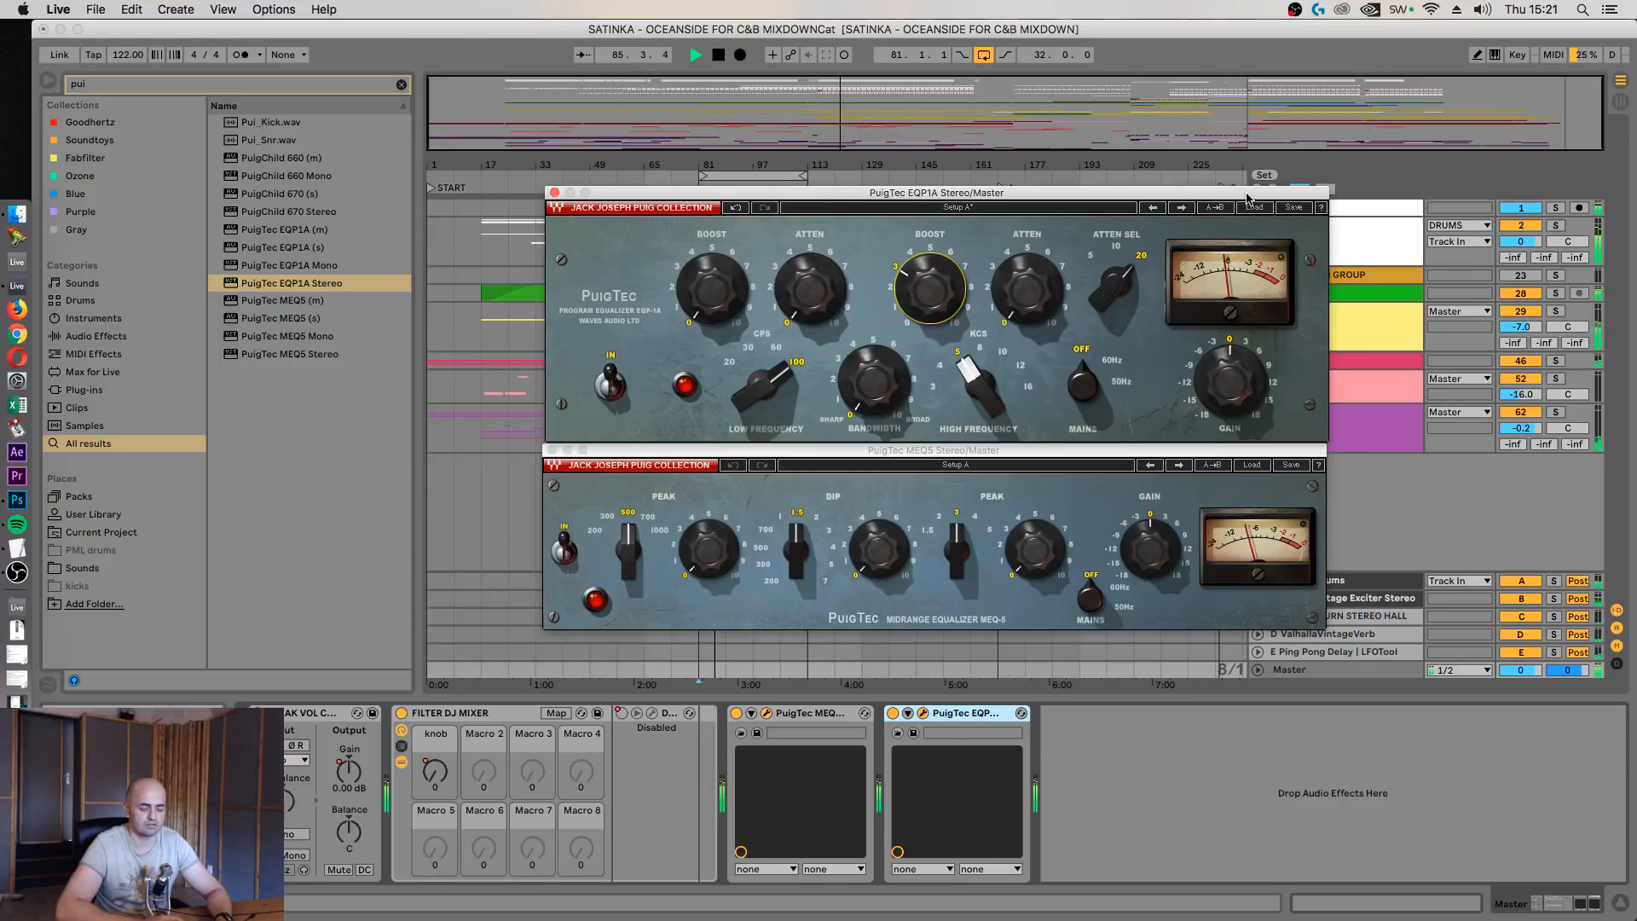
Compare the playing mix with and without the PuigTec EQs, leaving the MEQ5 bypassed and the EQP1A enabled
{"action": "left_click_drag", "start_coordinate": [1251, 194], "coordinate": [1202, 194]}
{"action": "left_click", "coordinate": [893, 713]}
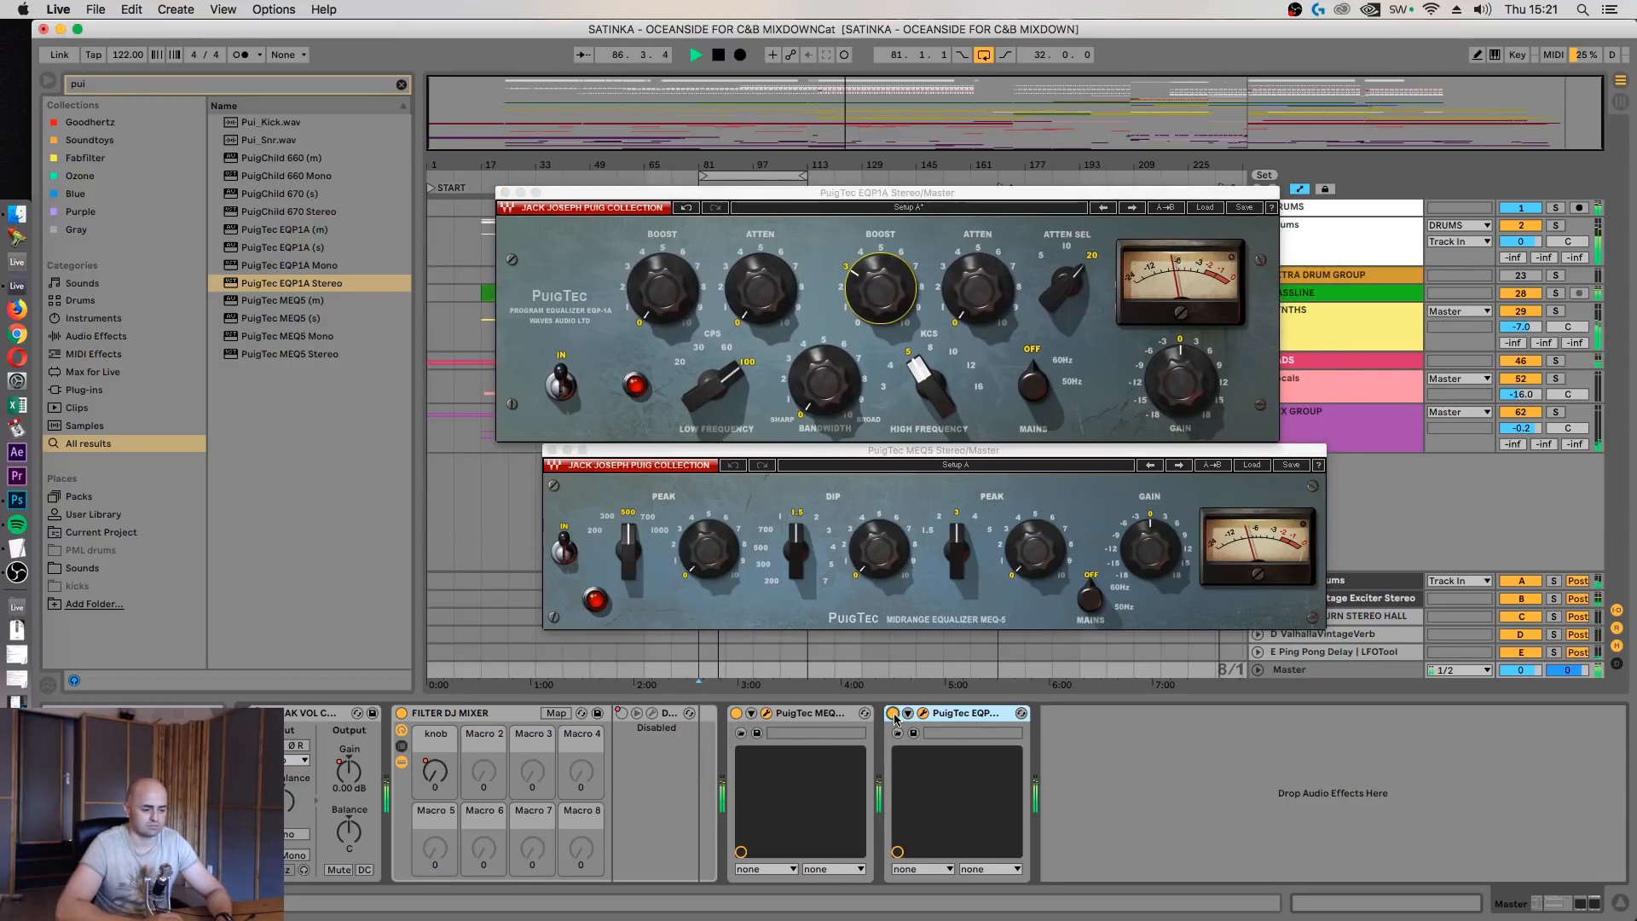
{"action": "left_click", "coordinate": [893, 713]}
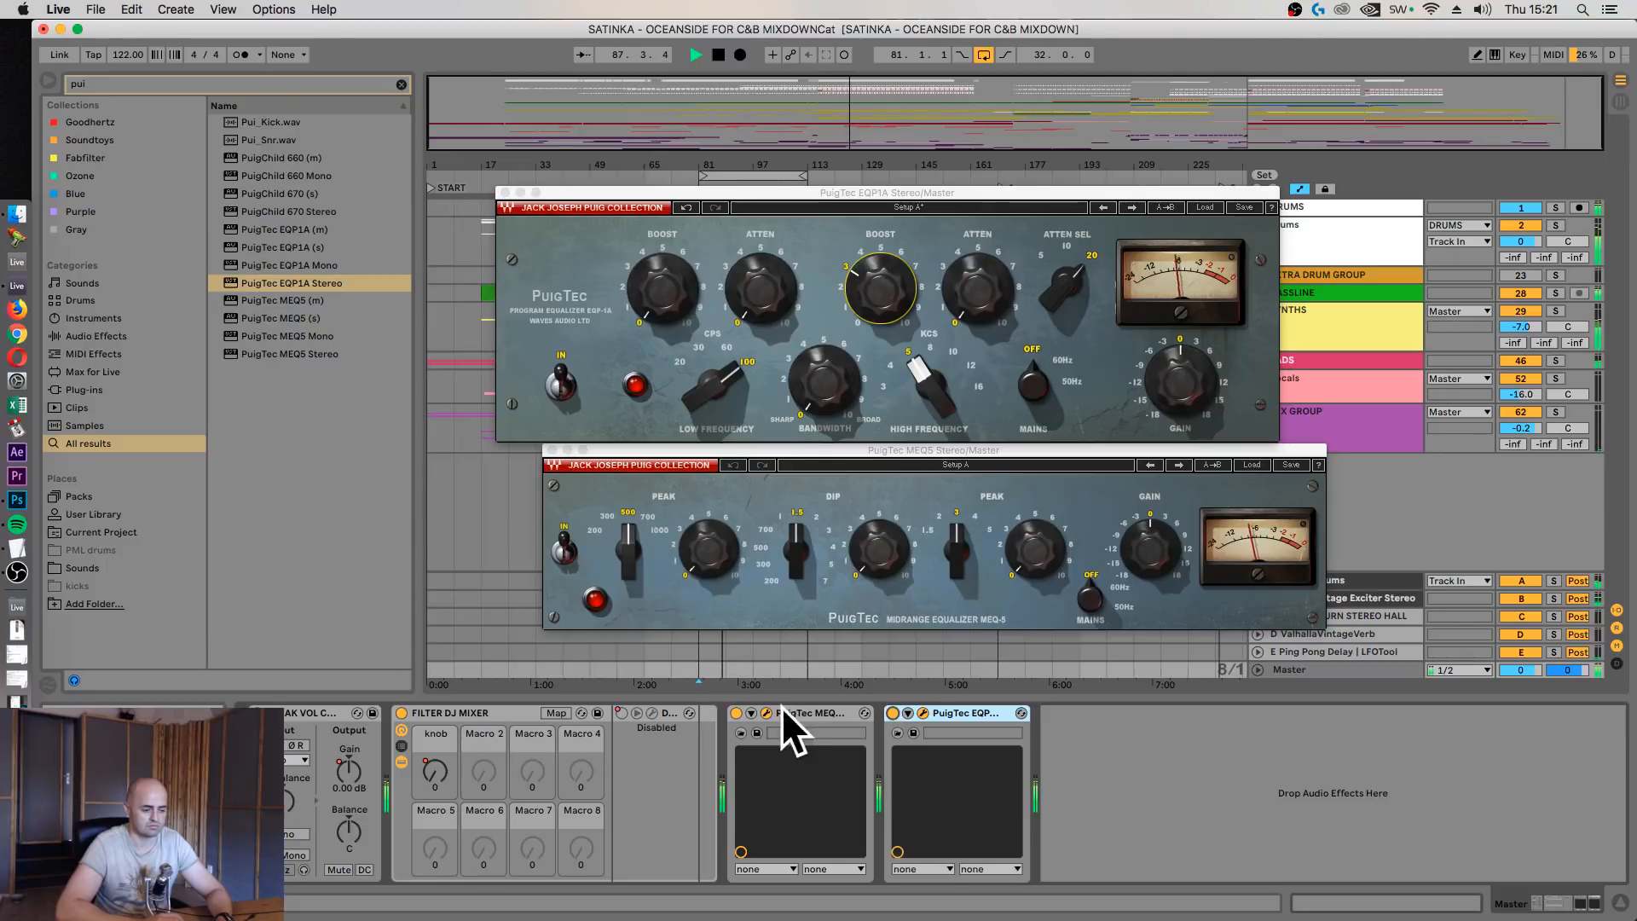
{"action": "left_click", "coordinate": [736, 713]}
{"action": "left_click", "coordinate": [893, 713]}
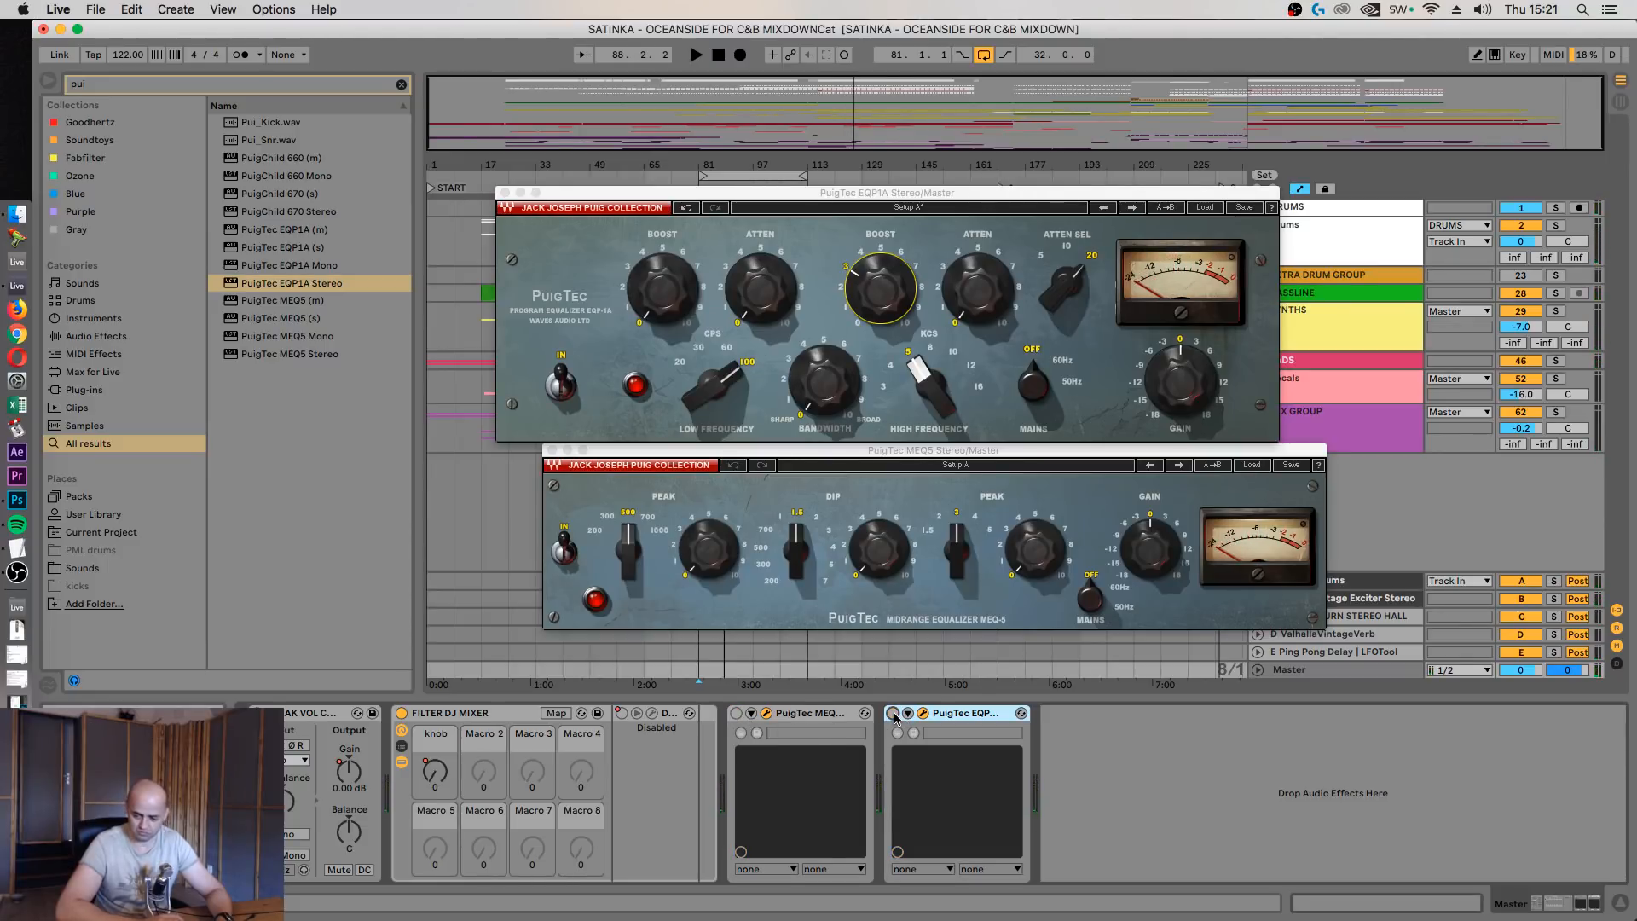
{"action": "key", "text": "space"}
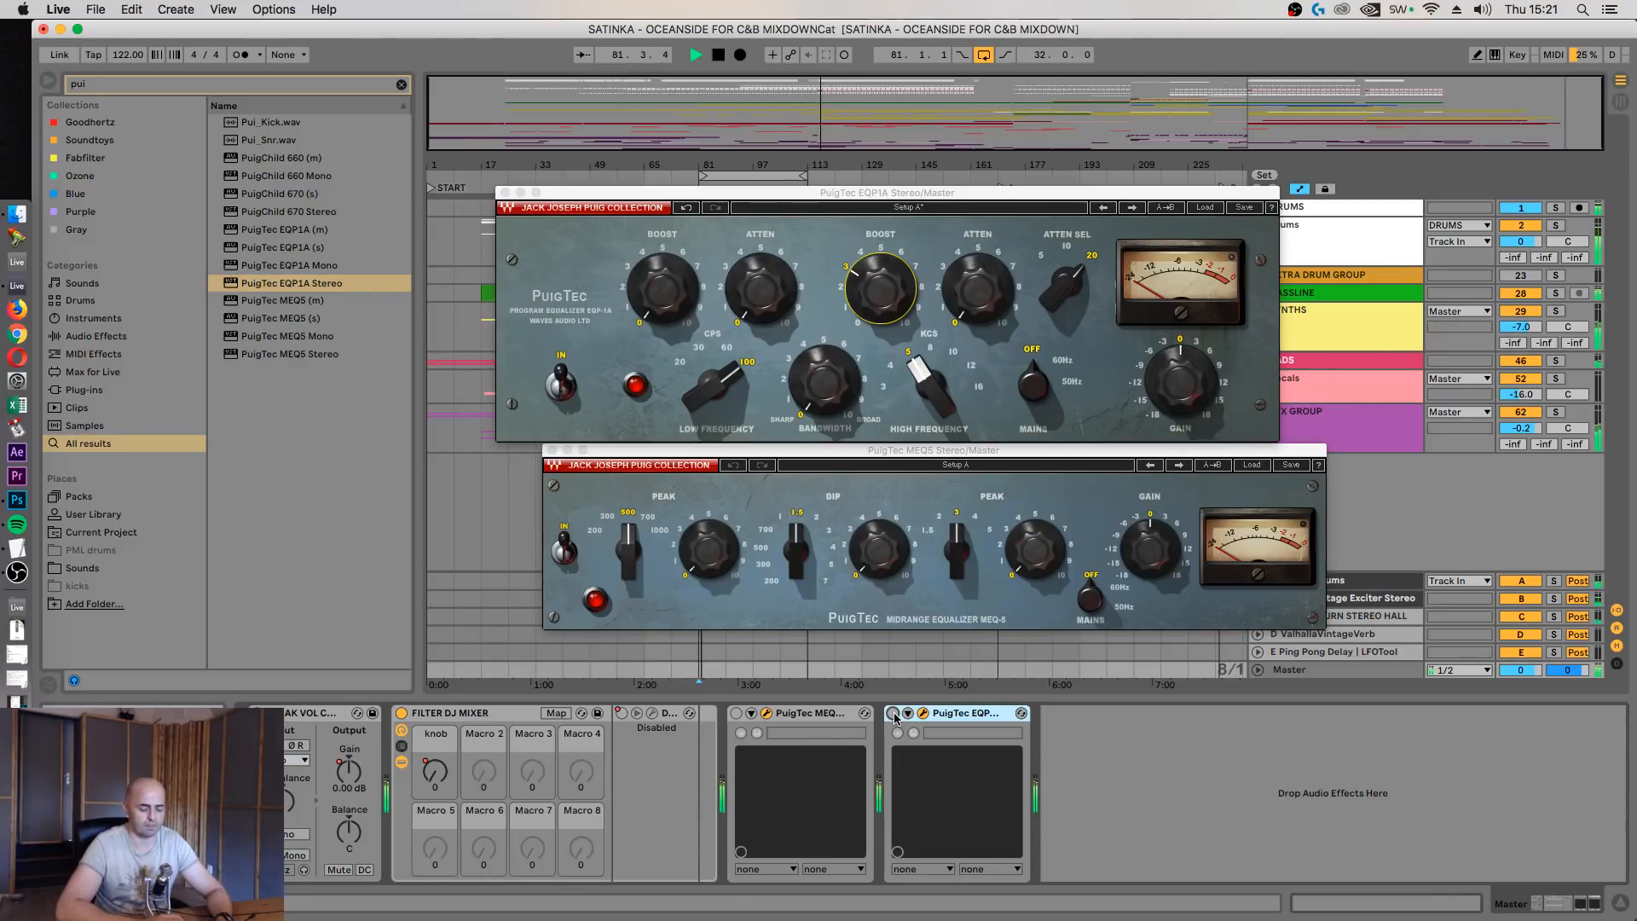
{"action": "left_click", "coordinate": [893, 713]}
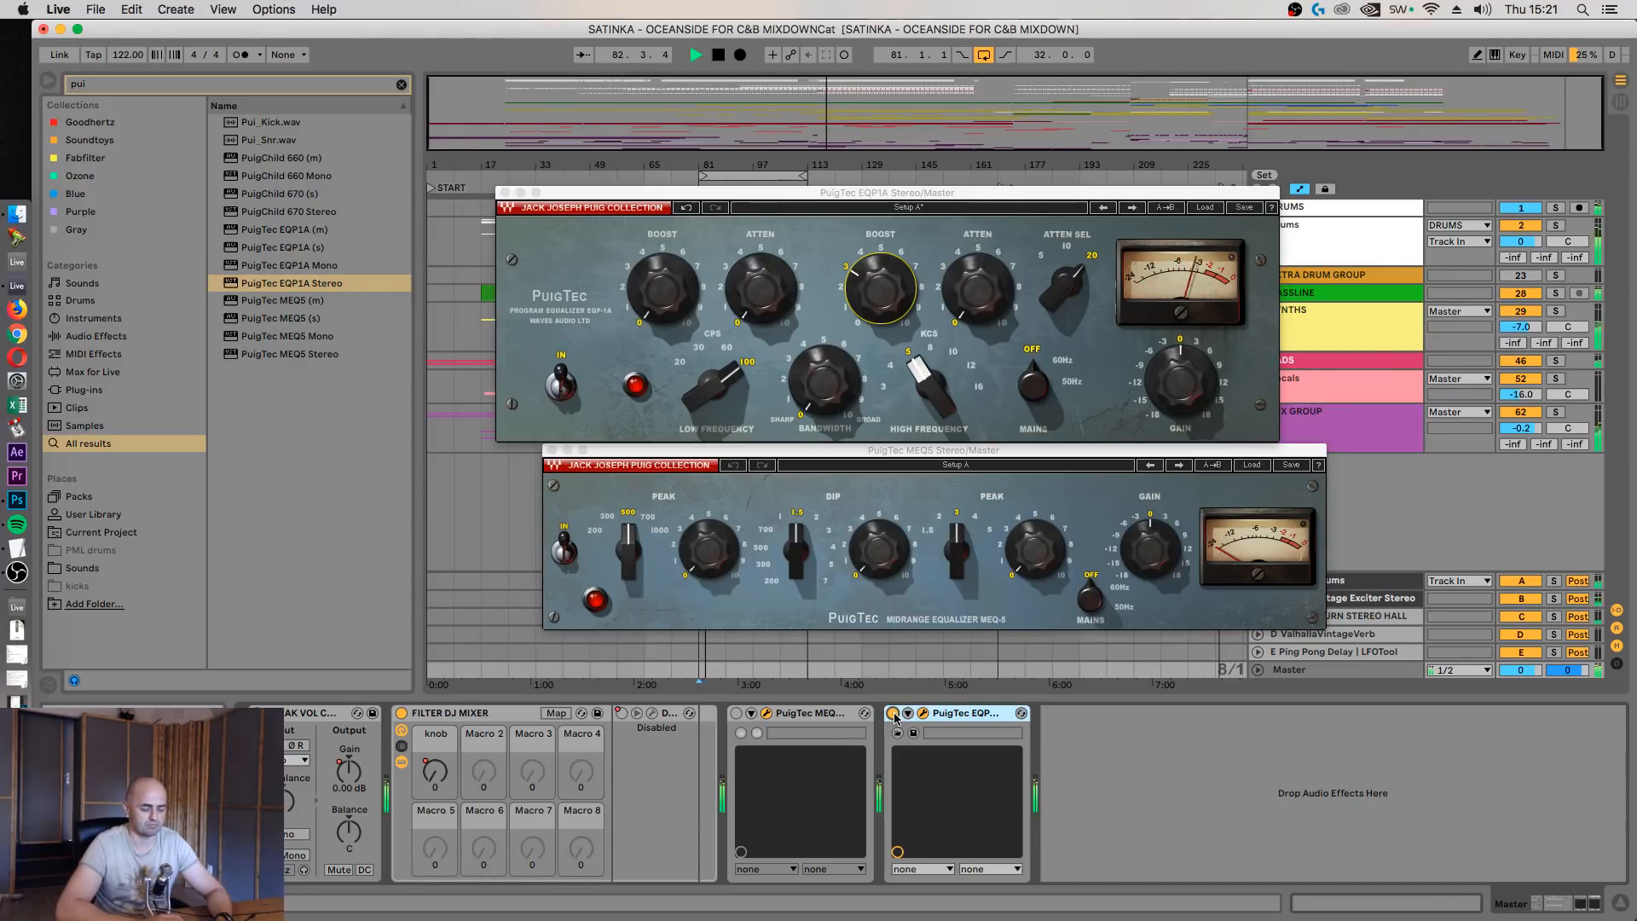
Audition the EQP1A high-frequency settings, set the selector to 8 kHz, stop playback, and align the MEQ5 window beneath it
{"action": "left_click", "coordinate": [927, 367]}
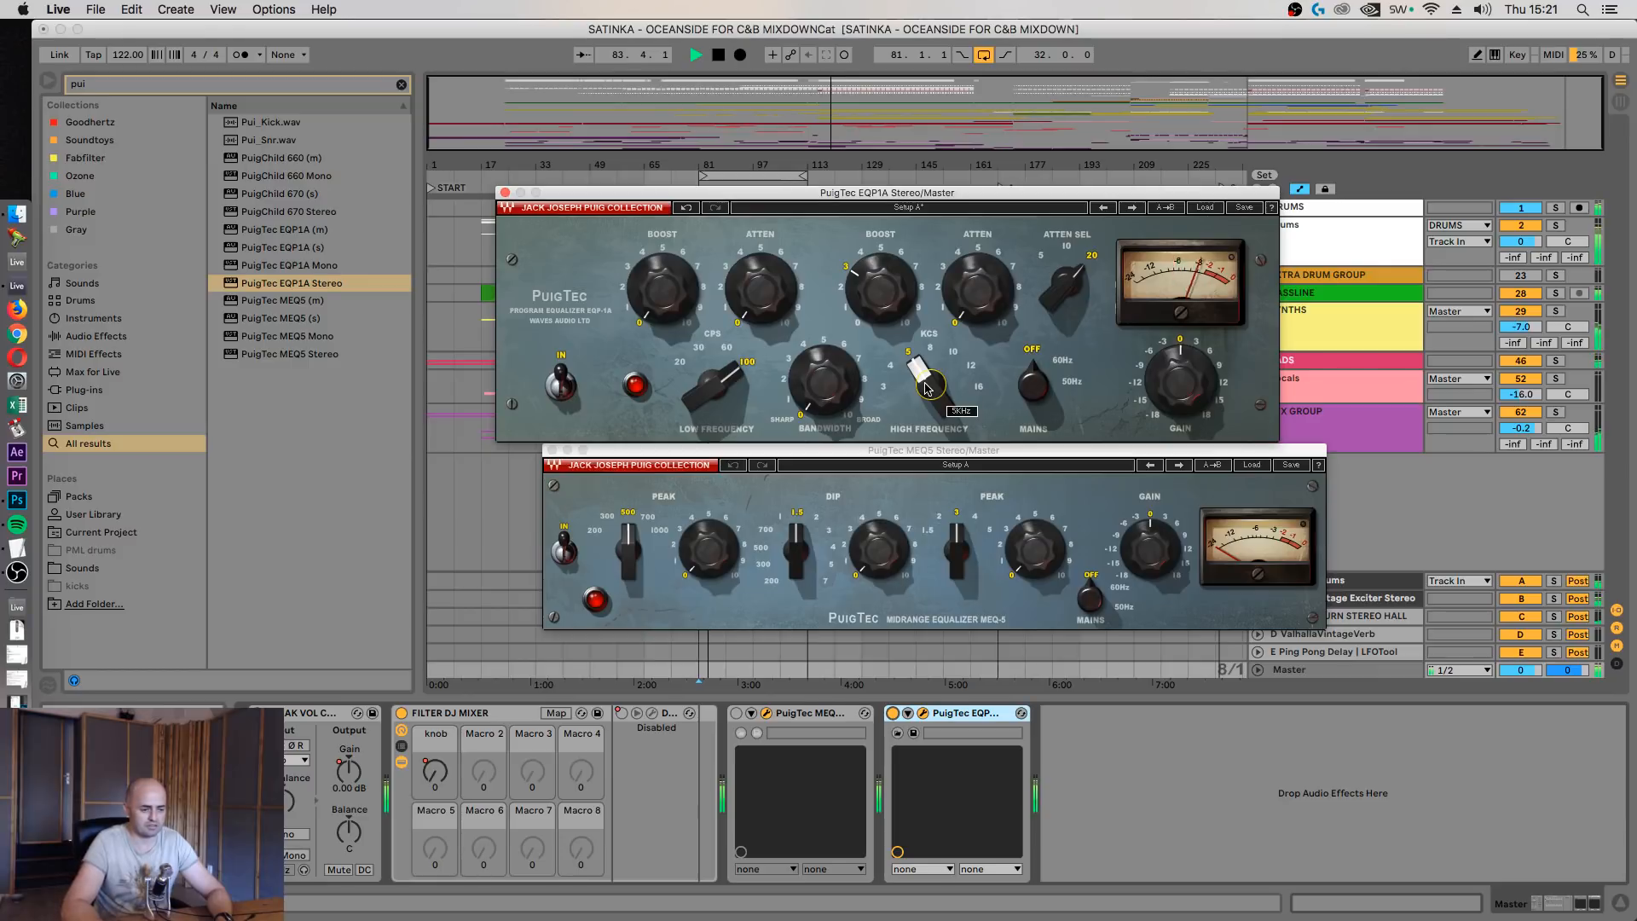
{"action": "left_click", "coordinate": [928, 386]}
{"action": "left_click", "coordinate": [928, 385]}
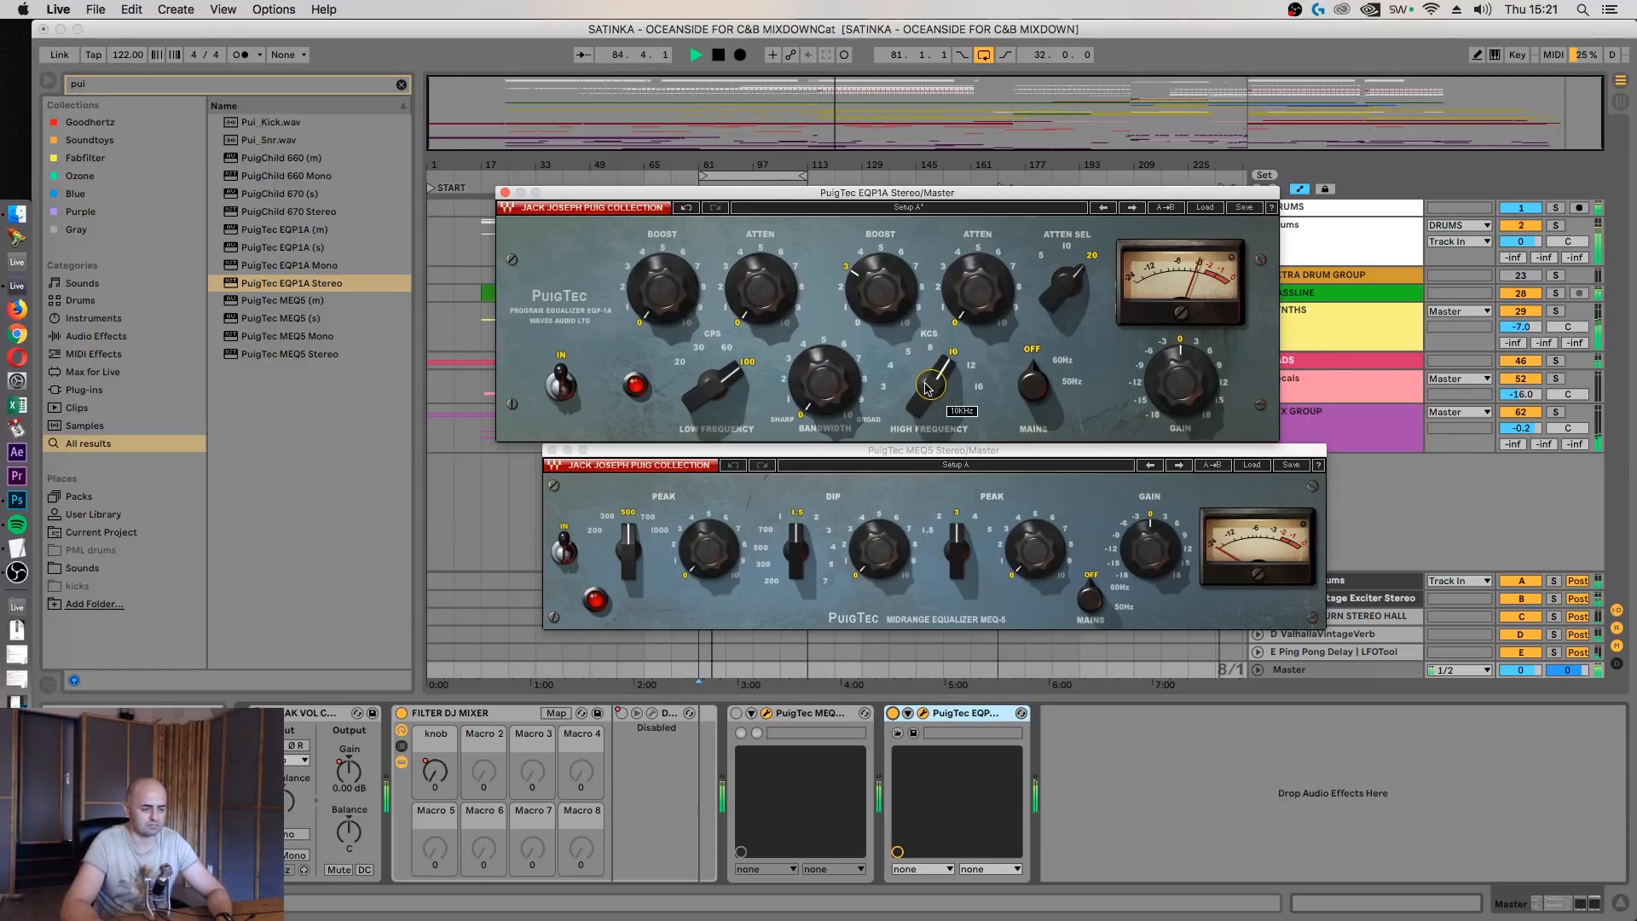
{"action": "left_click", "coordinate": [927, 385]}
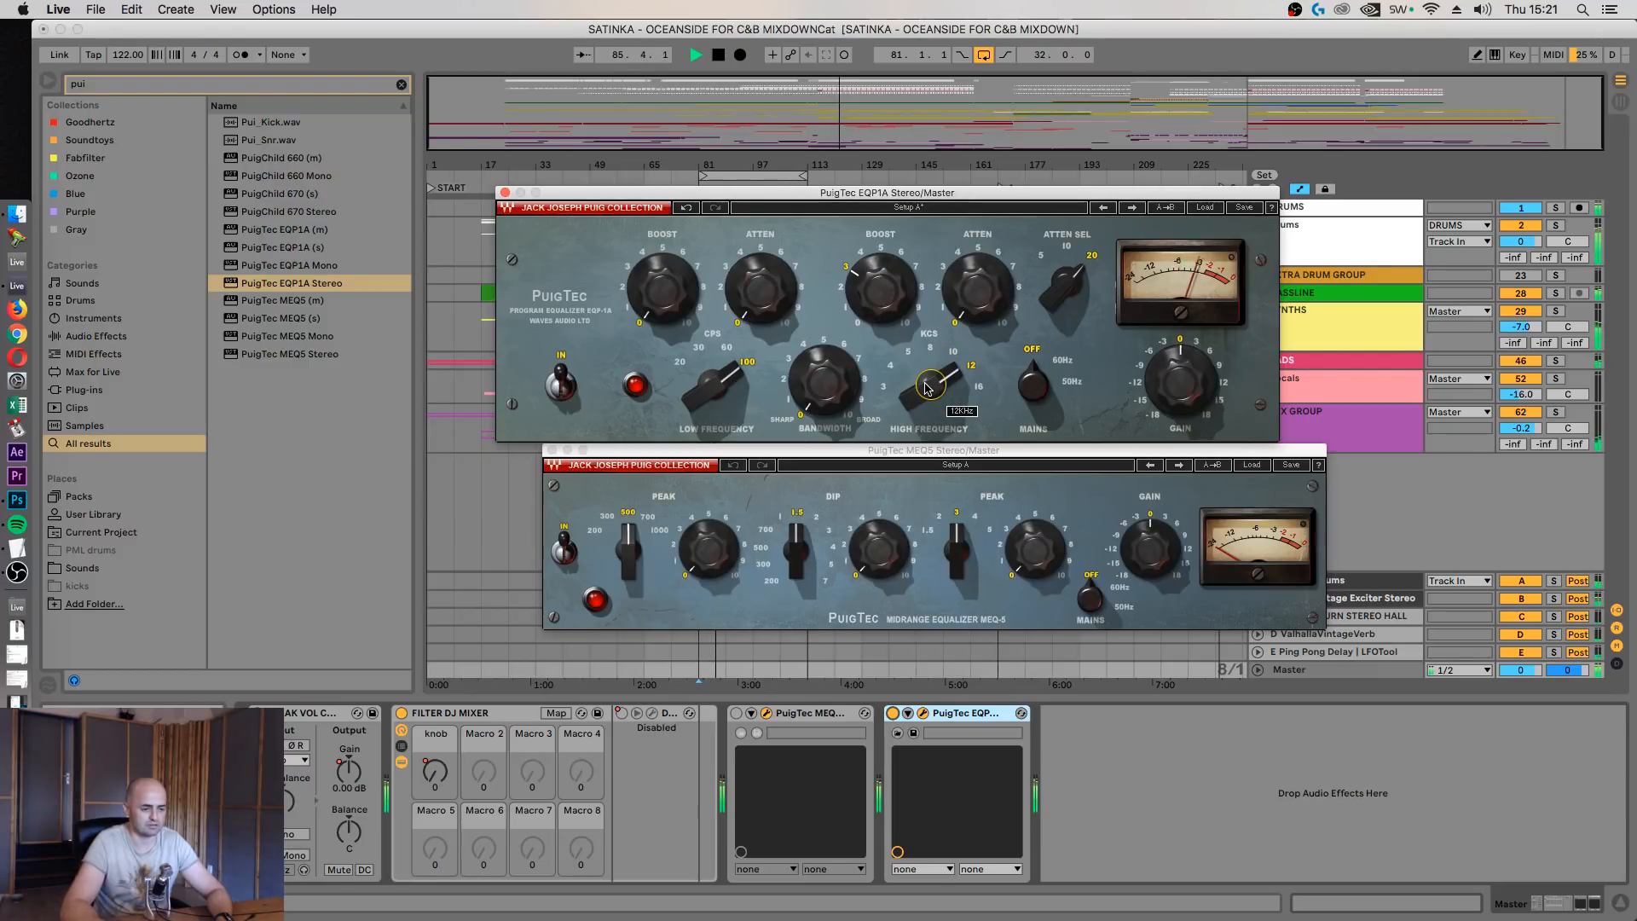
{"action": "left_click", "coordinate": [928, 386]}
{"action": "left_click", "coordinate": [928, 386]}
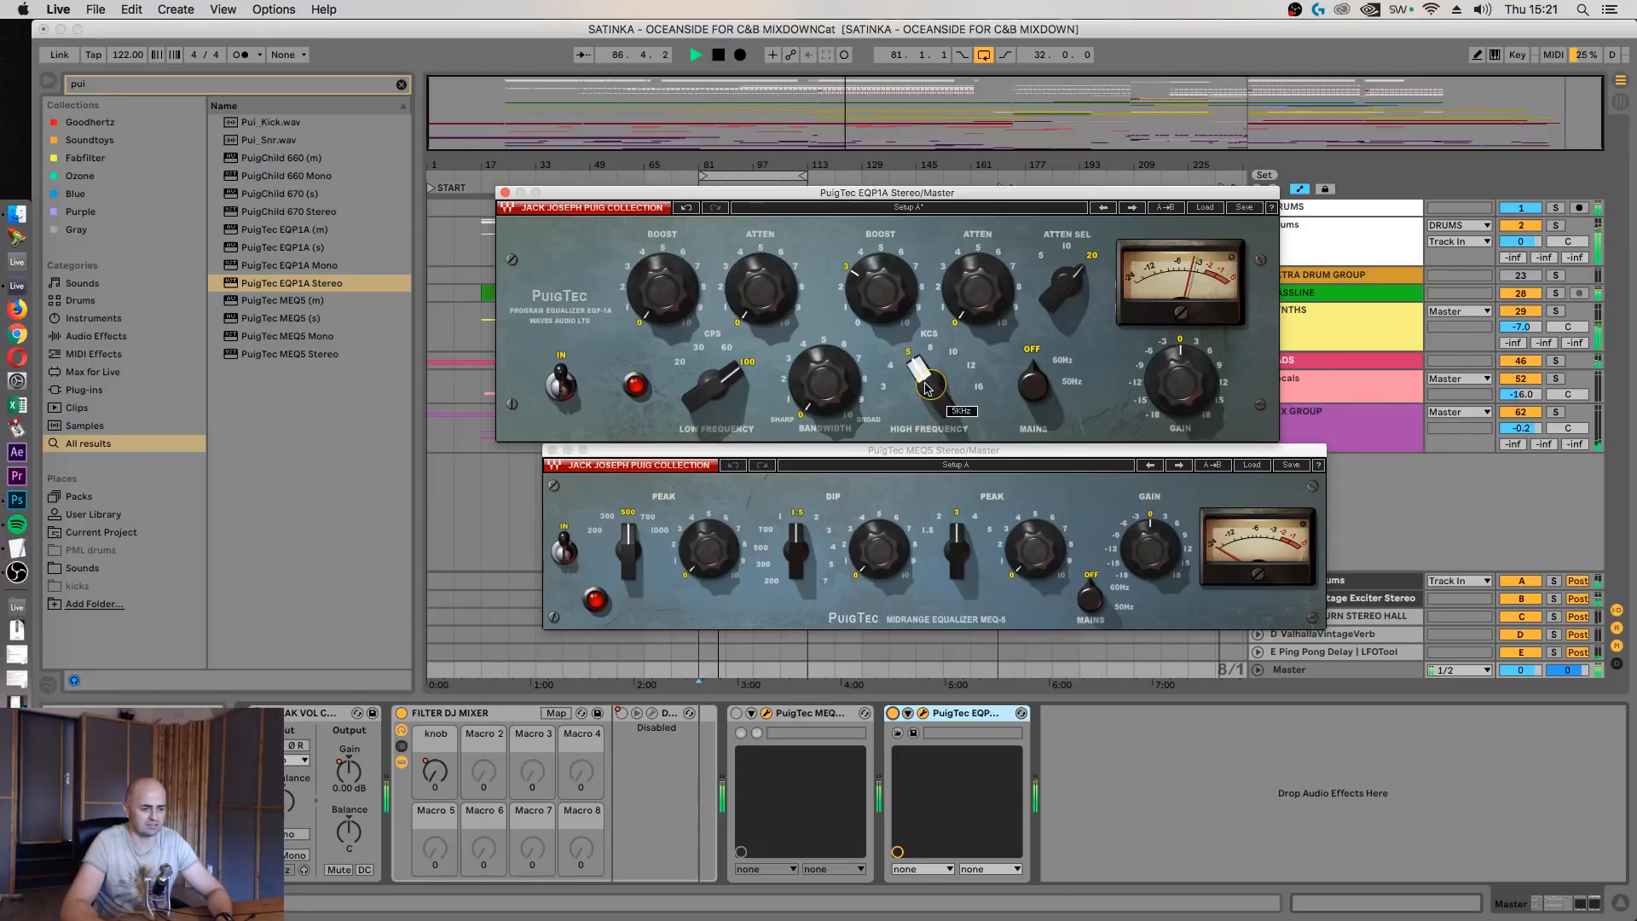
{"action": "left_click", "coordinate": [928, 385]}
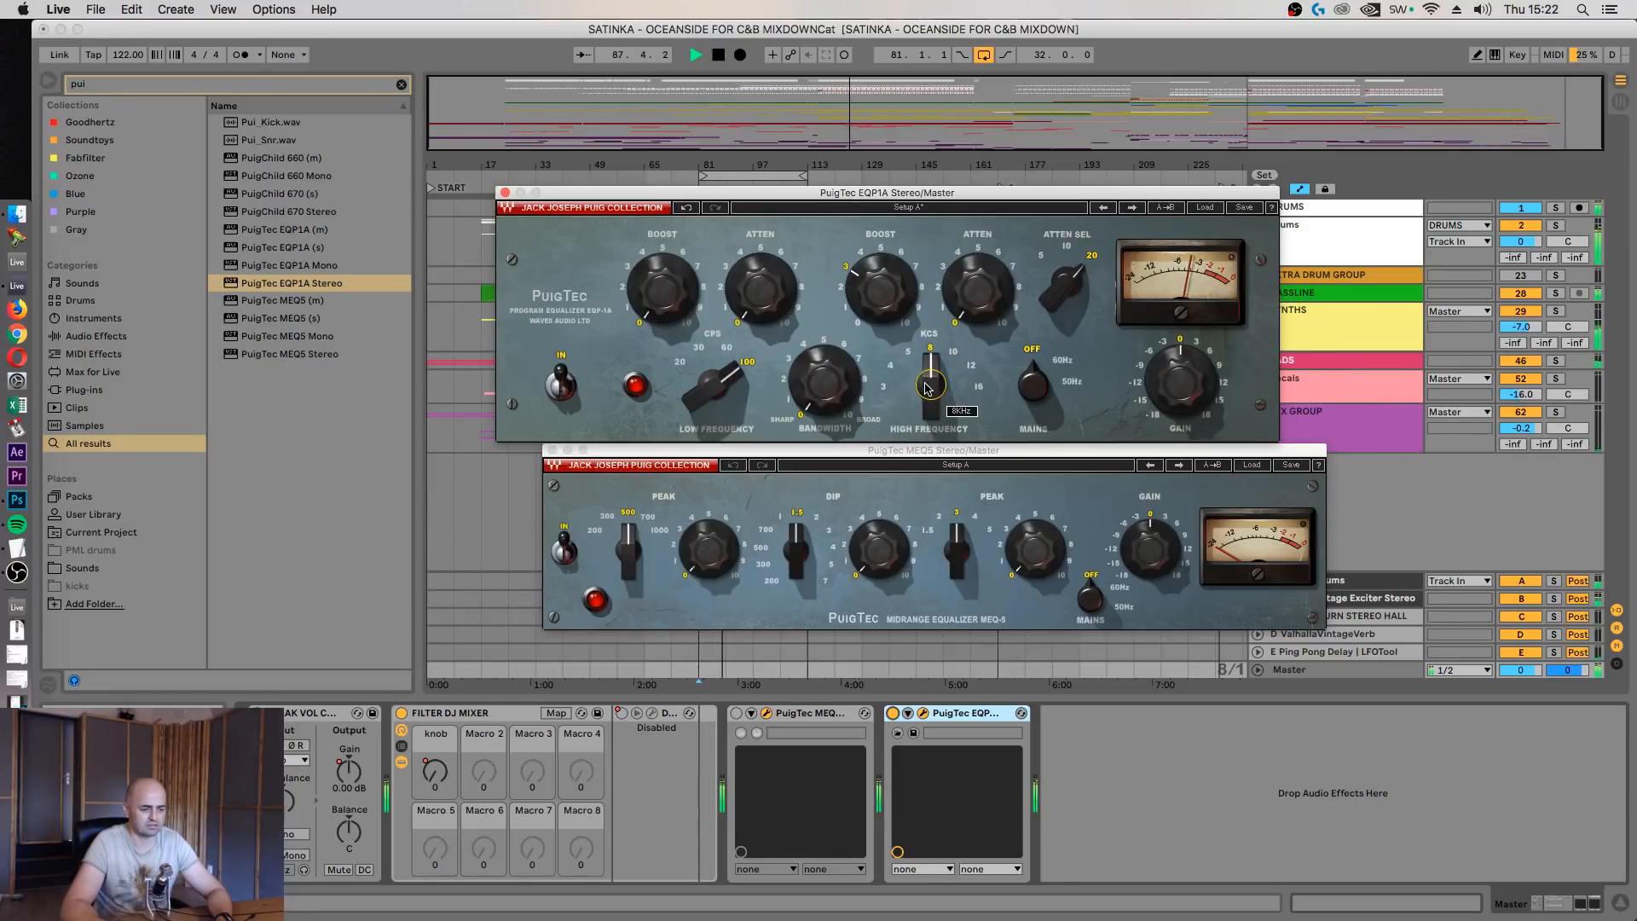
{"action": "key", "text": "space"}
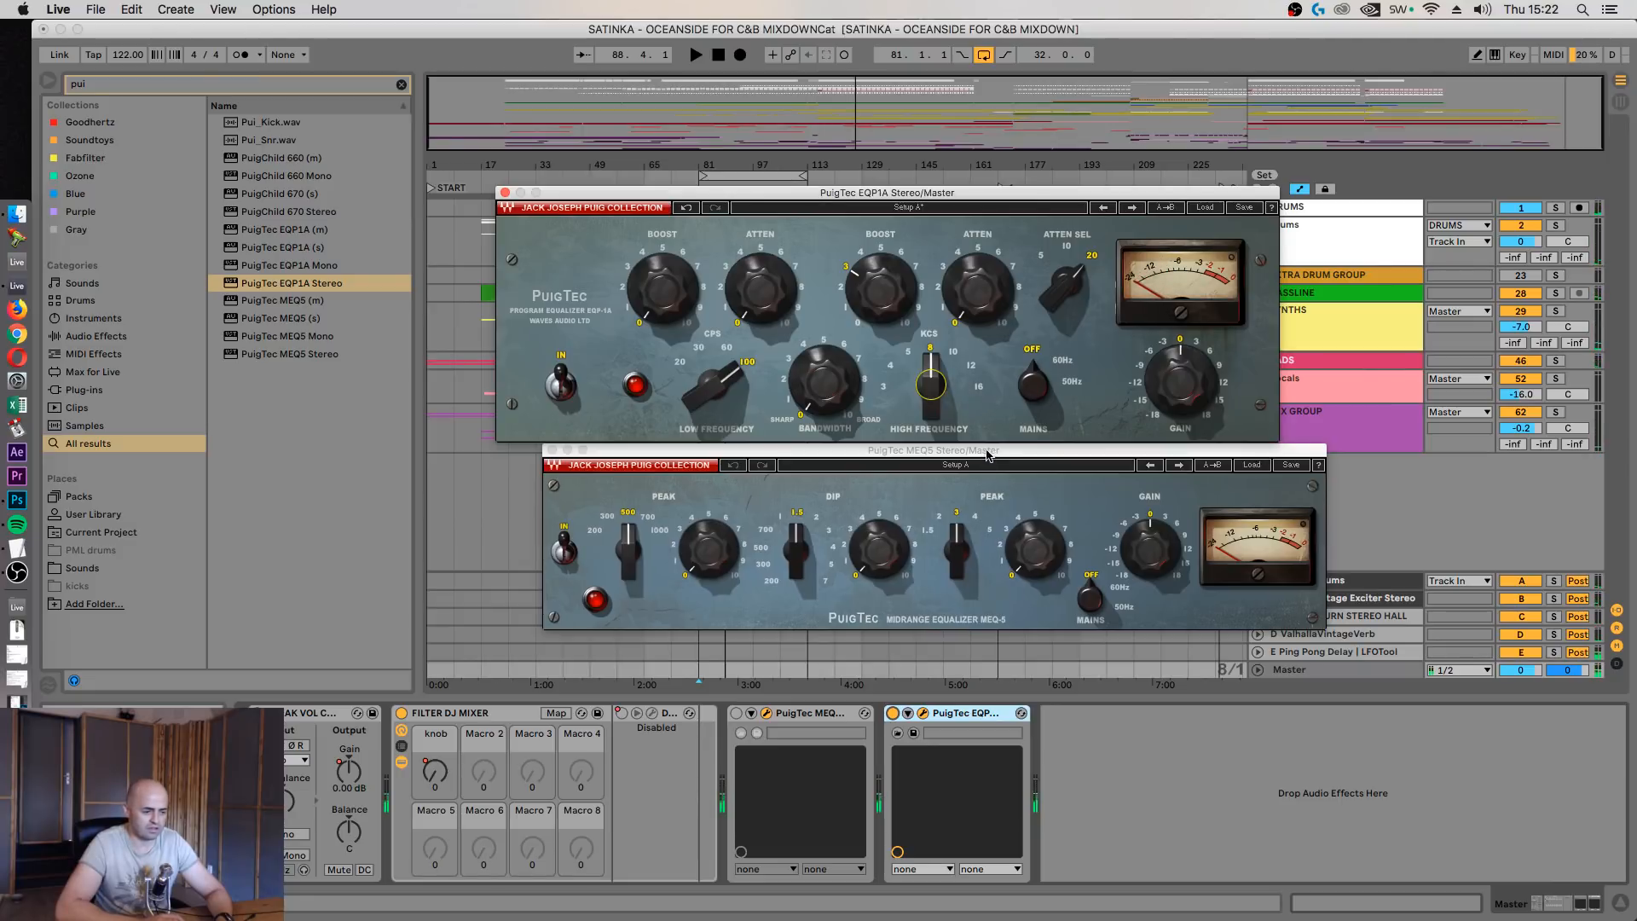
{"action": "left_click_drag", "start_coordinate": [986, 452], "coordinate": [943, 454]}
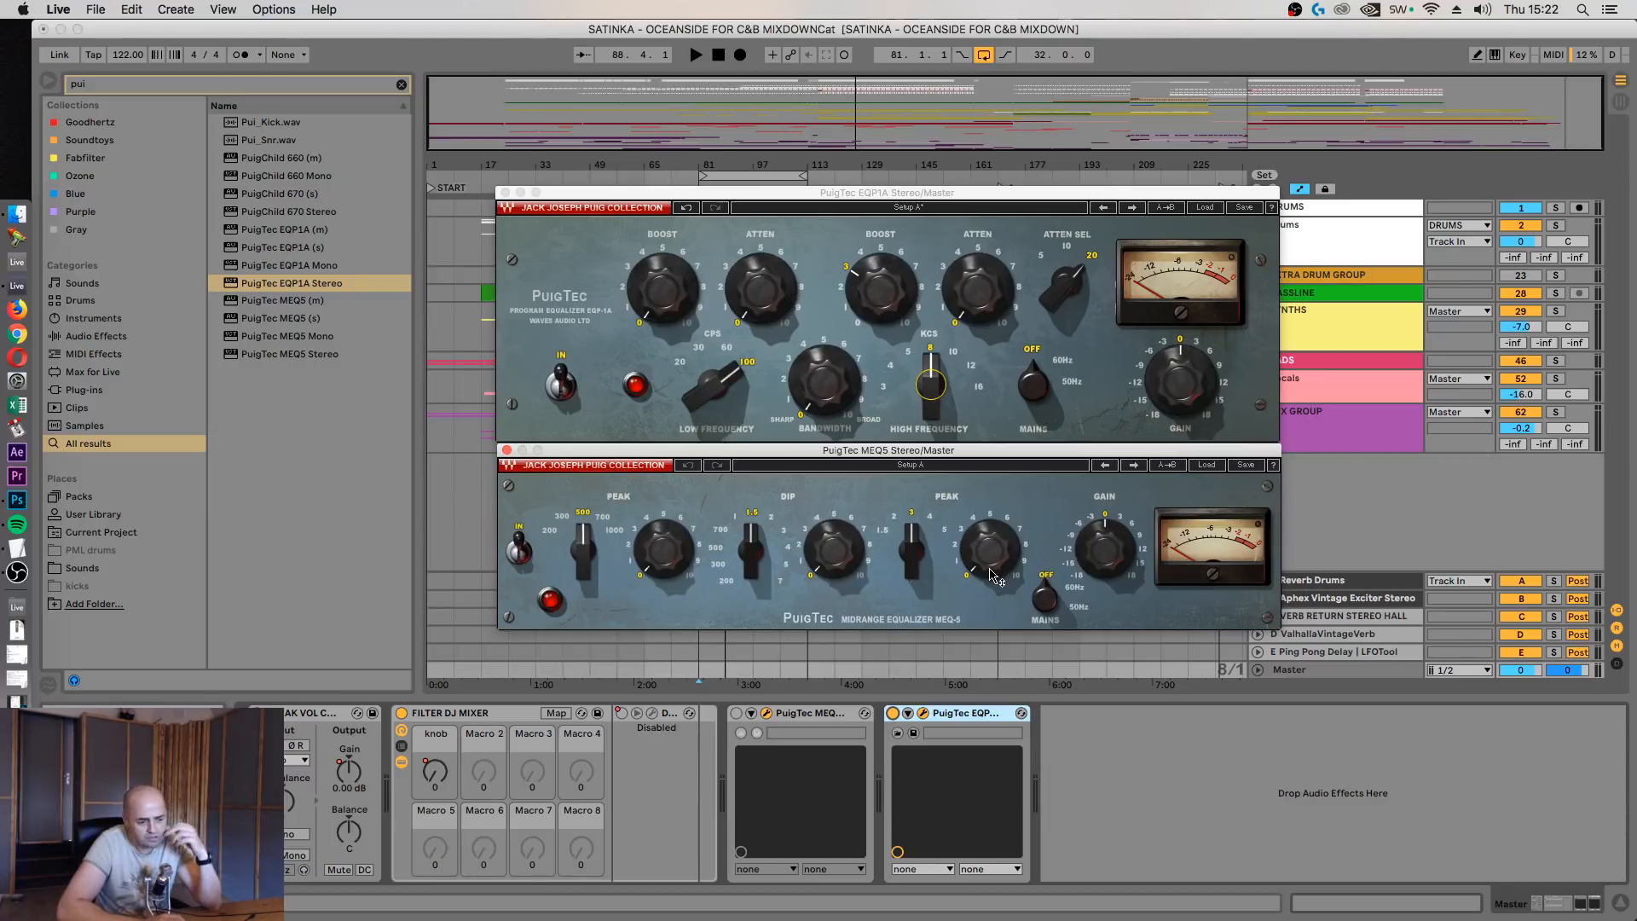
Add an EQ Eight after the PuigTec EQs on the Master and change its band 3 to a shelf filter
{"action": "left_click", "coordinate": [266, 87]}
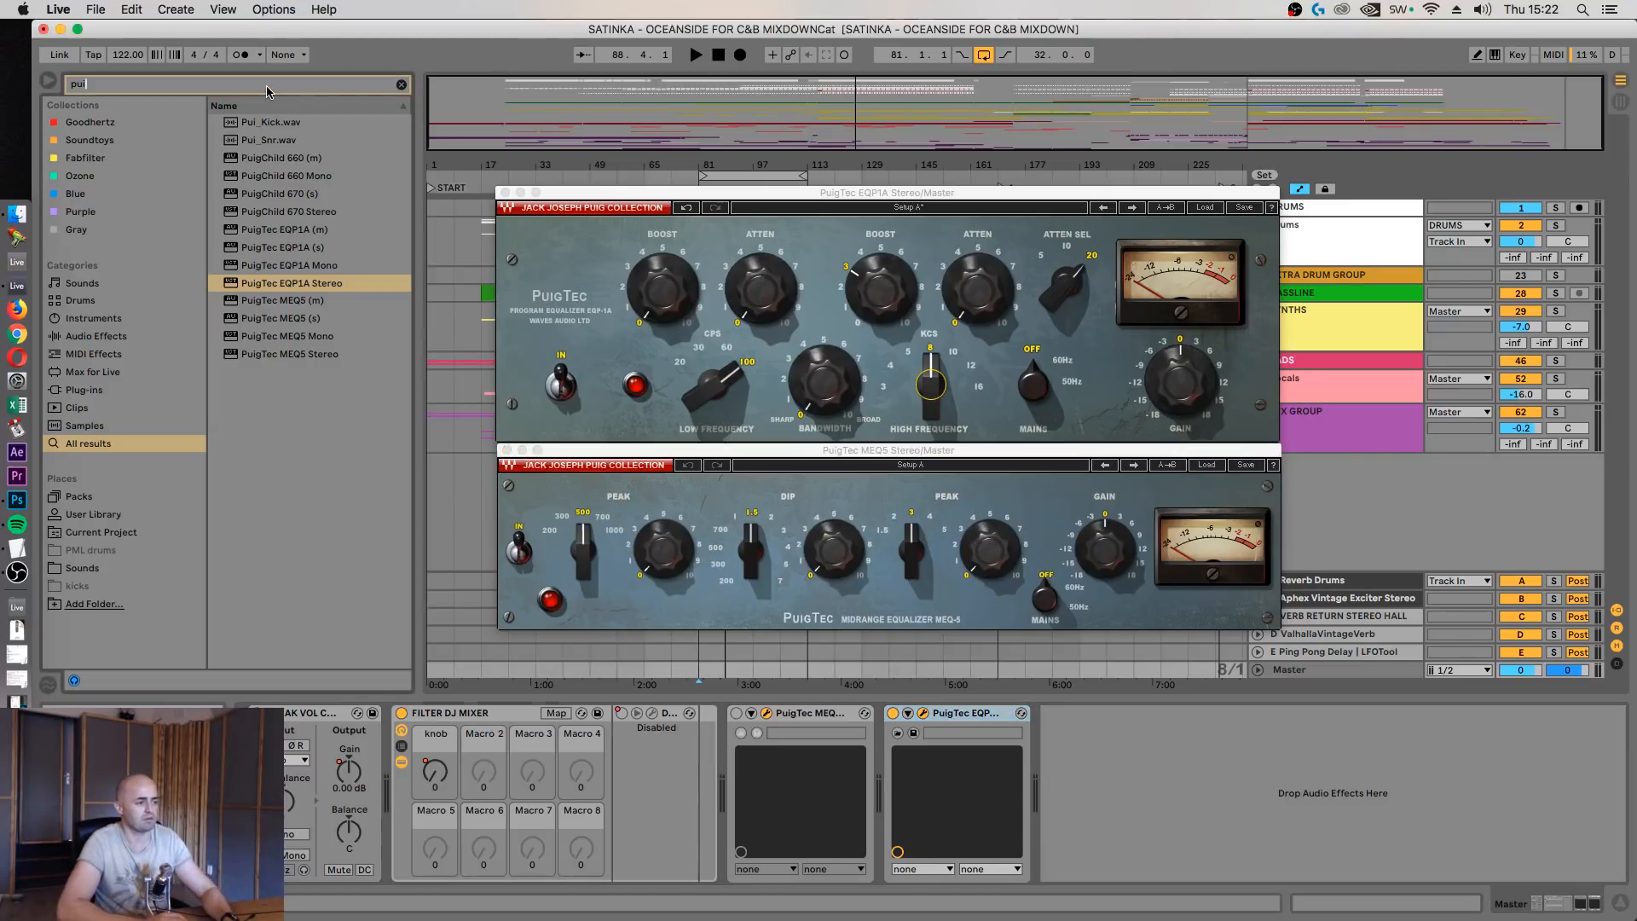
{"action": "type", "text": "eq"}
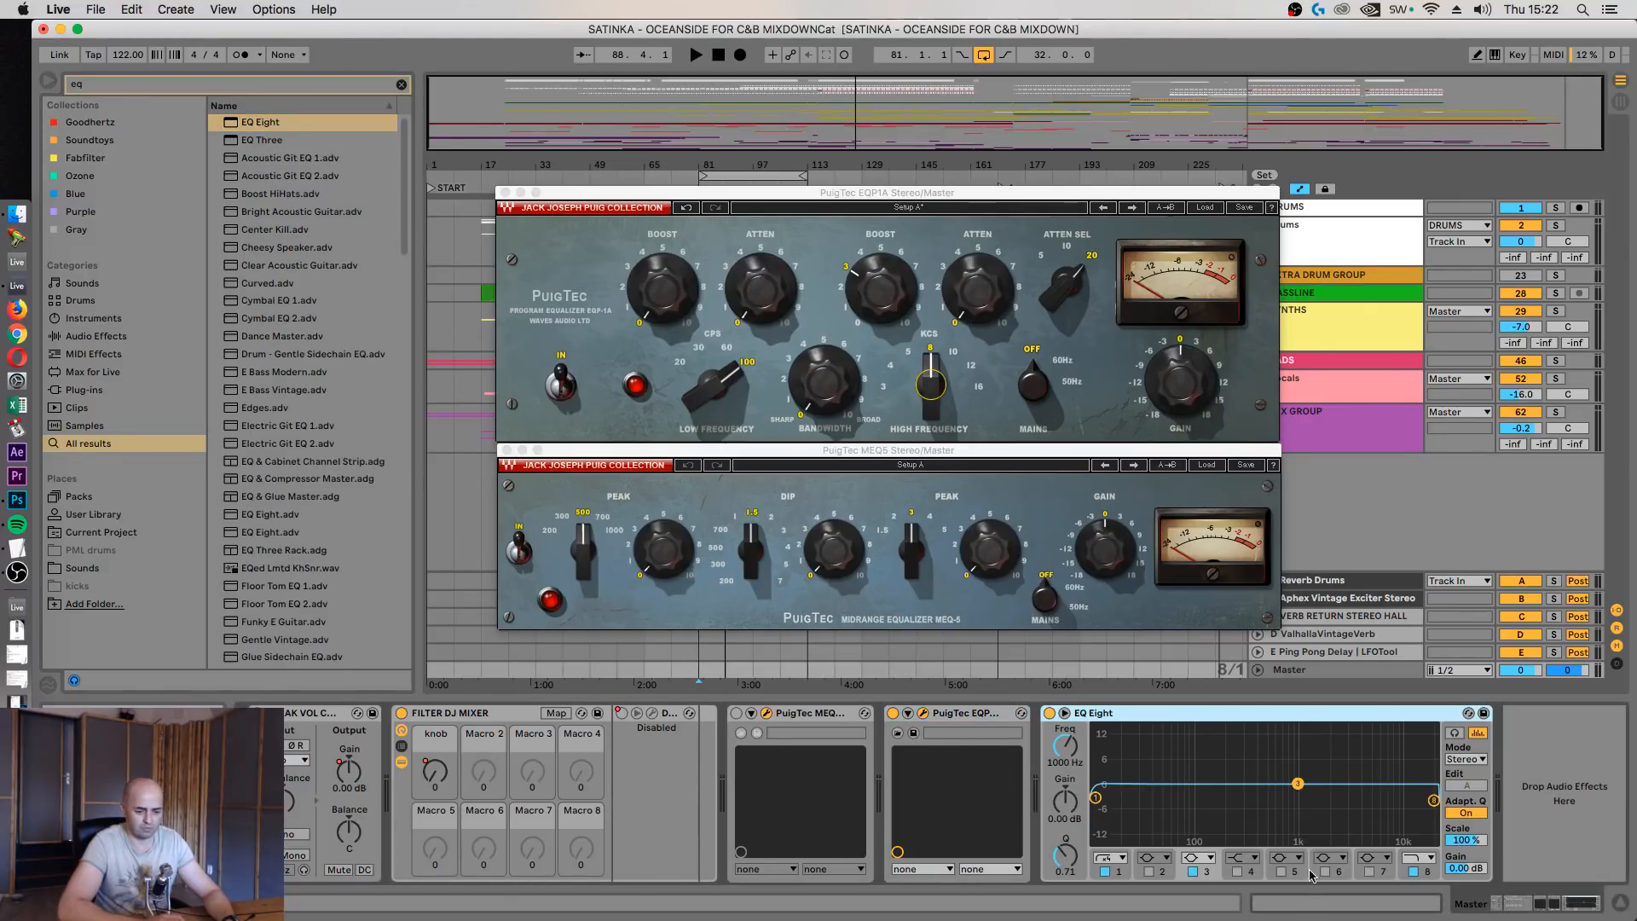
{"action": "left_click", "coordinate": [1210, 858]}
{"action": "left_click", "coordinate": [1199, 821]}
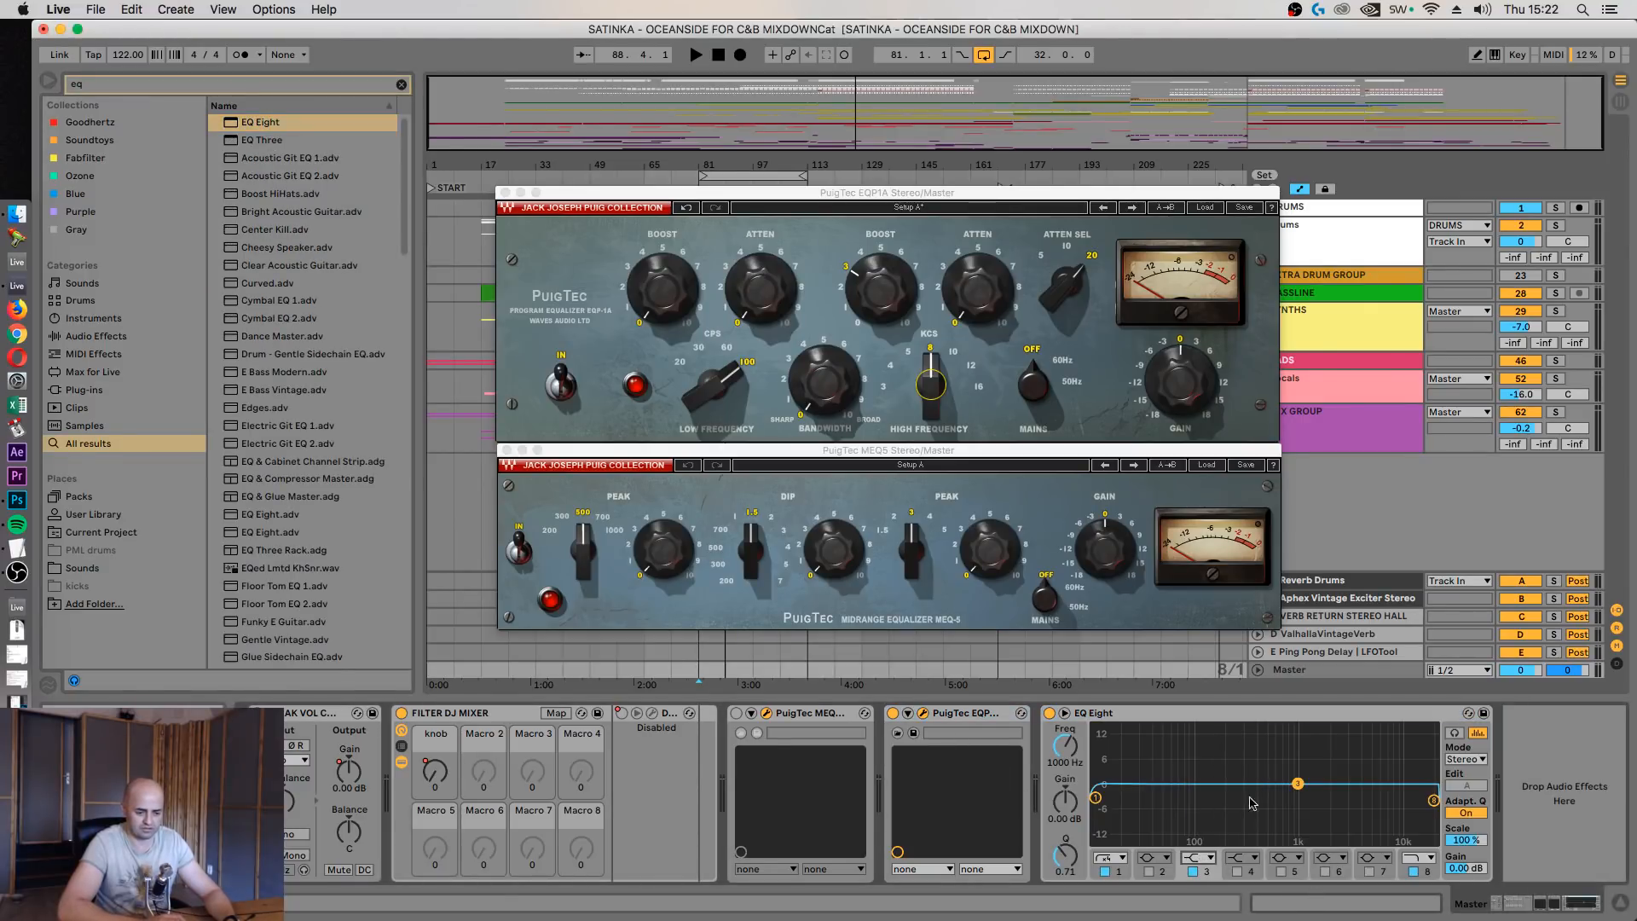
Shape the EQ Eight with a band 3 shelf of about 2.4 dB at 3.3 kHz and a band 2 cut of about -5.8 dB at 167 Hz
{"action": "left_click_drag", "start_coordinate": [1297, 785], "coordinate": [1296, 764]}
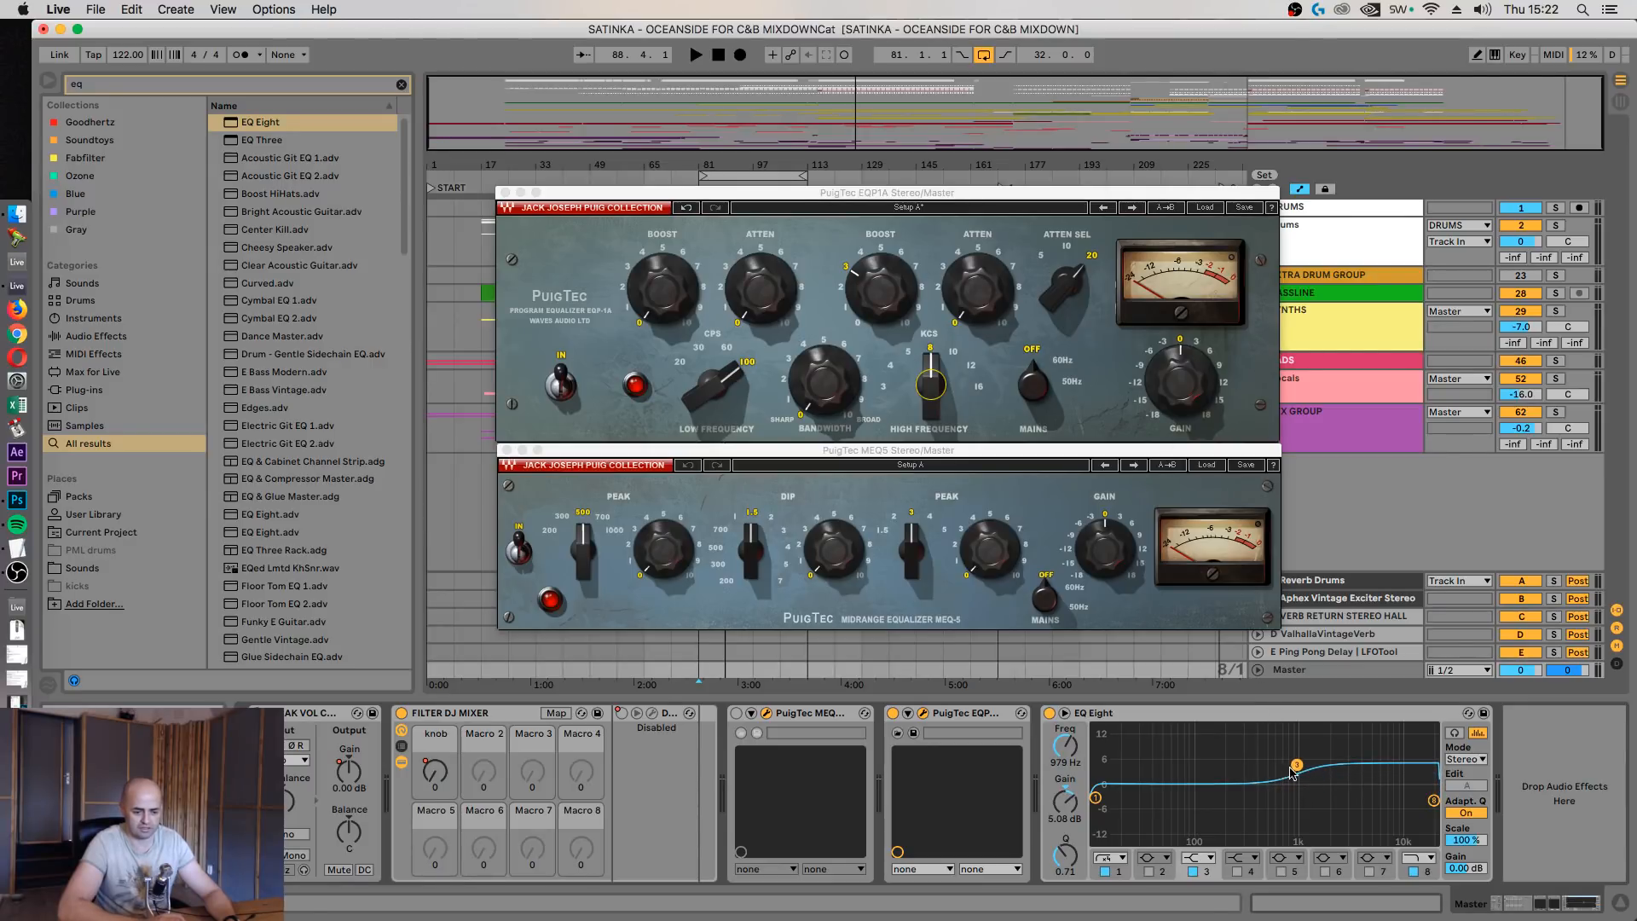
{"action": "left_click_drag", "start_coordinate": [1294, 772], "coordinate": [1350, 775]}
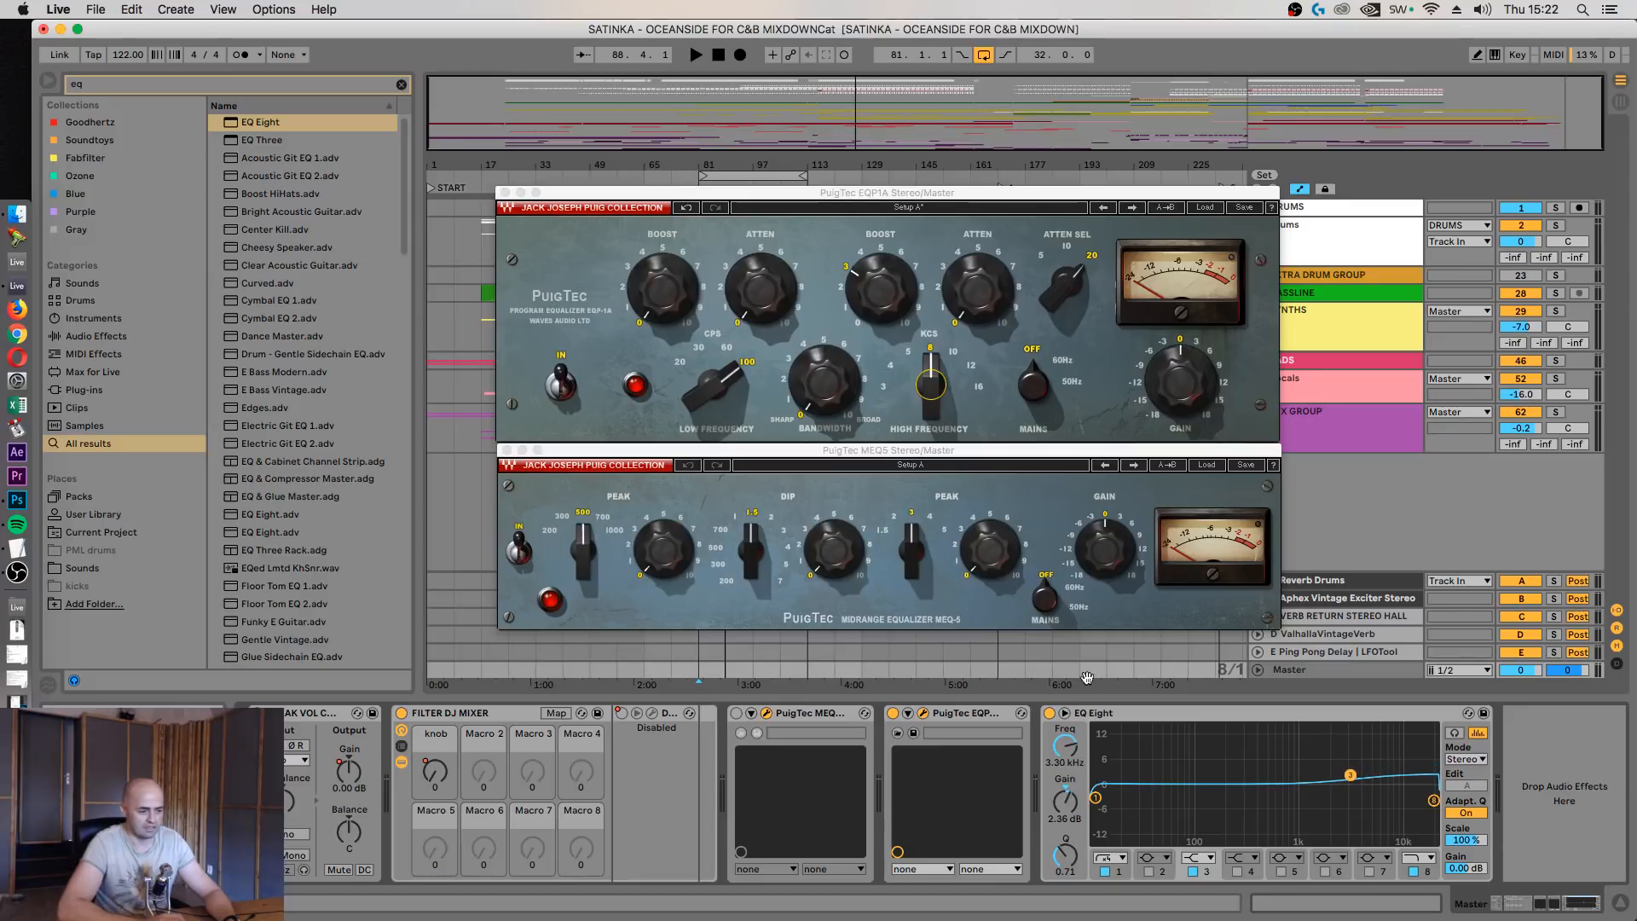
{"action": "left_click", "coordinate": [1148, 869]}
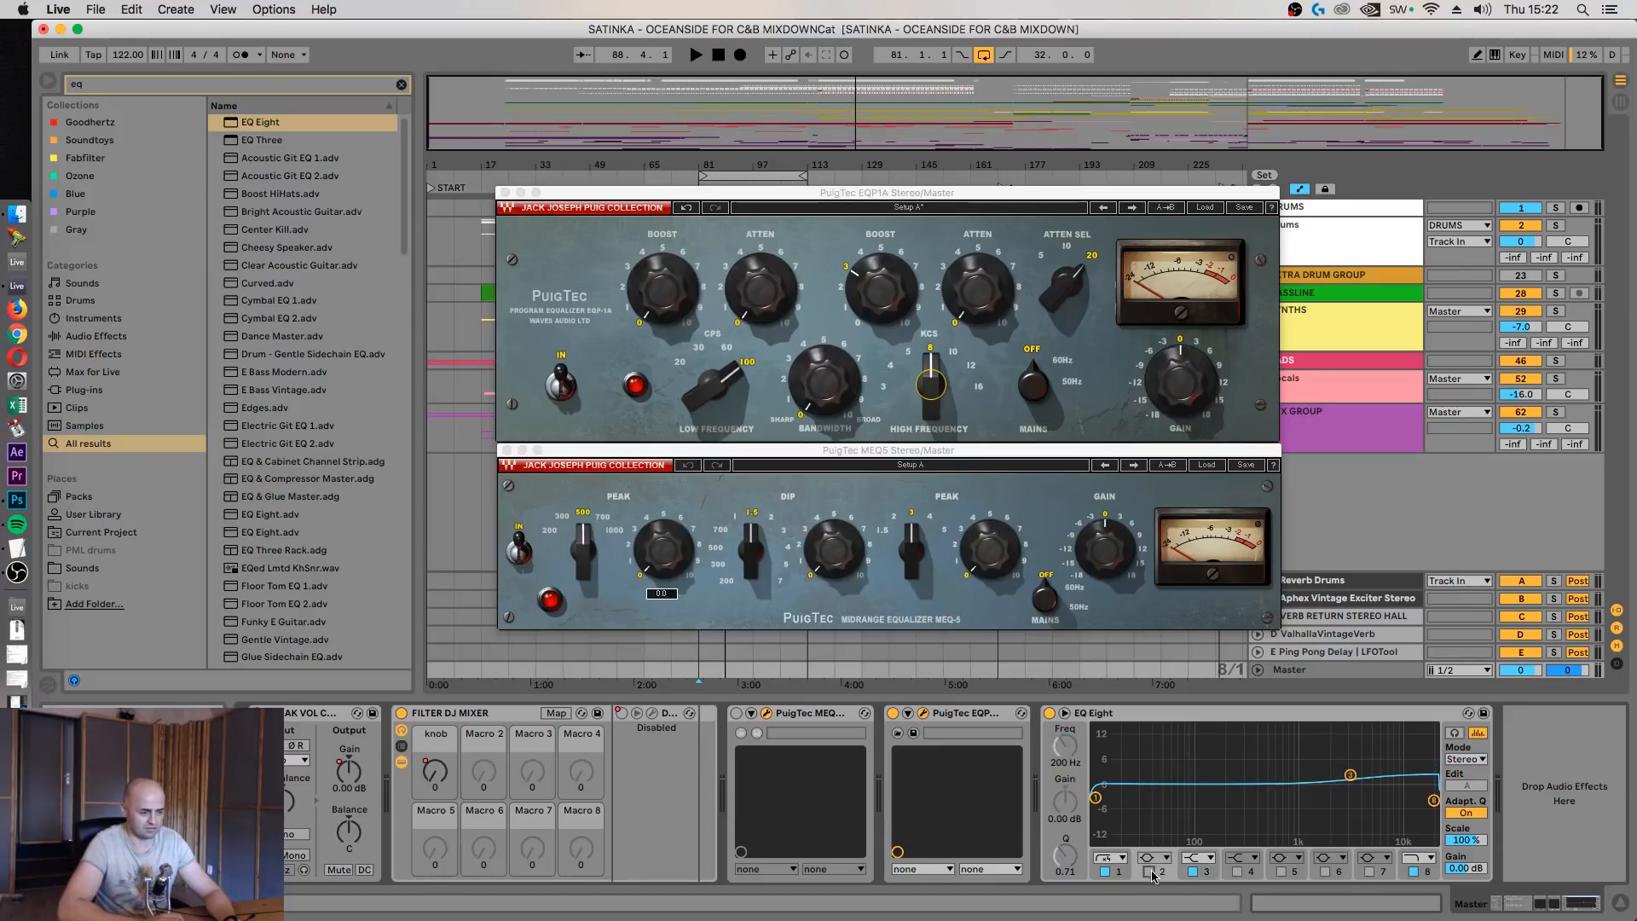
{"action": "mouse_move", "coordinate": [1226, 783]}
{"action": "left_mouse_down"}
{"action": "mouse_move", "coordinate": [1160, 781]}
{"action": "mouse_move", "coordinate": [1199, 750]}
{"action": "mouse_move", "coordinate": [1219, 805]}
{"action": "mouse_move", "coordinate": [1219, 789]}
{"action": "left_mouse_up"}
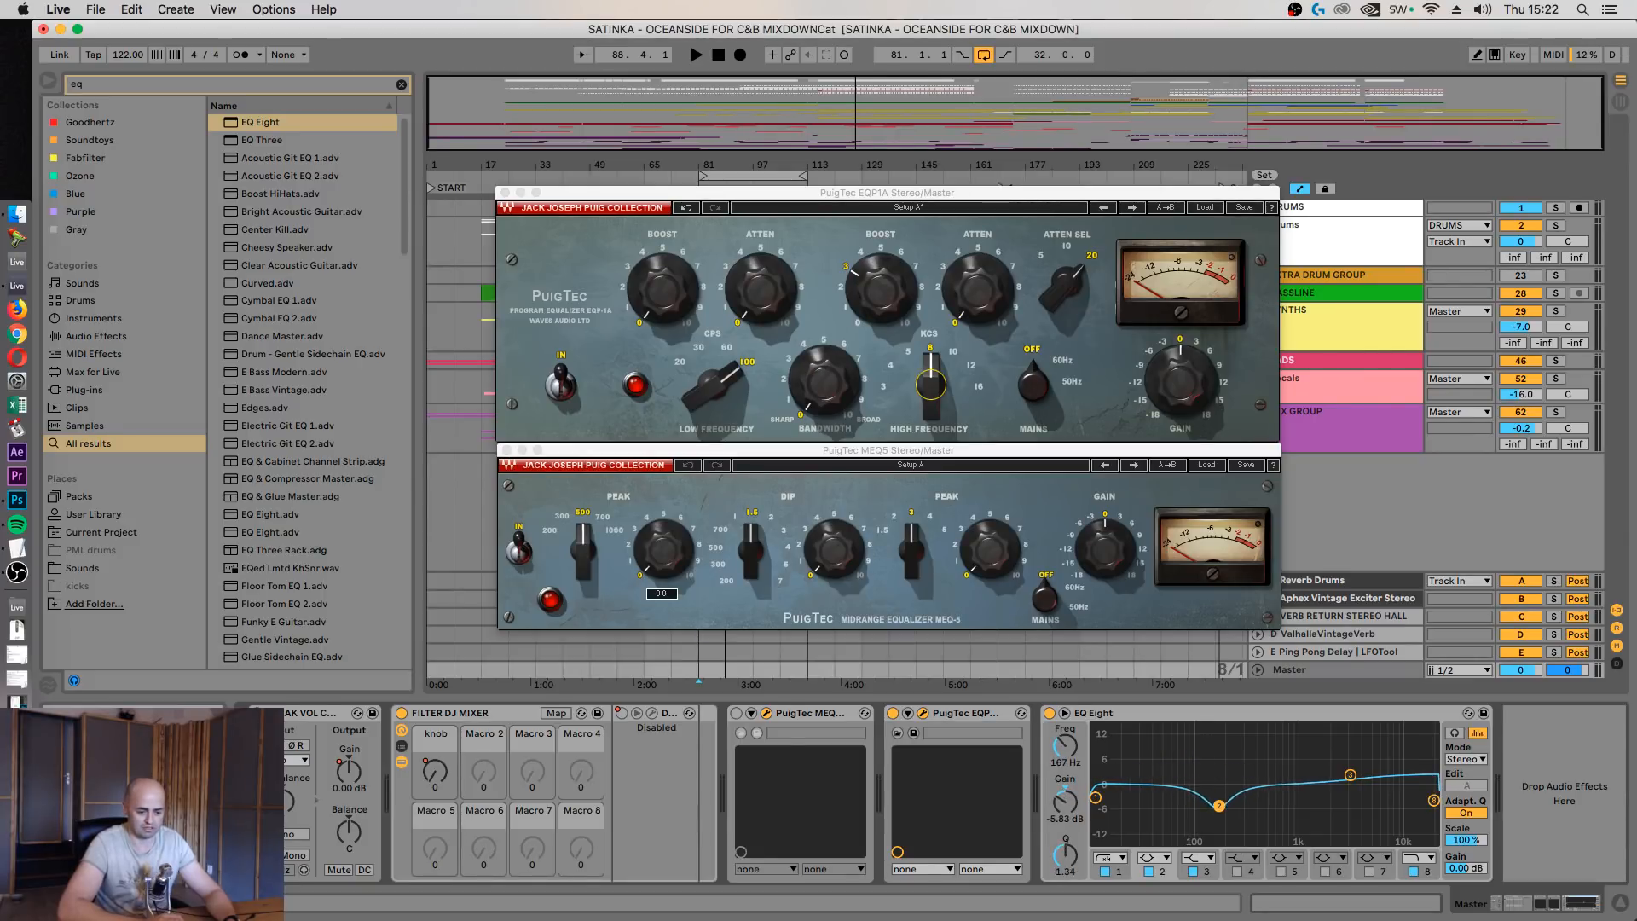
Delete the EQ Eight from the Master track
{"action": "left_click", "coordinate": [1211, 717]}
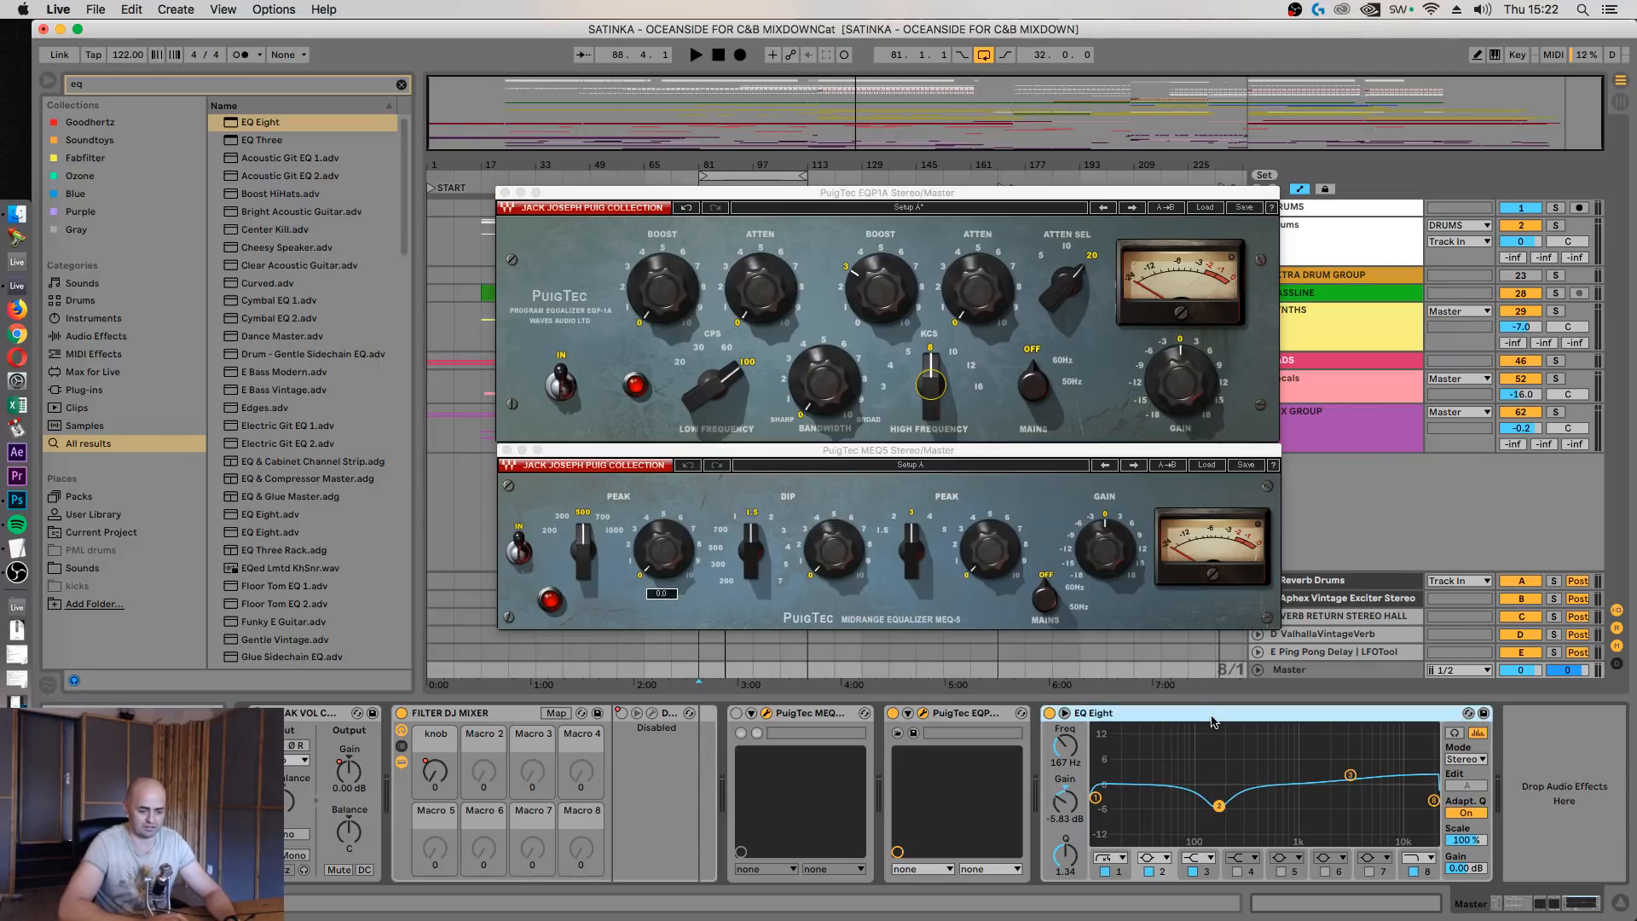
{"action": "key", "text": "Delete"}
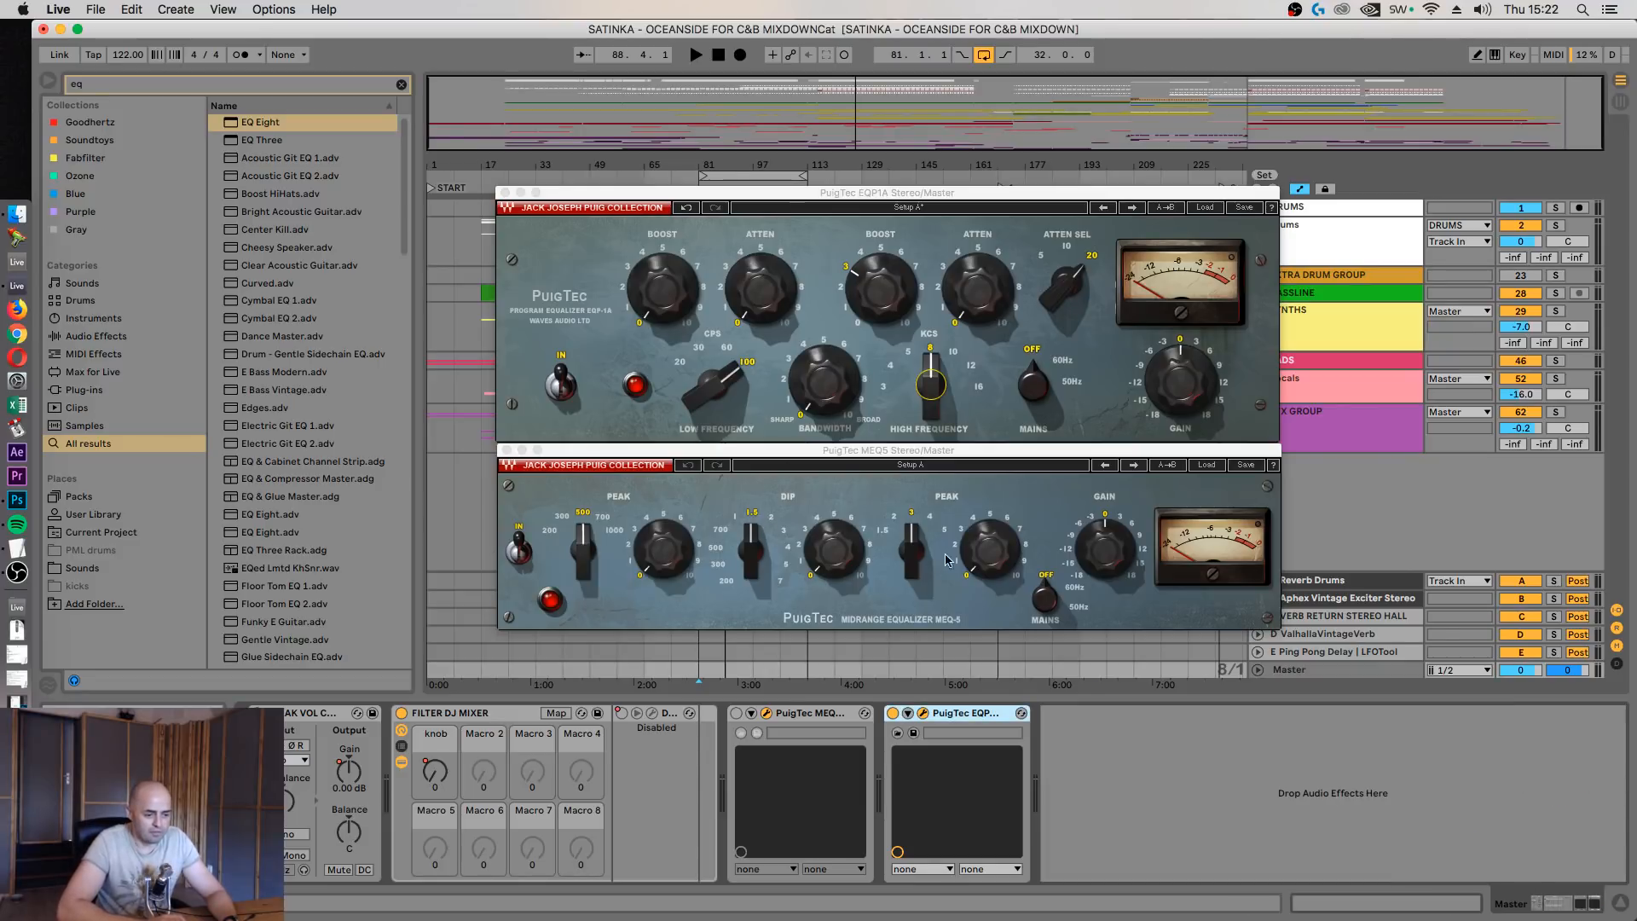
Briefly play the mix, raise the MEQ5 dip amount, and try its dip frequency at 200 Hz and 500 Hz
{"action": "left_click", "coordinate": [994, 556]}
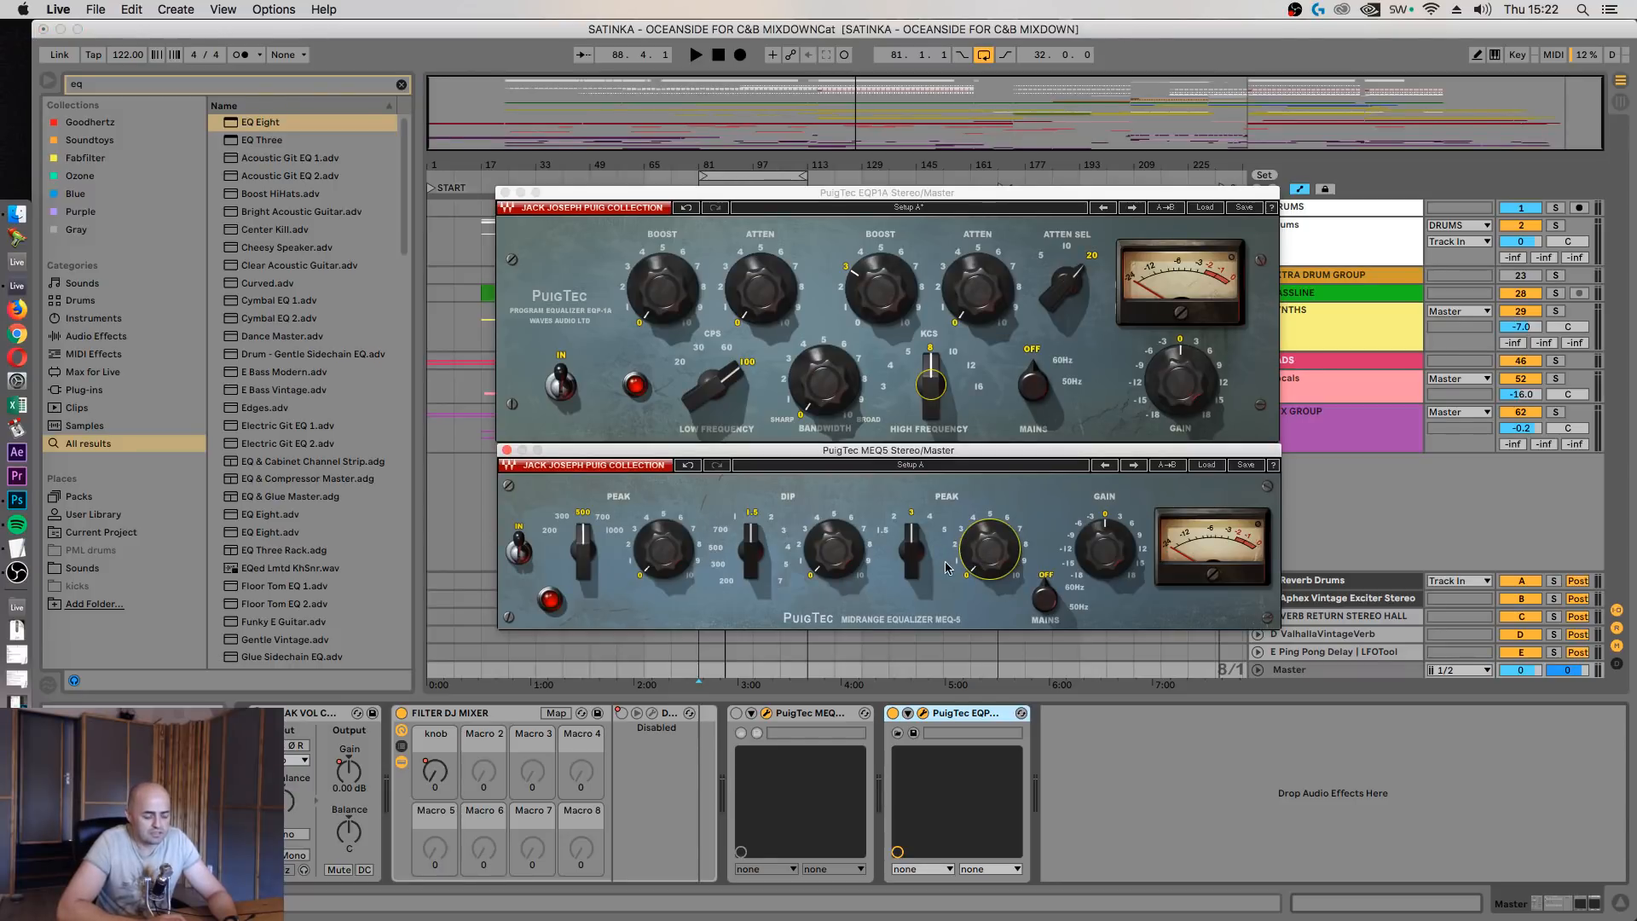
{"action": "key", "text": "space"}
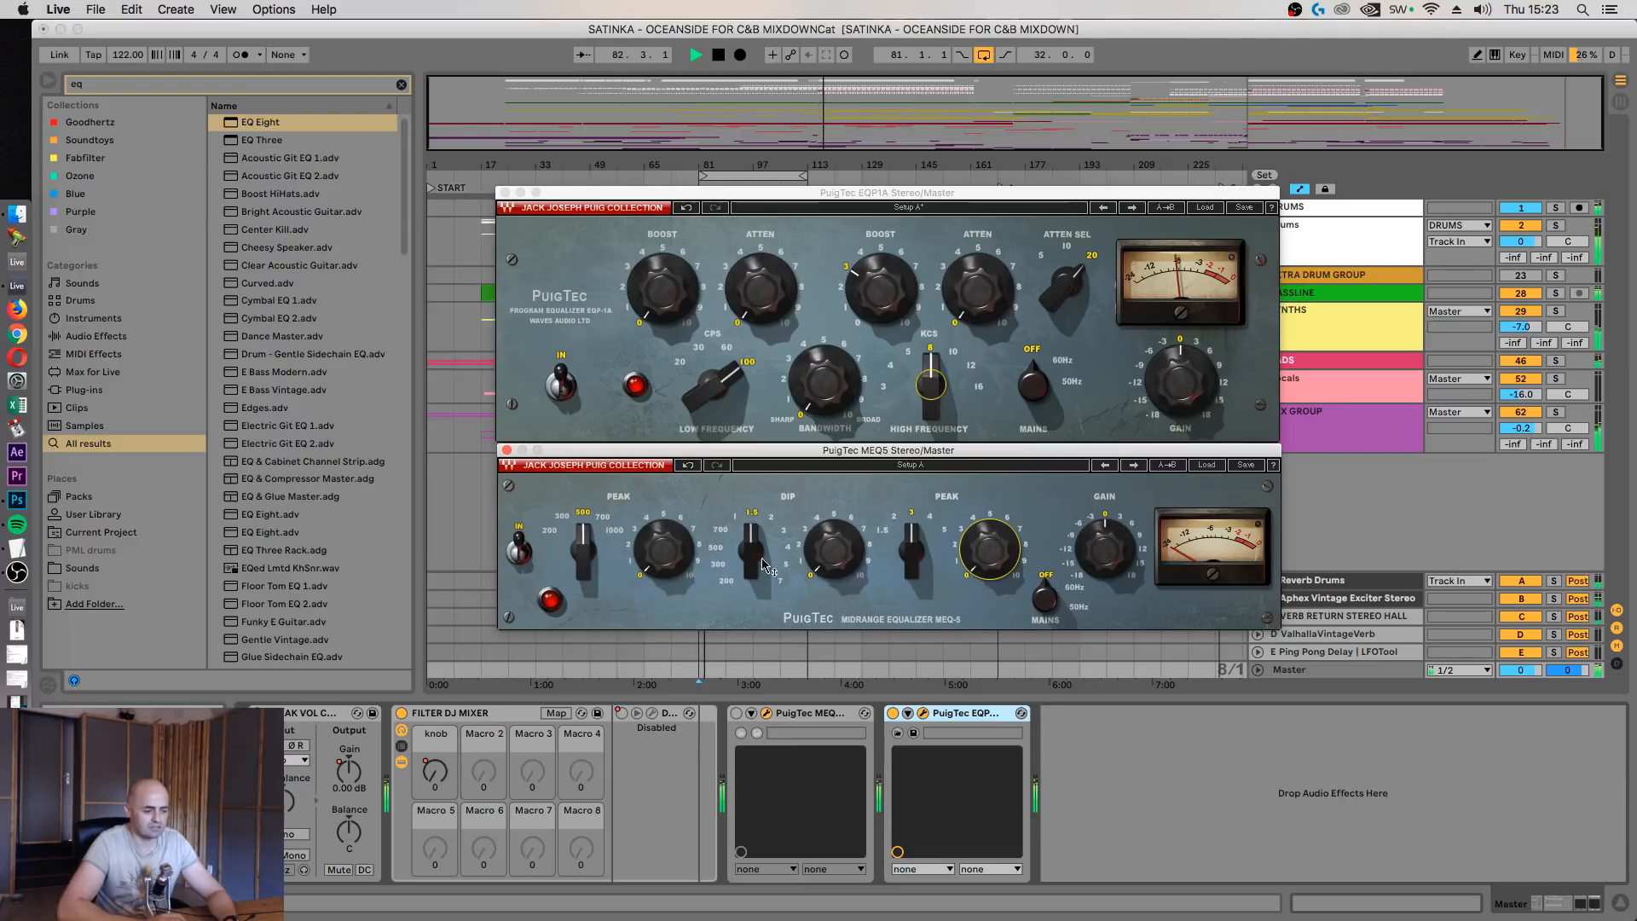
{"action": "key", "text": "space"}
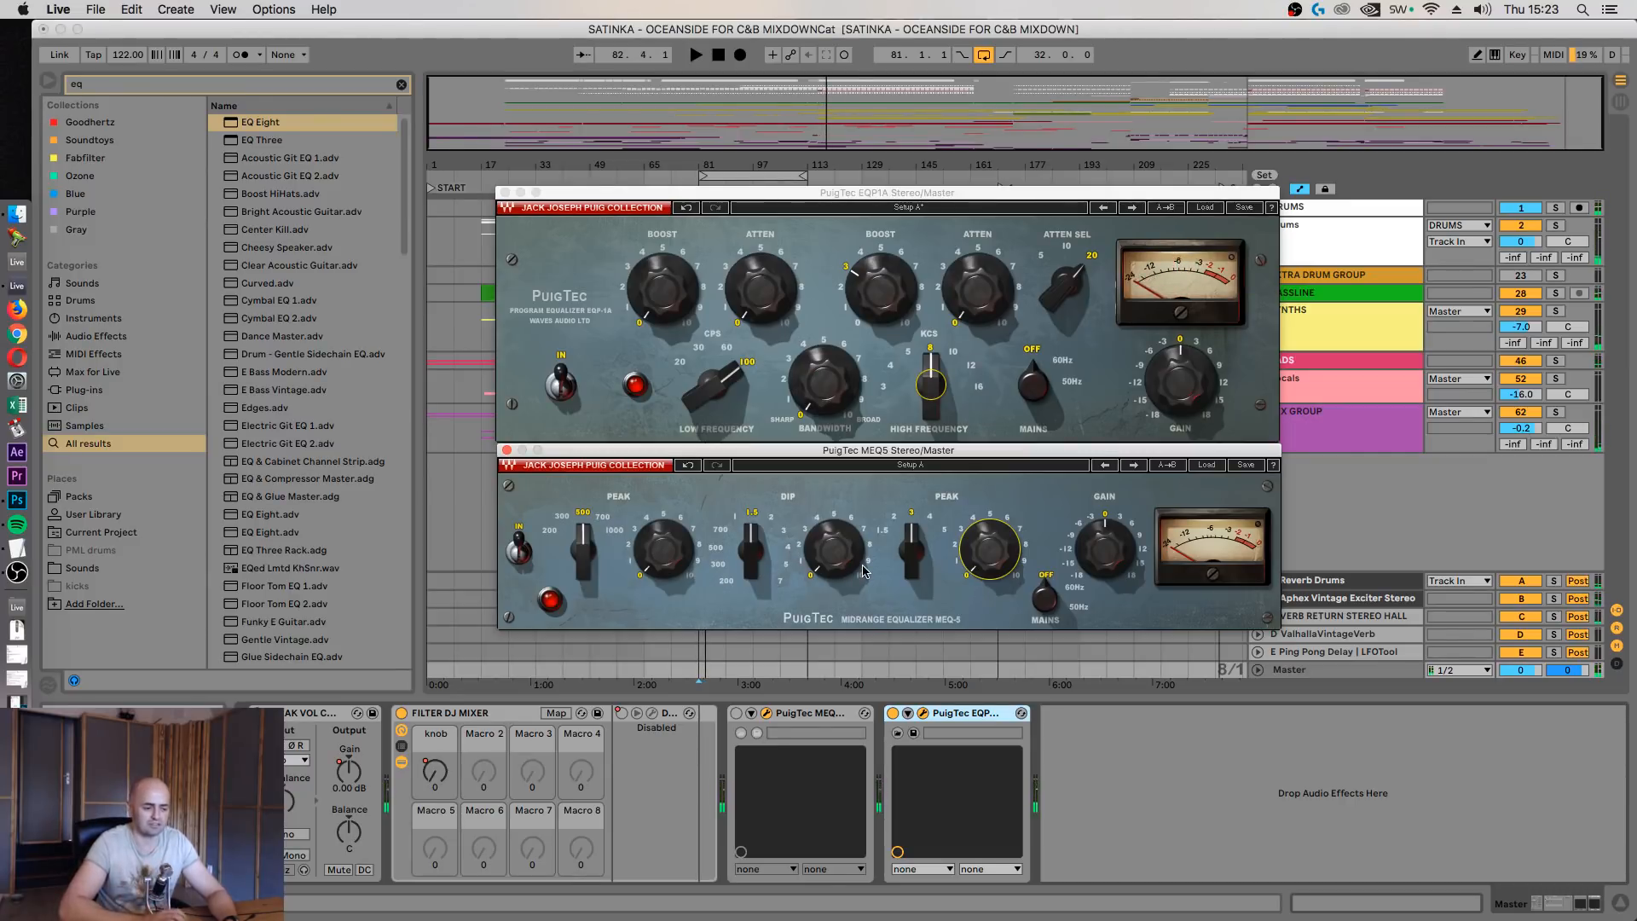
{"action": "left_click_drag", "start_coordinate": [749, 550], "coordinate": [749, 592]}
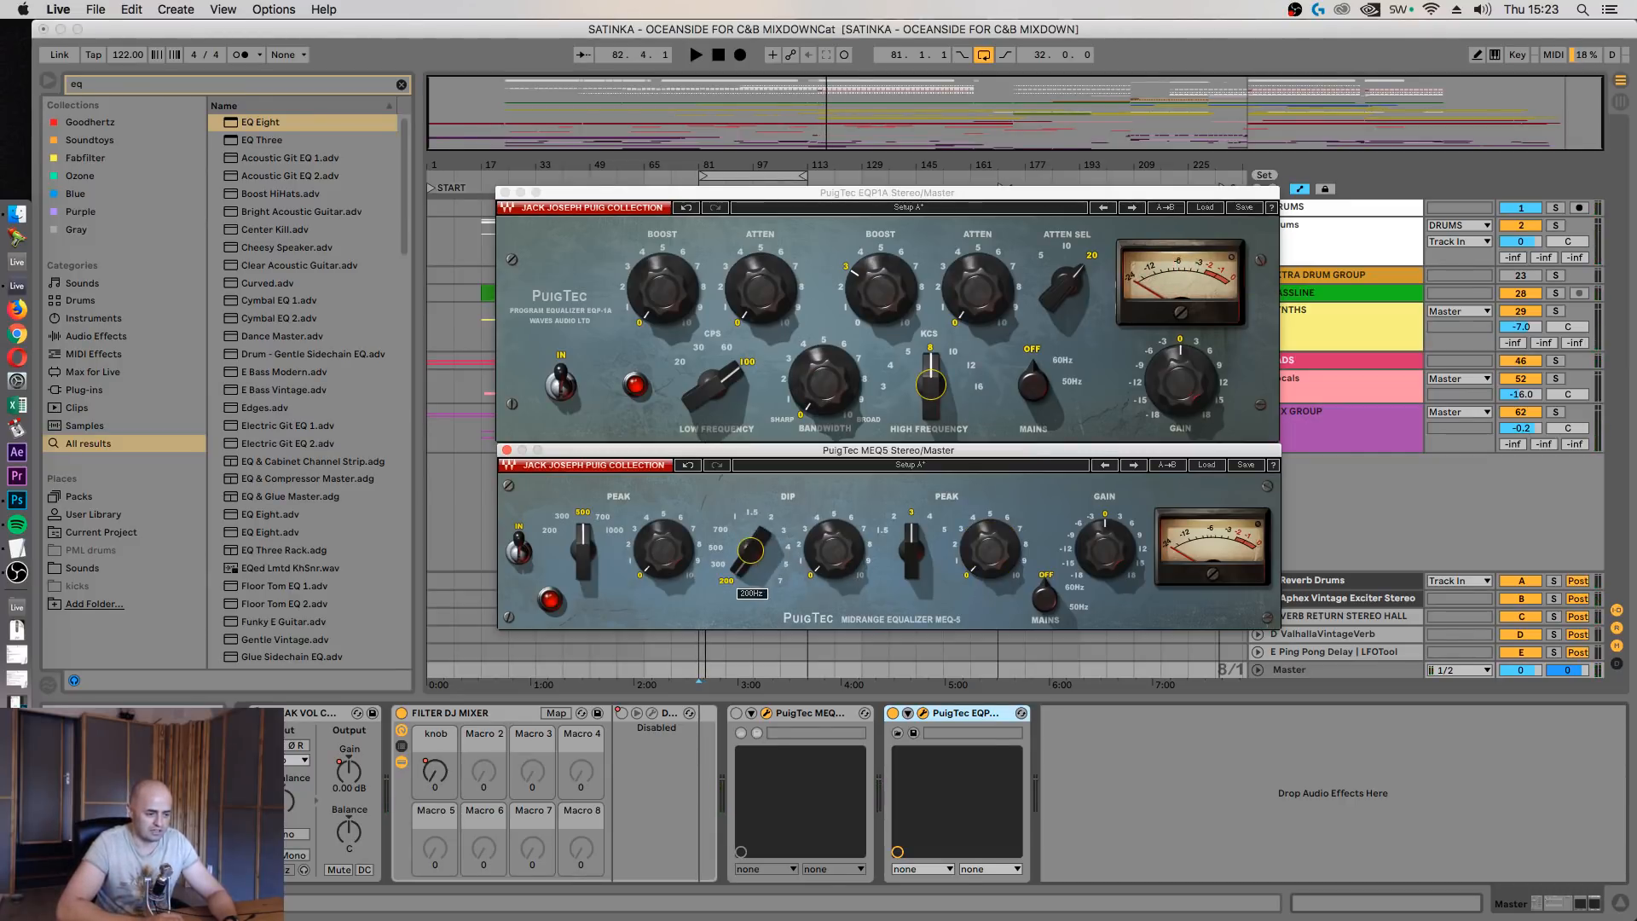
{"action": "left_click_drag", "start_coordinate": [826, 548], "coordinate": [826, 507]}
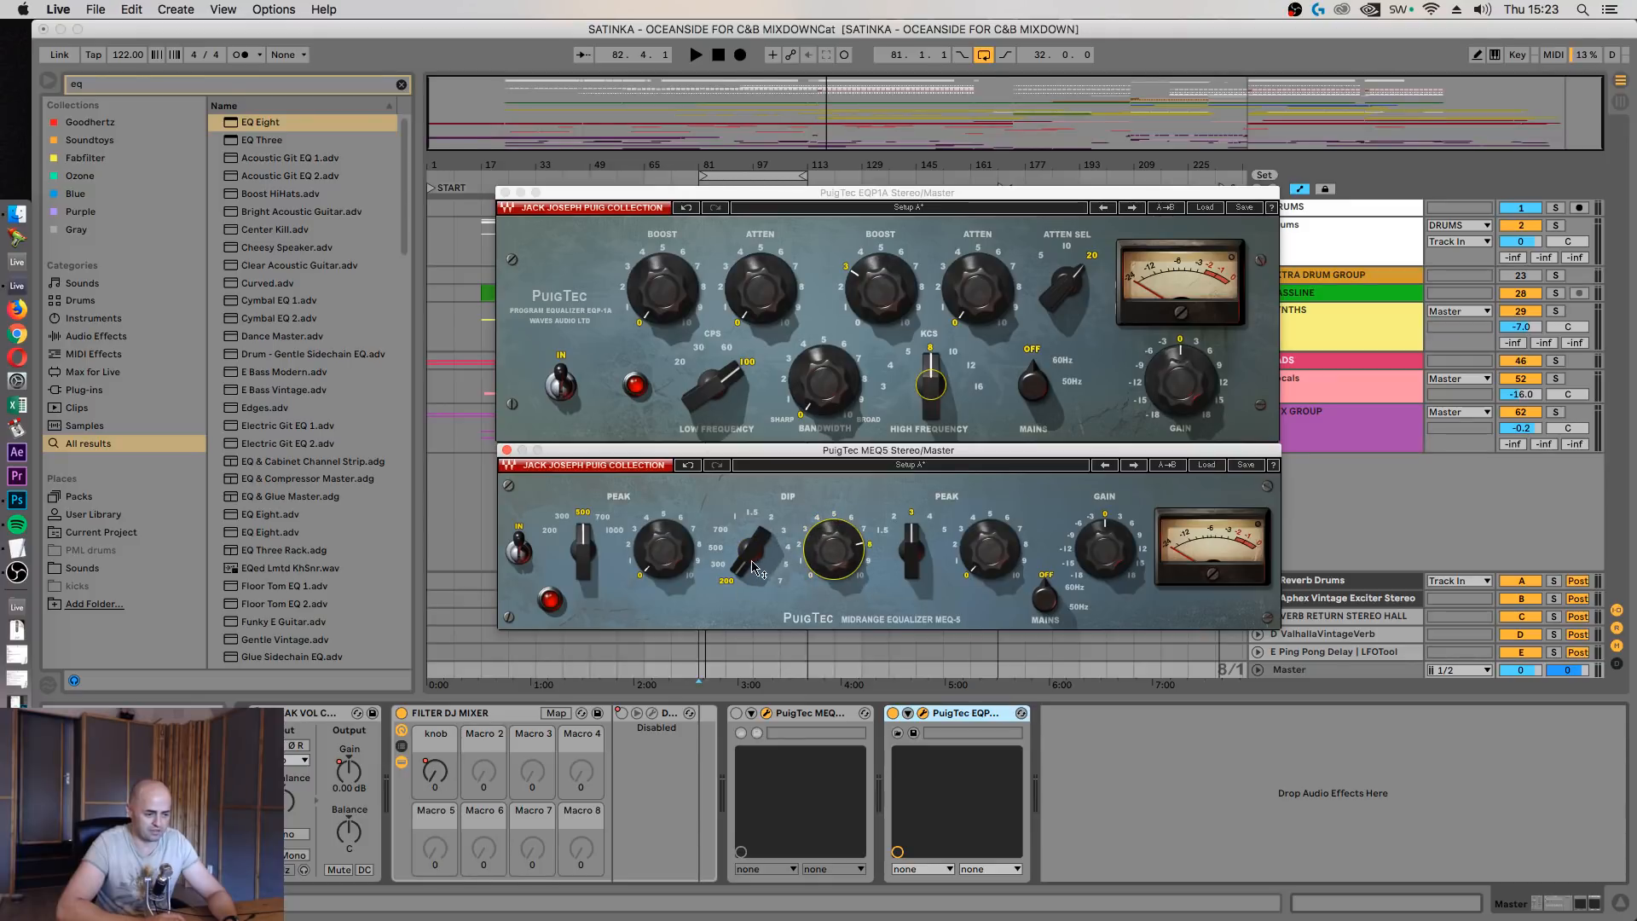
{"action": "mouse_move", "coordinate": [750, 551]}
{"action": "left_mouse_down"}
{"action": "mouse_move", "coordinate": [750, 517]}
{"action": "mouse_move", "coordinate": [751, 554]}
{"action": "mouse_move", "coordinate": [750, 539]}
{"action": "left_mouse_up"}
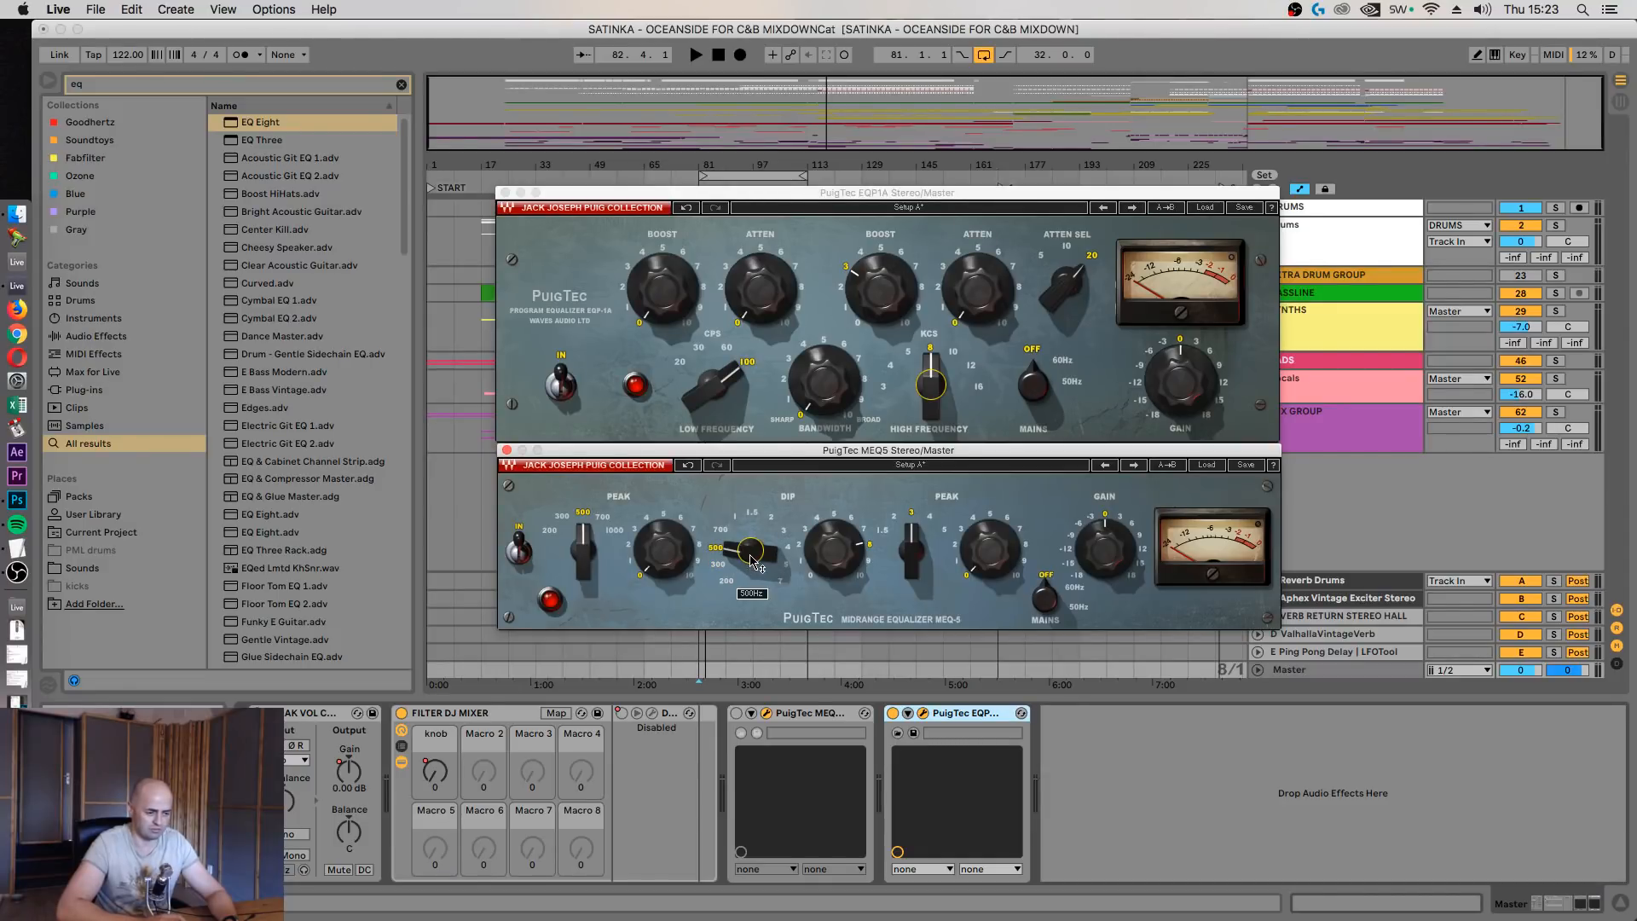
Start playback and enable the MEQ5 on the Master with its dip amount at 10
{"action": "key", "text": "space"}
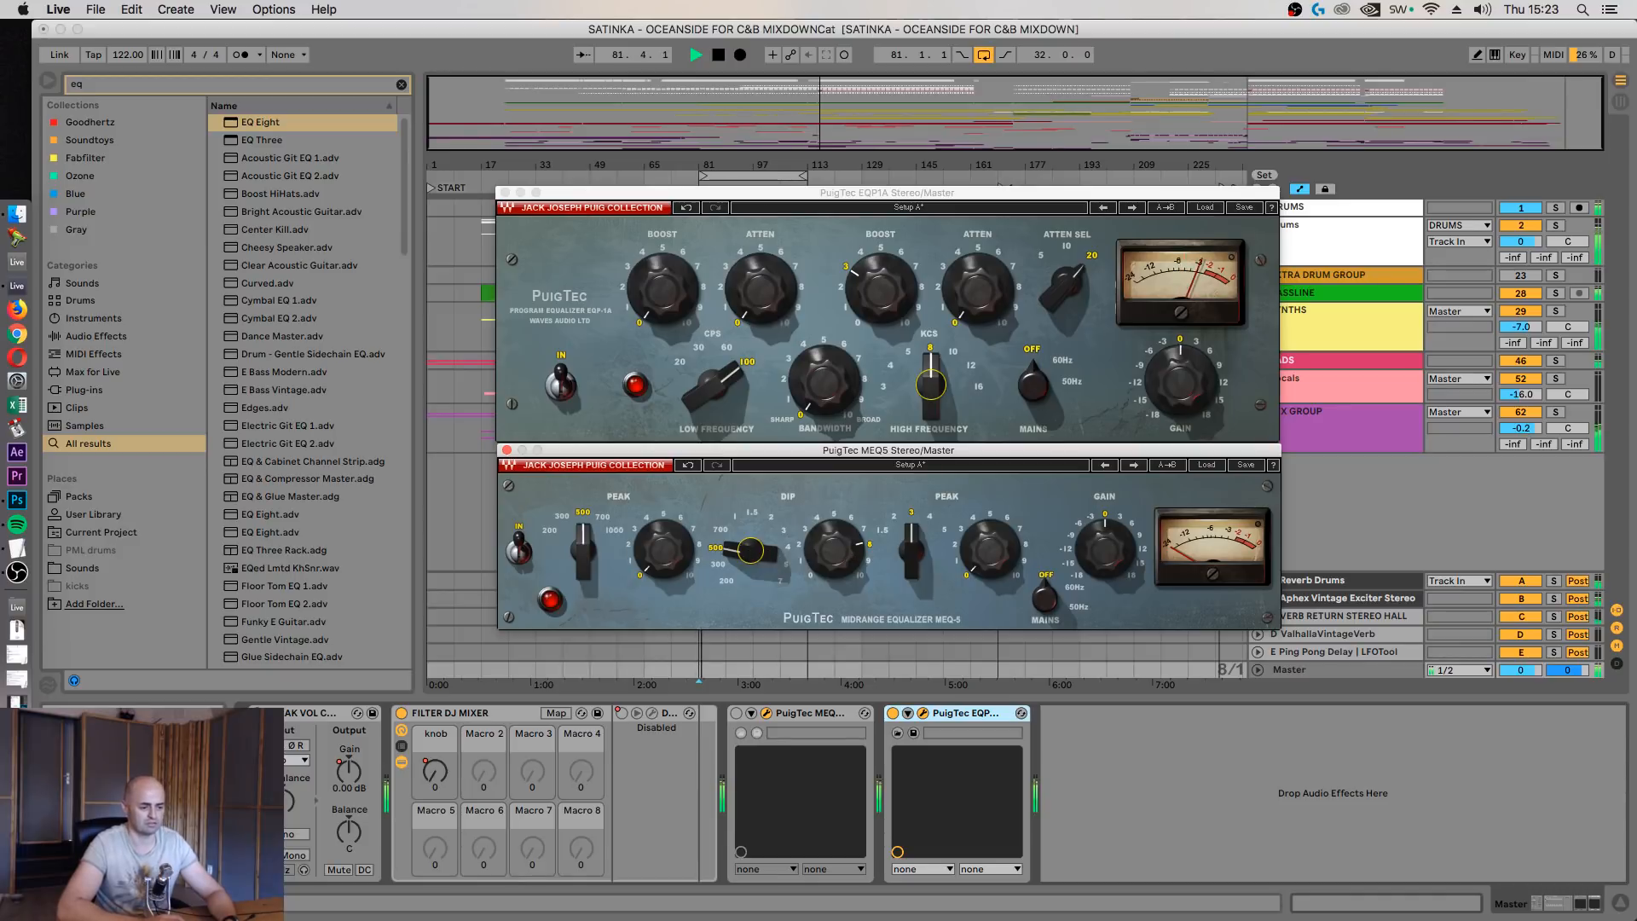
{"action": "left_click", "coordinate": [732, 718]}
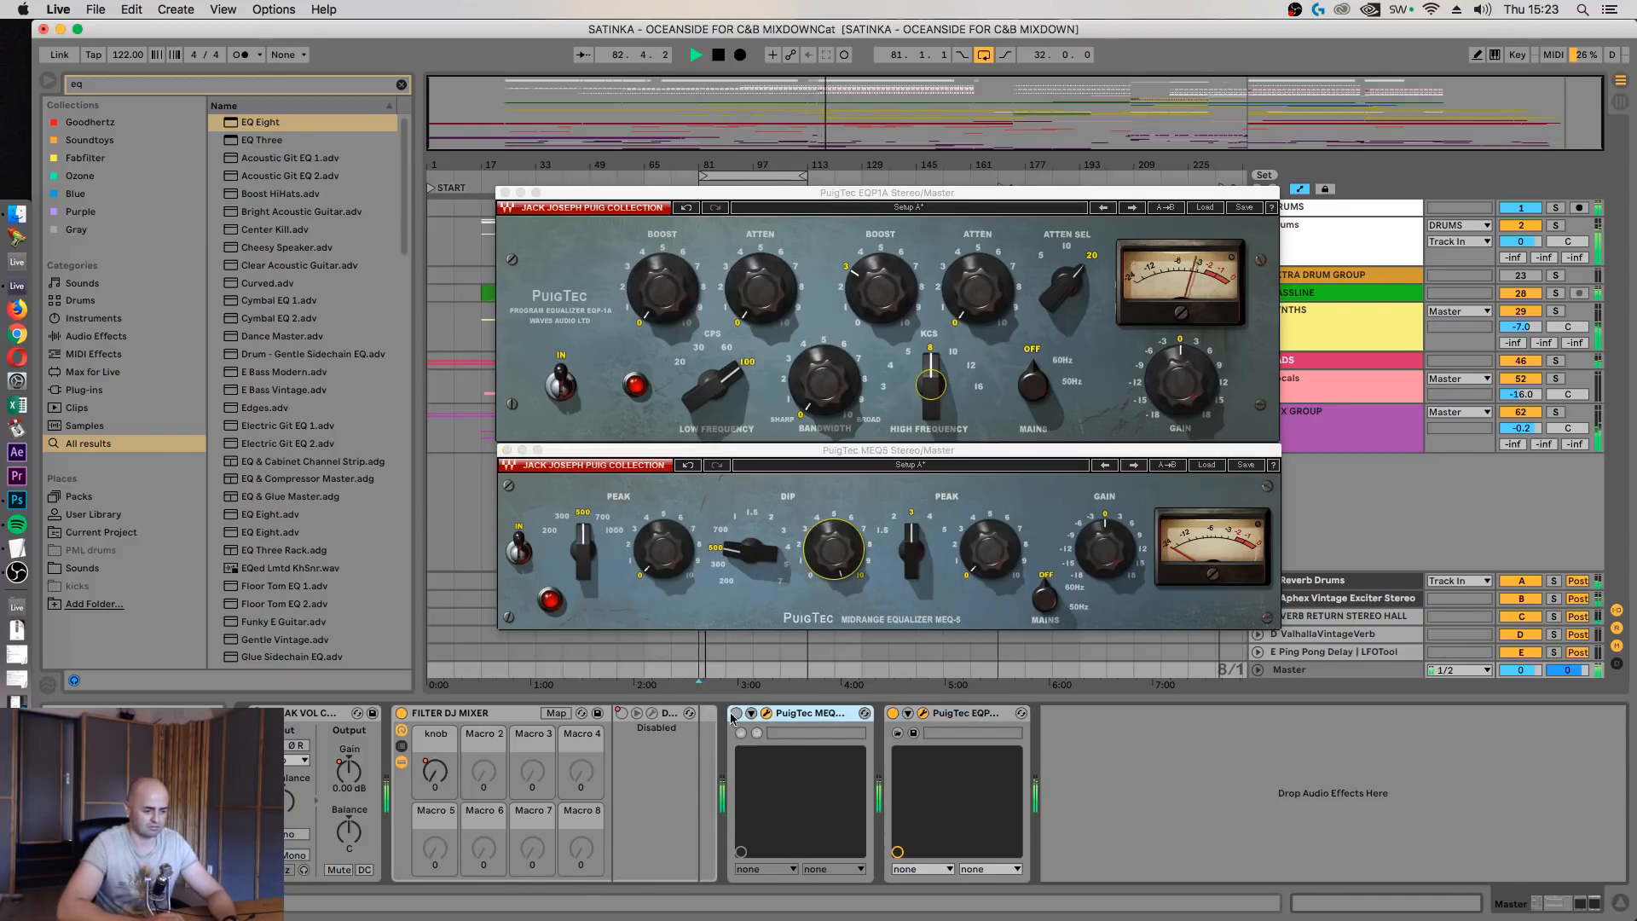
Audition the MEQ5 dip frequencies across their range during playback, set the selector to 300 Hz, and stop playback
{"action": "left_click", "coordinate": [754, 546]}
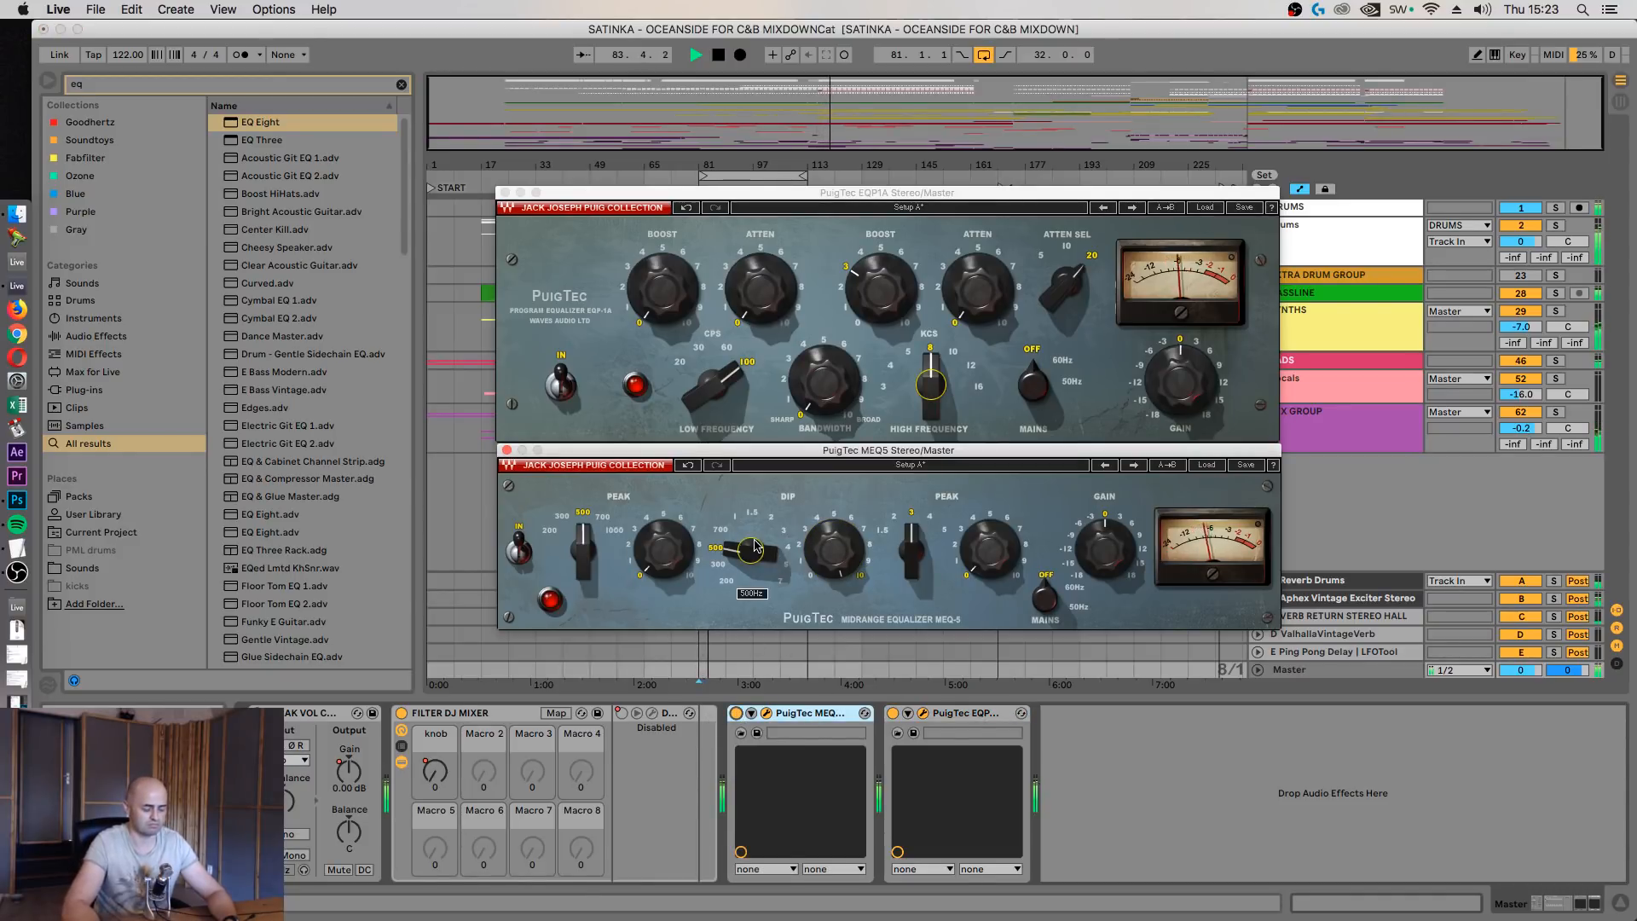
{"action": "scroll", "coordinate": [755, 546], "scroll_direction": "down", "scroll_amount": 1}
{"action": "scroll", "coordinate": [755, 546], "scroll_direction": "up", "scroll_amount": 3}
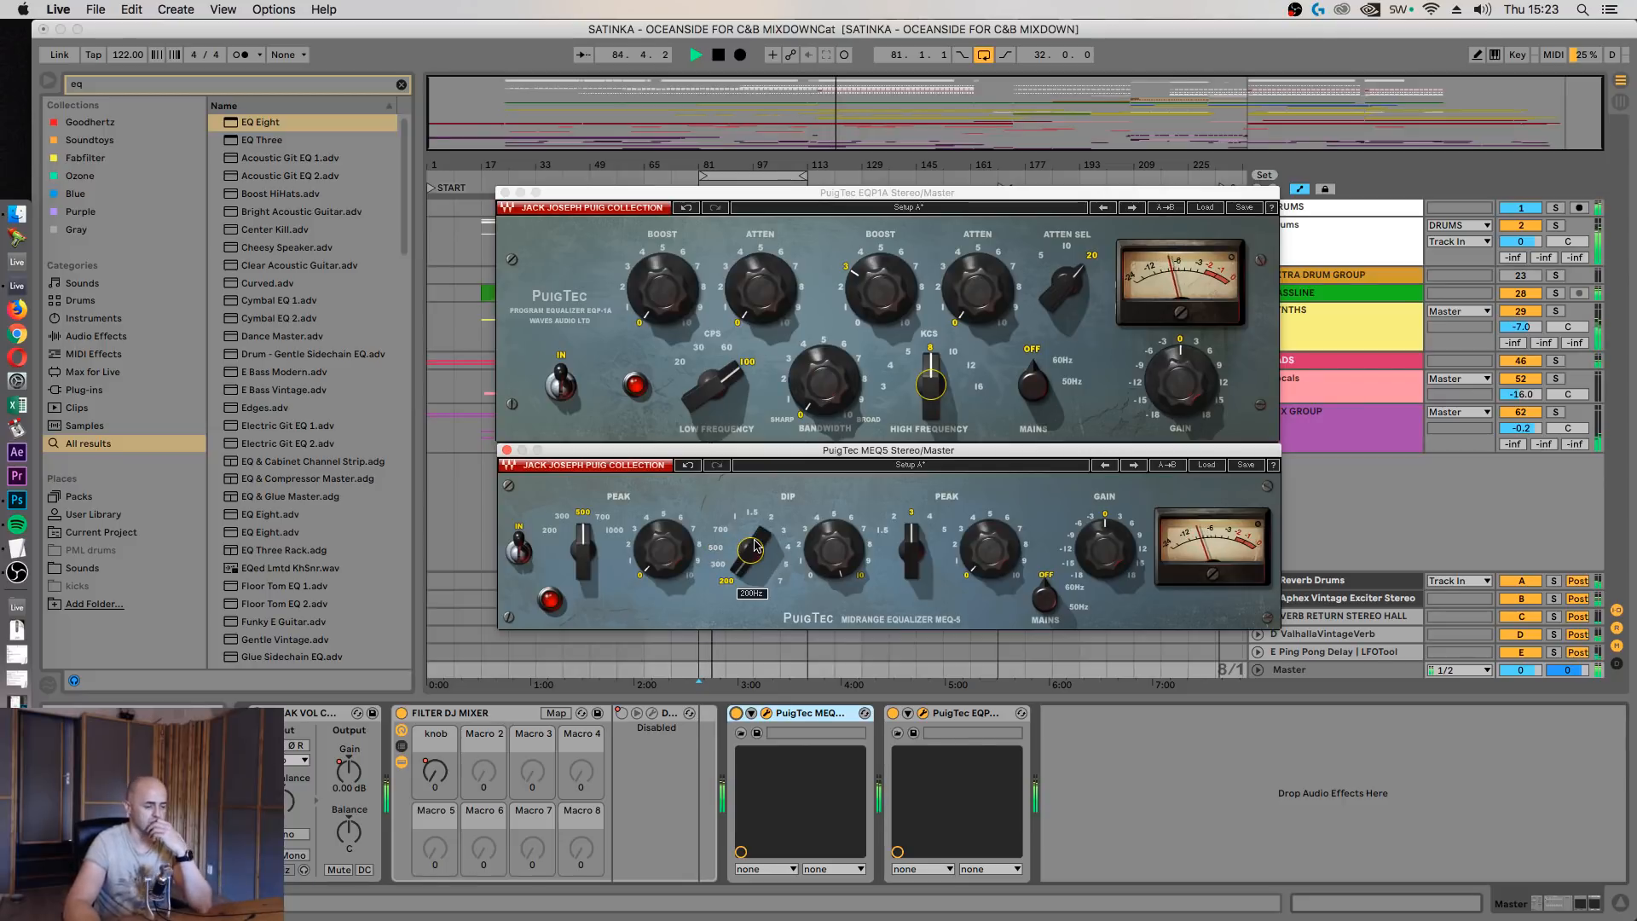
{"action": "scroll", "coordinate": [755, 545], "scroll_direction": "up", "scroll_amount": 1}
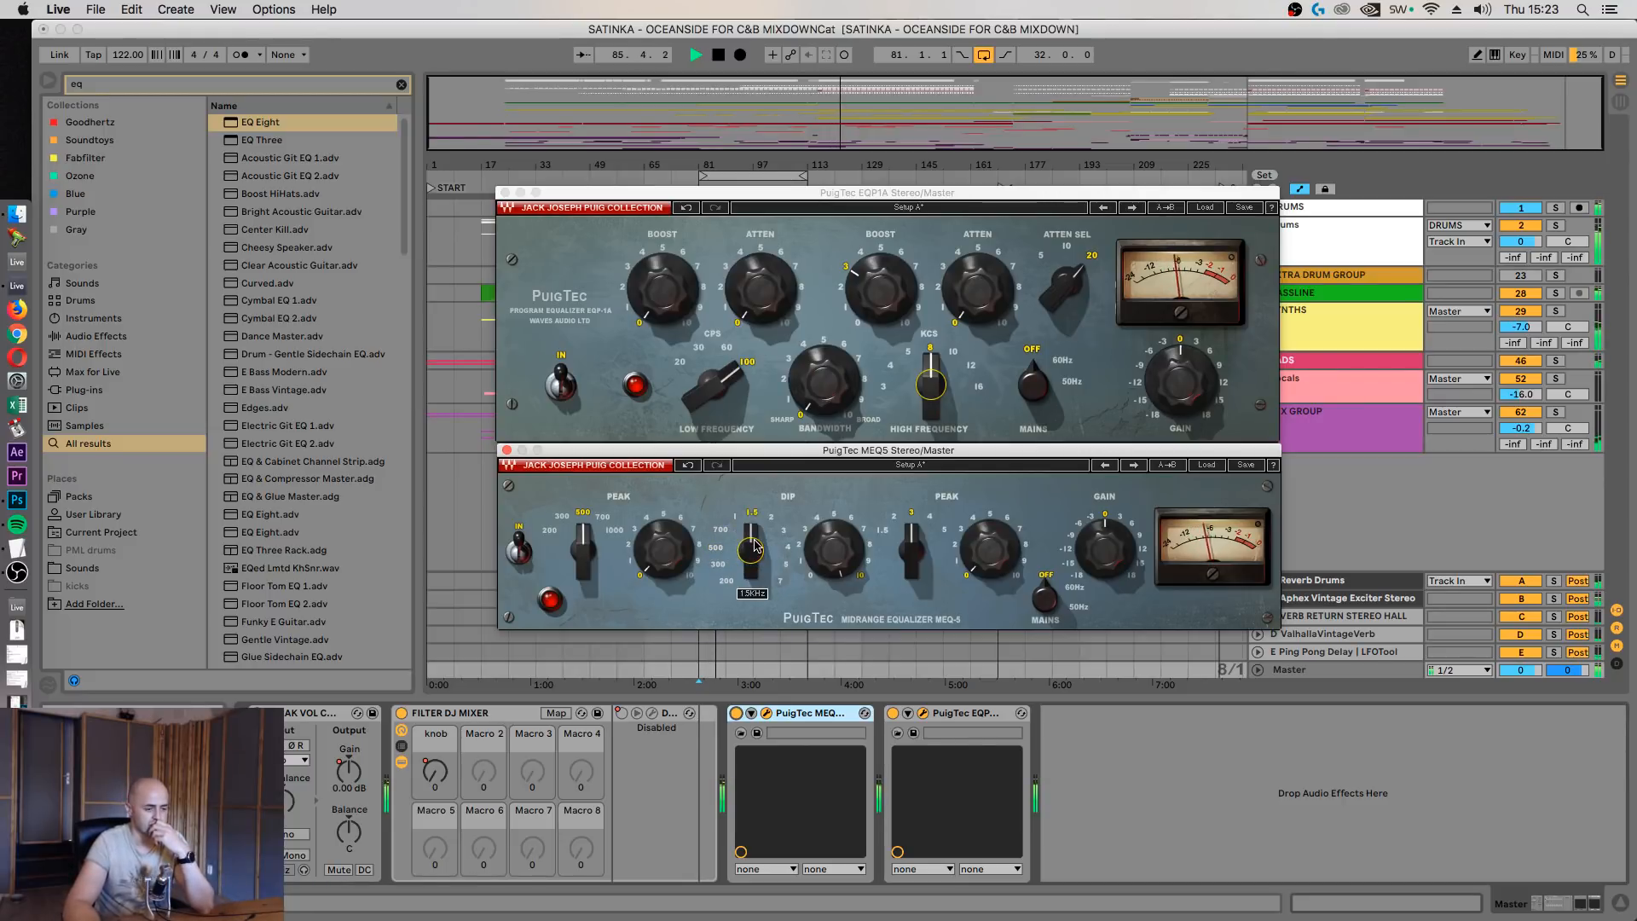
{"action": "scroll", "coordinate": [754, 546], "scroll_direction": "up", "scroll_amount": 1}
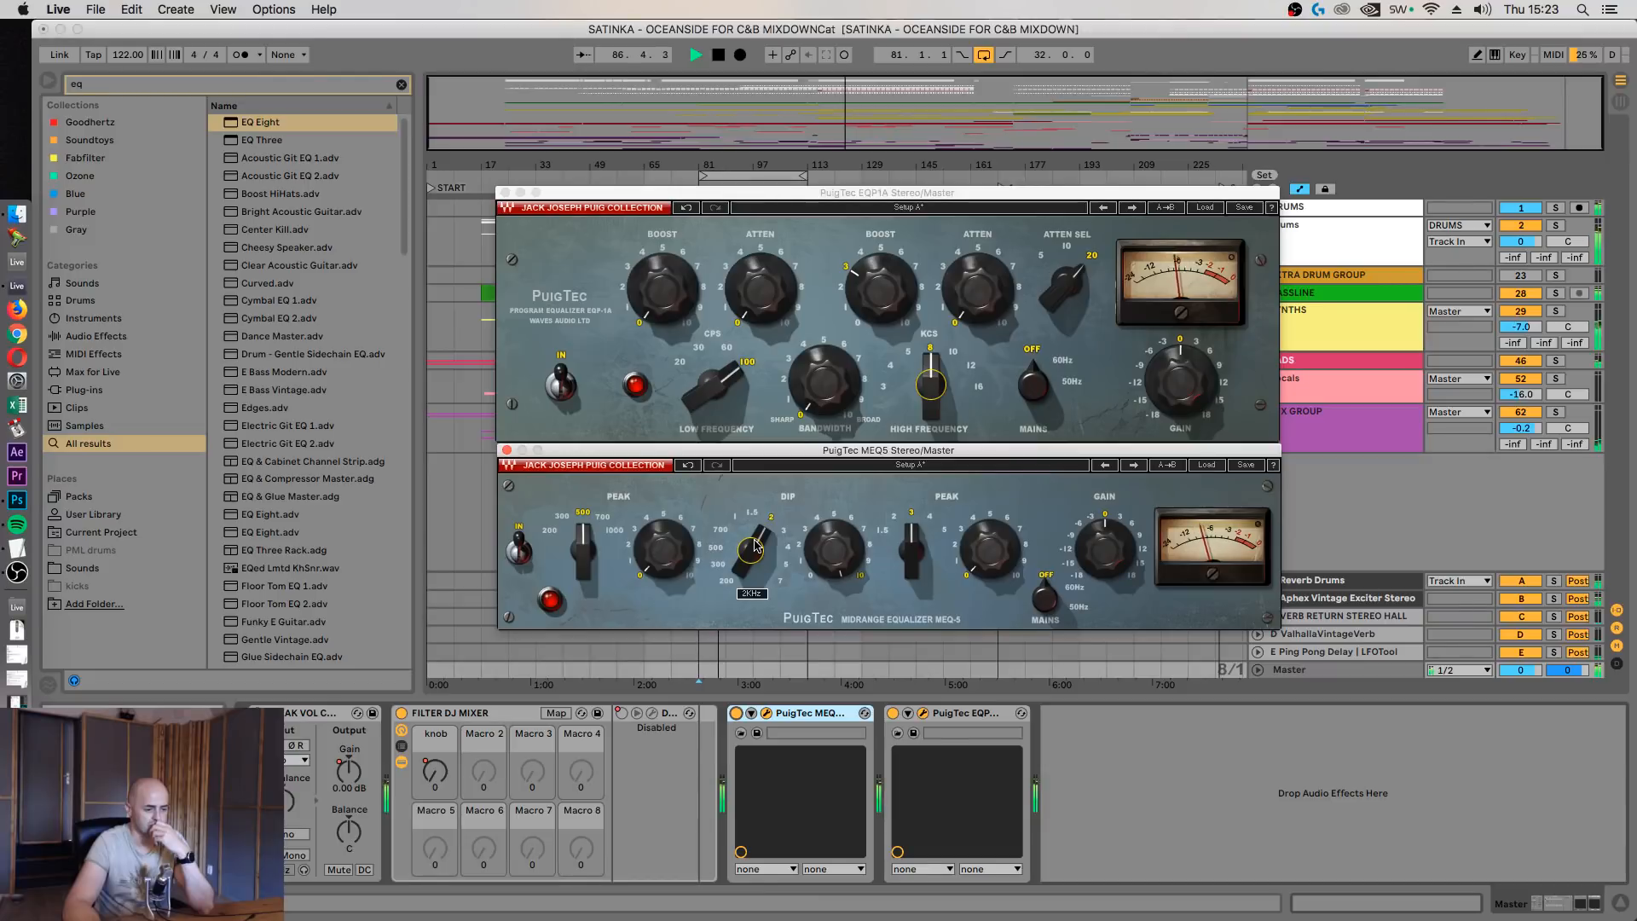
{"action": "scroll", "coordinate": [755, 546], "scroll_direction": "up", "scroll_amount": 2}
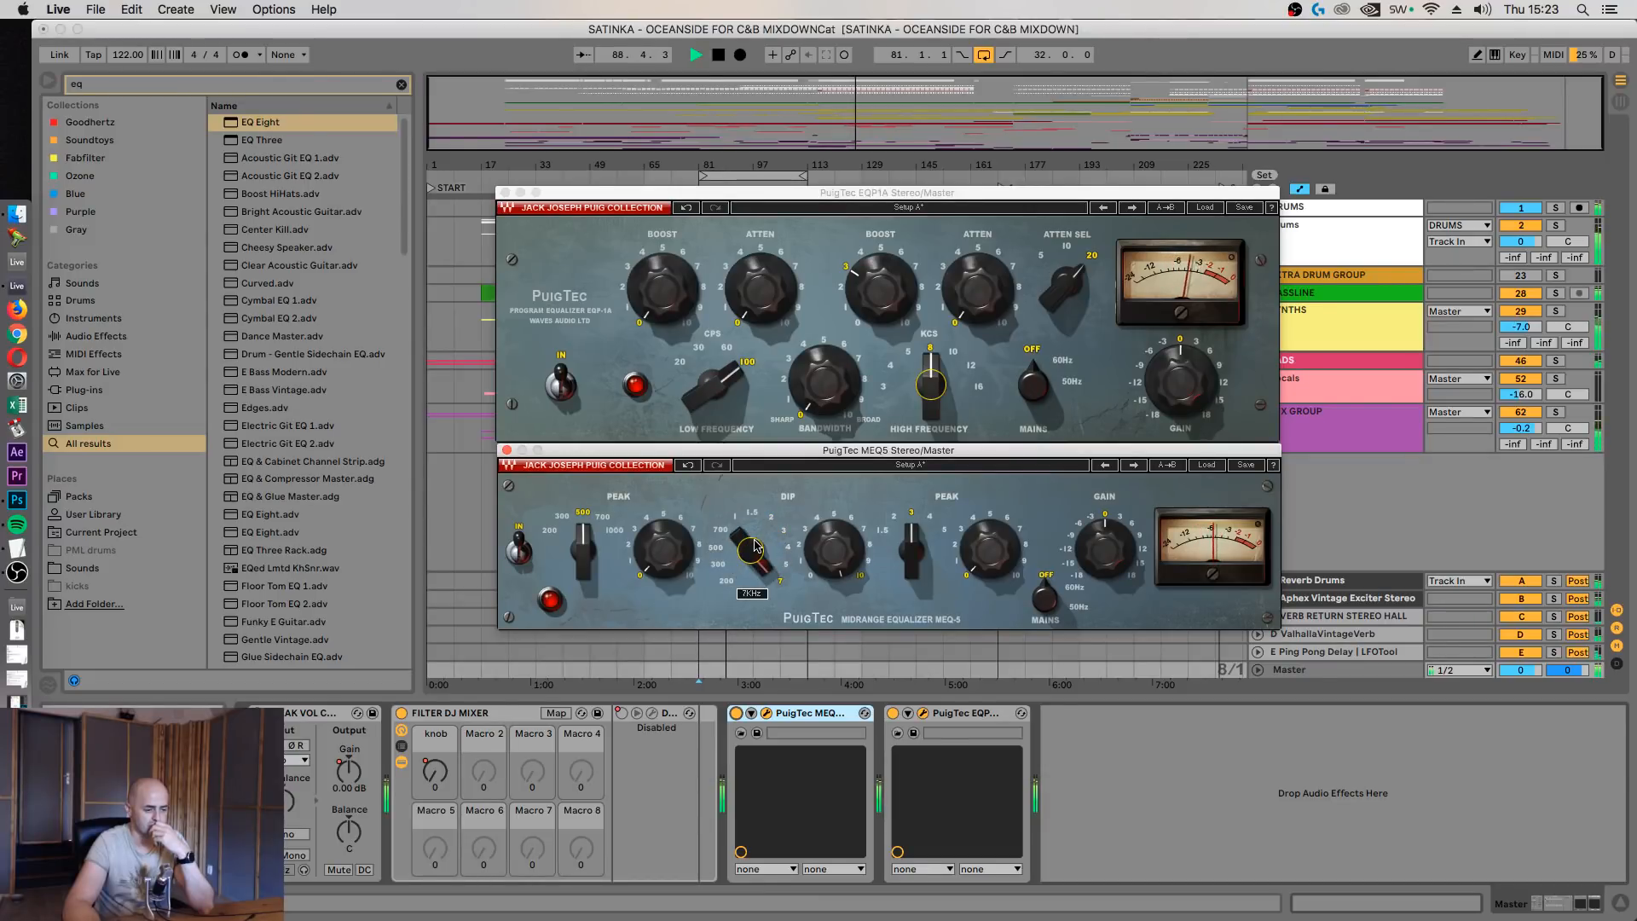
{"action": "scroll", "coordinate": [755, 546], "scroll_direction": "down", "scroll_amount": 3}
{"action": "scroll", "coordinate": [754, 546], "scroll_direction": "down", "scroll_amount": 3}
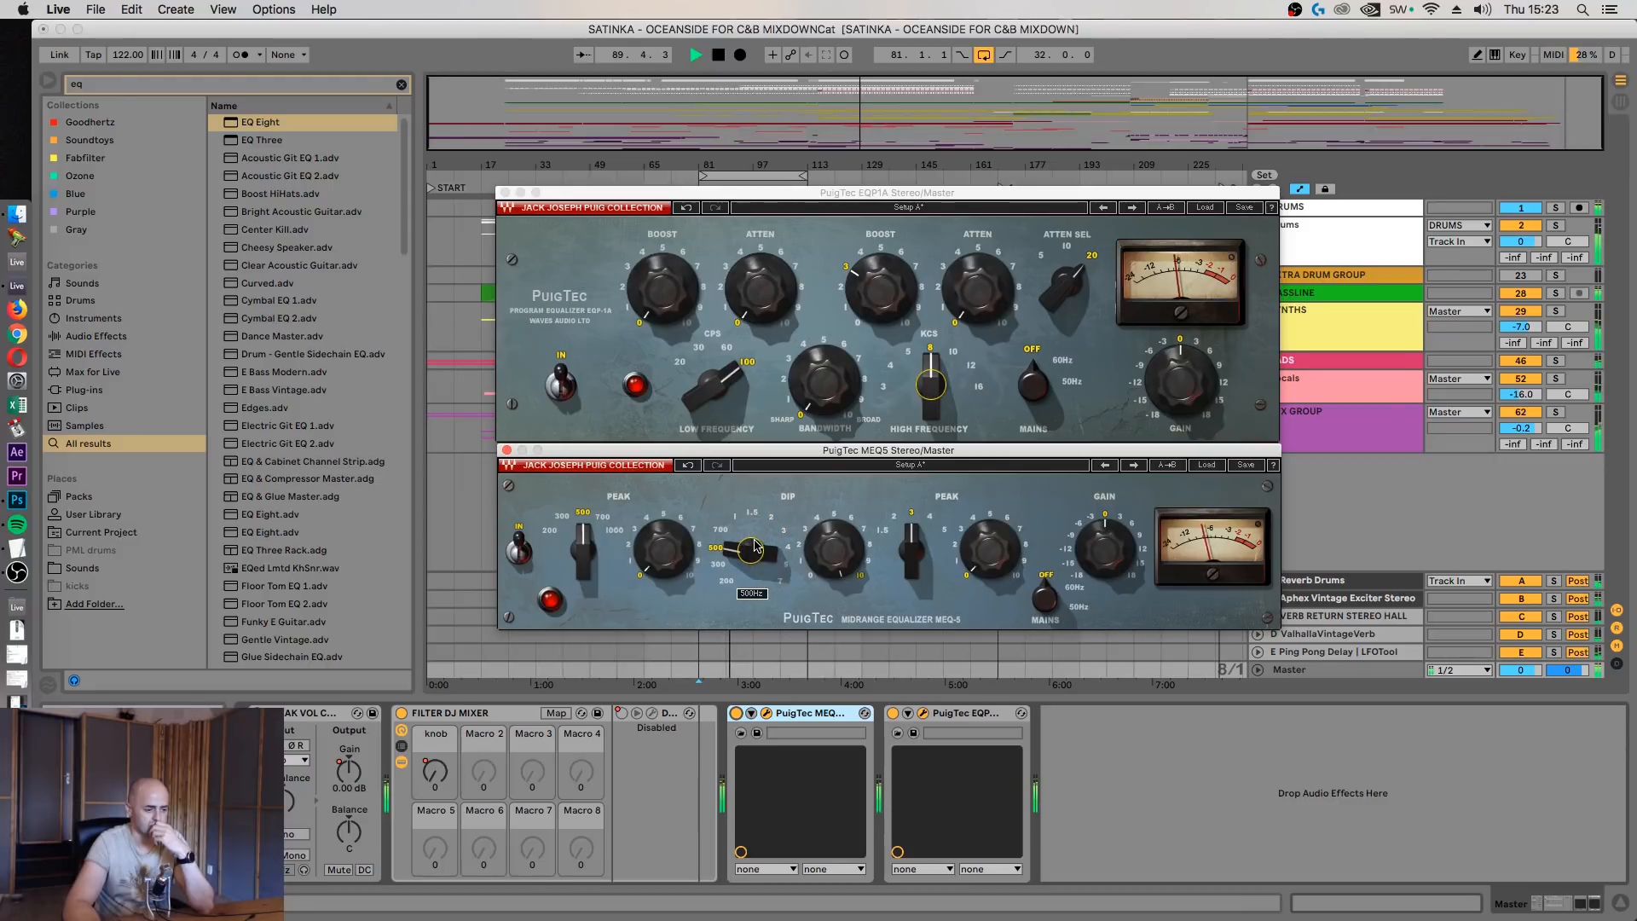
{"action": "scroll", "coordinate": [755, 546], "scroll_direction": "up", "scroll_amount": 1}
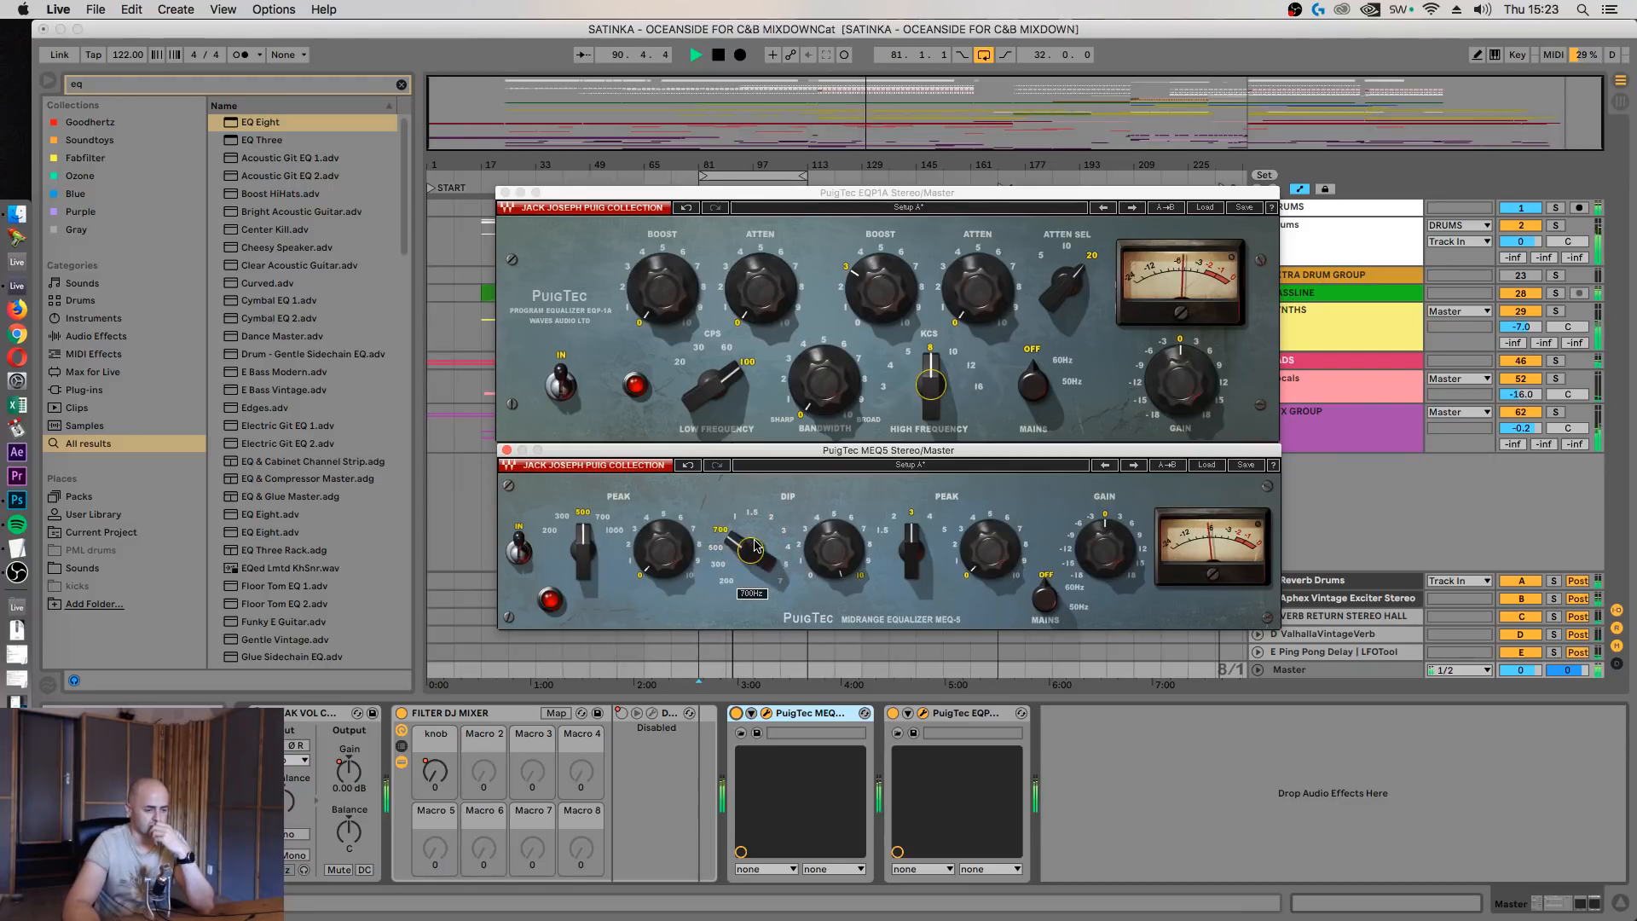
{"action": "scroll", "coordinate": [755, 546], "scroll_direction": "up", "scroll_amount": 1}
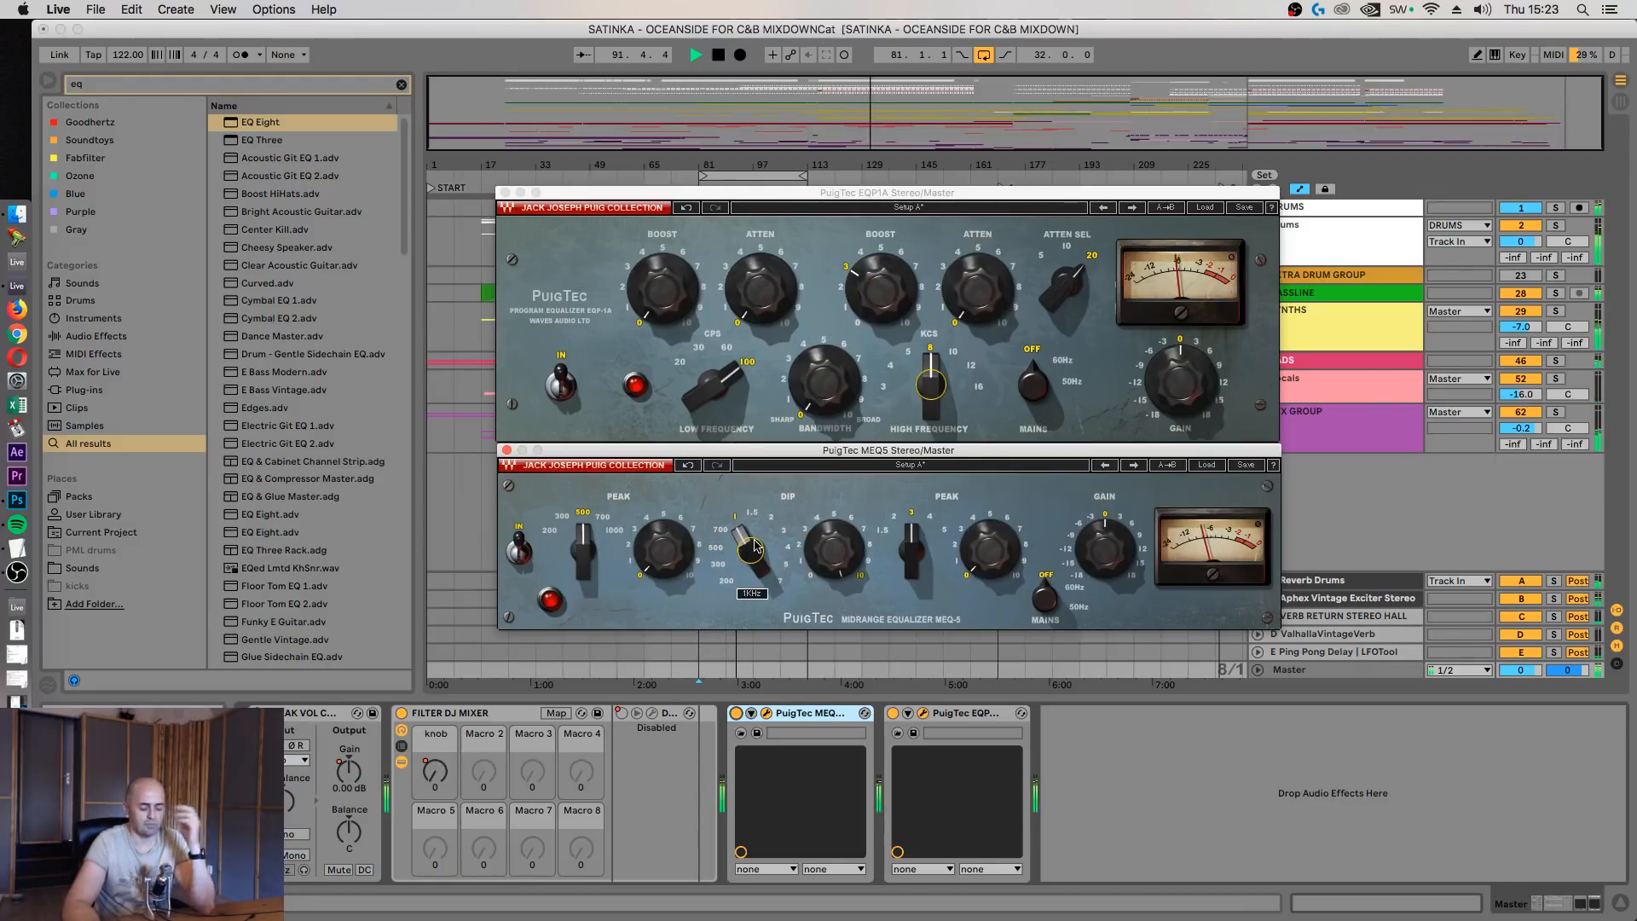
{"action": "scroll", "coordinate": [755, 545], "scroll_direction": "up", "scroll_amount": 1}
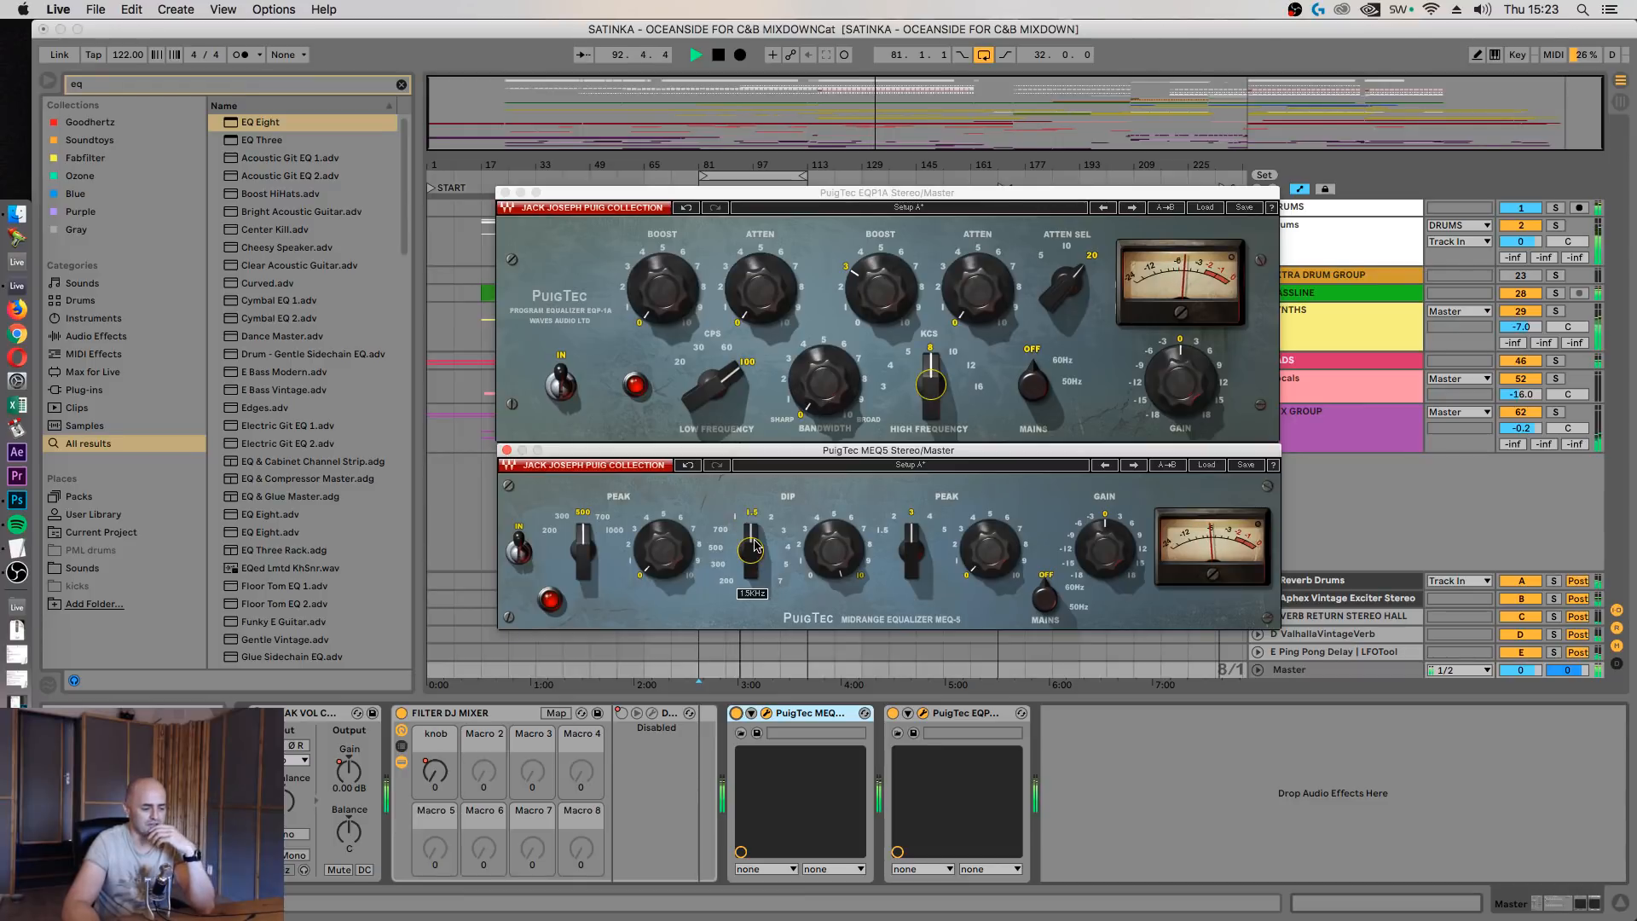
{"action": "scroll", "coordinate": [755, 545], "scroll_direction": "down", "scroll_amount": 5}
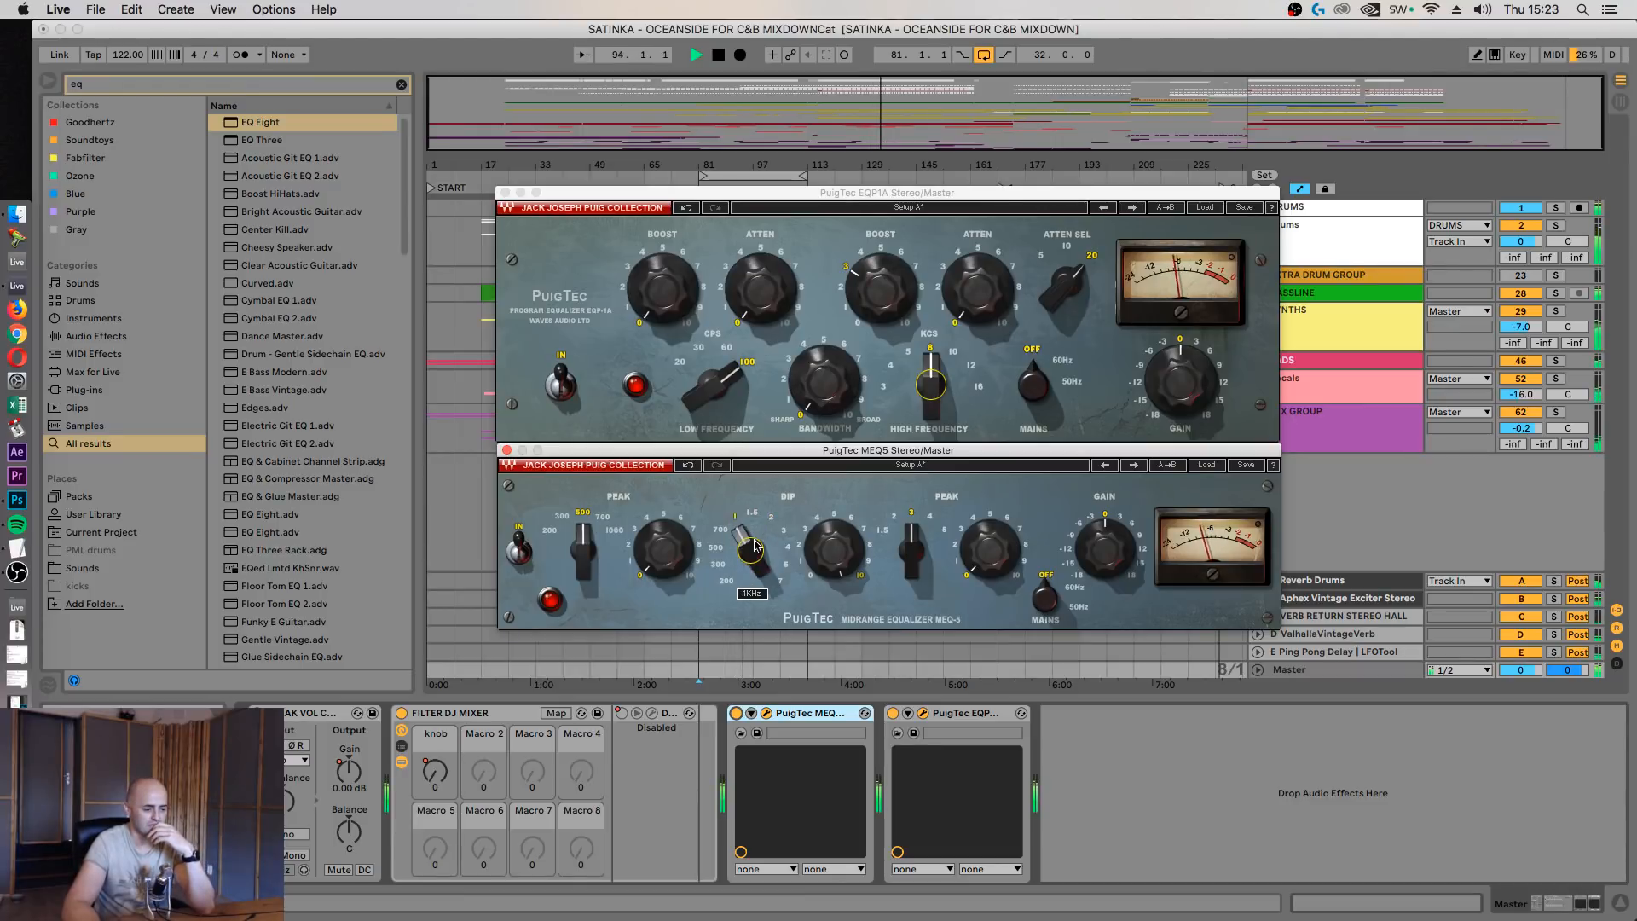
{"action": "scroll", "coordinate": [755, 546], "scroll_direction": "up", "scroll_amount": 1}
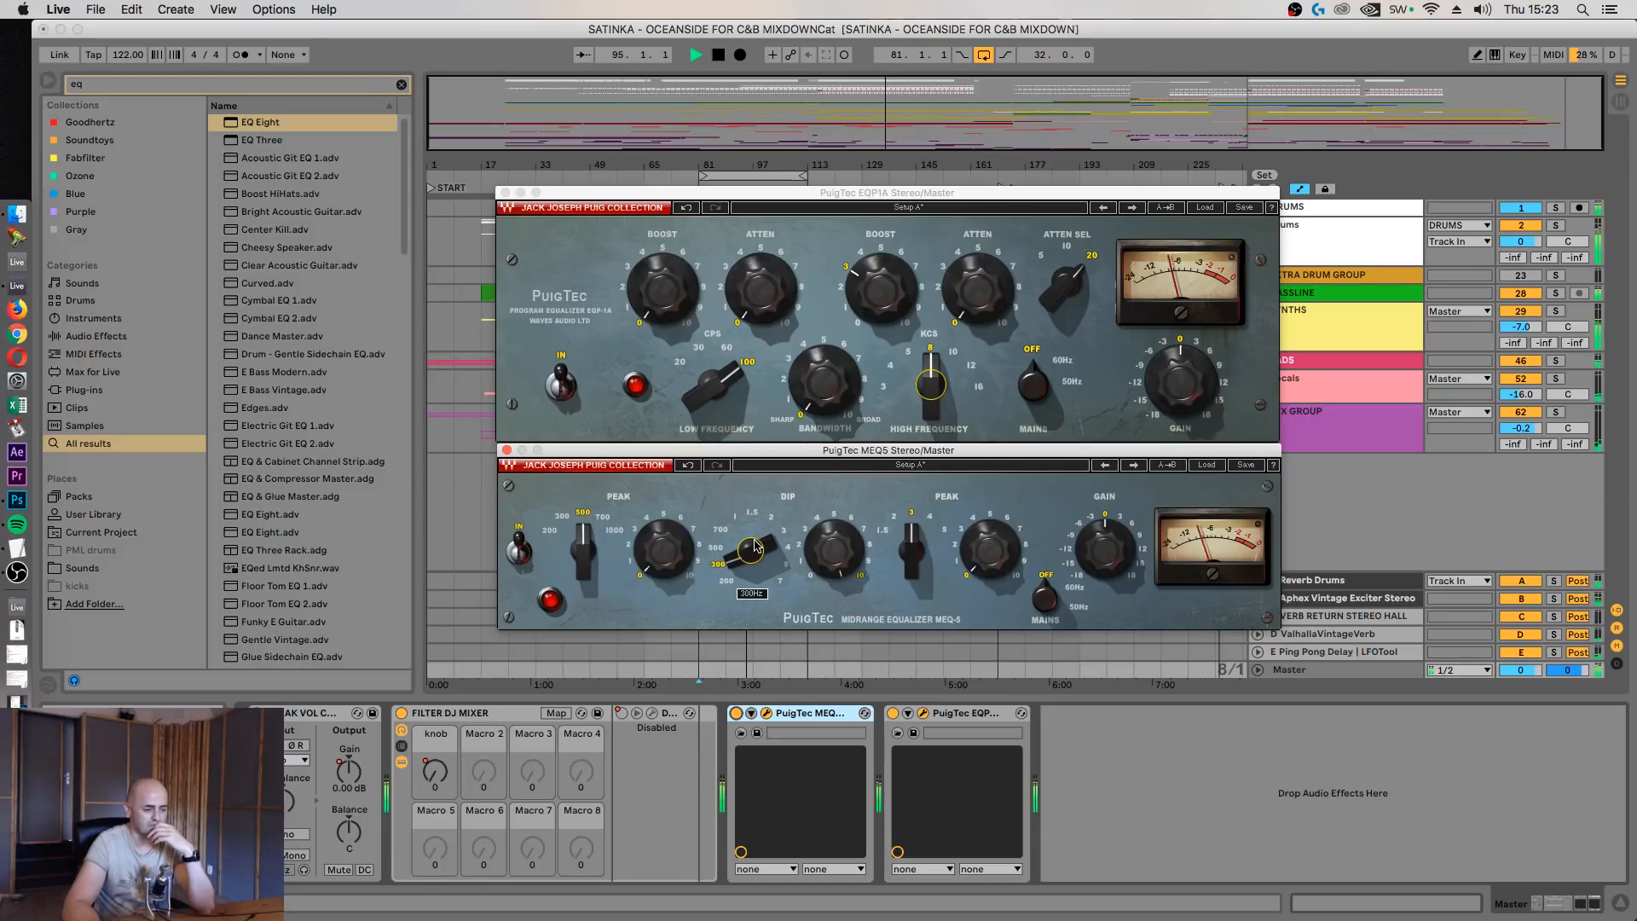
{"action": "key", "text": "space"}
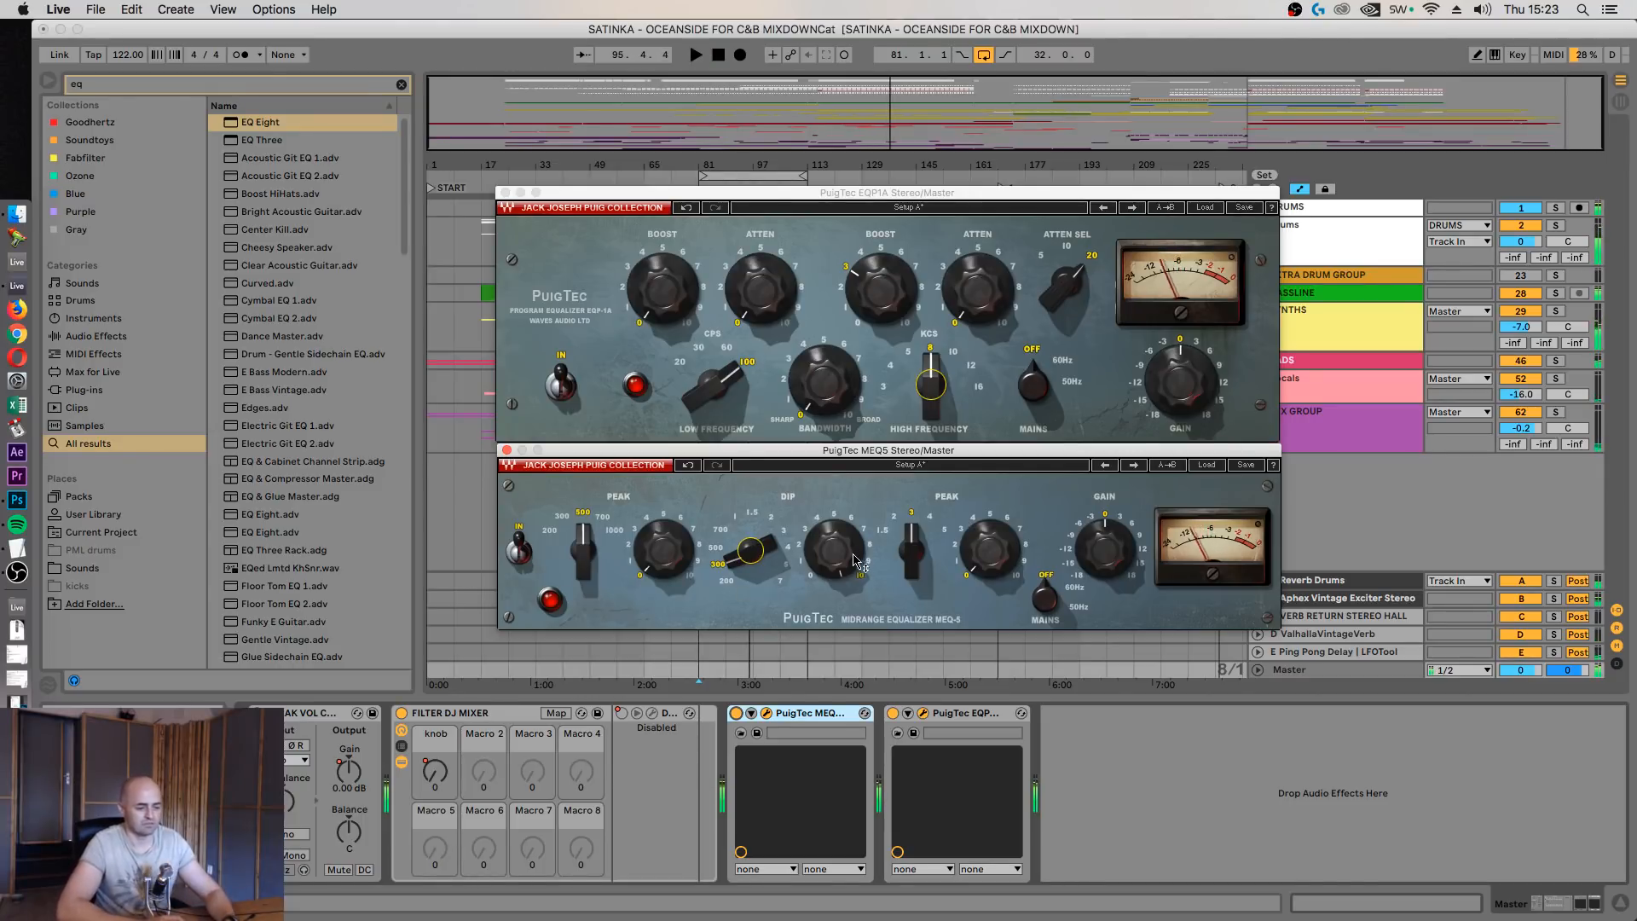
Reset the MEQ5 dip amount to 0 and raise it again to a moderate amount while the track plays
{"action": "left_click_drag", "start_coordinate": [833, 556], "coordinate": [834, 631]}
{"action": "key", "text": "space"}
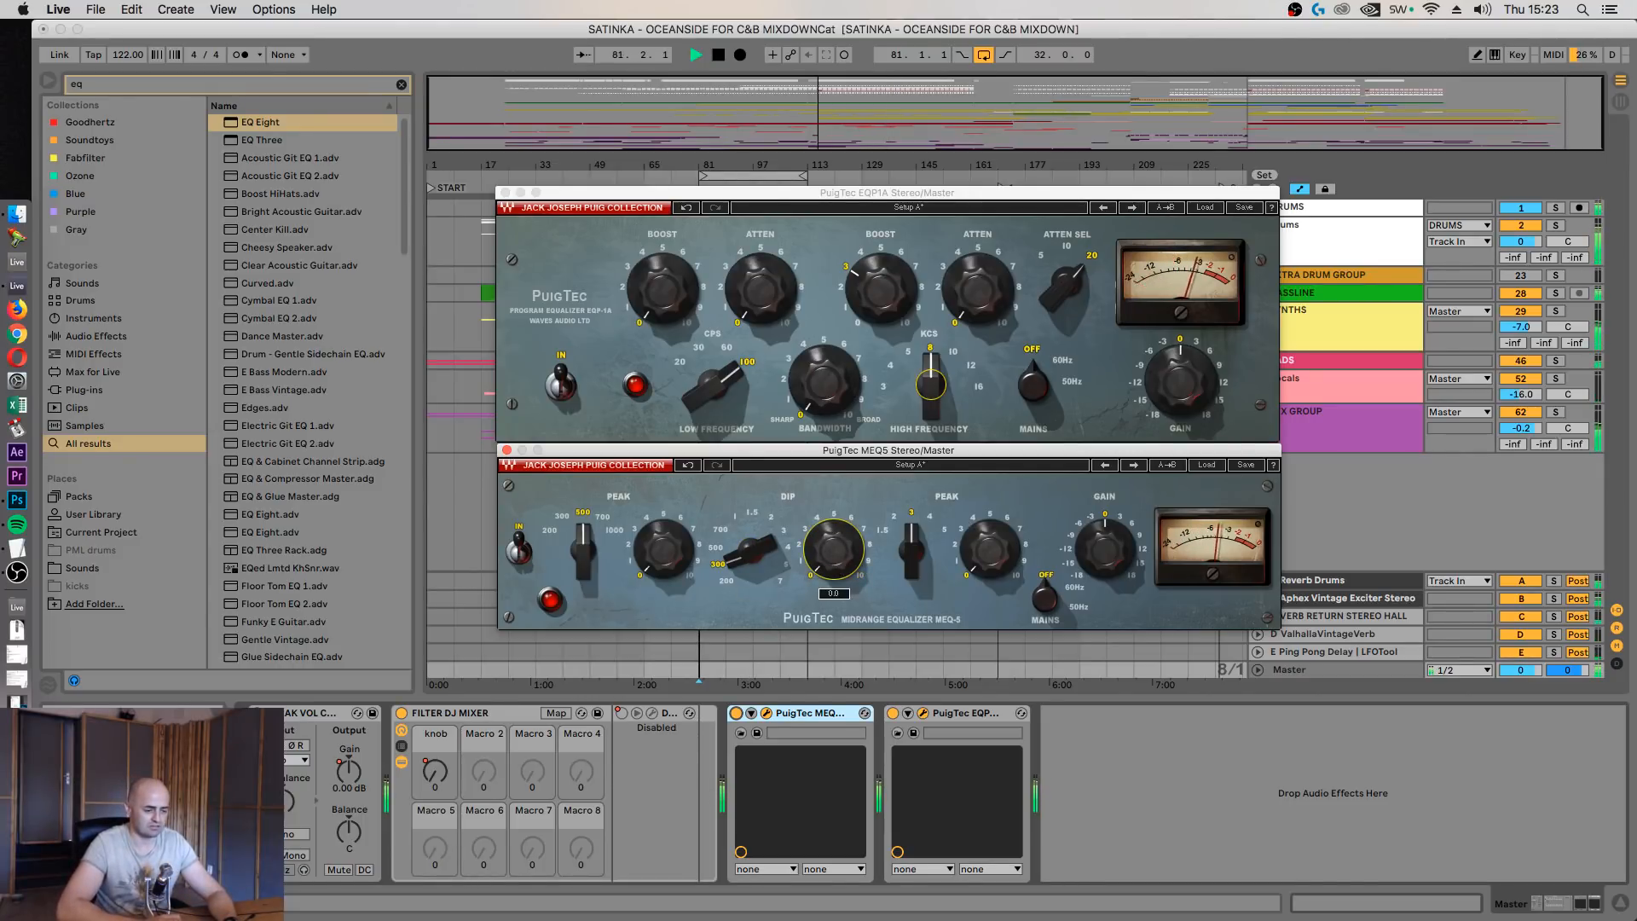
{"action": "left_click_drag", "start_coordinate": [833, 556], "coordinate": [833, 532]}
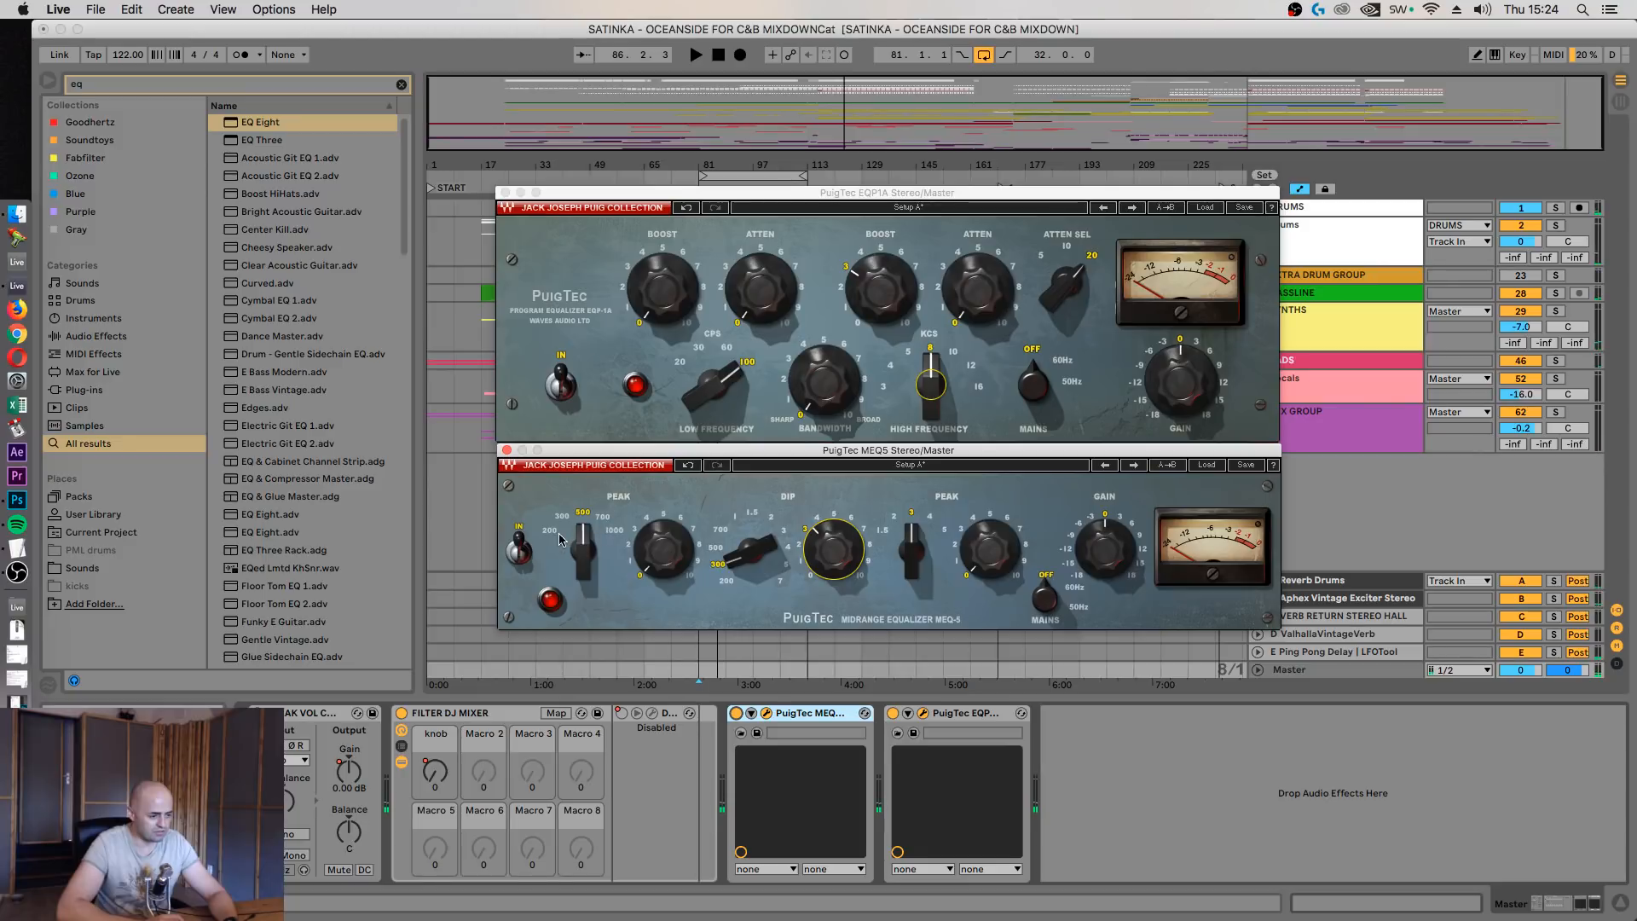
Try the MEQ5 low peak frequency at 1000 Hz and 200 Hz, settle on 500 Hz, and boost it slightly during playback
{"action": "left_click", "coordinate": [612, 534]}
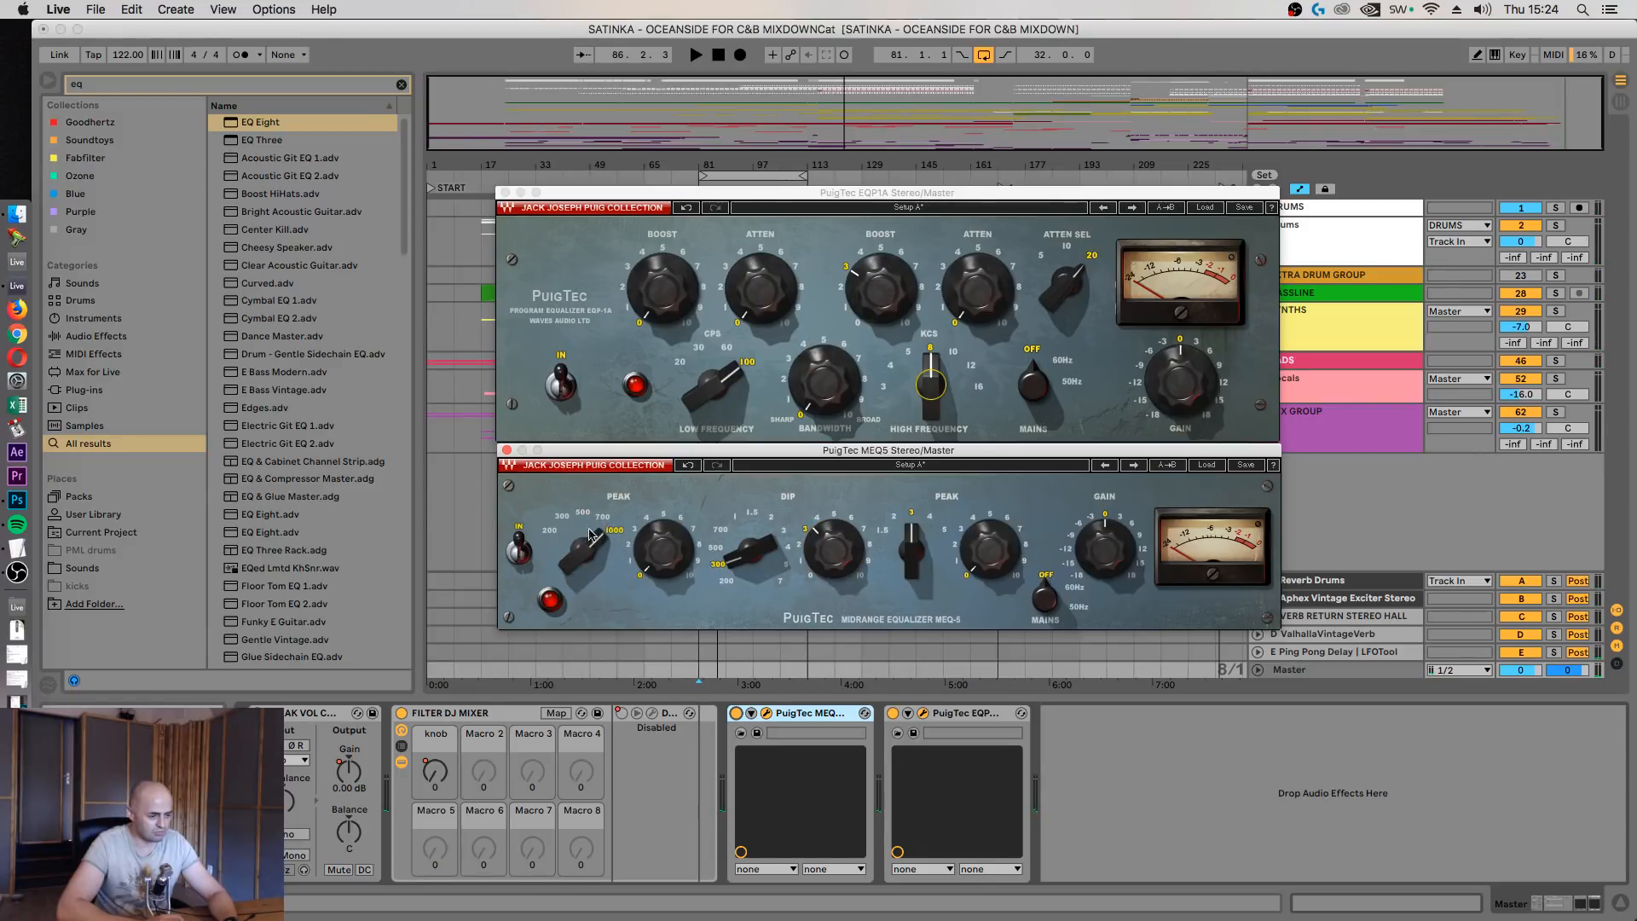
{"action": "left_click", "coordinate": [551, 534]}
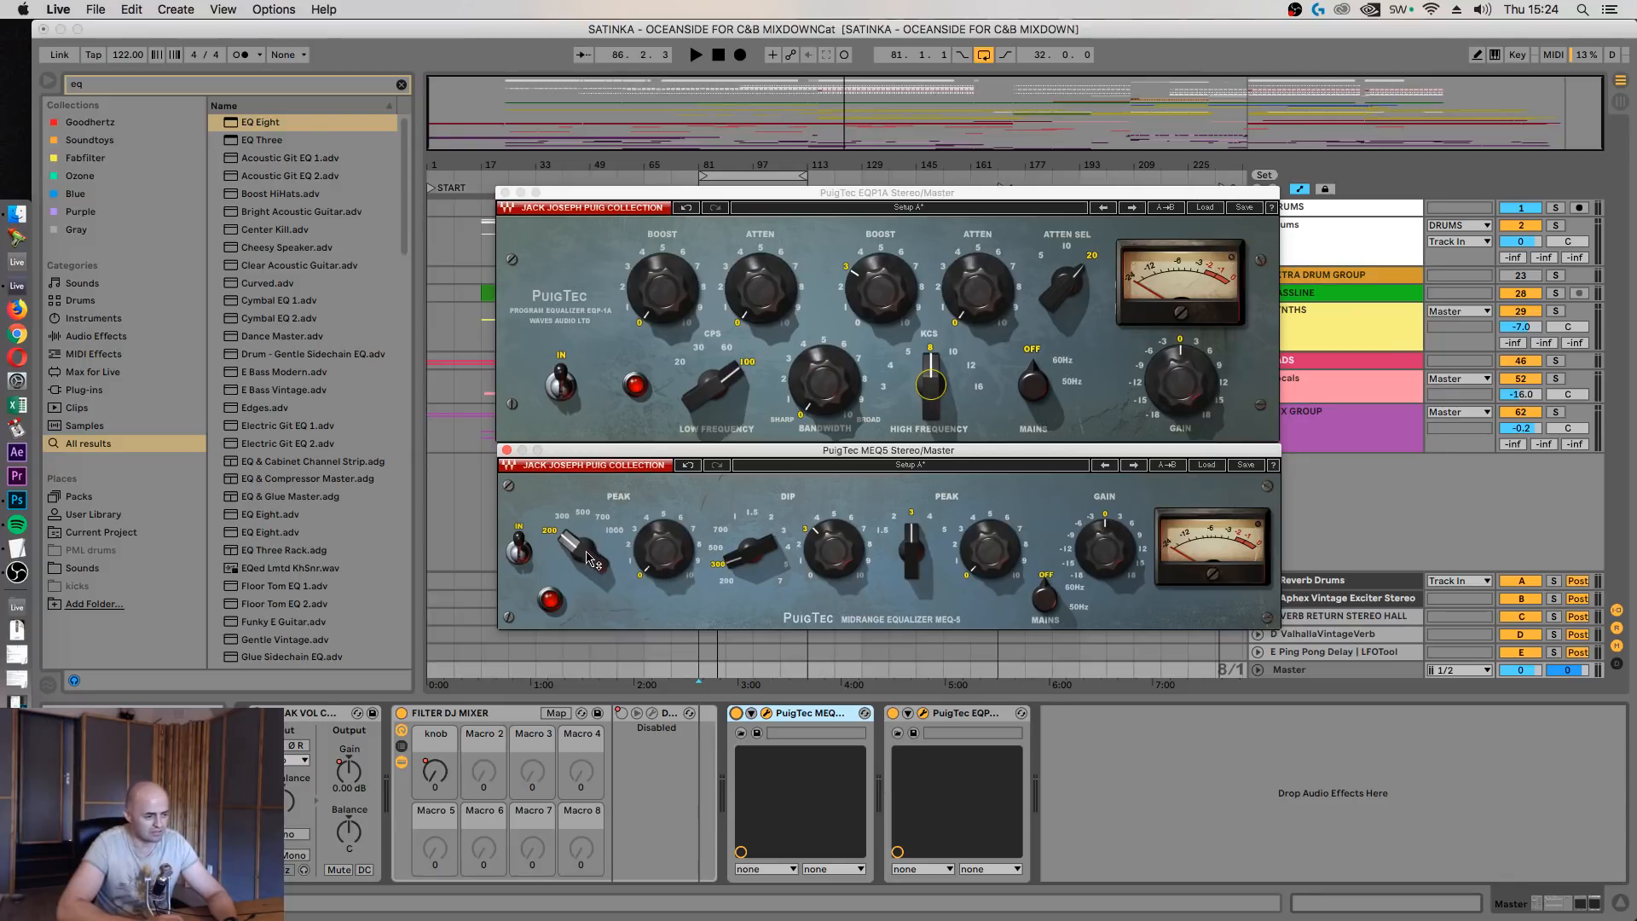
{"action": "left_click_drag", "start_coordinate": [658, 558], "coordinate": [662, 640]}
{"action": "key", "text": "space"}
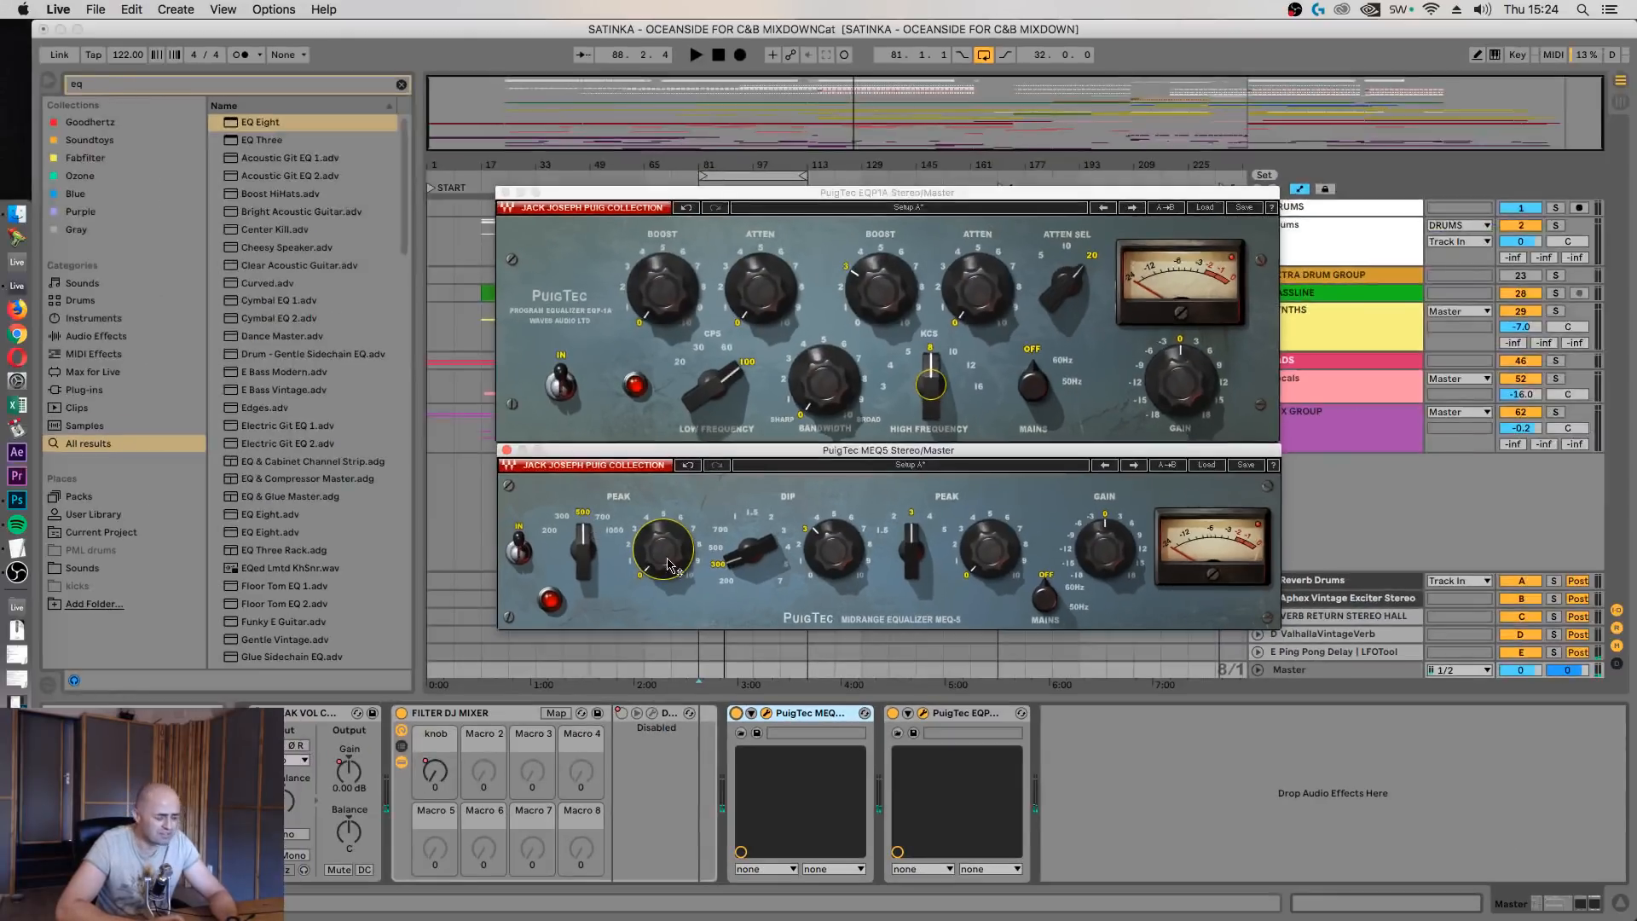
{"action": "left_click_drag", "start_coordinate": [695, 569], "coordinate": [695, 543]}
{"action": "key", "text": "space"}
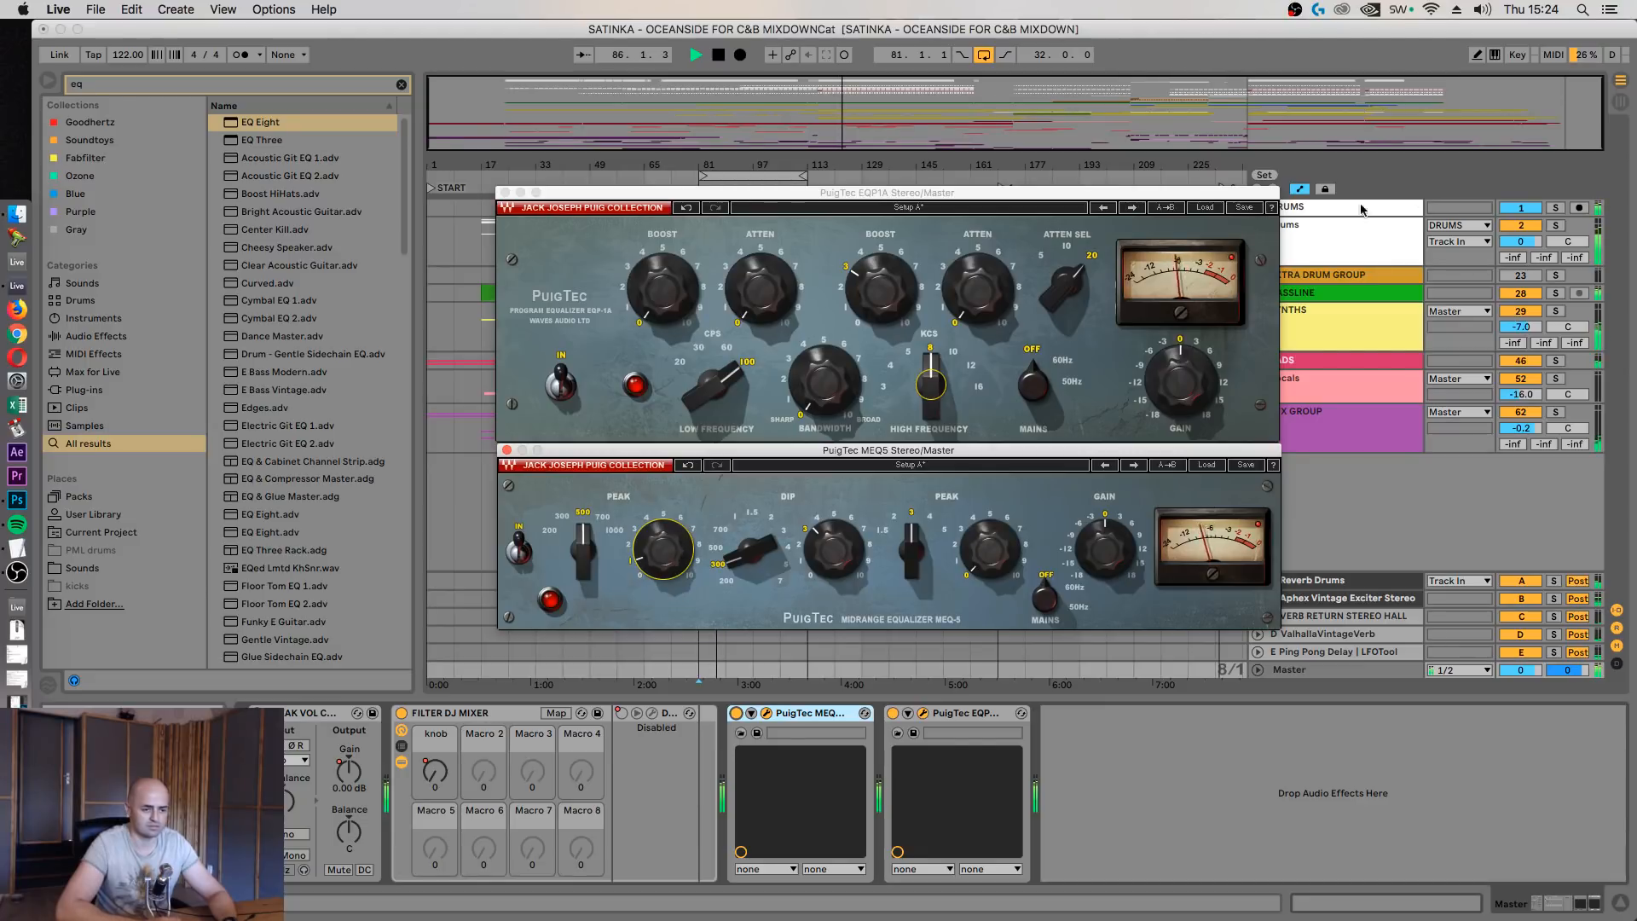
Move the EQP1A window clear of the track names and lower the kick group's volume inside the drums group to -2.0 dB
{"action": "left_click", "coordinate": [1402, 244]}
{"action": "left_click_drag", "start_coordinate": [1252, 194], "coordinate": [1198, 195]}
{"action": "left_click", "coordinate": [1369, 235]}
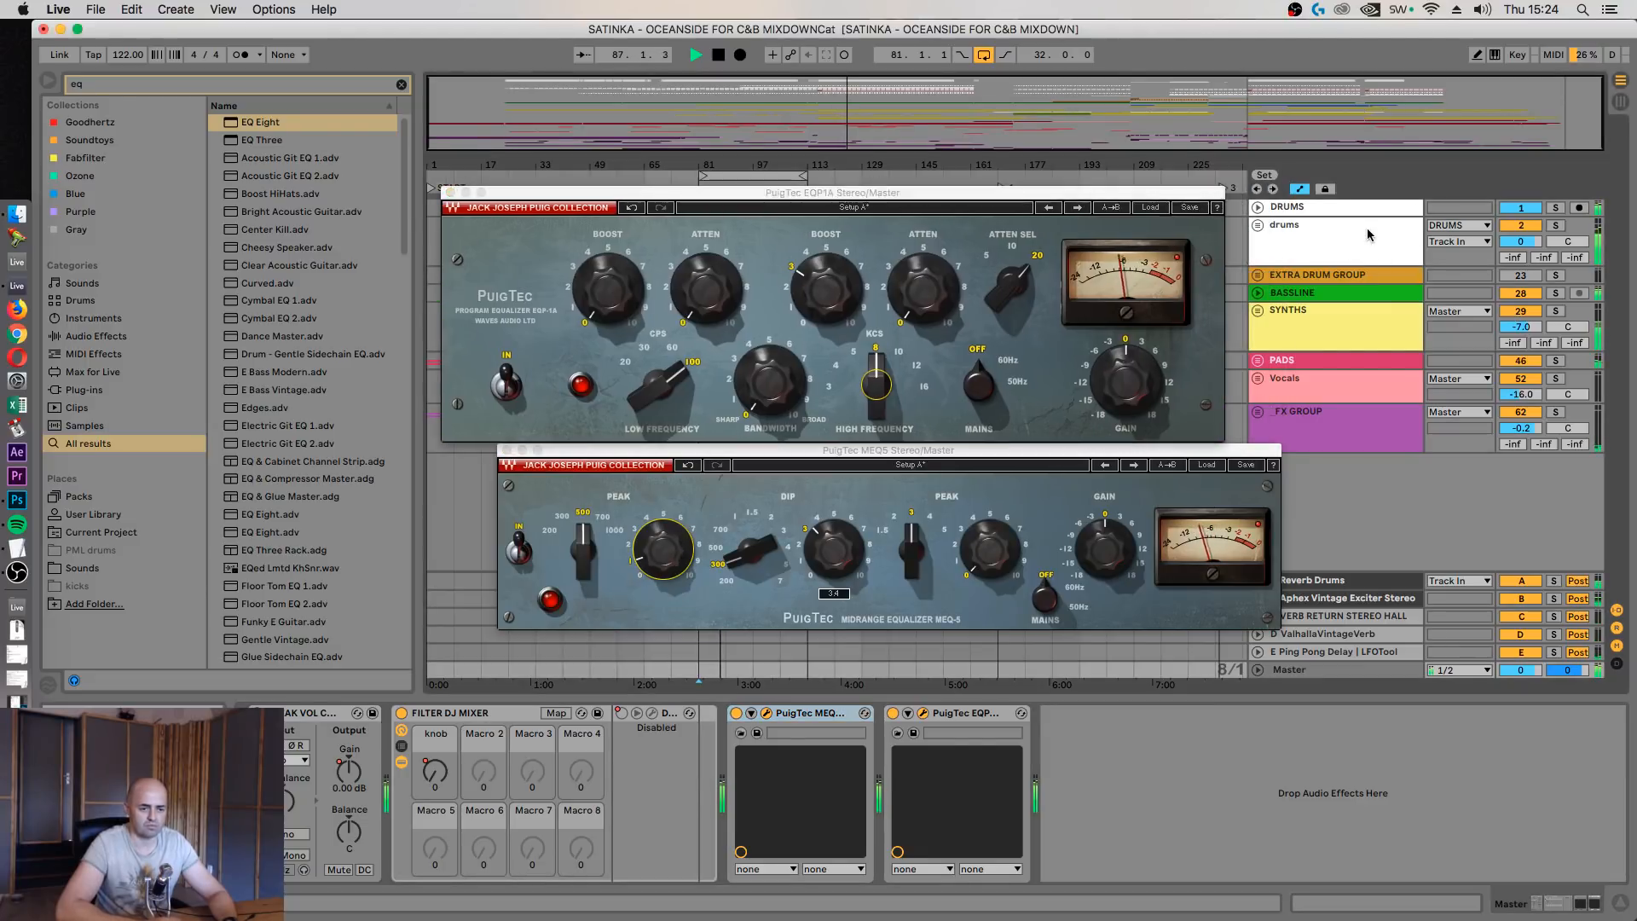
{"action": "left_click", "coordinate": [1258, 226]}
{"action": "left_click", "coordinate": [1525, 342]}
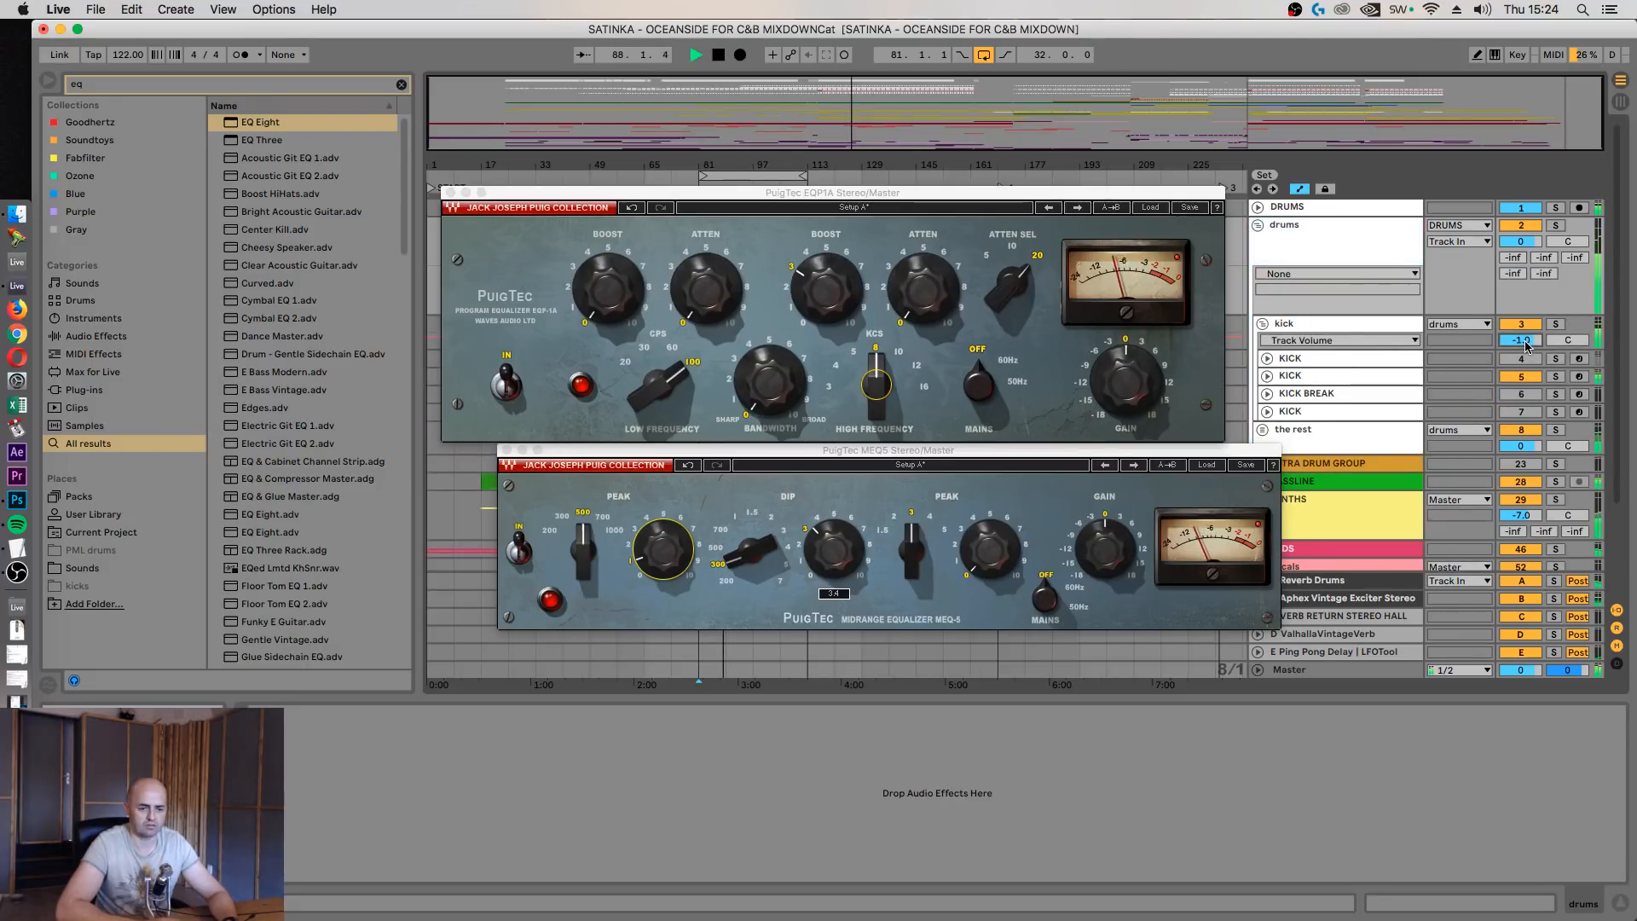
{"action": "left_click_drag", "start_coordinate": [1525, 342], "coordinate": [1526, 348]}
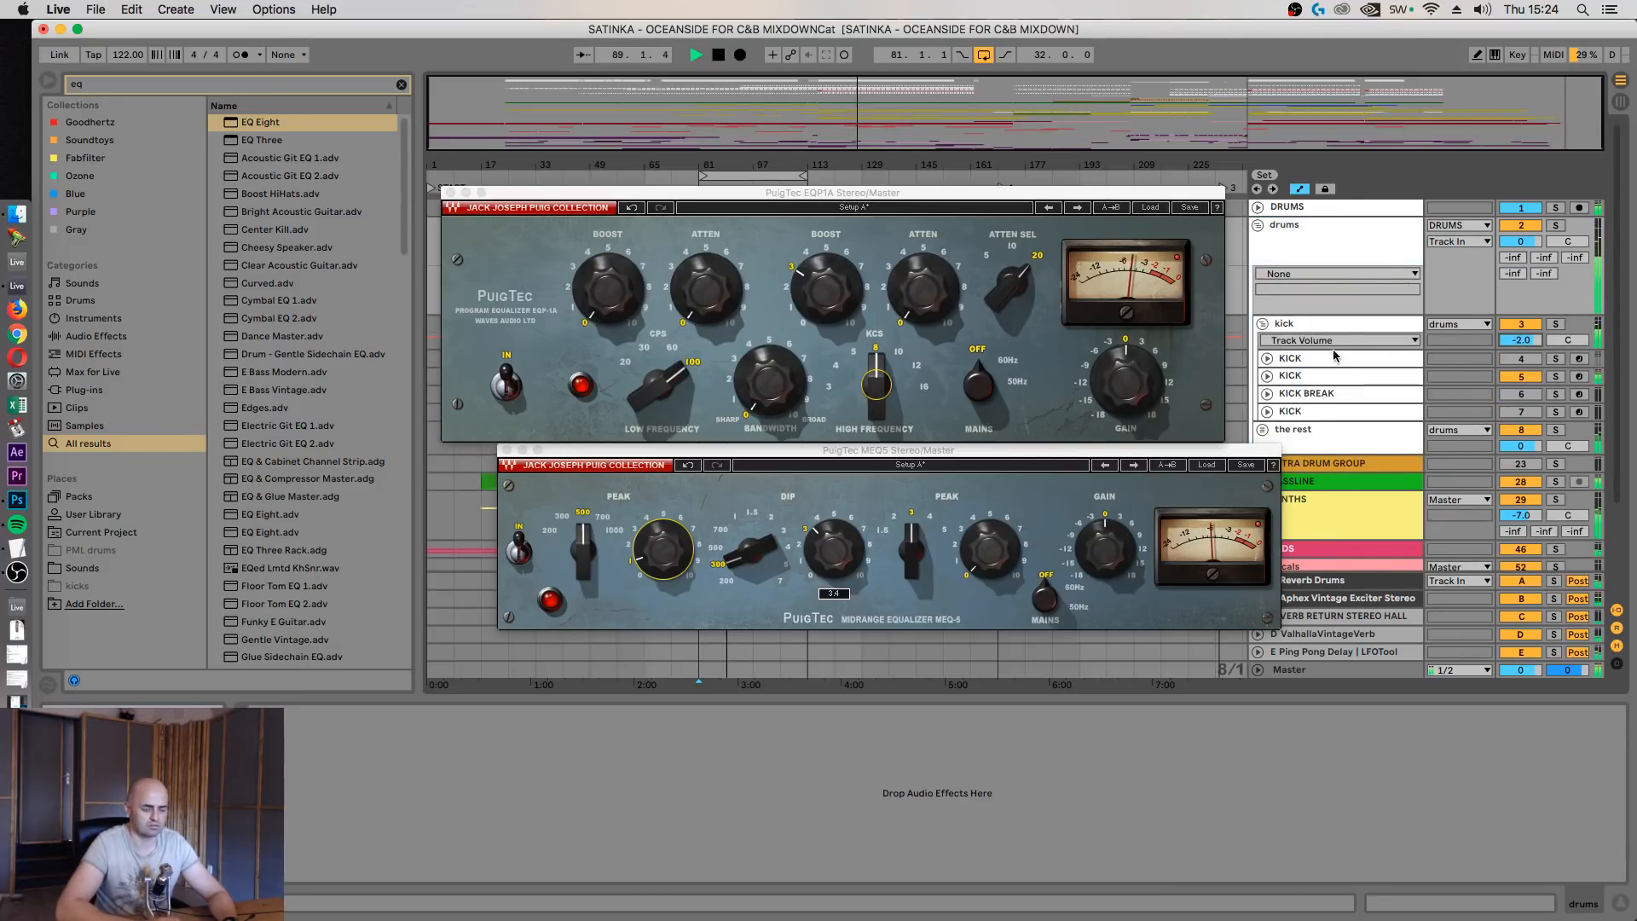
Shift the EQP1A window aside and display the Master track's device chain
{"action": "left_click_drag", "start_coordinate": [1142, 195], "coordinate": [1227, 197]}
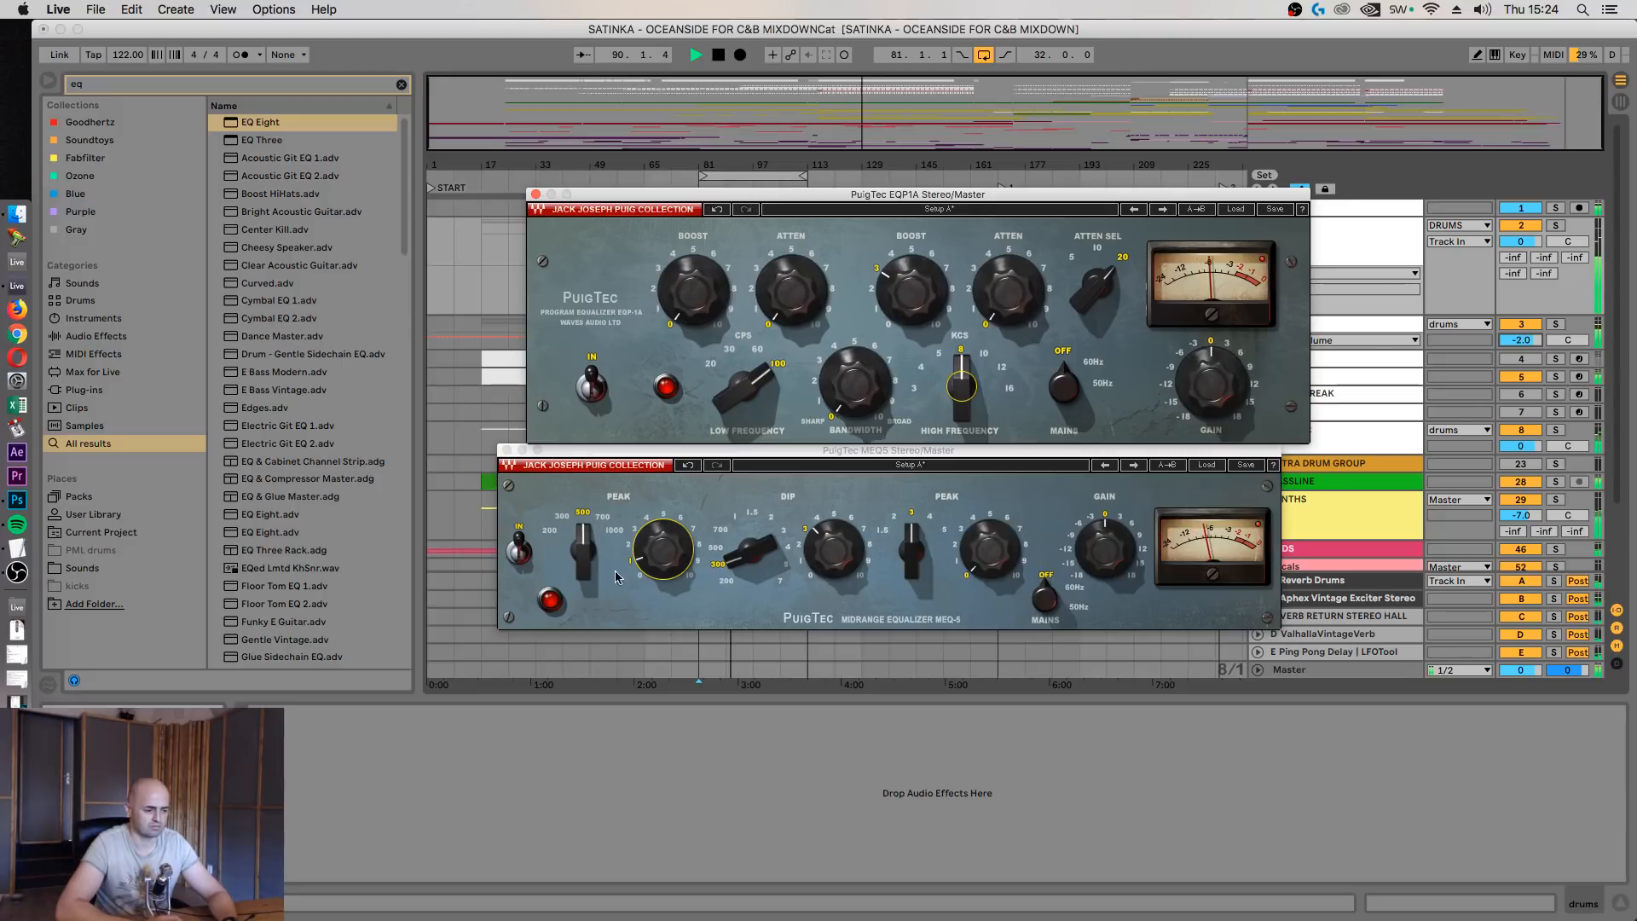
{"action": "left_click", "coordinate": [1336, 672]}
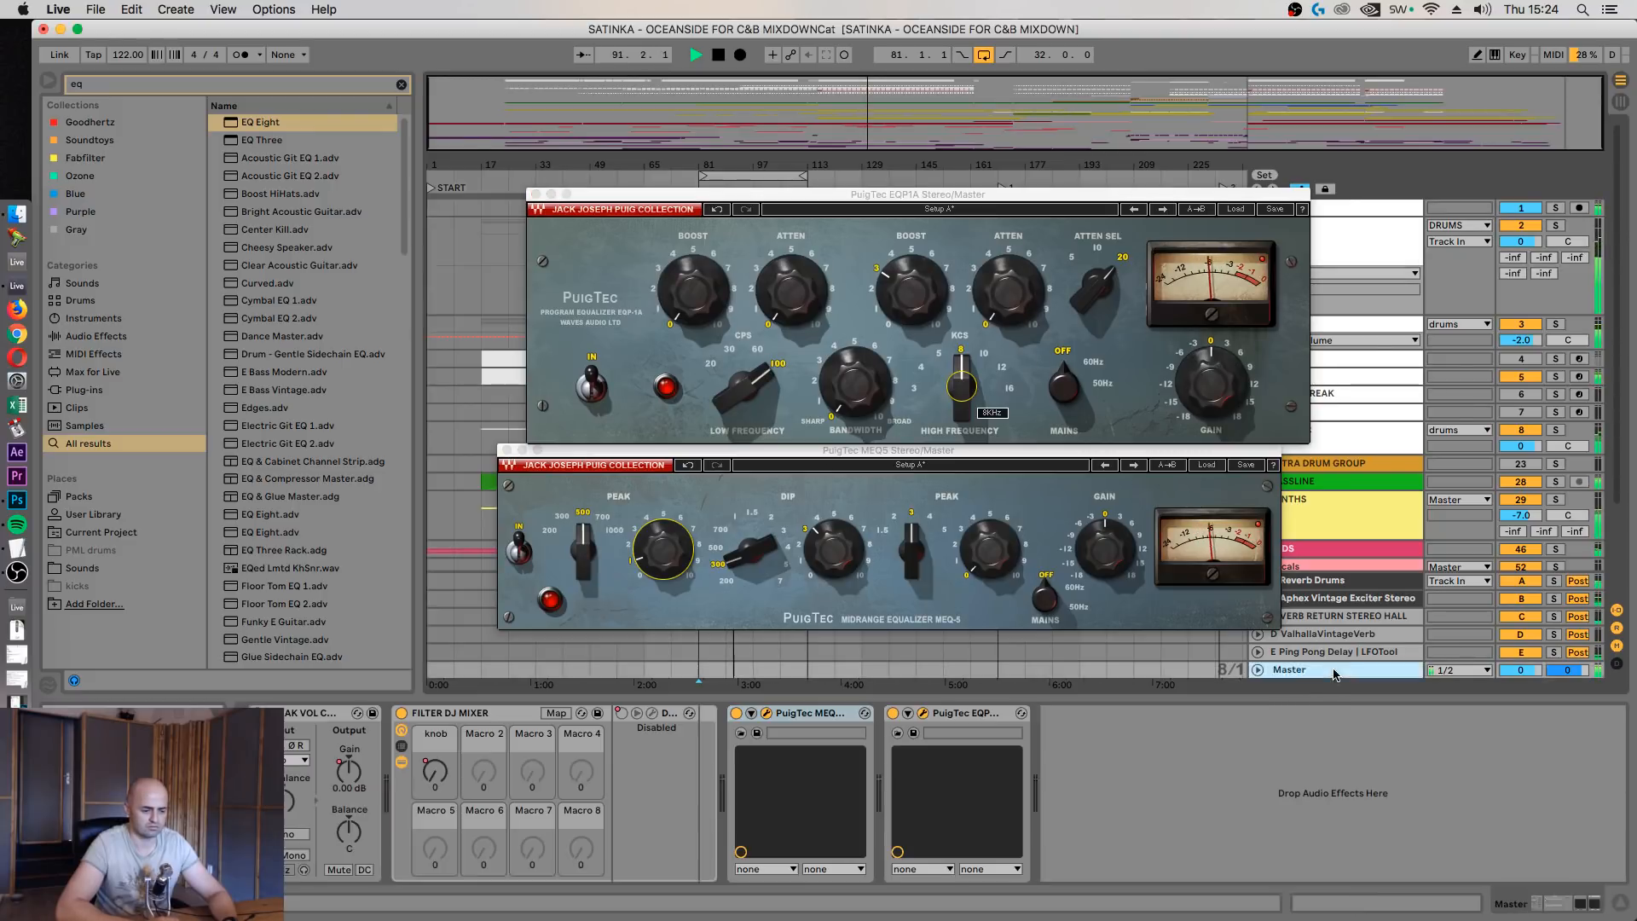
{"action": "left_click", "coordinate": [1336, 674]}
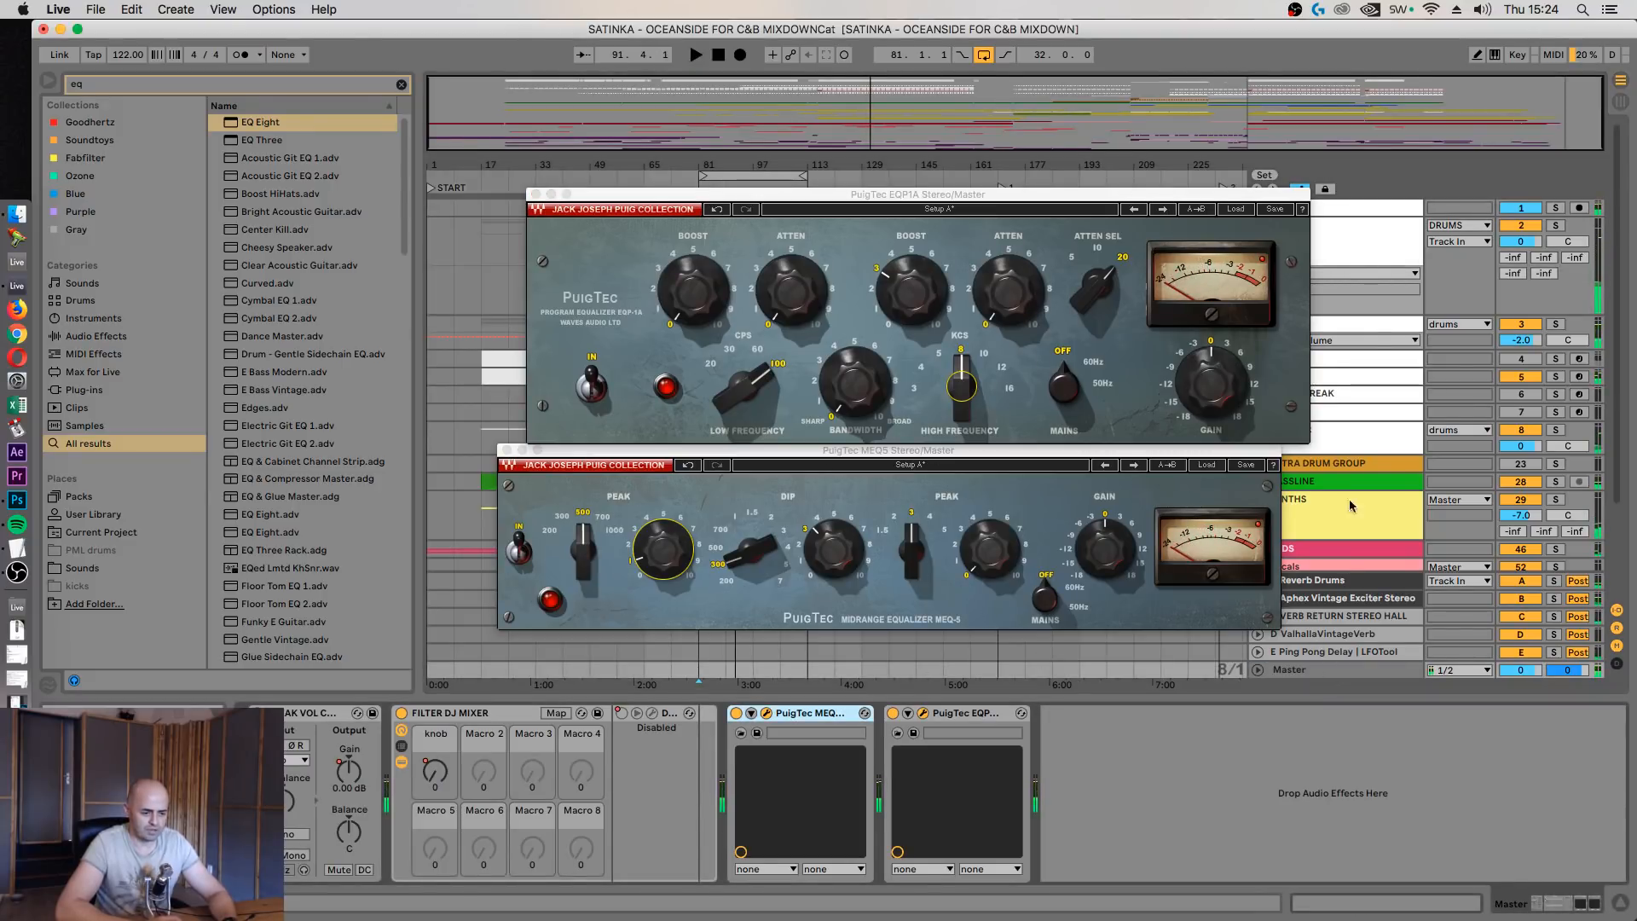
Audition the MEQ5 high peak at 5, 4, 1.5, 2 and 3 kHz boosted to about 5, settling on 4 kHz with about 1.5 boost
{"action": "left_click", "coordinate": [944, 534]}
{"action": "left_click", "coordinate": [944, 535]}
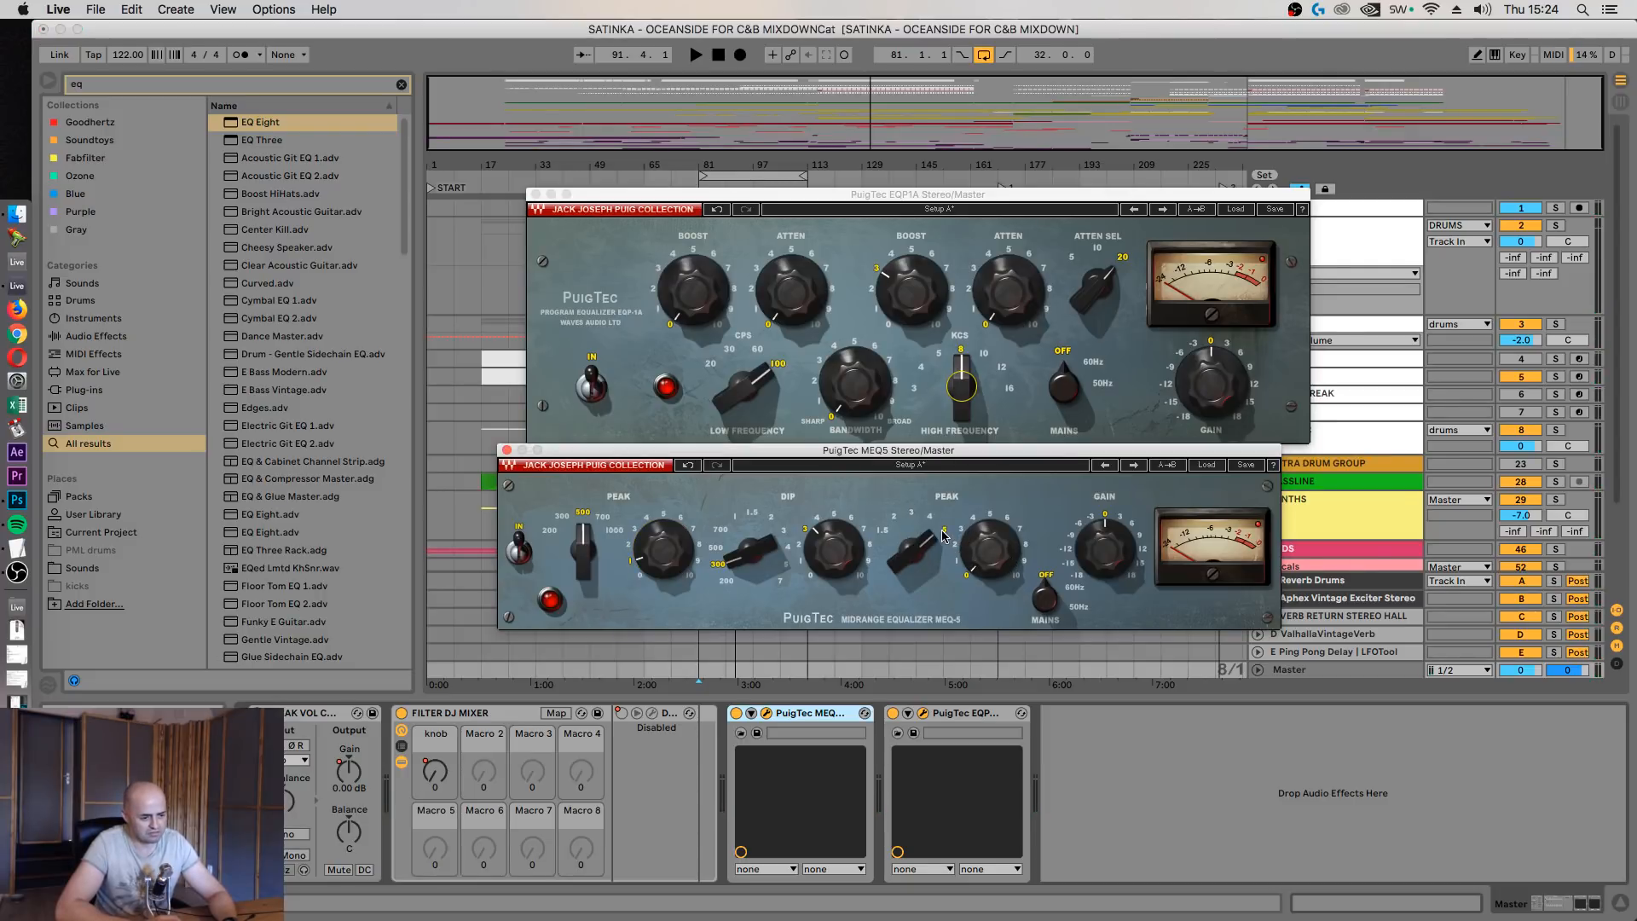
{"action": "left_click_drag", "start_coordinate": [990, 552], "coordinate": [989, 520]}
{"action": "key", "text": "space"}
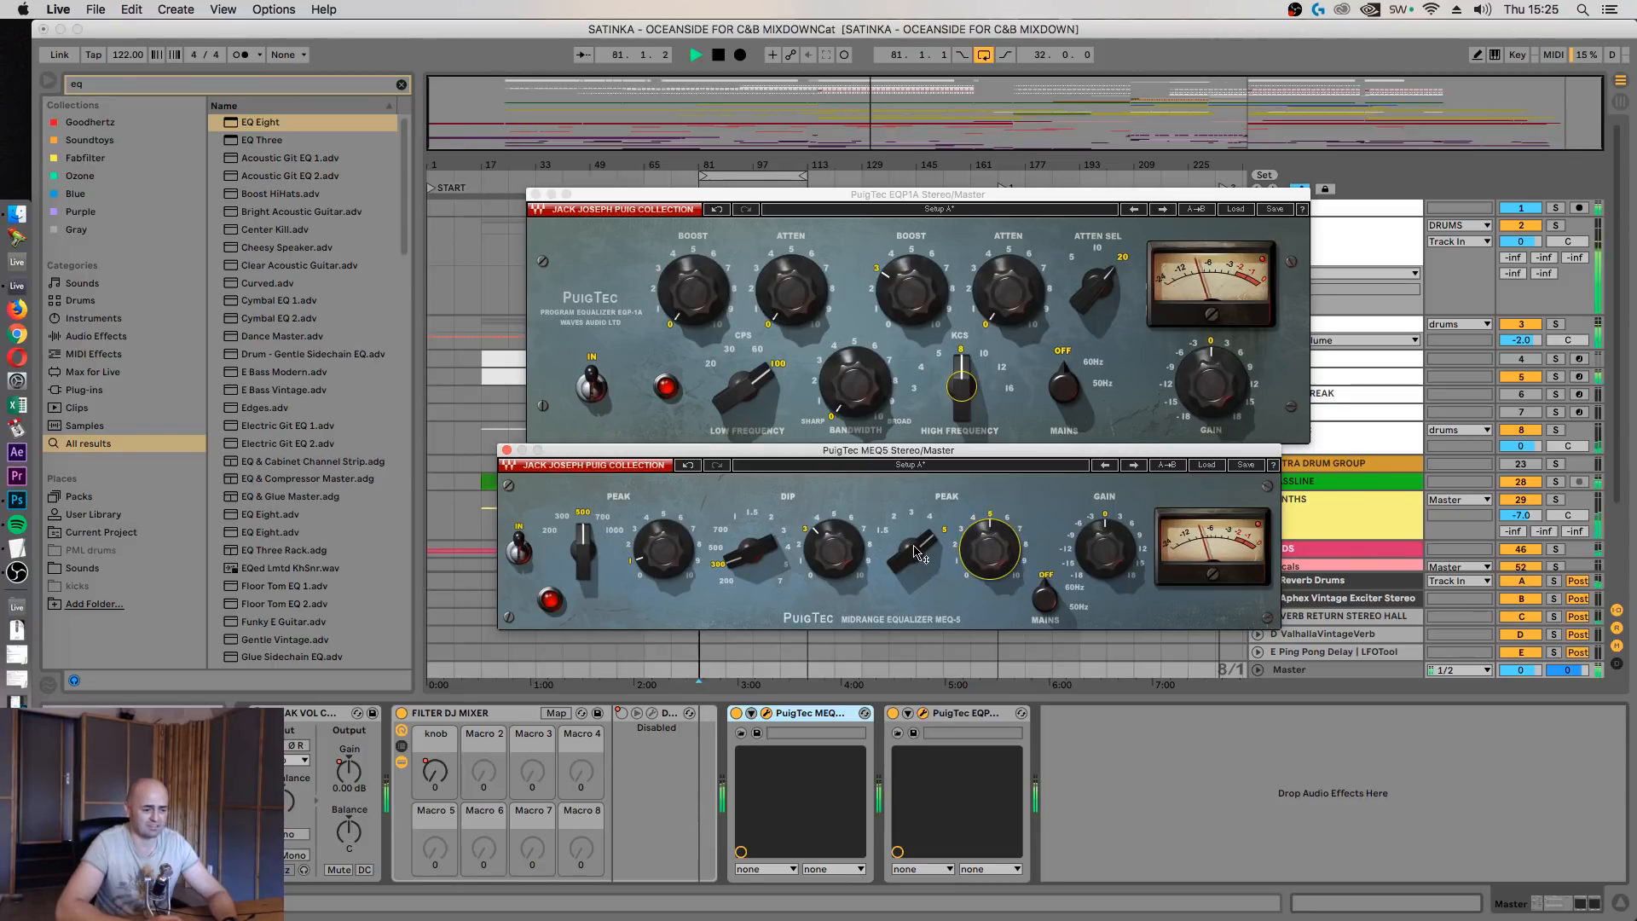
{"action": "left_click", "coordinate": [917, 552]}
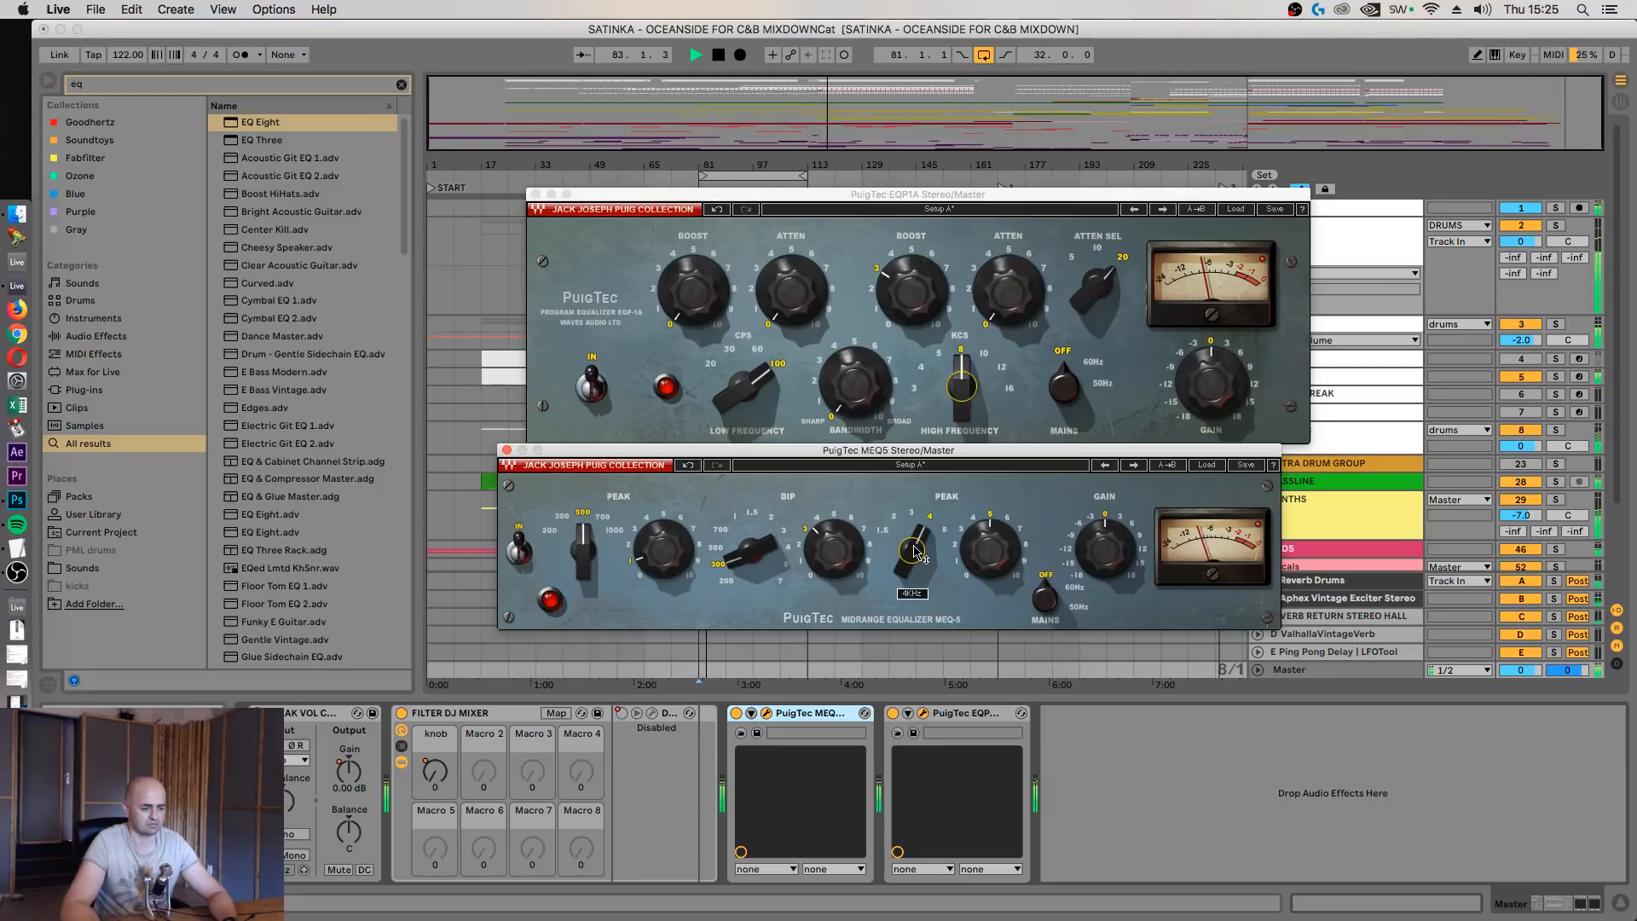
{"action": "left_click_drag", "start_coordinate": [913, 551], "coordinate": [914, 551]}
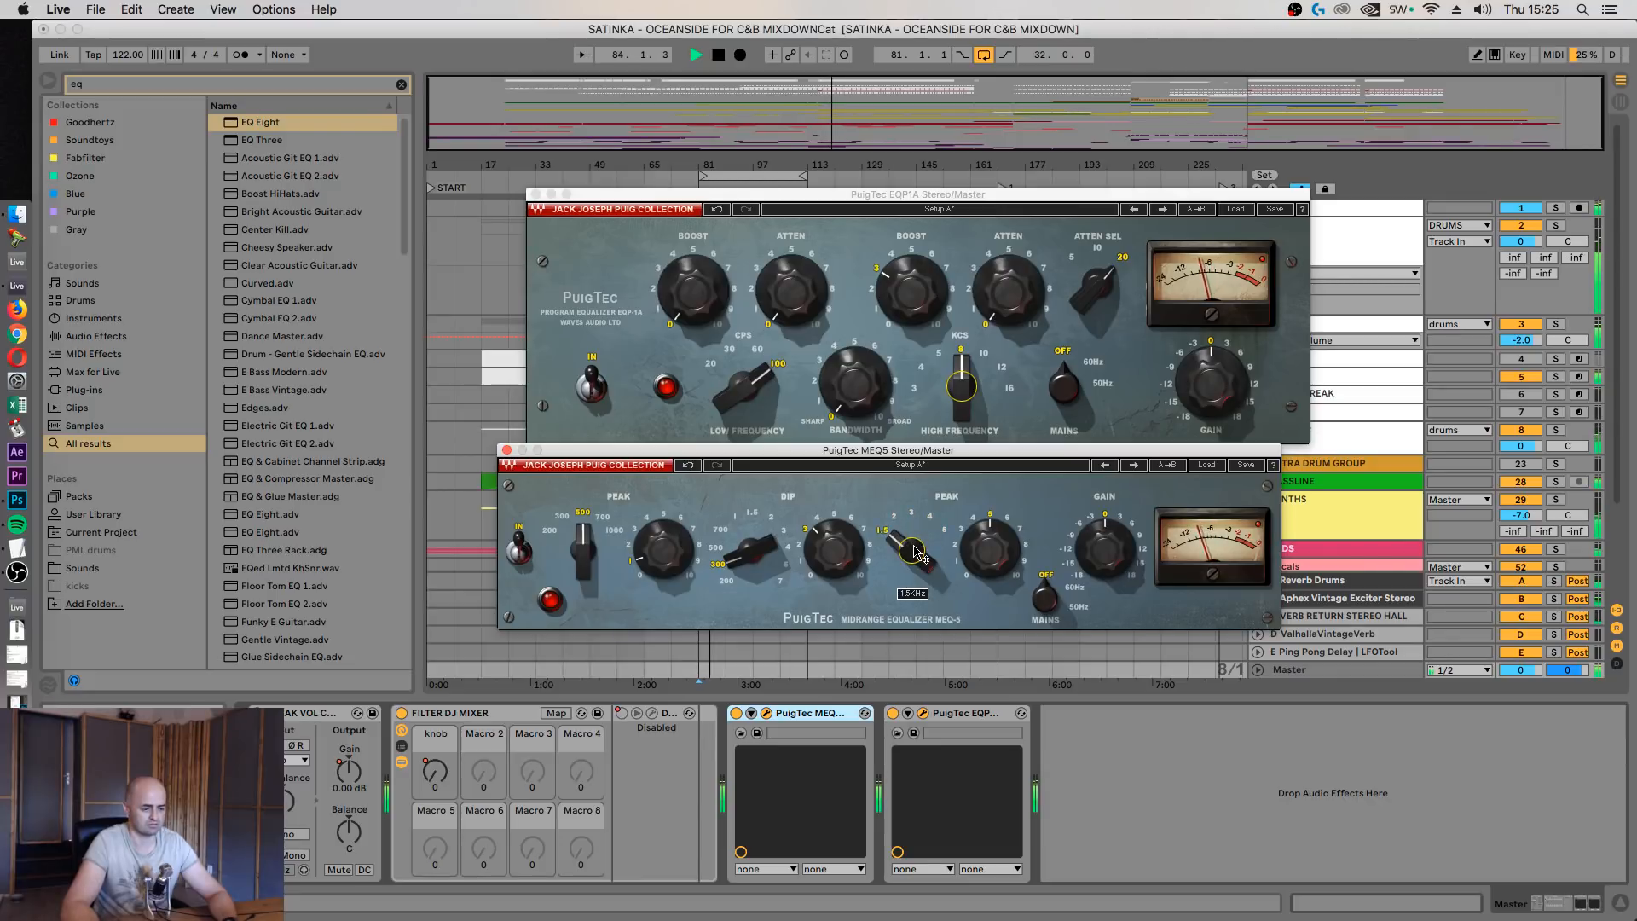
{"action": "left_click", "coordinate": [915, 552]}
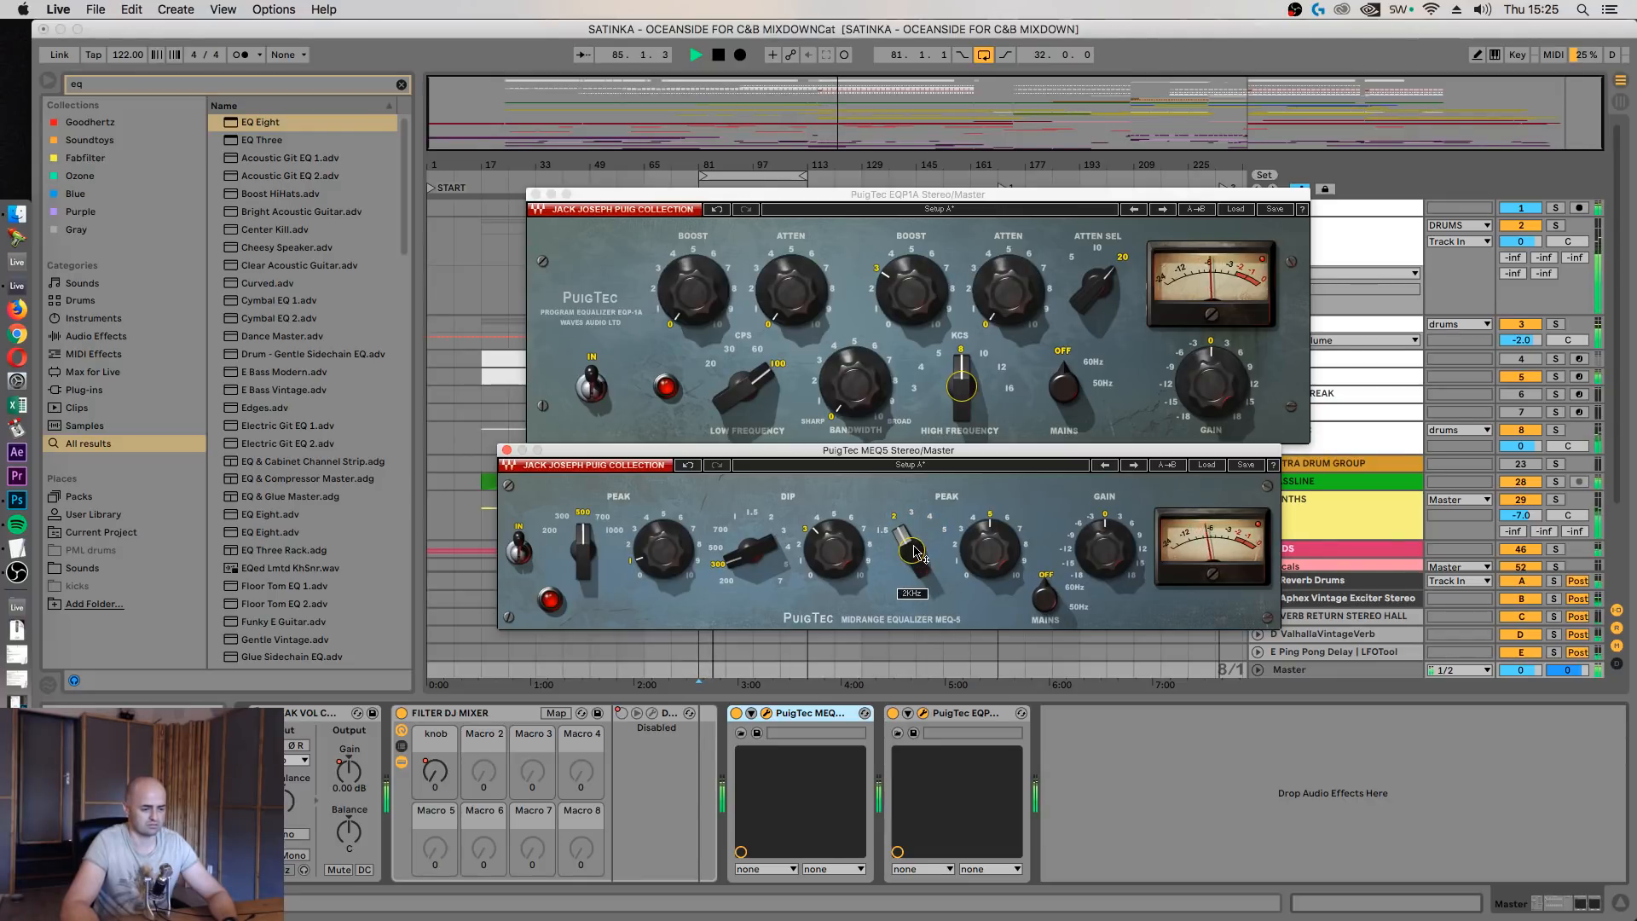
{"action": "left_click", "coordinate": [915, 553]}
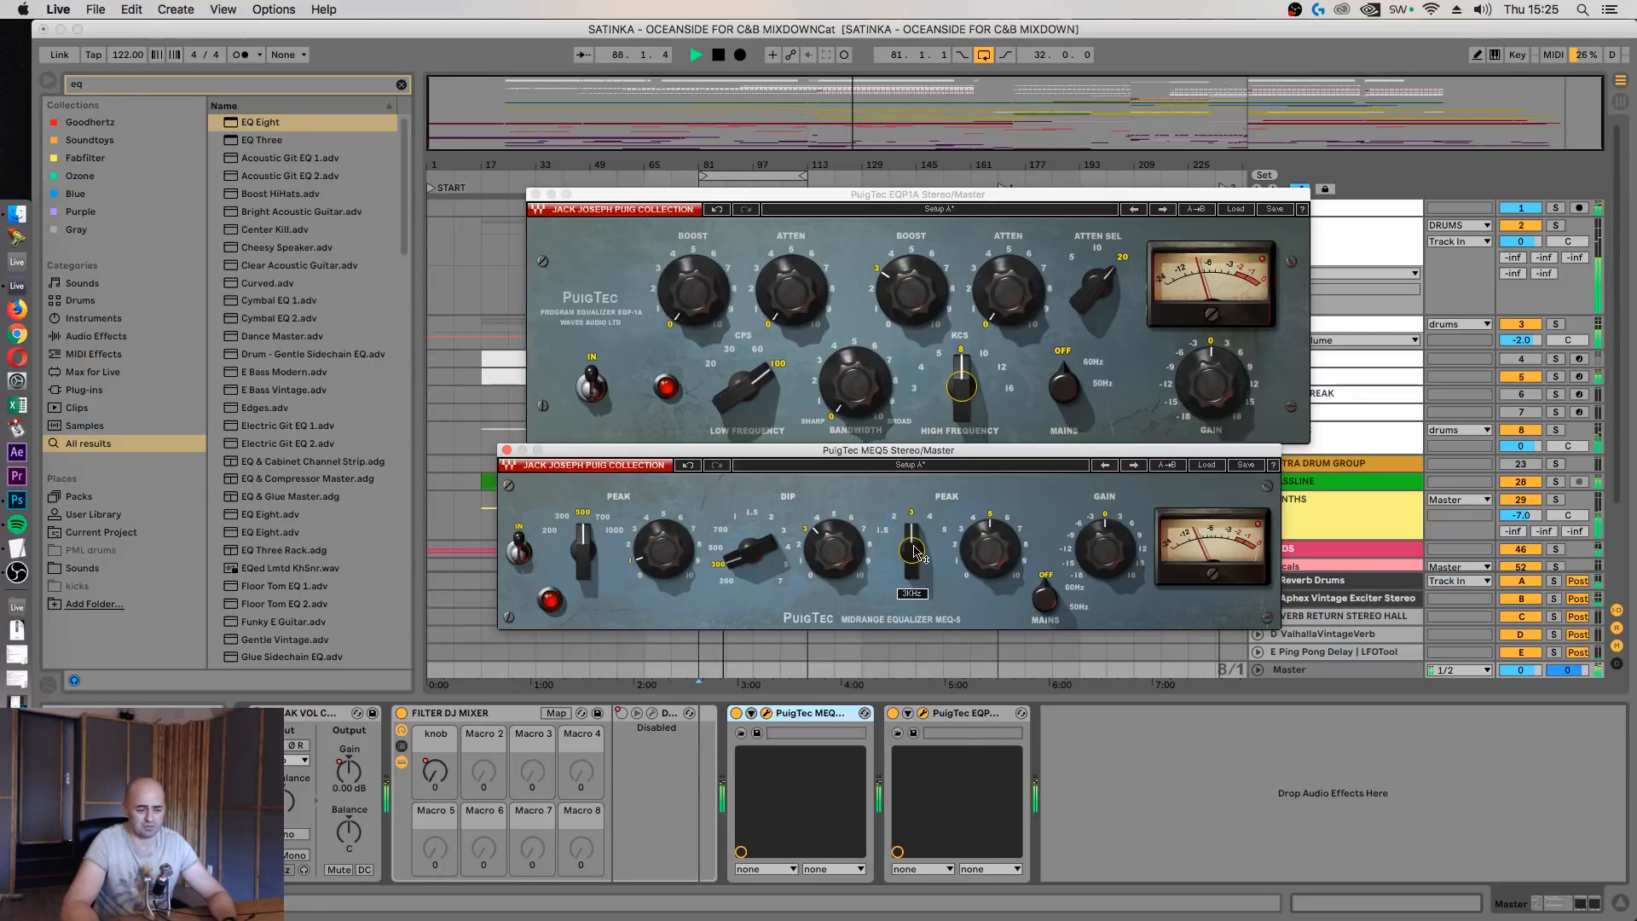
{"action": "left_click", "coordinate": [915, 552]}
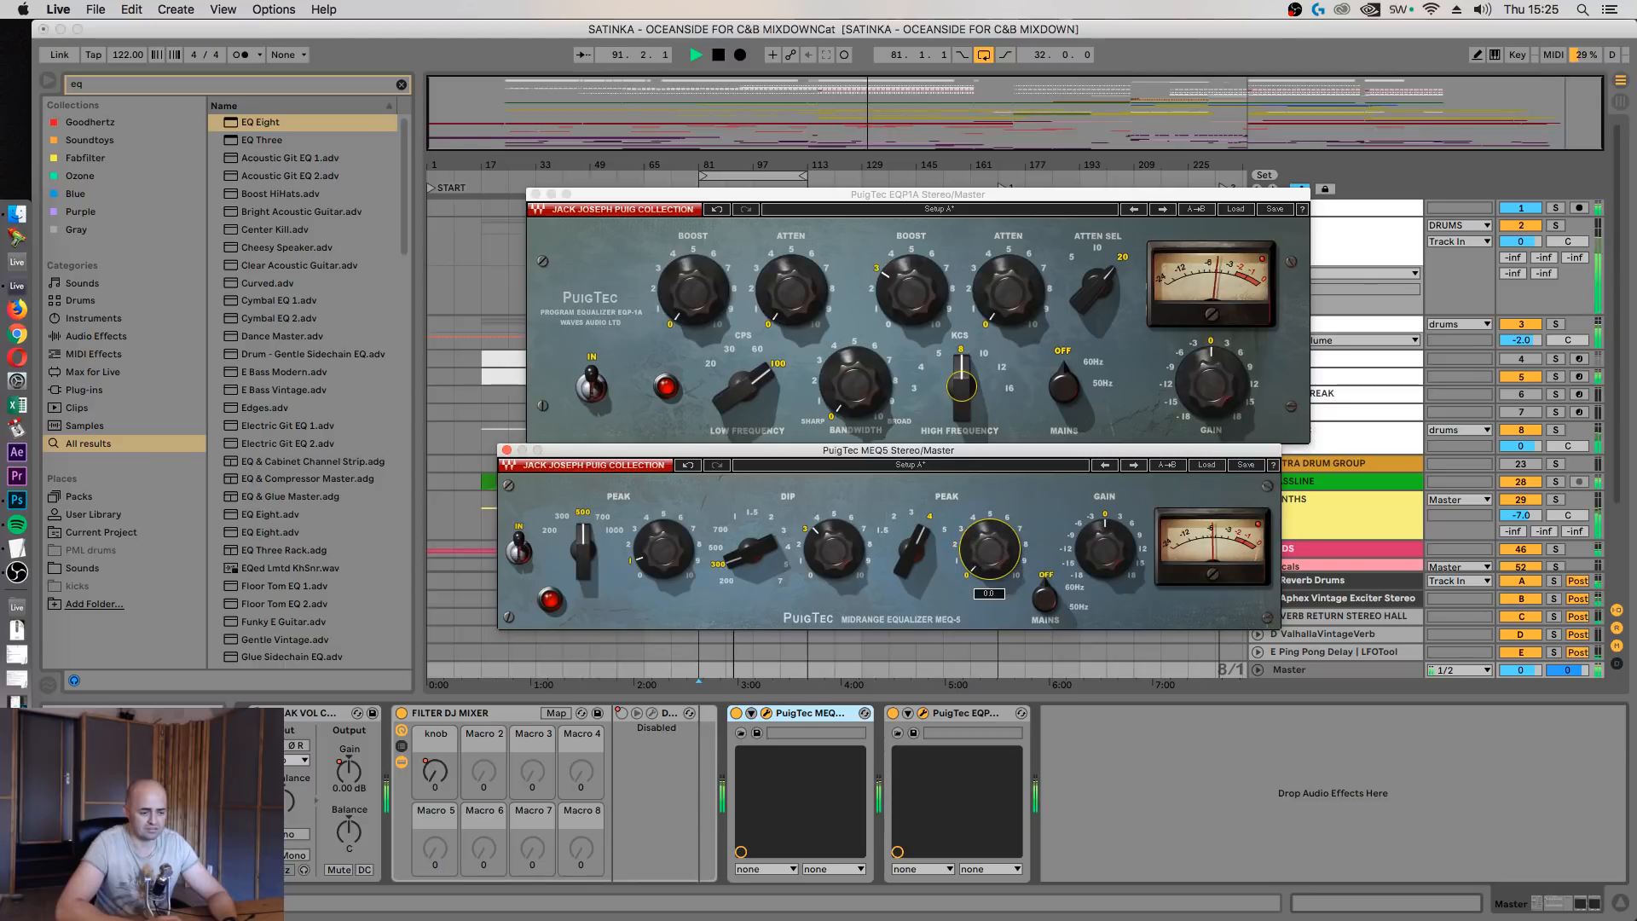
{"action": "left_click_drag", "start_coordinate": [989, 553], "coordinate": [989, 547]}
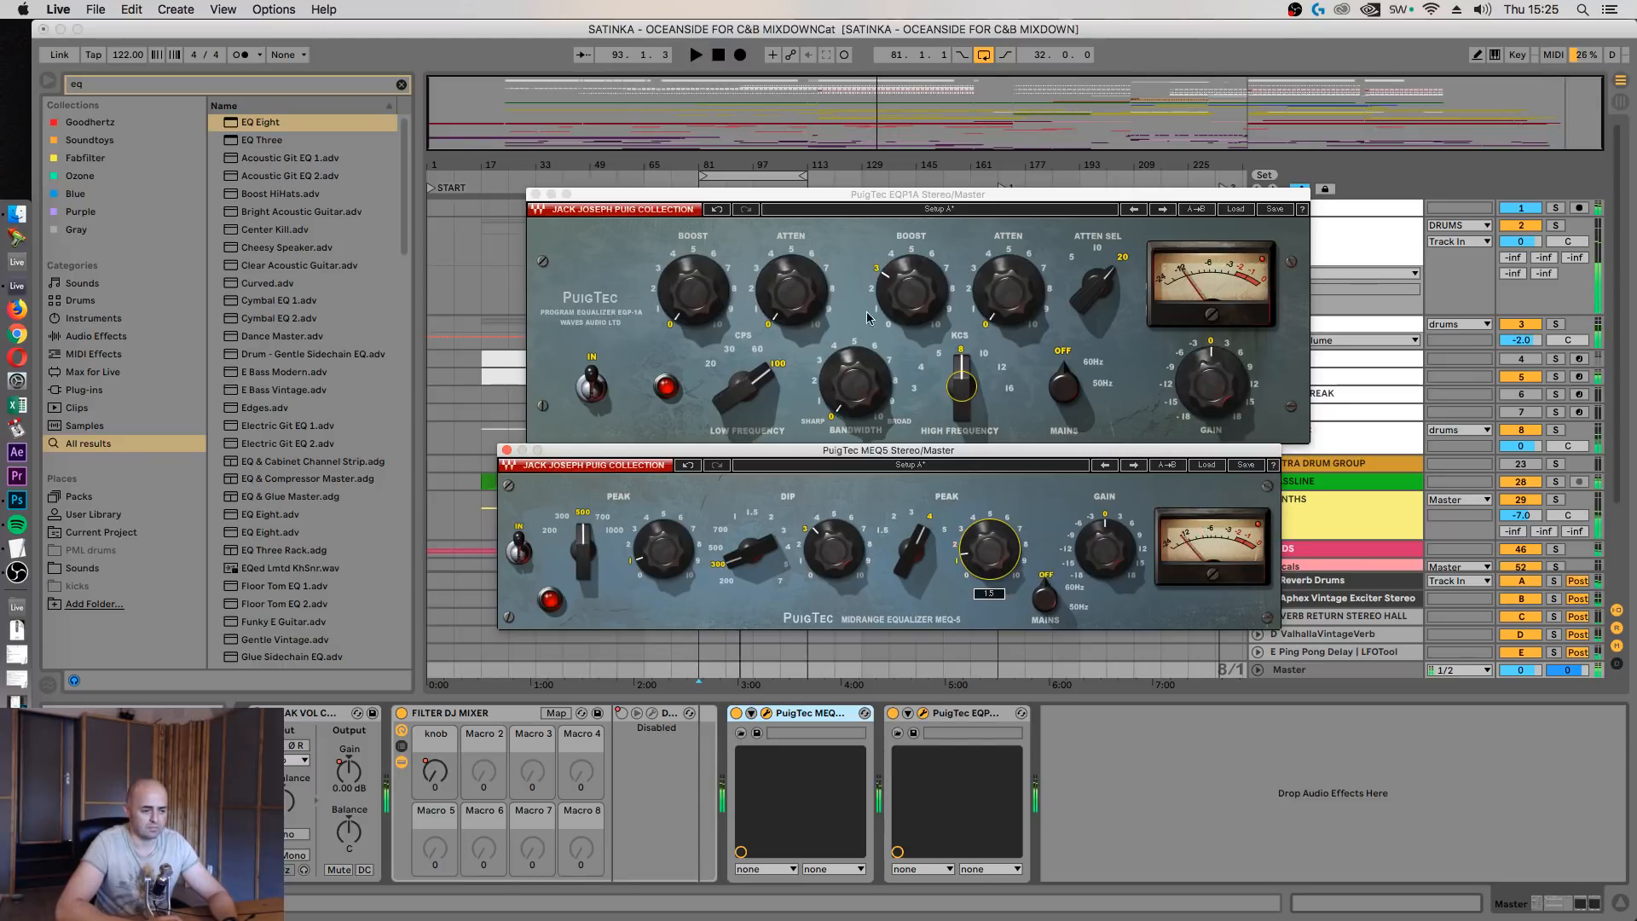
Switch the EQP1A to Setup B, boost its 8 kHz high frequency to about 3, and move its window off the track names
{"action": "left_click", "coordinate": [902, 209]}
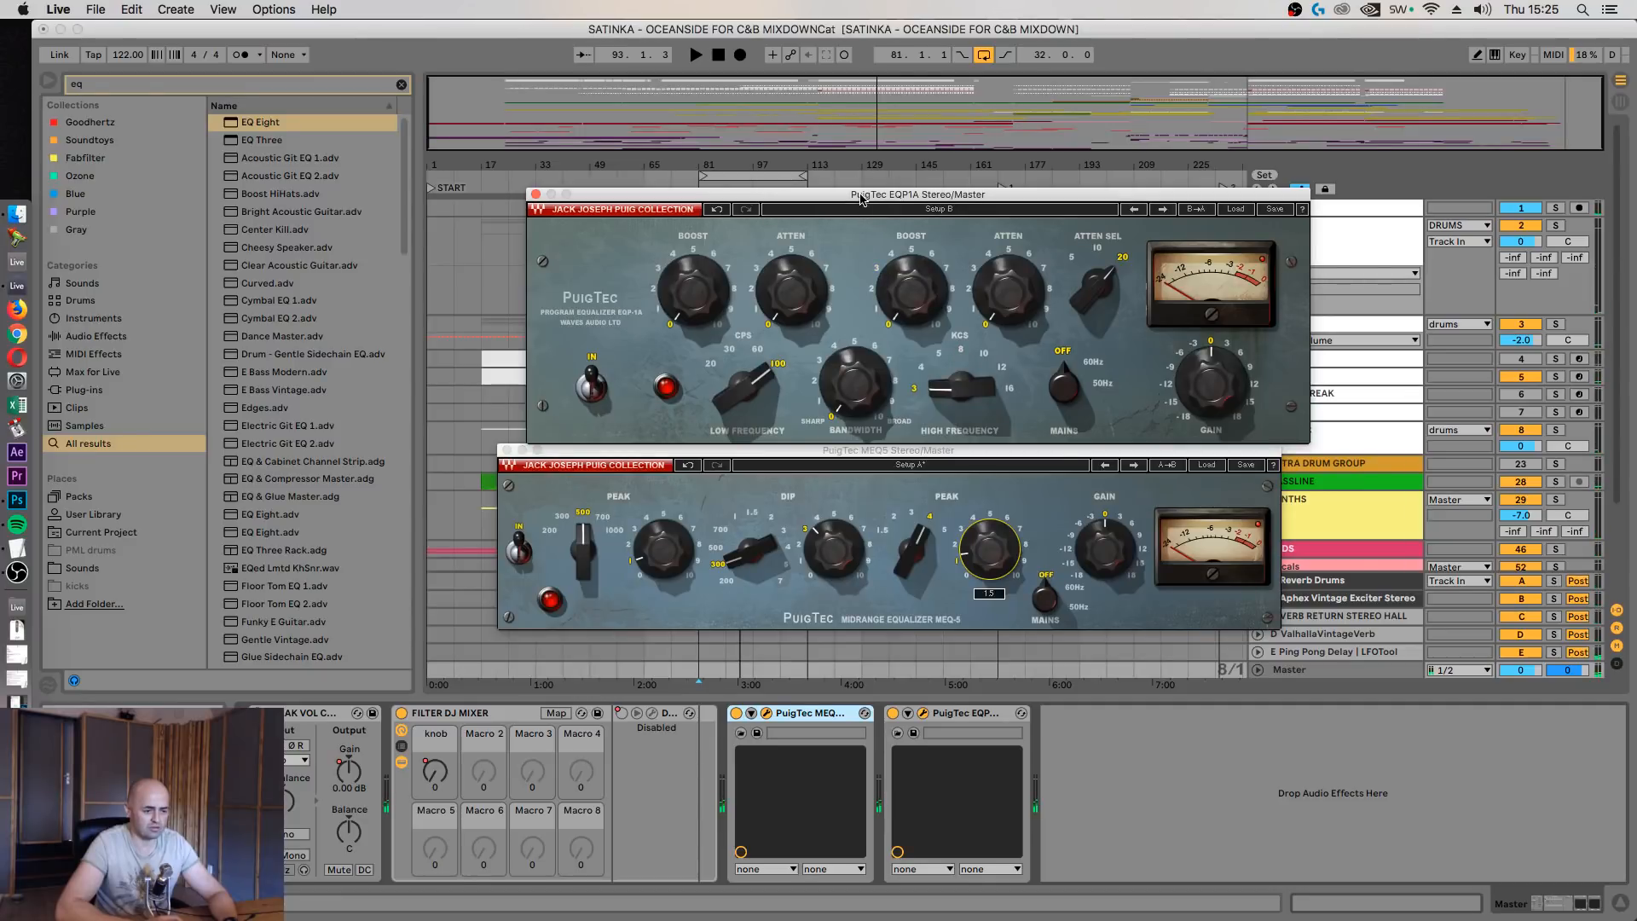
{"action": "left_click_drag", "start_coordinate": [968, 394], "coordinate": [967, 367]}
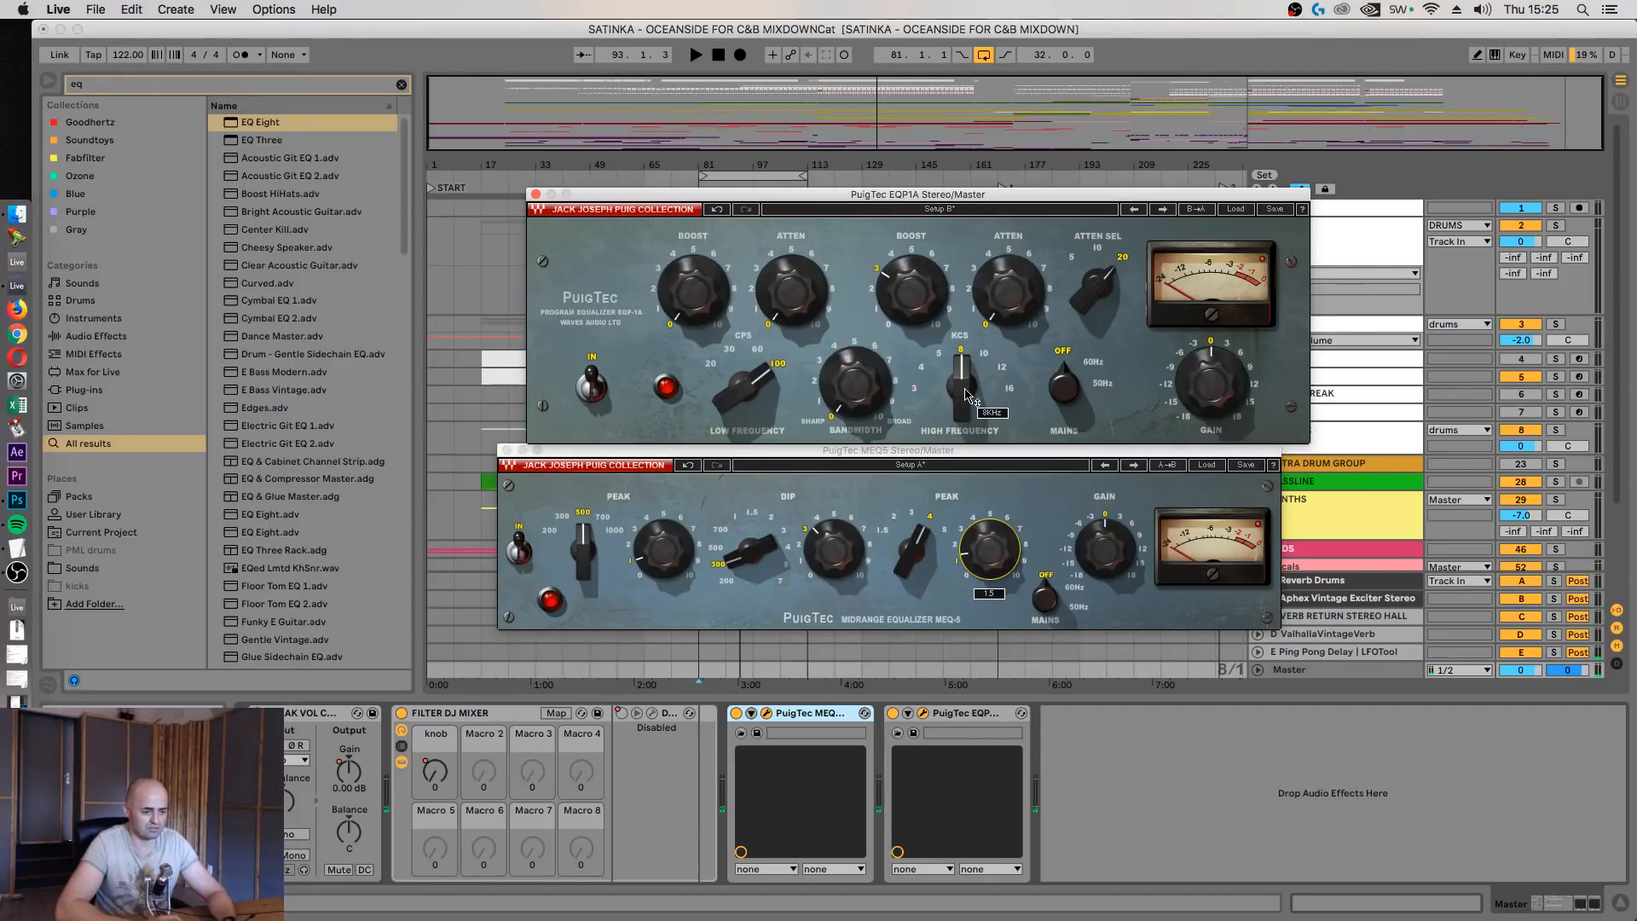
{"action": "left_click", "coordinate": [884, 263]}
{"action": "left_click_drag", "start_coordinate": [895, 204], "coordinate": [864, 229]}
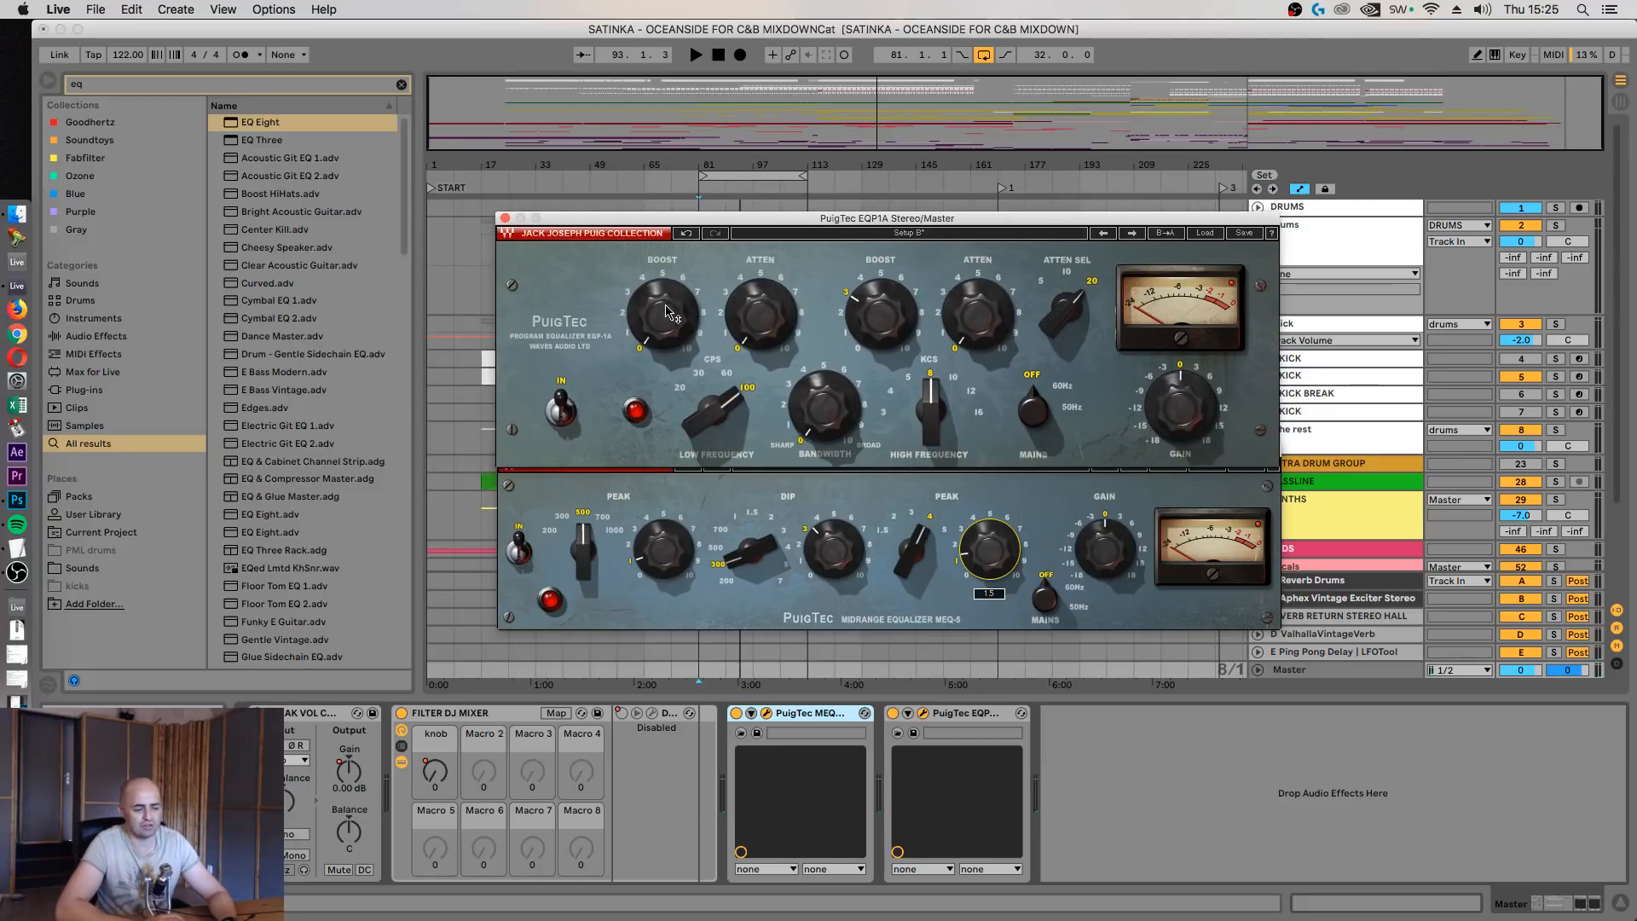
Keep the EQP1A low boost at 0, raise the low attenuation to about 3 during playback, and close both equalizer windows
{"action": "left_click_drag", "start_coordinate": [667, 290], "coordinate": [667, 319]}
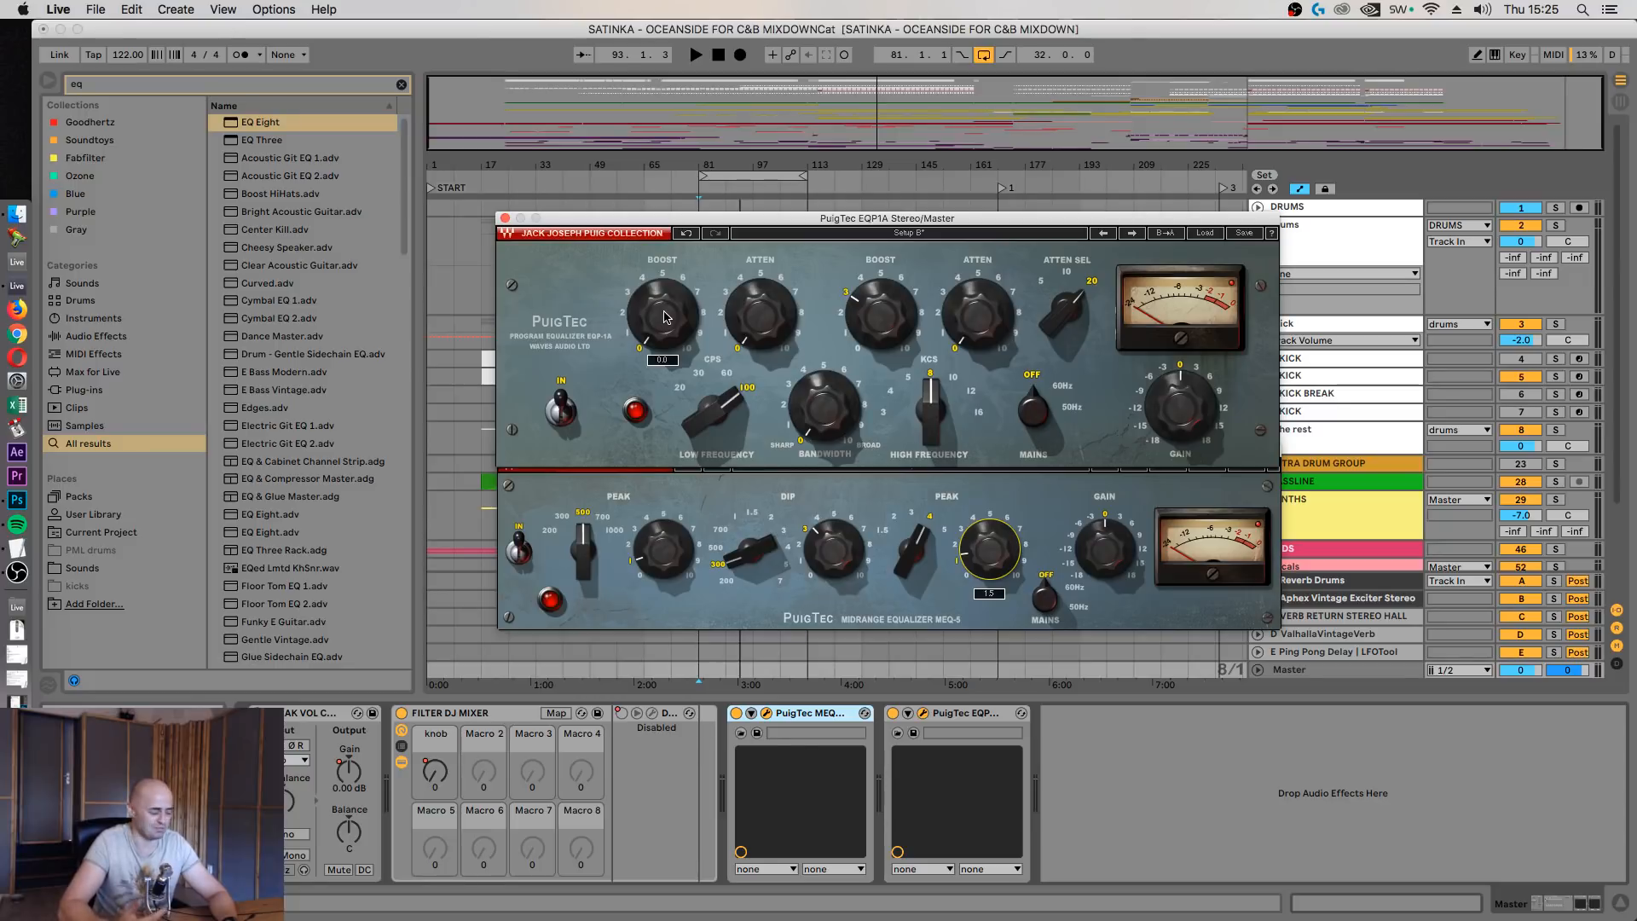
{"action": "key", "text": "space"}
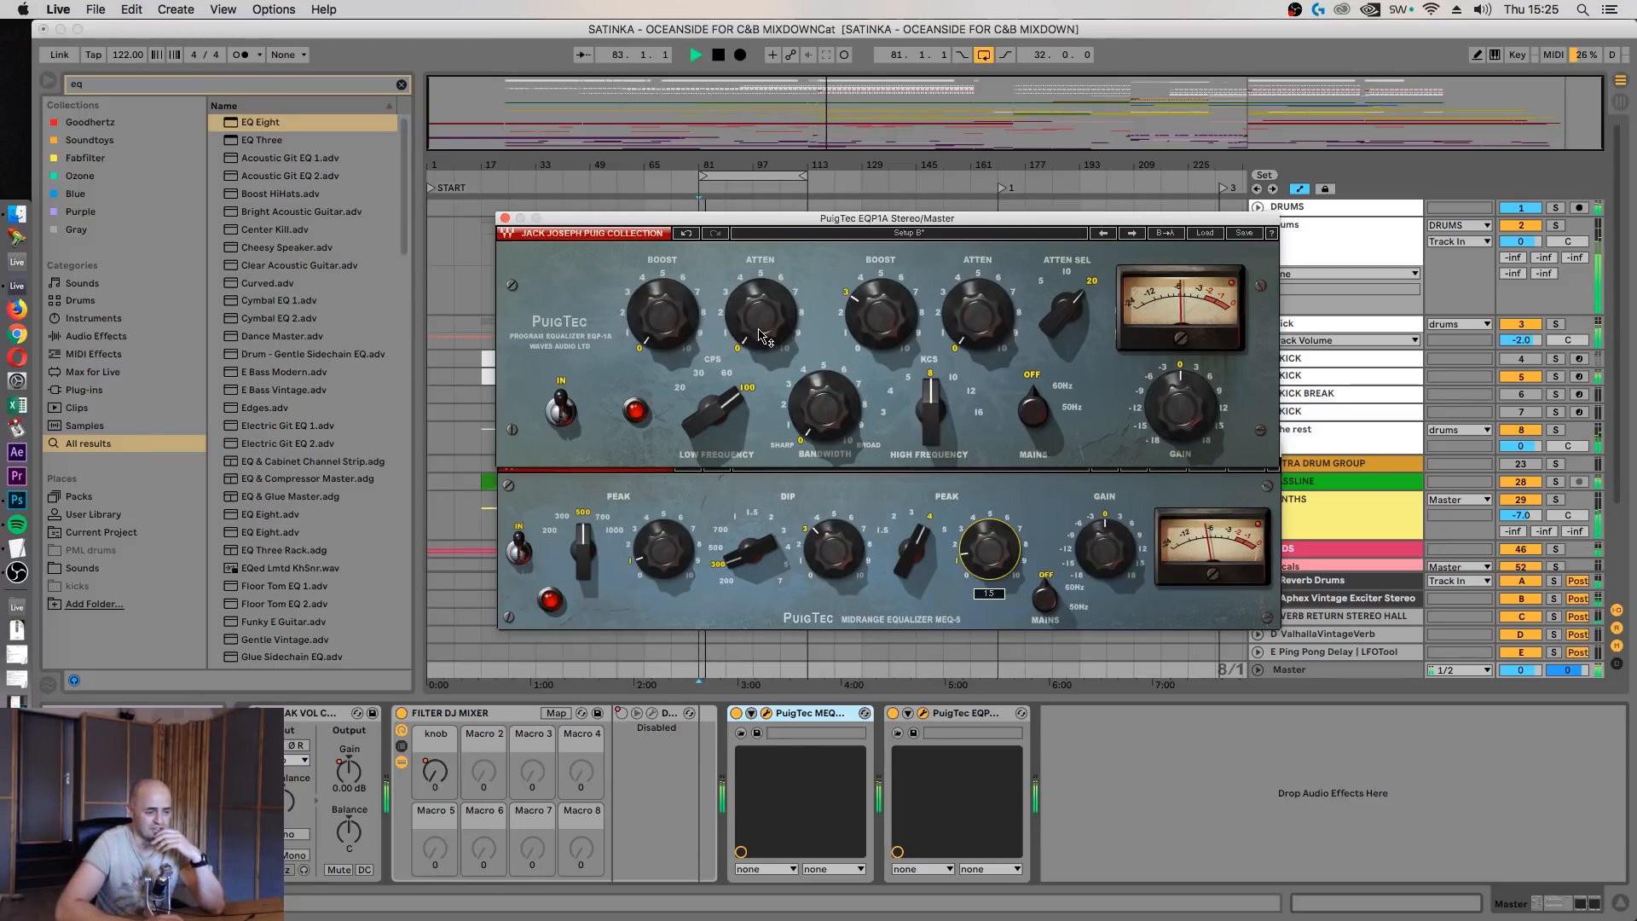
{"action": "left_click_drag", "start_coordinate": [764, 337], "coordinate": [763, 359]}
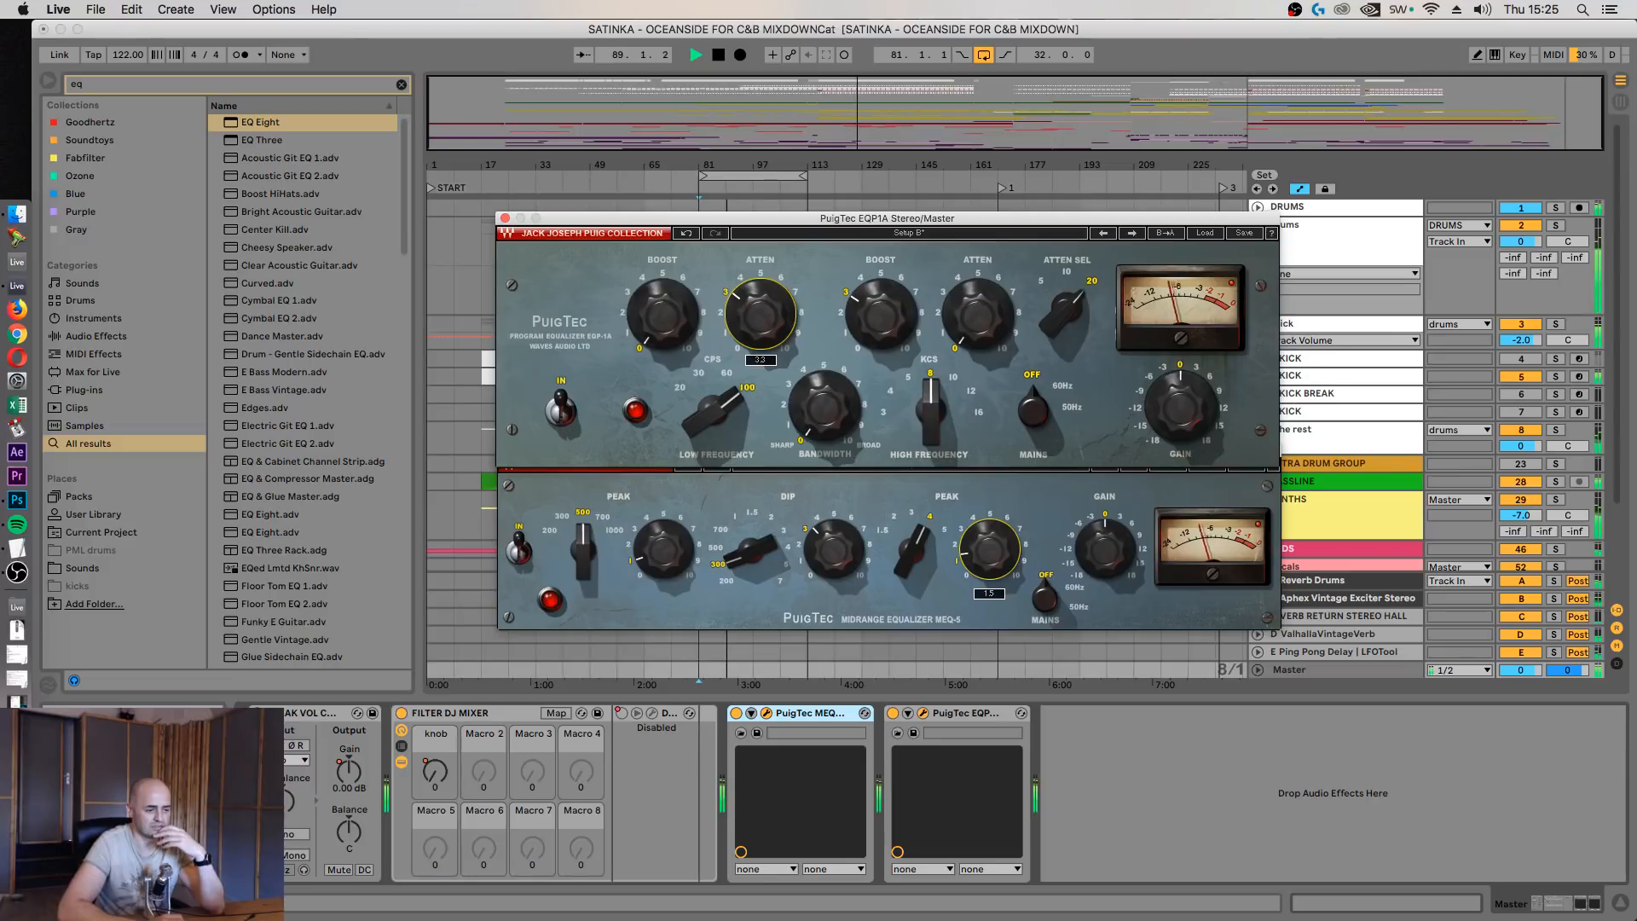
{"action": "key", "text": "space"}
{"action": "left_click", "coordinate": [505, 218]}
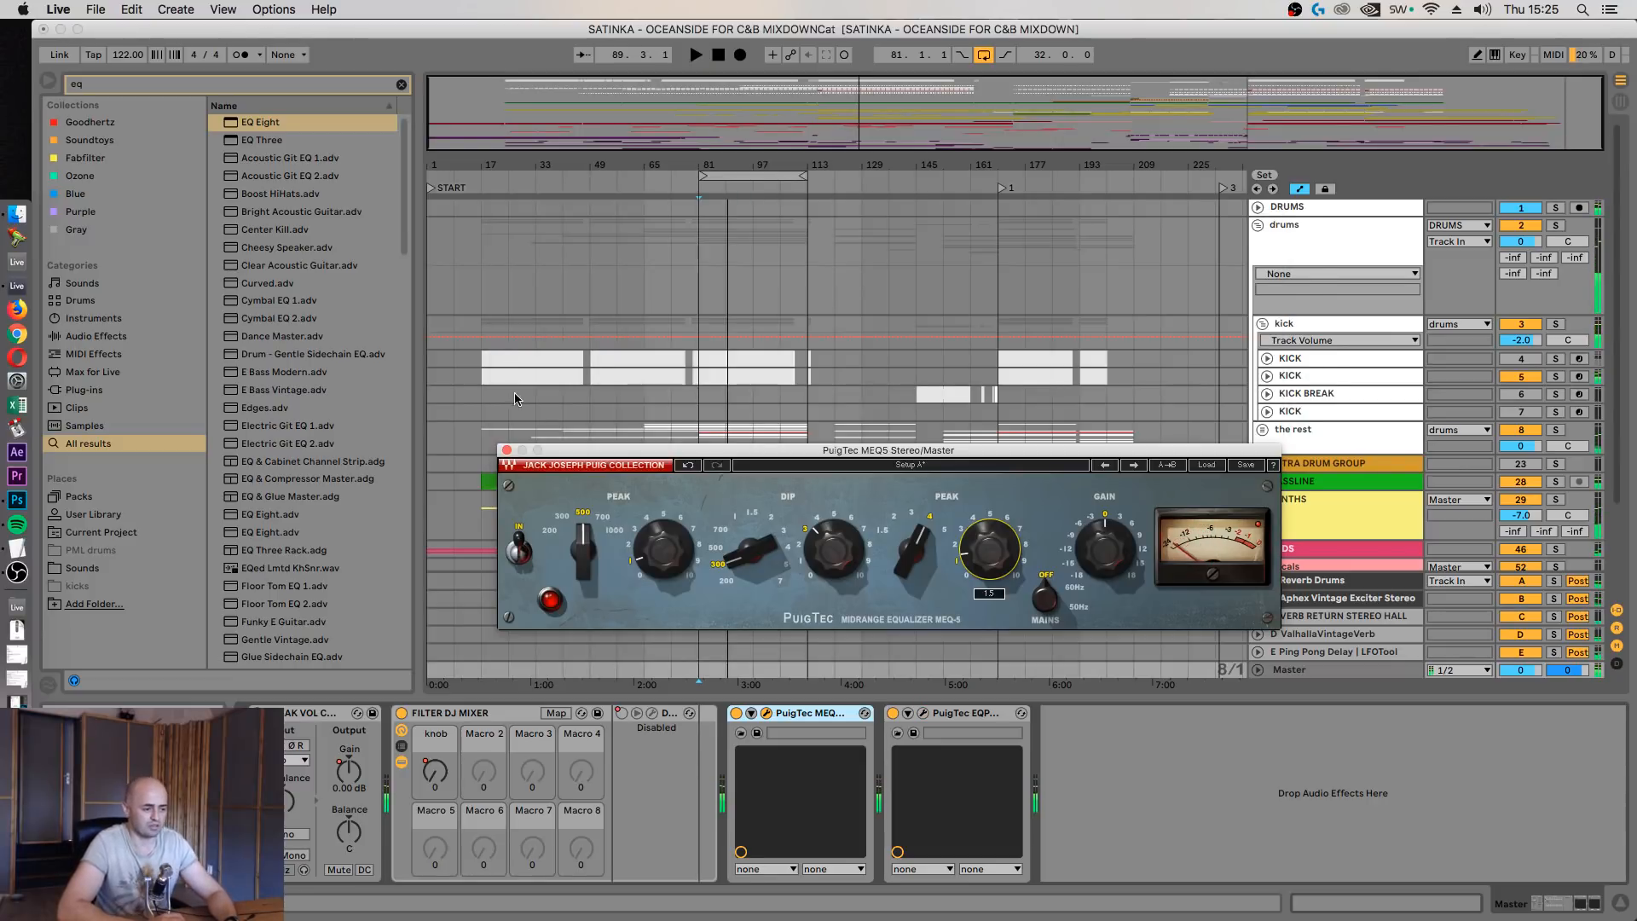
{"action": "left_click", "coordinate": [506, 450]}
Zoom the arrangement in around bar 88 and audition the SYNTHS group soloed from there
{"action": "scroll", "coordinate": [1004, 313], "scroll_direction": "down", "scroll_amount": 3}
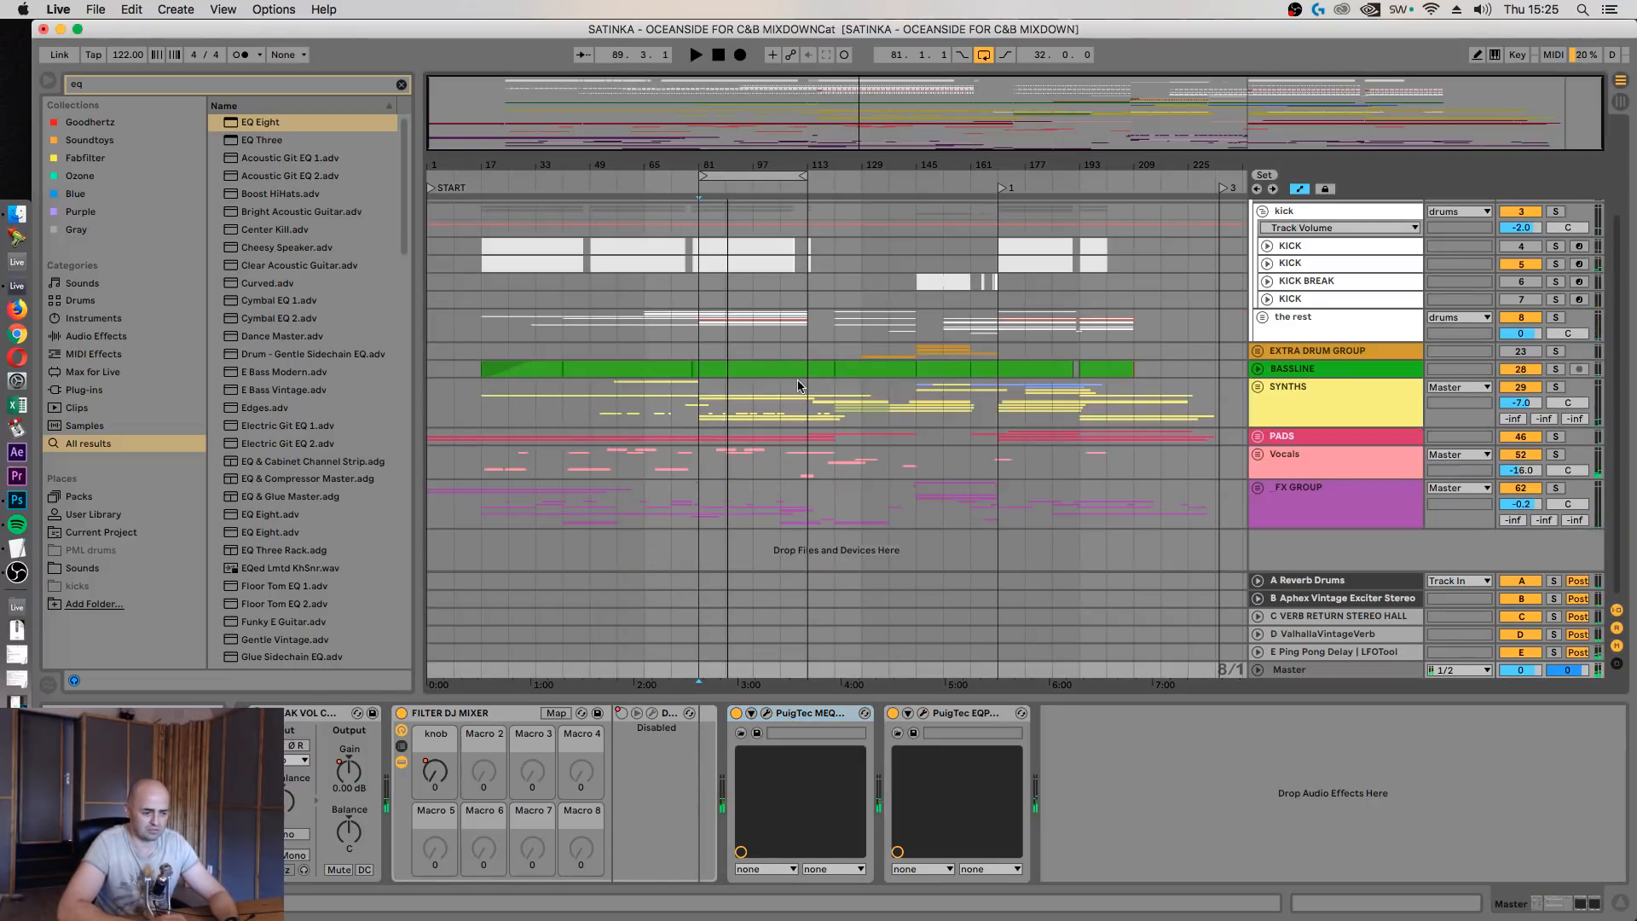
{"action": "left_click_drag", "start_coordinate": [724, 167], "coordinate": [721, 405]}
{"action": "left_click", "coordinate": [721, 405]}
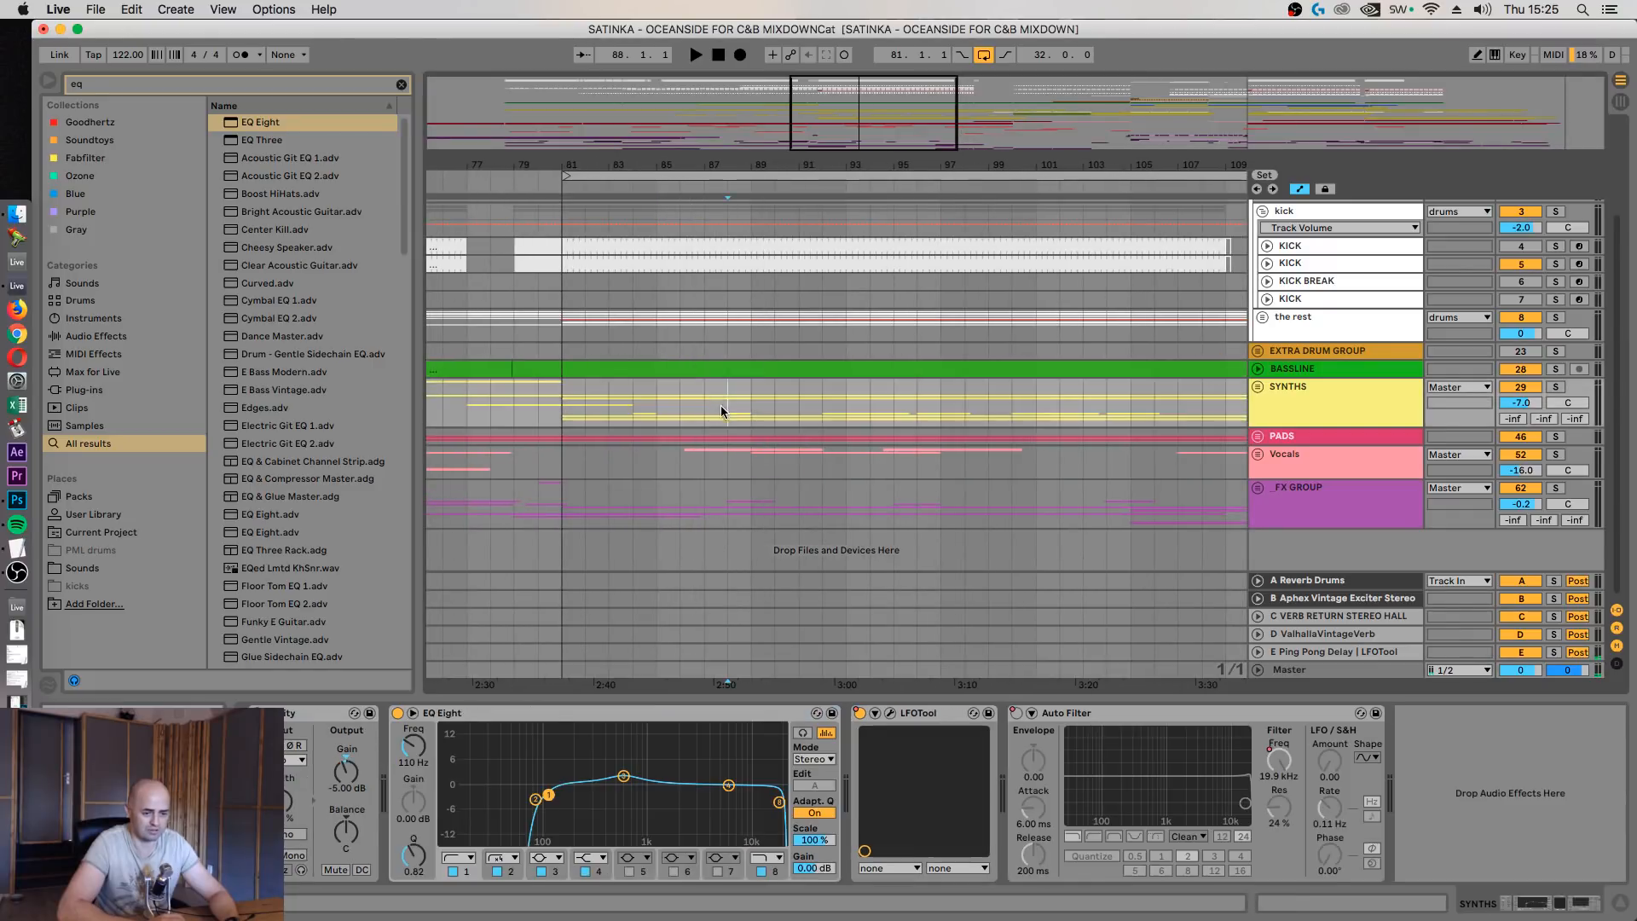
{"action": "key", "text": "space"}
{"action": "left_click", "coordinate": [1556, 386]}
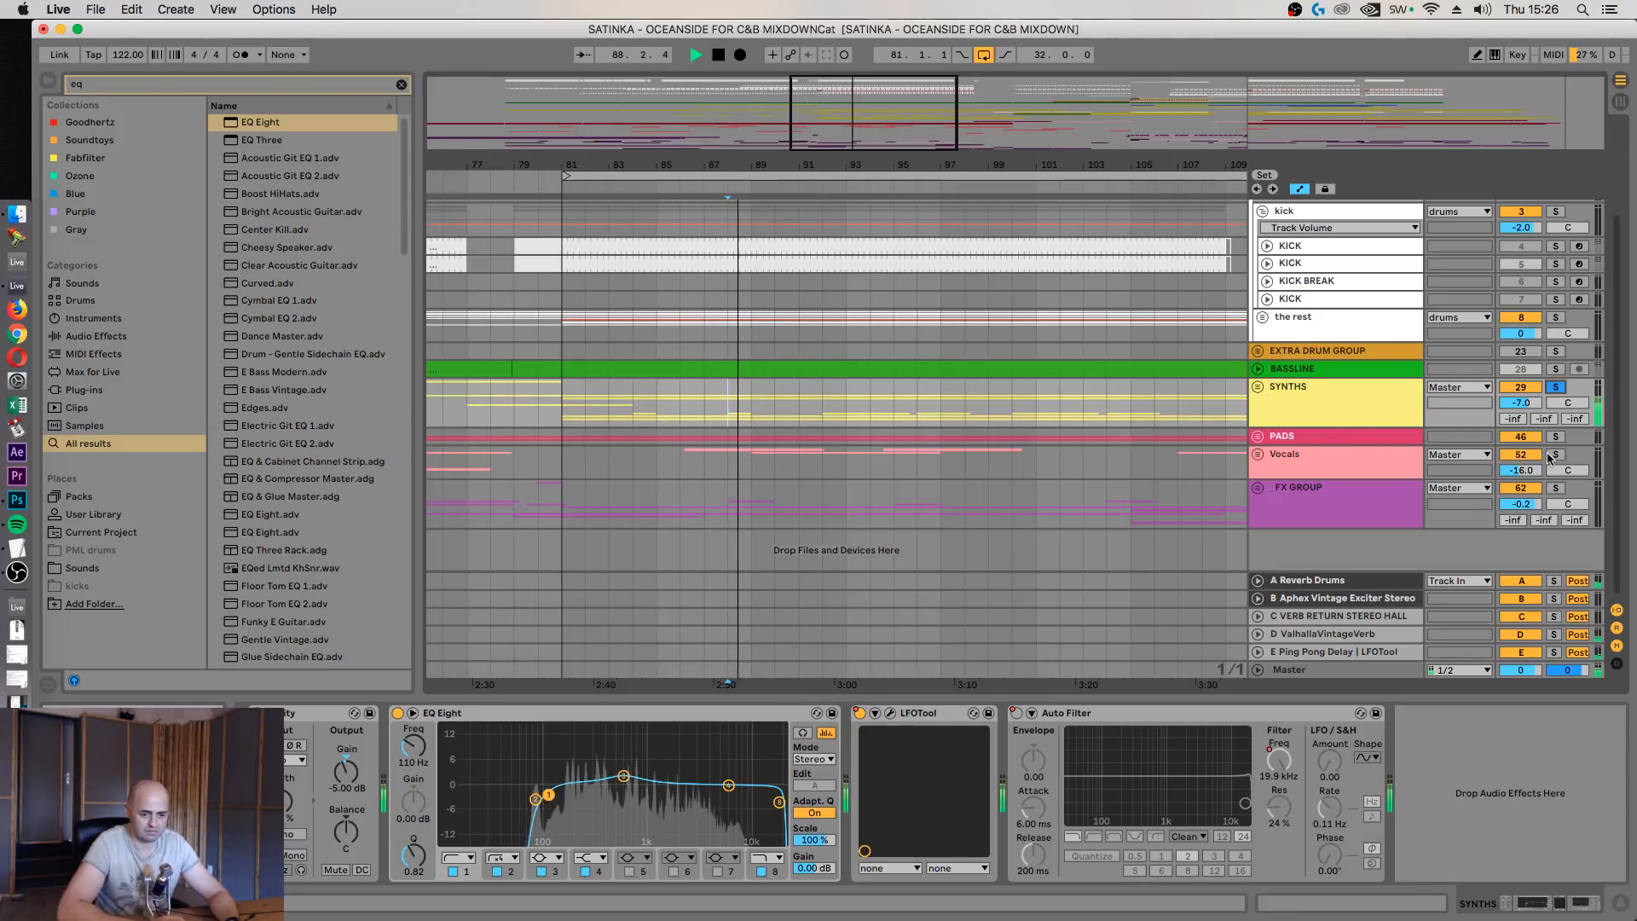
{"action": "key", "text": "space"}
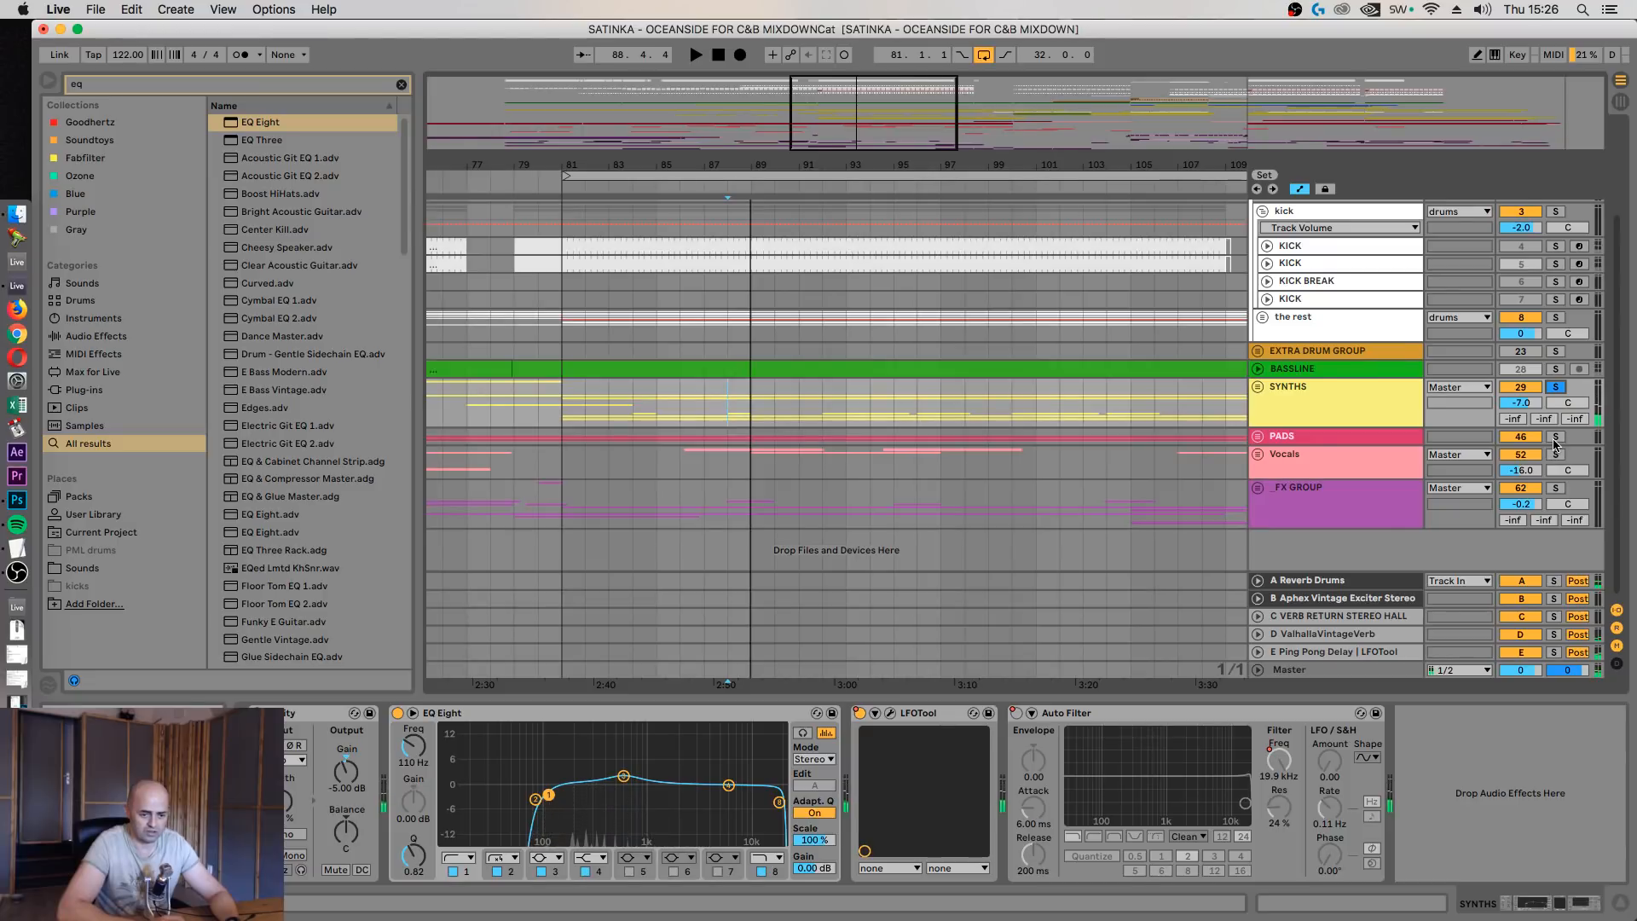
Audition the PADS group and the FX GROUP from bar 88, soloing each in turn
{"action": "key", "text": "space"}
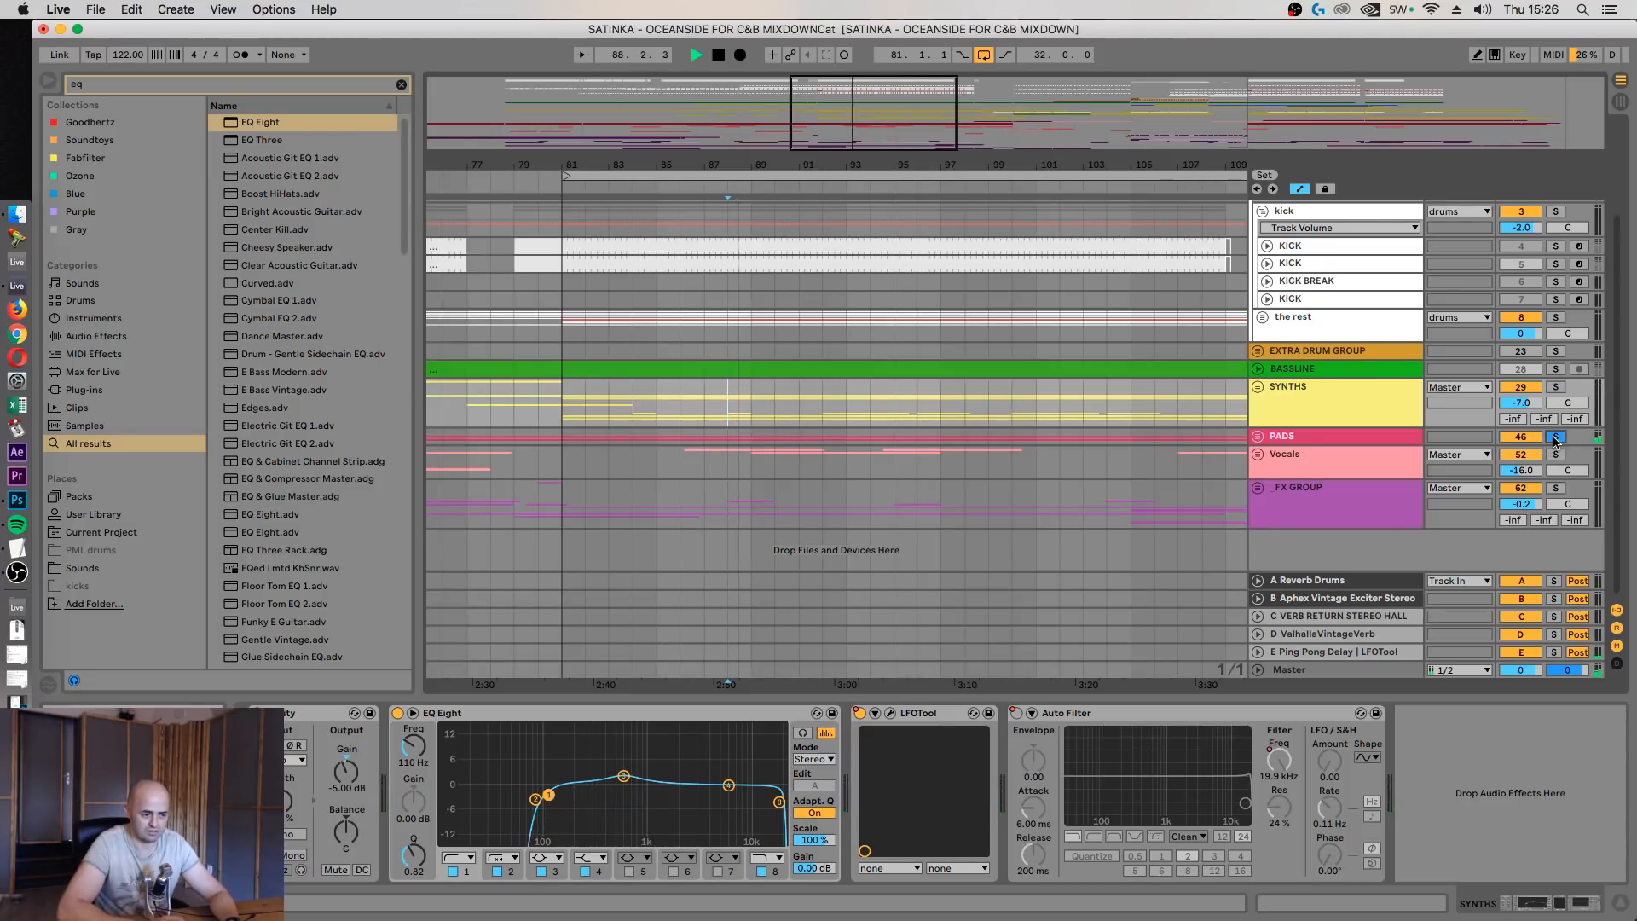
{"action": "key", "text": "space"}
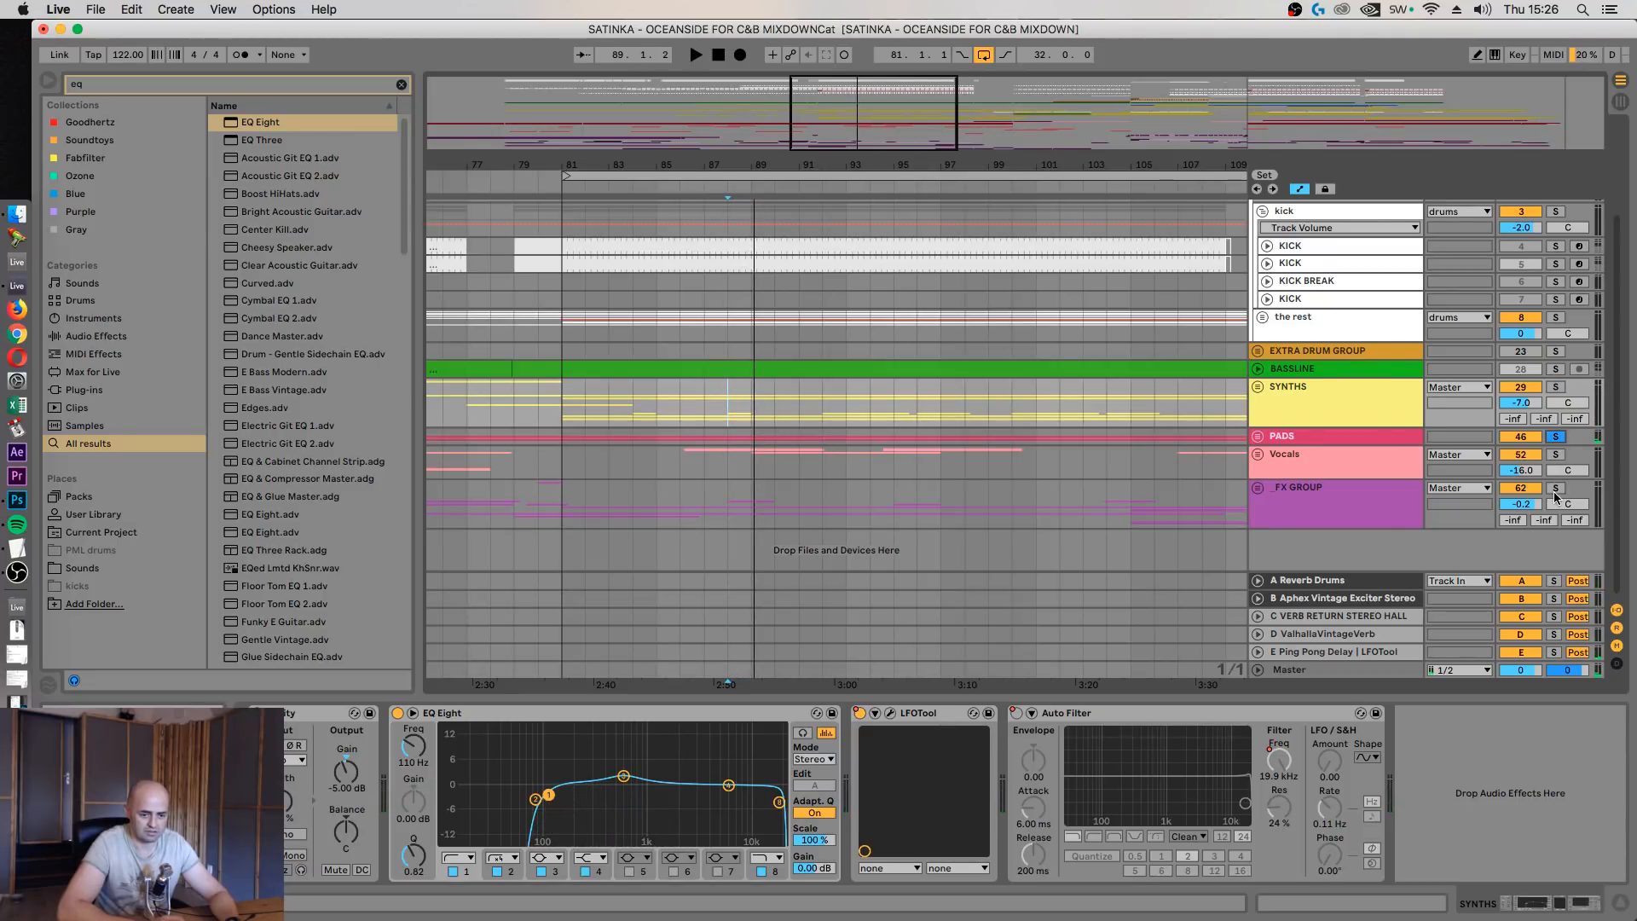
{"action": "left_click", "coordinate": [1556, 489]}
{"action": "key", "text": "space"}
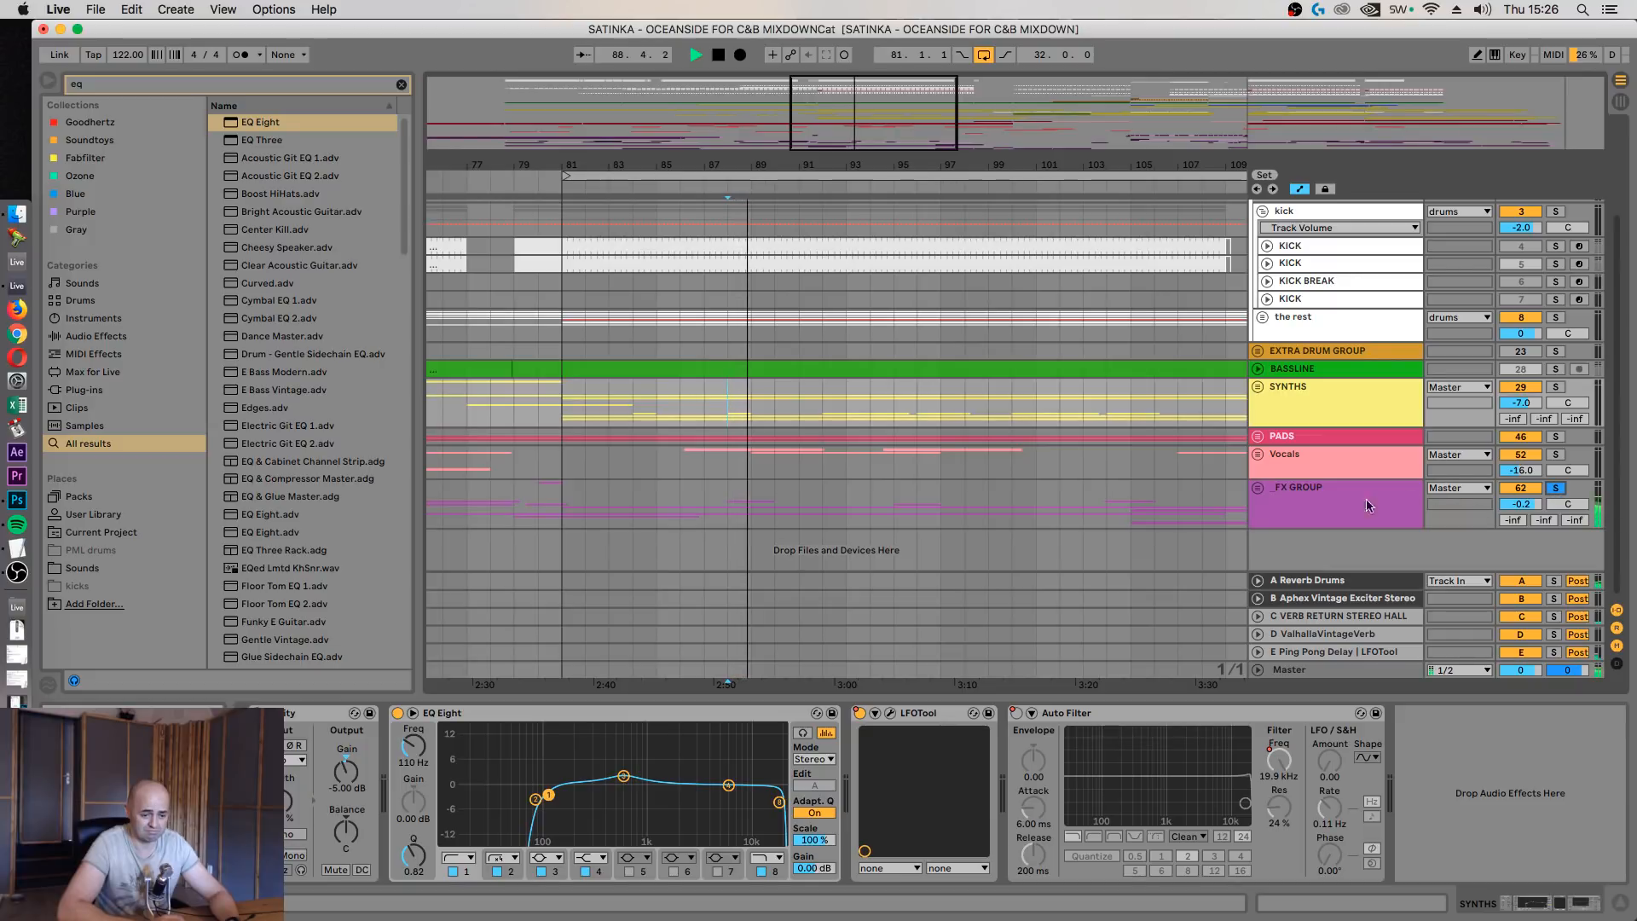
{"action": "key", "text": "space"}
Unfold the FX GROUP and its FX subgroup and play from bar 88 to check which tracks sound
{"action": "left_click", "coordinate": [1258, 487]}
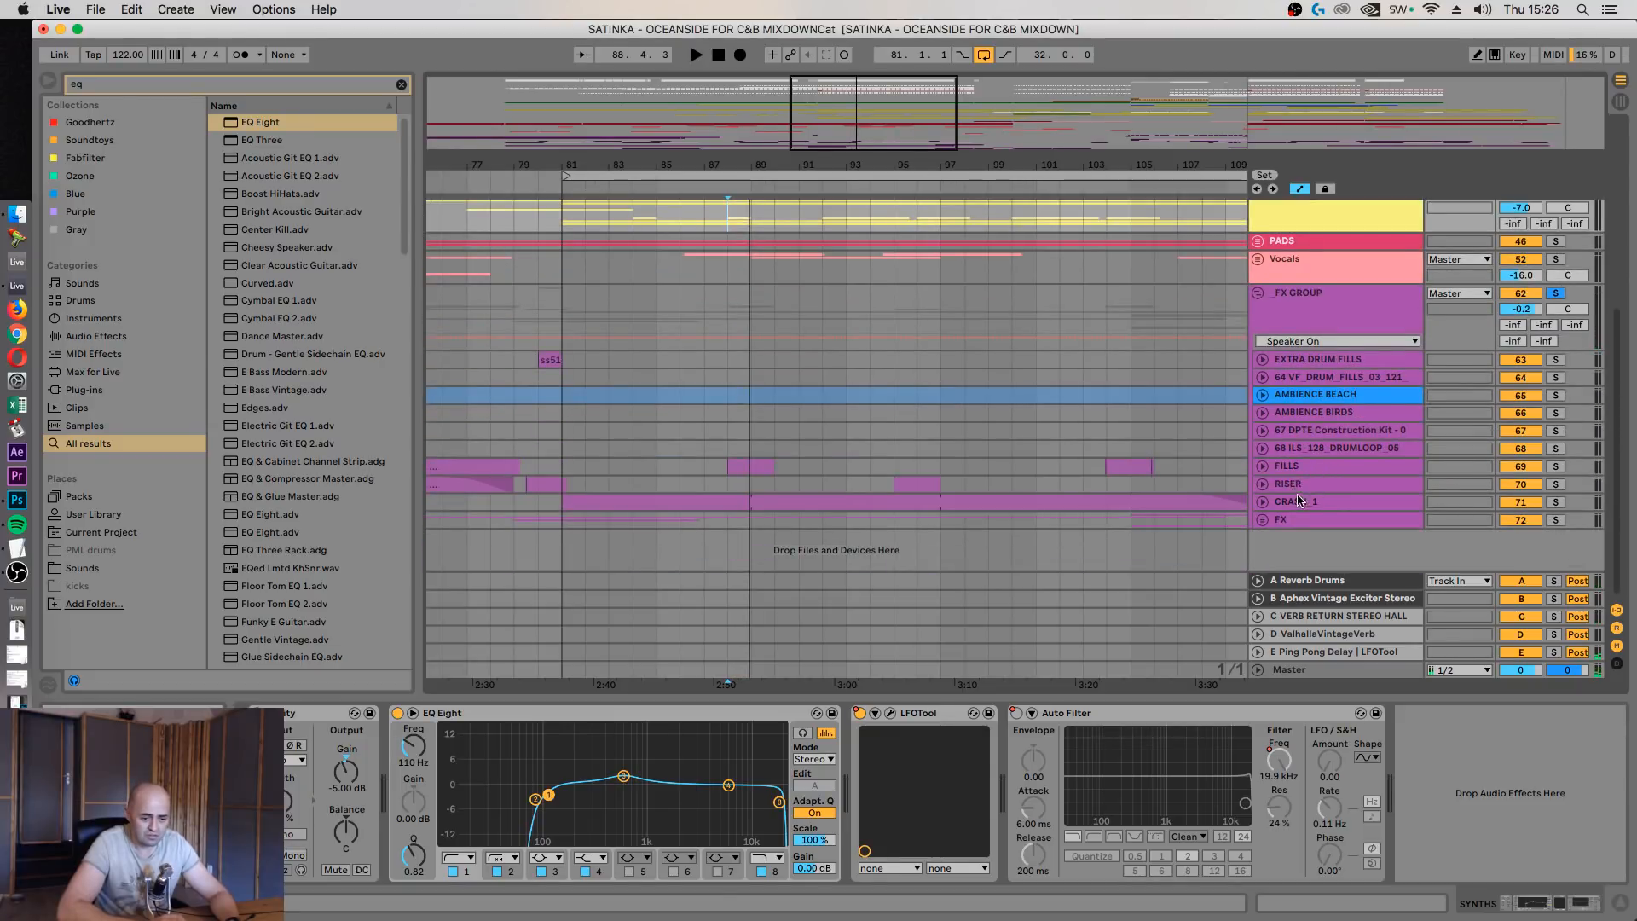
{"action": "left_click", "coordinate": [1262, 519]}
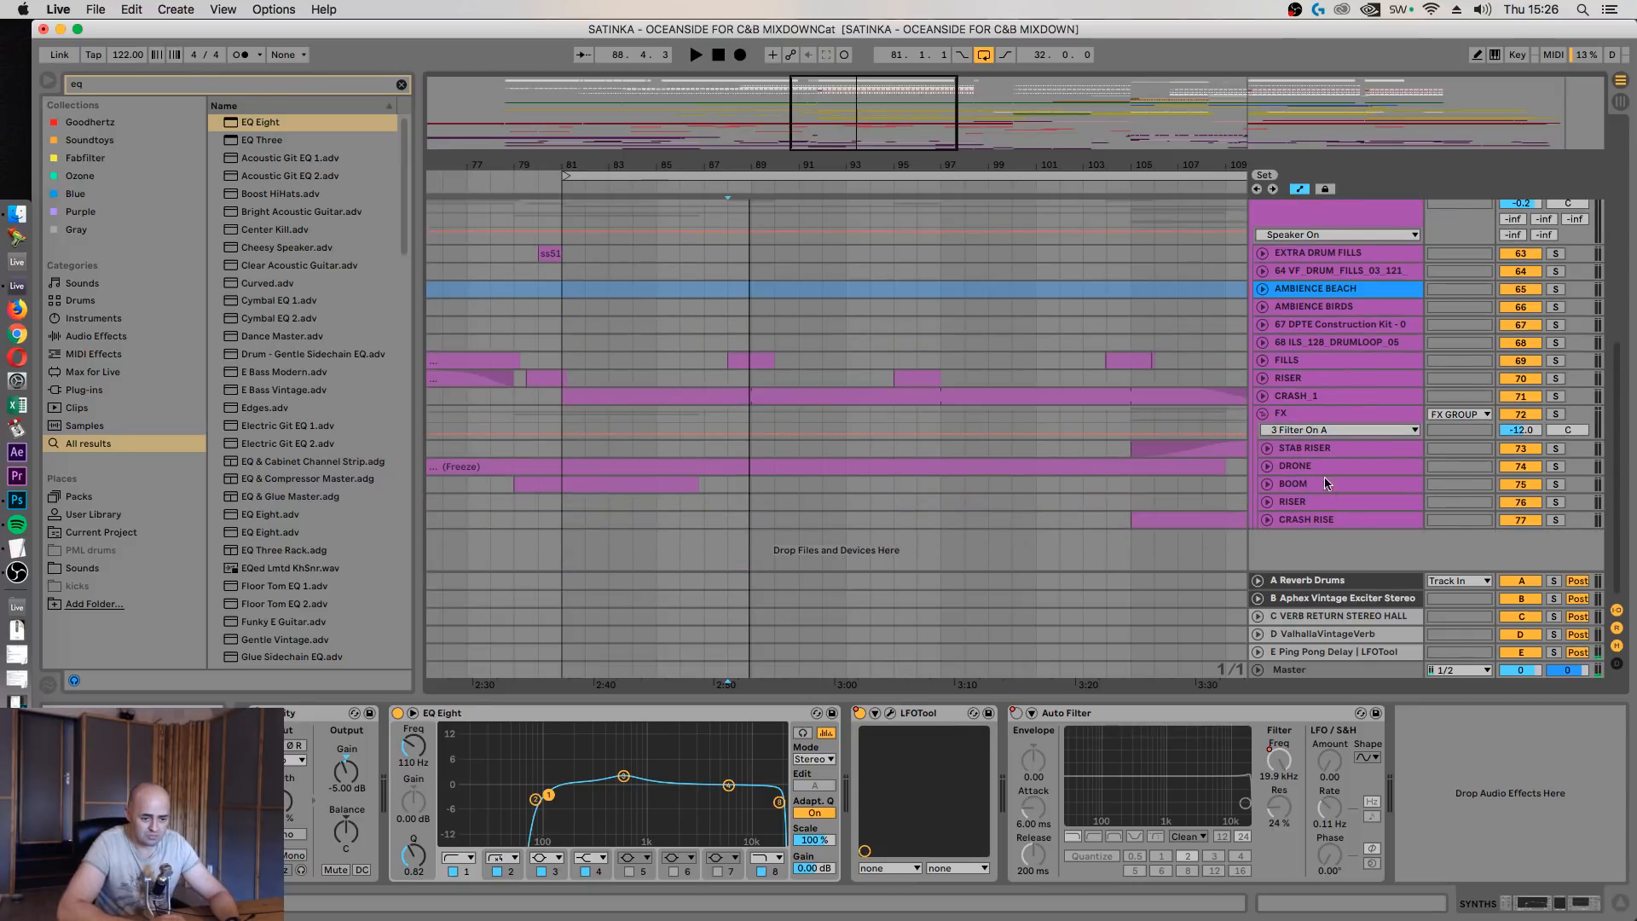
{"action": "scroll", "coordinate": [1339, 482], "scroll_direction": "up", "scroll_amount": 5}
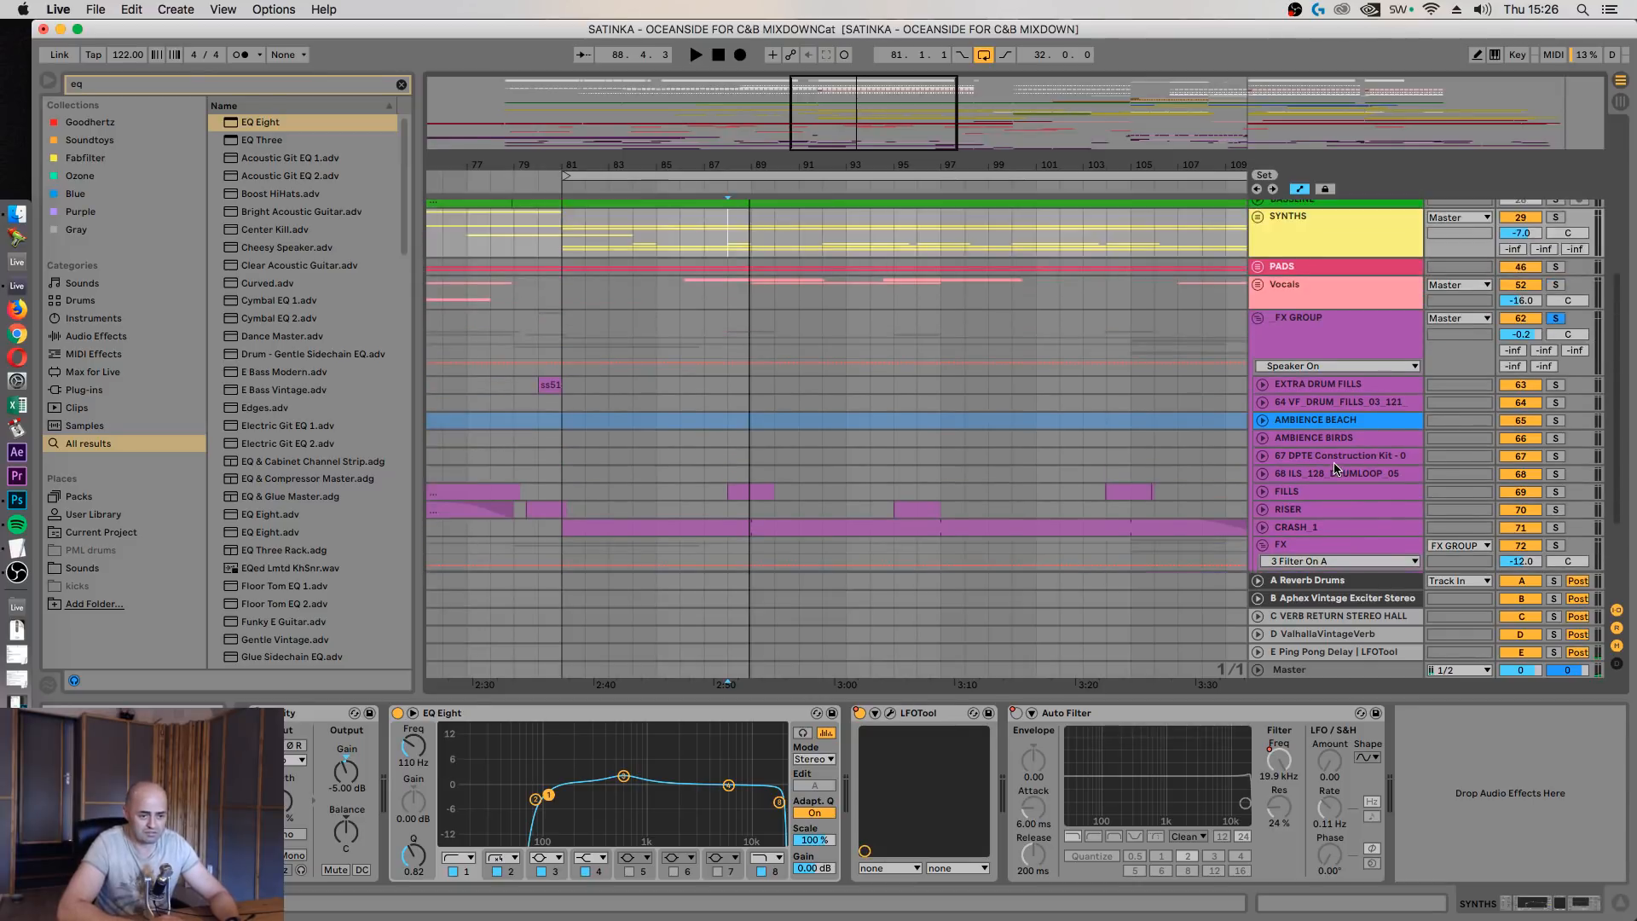
{"action": "scroll", "coordinate": [1365, 456], "scroll_direction": "down", "scroll_amount": 3}
{"action": "key", "text": "space"}
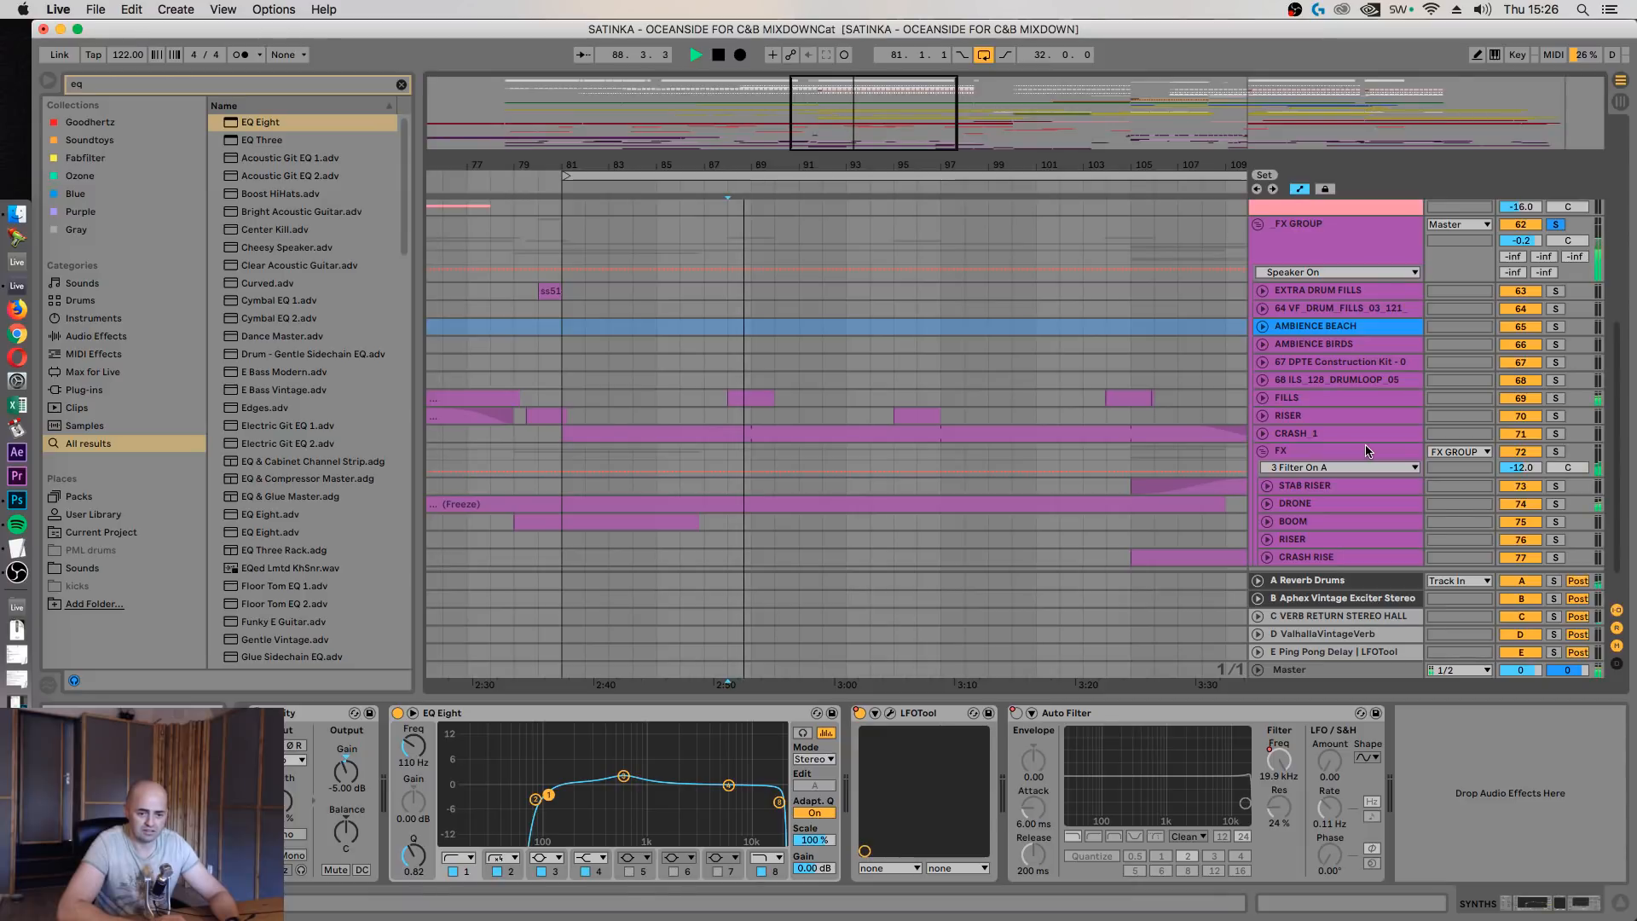
Unfold and solo the FILLS track in the FX GROUP and audition it from bar 88
{"action": "left_click", "coordinate": [1285, 400]}
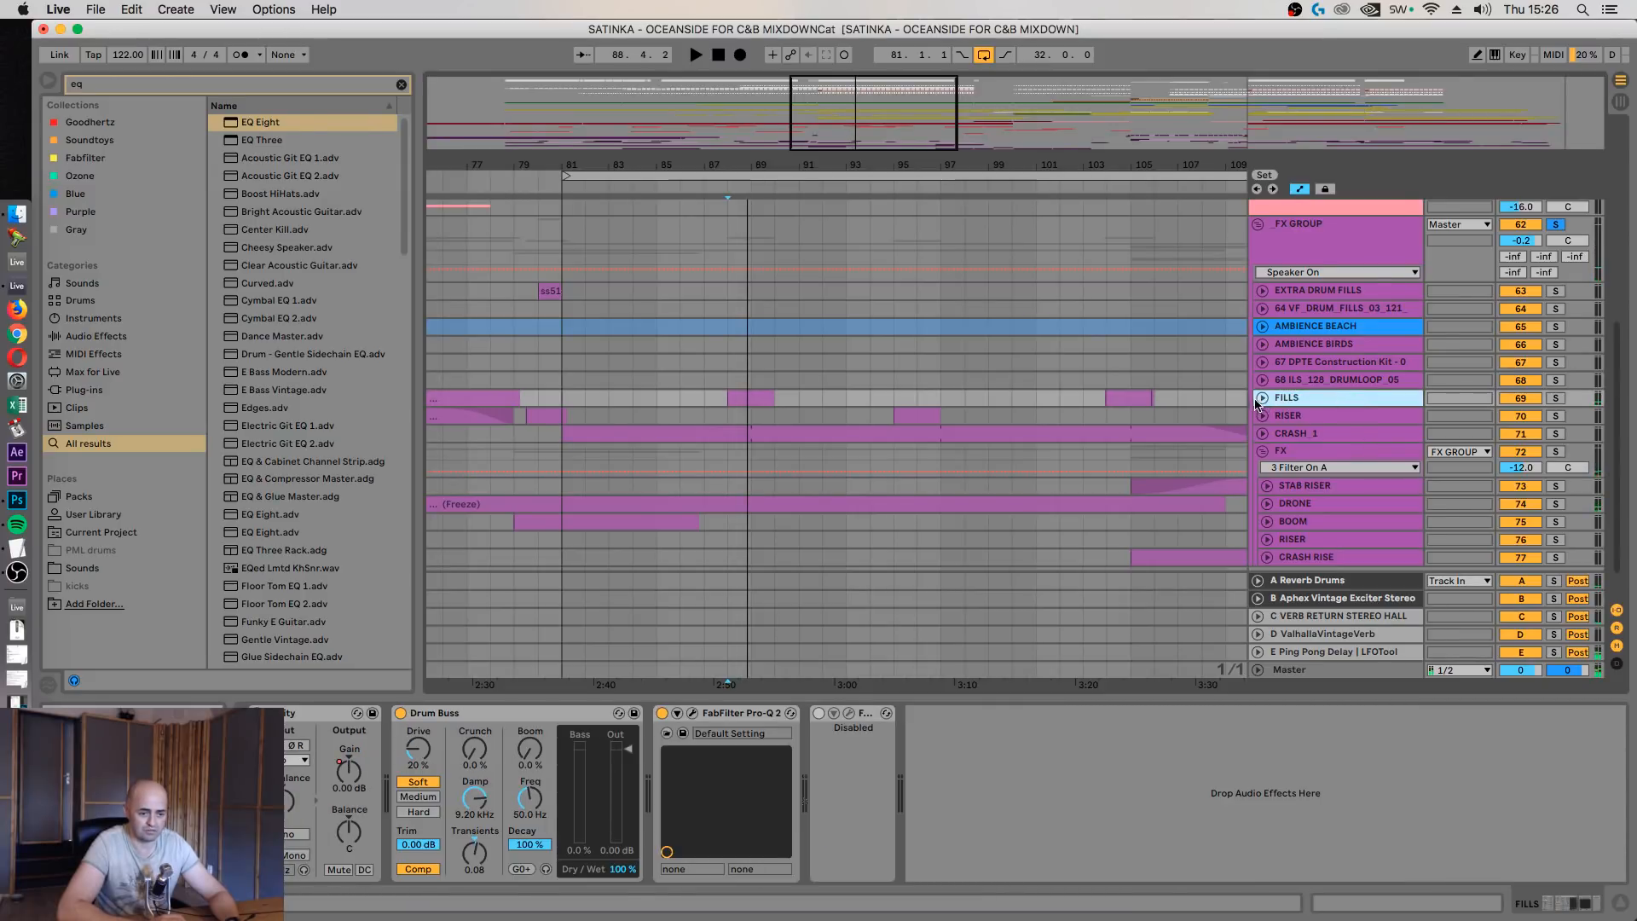
{"action": "left_click", "coordinate": [1262, 398]}
{"action": "left_click", "coordinate": [1556, 398]}
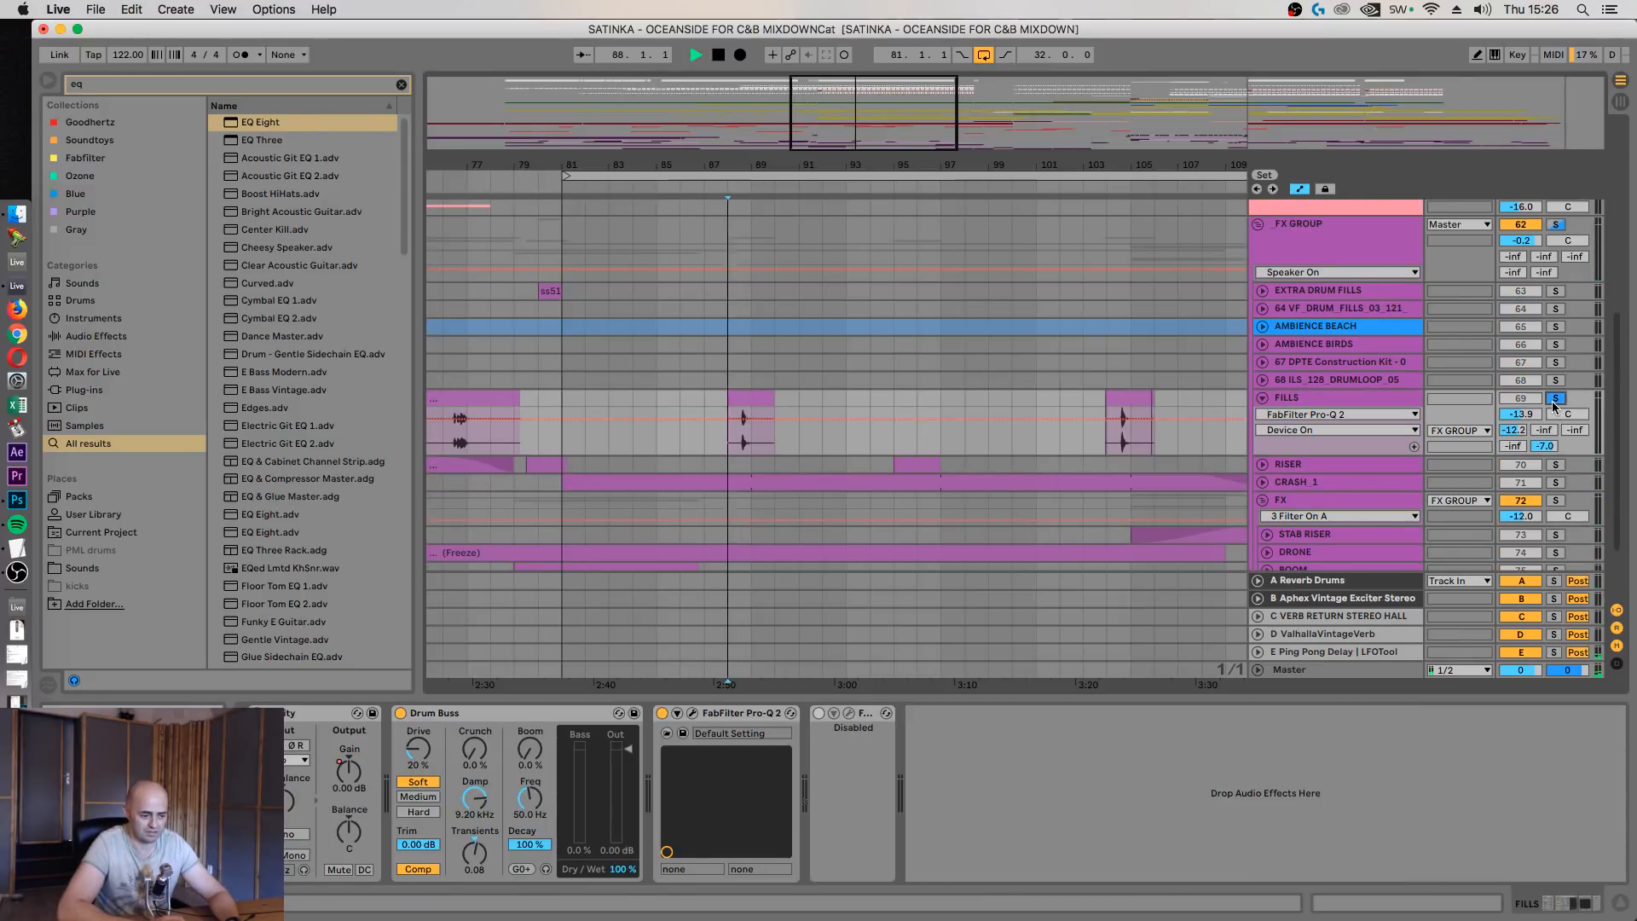
{"action": "key", "text": "space"}
{"action": "key", "text": "space"}
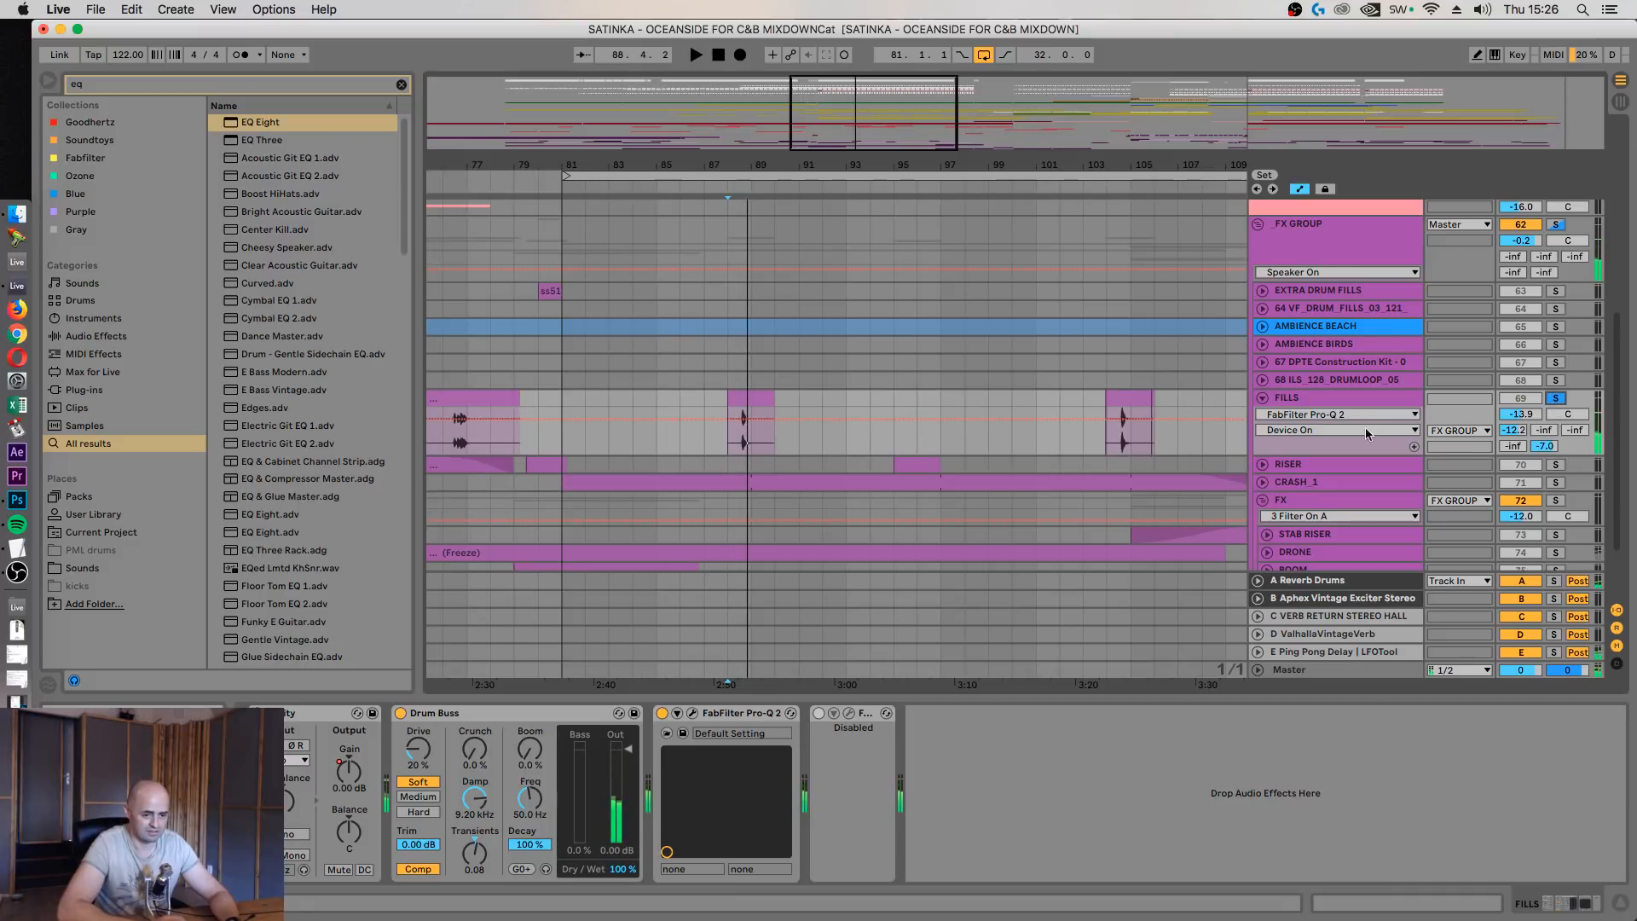
Lower the FILLS track's volume to -23.0 dB, audition it, and open its FabFilter Pro-Q 2 equalizer
{"action": "left_click", "coordinate": [1521, 415]}
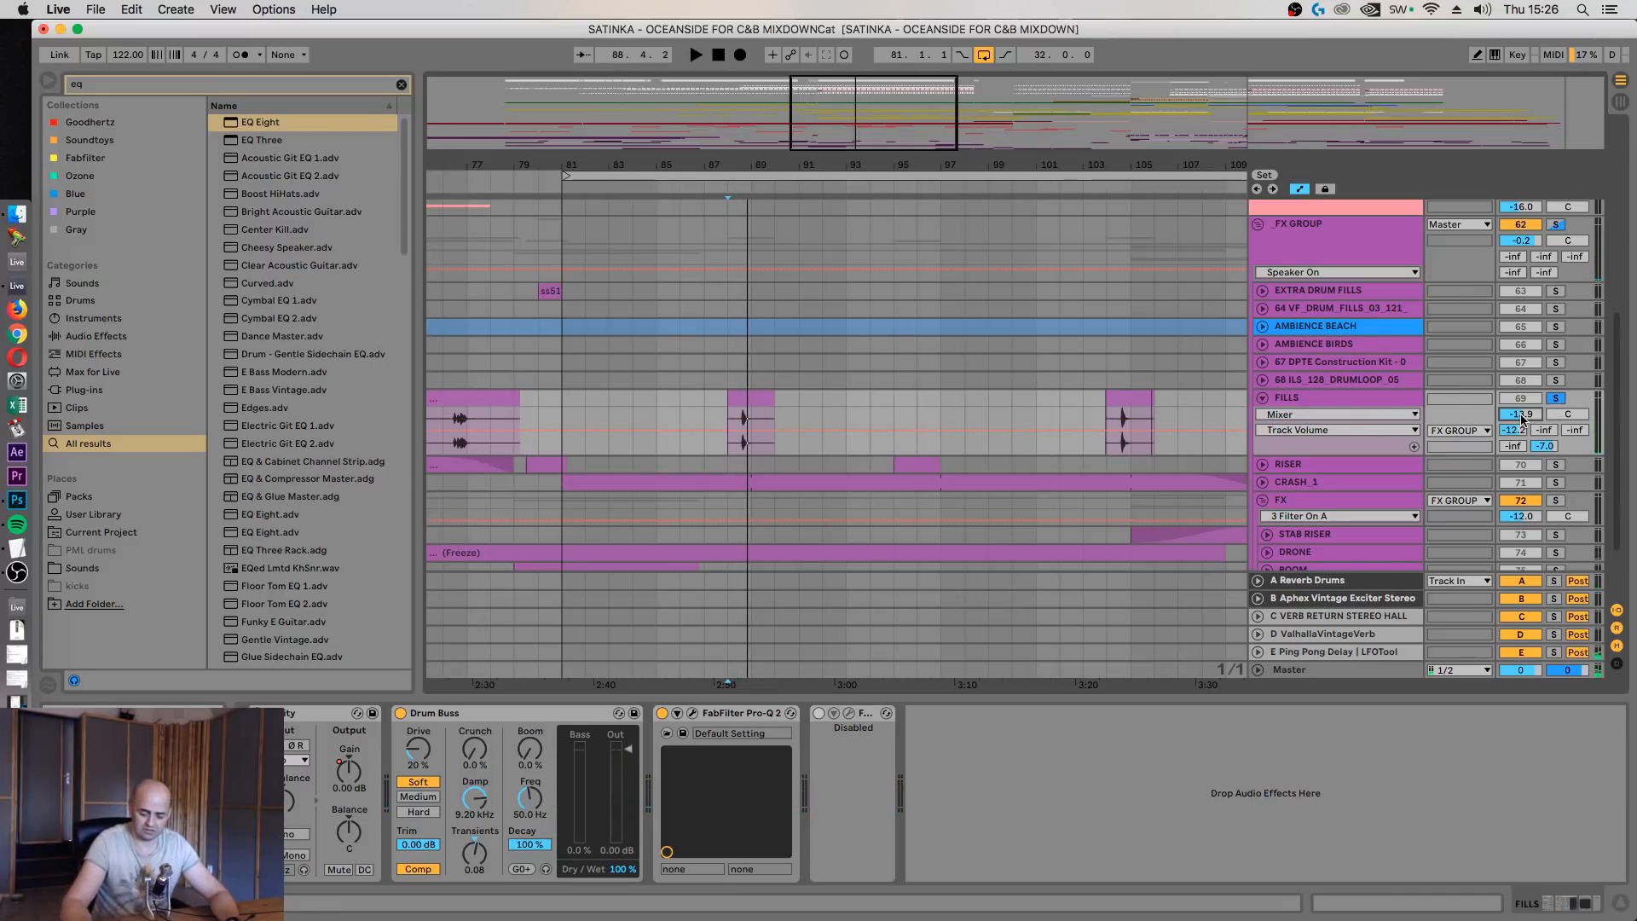
{"action": "key", "text": "space"}
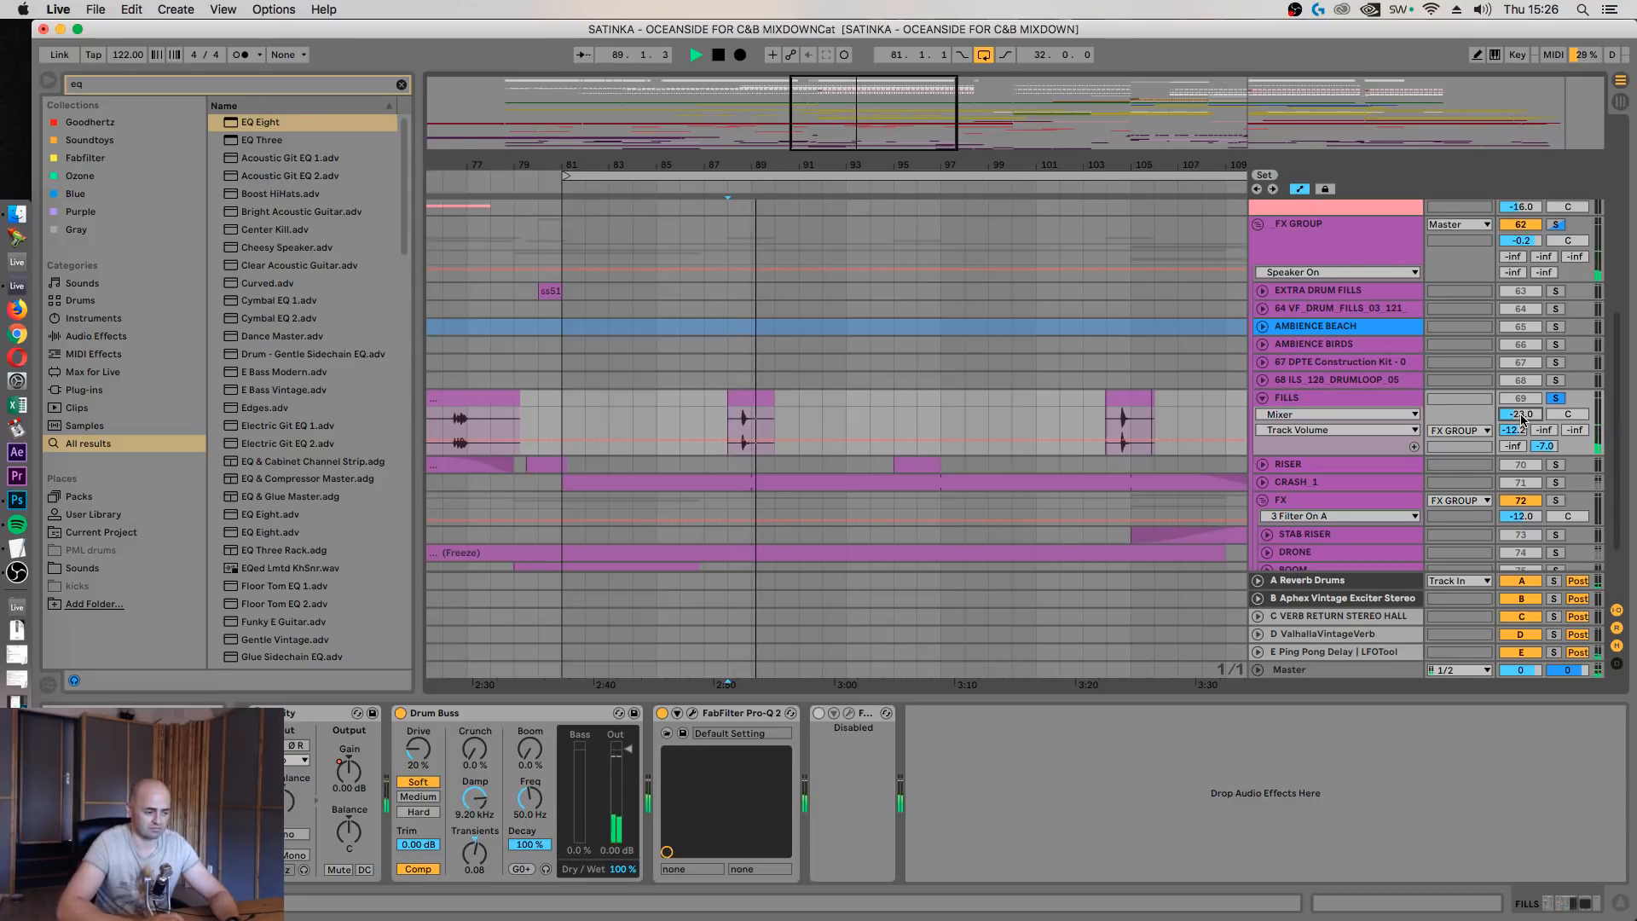
{"action": "left_click", "coordinate": [693, 715]}
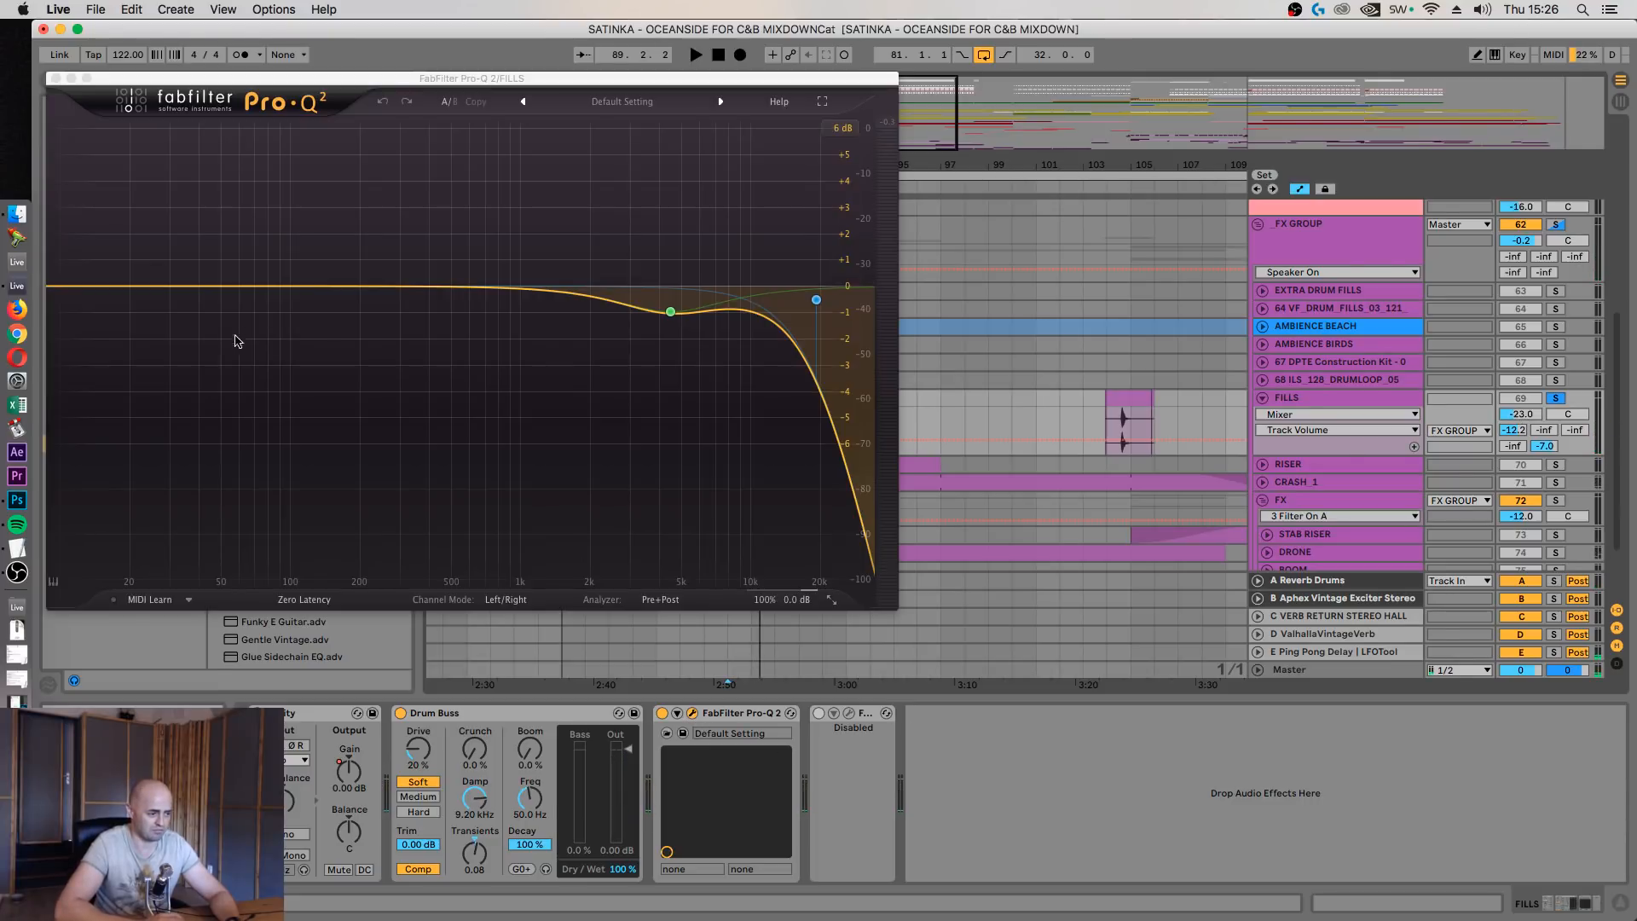
Add a low cut in the FILLS track's Pro-Q 2, bring the high cut down to about 3 kHz, and close the equalizer
{"action": "left_click_drag", "start_coordinate": [103, 412], "coordinate": [272, 407]}
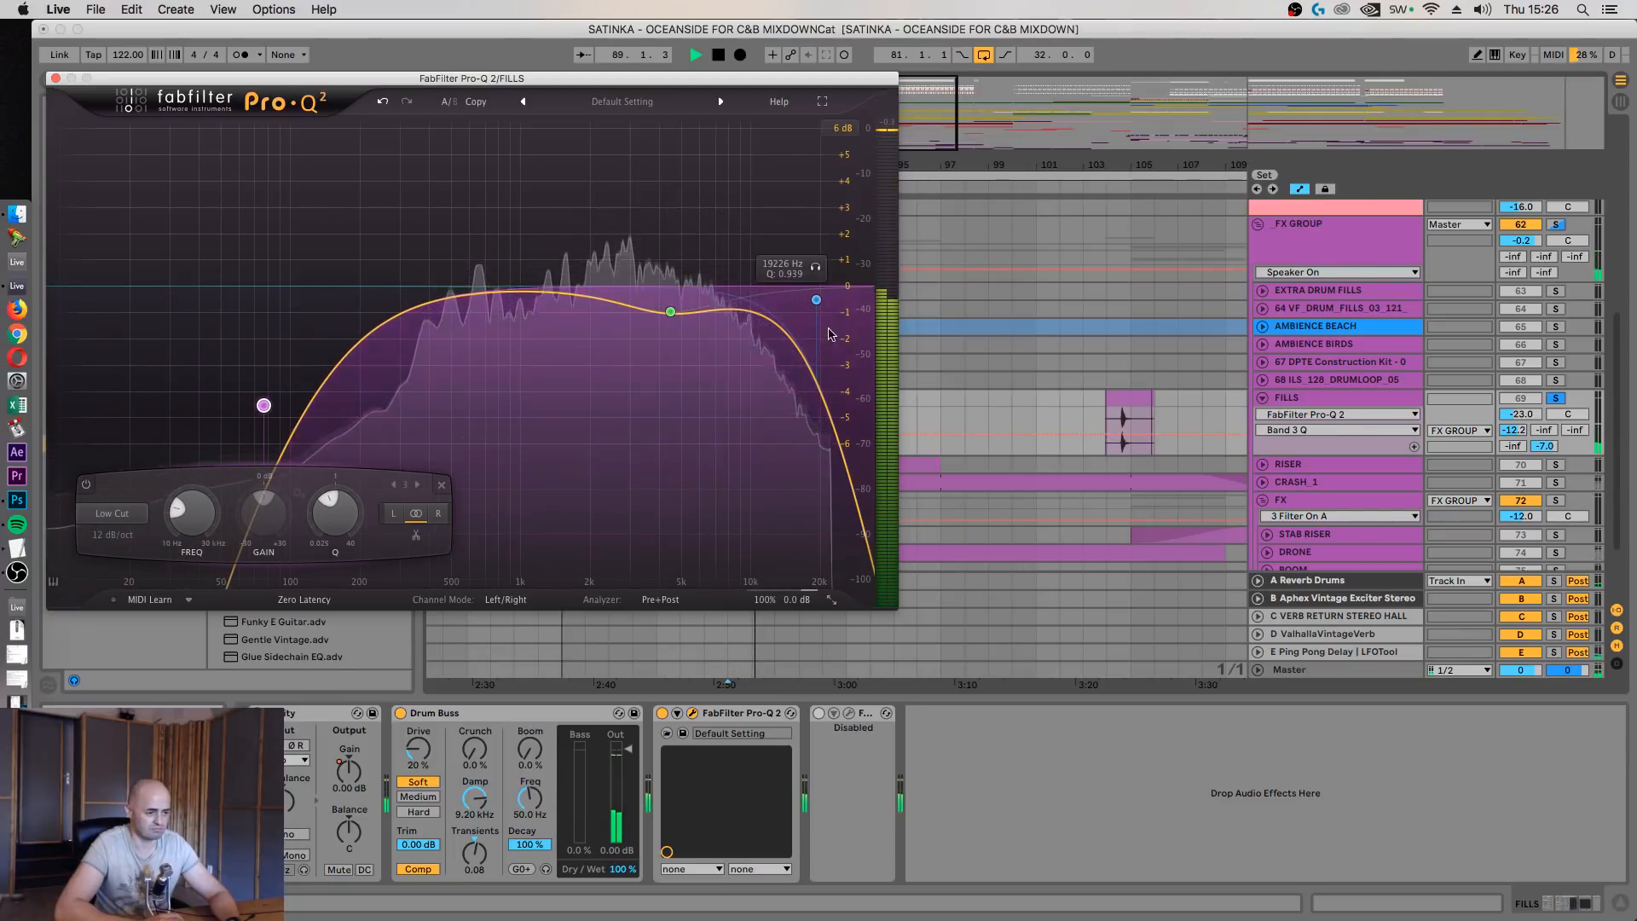
{"action": "left_click_drag", "start_coordinate": [817, 301], "coordinate": [628, 334]}
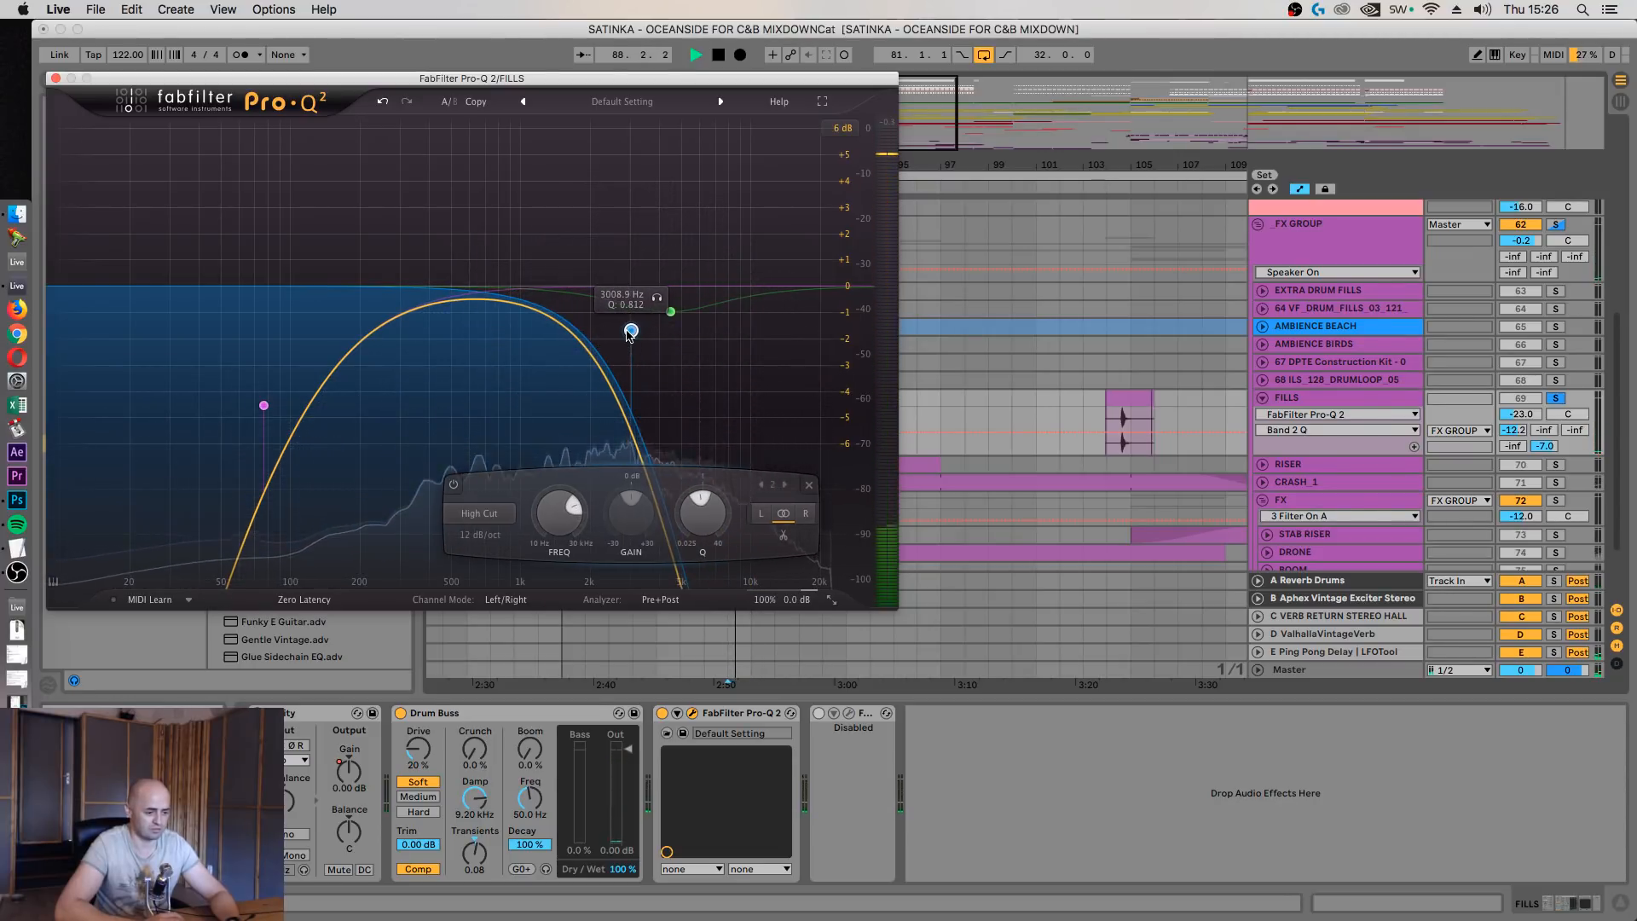
{"action": "key", "text": "space"}
{"action": "key", "text": "space"}
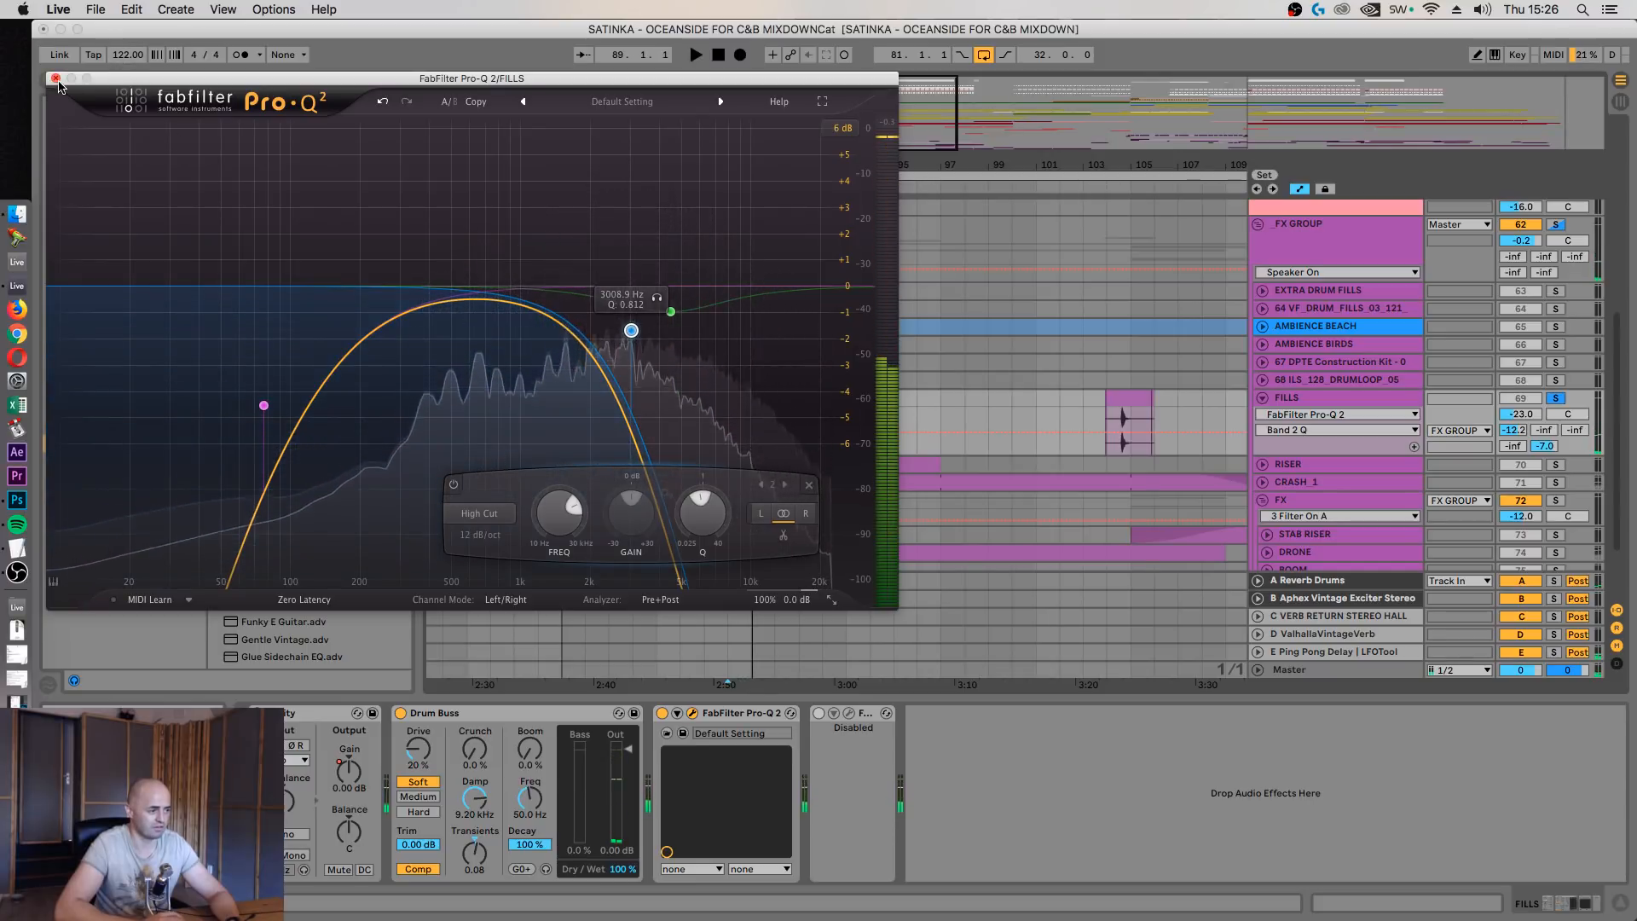
{"action": "key", "text": "super+w"}
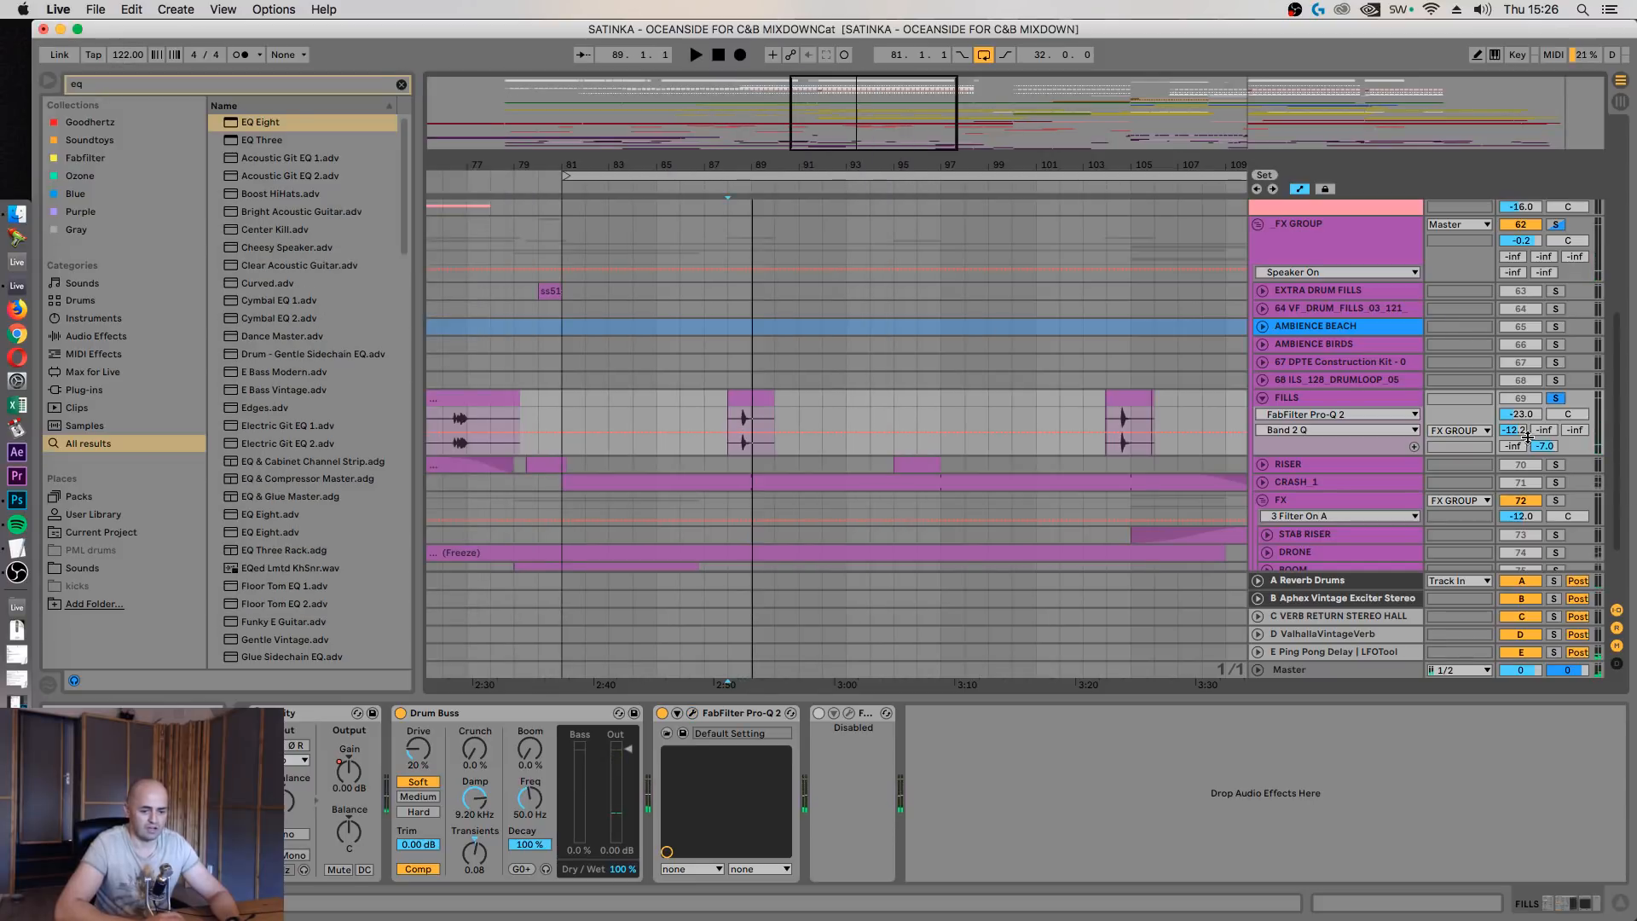
Fold the FILLS track, open the Master track's PuigTec MEQ5 during playback, and unsolo FILLS
{"action": "left_click", "coordinate": [1263, 397]}
{"action": "left_click", "coordinate": [1290, 669]}
{"action": "key", "text": "space"}
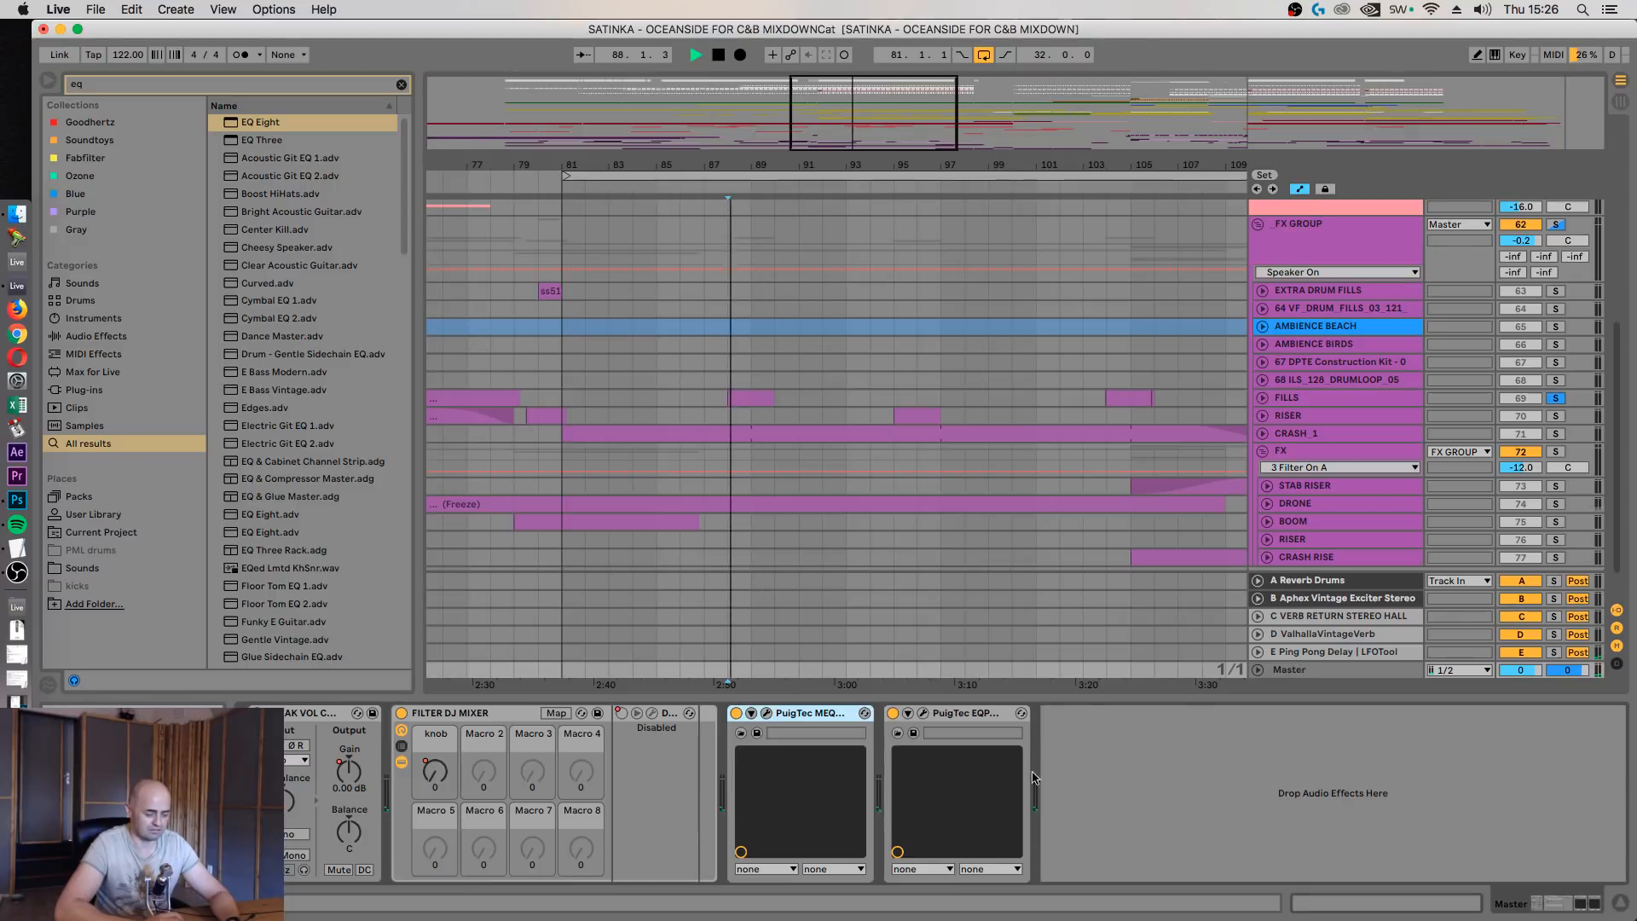
{"action": "left_click", "coordinate": [767, 713]}
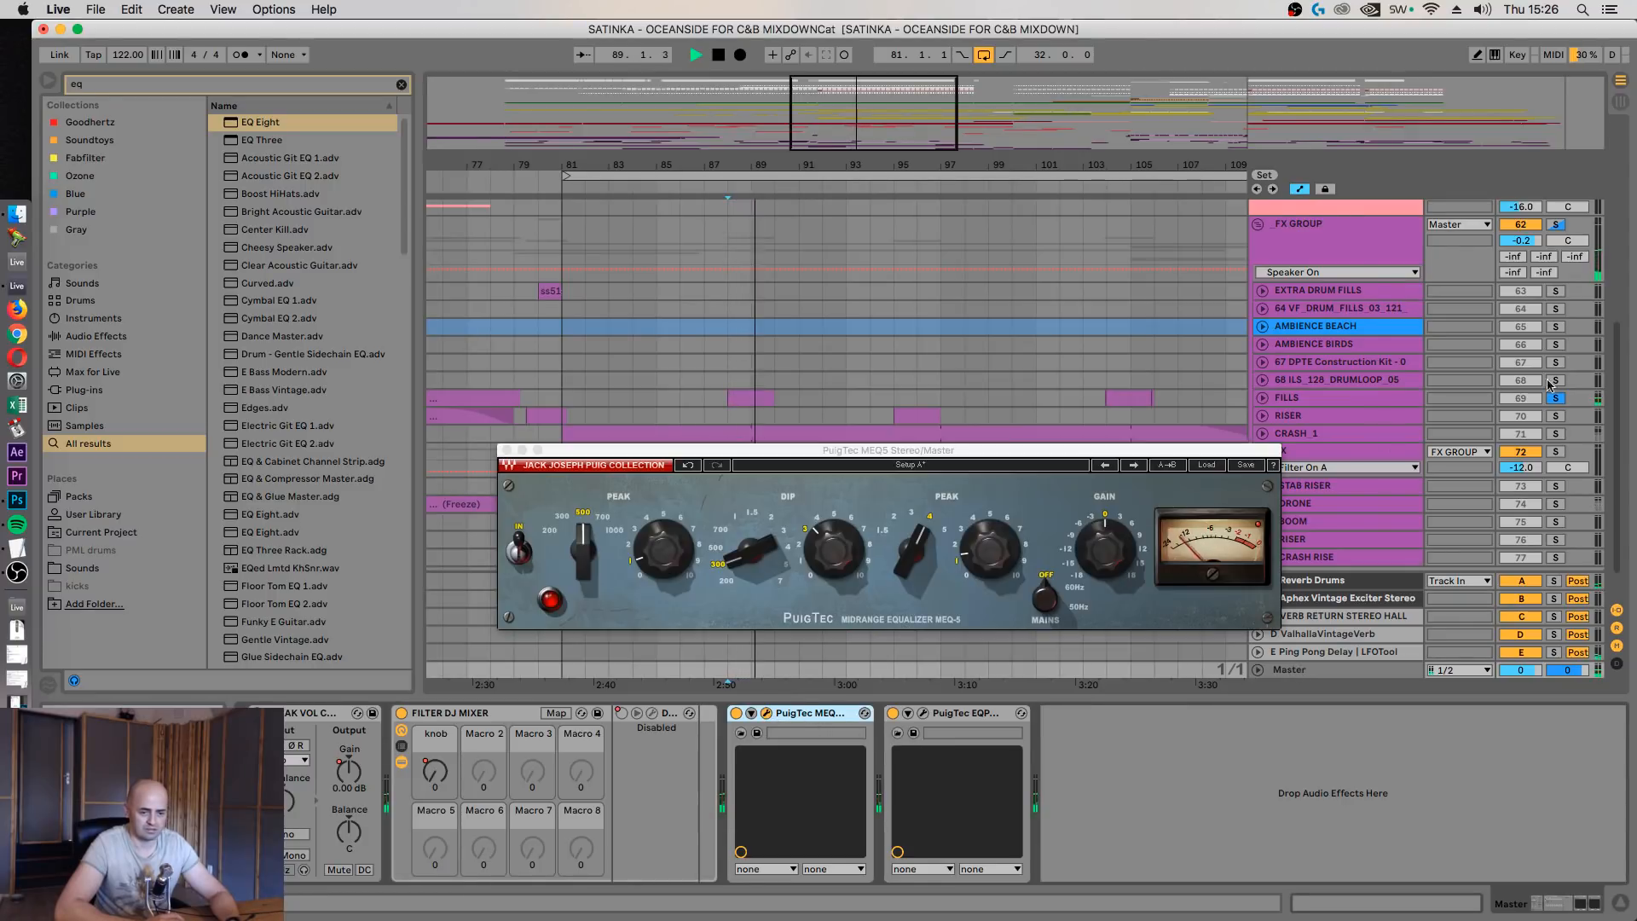
{"action": "left_click", "coordinate": [1557, 399]}
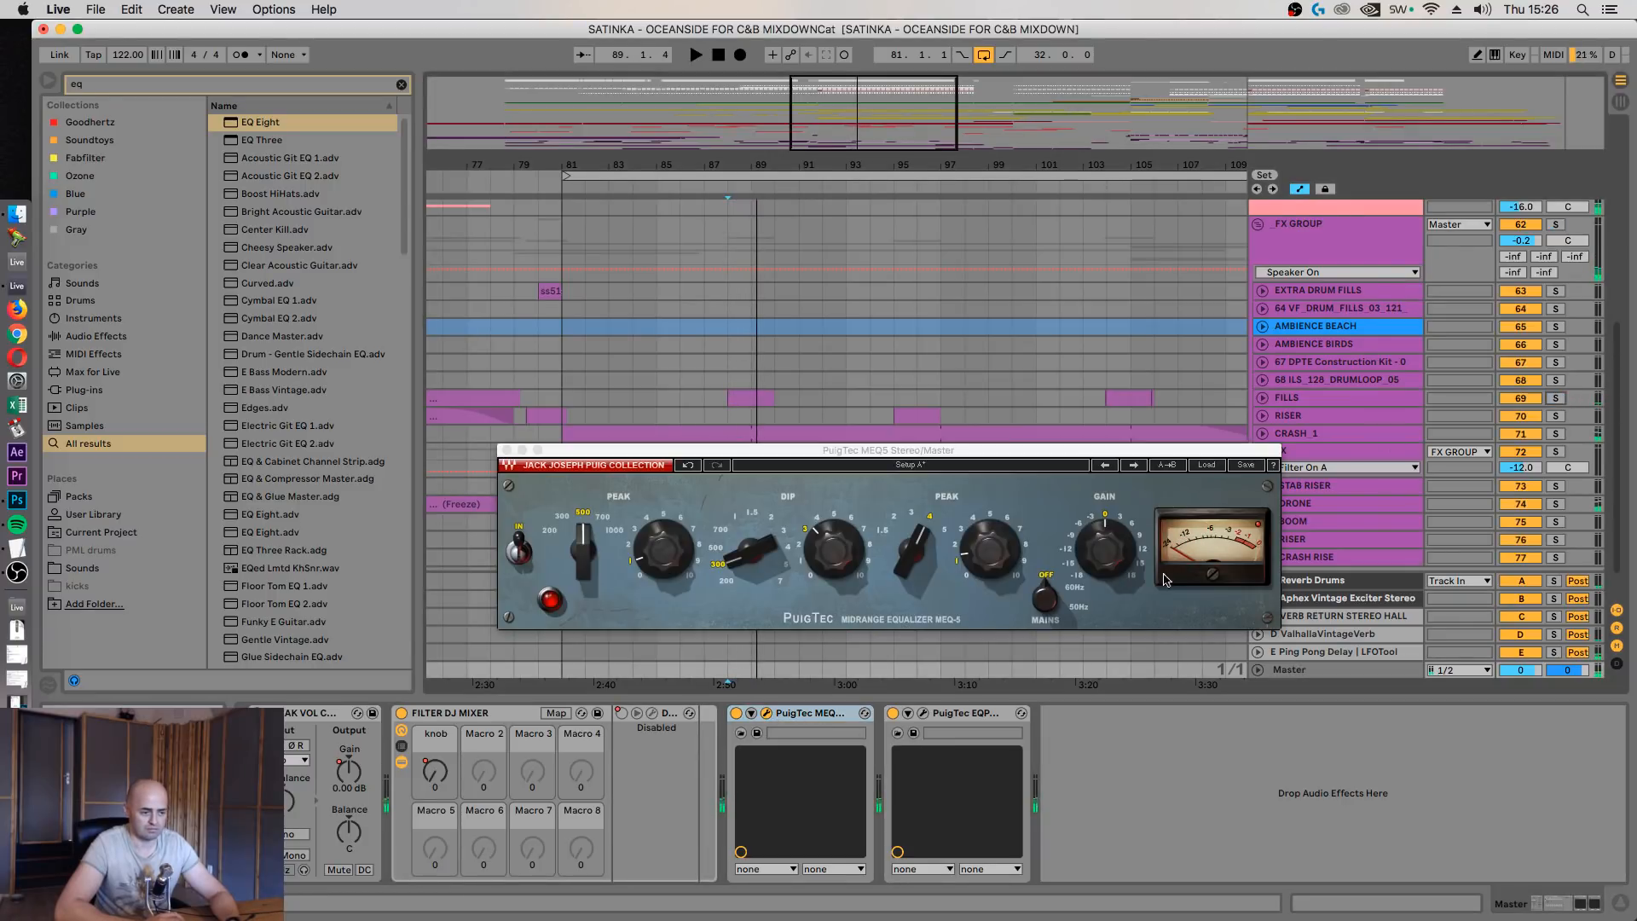
Open the Master track's PuigTec EQP1A alongside the MEQ5 and play the full mix from bar 81
{"action": "left_click", "coordinate": [560, 379]}
{"action": "left_click", "coordinate": [1353, 672]}
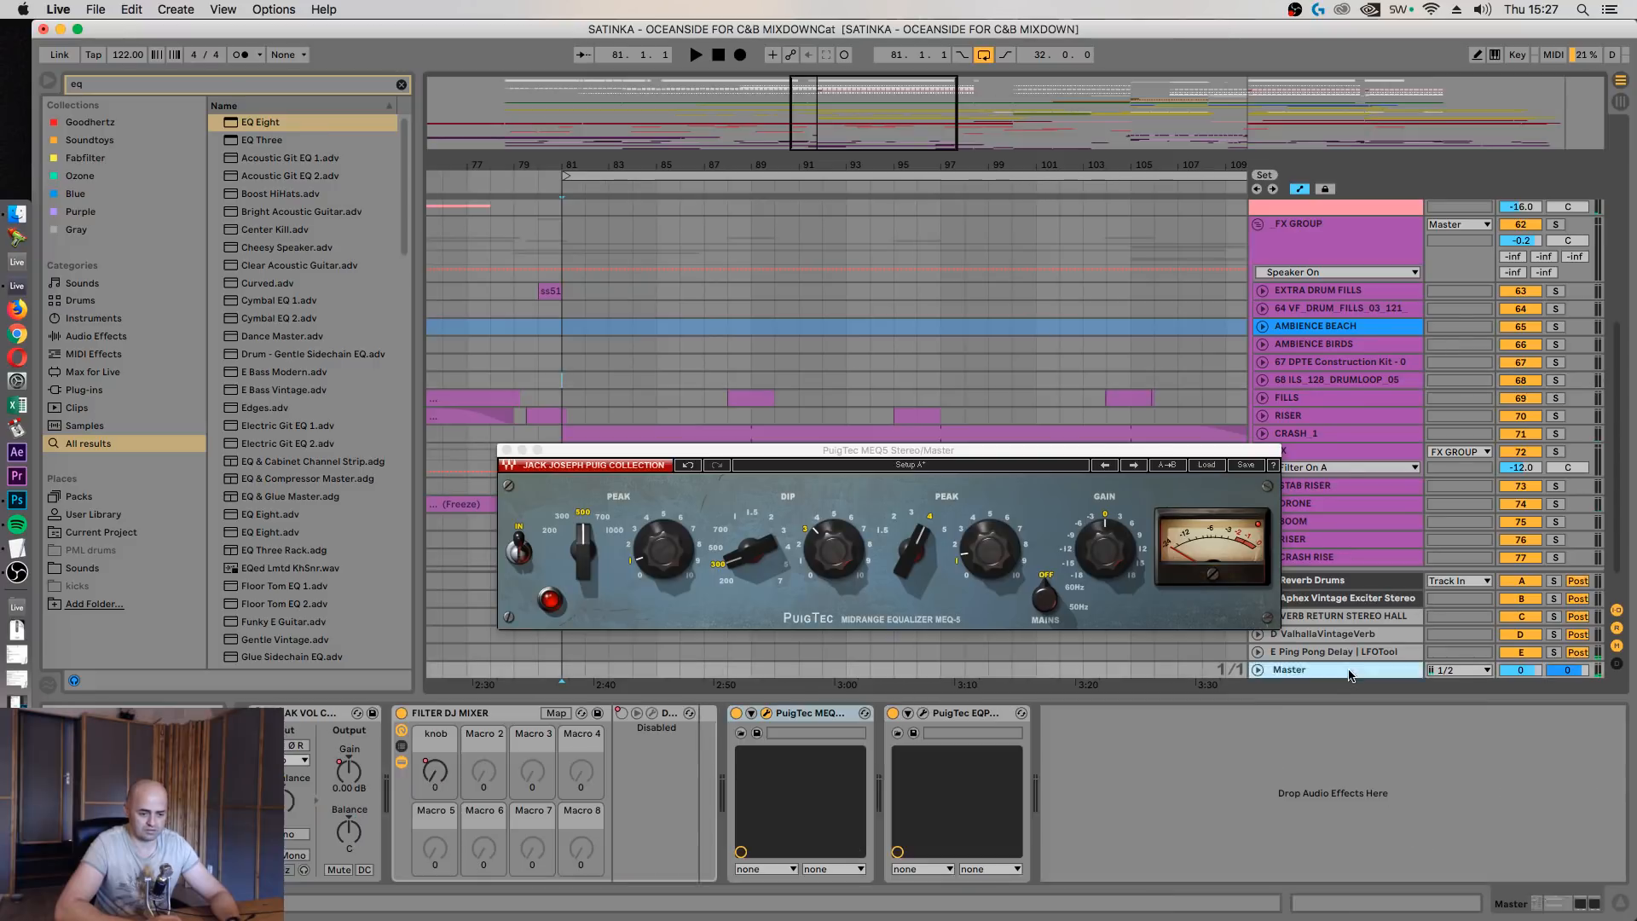
{"action": "left_click", "coordinate": [922, 716]}
{"action": "key", "text": "space"}
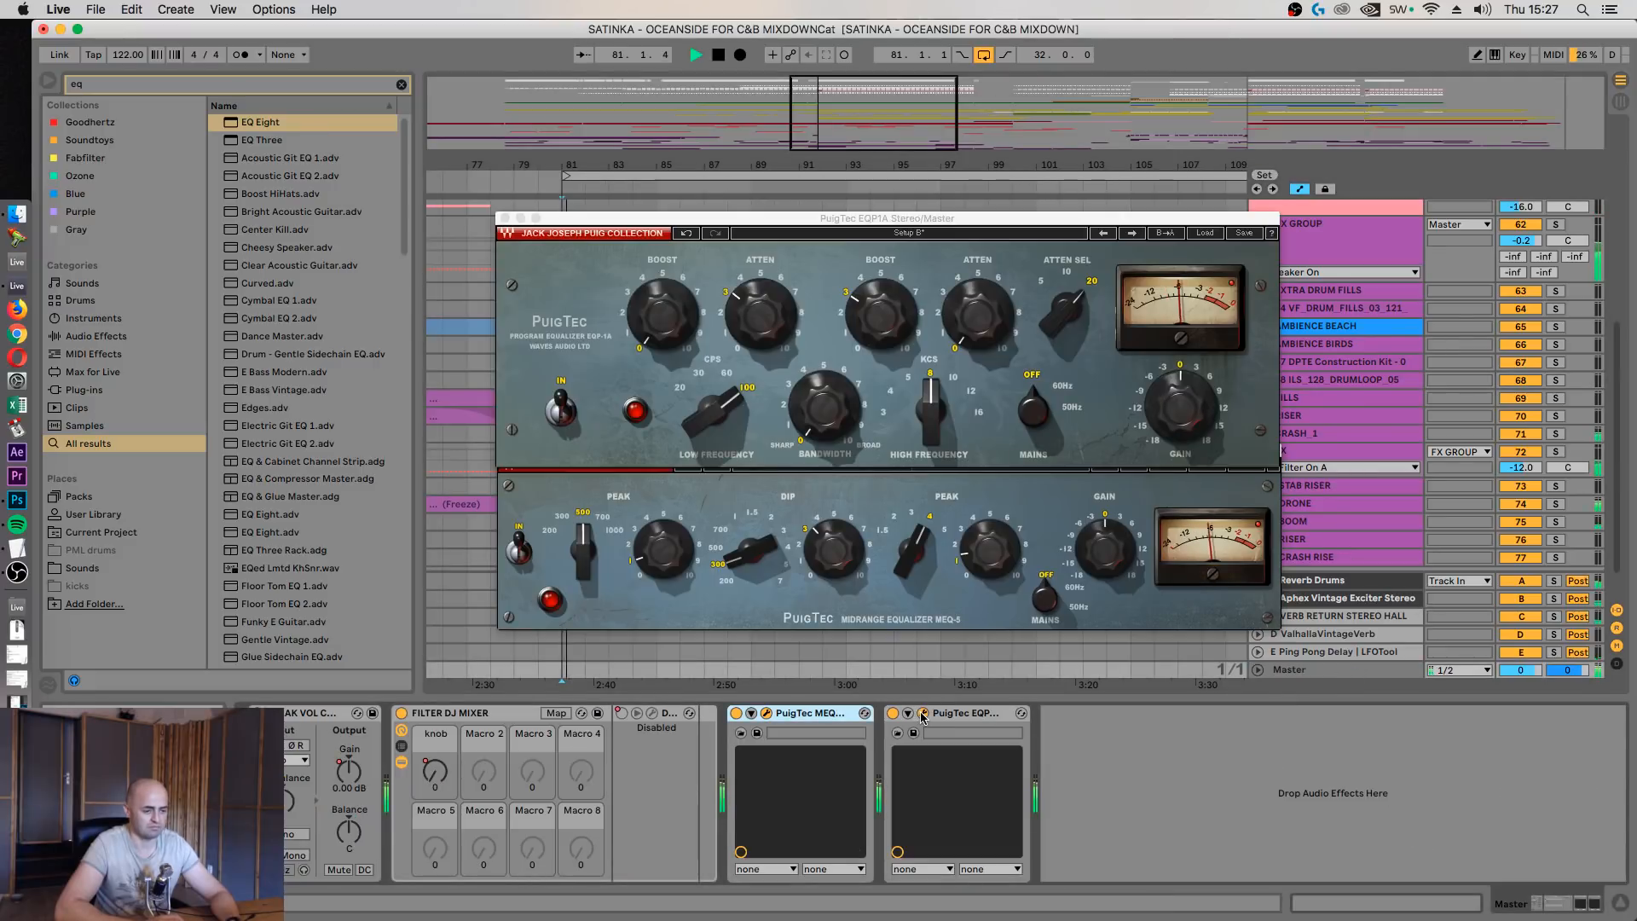
In key map mode, try keys 1 and 2 for the MEQ5's on/off switch and delete all existing key mappings
{"action": "key", "text": "super+k"}
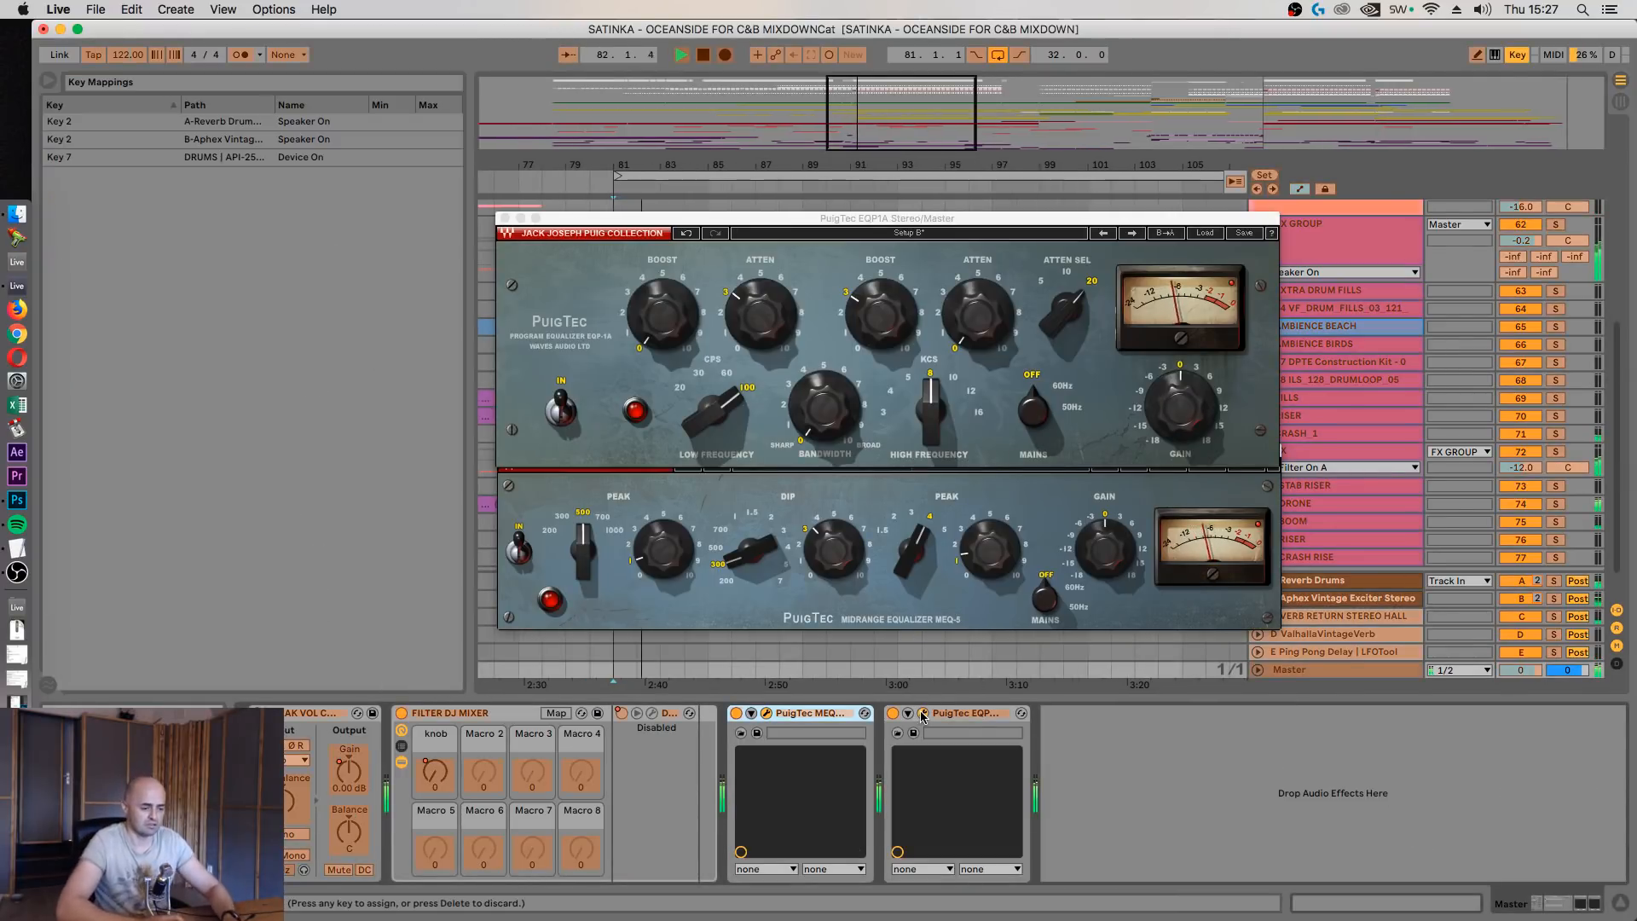
{"action": "left_click", "coordinate": [736, 714]}
{"action": "key", "text": "1"}
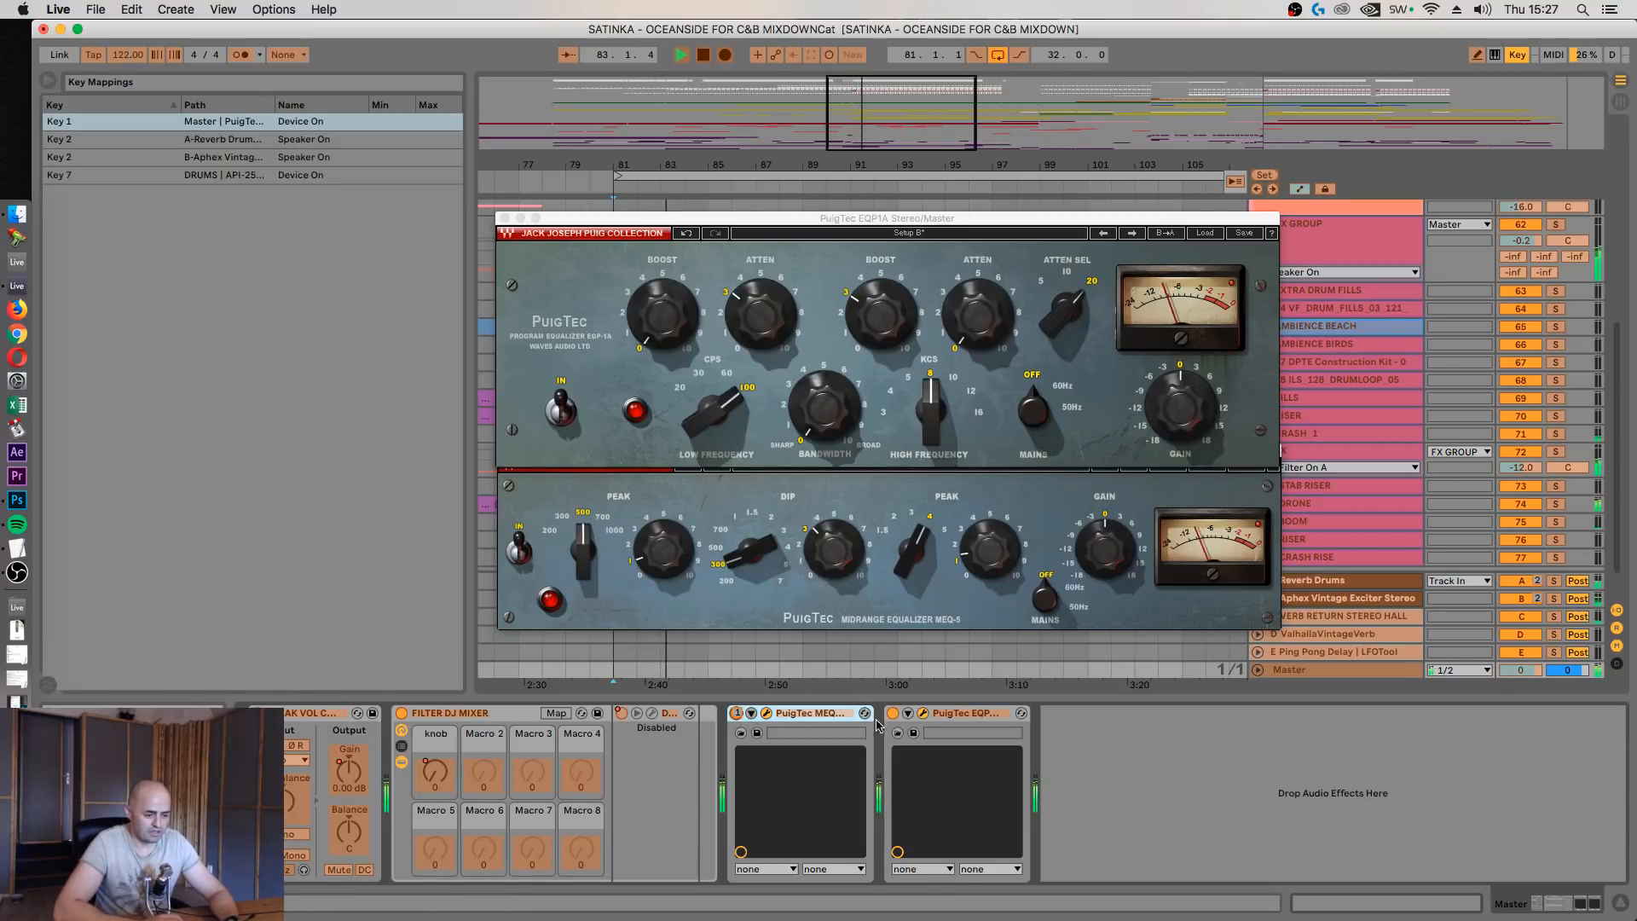
{"action": "key", "text": "2"}
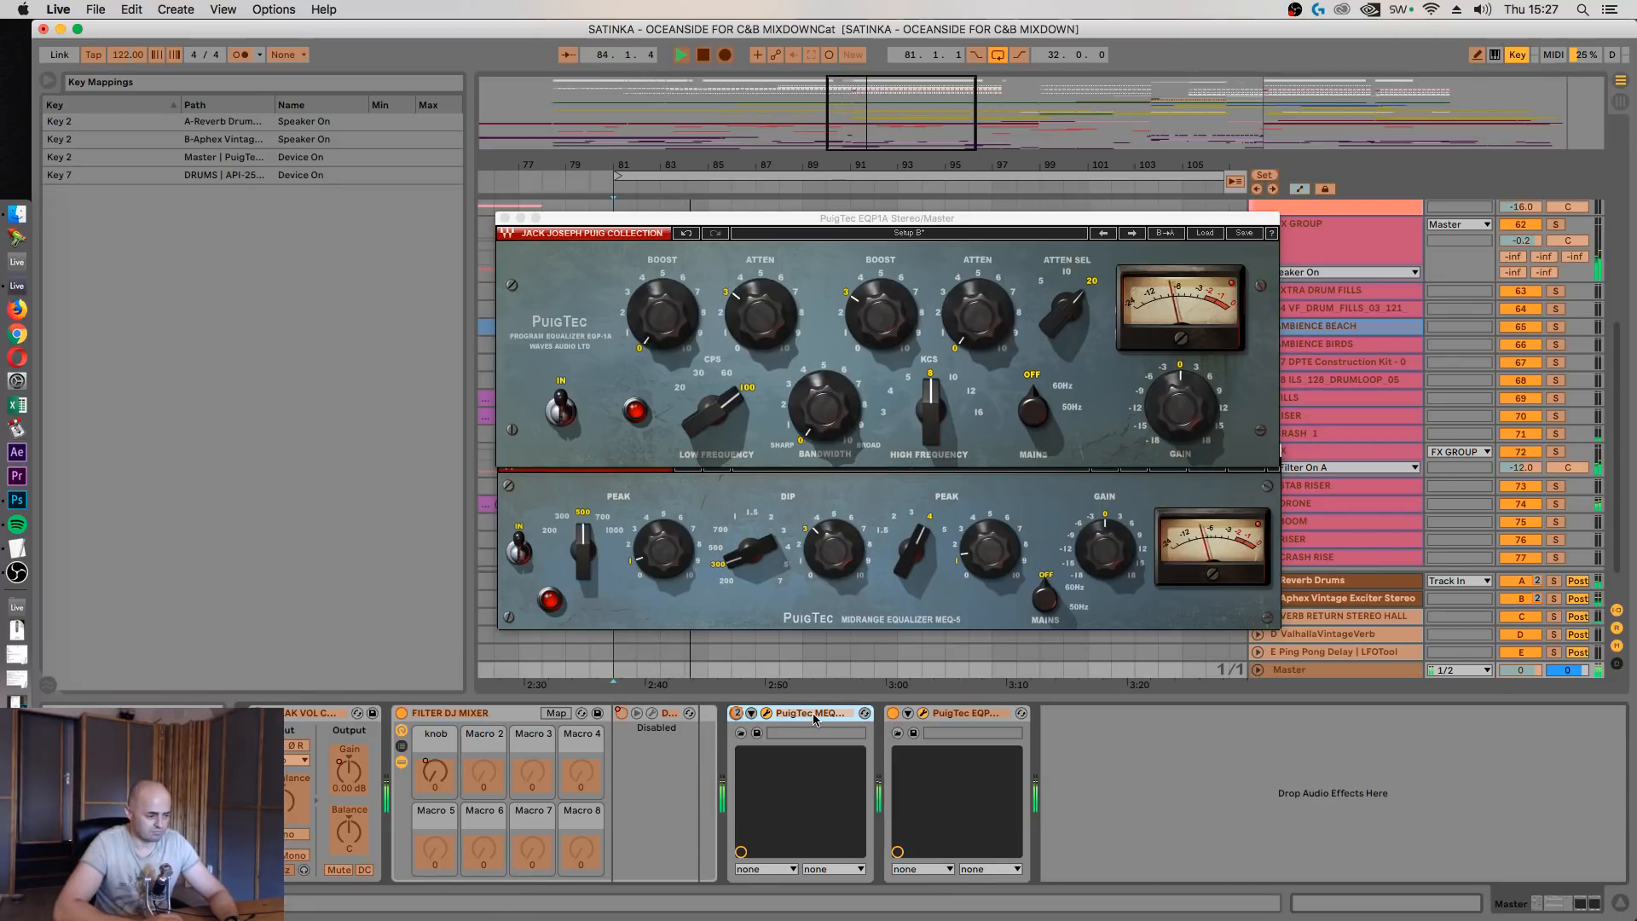
{"action": "left_click", "coordinate": [275, 209]}
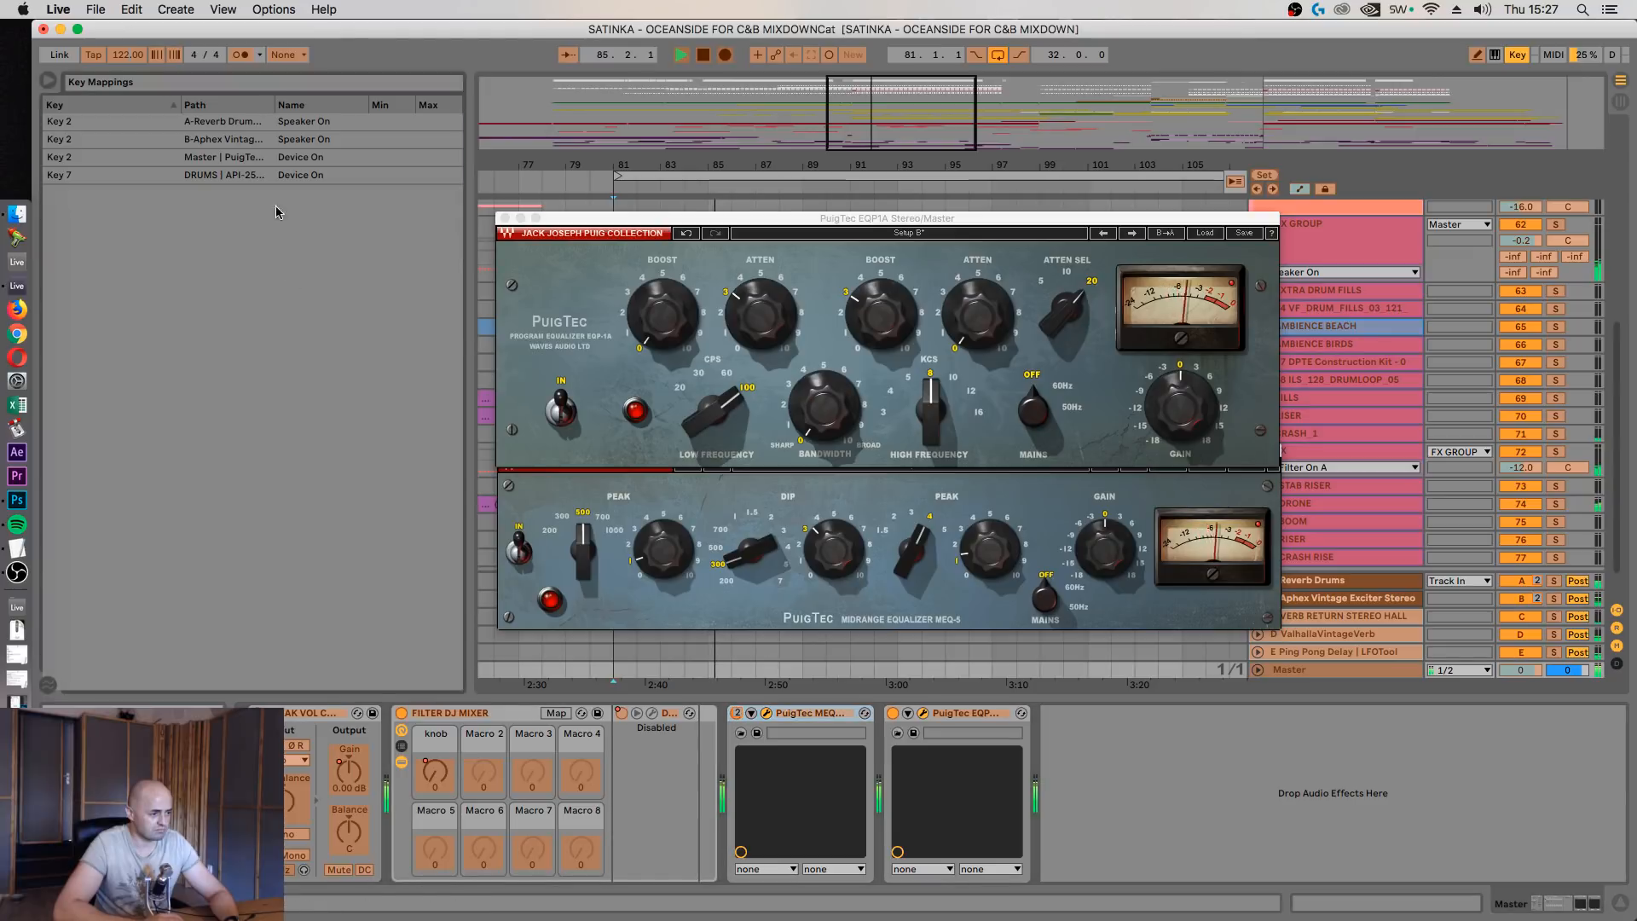
{"action": "key", "text": "super+a"}
{"action": "key", "text": "Delete"}
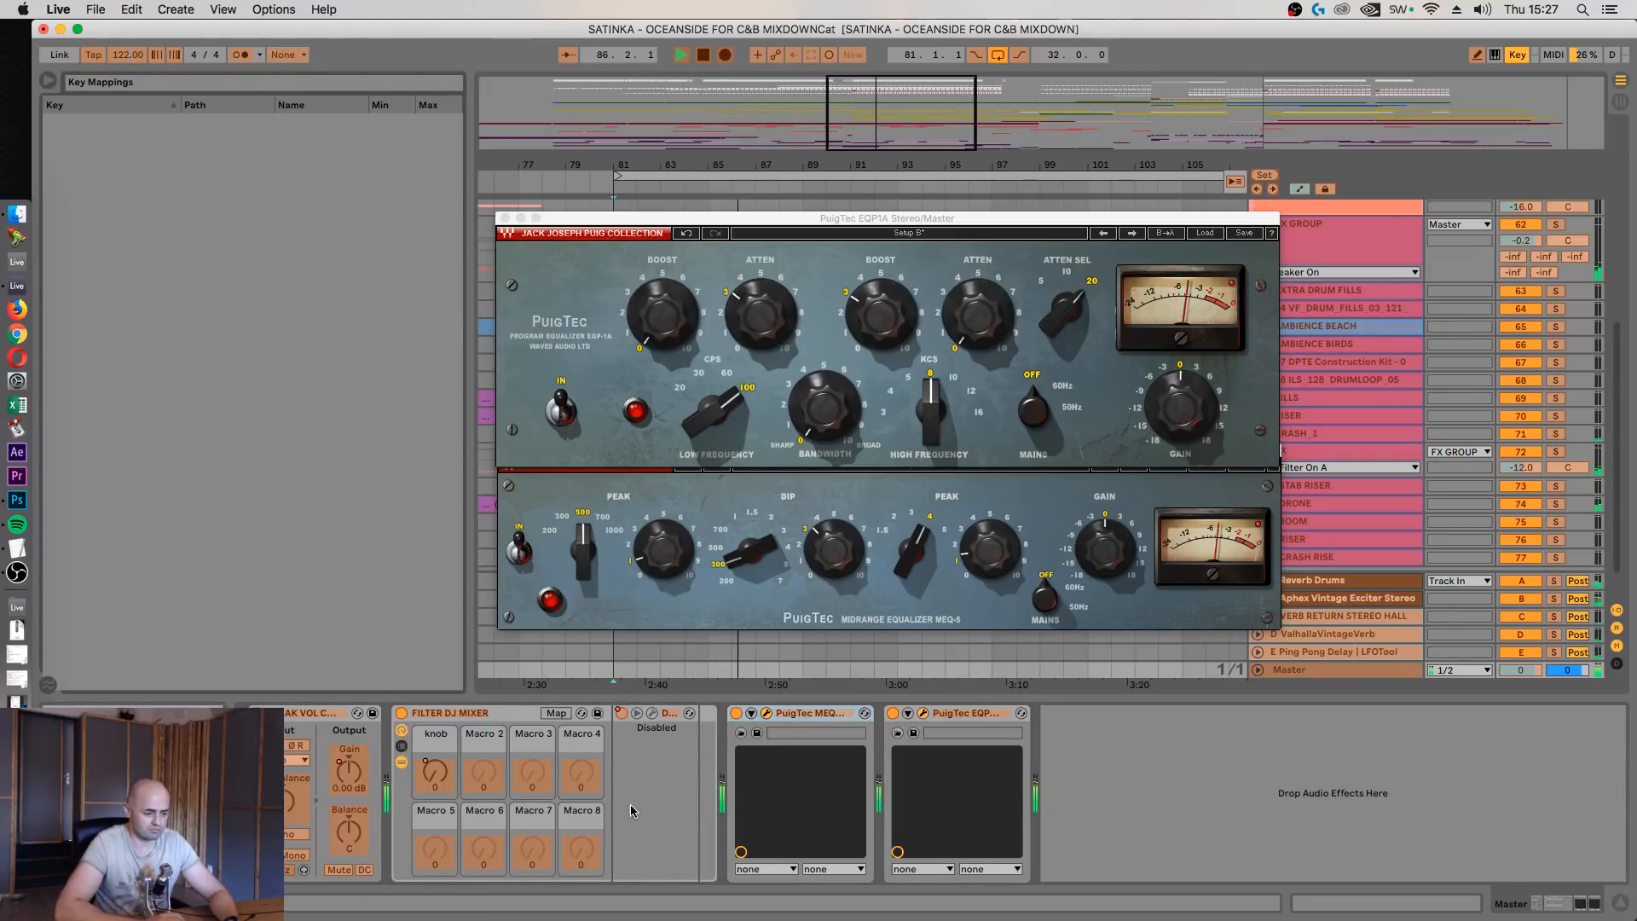
Map key 2 to the on/off switches of both PuigTec equalizers on the Master, and toggle them to compare during playback
{"action": "left_click", "coordinate": [736, 714]}
{"action": "key", "text": "2"}
{"action": "left_click", "coordinate": [893, 714]}
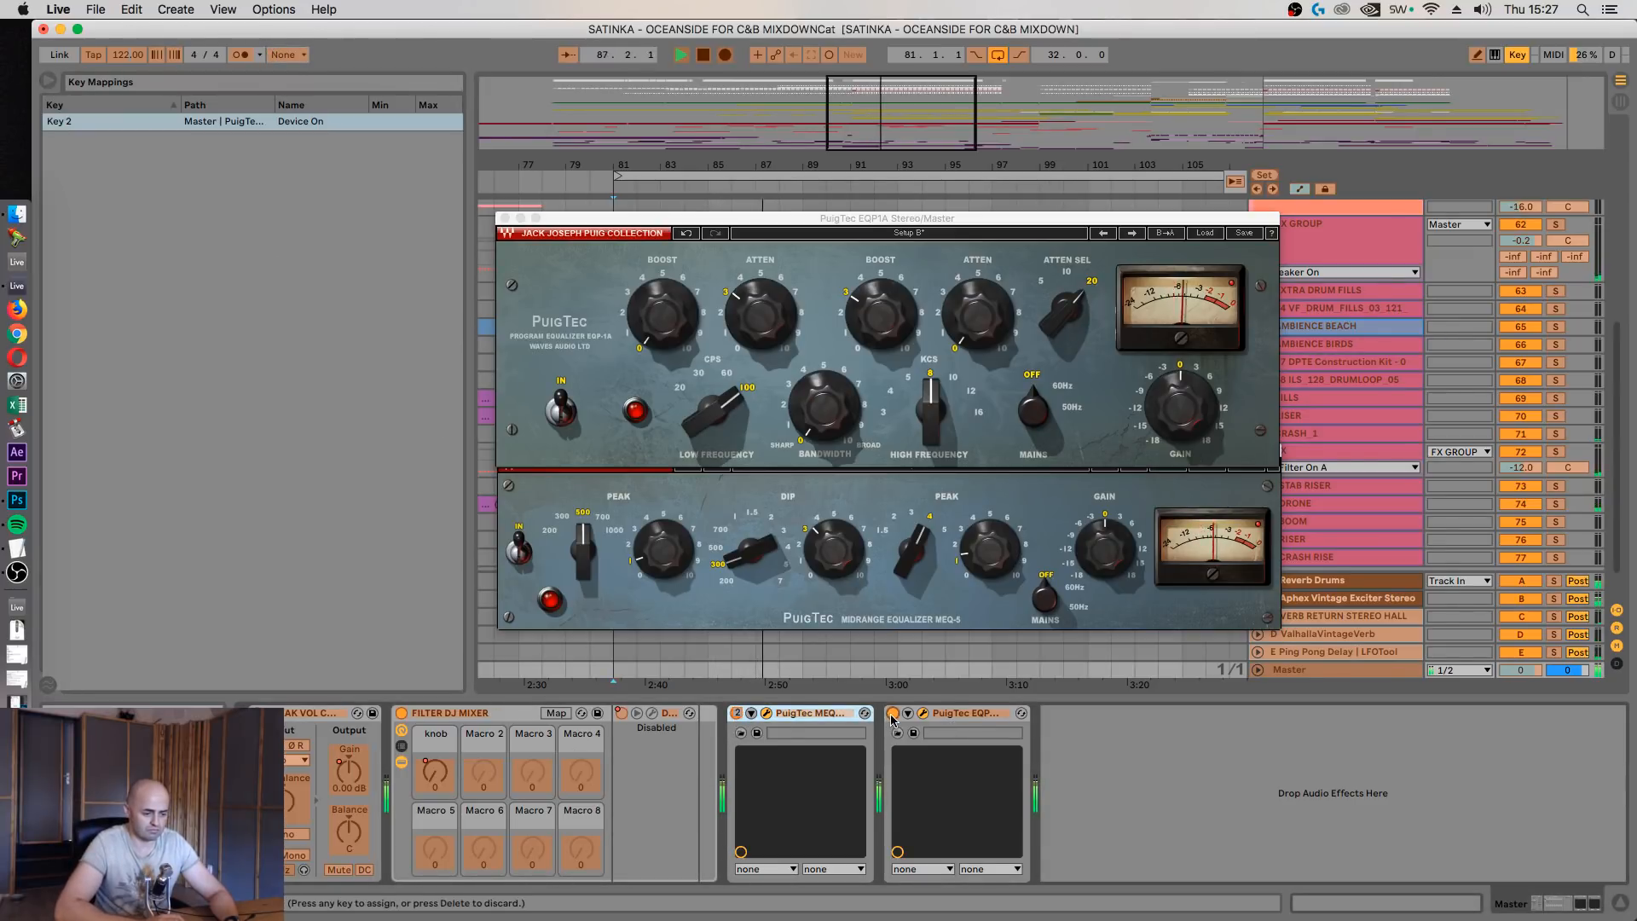
{"action": "key", "text": "2"}
{"action": "key", "text": "super+k"}
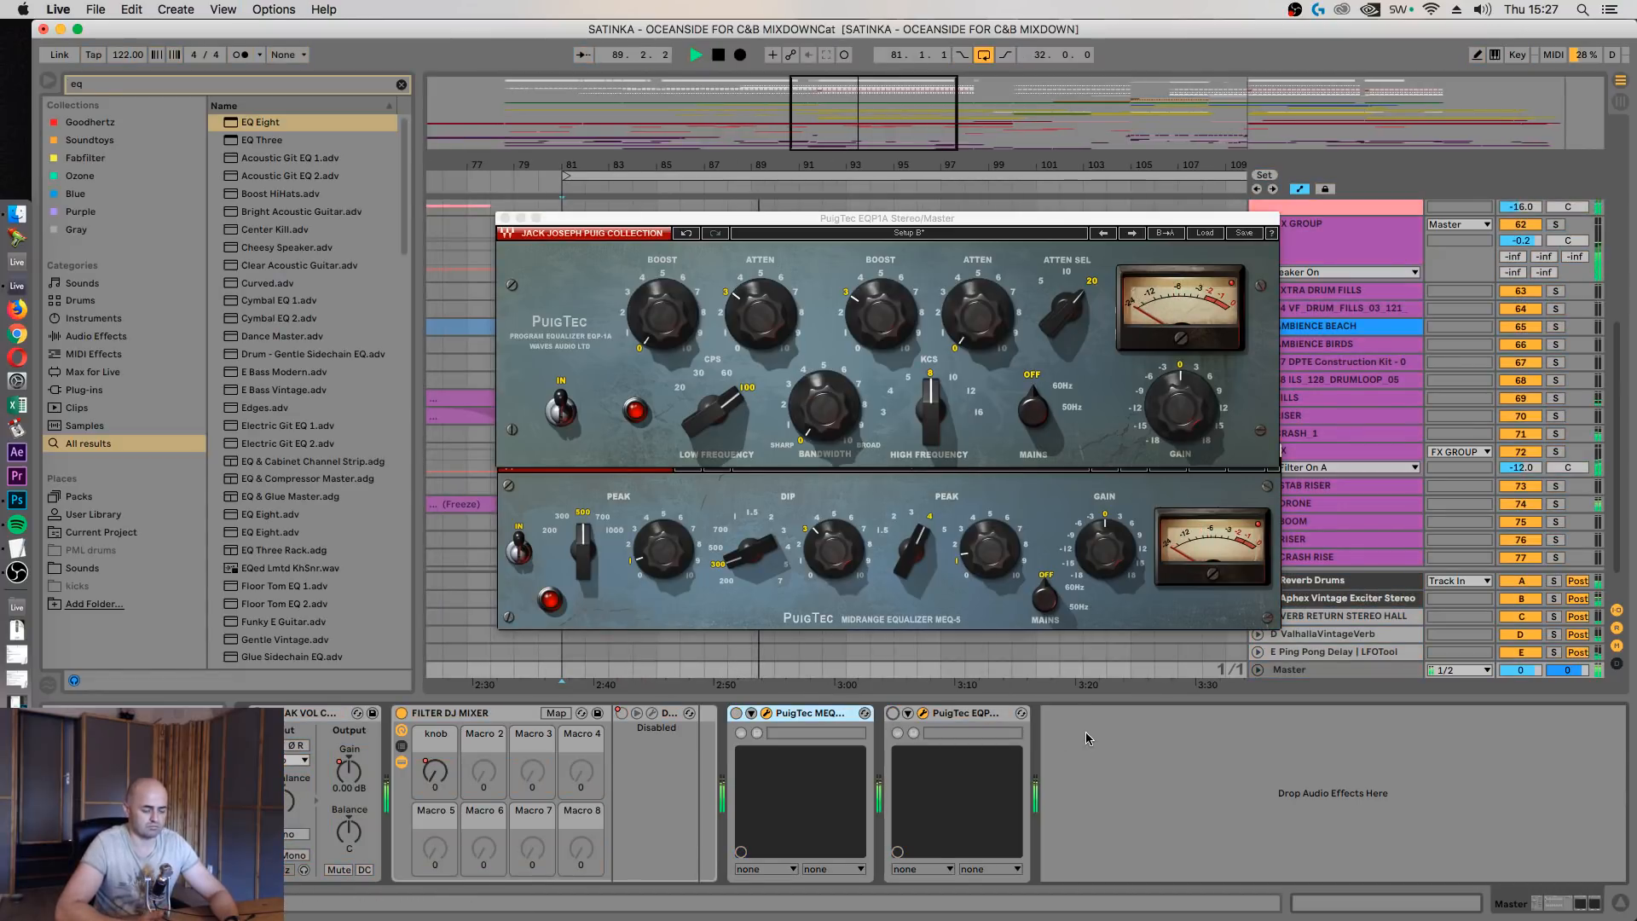
{"action": "key", "text": "2"}
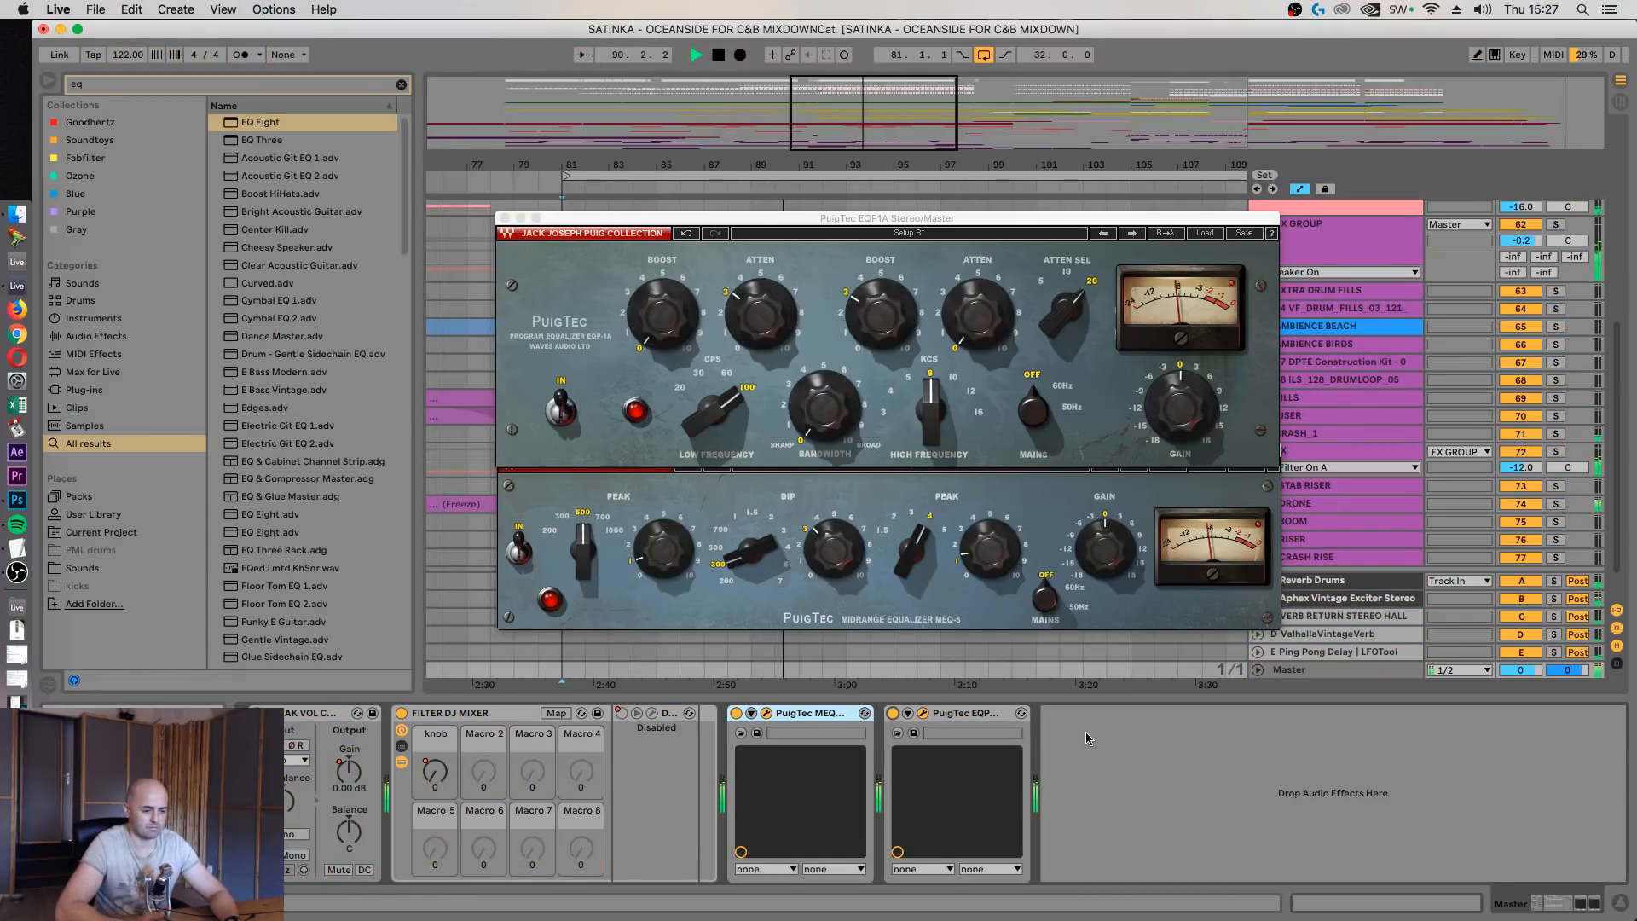
Stop playback and move the EQP1A and MEQ5 windows apart so both sit clear of the track controls
{"action": "scroll", "coordinate": [1350, 409], "scroll_direction": "up", "scroll_amount": 6}
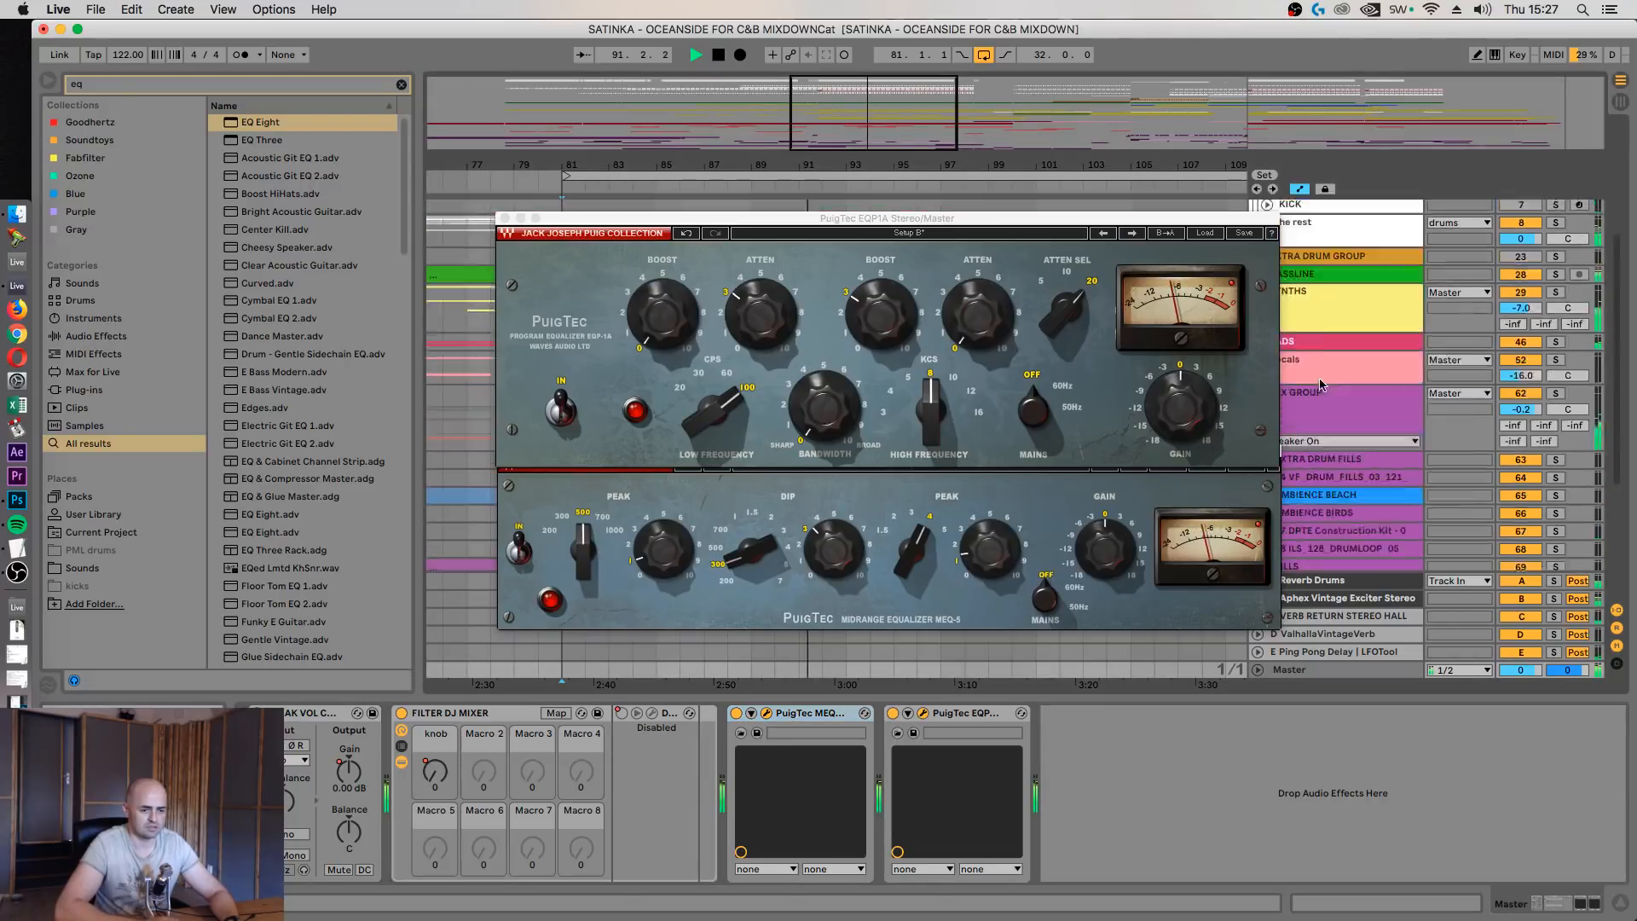
{"action": "key", "text": "space"}
{"action": "left_click_drag", "start_coordinate": [1172, 218], "coordinate": [1097, 203]}
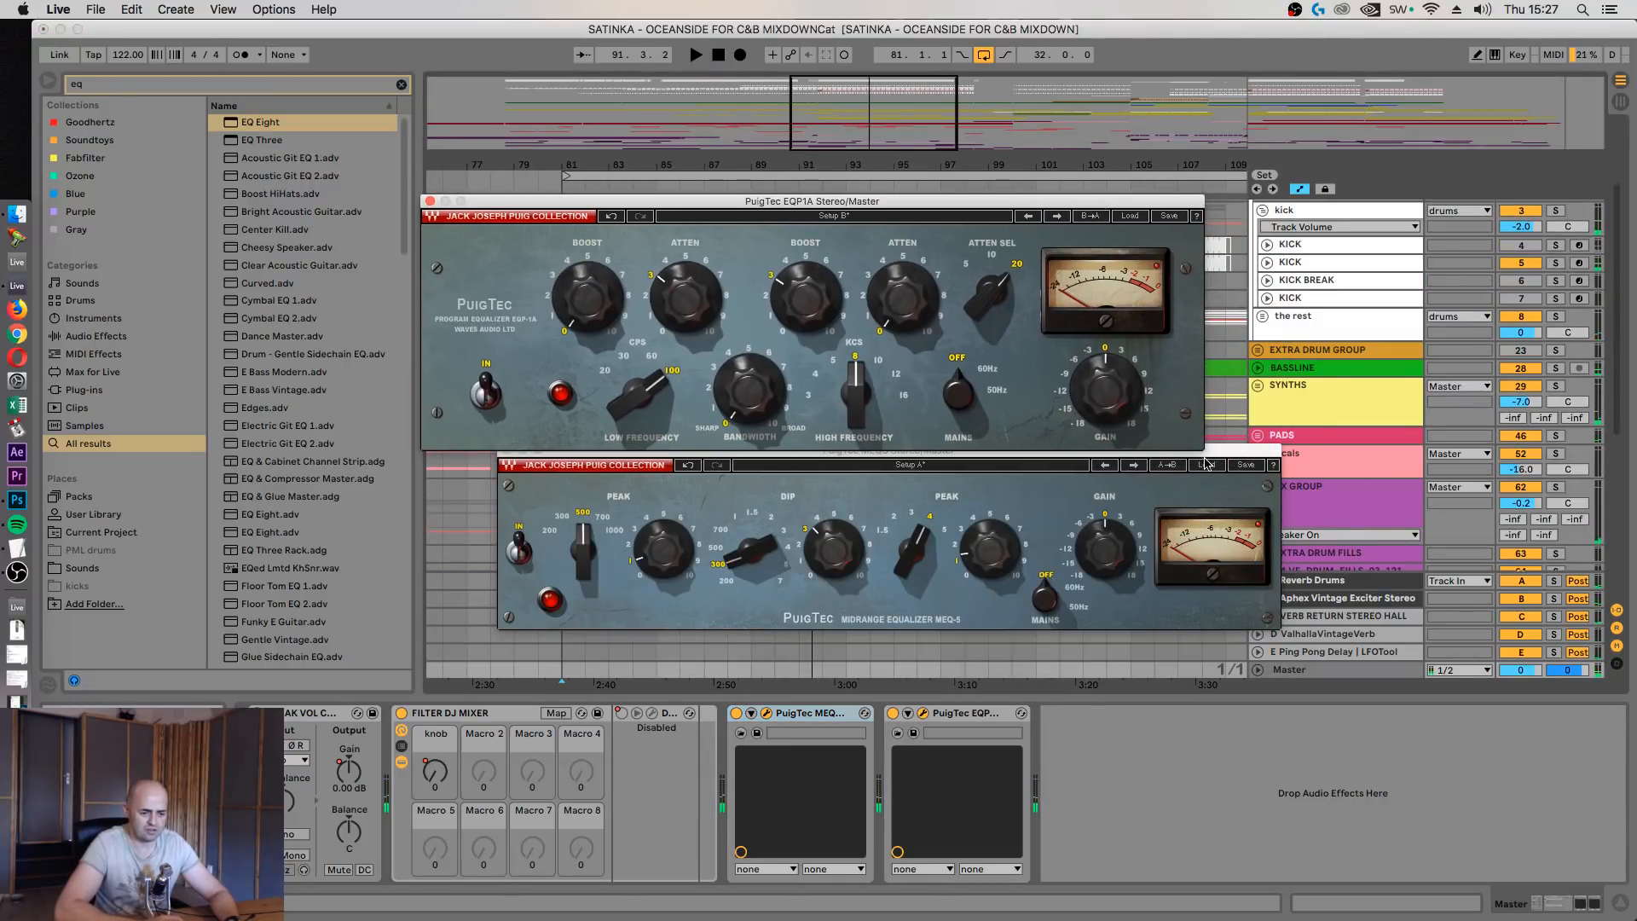
{"action": "left_click_drag", "start_coordinate": [1206, 460], "coordinate": [1106, 492]}
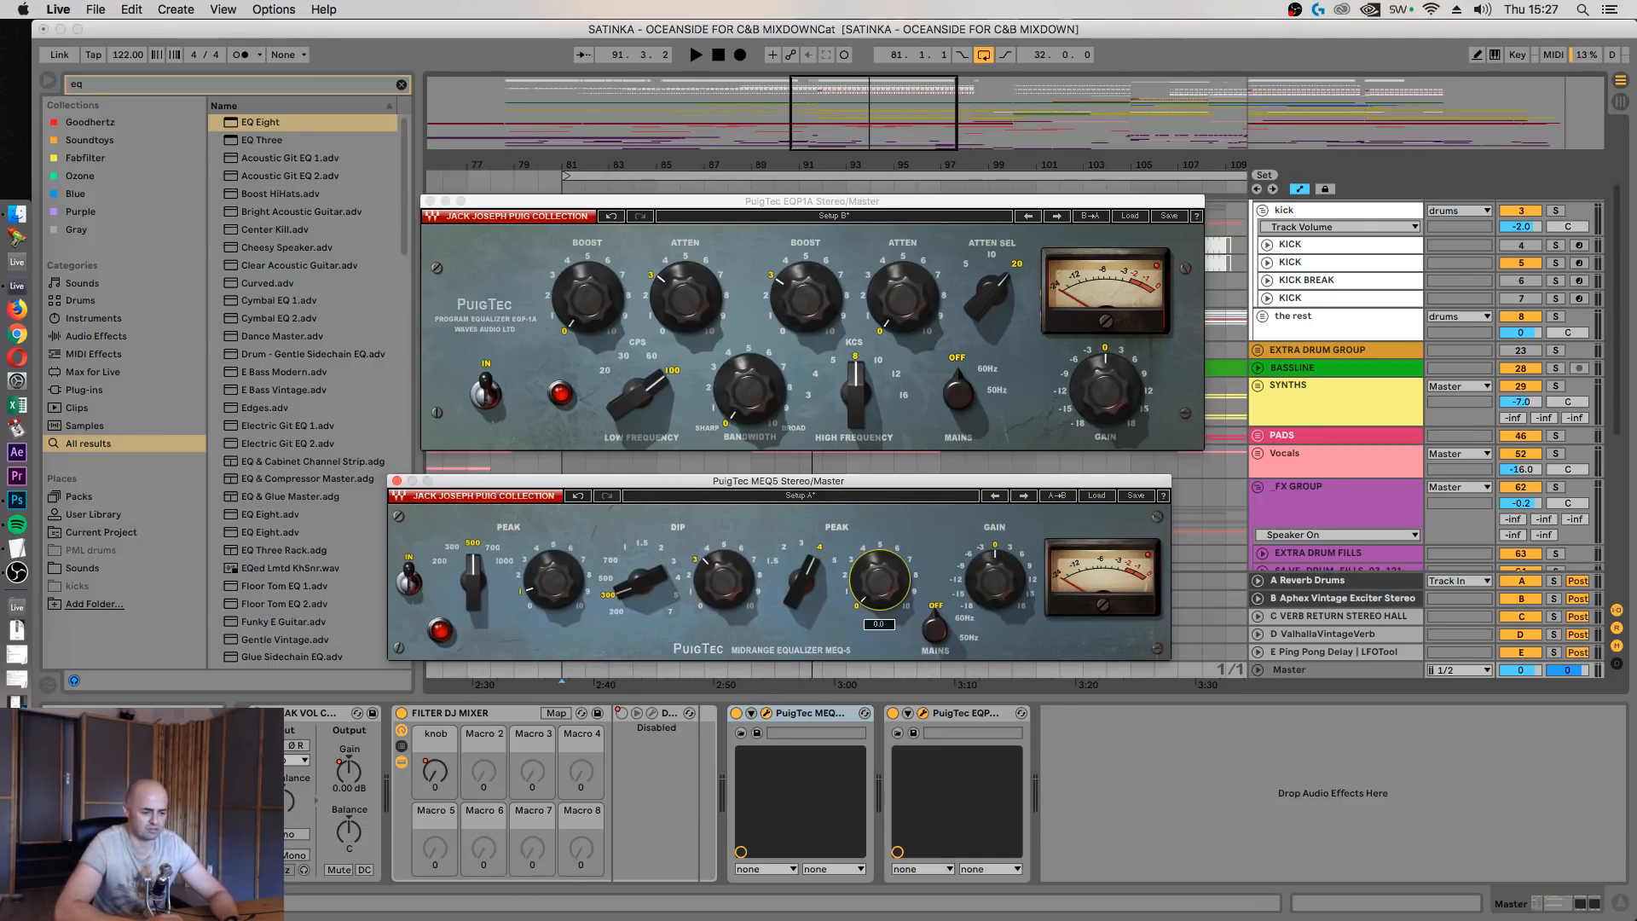
Play from bar 81 and adjust the EQP1A's high-frequency boost to about 2.4
{"action": "key", "text": "space"}
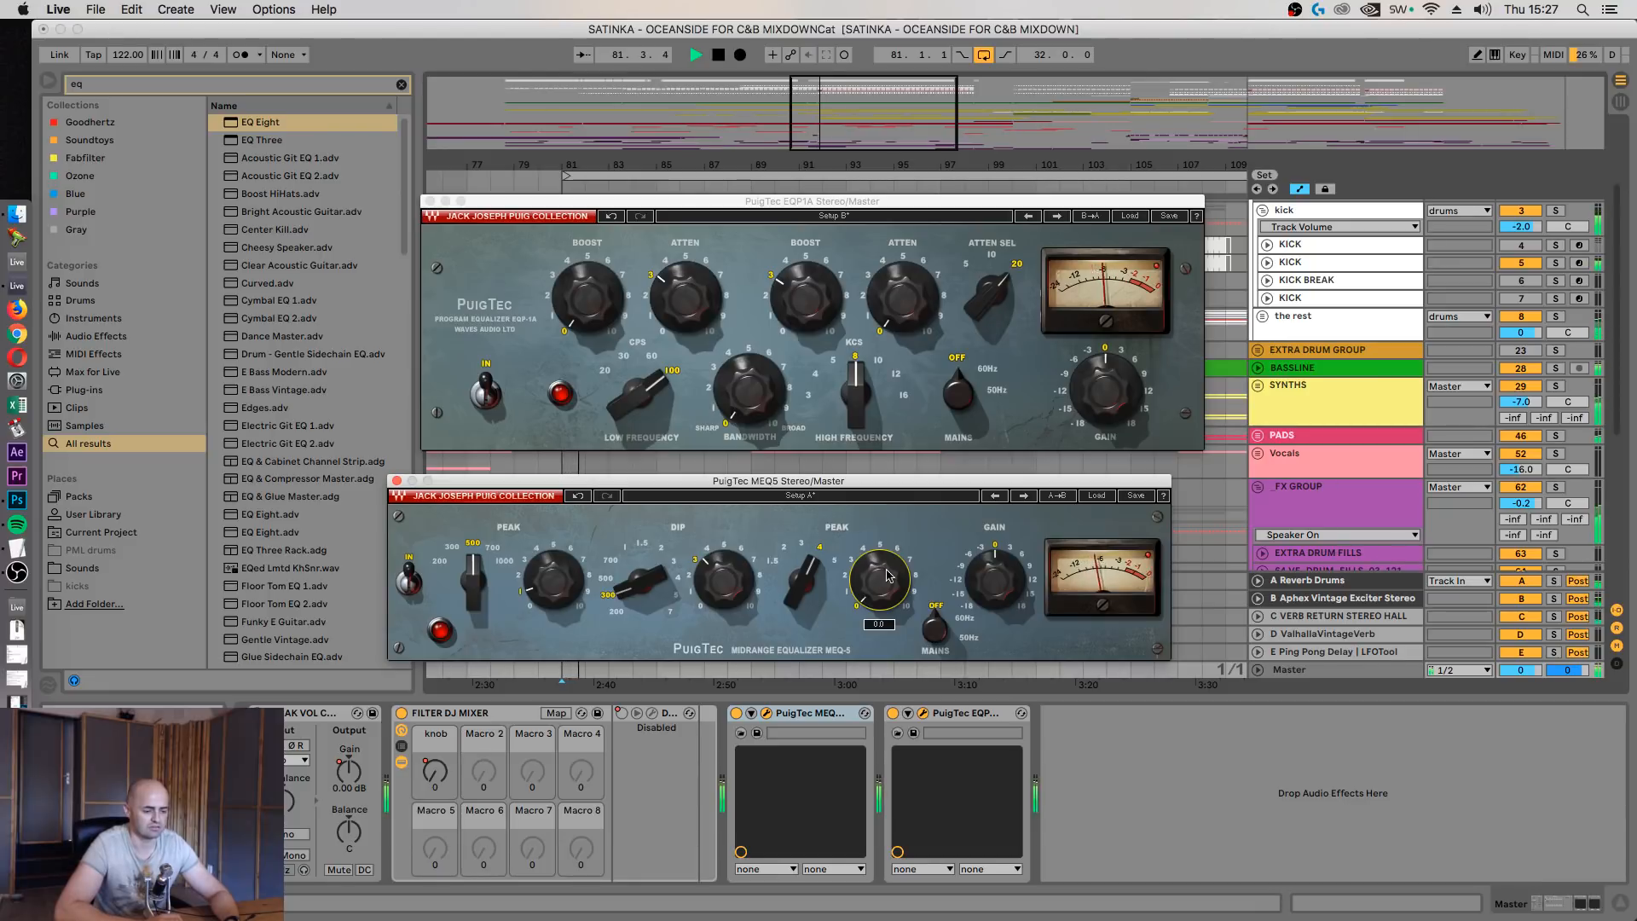
{"action": "left_click_drag", "start_coordinate": [889, 482], "coordinate": [927, 467]}
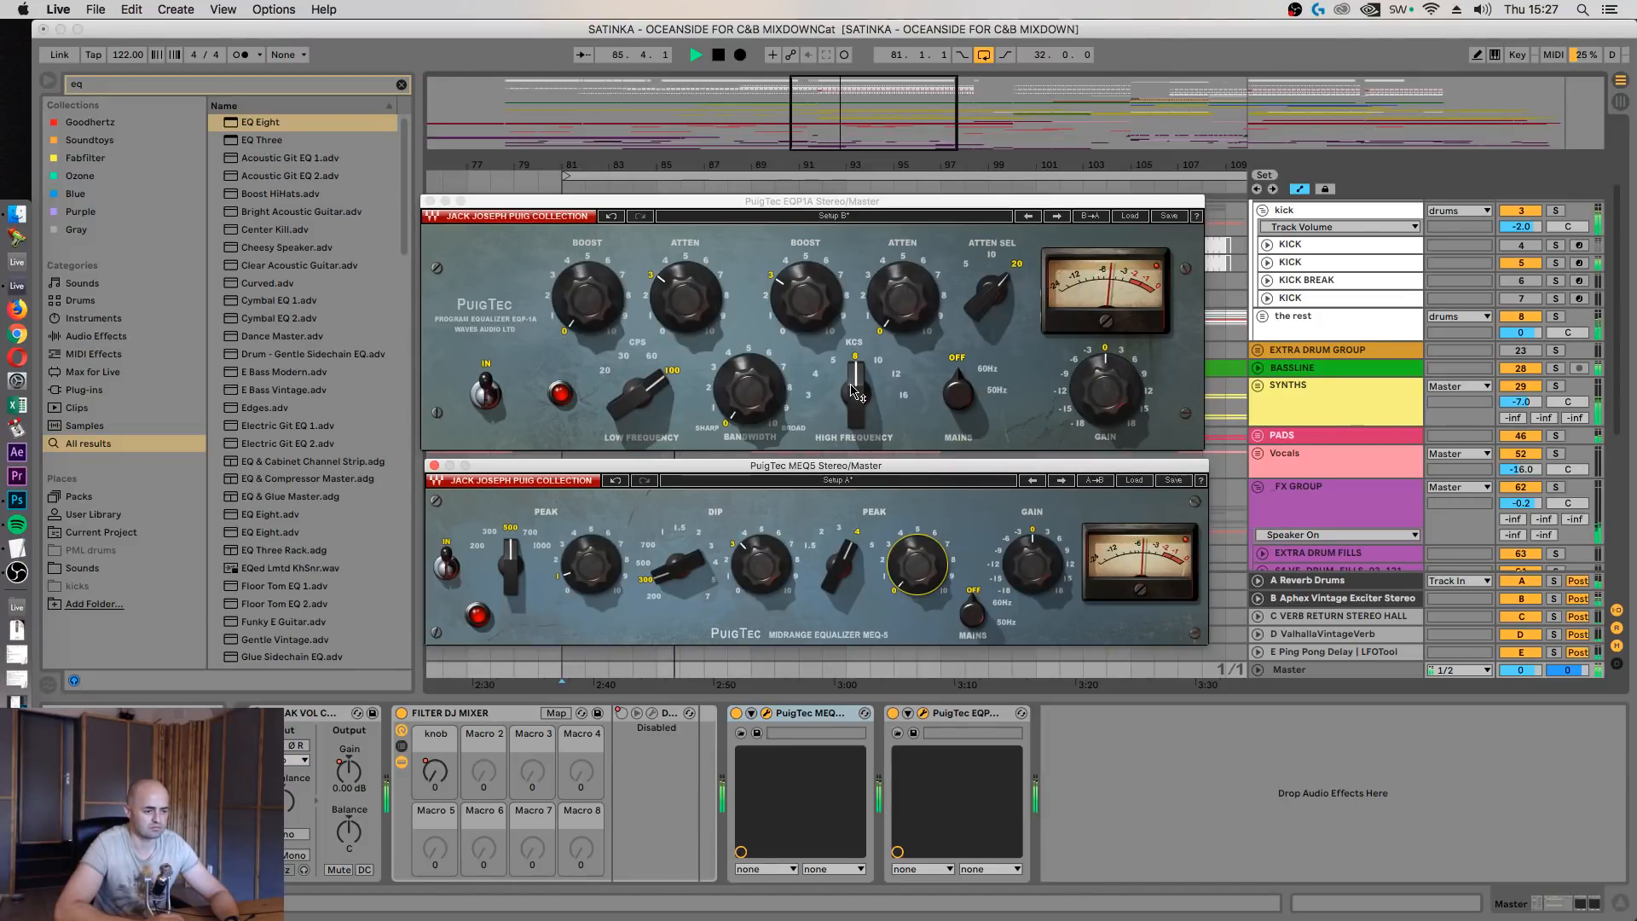
{"action": "left_click_drag", "start_coordinate": [819, 298], "coordinate": [818, 376]}
{"action": "left_click_drag", "start_coordinate": [805, 296], "coordinate": [805, 282]}
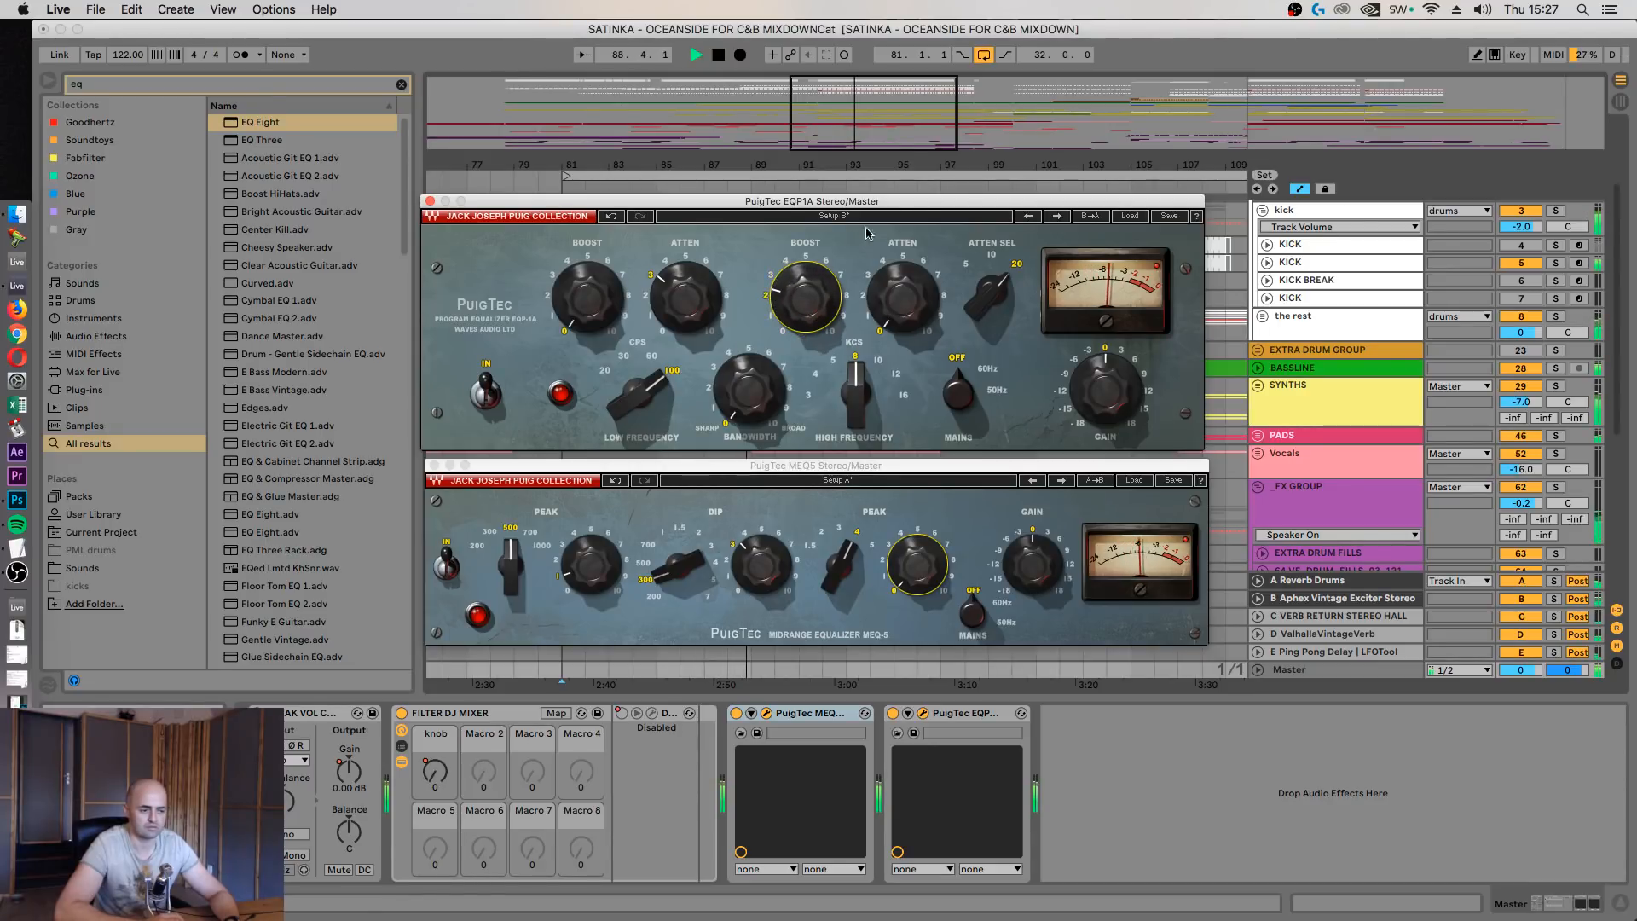
Unfold the rest group in the drums and set the clap track's volume to -9.5 dB
{"action": "left_click_drag", "start_coordinate": [935, 202], "coordinate": [873, 200]}
{"action": "scroll", "coordinate": [1364, 362], "scroll_direction": "up", "scroll_amount": 2}
{"action": "left_click", "coordinate": [1265, 356]}
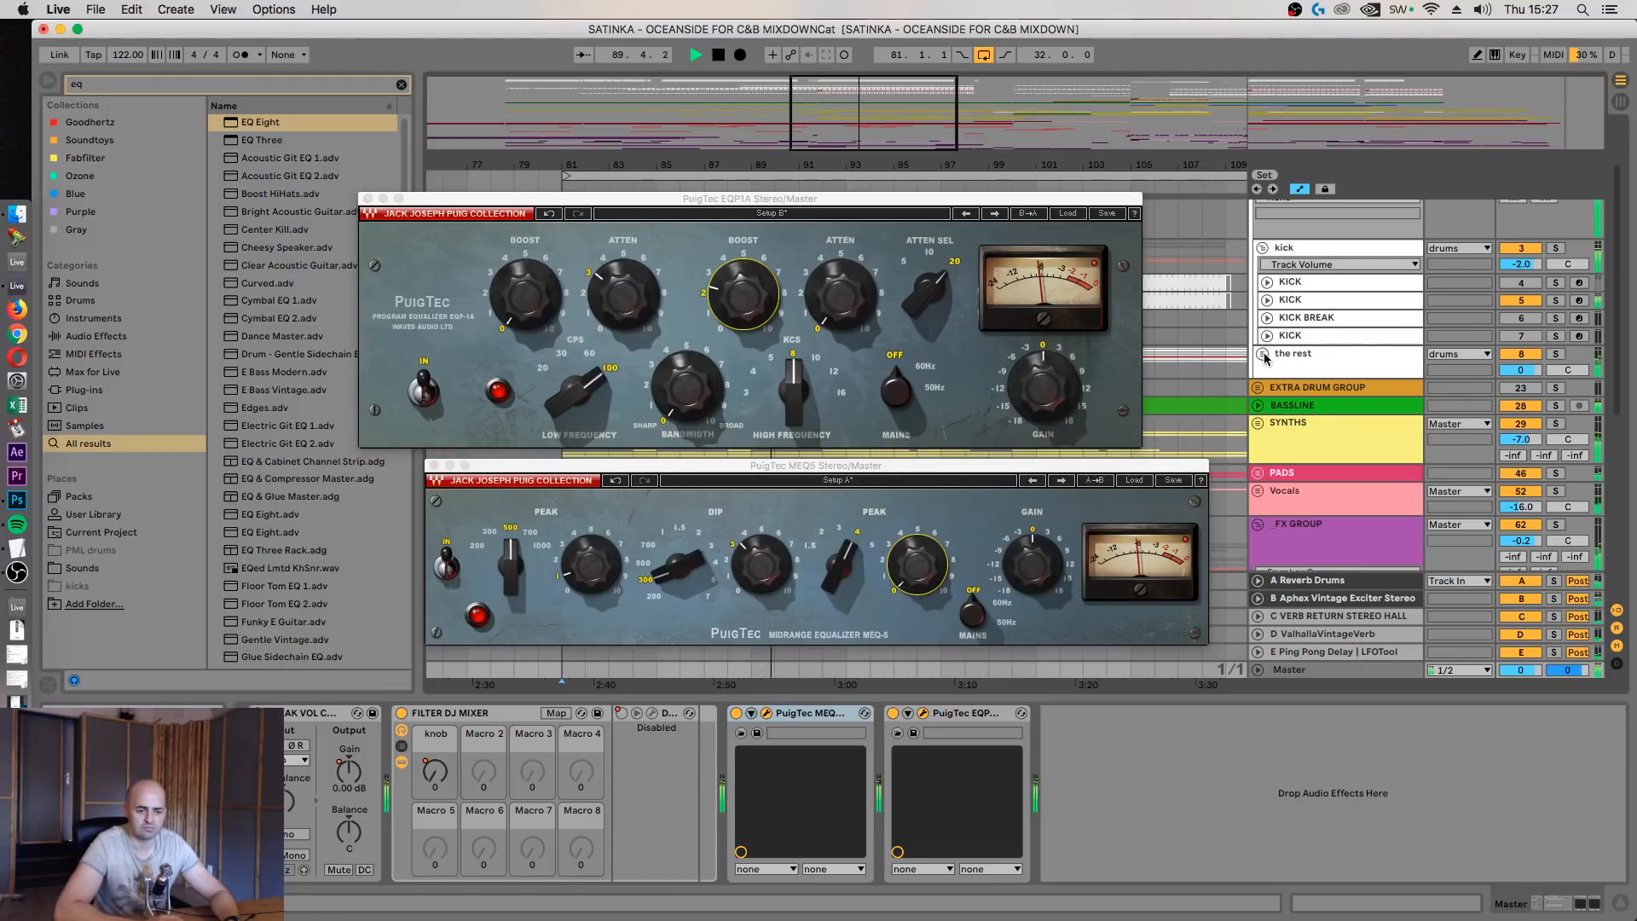
{"action": "left_click", "coordinate": [1265, 355]}
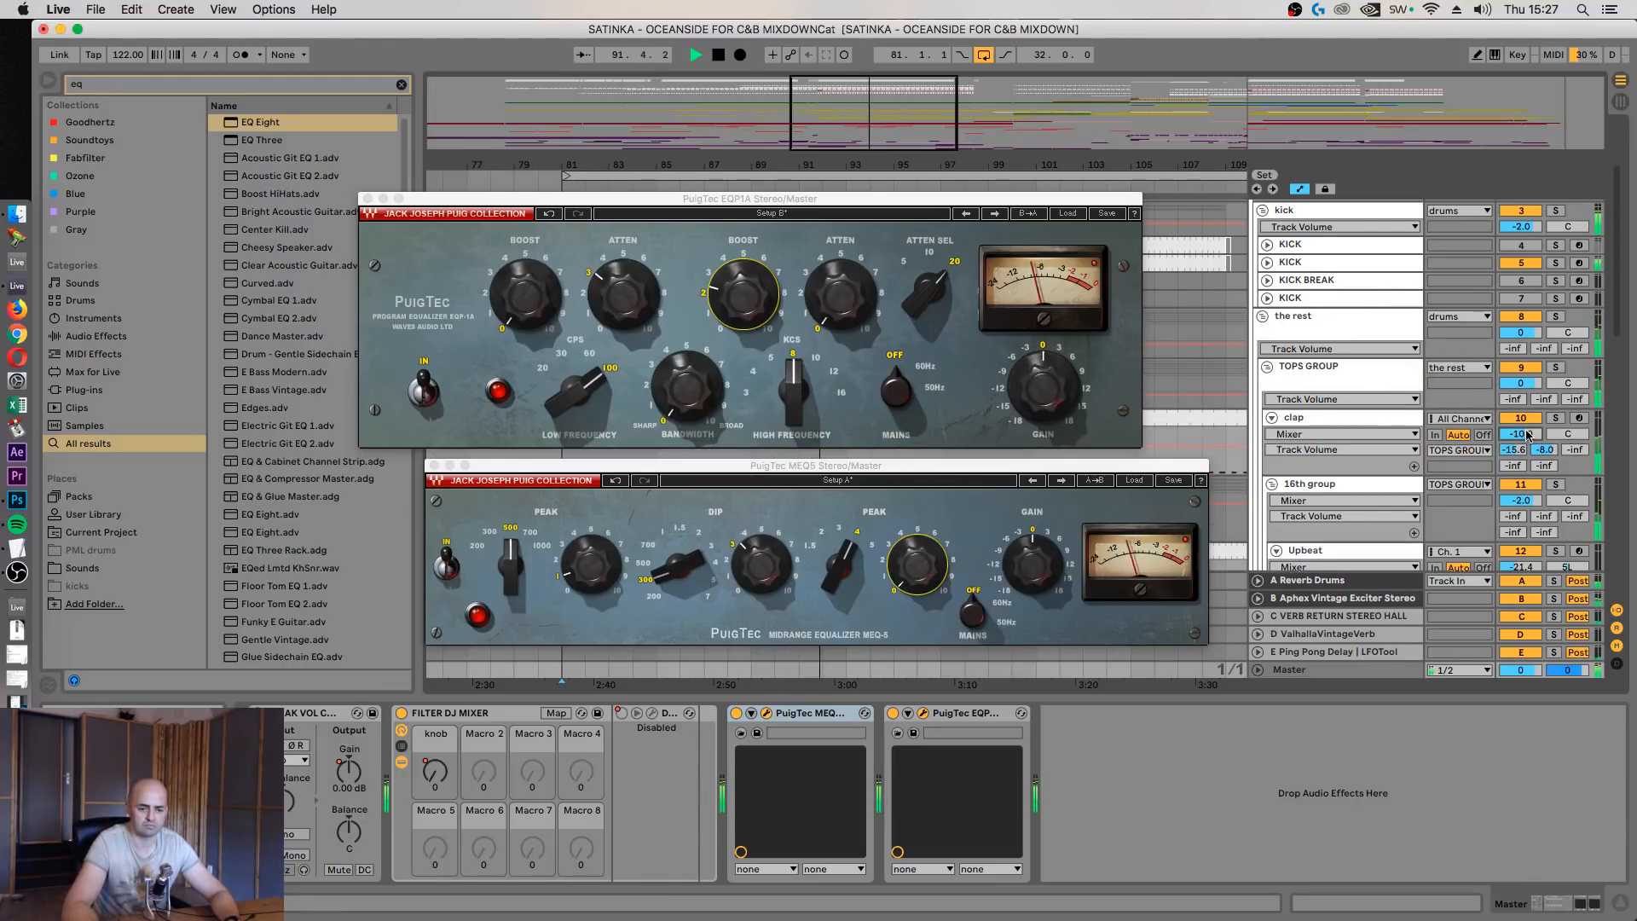
{"action": "left_click_drag", "start_coordinate": [1527, 432], "coordinate": [1526, 425]}
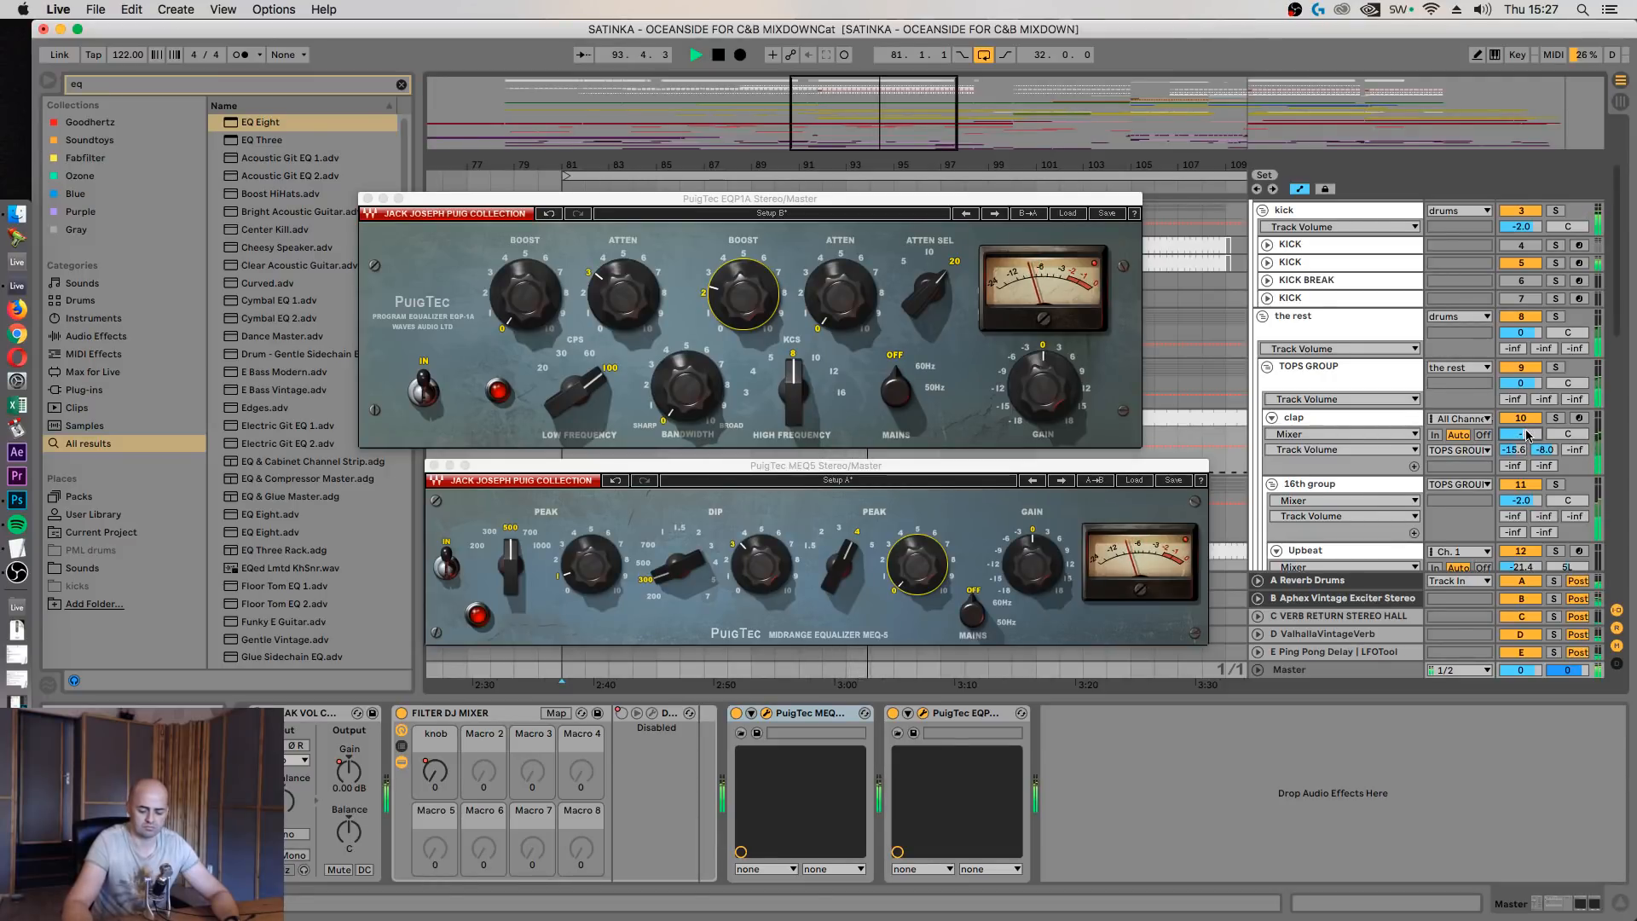
Fold the drums group, audition the mix from bar 81 with the Master track's devices shown, and unfold the group again
{"action": "left_click", "coordinate": [1275, 369], "text": "alt"}
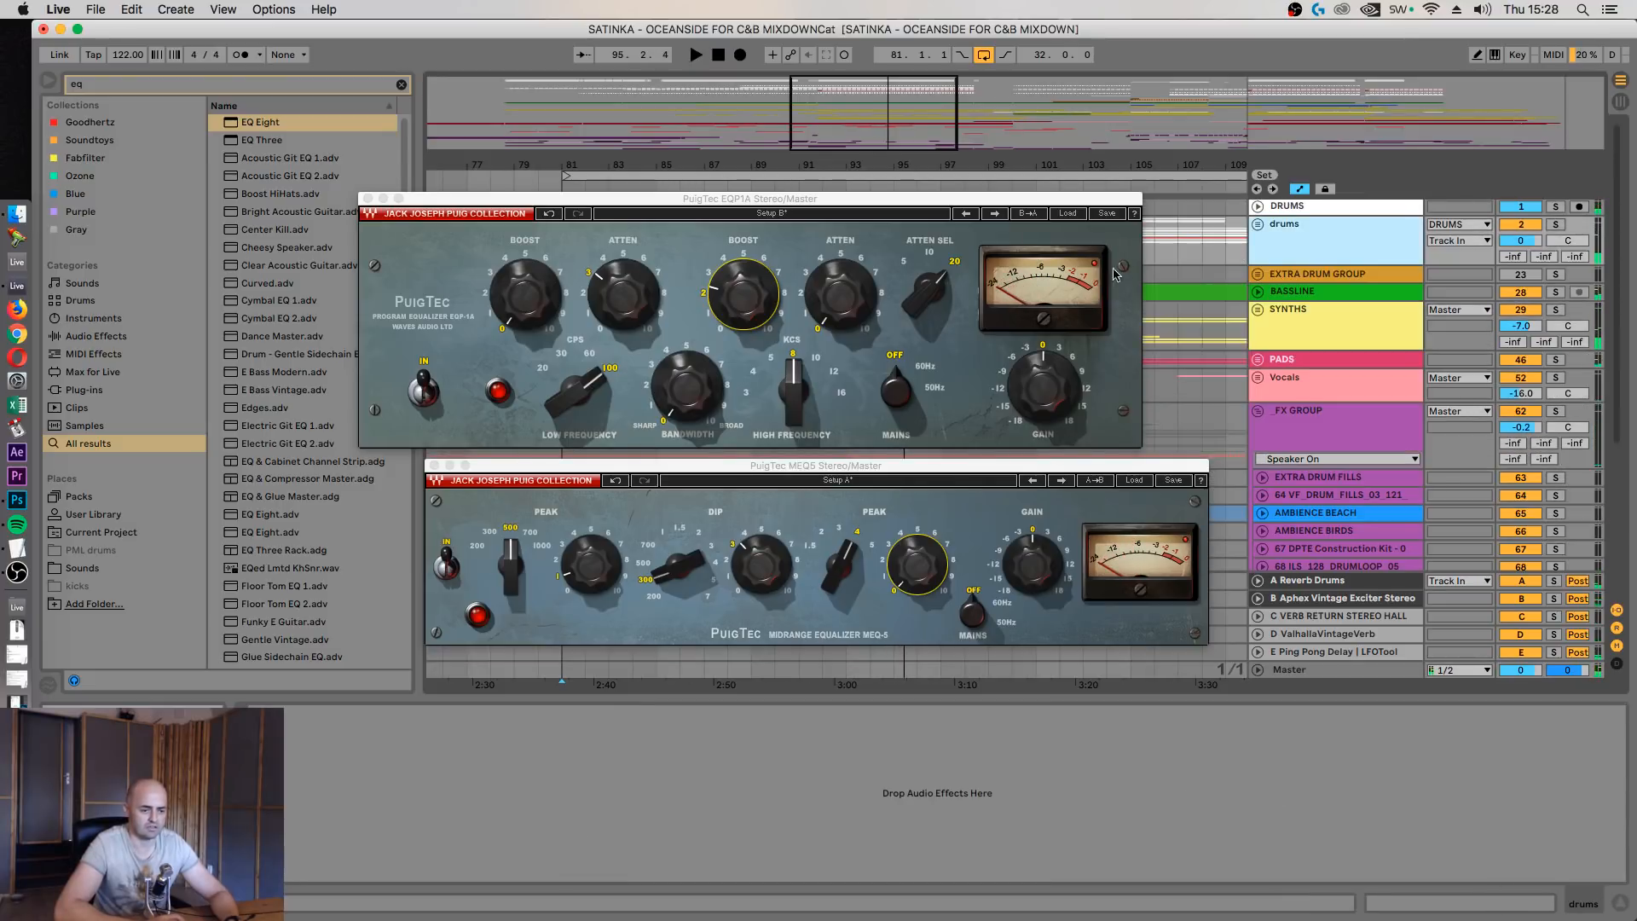
{"action": "left_click_drag", "start_coordinate": [1031, 201], "coordinate": [1138, 200]}
{"action": "key", "text": "space"}
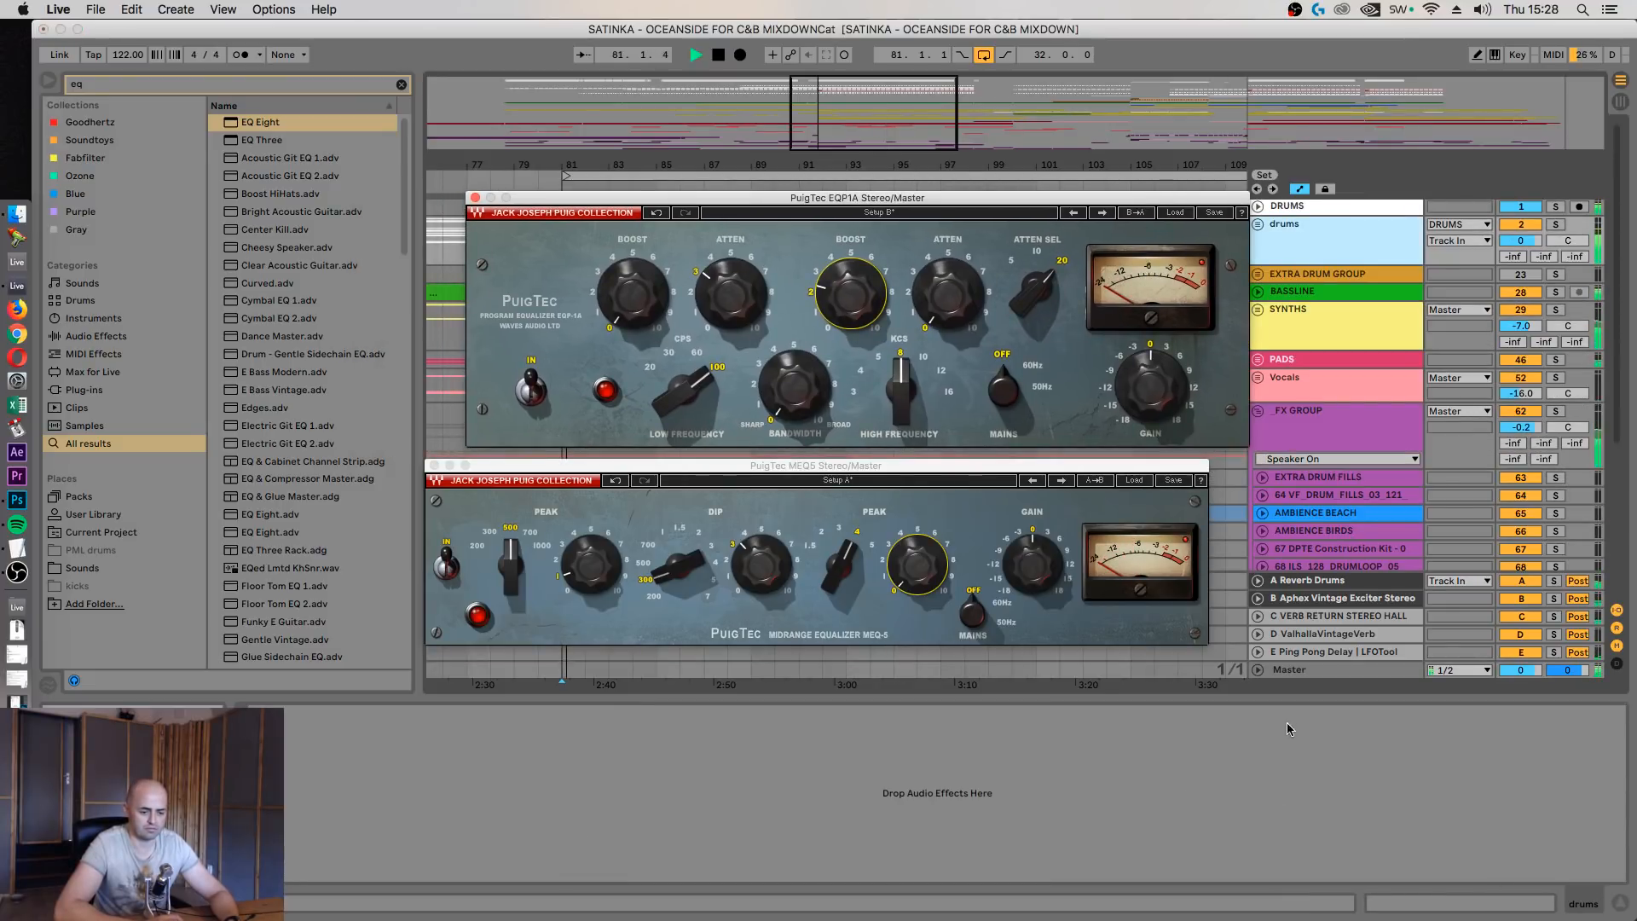
{"action": "left_click", "coordinate": [1302, 671]}
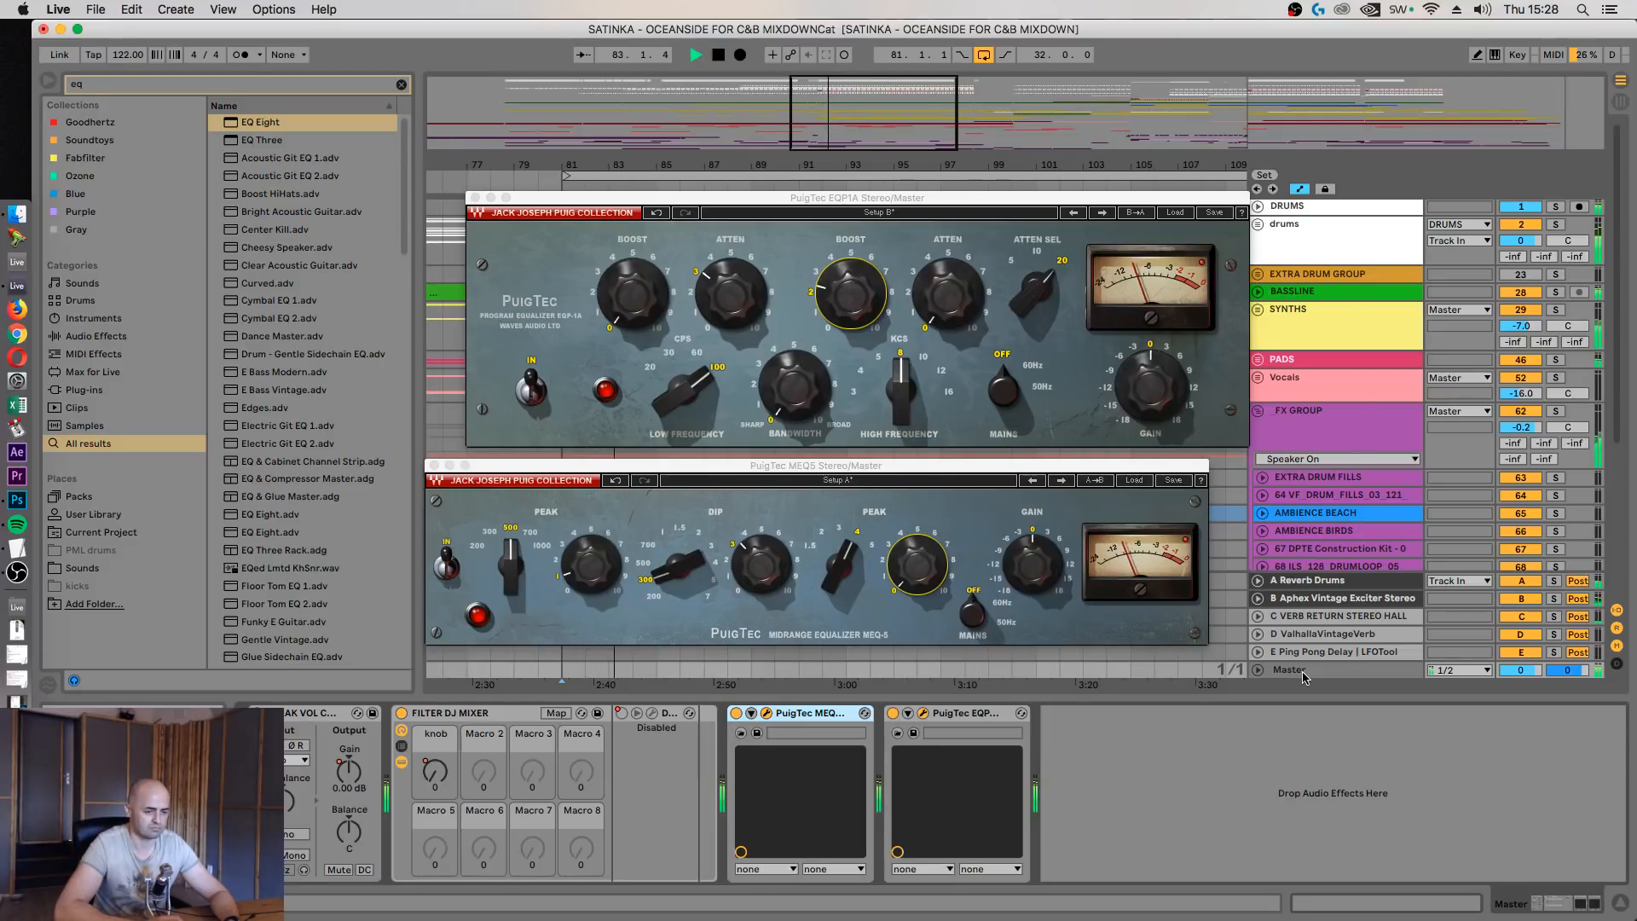
{"action": "key", "text": "space"}
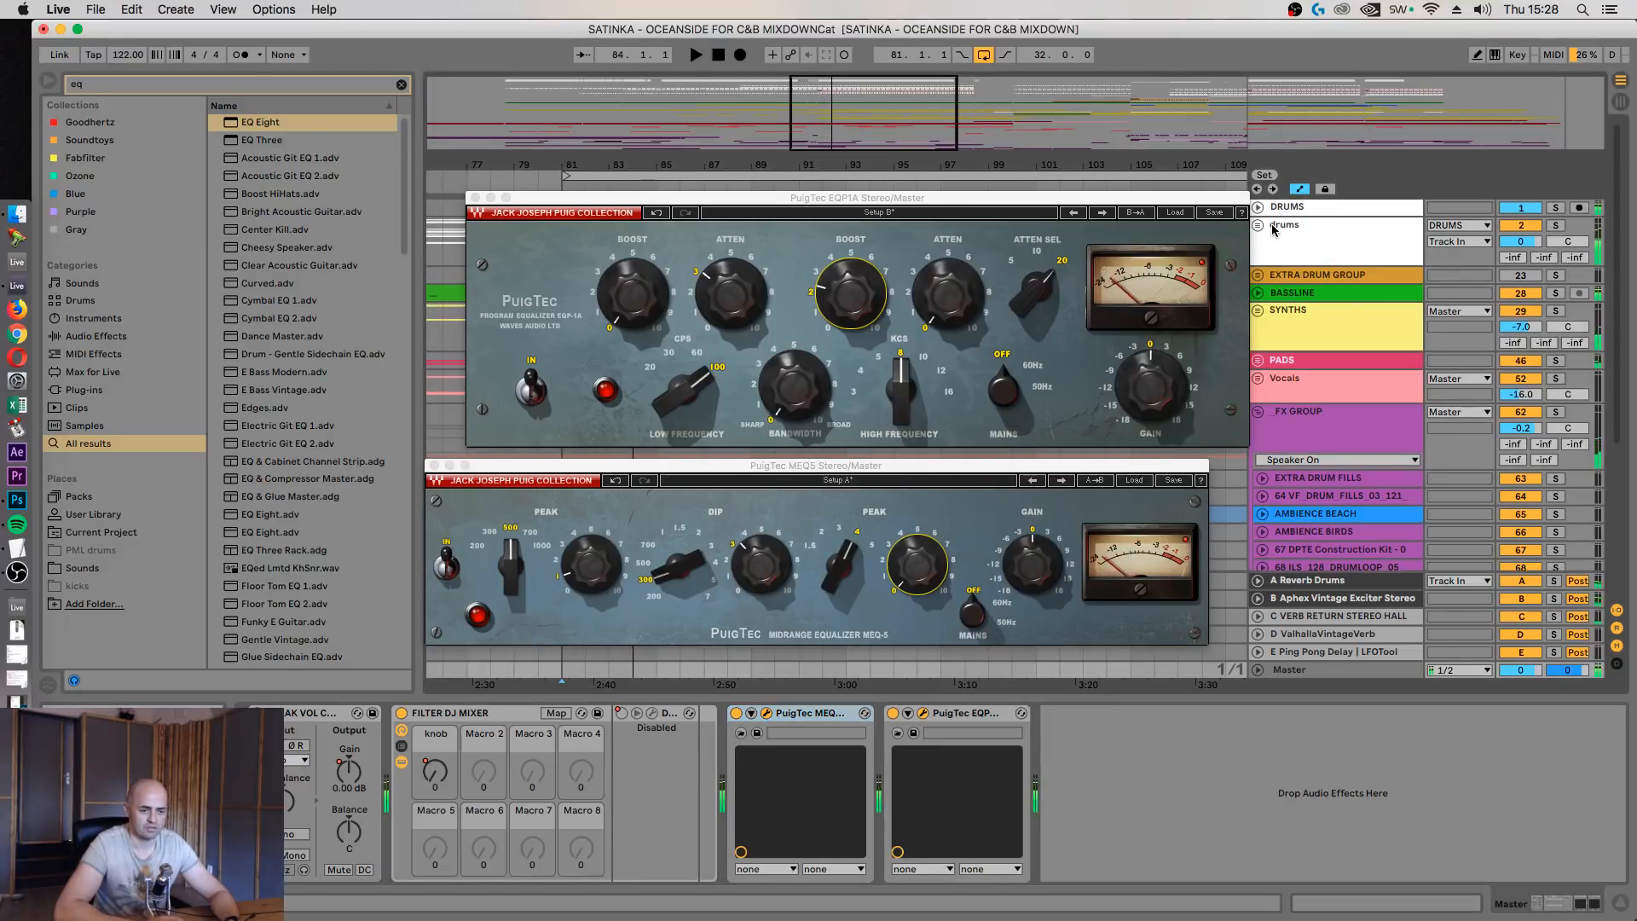
{"action": "left_click", "coordinate": [1258, 225]}
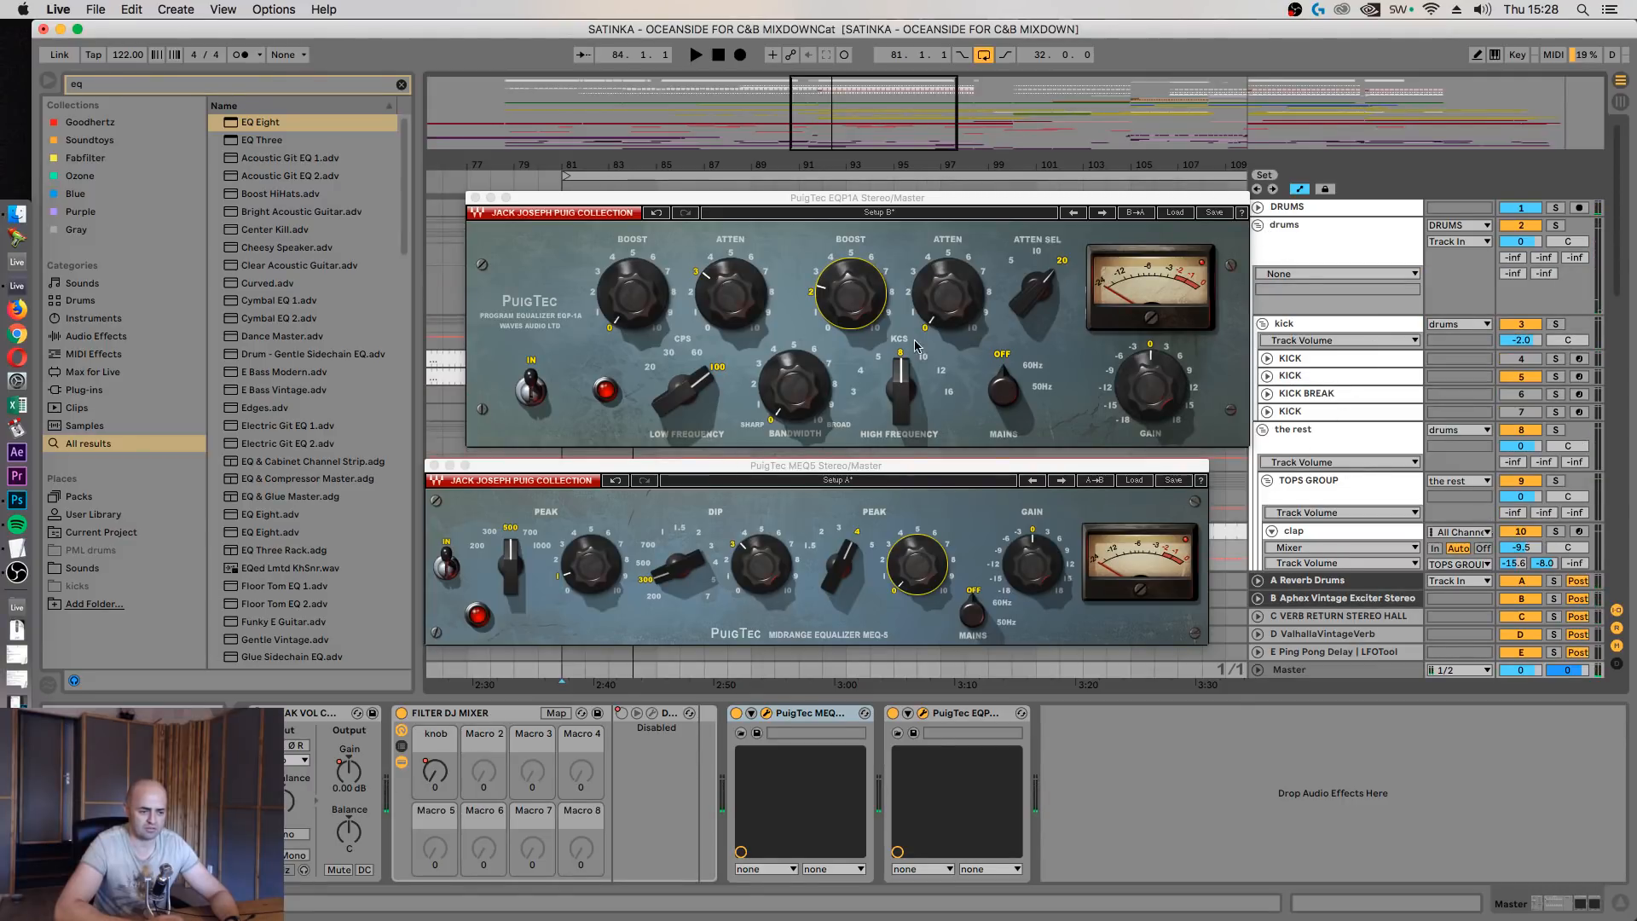
Lower the EQP1A's high-frequency boost to about 2 and close both PuigTec equalizer windows
{"action": "left_click", "coordinate": [863, 300]}
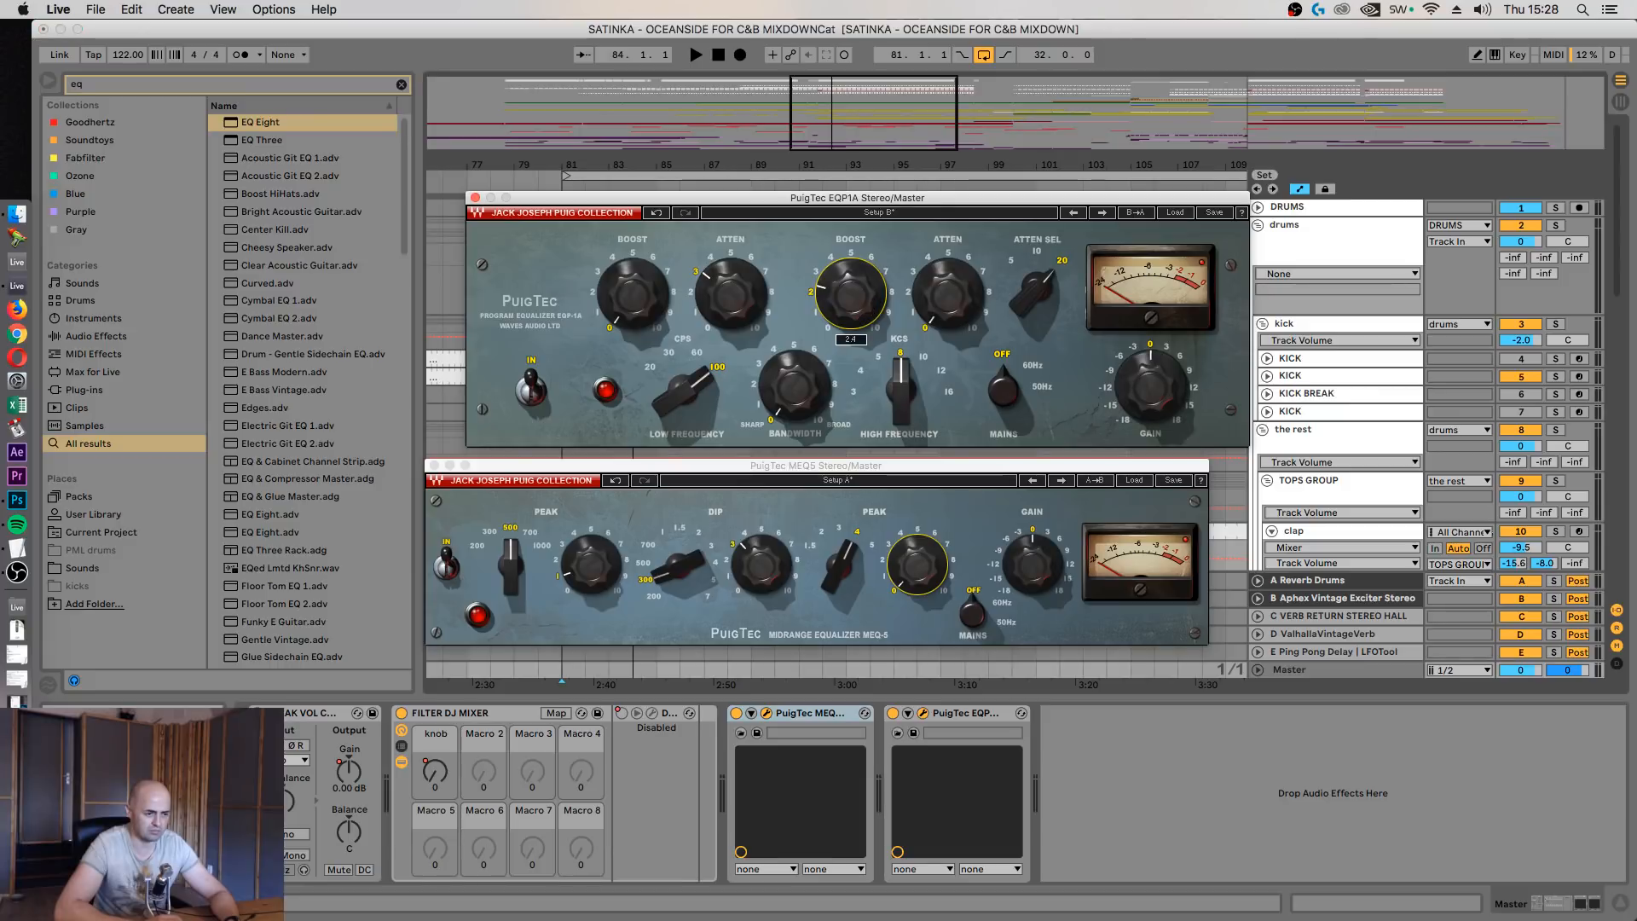
{"action": "key", "text": "space"}
{"action": "left_click_drag", "start_coordinate": [863, 301], "coordinate": [864, 294]}
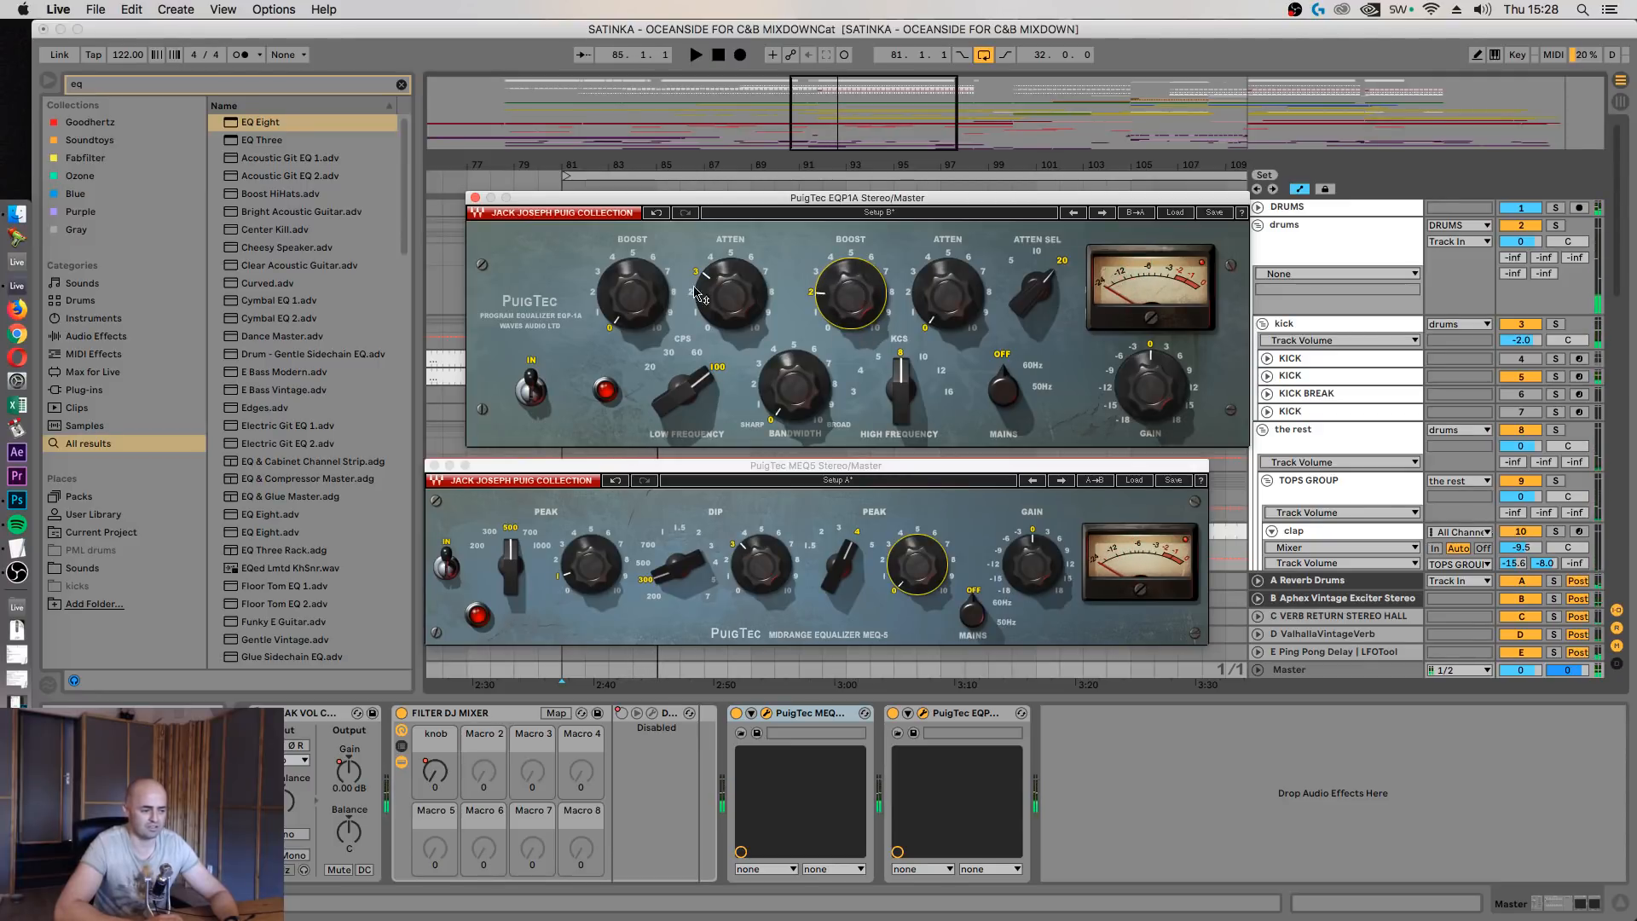
{"action": "left_click", "coordinate": [475, 199]}
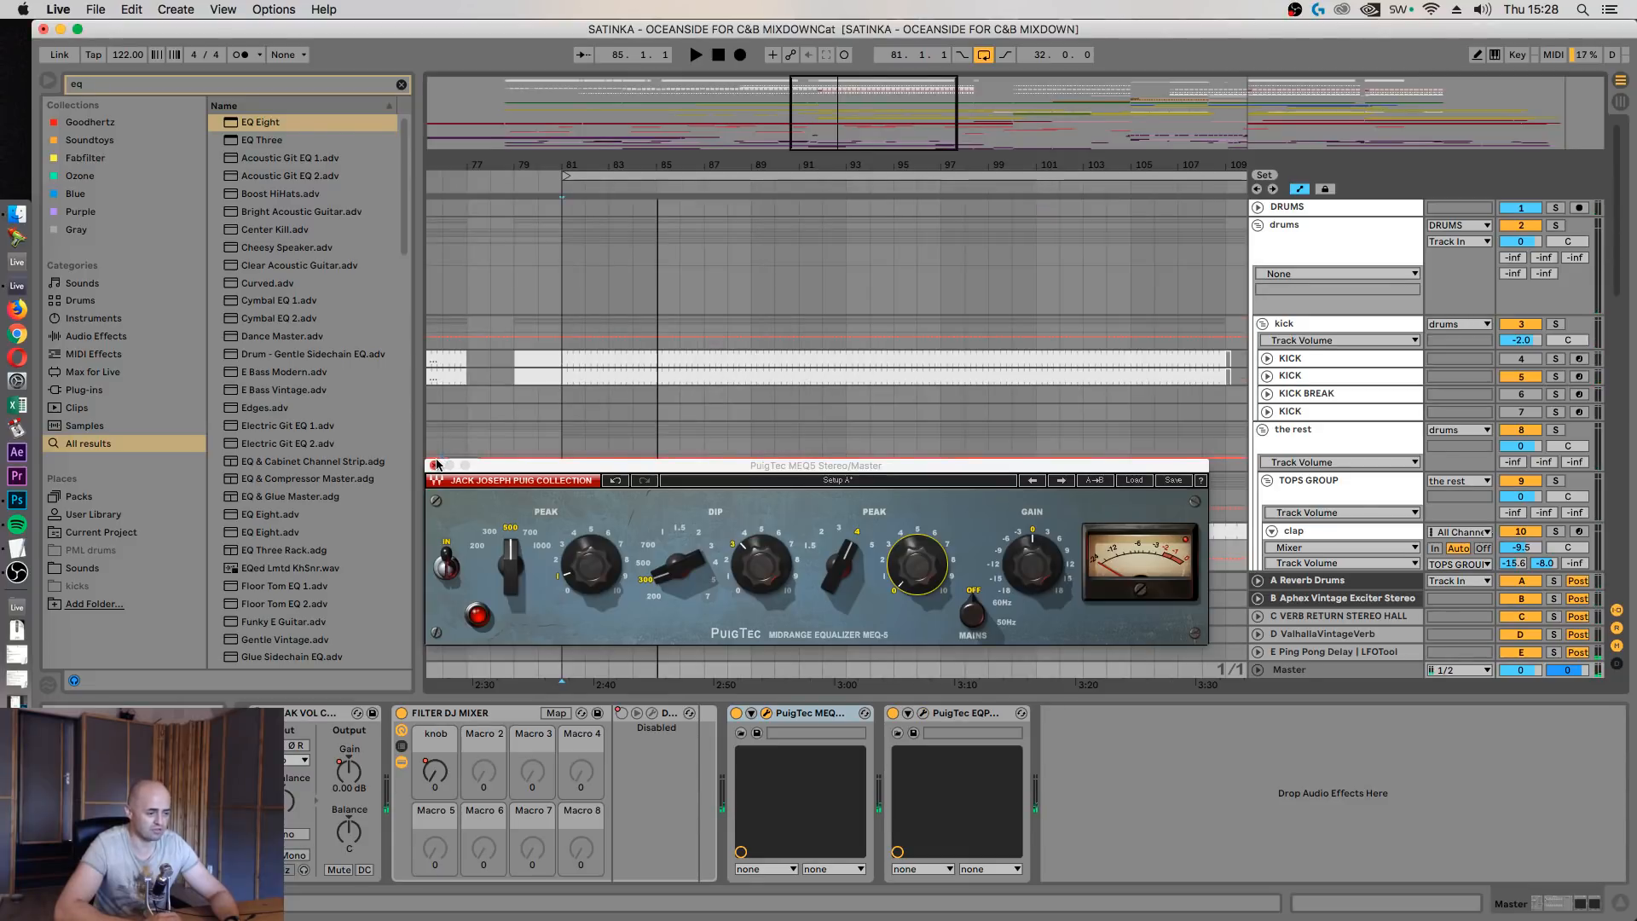
{"action": "left_click", "coordinate": [435, 465]}
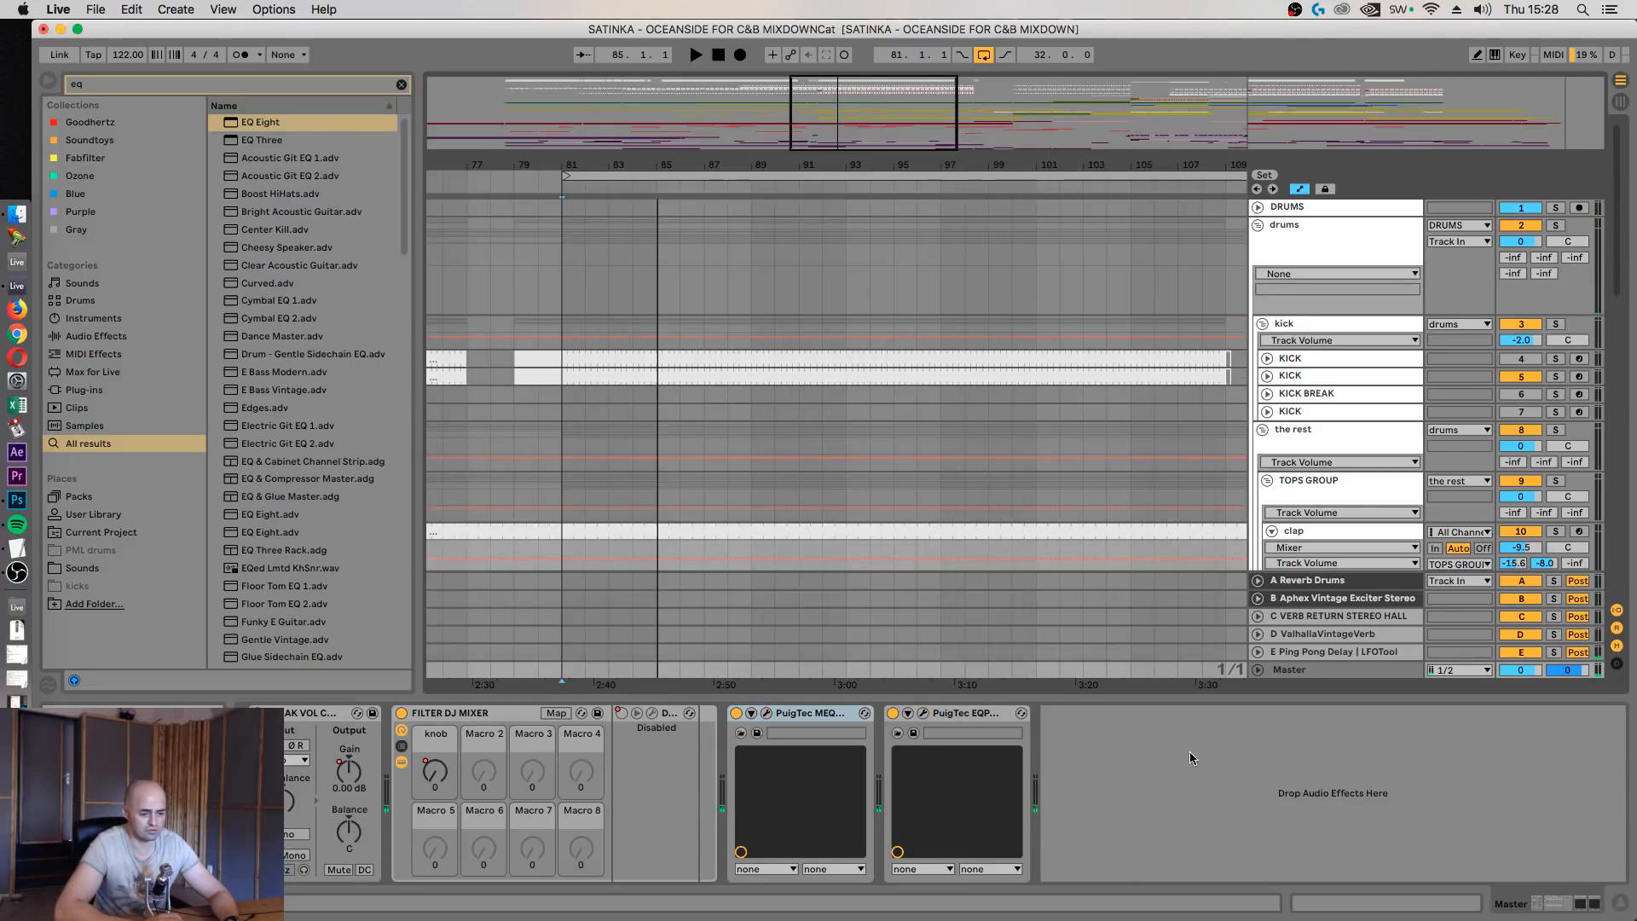
Search the browser for kramer and add Kramer Tape Stereo after the PuigTec EQP1A on the Master track
{"action": "left_click", "coordinate": [181, 83]}
{"action": "type", "text": "e"}
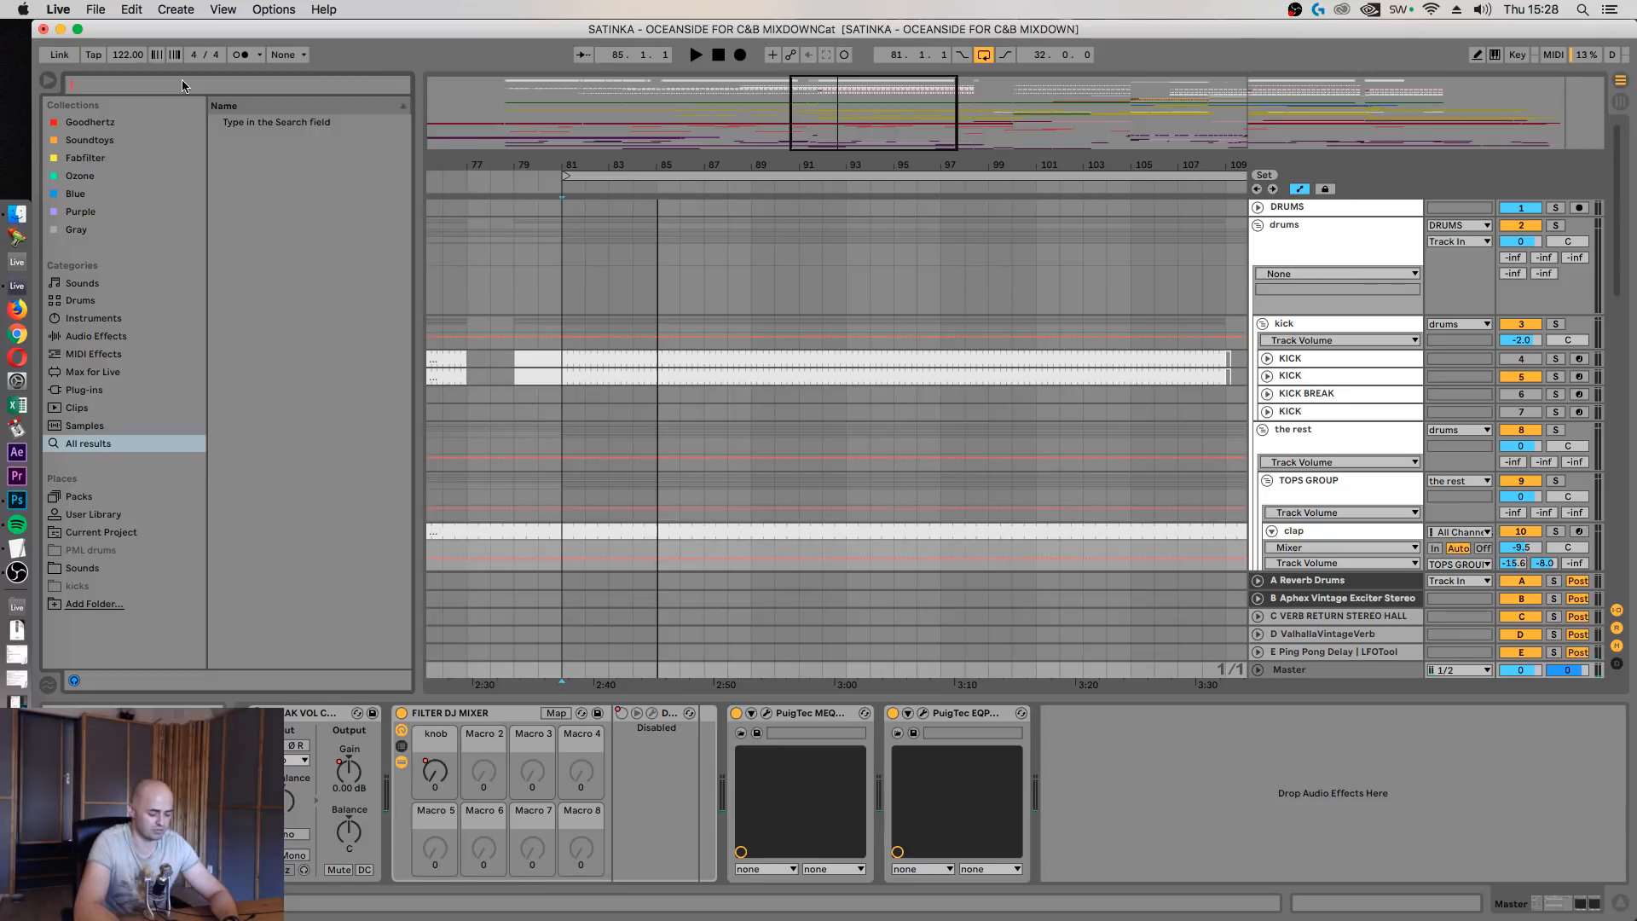
{"action": "type", "text": "kramer"}
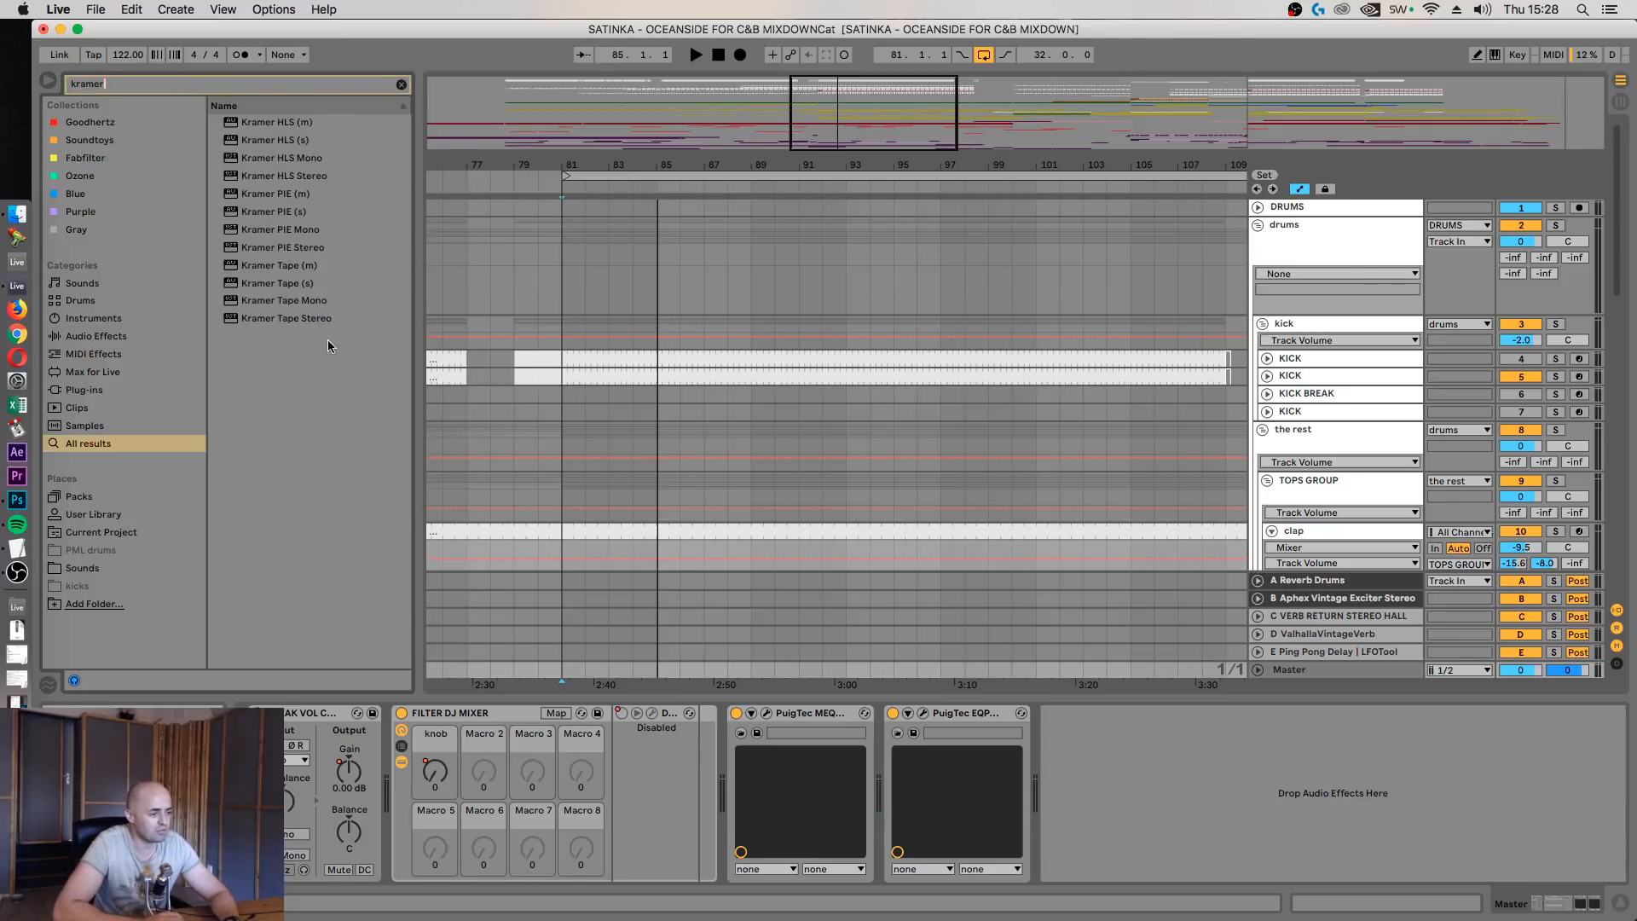
{"action": "left_click_drag", "start_coordinate": [268, 320], "coordinate": [1105, 767]}
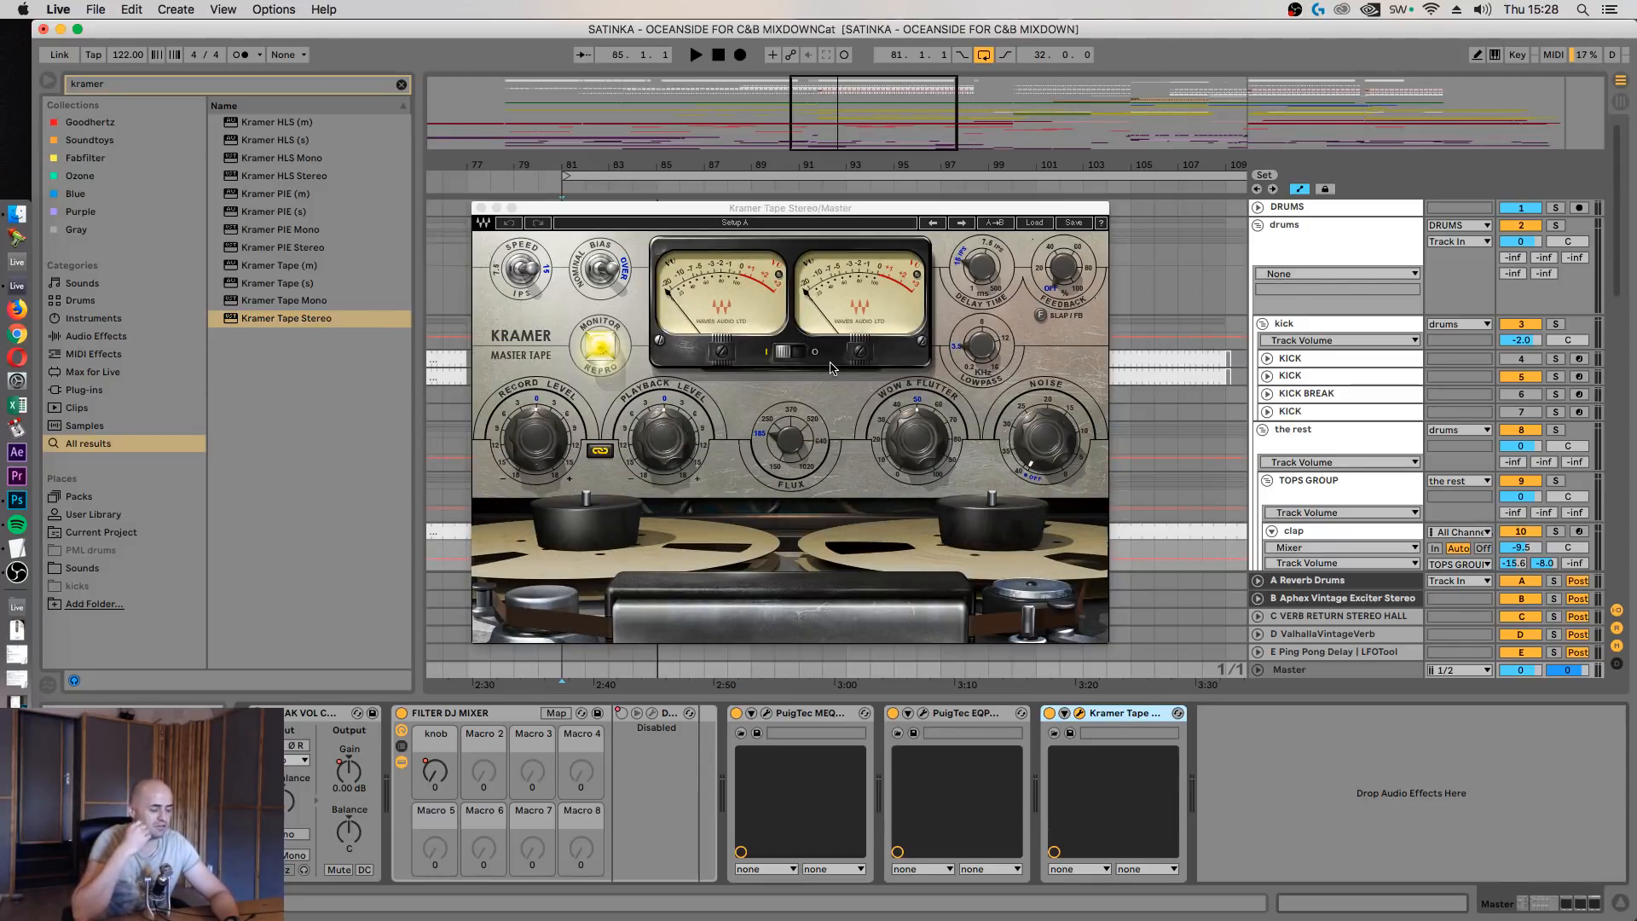
Set the Kramer Tape speed to 7.5 ips, play from bar 81 and lower its record level
{"action": "left_click", "coordinate": [518, 269]}
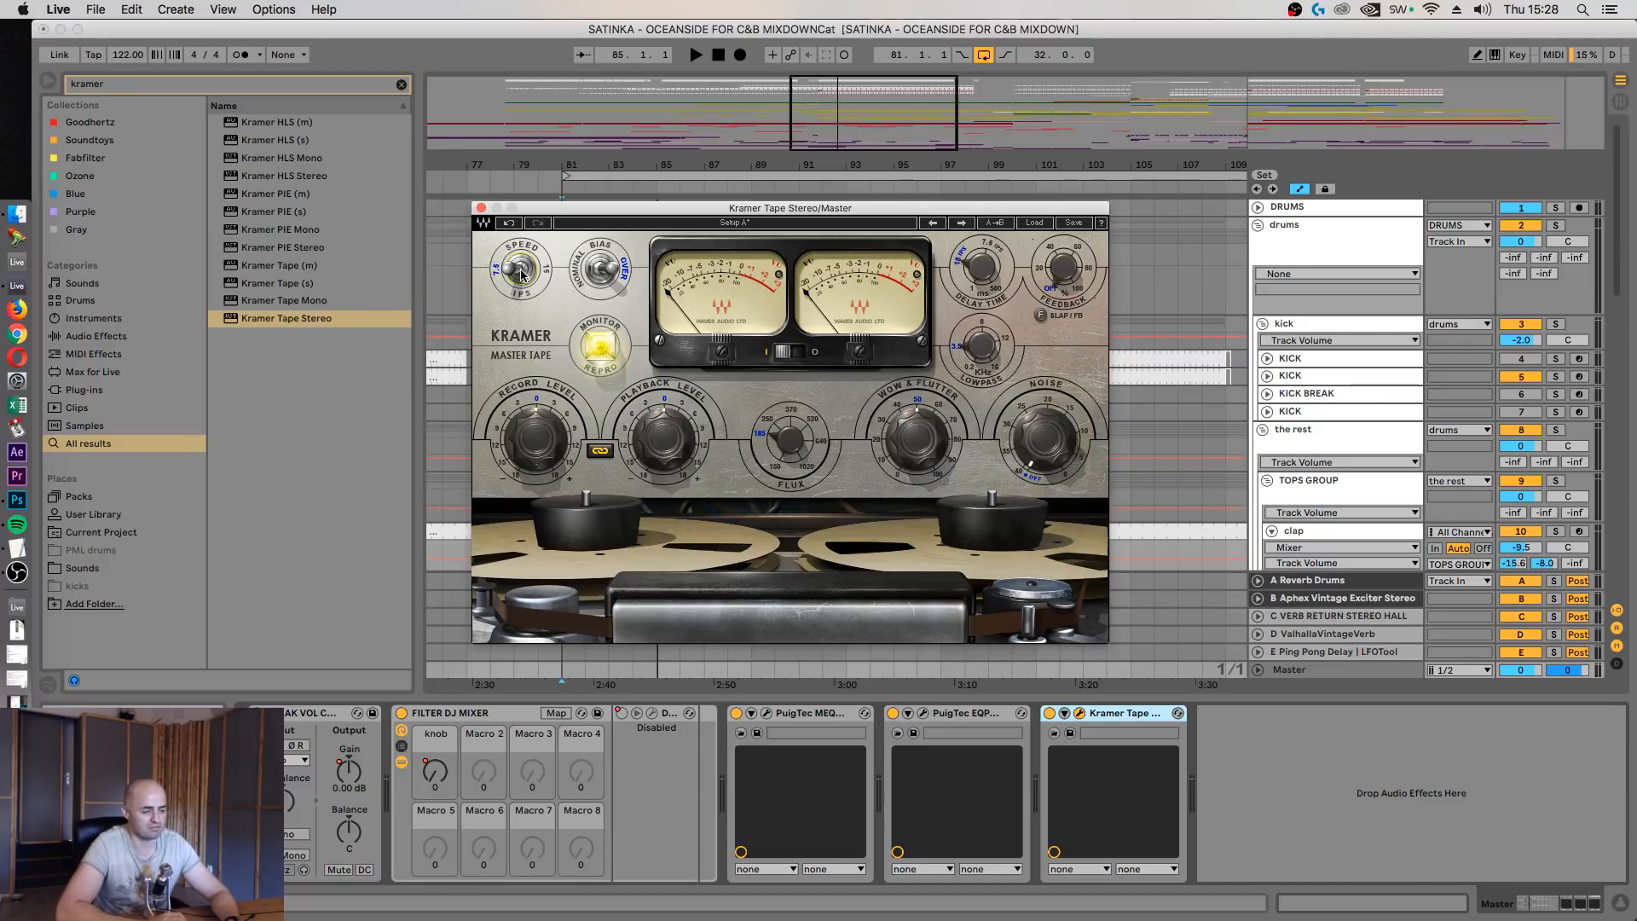
{"action": "left_click_drag", "start_coordinate": [603, 214], "coordinate": [673, 170]}
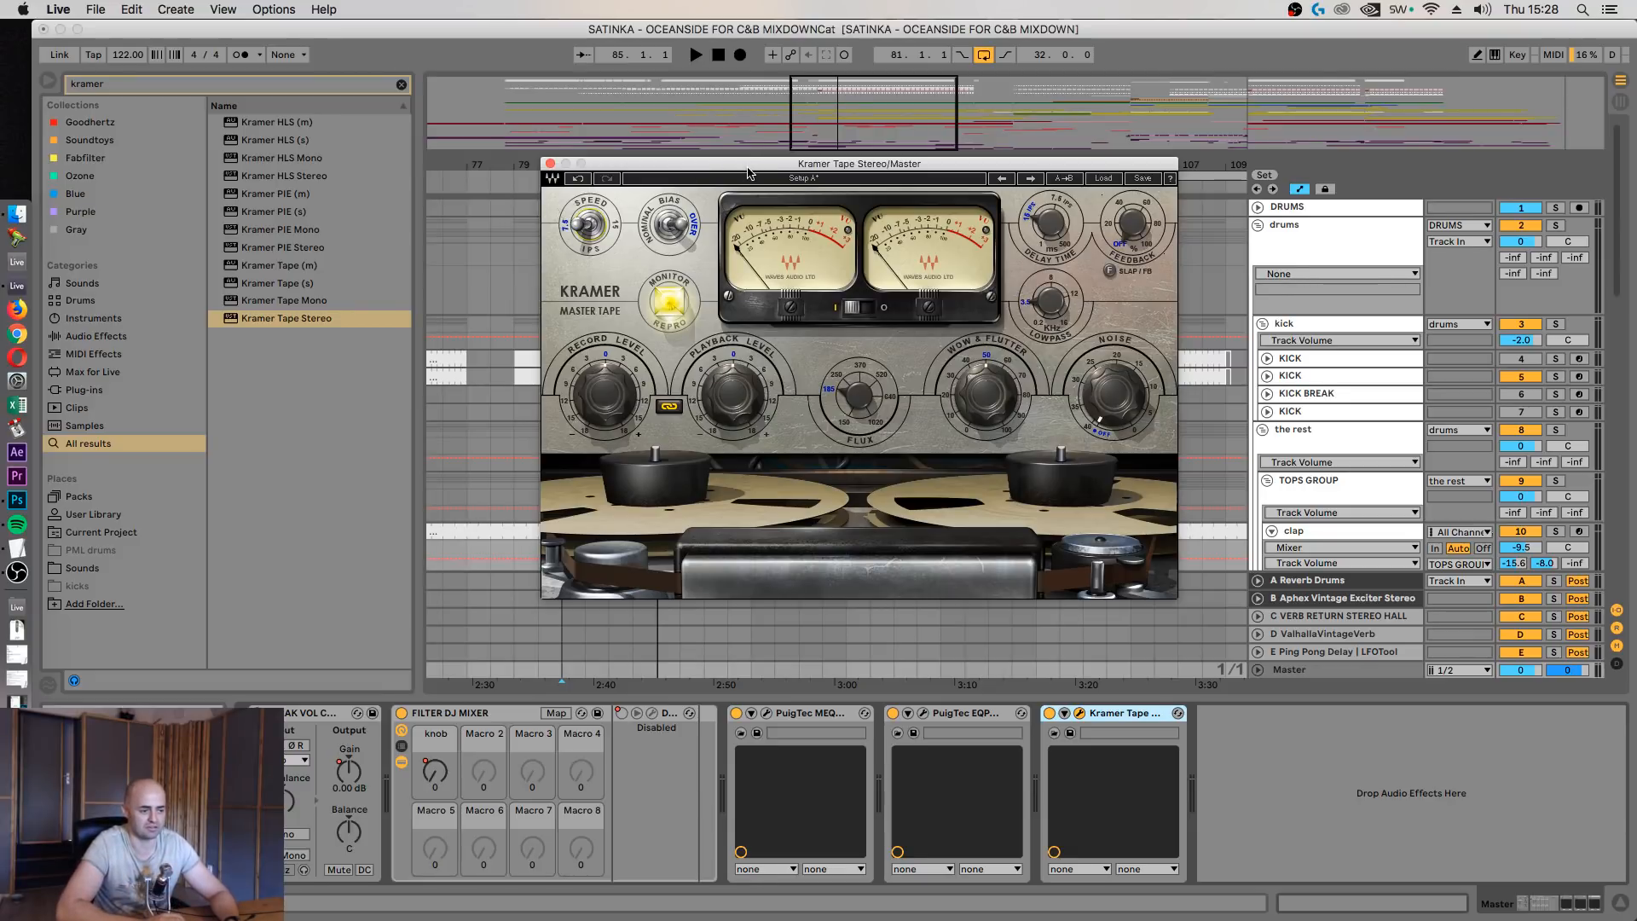
{"action": "key", "text": "space"}
{"action": "left_click_drag", "start_coordinate": [748, 173], "coordinate": [750, 178]}
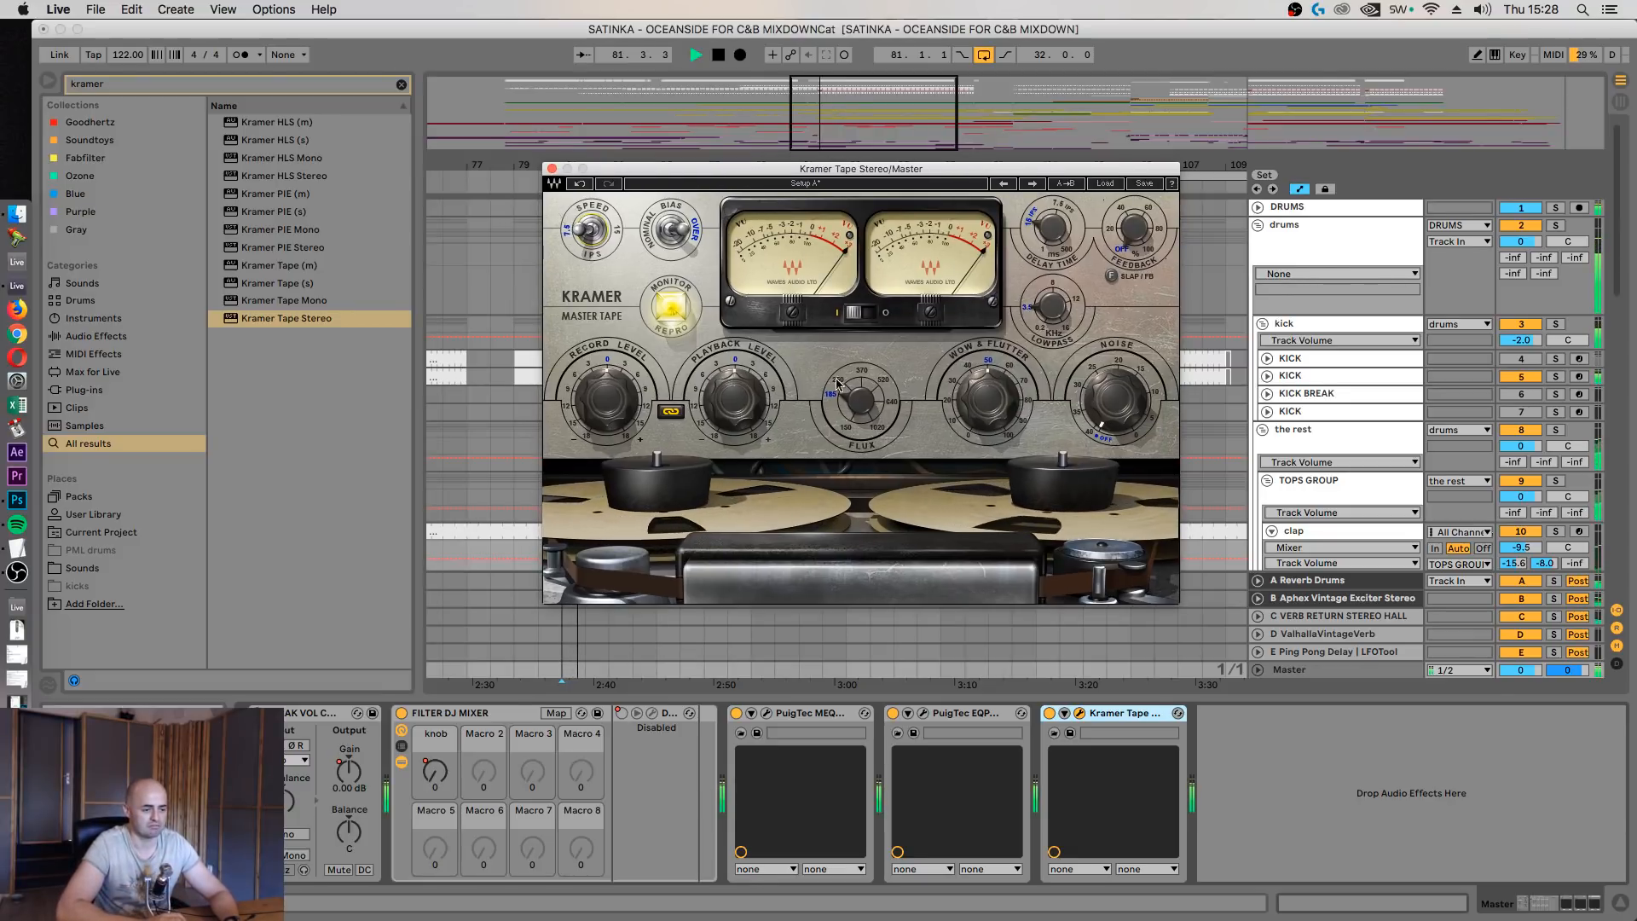
{"action": "left_click_drag", "start_coordinate": [607, 401], "coordinate": [607, 423]}
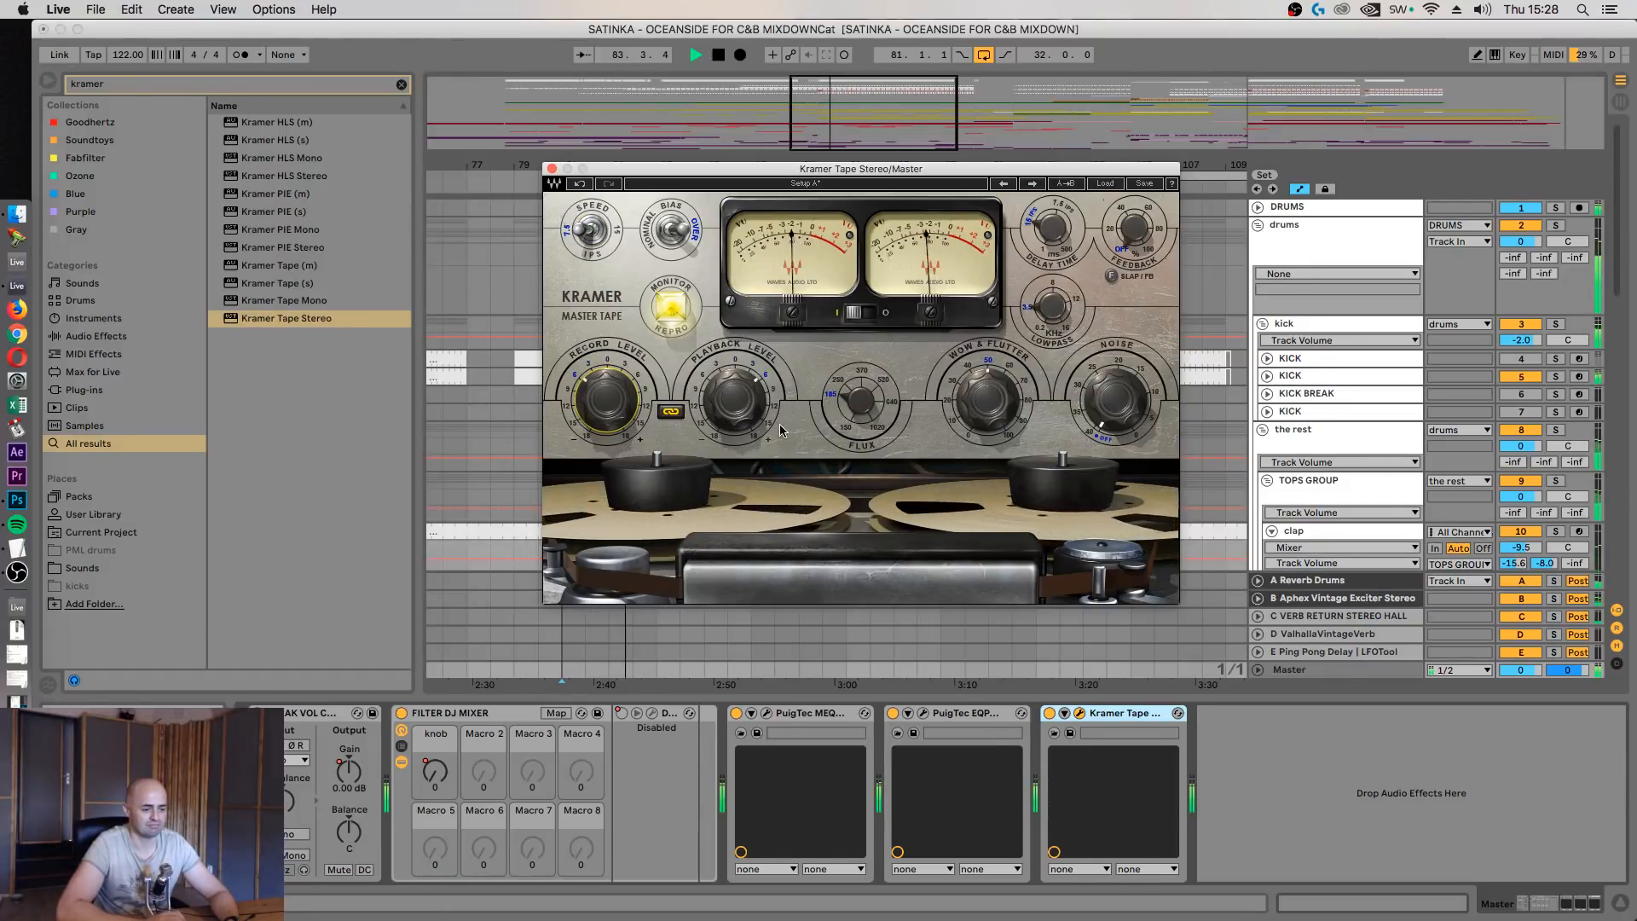
Set the Kramer Tape speed to 15 ips, comparing the playing mix with the plug-in bypassed and active
{"action": "left_click", "coordinate": [1050, 714]}
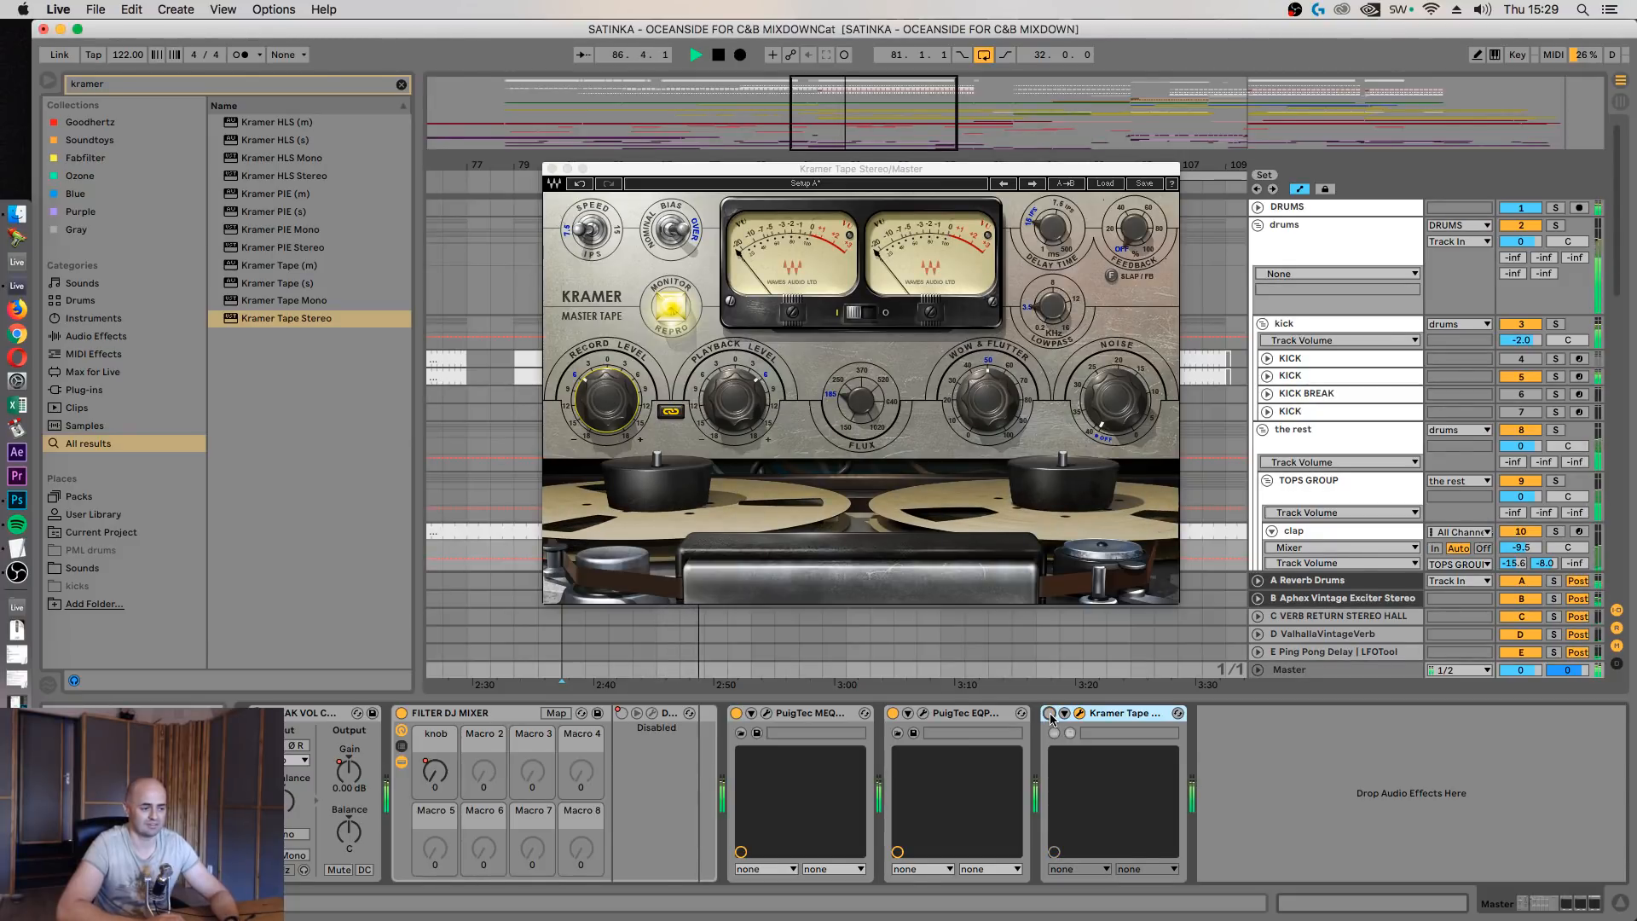
{"action": "left_click", "coordinate": [1050, 714]}
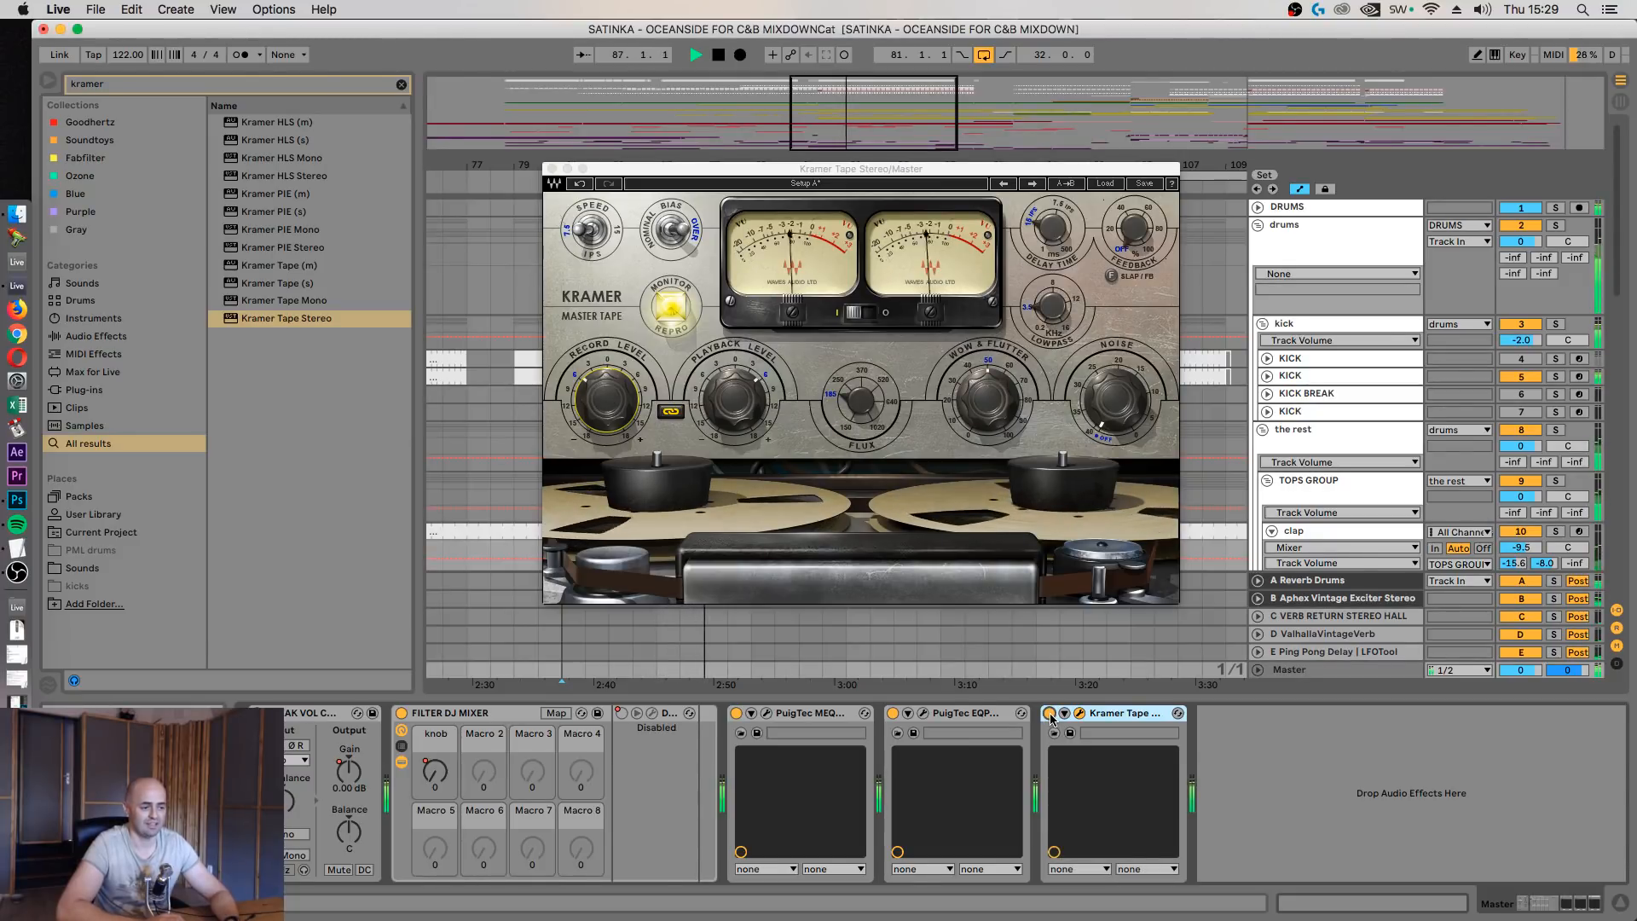
{"action": "left_click", "coordinate": [599, 239]}
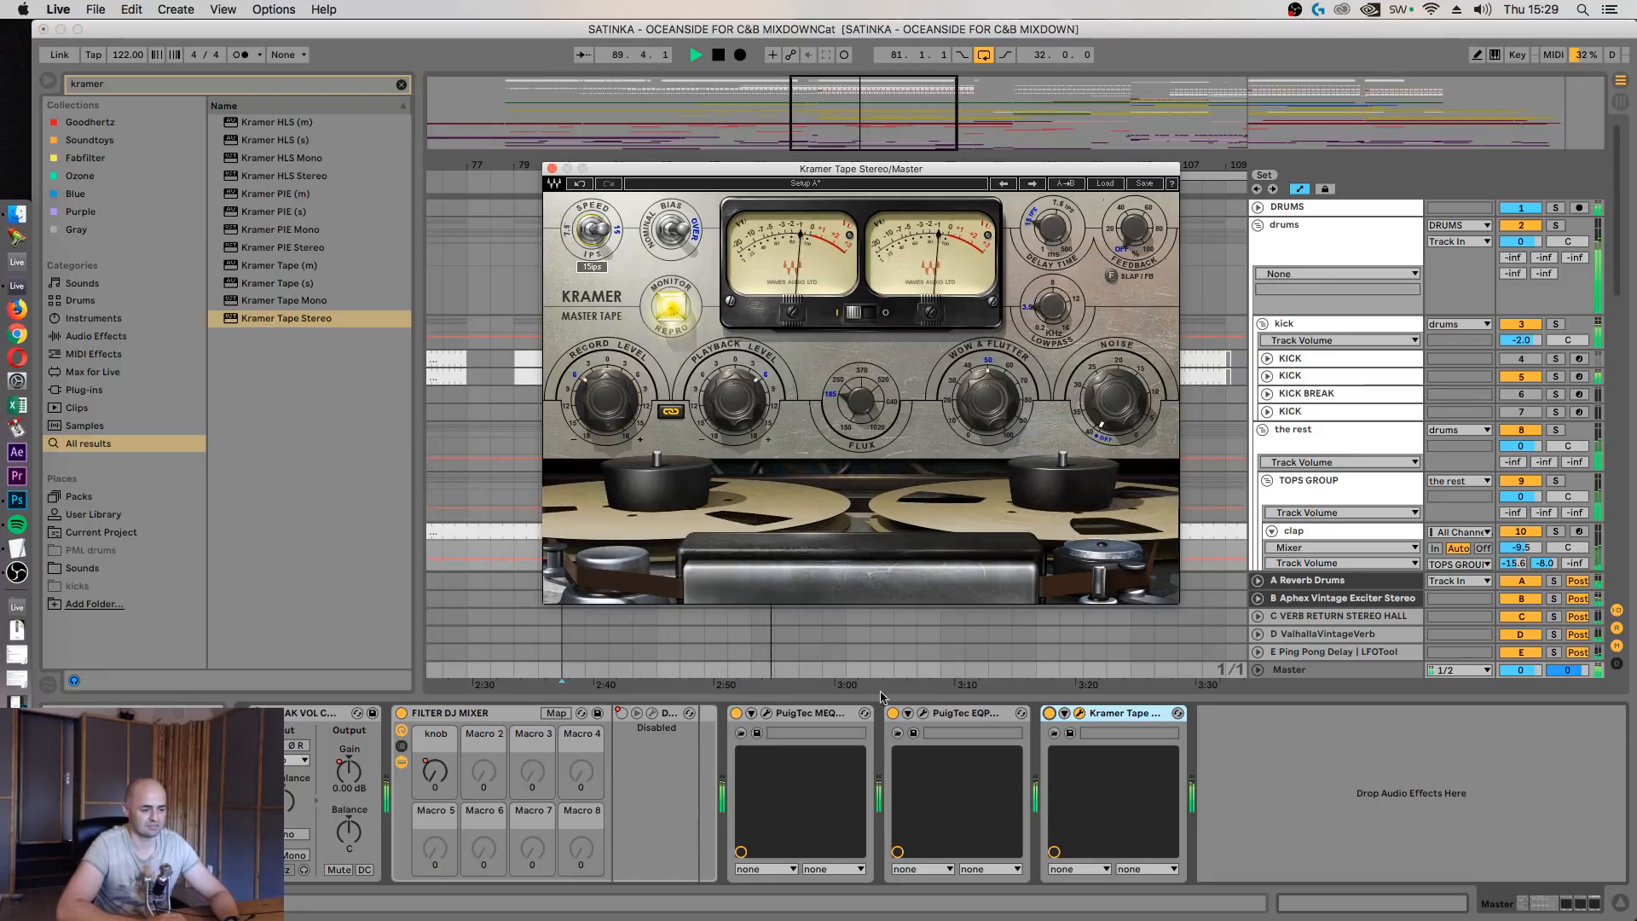
{"action": "left_click", "coordinate": [1052, 714]}
{"action": "left_click", "coordinate": [1050, 713]}
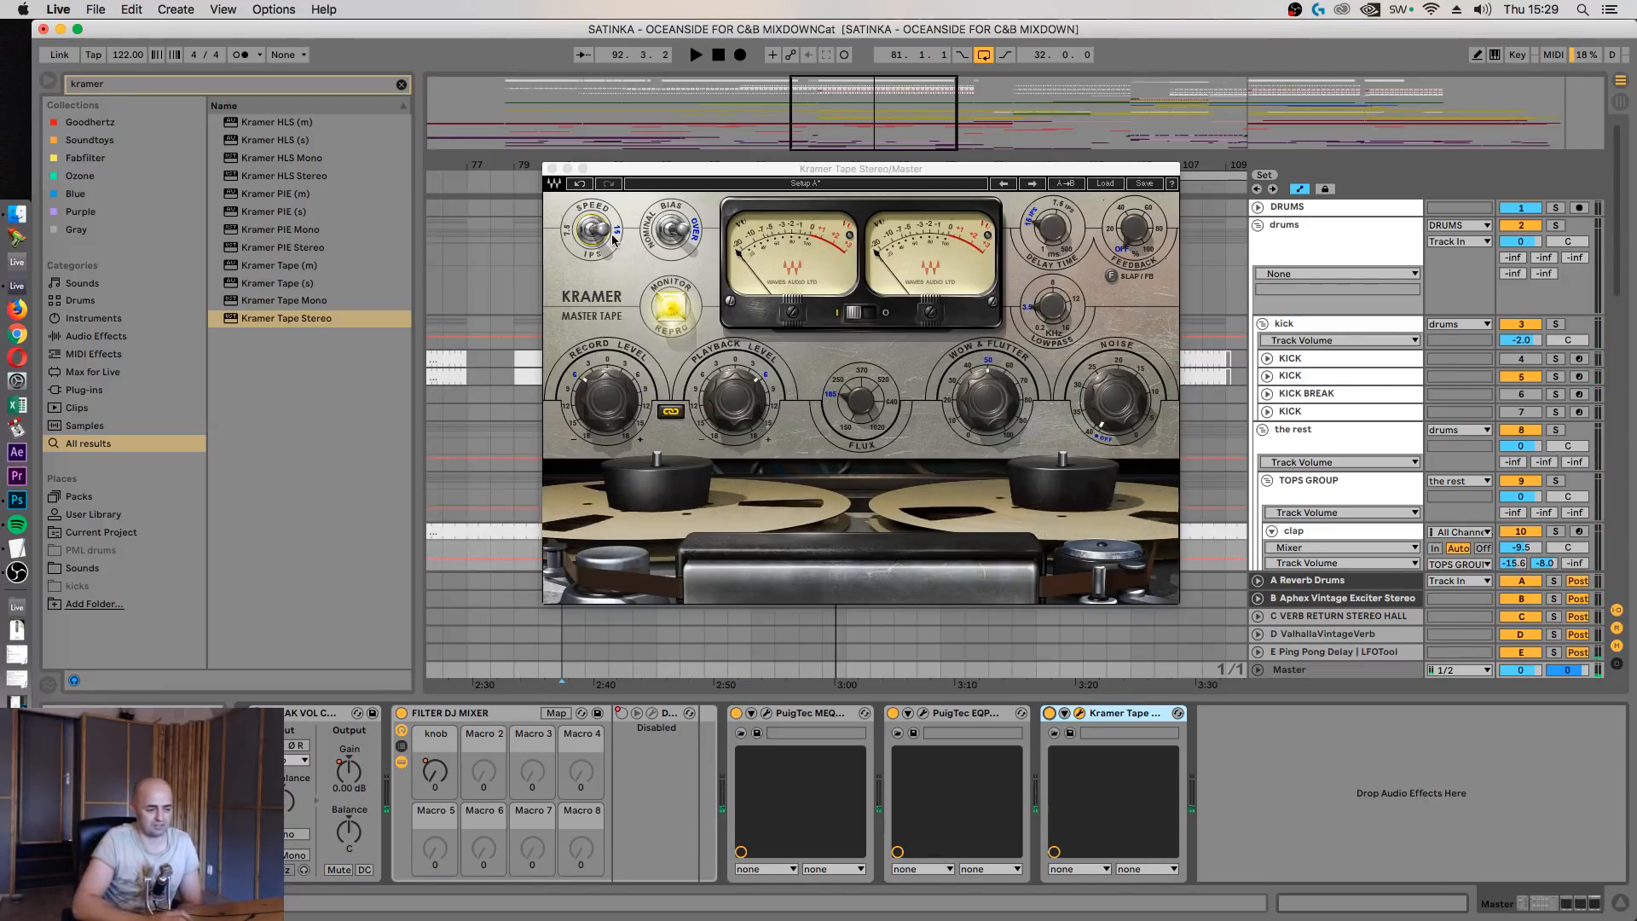
{"action": "key", "text": "space"}
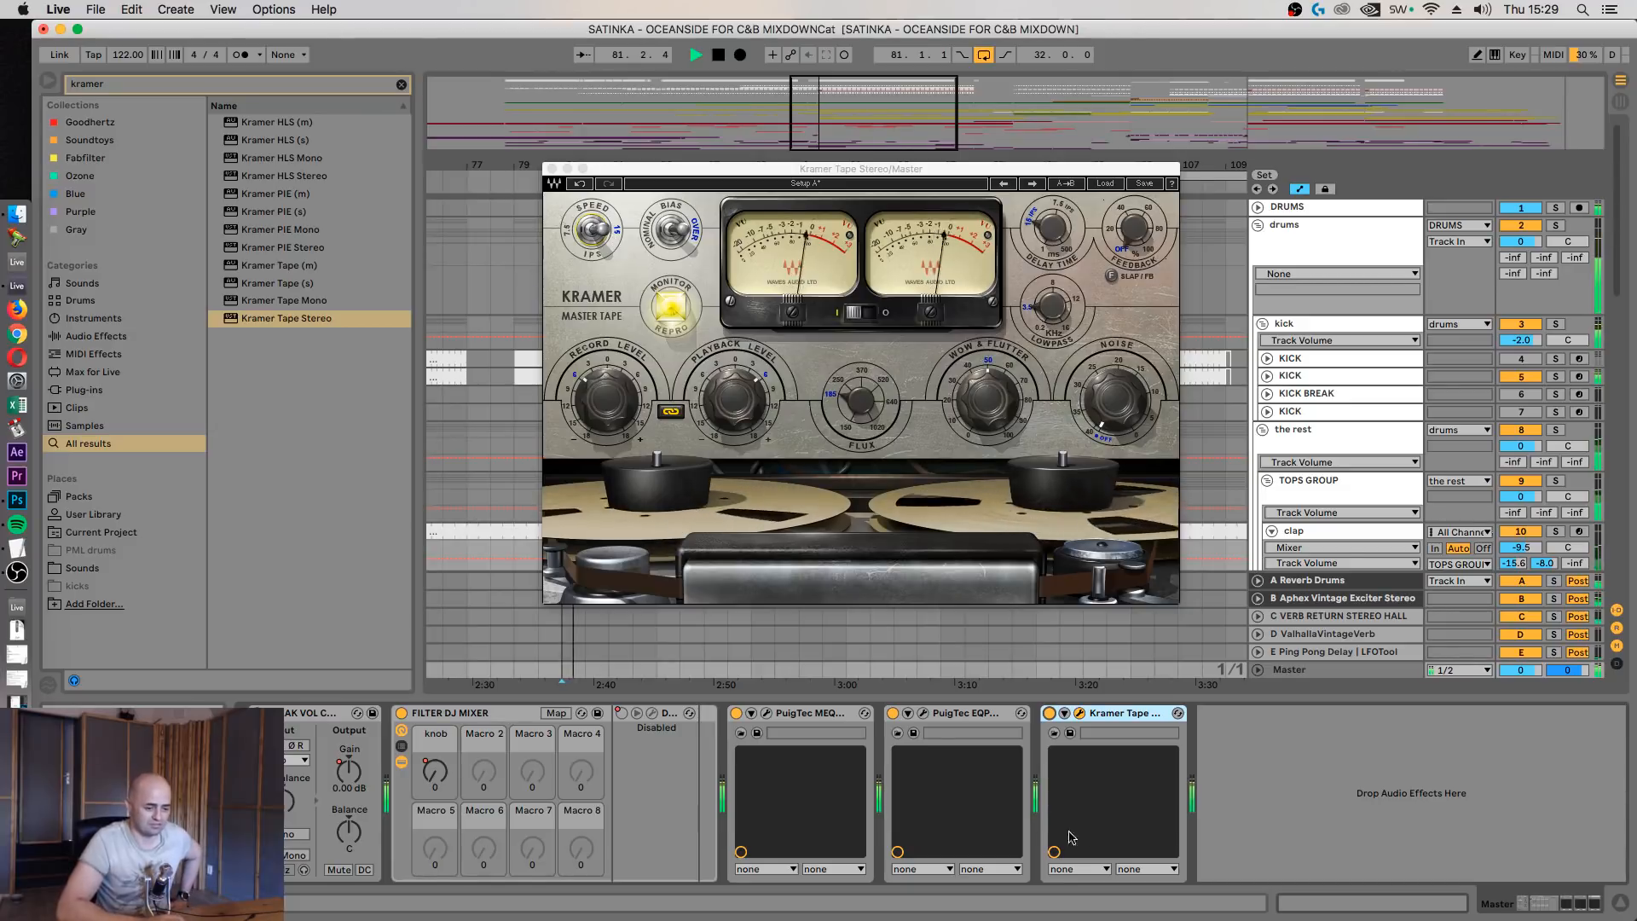
{"action": "left_click", "coordinate": [1049, 715]}
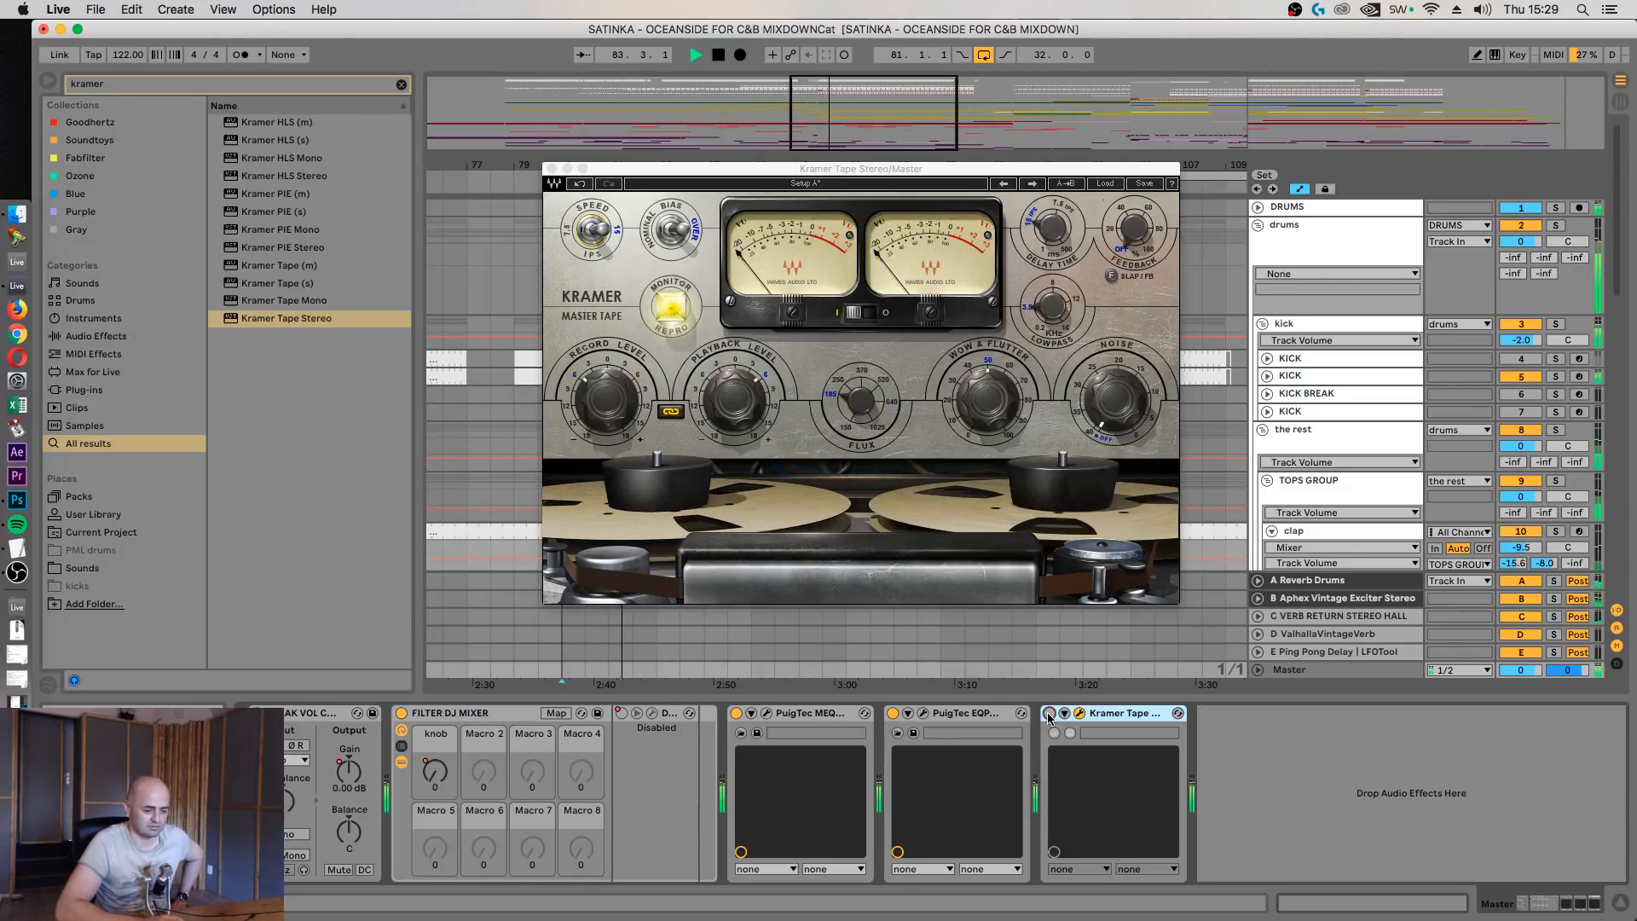
{"action": "left_click", "coordinate": [1049, 714]}
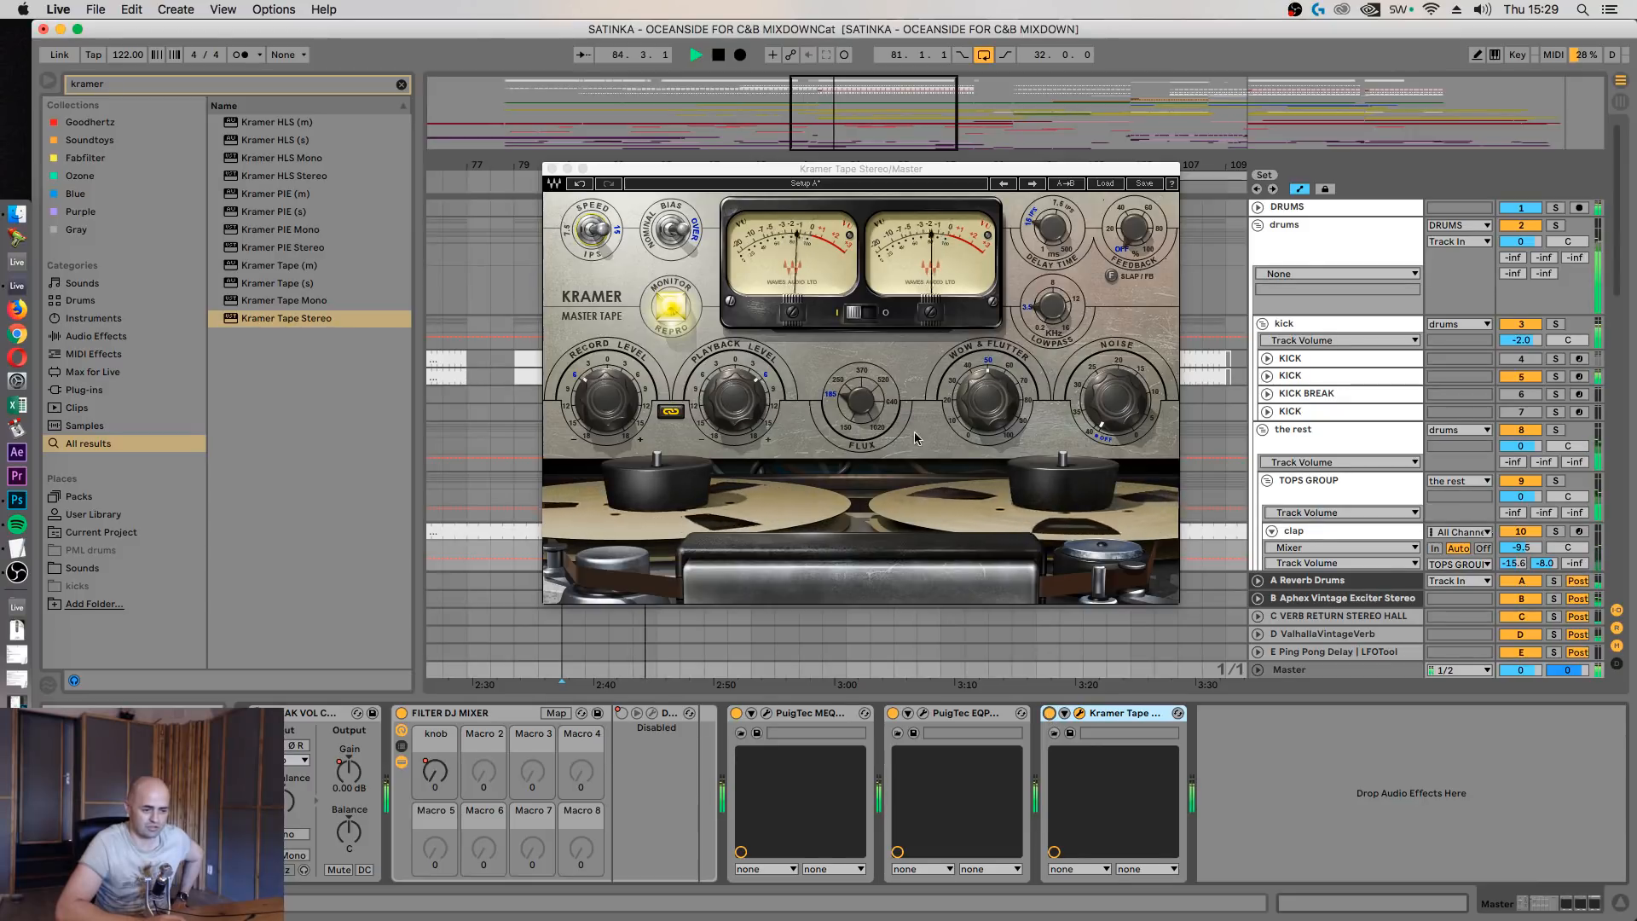
Lower the Kramer Tape's record level further and raise its flux to about 250
{"action": "left_click_drag", "start_coordinate": [606, 398], "coordinate": [606, 406]}
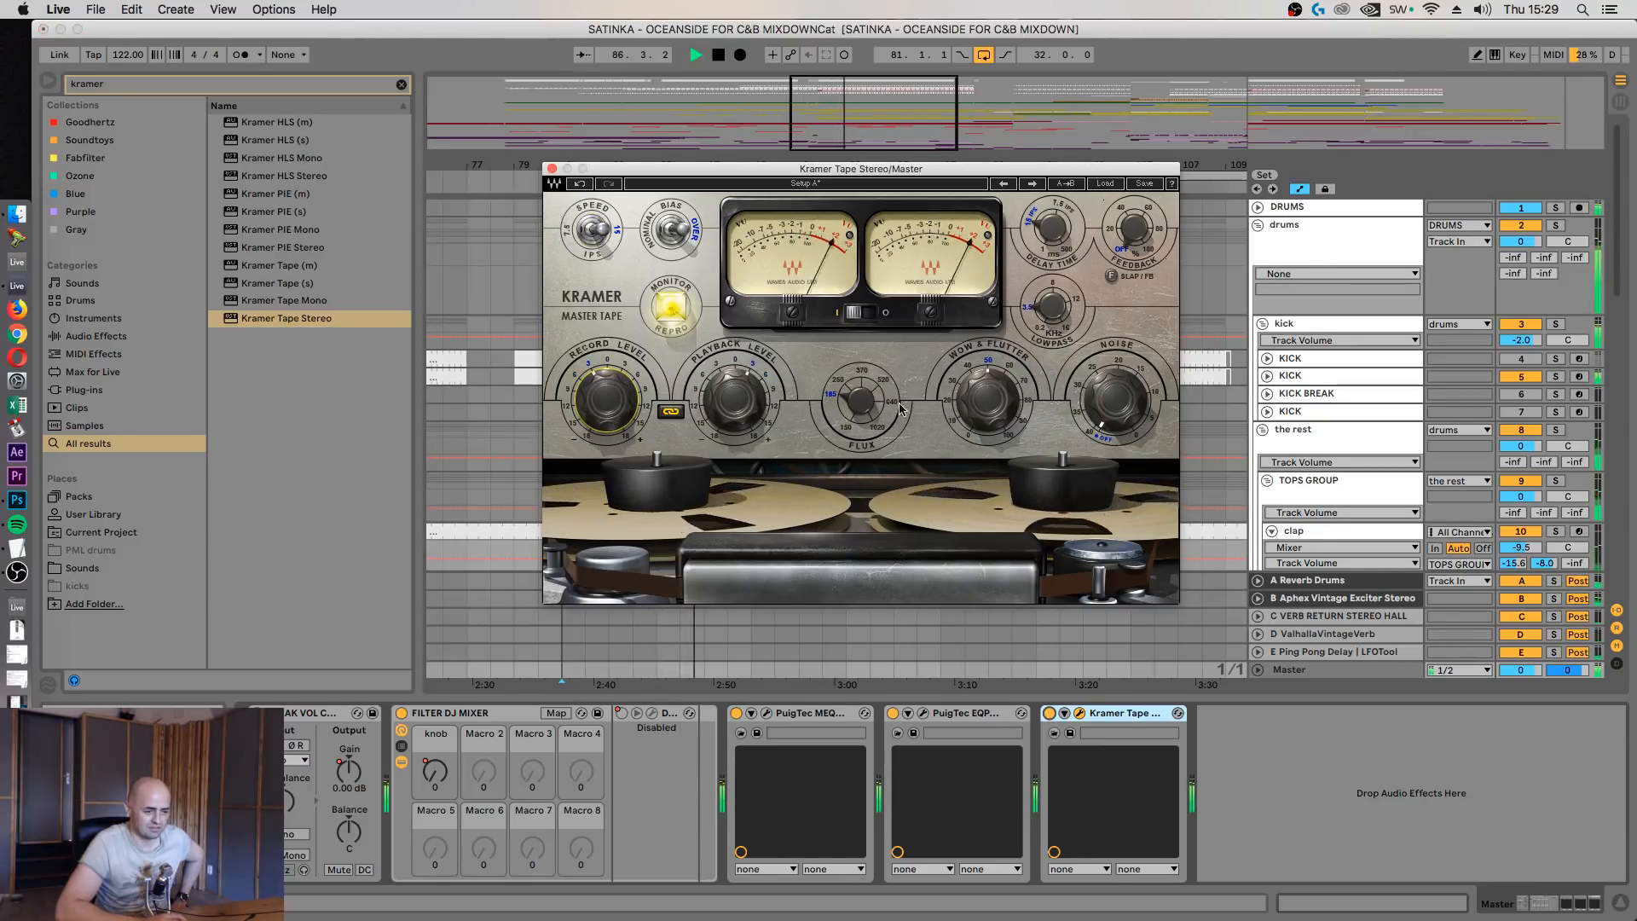
{"action": "mouse_move", "coordinate": [864, 406]}
{"action": "left_mouse_down"}
{"action": "mouse_move", "coordinate": [864, 337]}
{"action": "mouse_move", "coordinate": [864, 385]}
{"action": "left_mouse_up"}
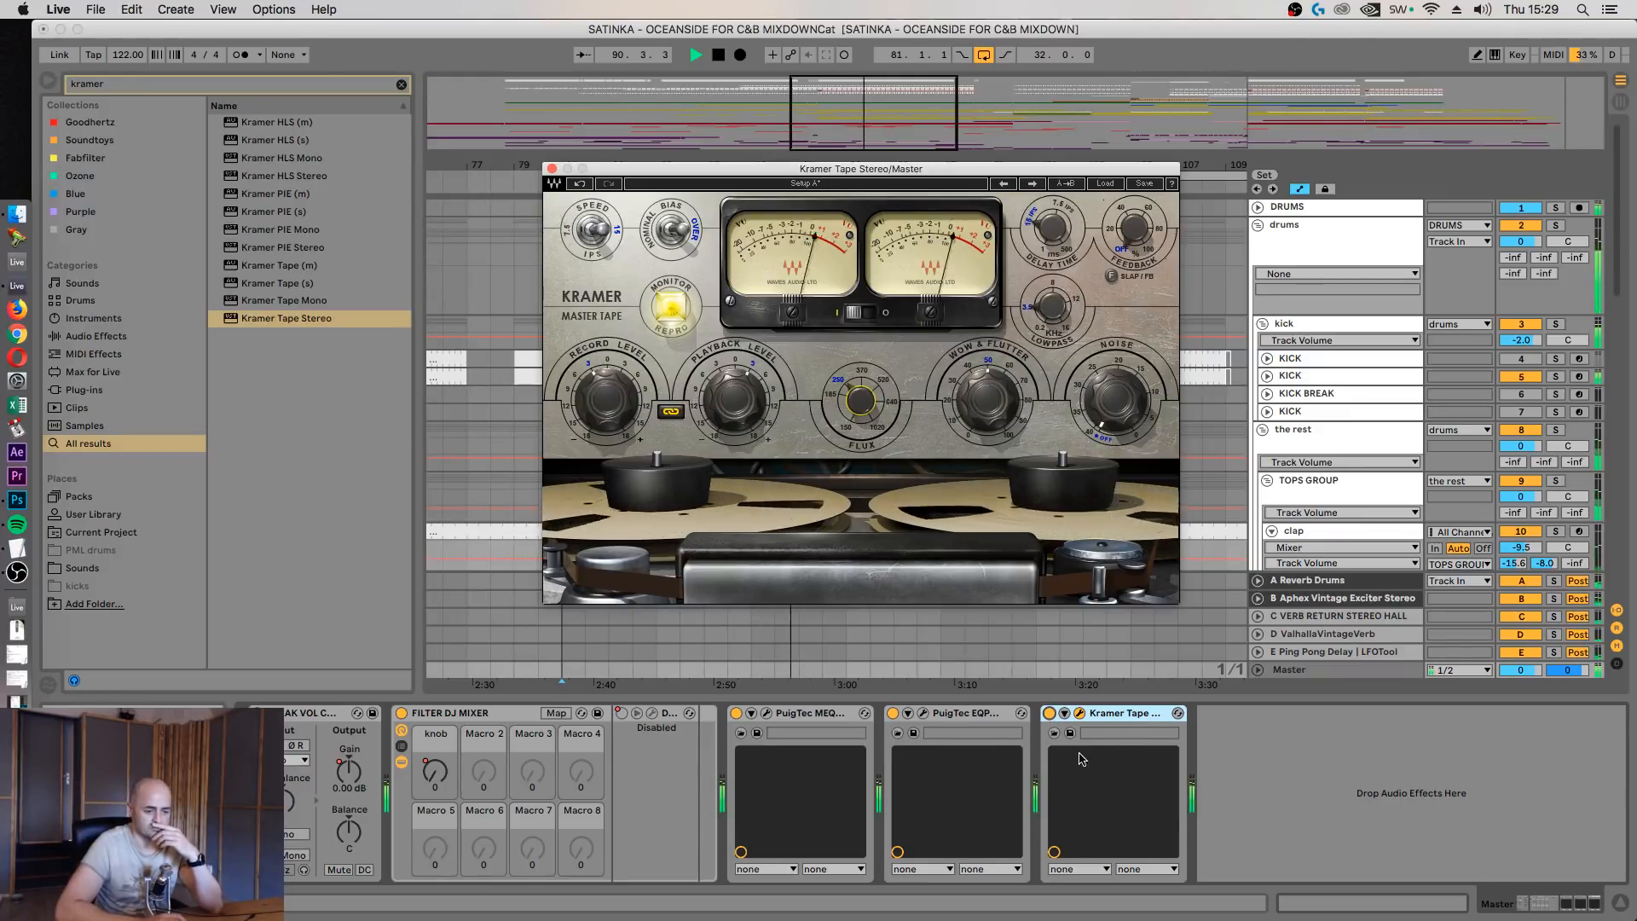
Compare the mix repeatedly with Kramer Tape bypassed and active, leave it enabled and close its window
{"action": "left_click", "coordinate": [1049, 713]}
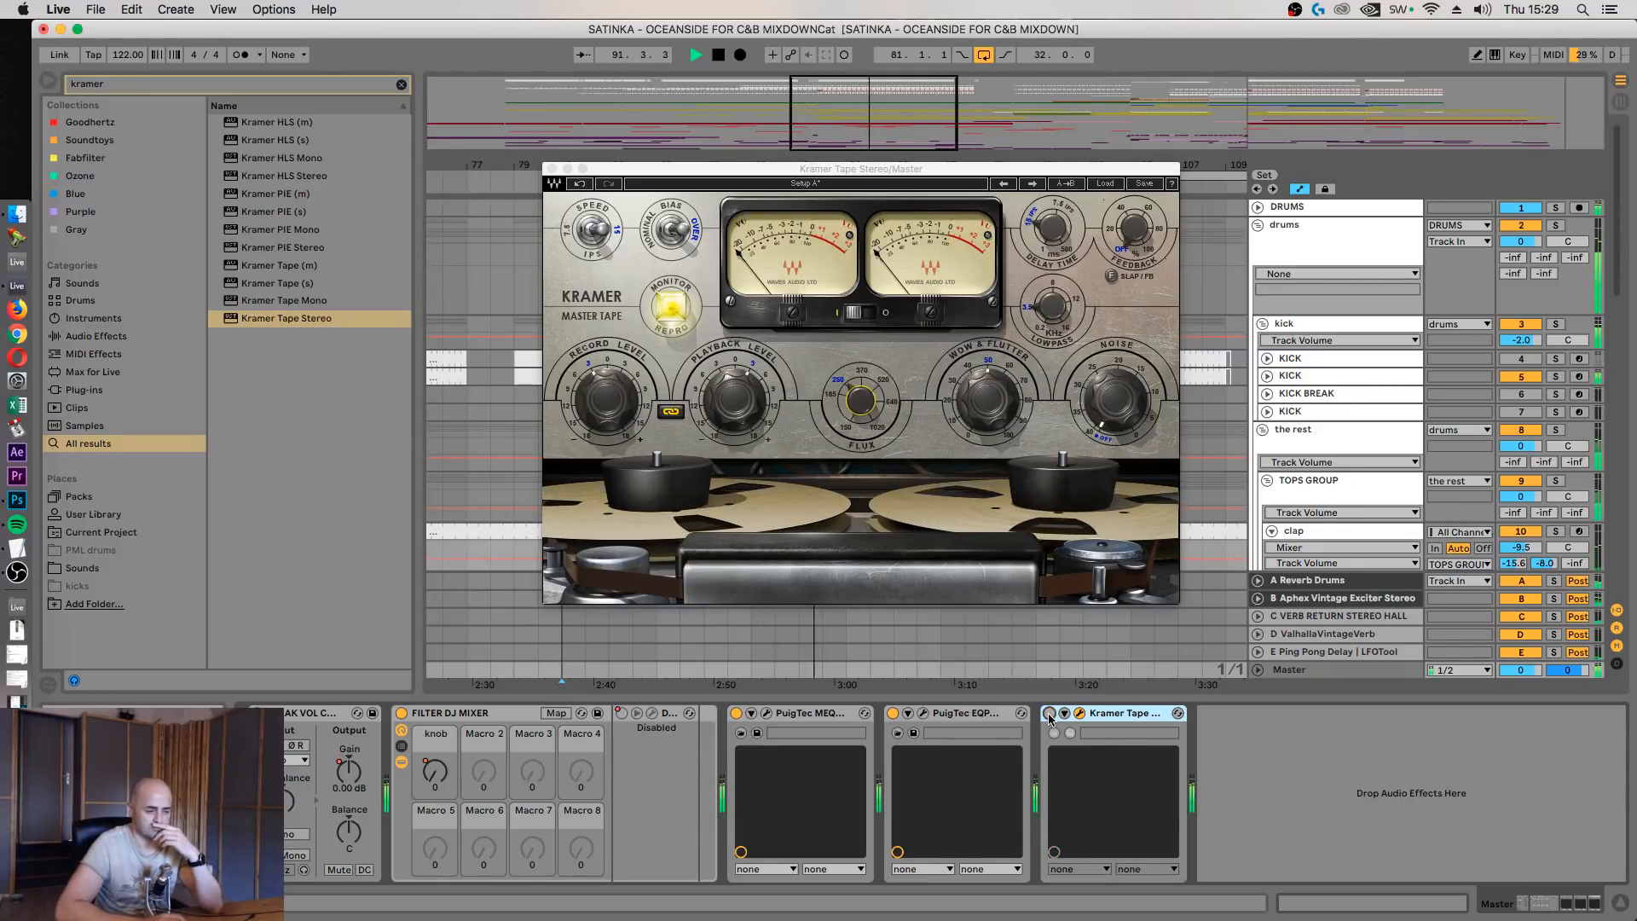
{"action": "left_click", "coordinate": [1049, 713]}
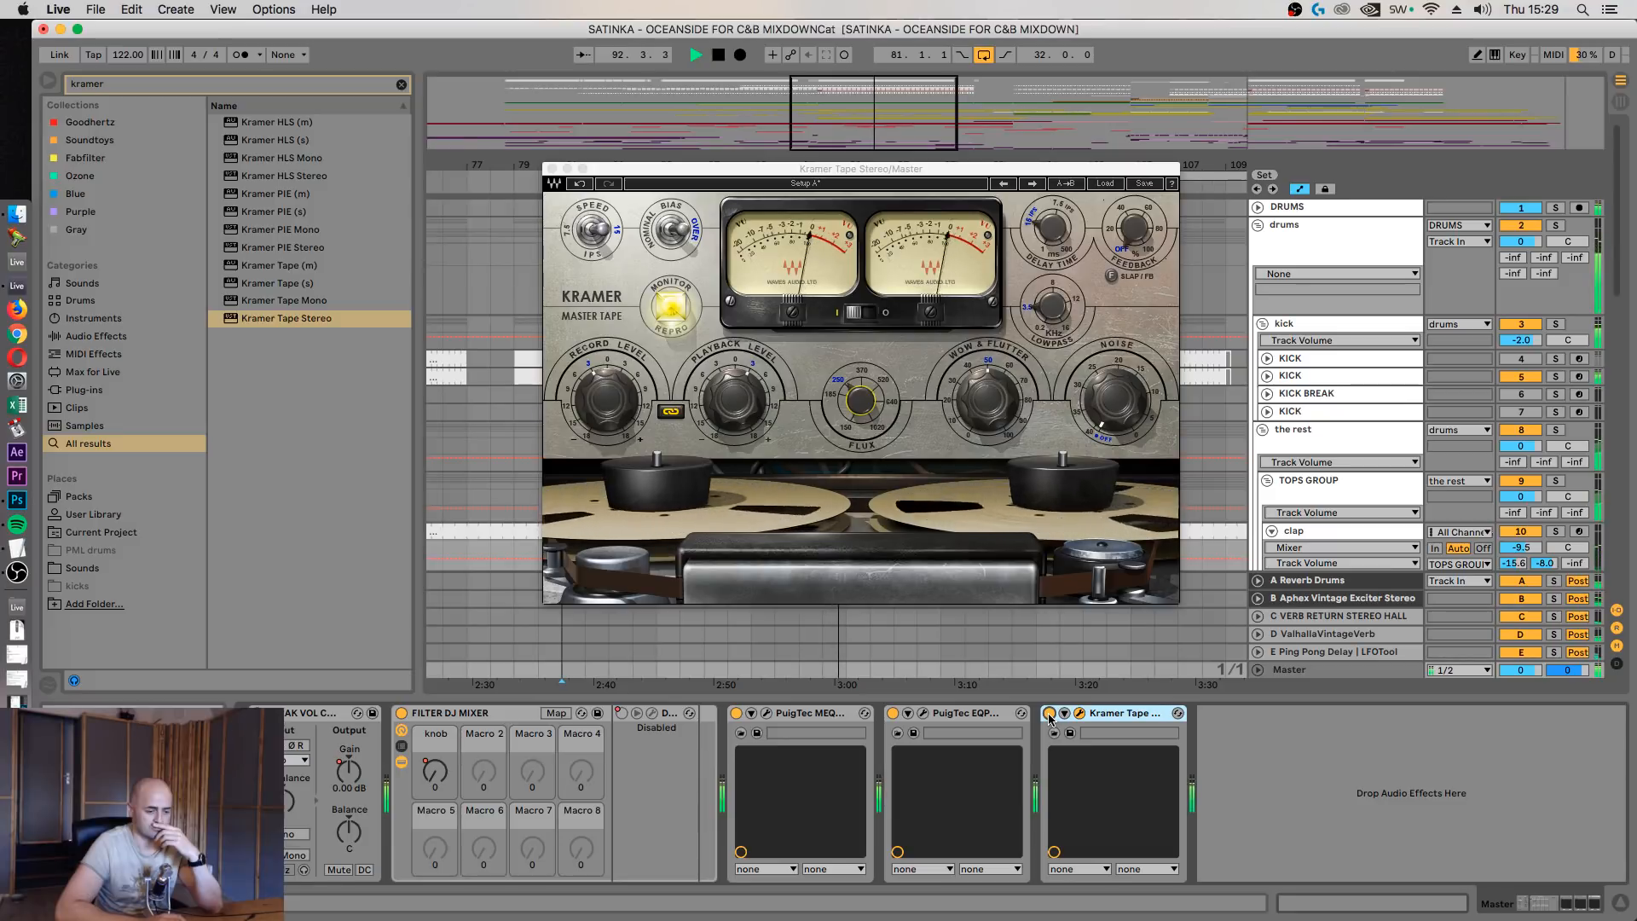
{"action": "left_click", "coordinate": [1050, 715]}
{"action": "left_click", "coordinate": [1051, 714]}
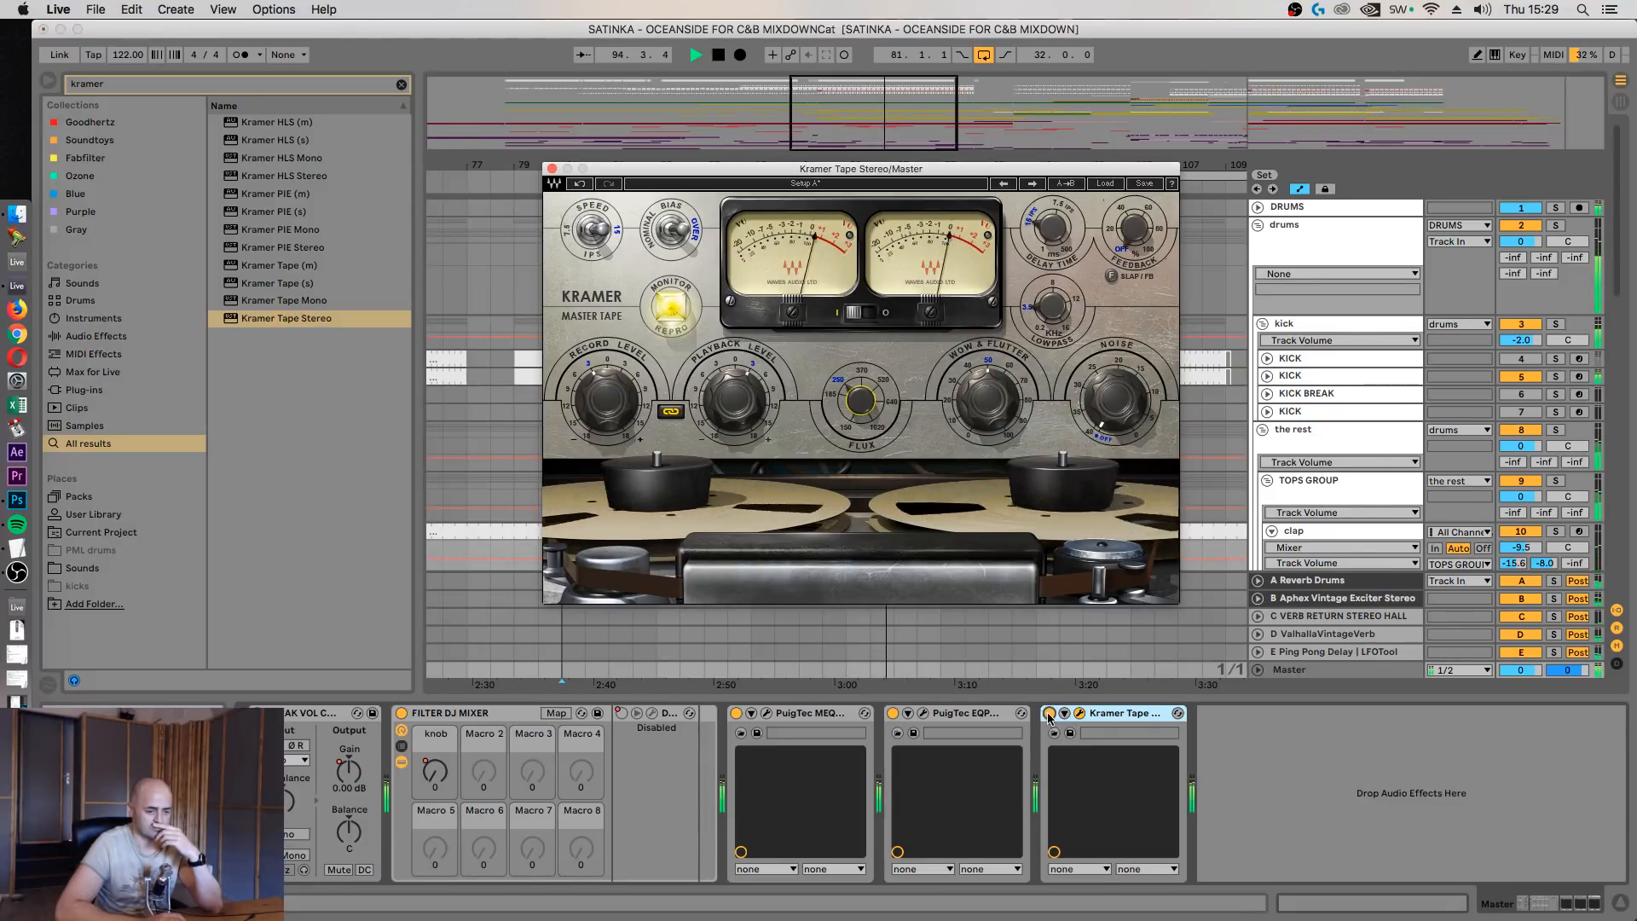
{"action": "left_click", "coordinate": [1050, 714]}
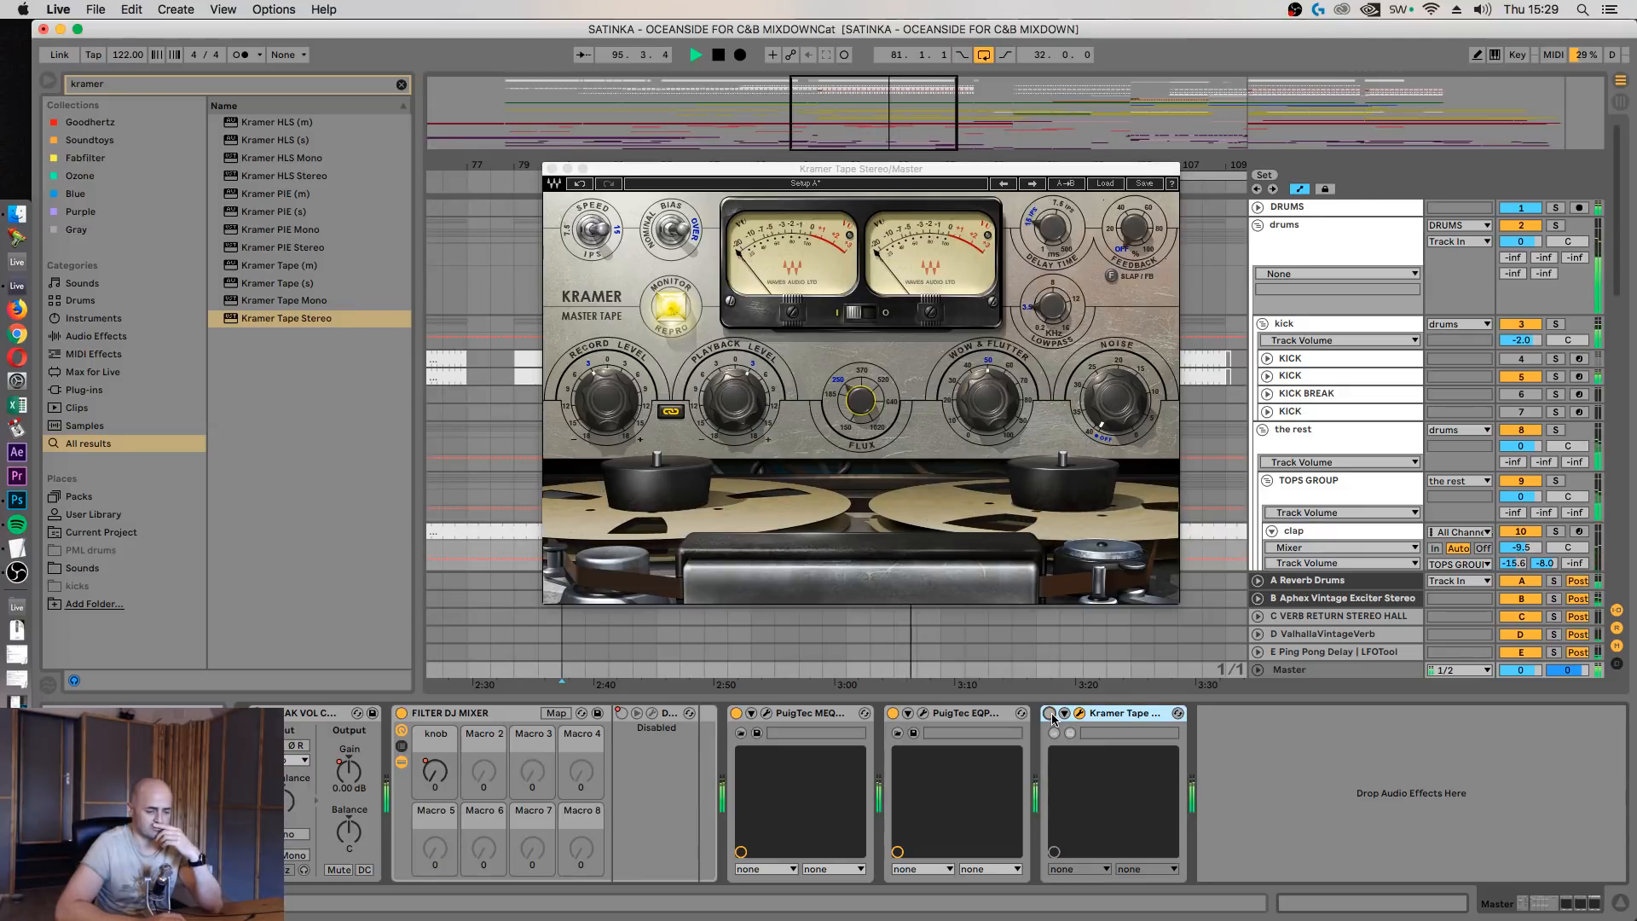
{"action": "left_click", "coordinate": [1050, 715]}
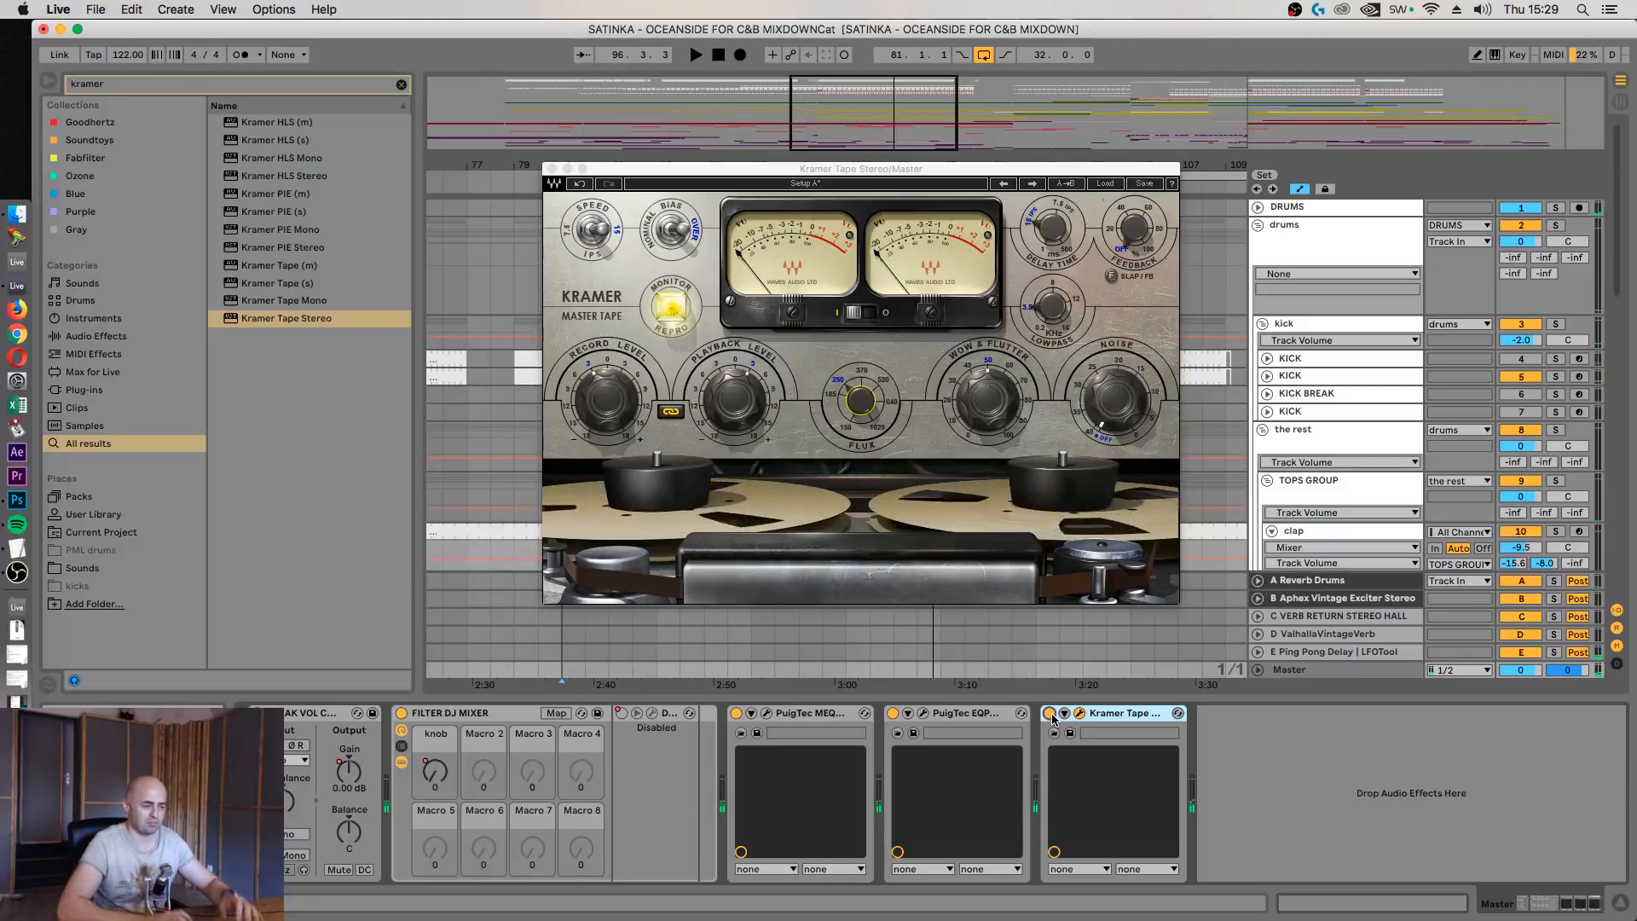
{"action": "left_click", "coordinate": [551, 169]}
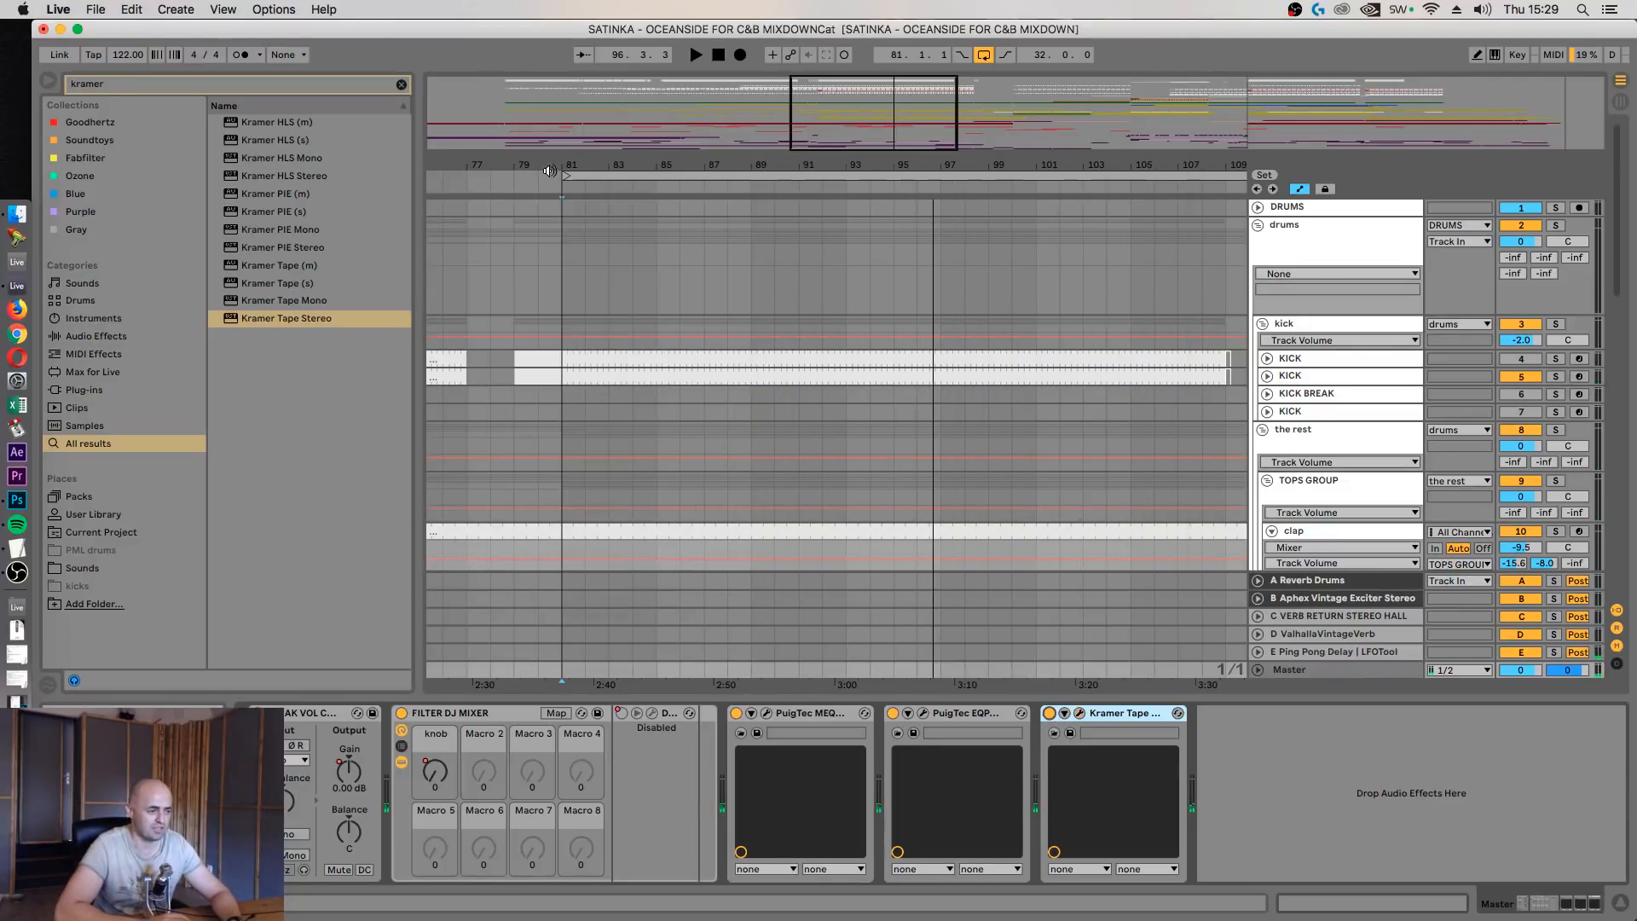
Search the browser for j37, add J37 Stereo after Kramer Tape on the Master track and bypass Kramer Tape
{"action": "left_click", "coordinate": [316, 89]}
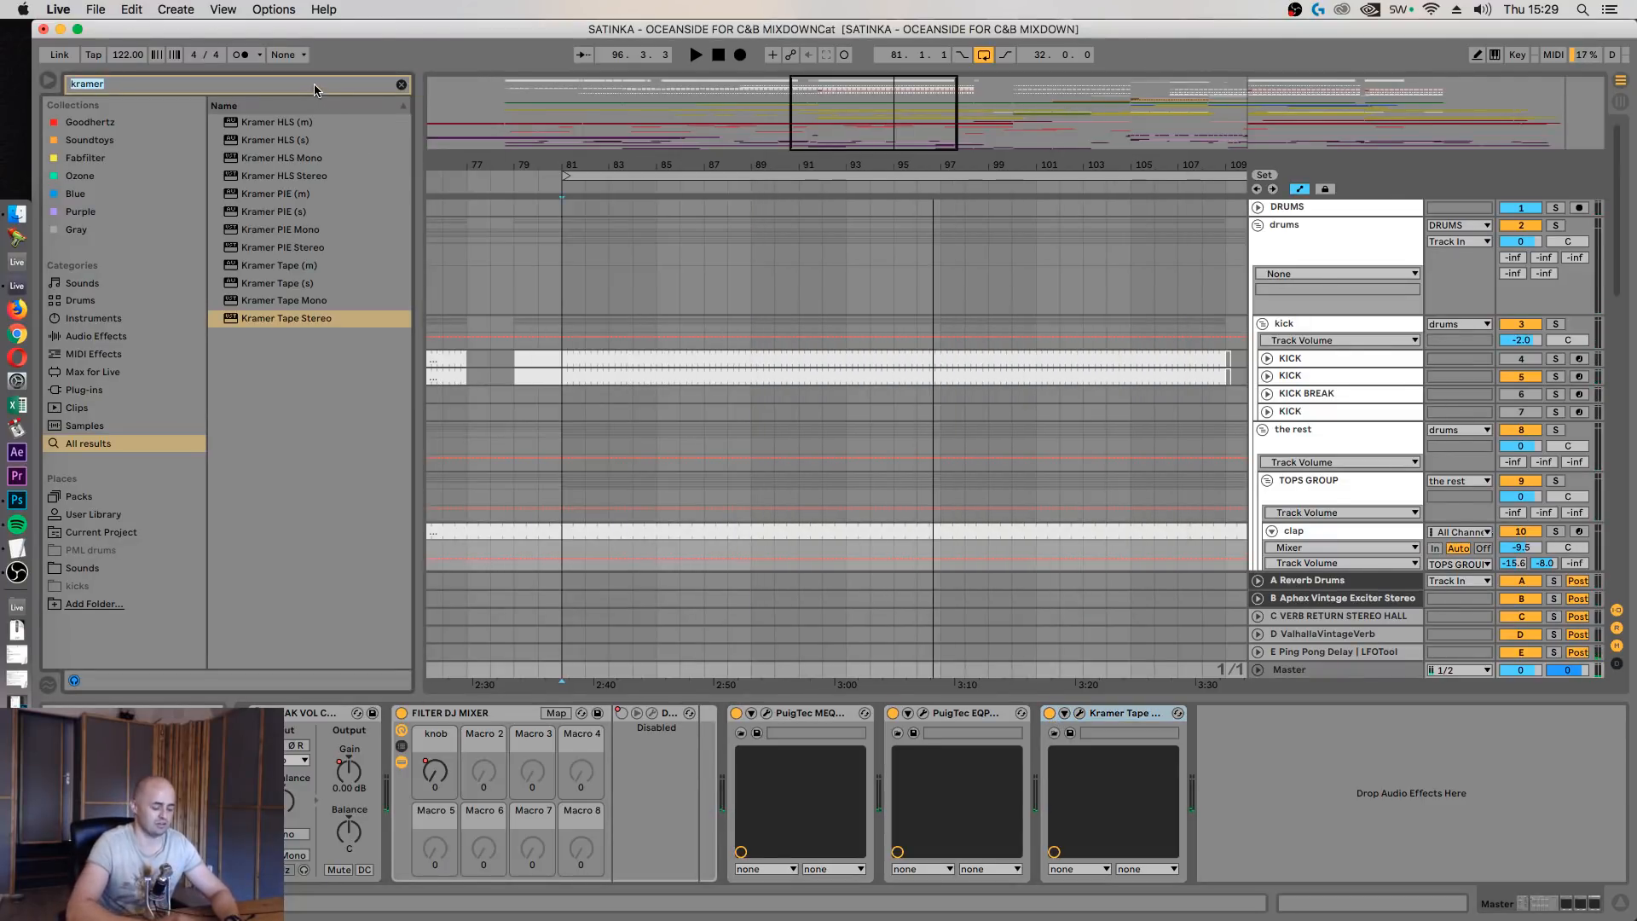
{"action": "type", "text": "j37"}
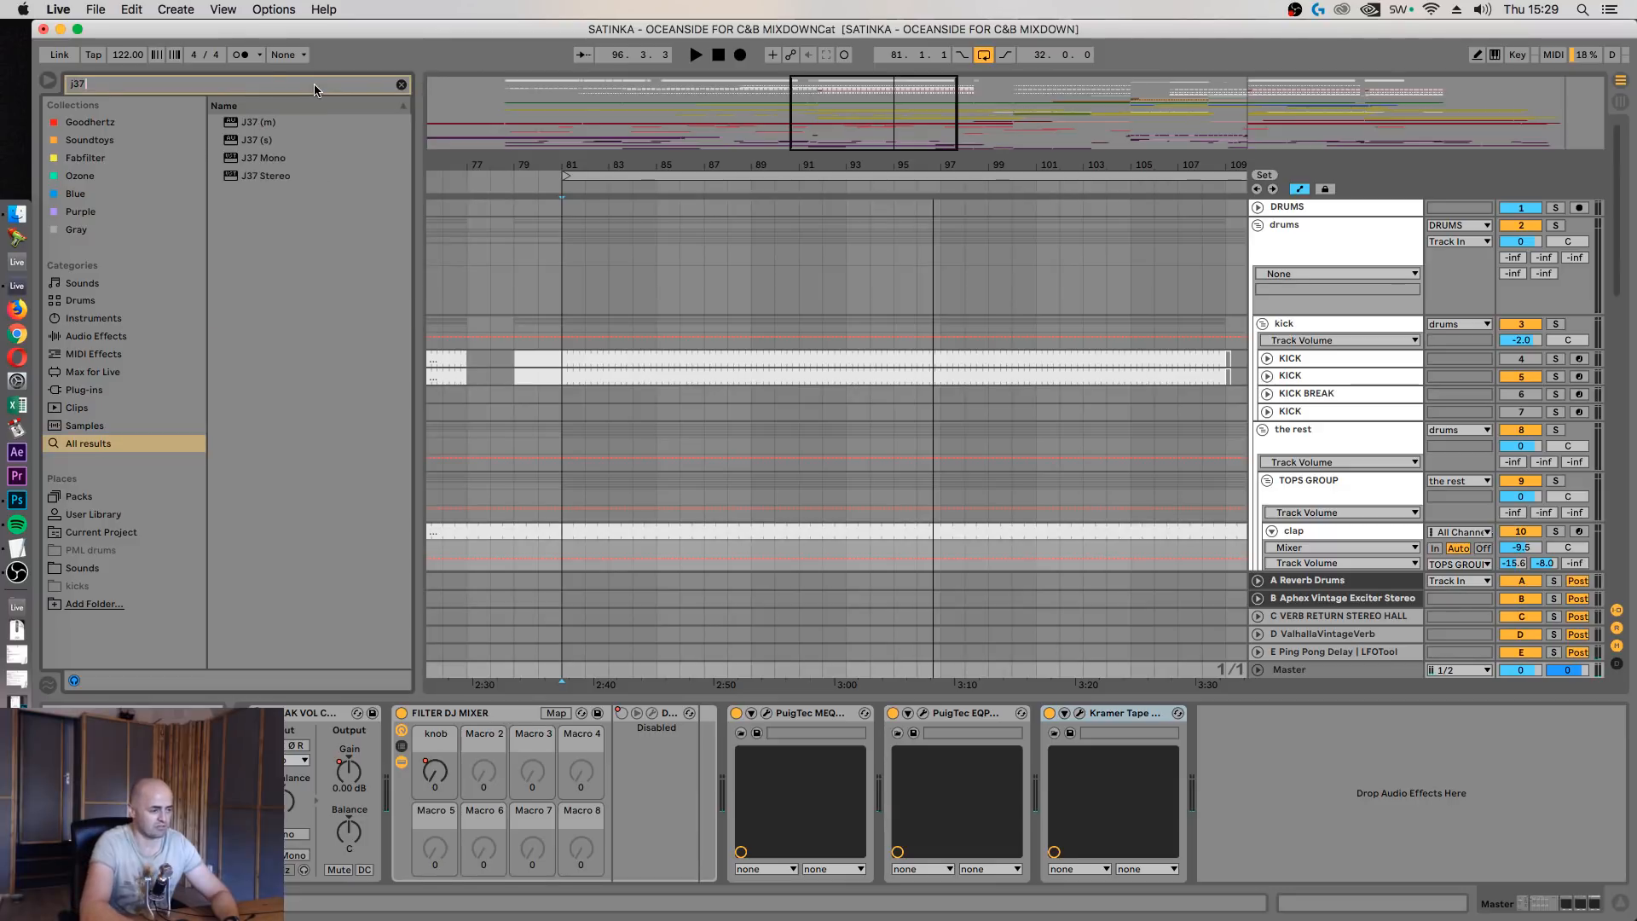
{"action": "left_click_drag", "start_coordinate": [255, 186], "coordinate": [1294, 726]}
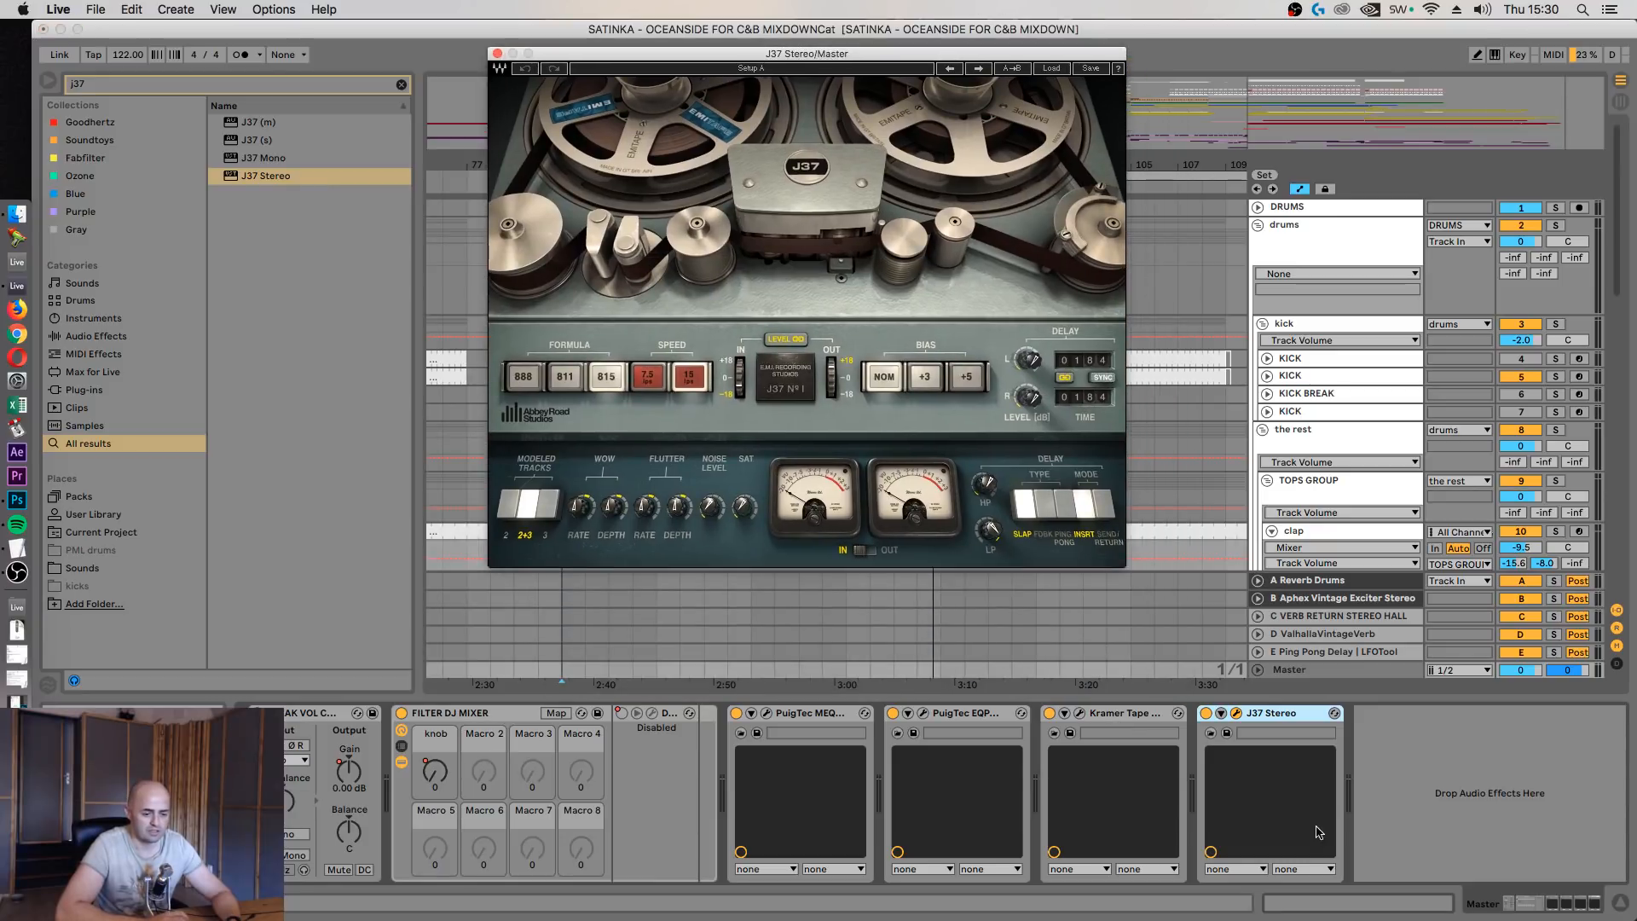
{"action": "left_click", "coordinate": [1051, 715]}
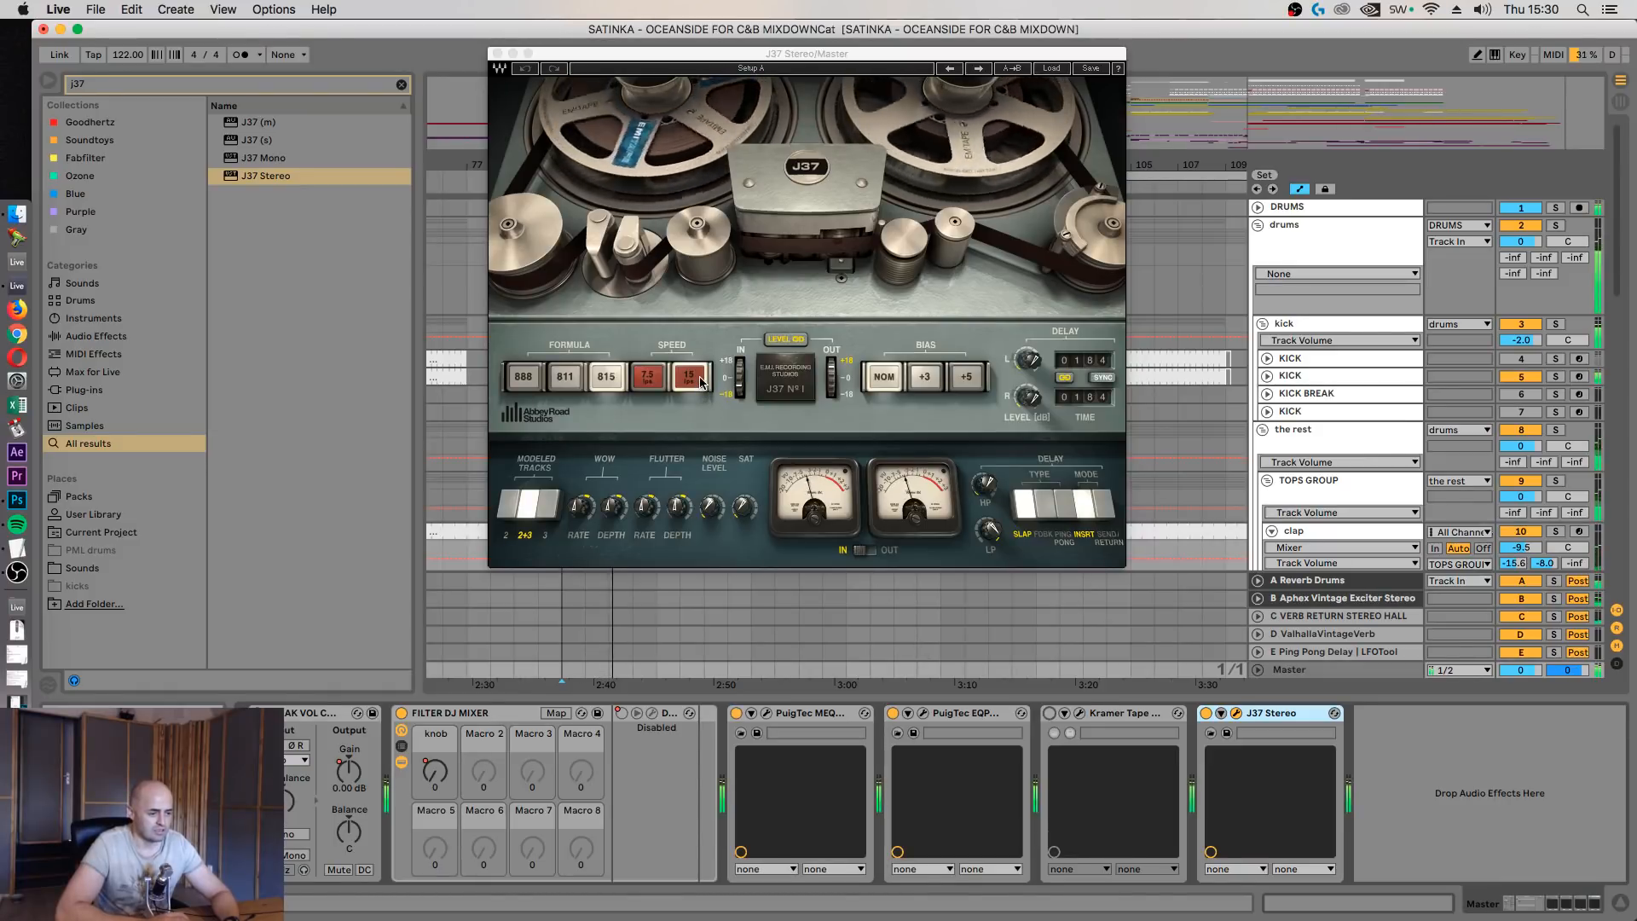
Try the J37's 7.5 ips speed, then sweep its input level up to 17.4 dB and back to about 0 dB
{"action": "left_click", "coordinate": [652, 380]}
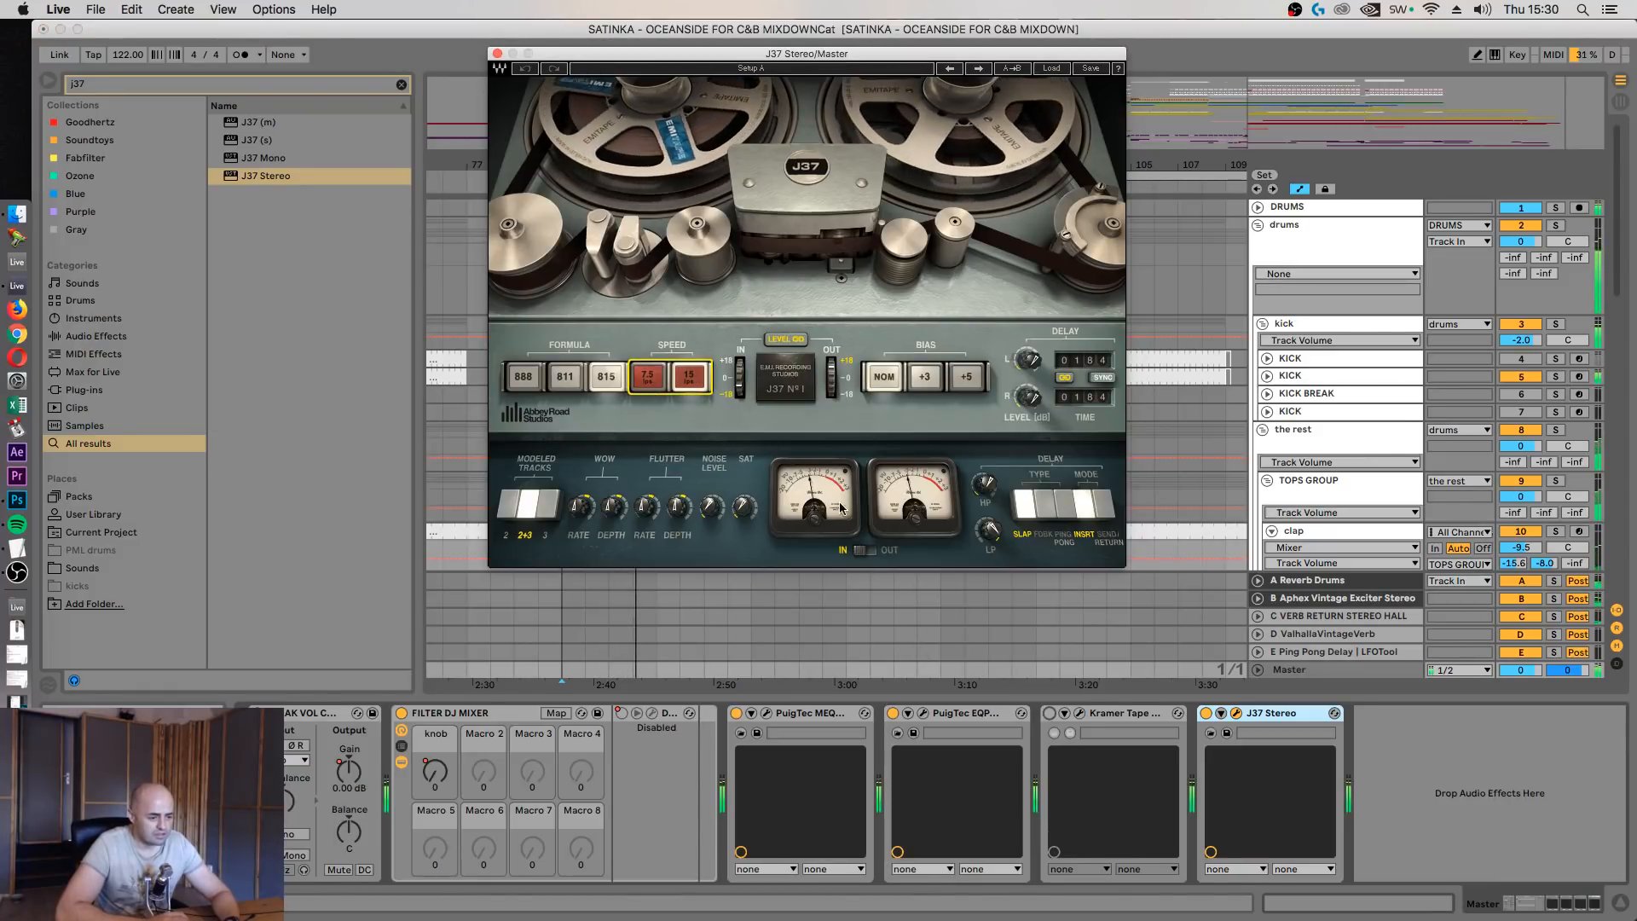
{"action": "mouse_move", "coordinate": [742, 383]}
{"action": "left_mouse_down"}
{"action": "mouse_move", "coordinate": [742, 345]}
{"action": "mouse_move", "coordinate": [741, 362]}
{"action": "left_mouse_up"}
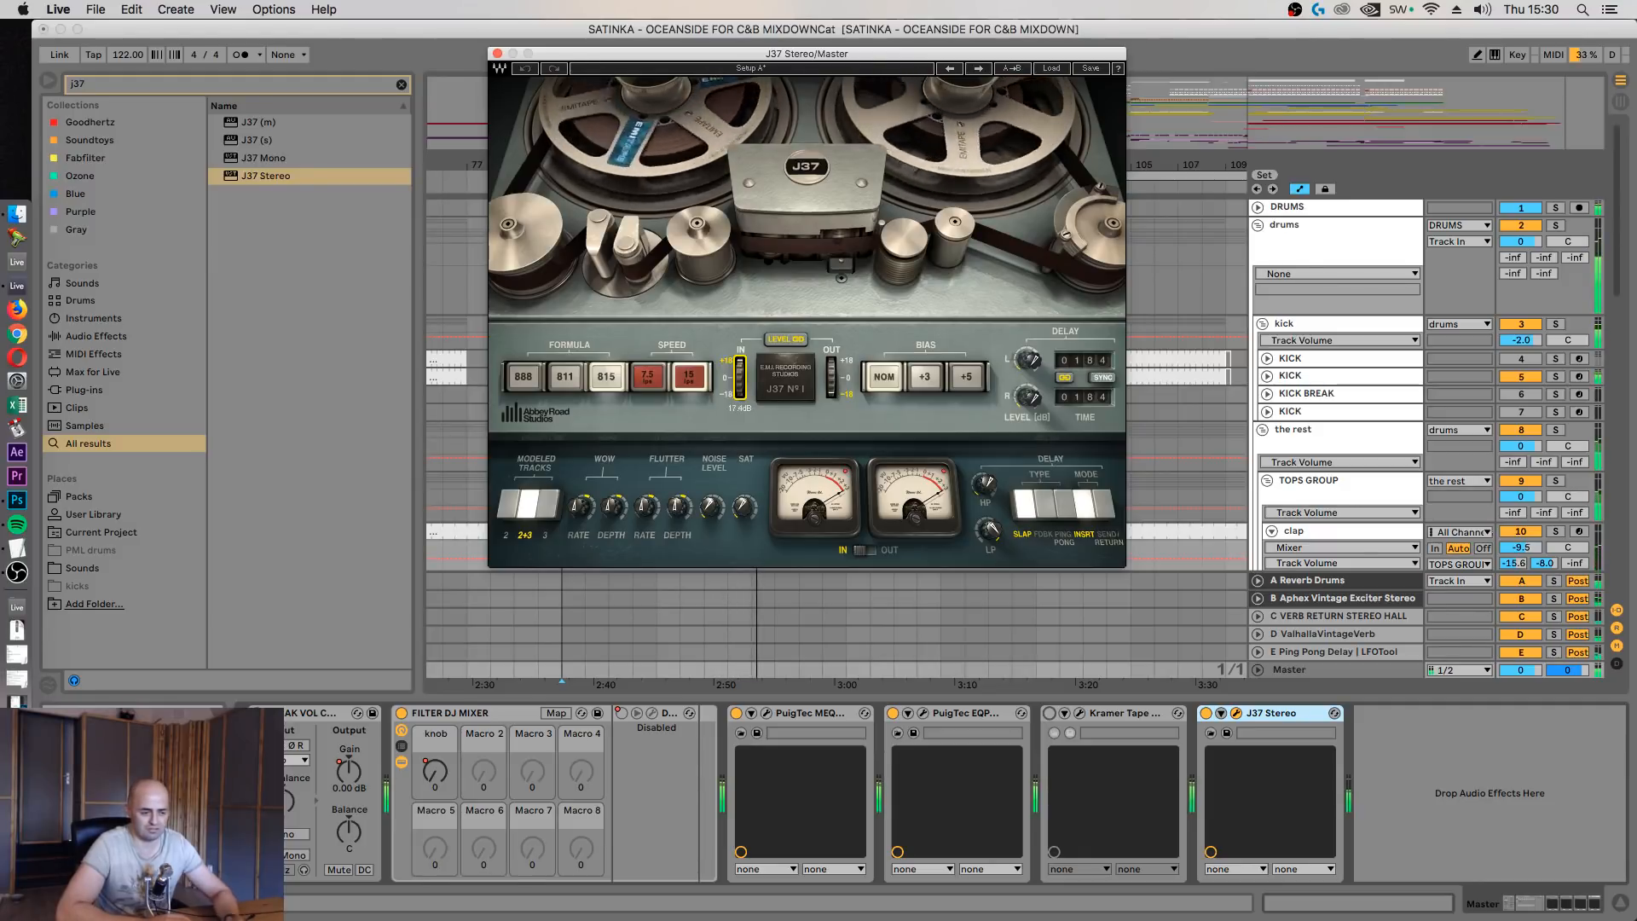
{"action": "left_click_drag", "start_coordinate": [741, 359], "coordinate": [741, 373]}
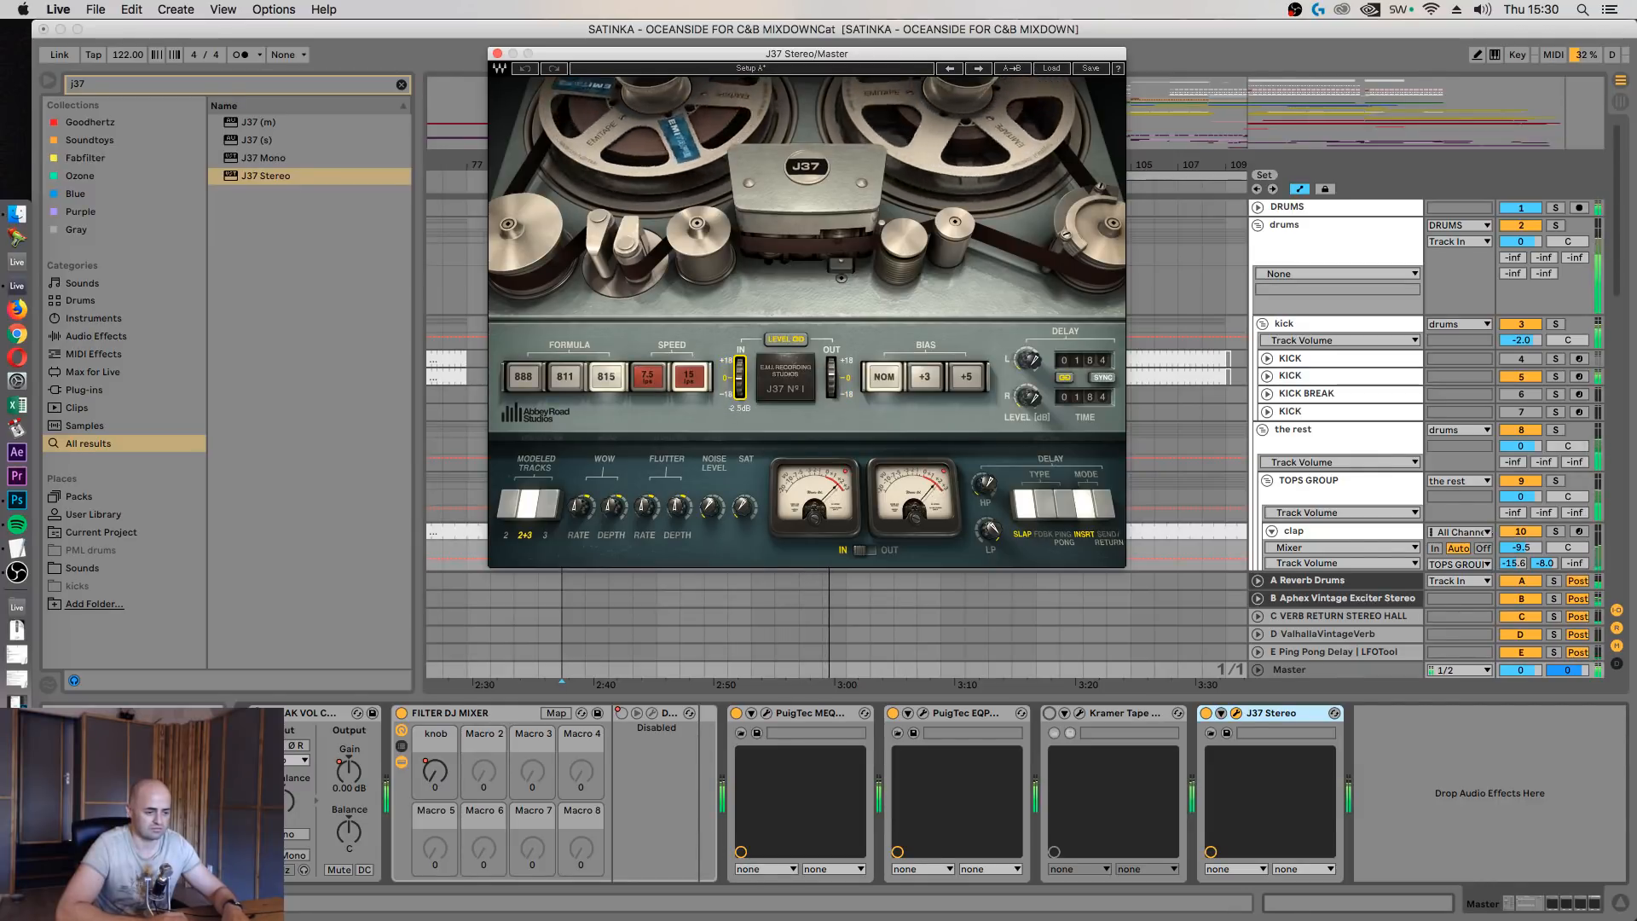
{"action": "left_click_drag", "start_coordinate": [741, 375], "coordinate": [741, 377]}
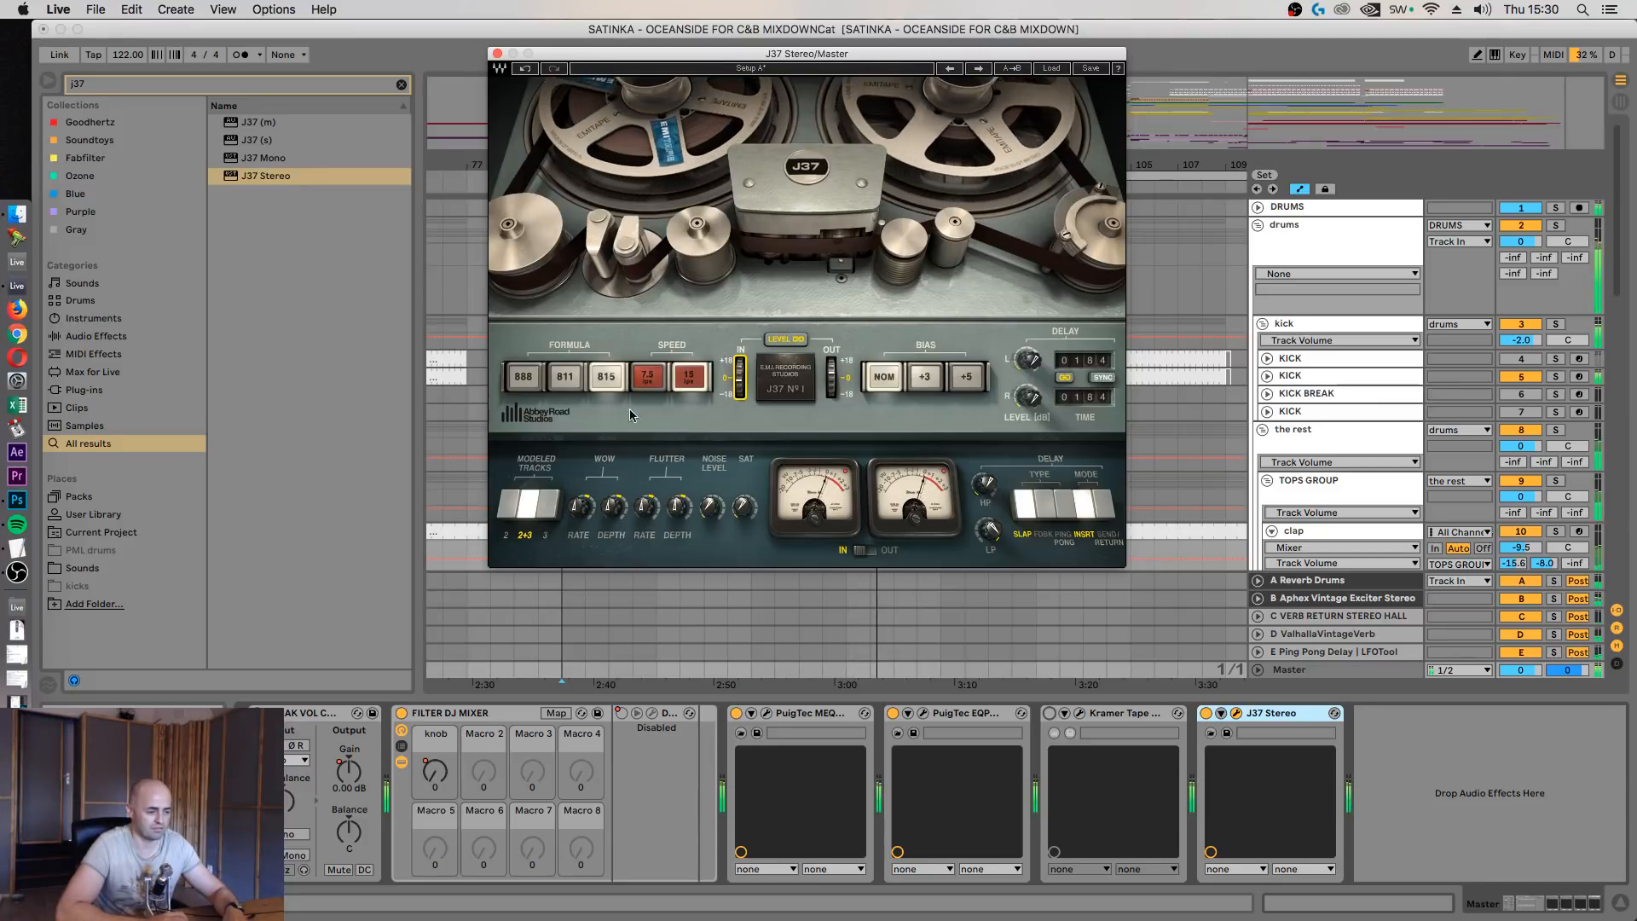
Set the J37 tape speed to 7.5 ips and compare the mix with the plug-in bypassed and active
{"action": "left_click", "coordinate": [657, 383]}
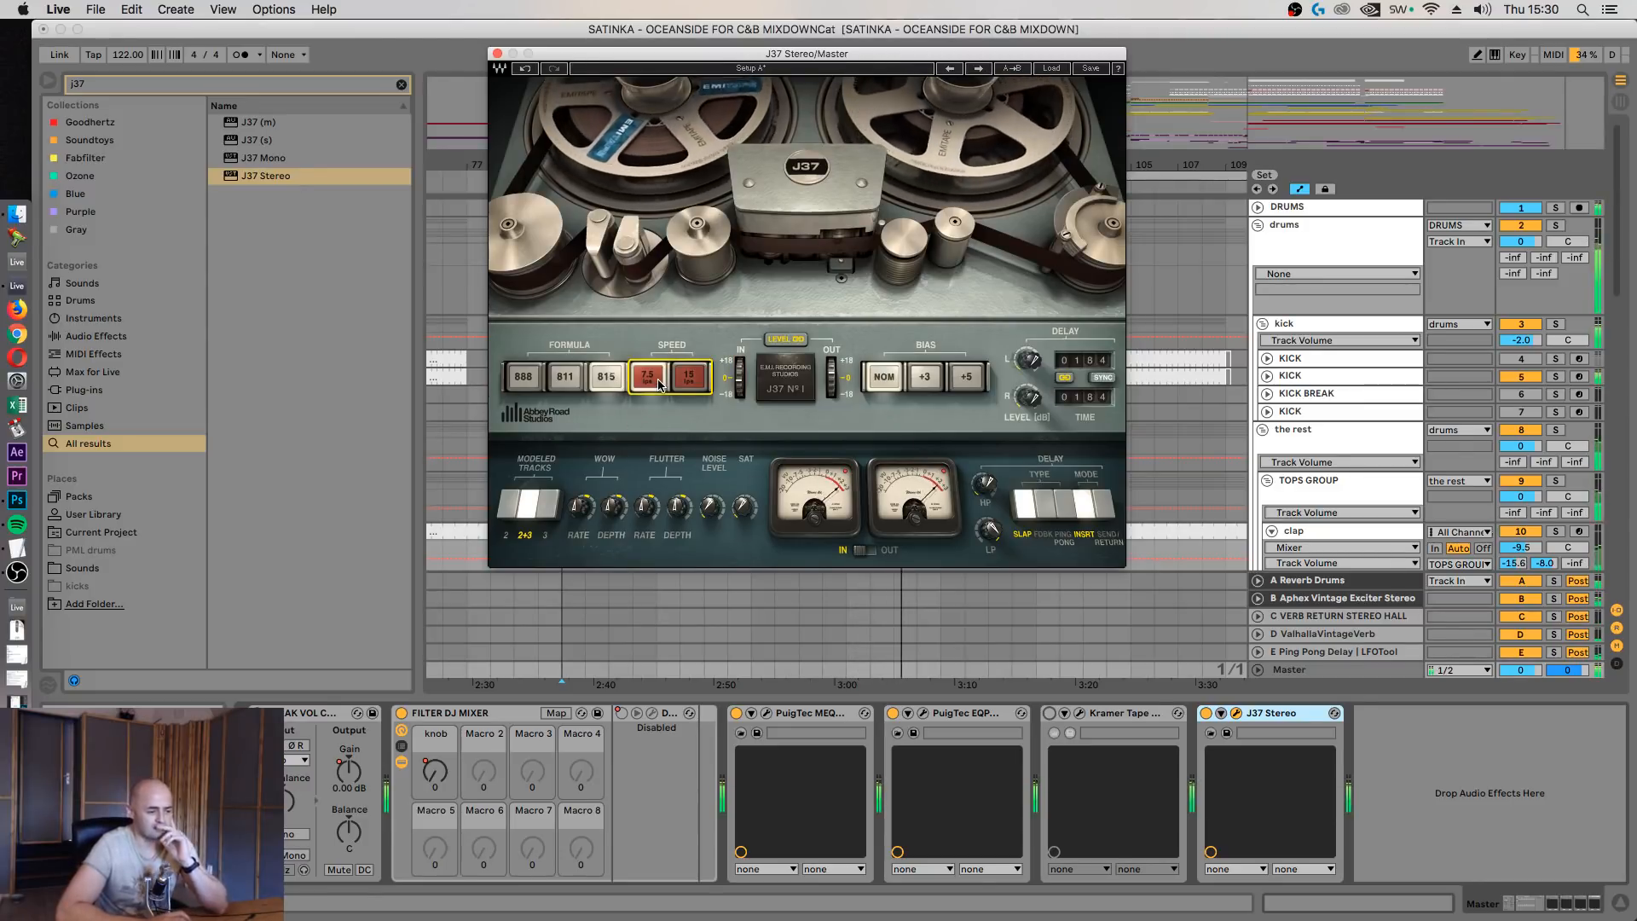
{"action": "left_click", "coordinate": [1207, 714]}
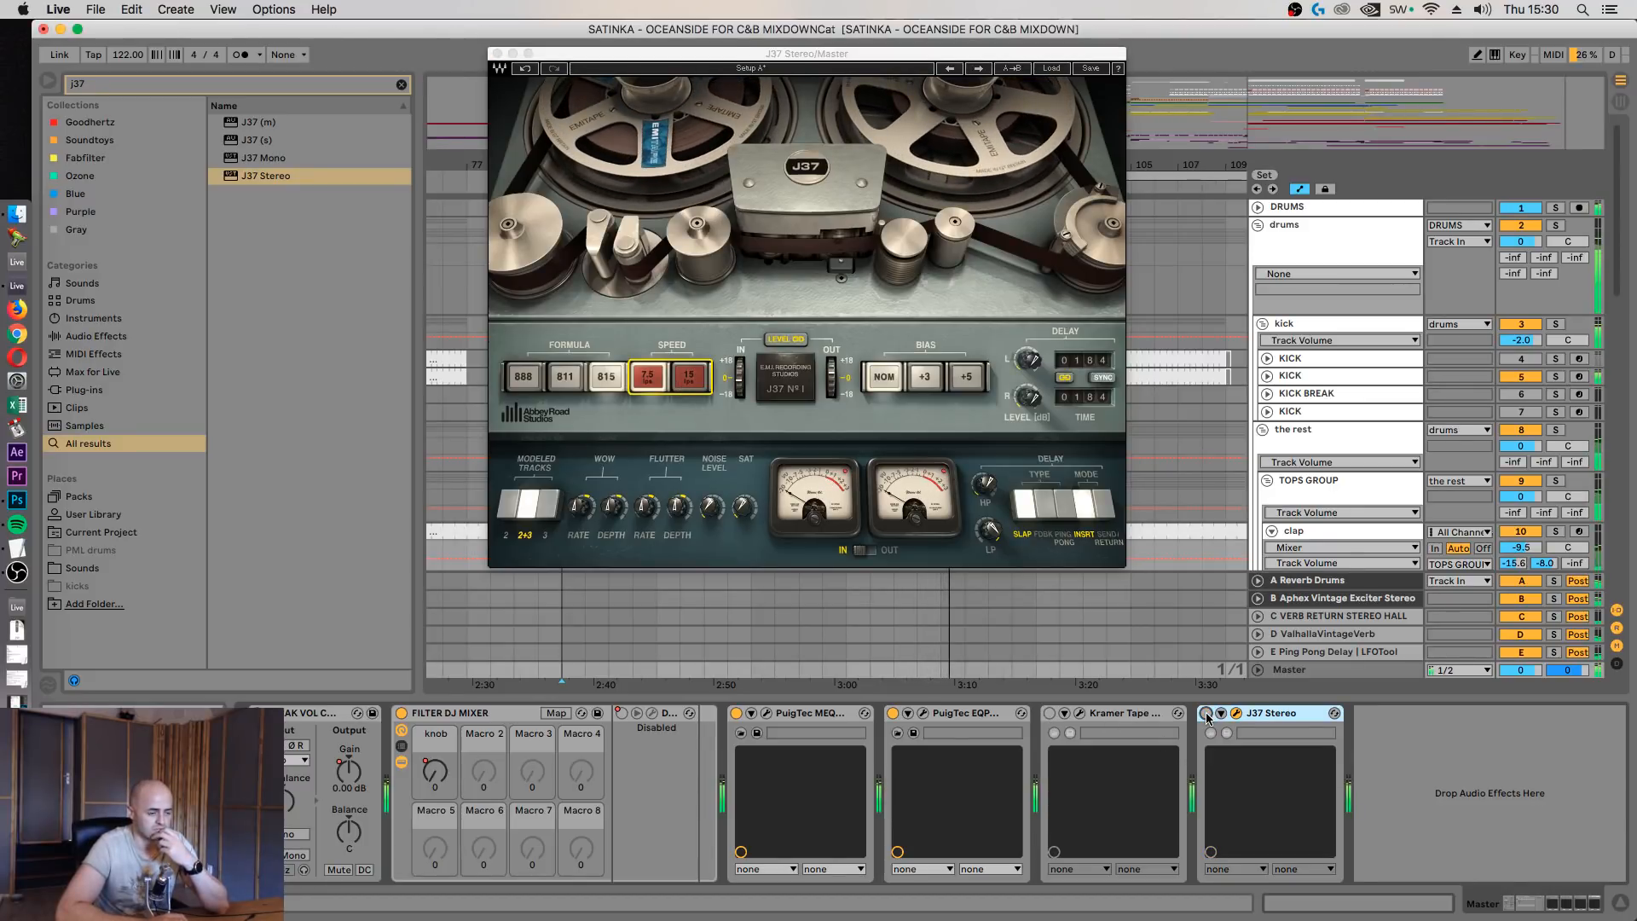
{"action": "left_click", "coordinate": [1207, 714]}
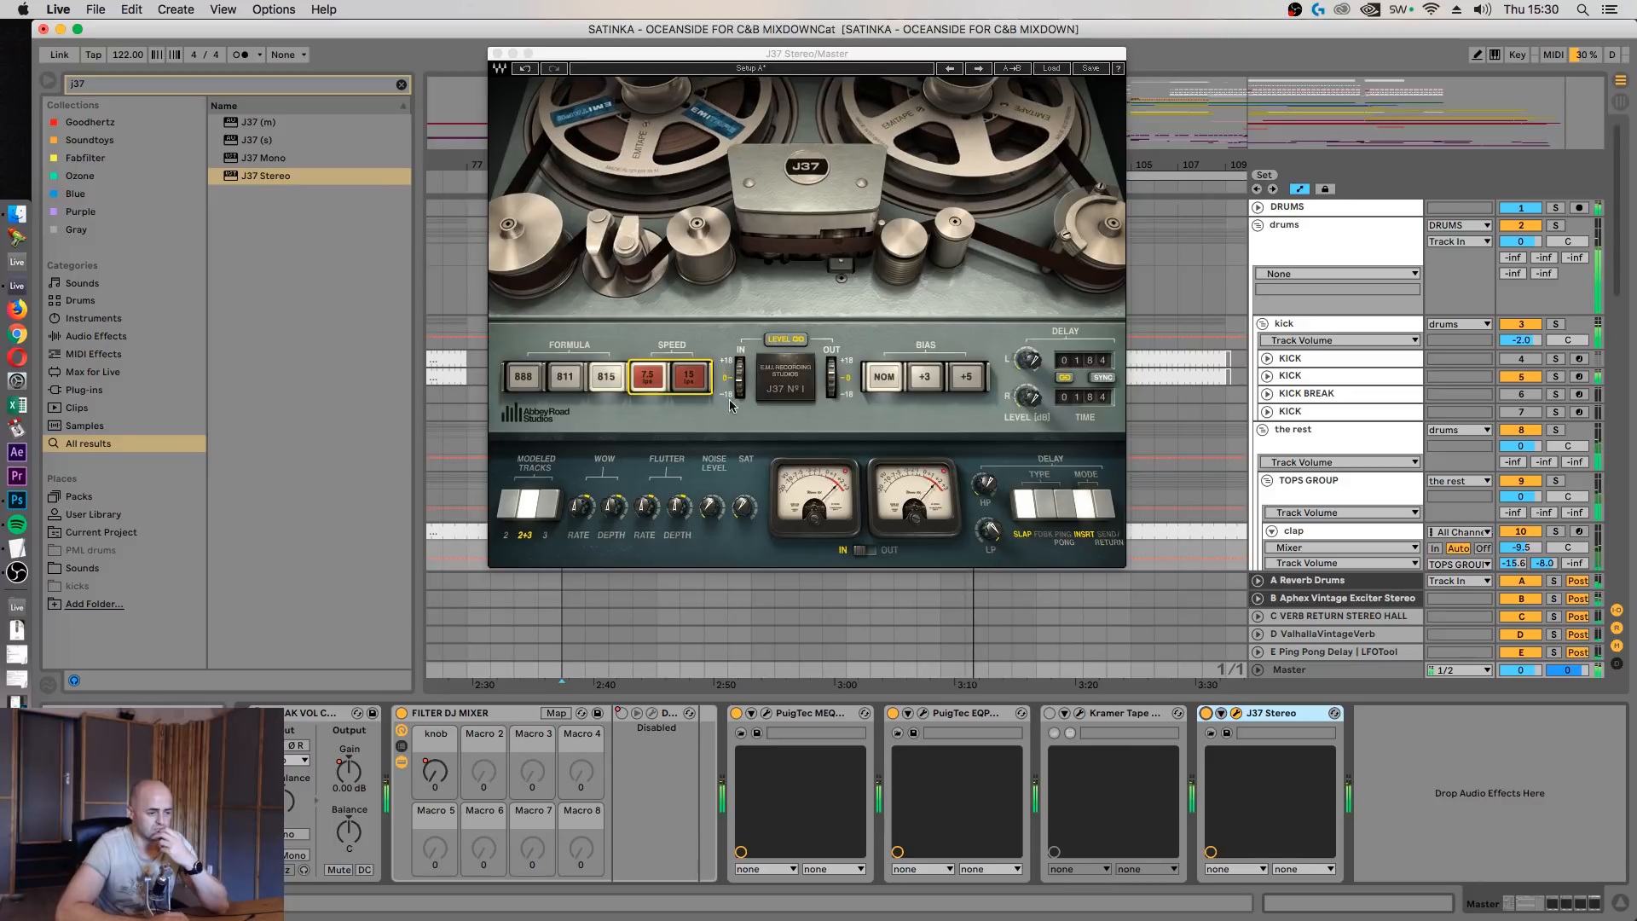
Set the J37 tape speed to 15 ips and audition tape formula 811 before choosing formula 888
{"action": "left_click", "coordinate": [694, 378]}
{"action": "left_click", "coordinate": [566, 382]}
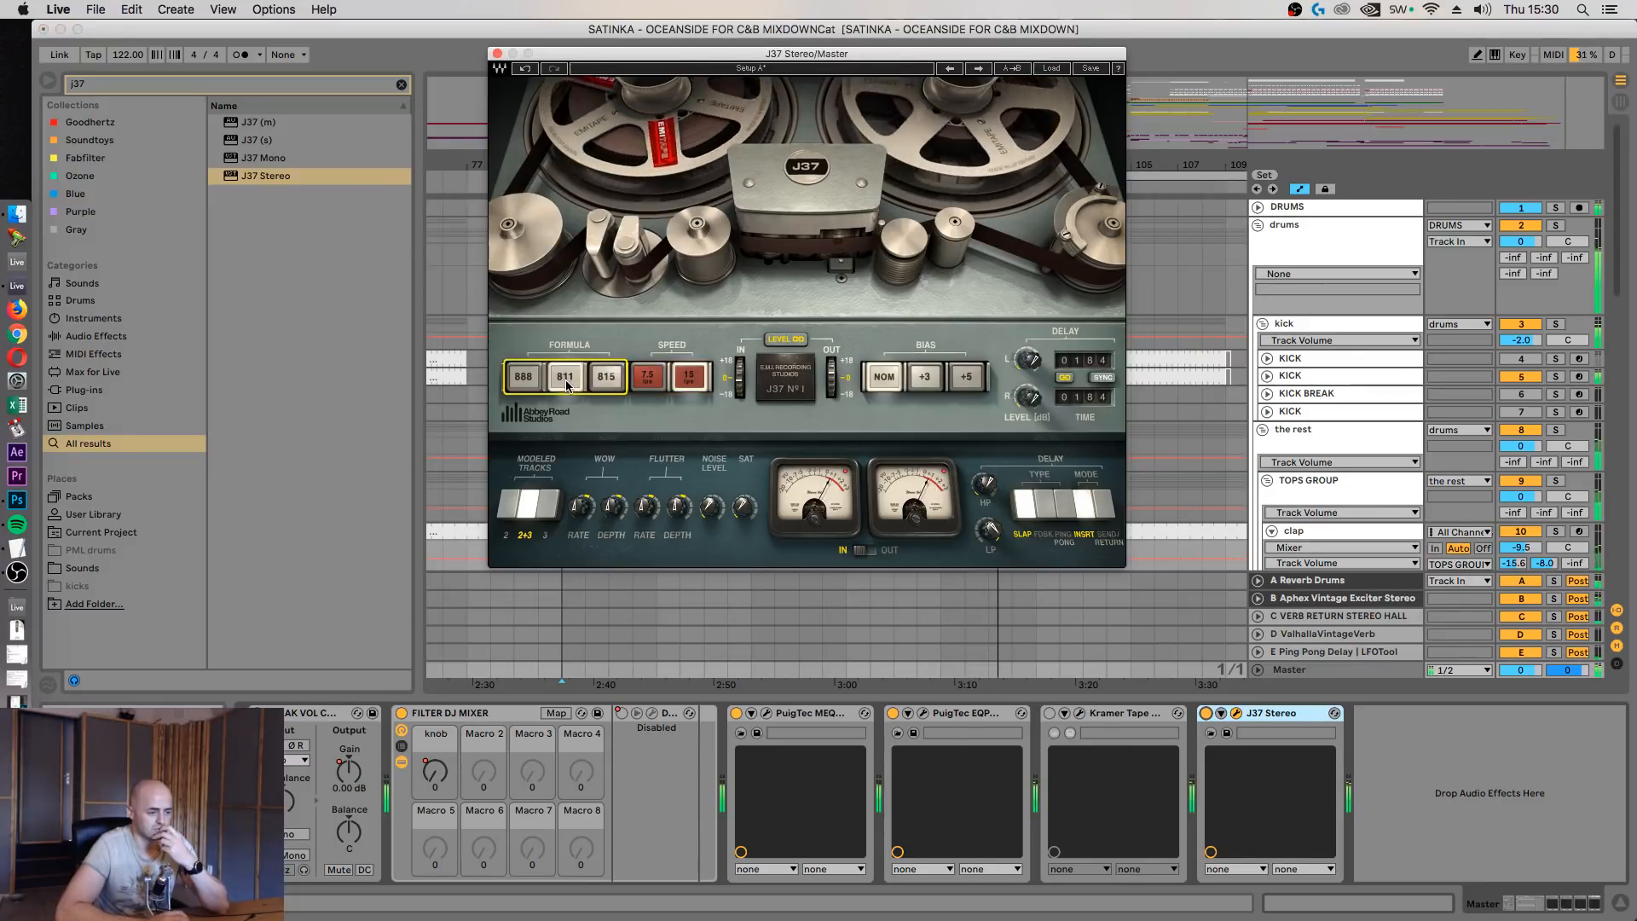
{"action": "left_click", "coordinate": [529, 384]}
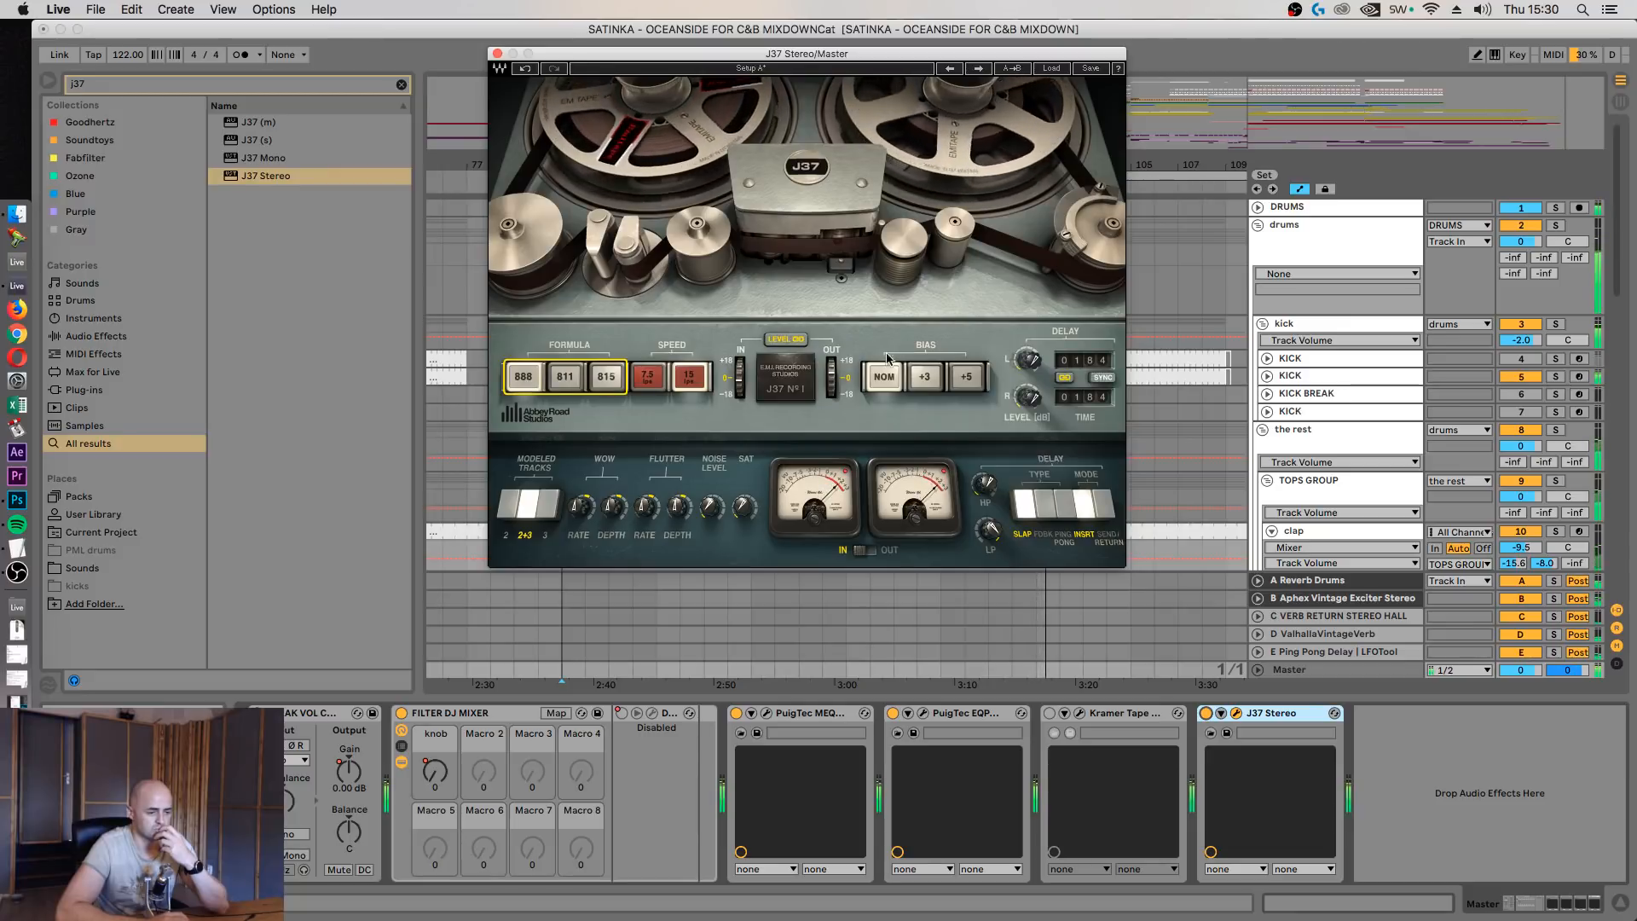
Audition the J37's +5, +3 and nominal bias settings, finishing on +5
{"action": "left_click", "coordinate": [969, 385]}
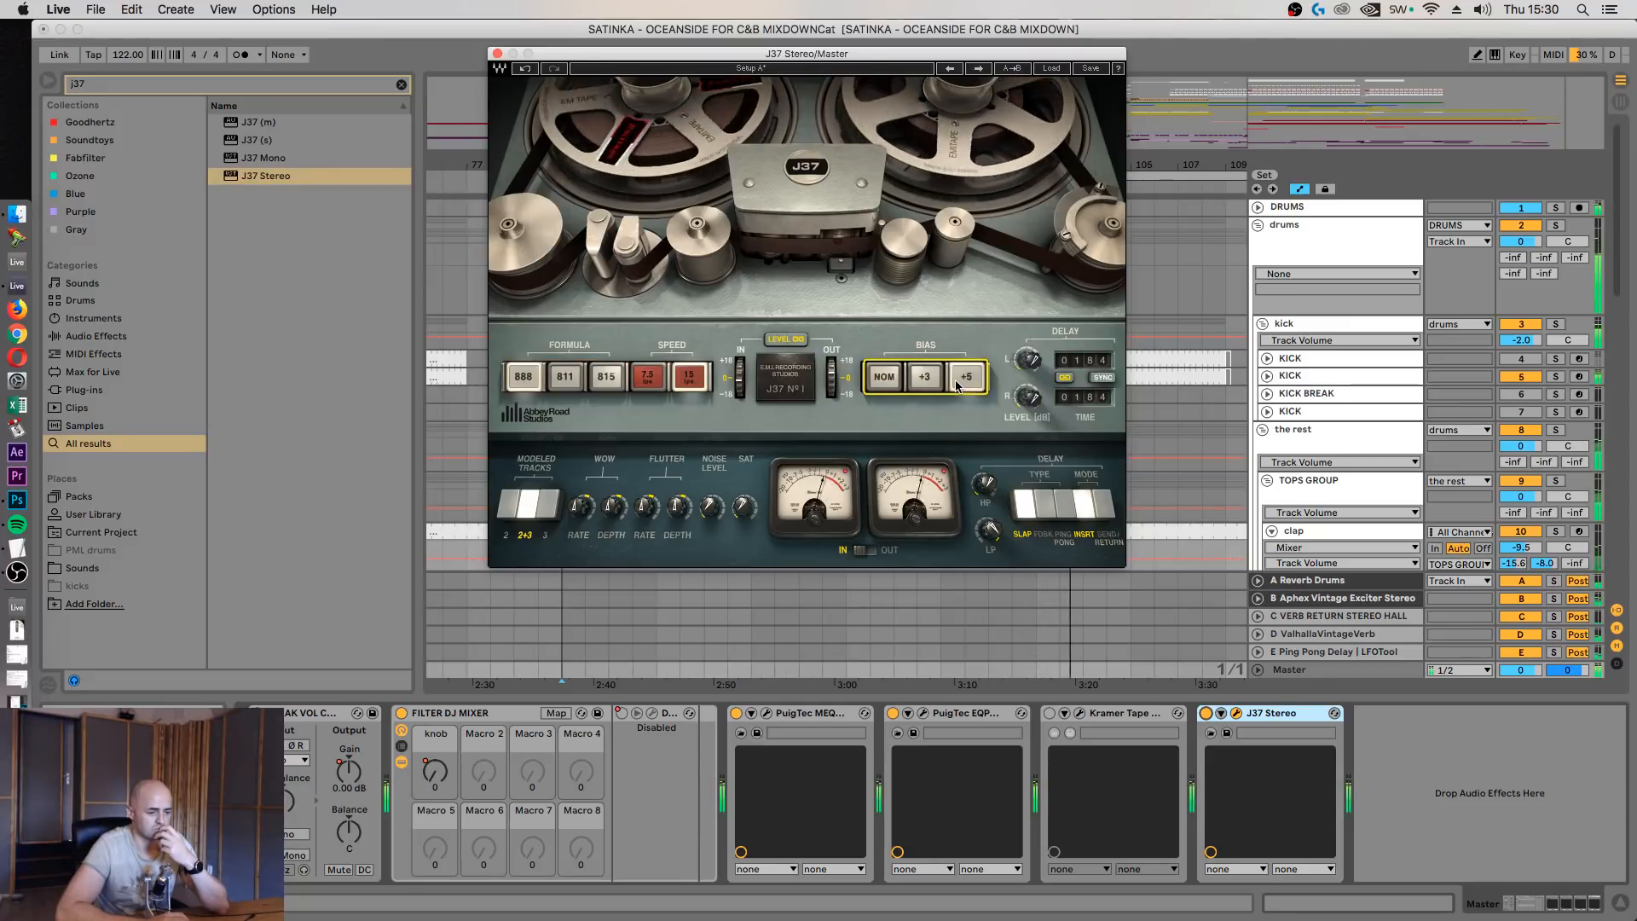
{"action": "left_click", "coordinate": [935, 384]}
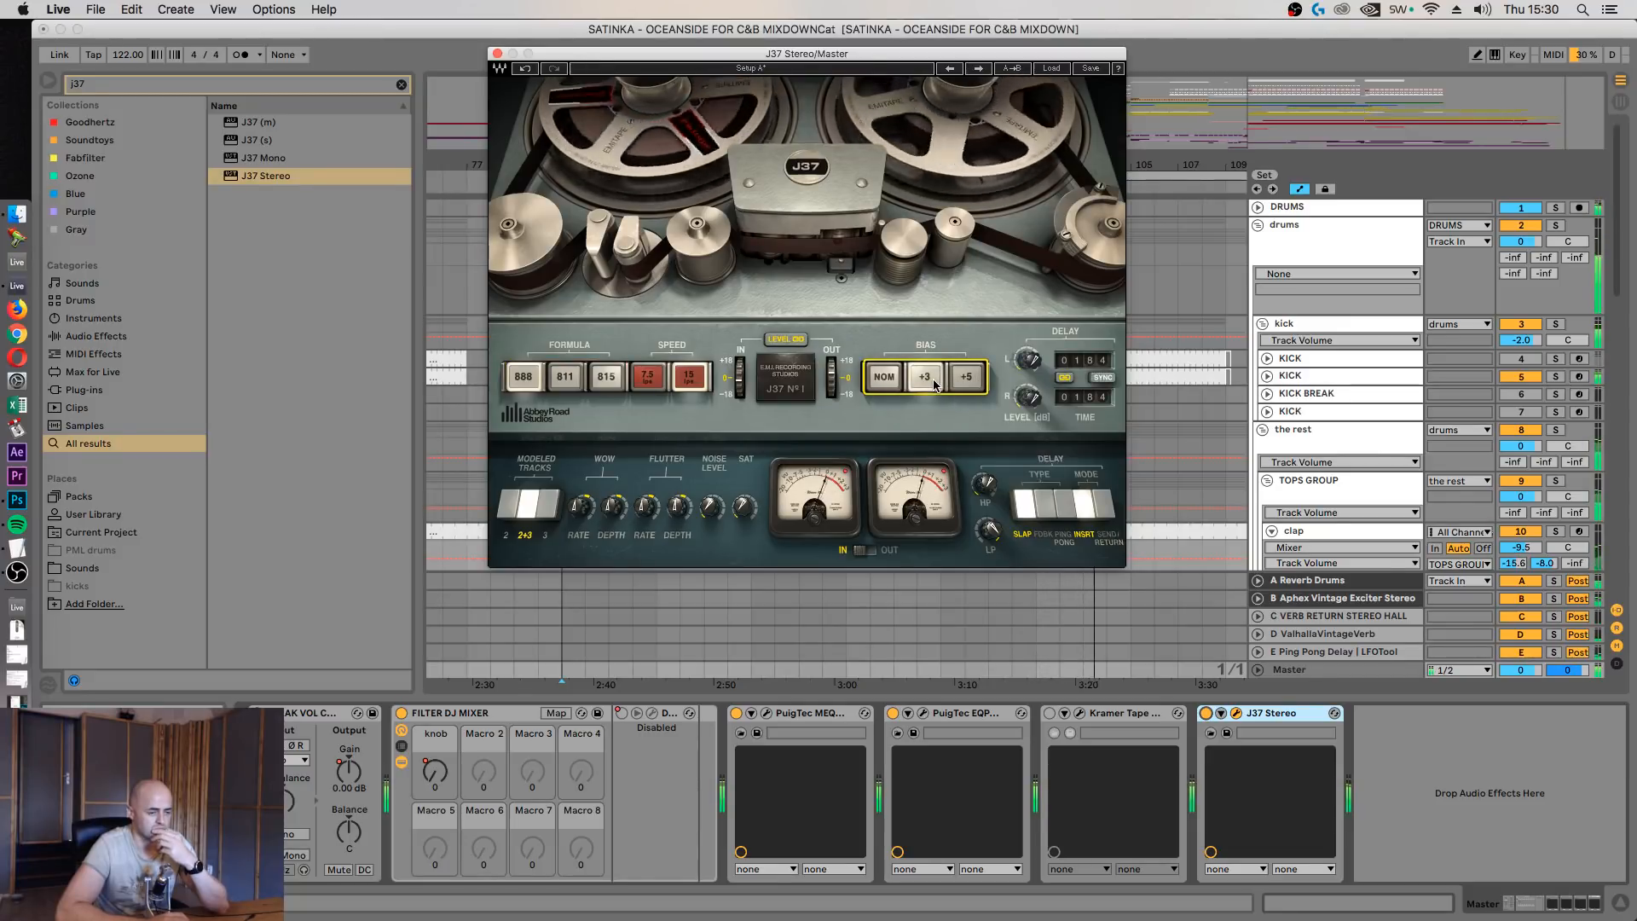
{"action": "left_click", "coordinate": [947, 382]}
{"action": "left_click", "coordinate": [886, 384]}
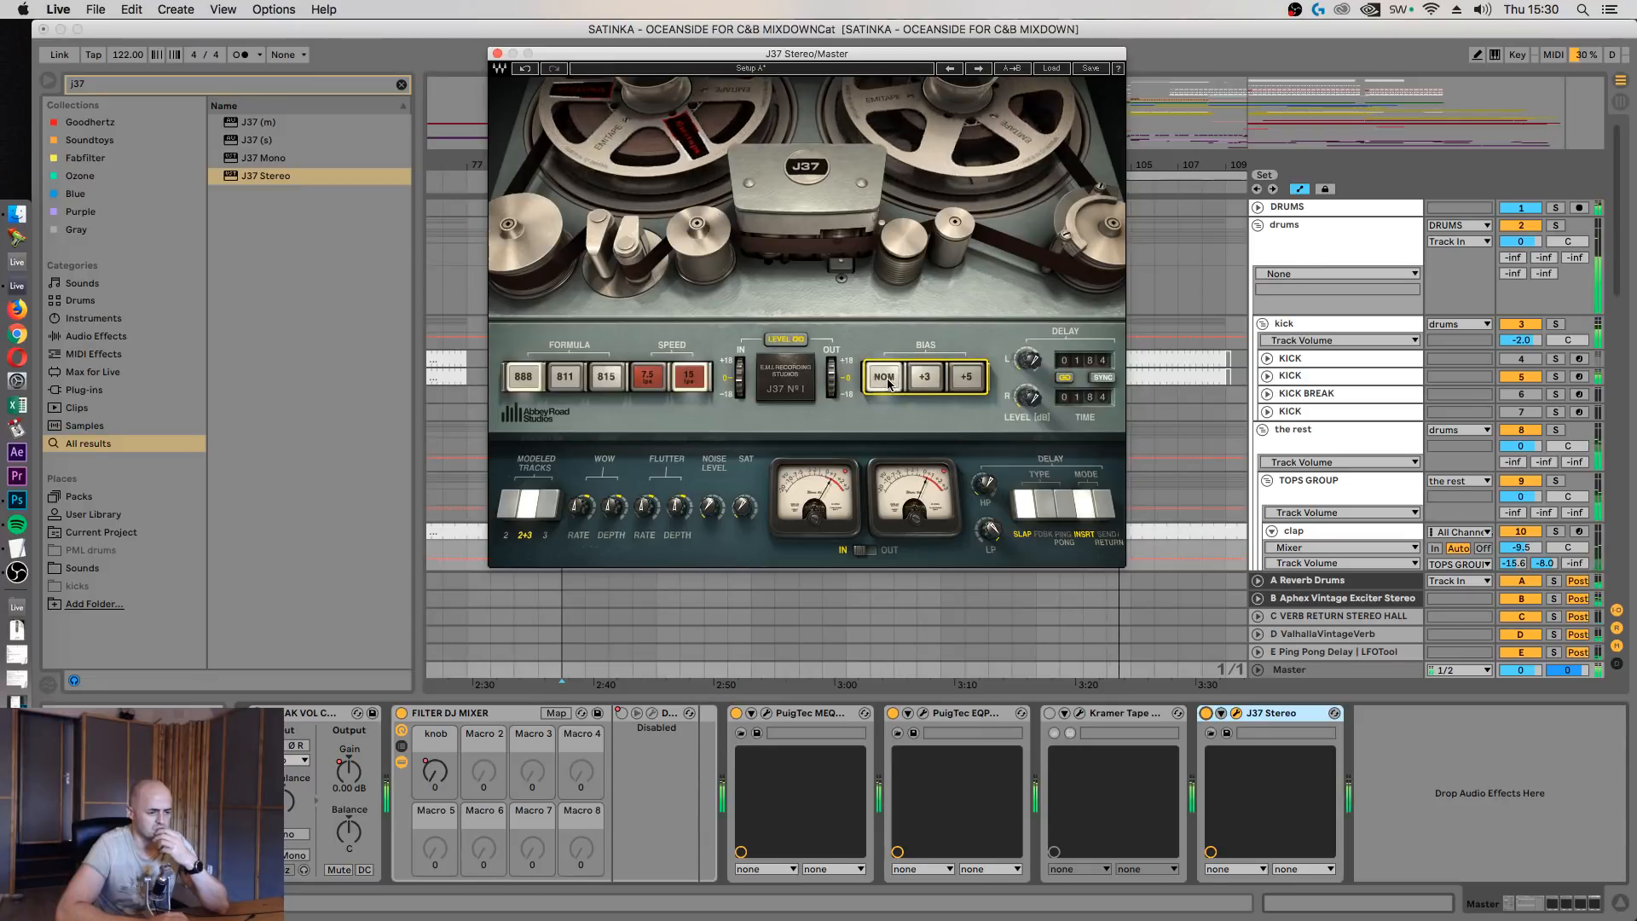
{"action": "left_click", "coordinate": [967, 385]}
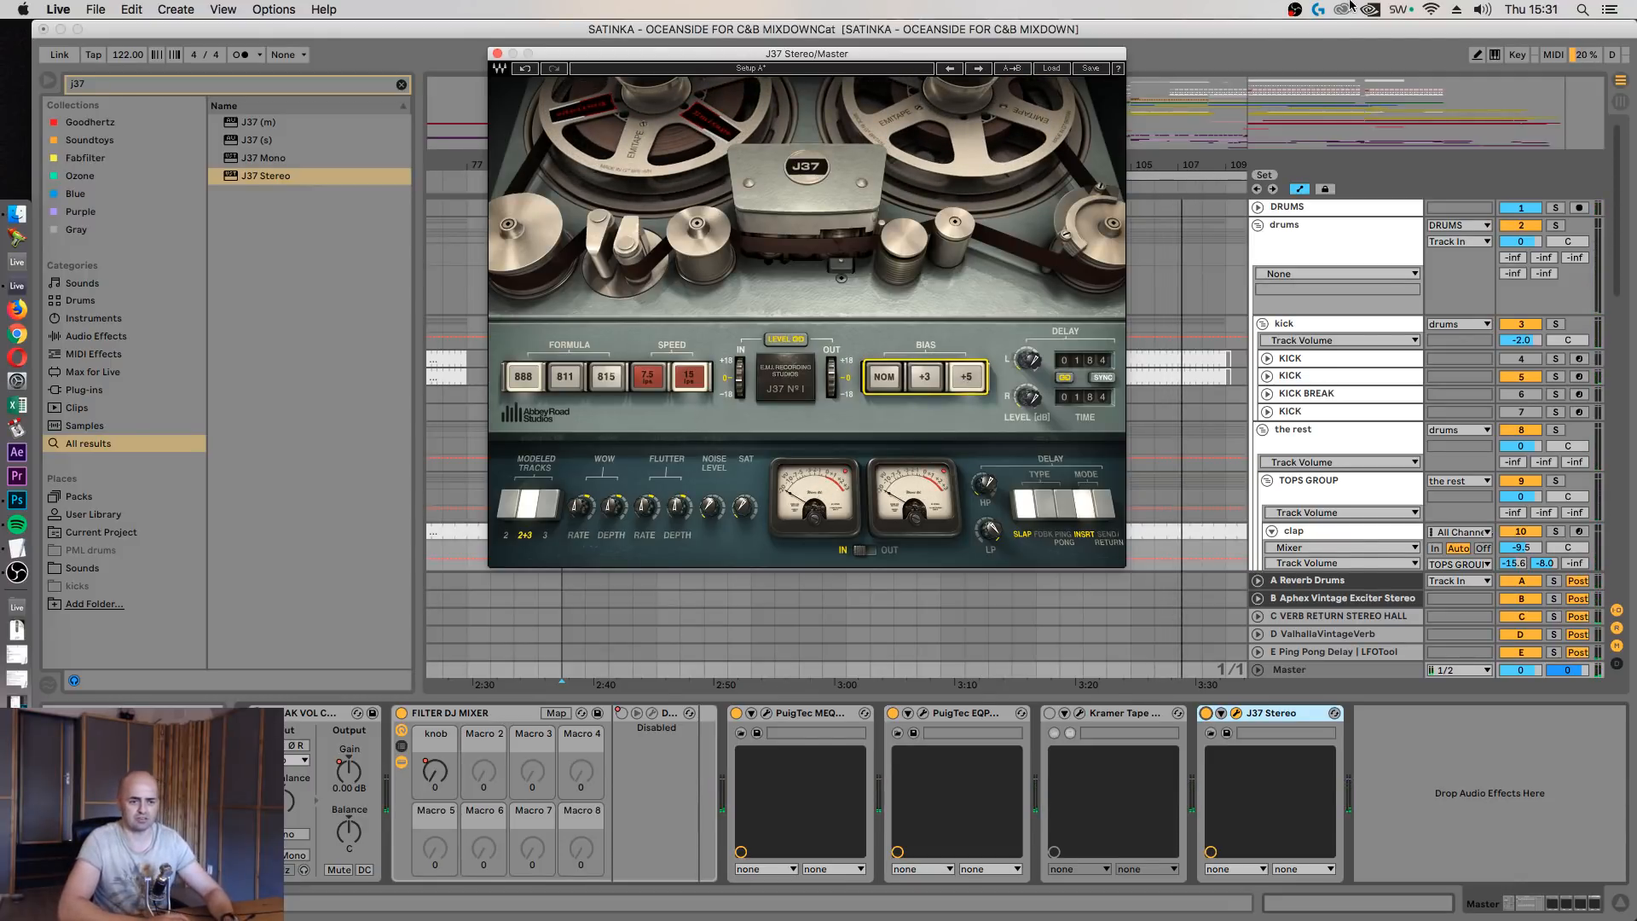
Switch the Sonarworks calibration profile to B&W Wall and return the playback position to bar 81
{"action": "left_click", "coordinate": [1397, 9]}
{"action": "left_click", "coordinate": [1361, 160]}
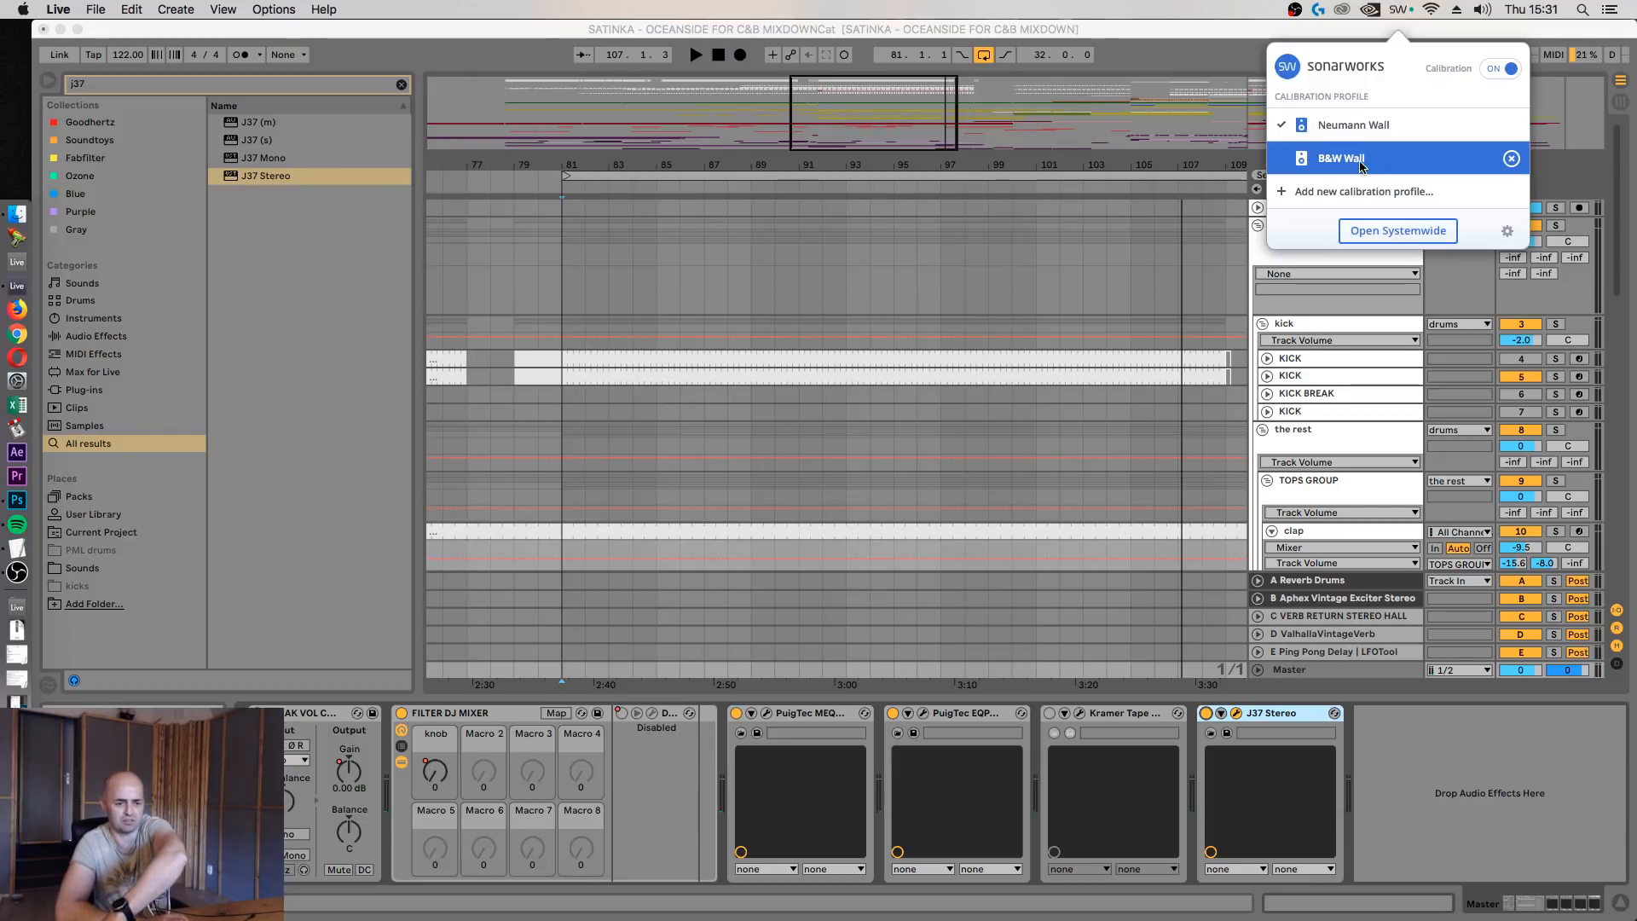
{"action": "left_click", "coordinate": [566, 309]}
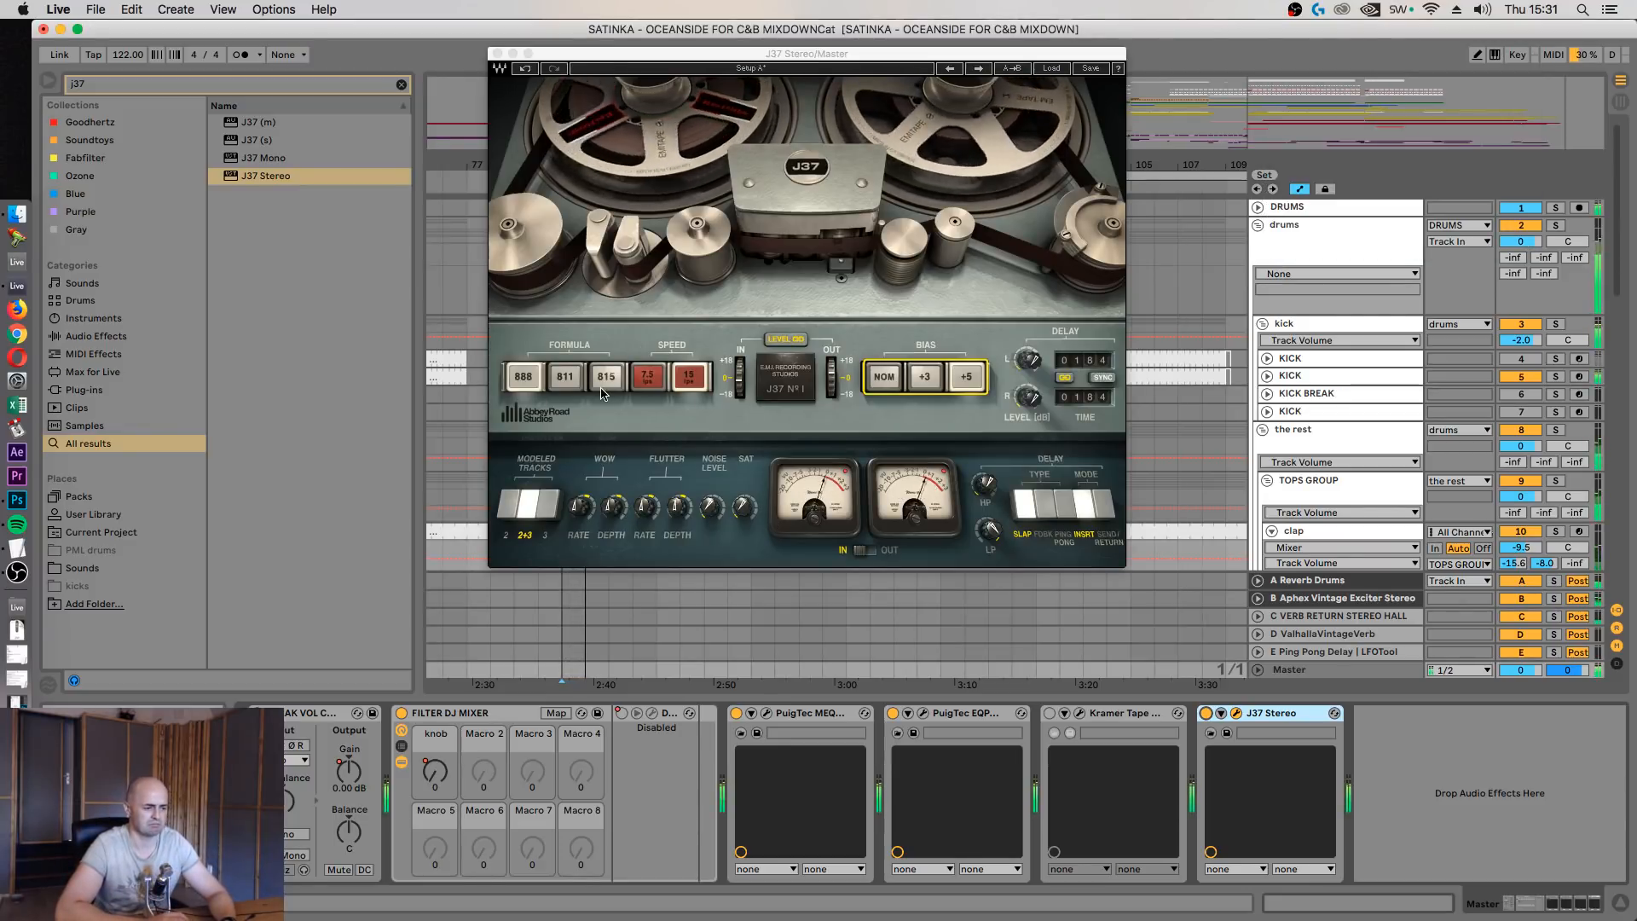
Try J37 tape formula 811 with nominal bias, then switch to formula 815
{"action": "left_click", "coordinate": [566, 381]}
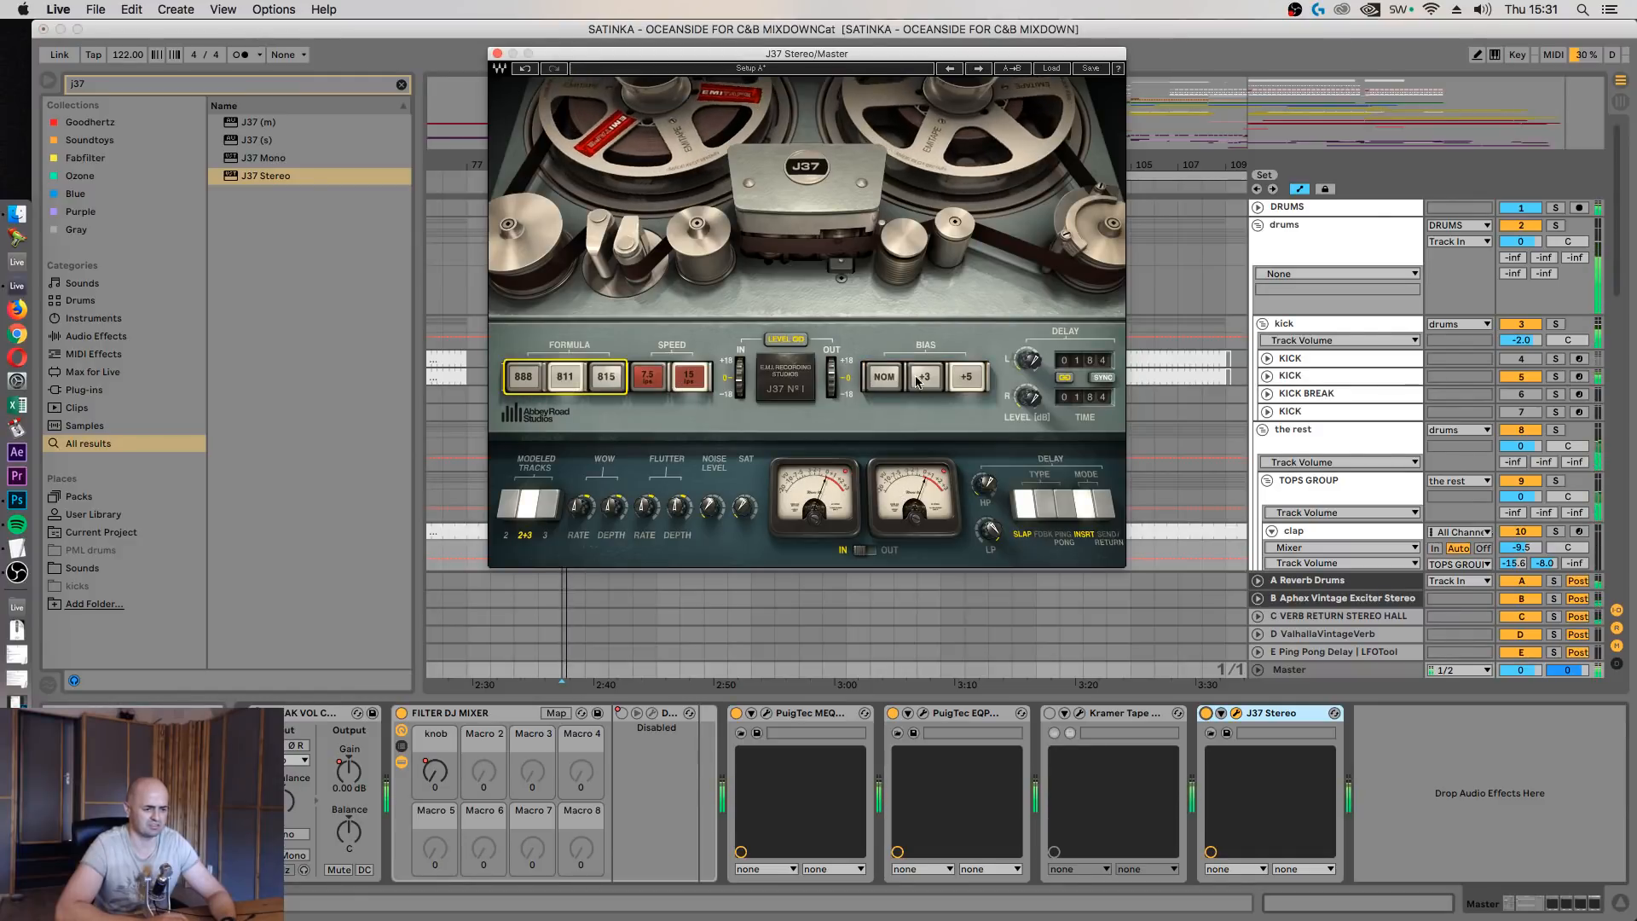
{"action": "left_click", "coordinate": [885, 381]}
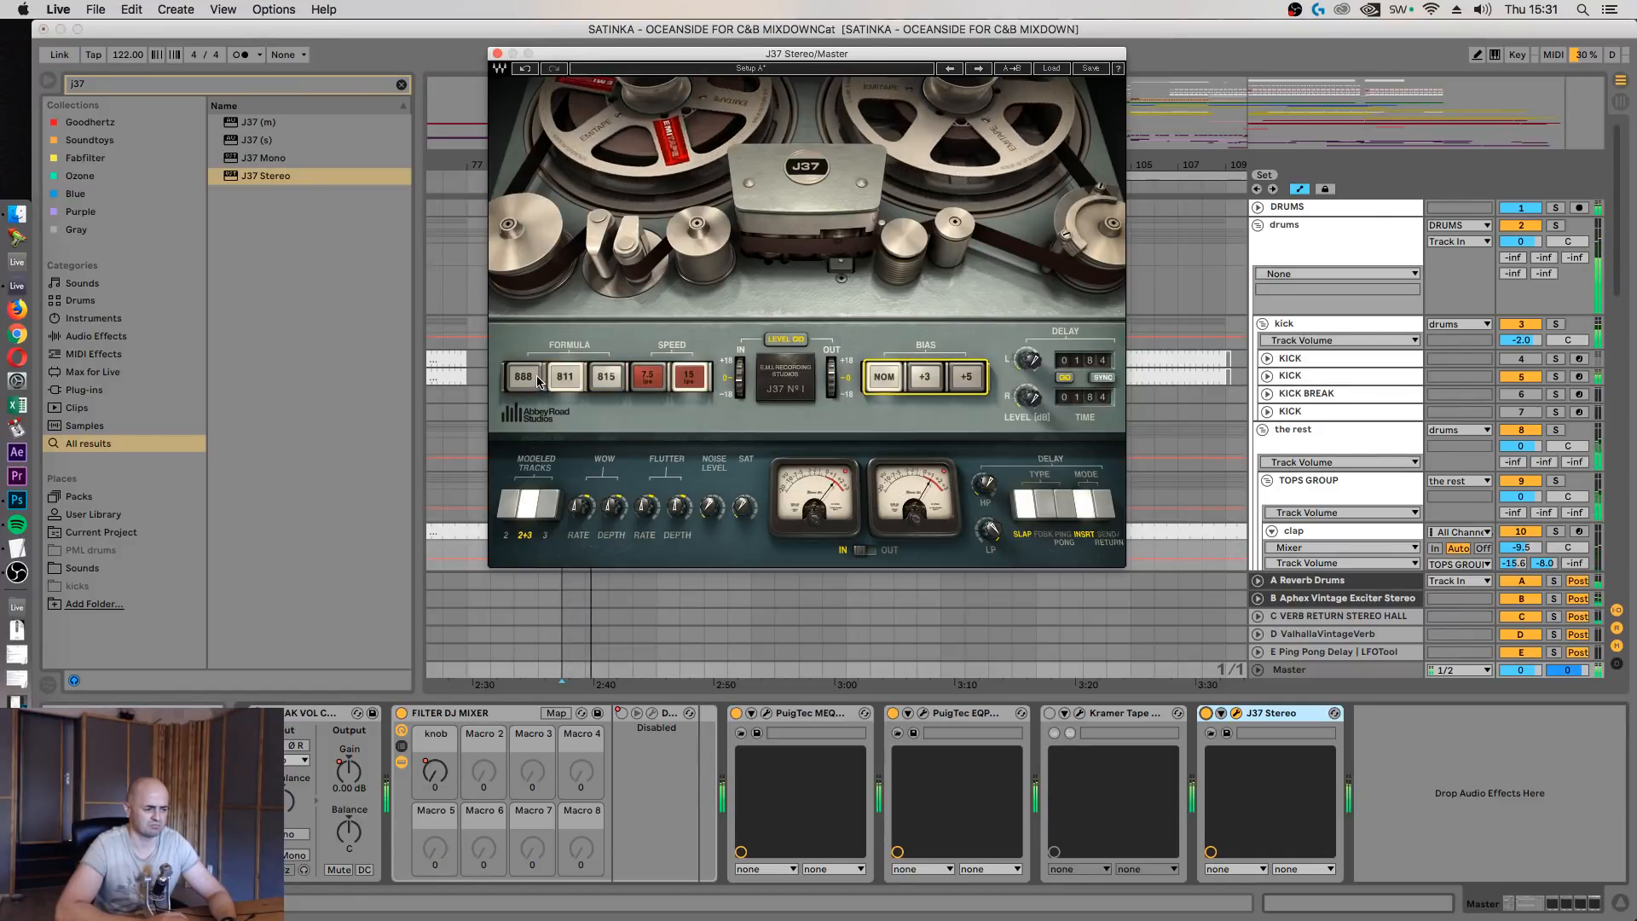
{"action": "left_click", "coordinate": [607, 377]}
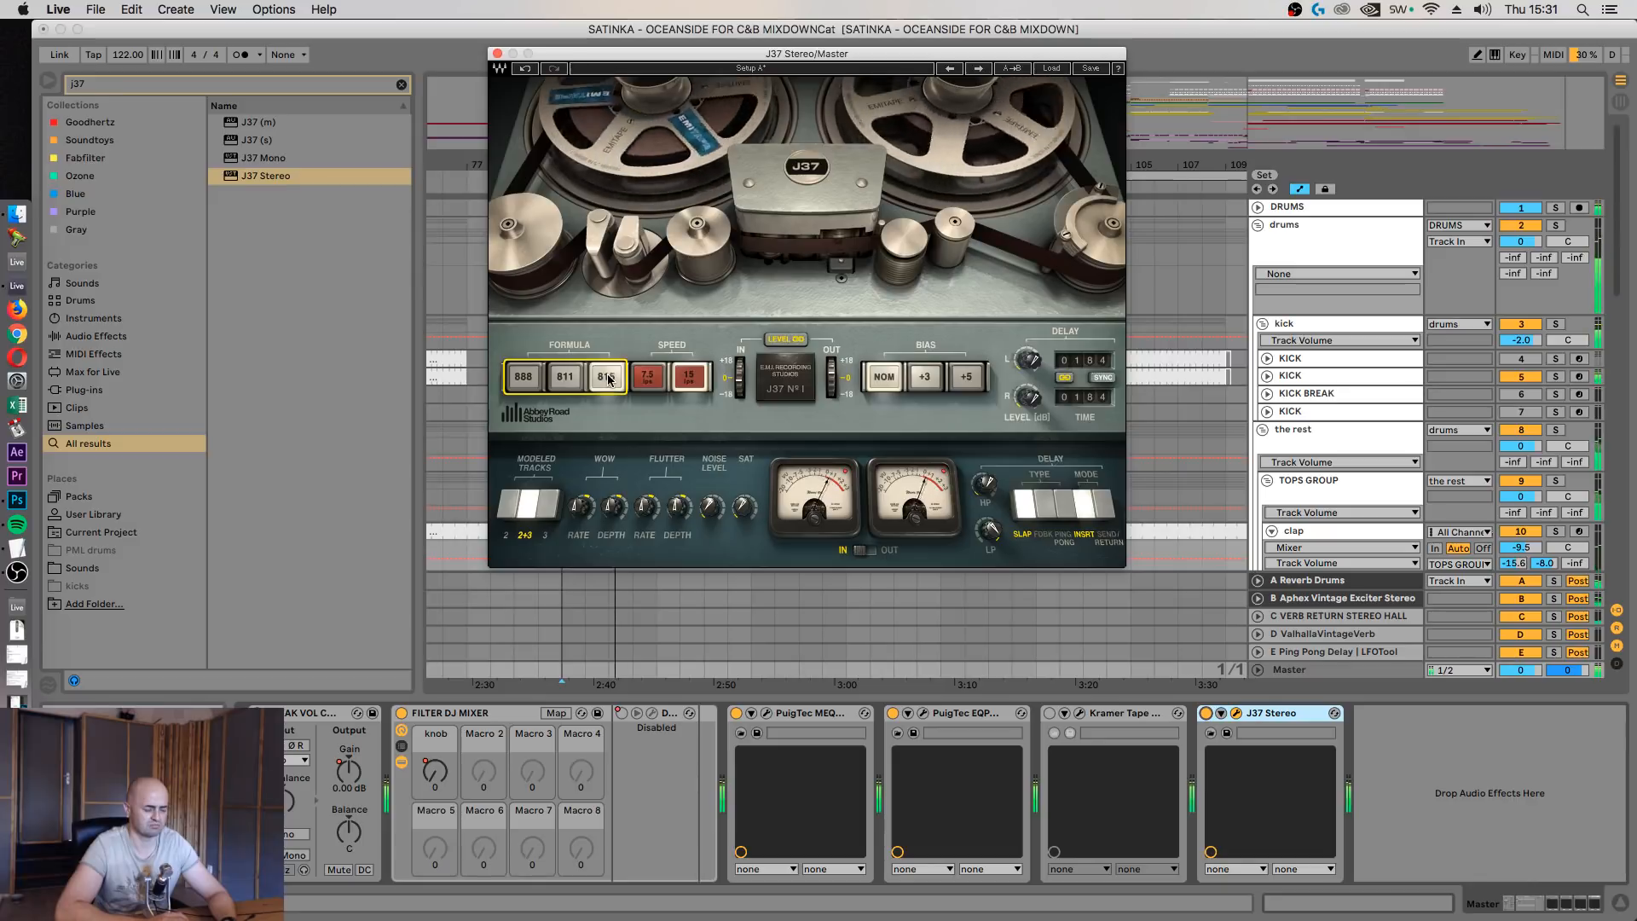
Bypass the J37, reactivate Kramer Tape and delete J37 Stereo from the Master track
{"action": "left_click", "coordinate": [1266, 718]}
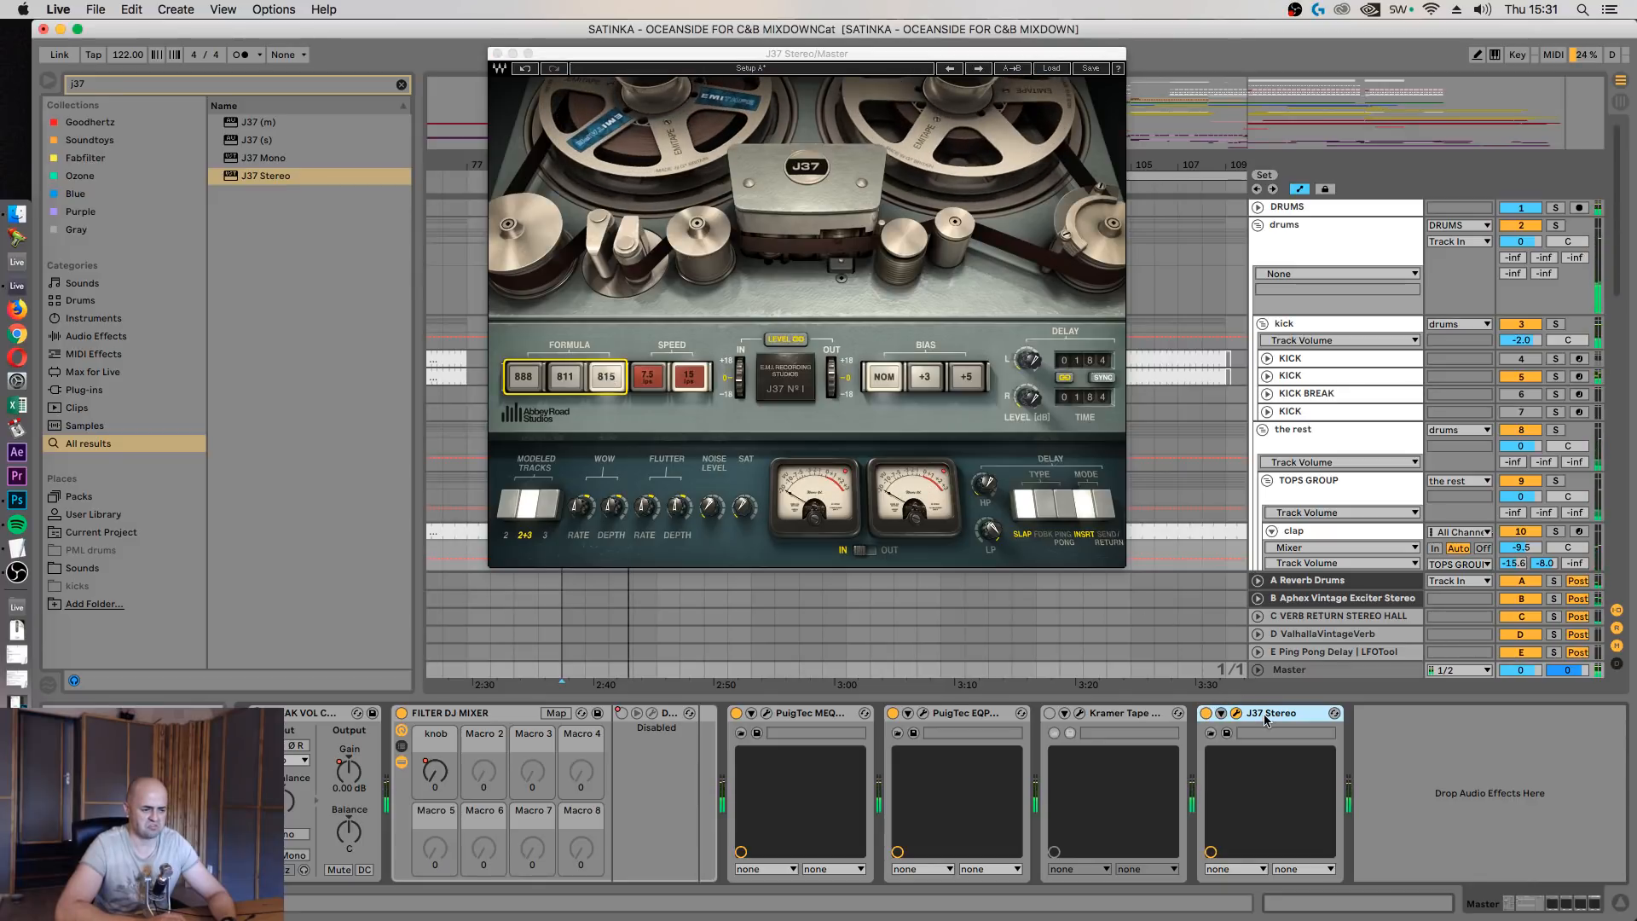
{"action": "left_click", "coordinate": [1206, 713]}
{"action": "left_click", "coordinate": [1050, 714]}
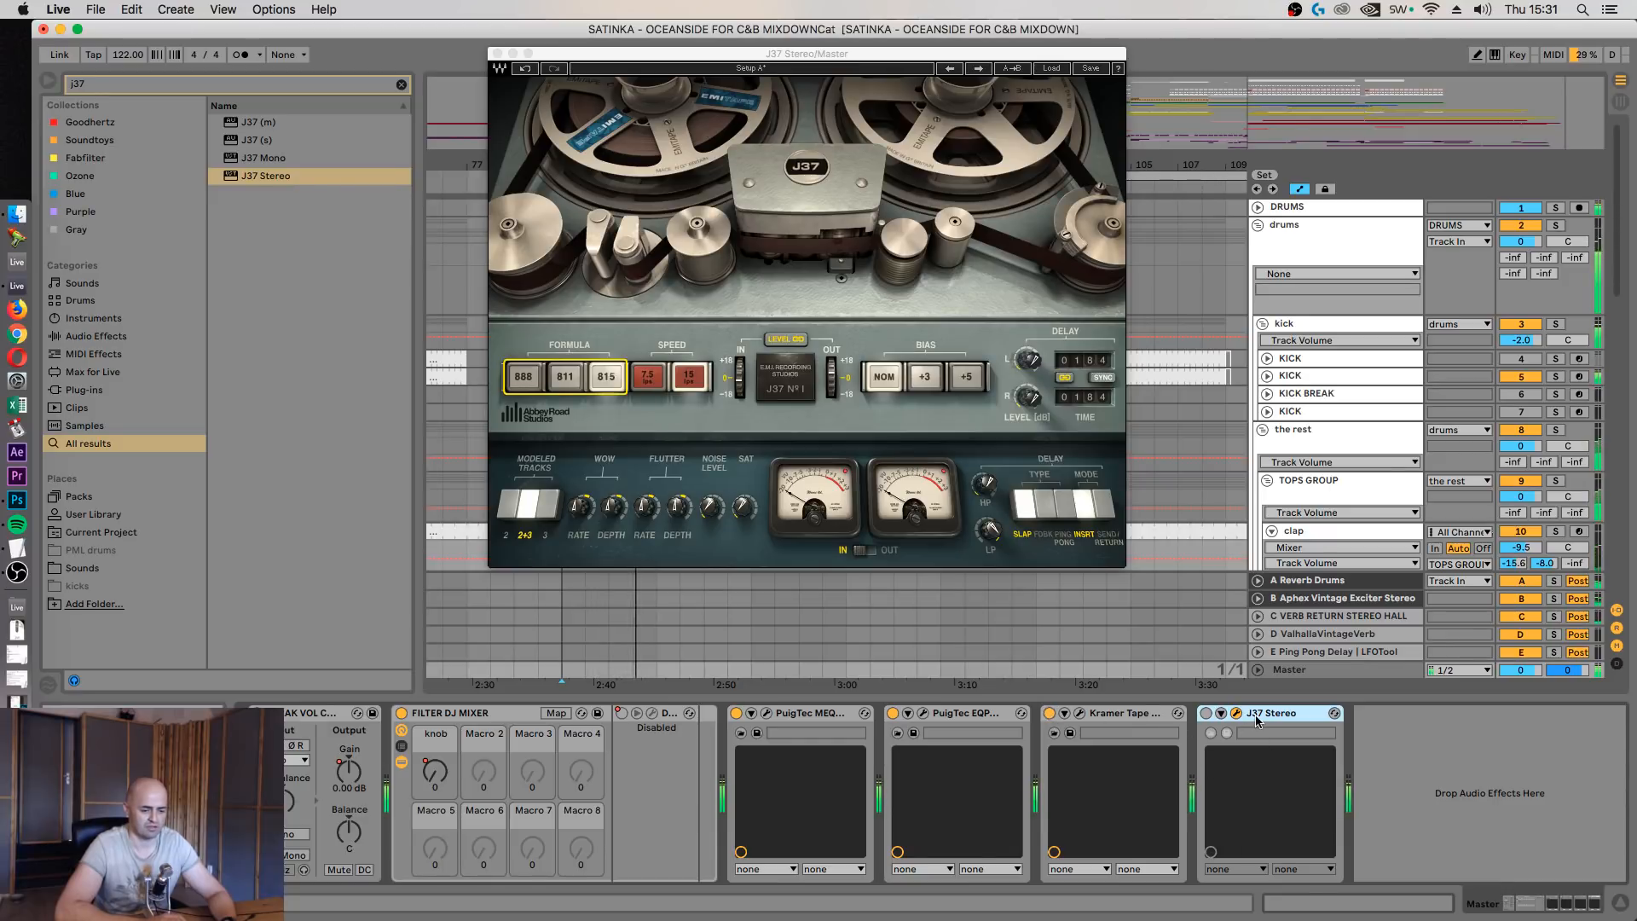
{"action": "key", "text": "Delete"}
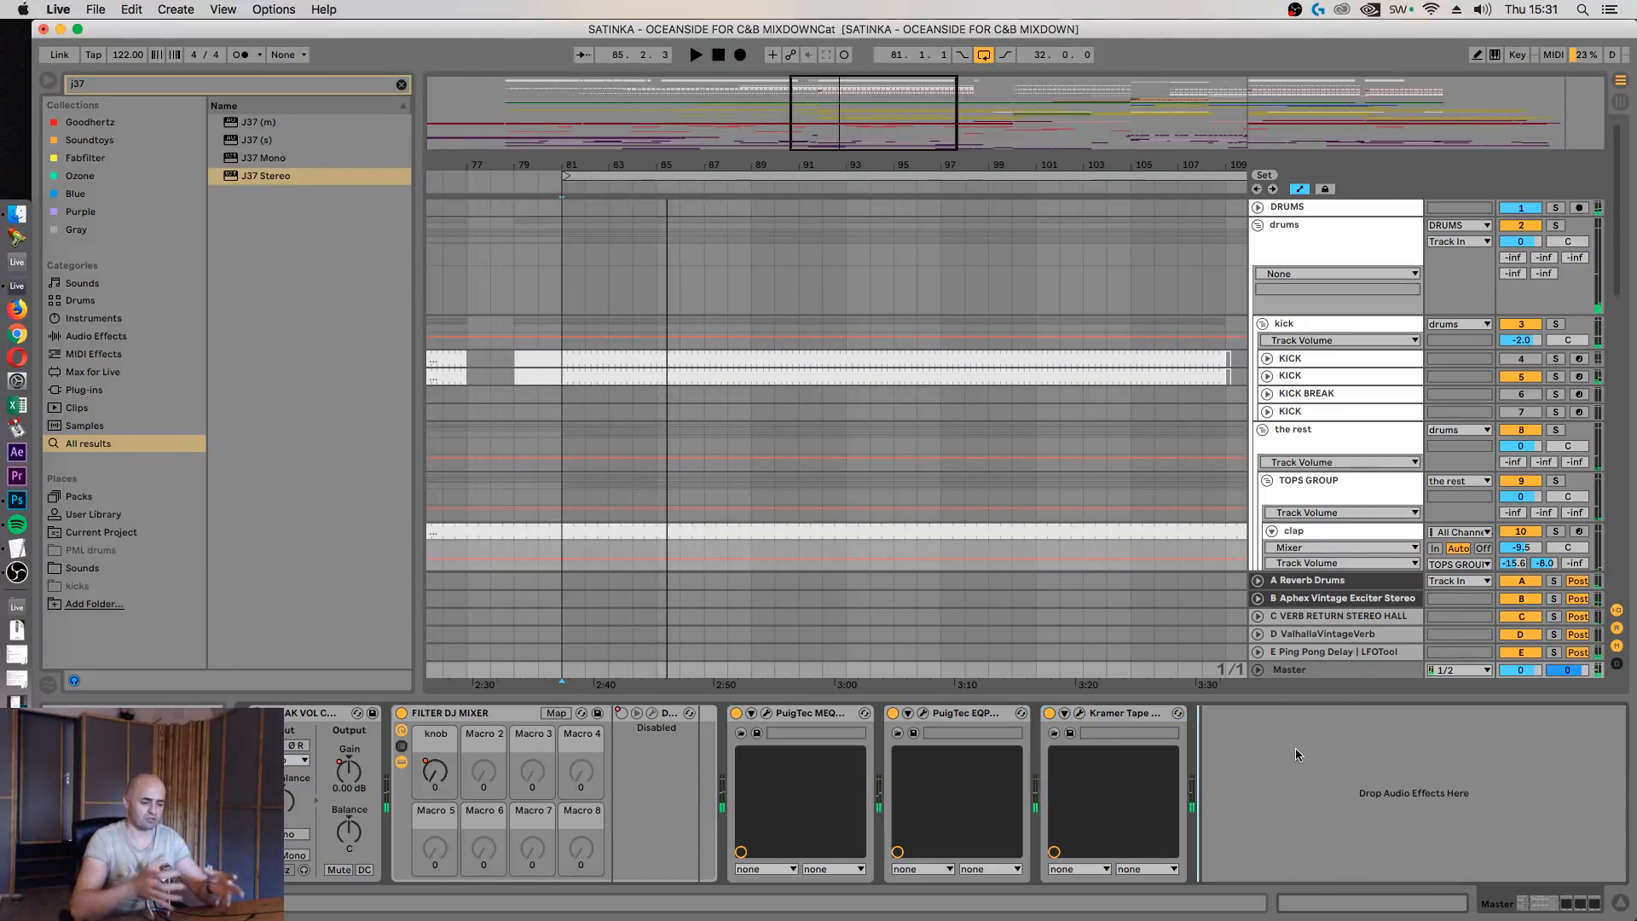
Search the browser for ssl and add SSLComp Stereo after Kramer Tape on the Master track, moving its window clear
{"action": "left_click", "coordinate": [222, 87]}
{"action": "type", "text": "ssl"}
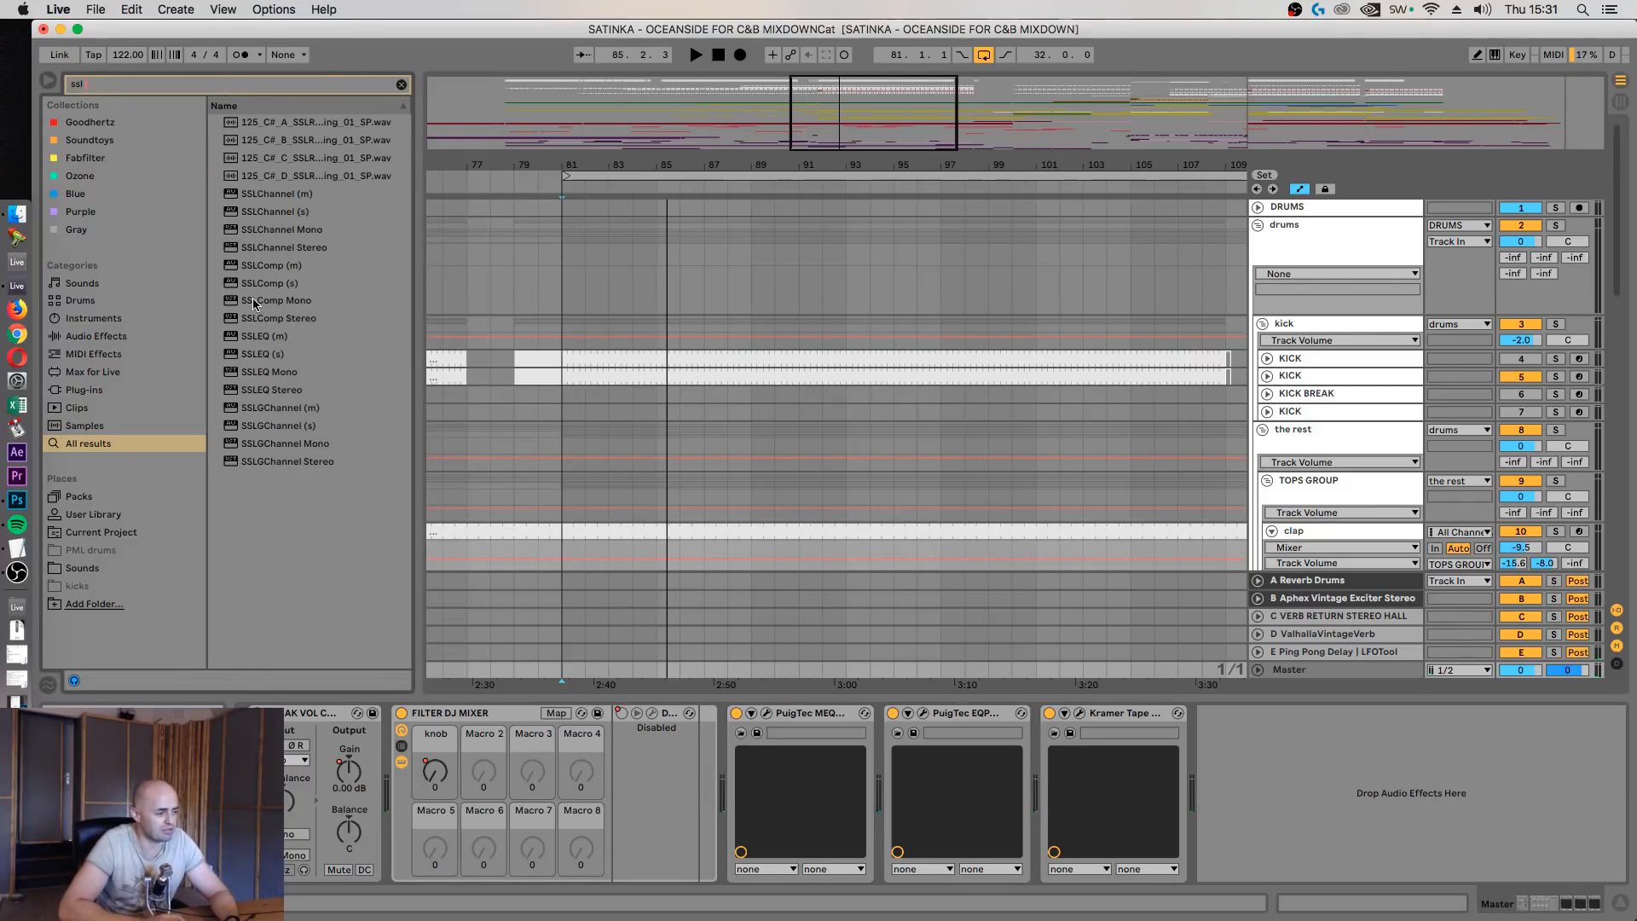
{"action": "mouse_move", "coordinate": [238, 319]}
{"action": "left_mouse_down"}
{"action": "mouse_move", "coordinate": [1071, 618]}
{"action": "mouse_move", "coordinate": [1304, 777]}
{"action": "mouse_move", "coordinate": [1277, 764]}
{"action": "left_mouse_up"}
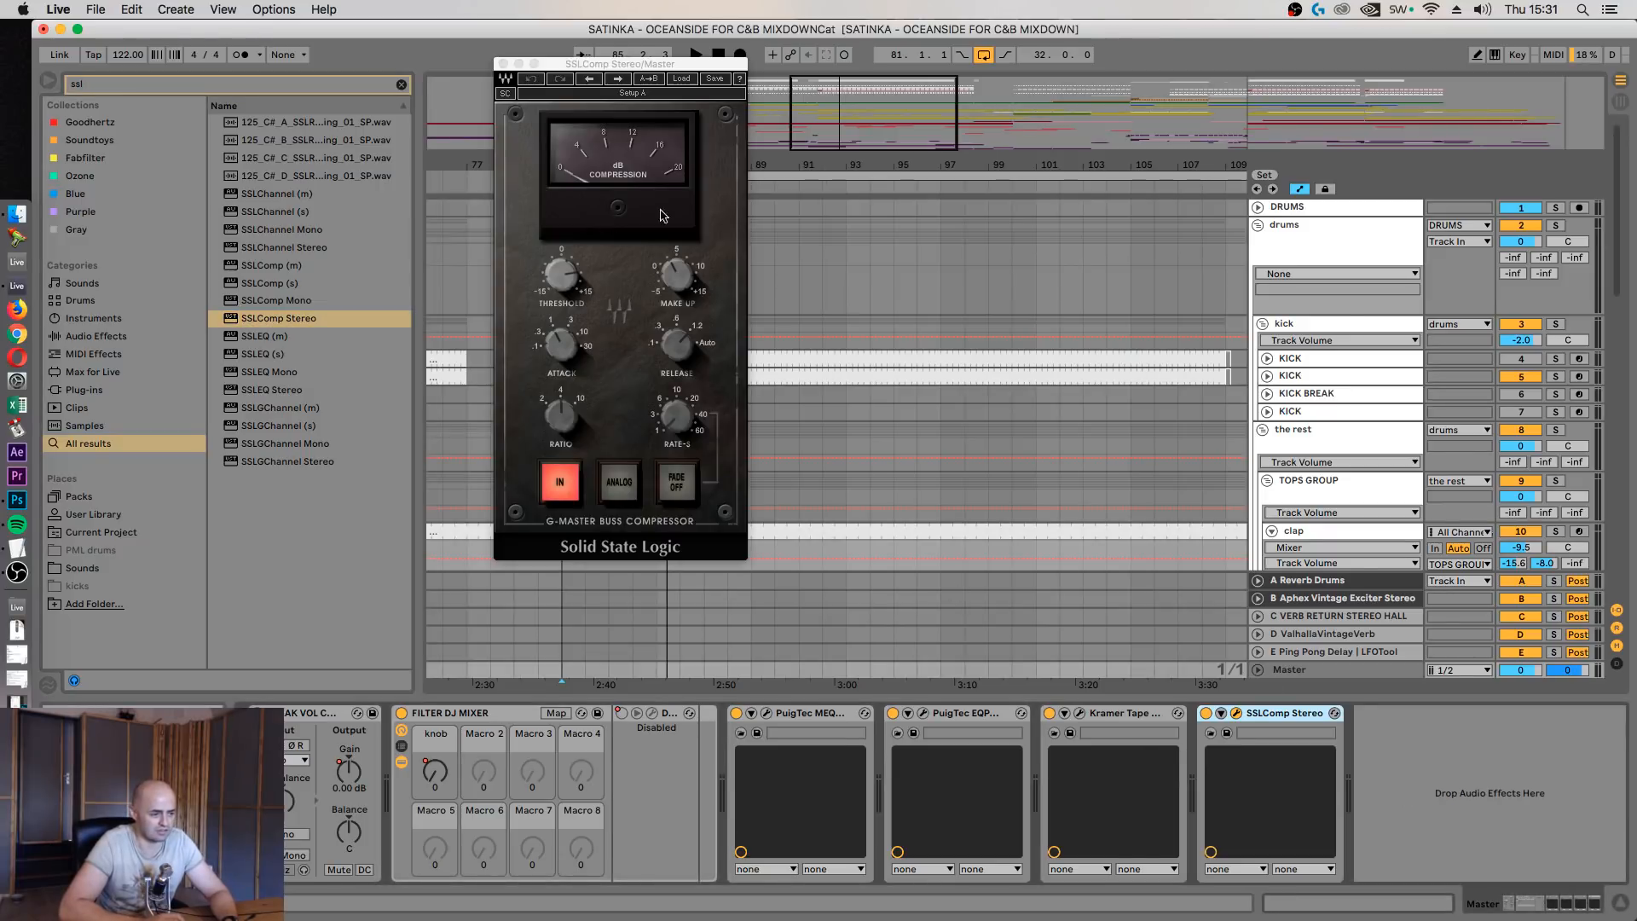
{"action": "left_click_drag", "start_coordinate": [640, 72], "coordinate": [1054, 113]}
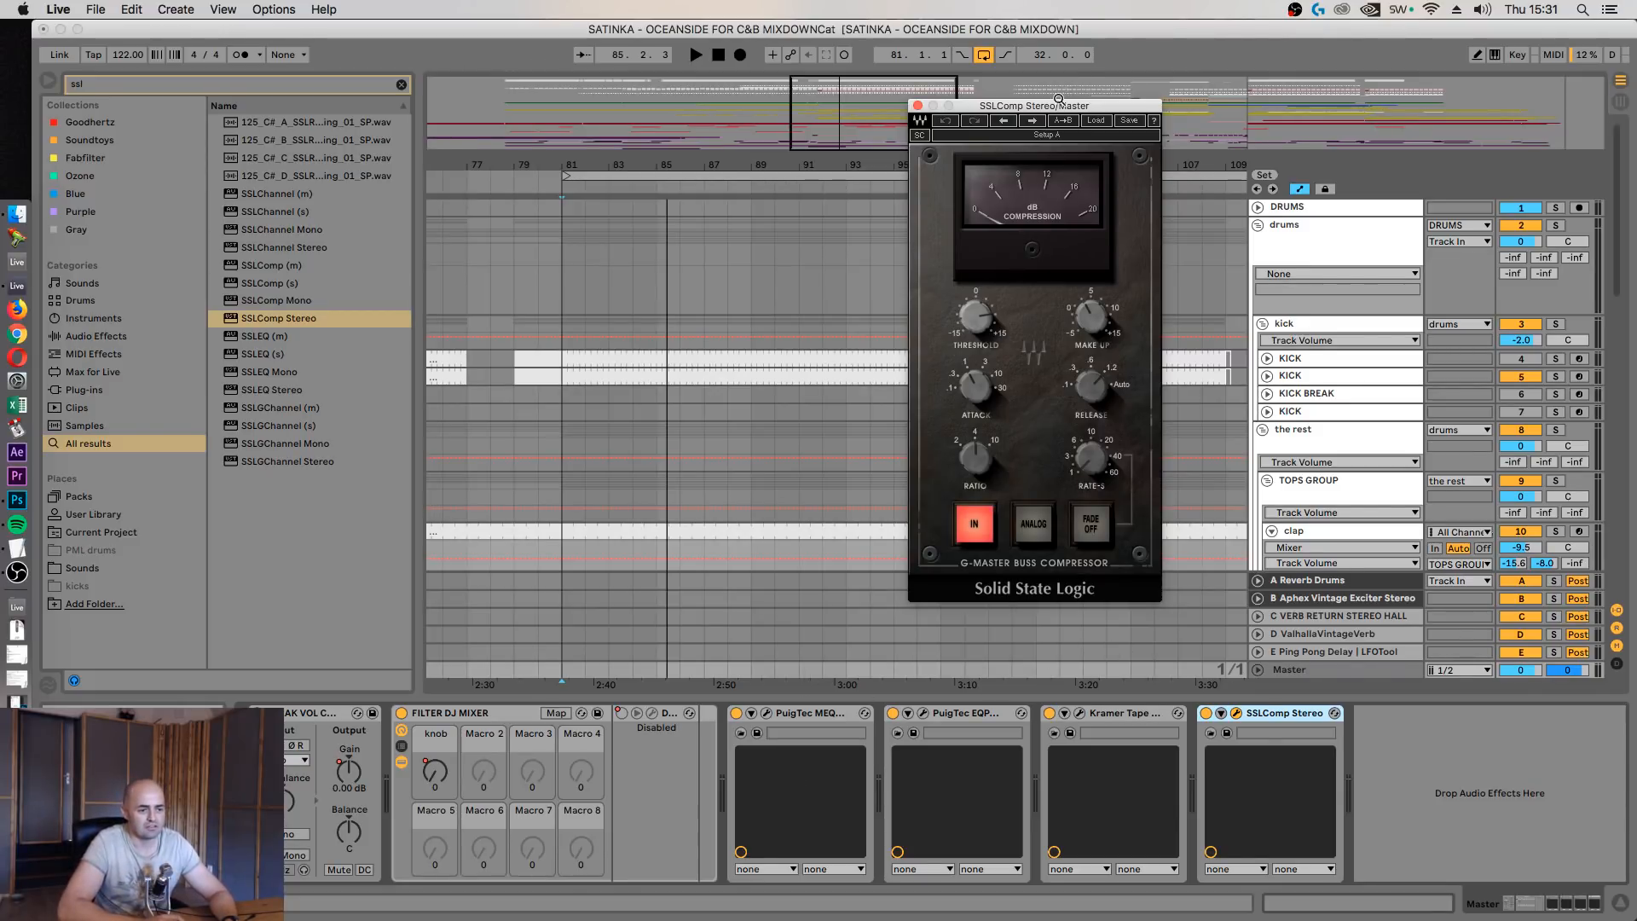
{"action": "left_click_drag", "start_coordinate": [1058, 100], "coordinate": [952, 128]}
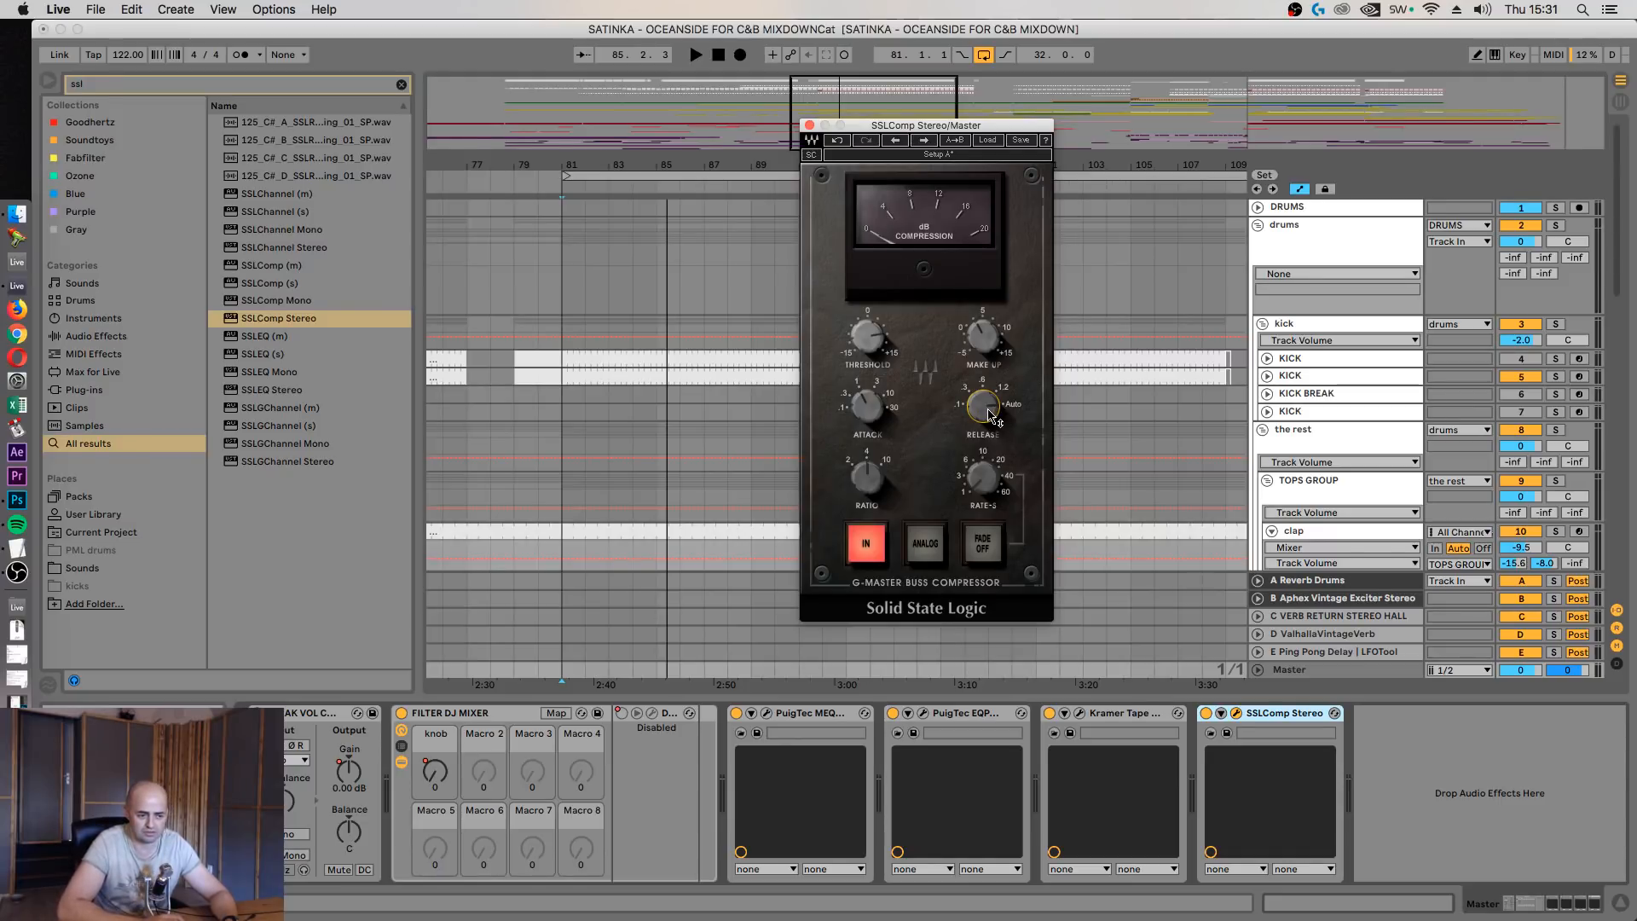
Try the SSLComp with a 10 ms attack and 4:1 ratio, adjusting its threshold during playback
{"action": "mouse_move", "coordinate": [998, 418]}
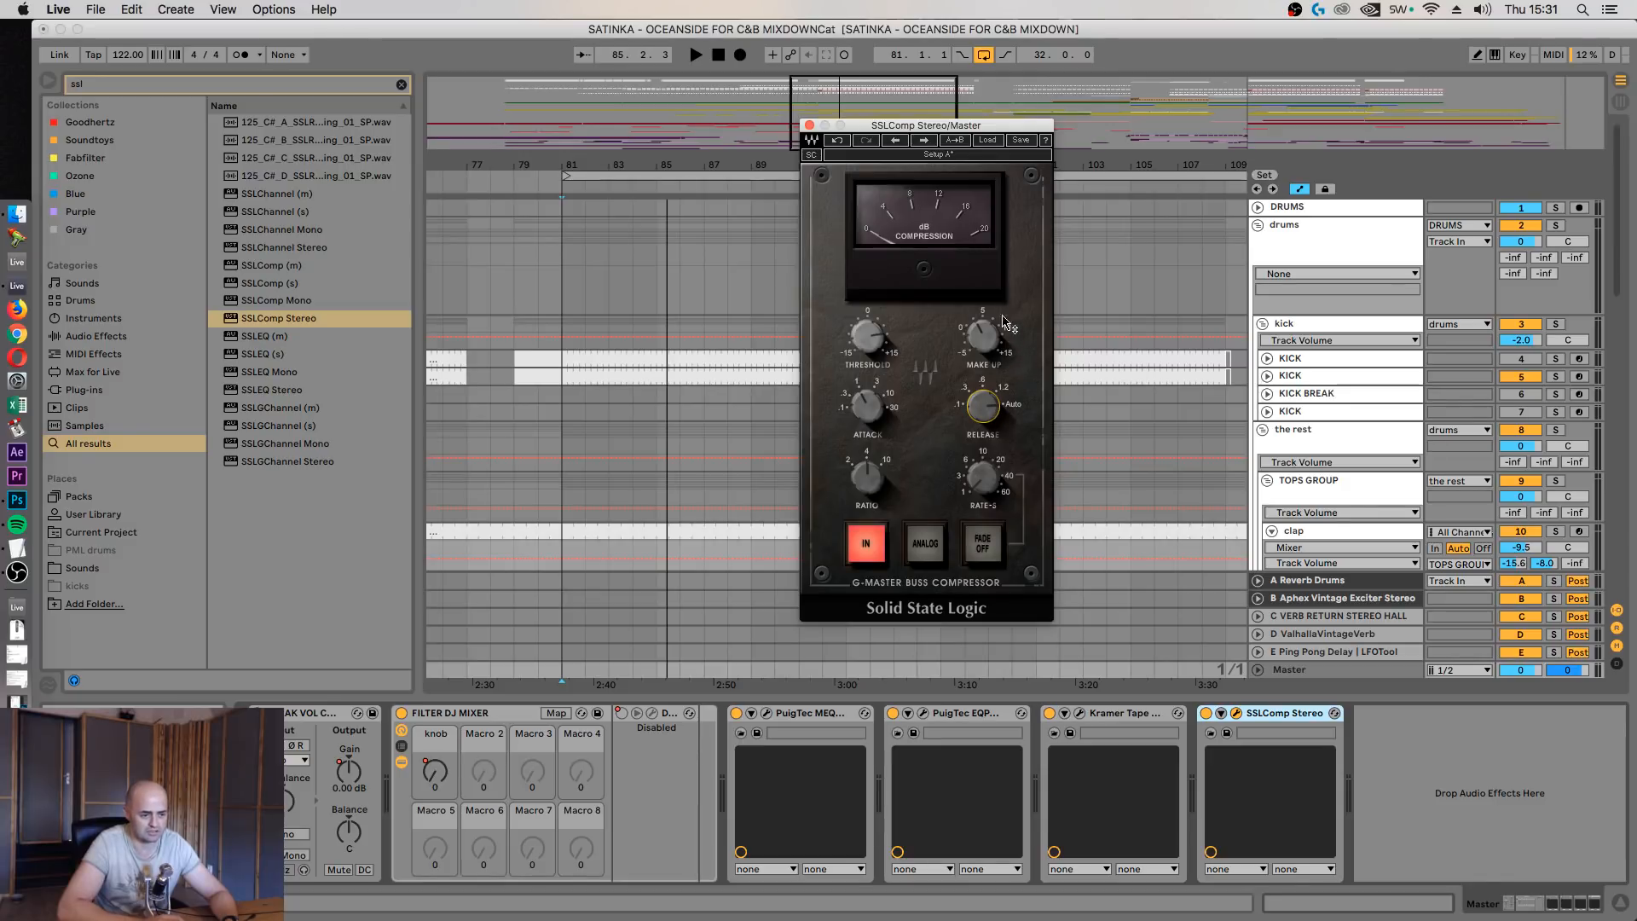
{"action": "mouse_move", "coordinate": [986, 341]}
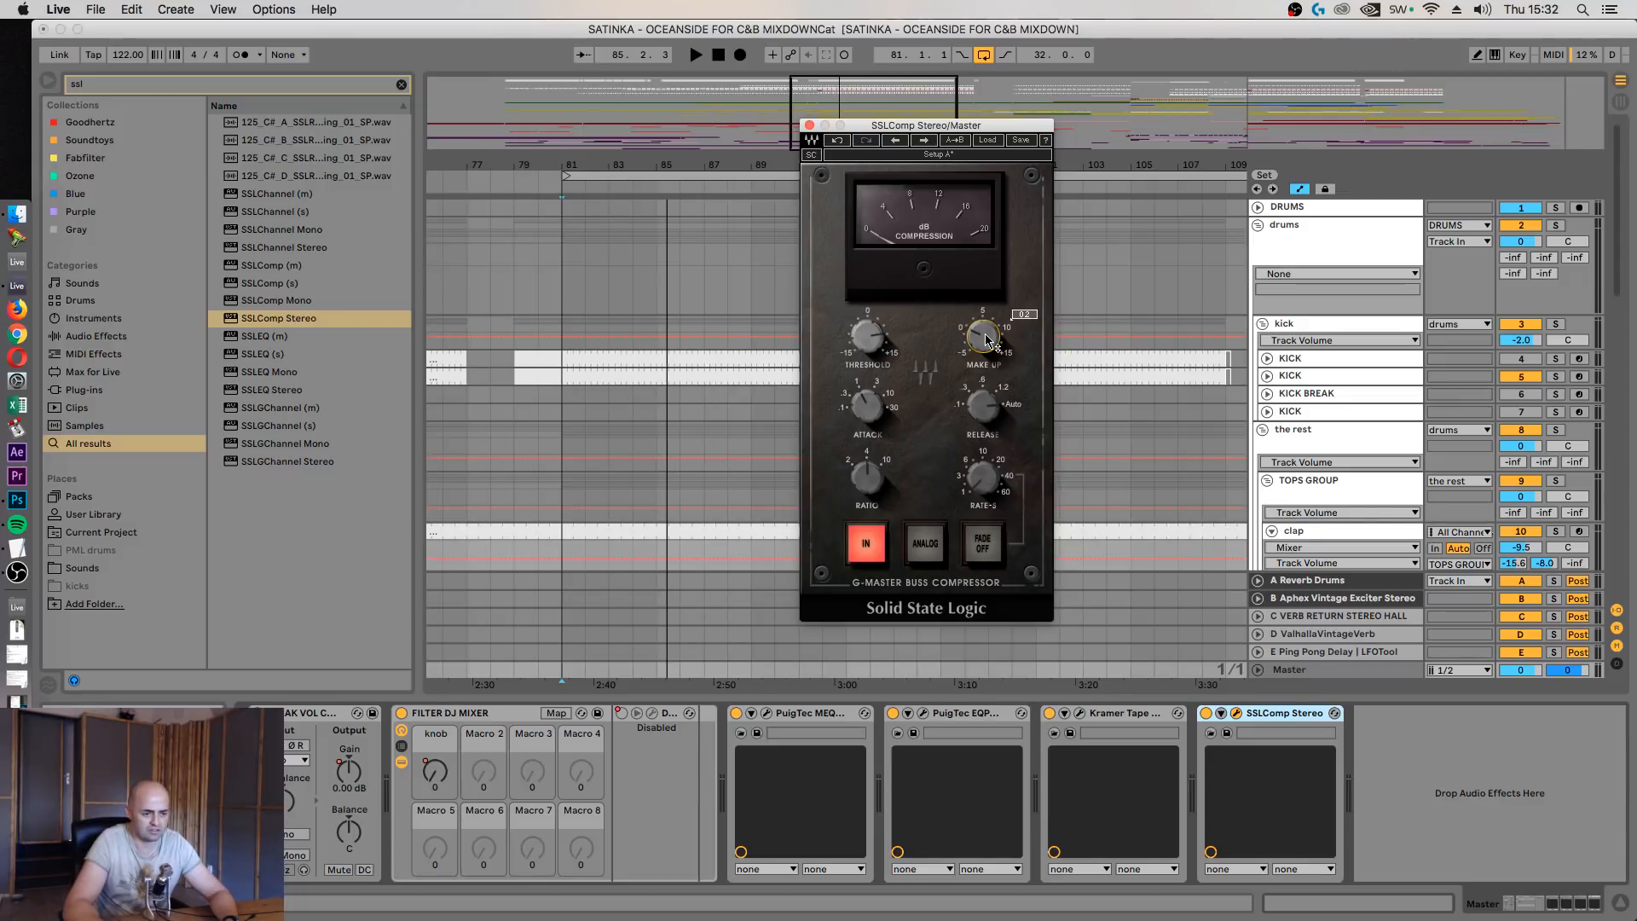
{"action": "mouse_move", "coordinate": [877, 422]}
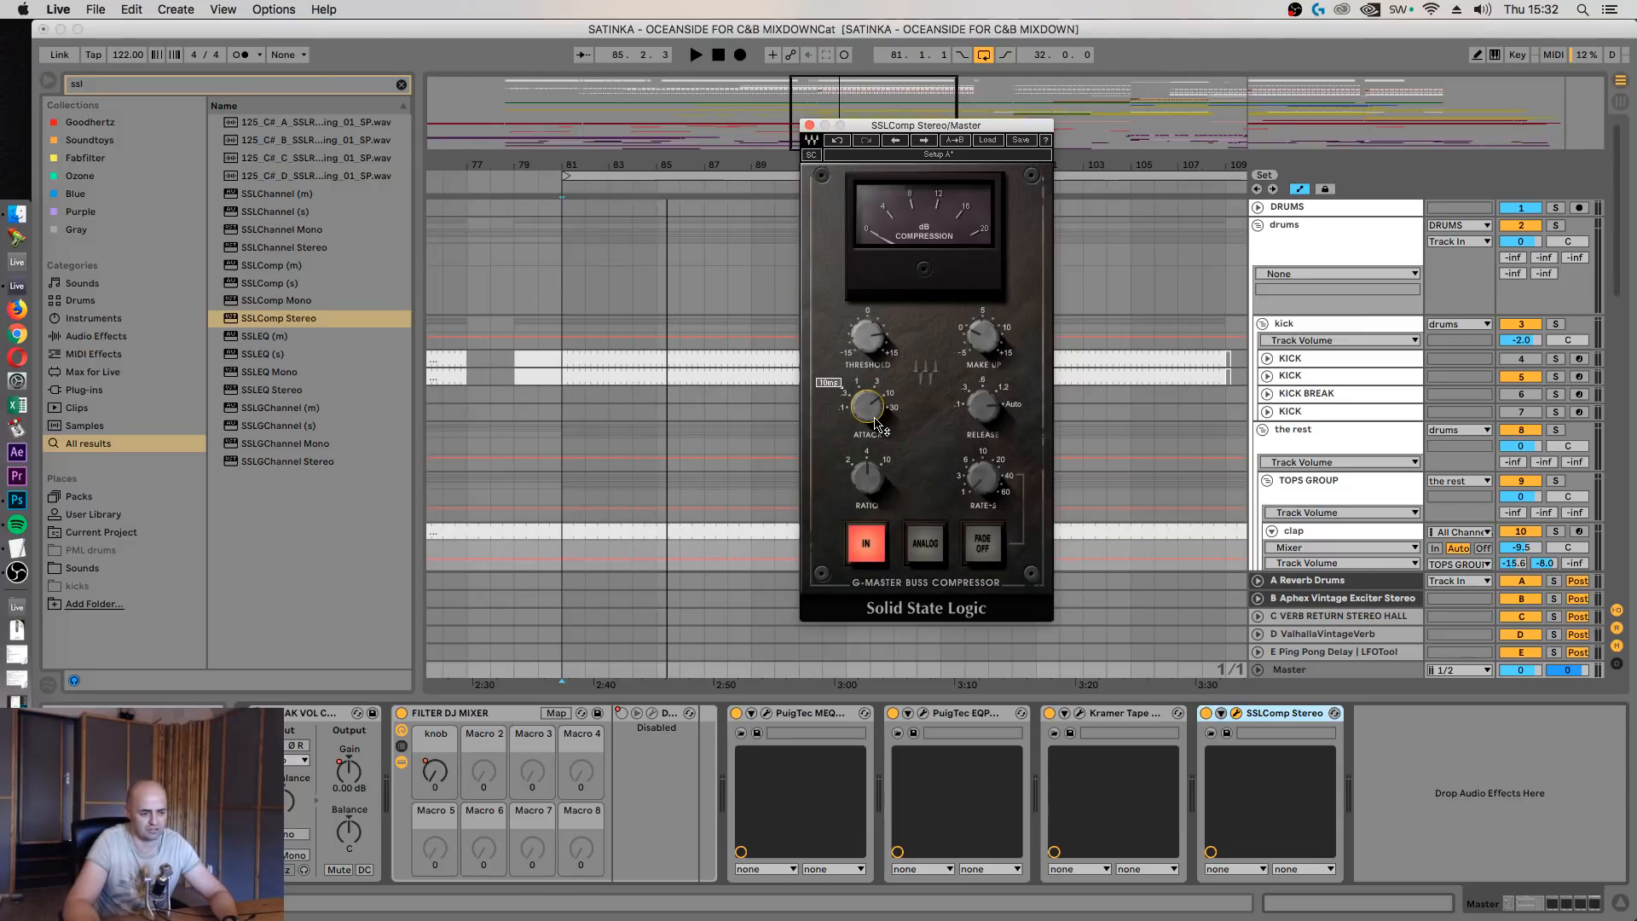
{"action": "left_click", "coordinate": [857, 479]}
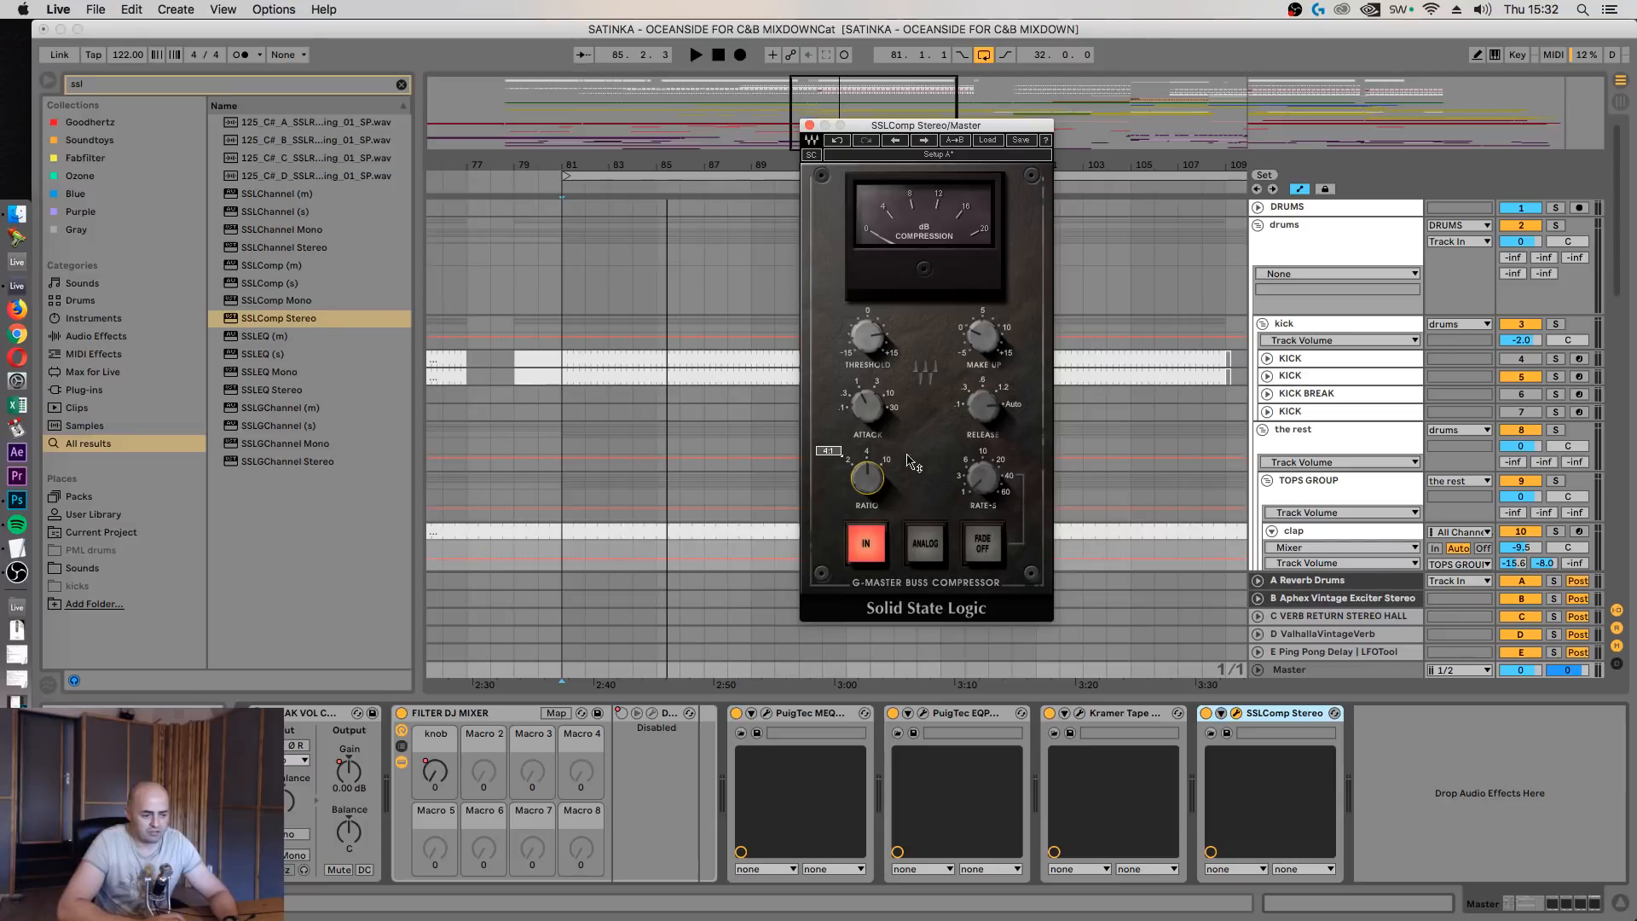
{"action": "left_click", "coordinate": [868, 337]}
{"action": "left_click_drag", "start_coordinate": [867, 336], "coordinate": [867, 345]}
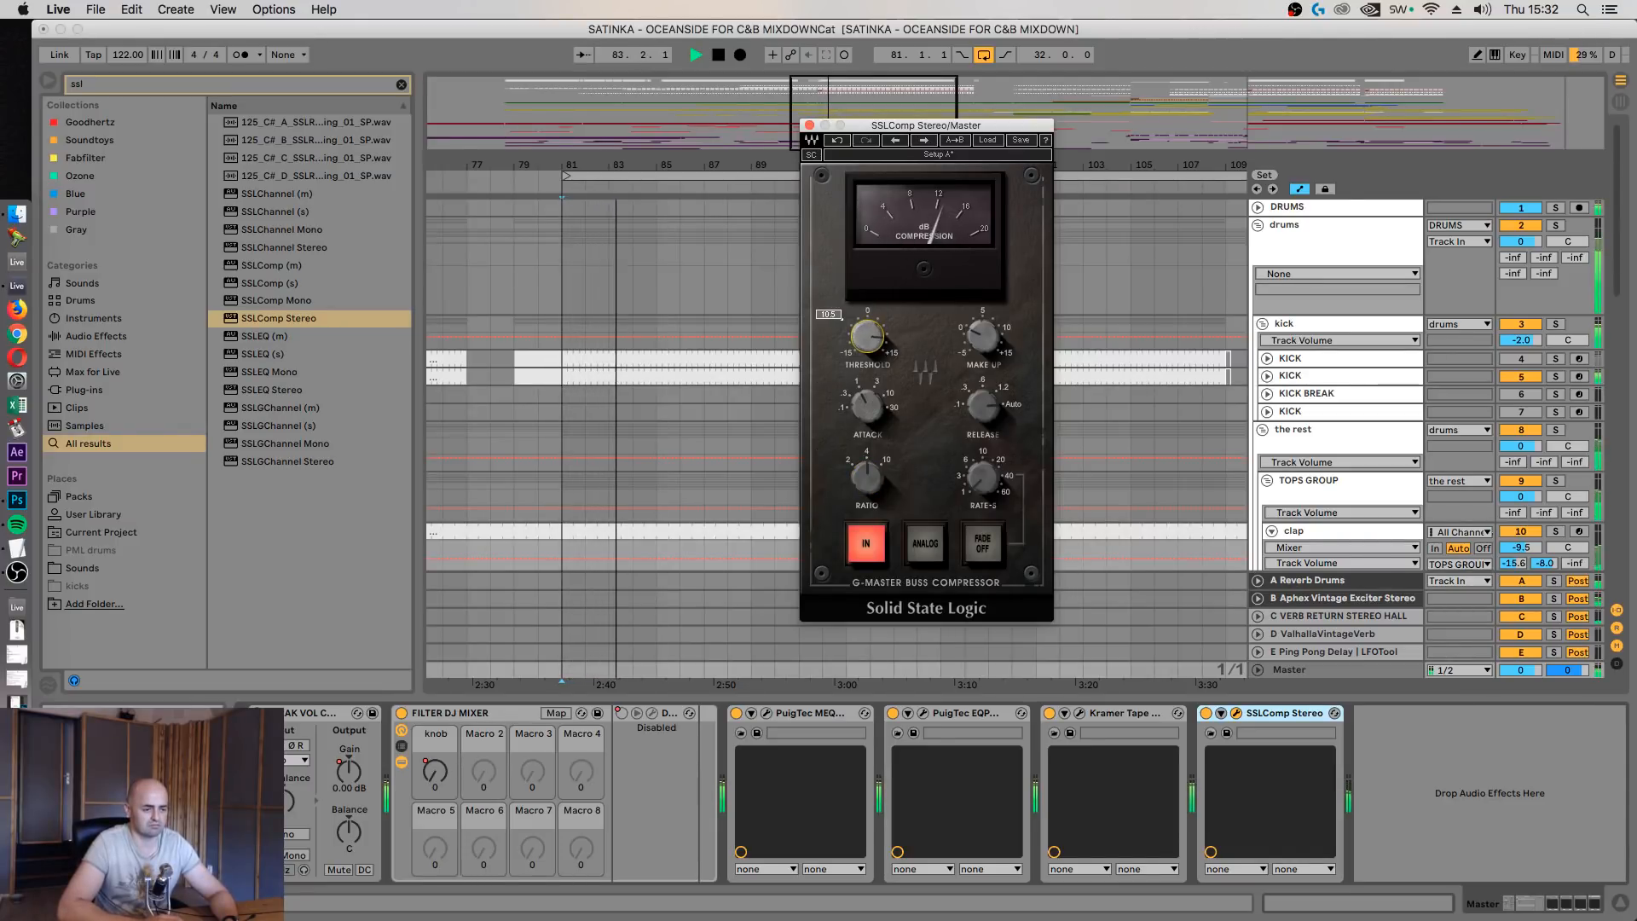
Shorten the SSLComp release, readjust its threshold and audition different attack times, including 30 ms
{"action": "left_click", "coordinate": [982, 406]}
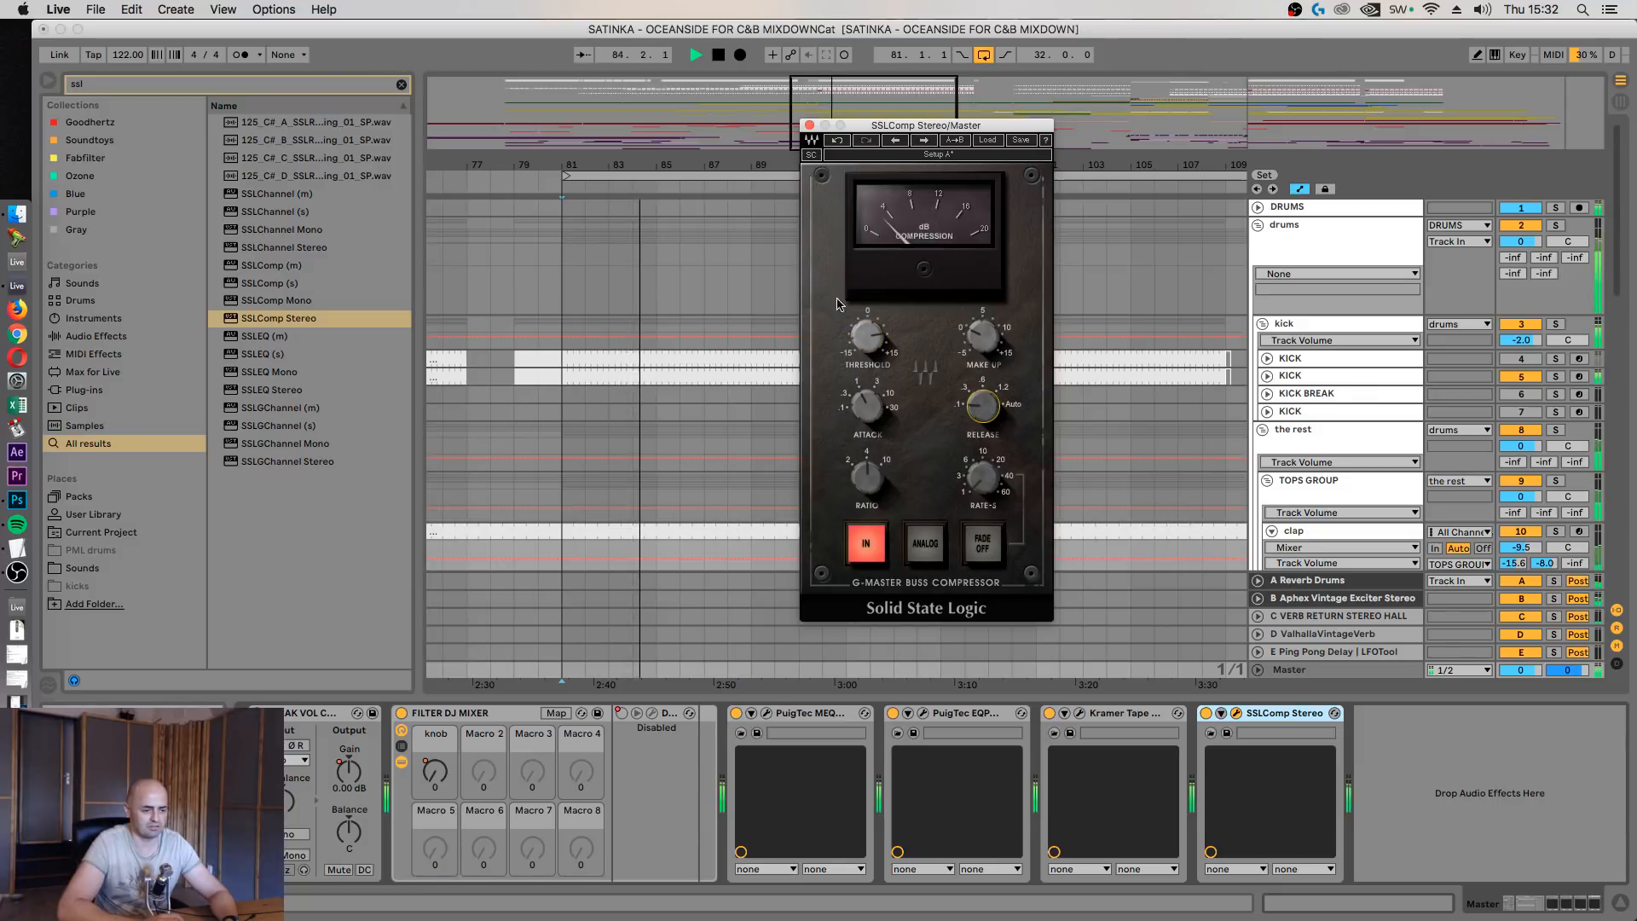
{"action": "left_click", "coordinate": [867, 337]}
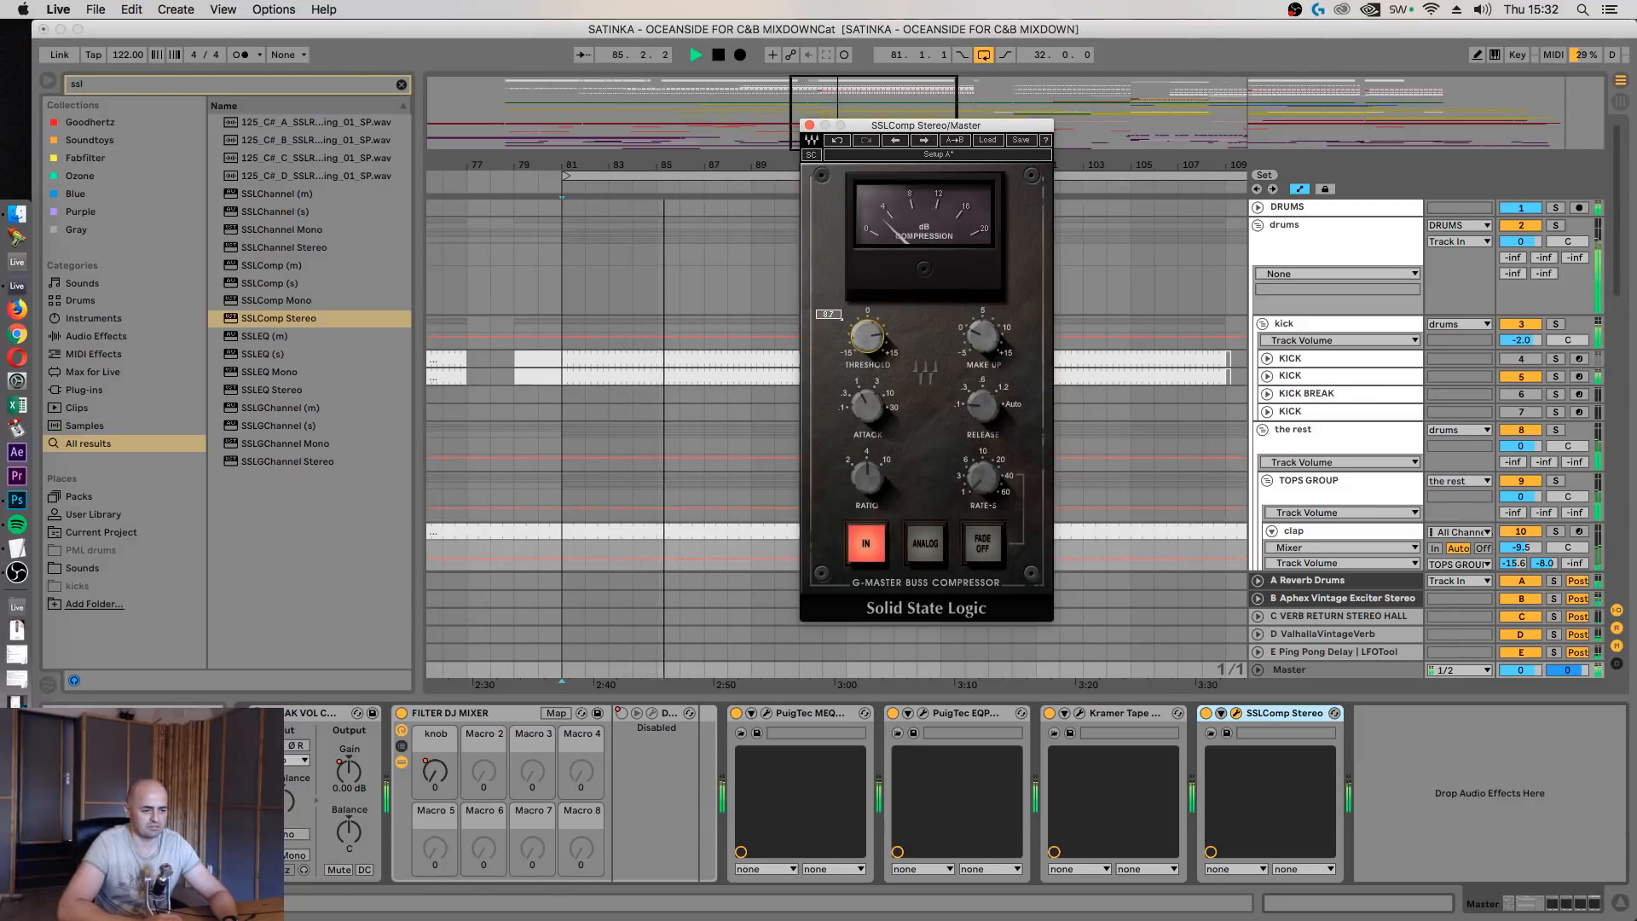
{"action": "left_click", "coordinate": [866, 406]}
{"action": "scroll", "coordinate": [866, 406], "scroll_direction": "up", "scroll_amount": 2}
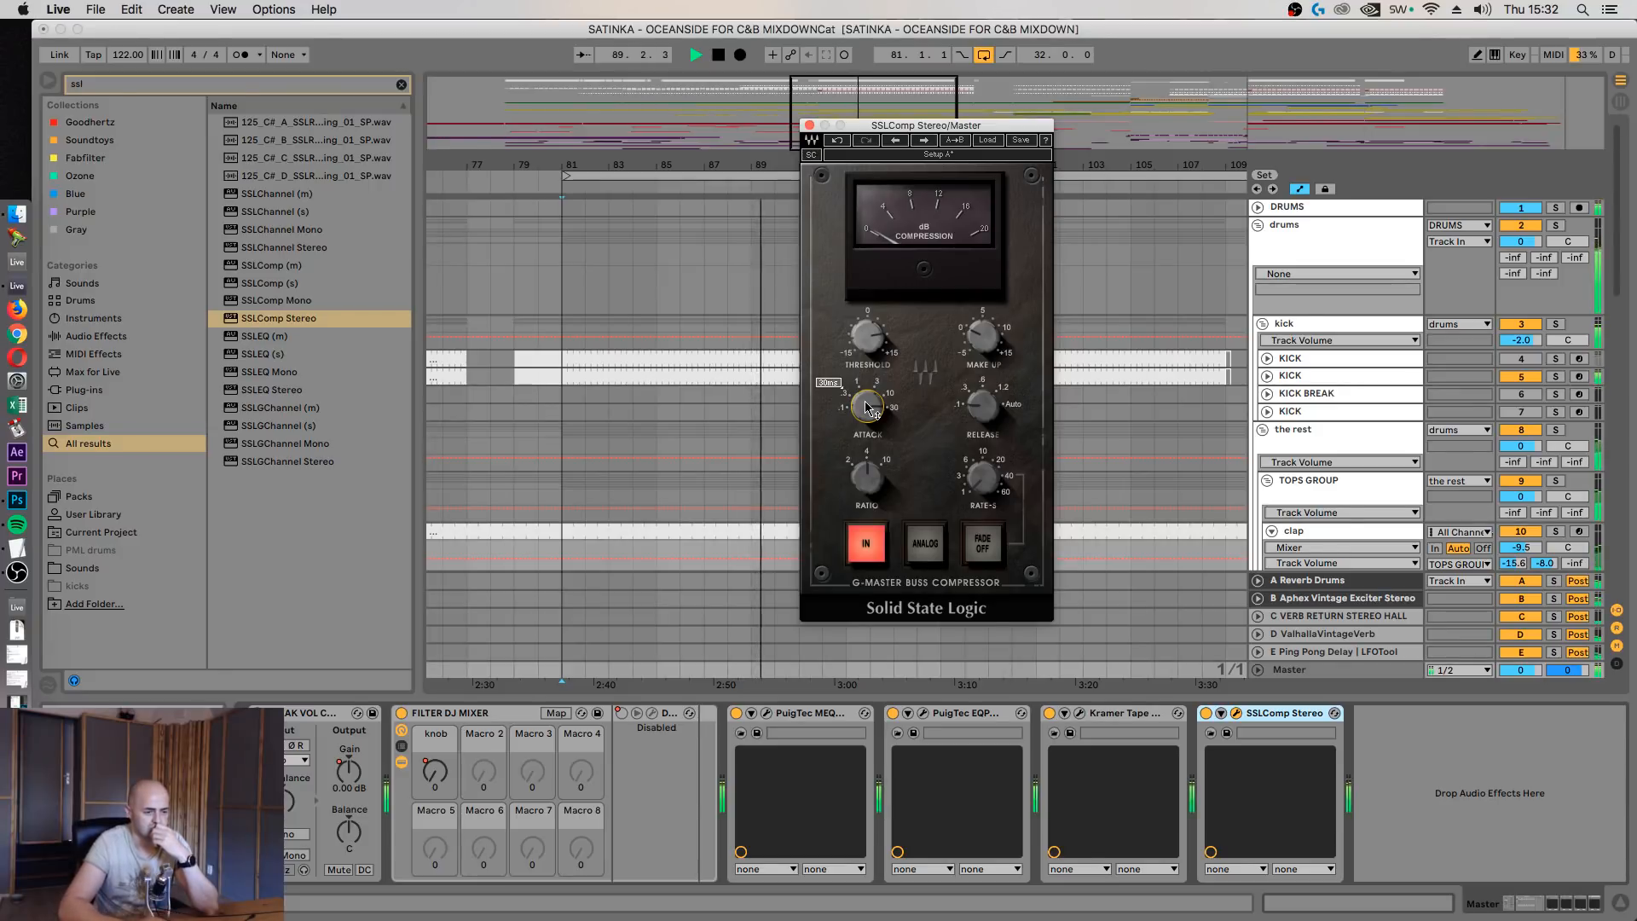
{"action": "left_click_drag", "start_coordinate": [867, 336], "coordinate": [868, 338]}
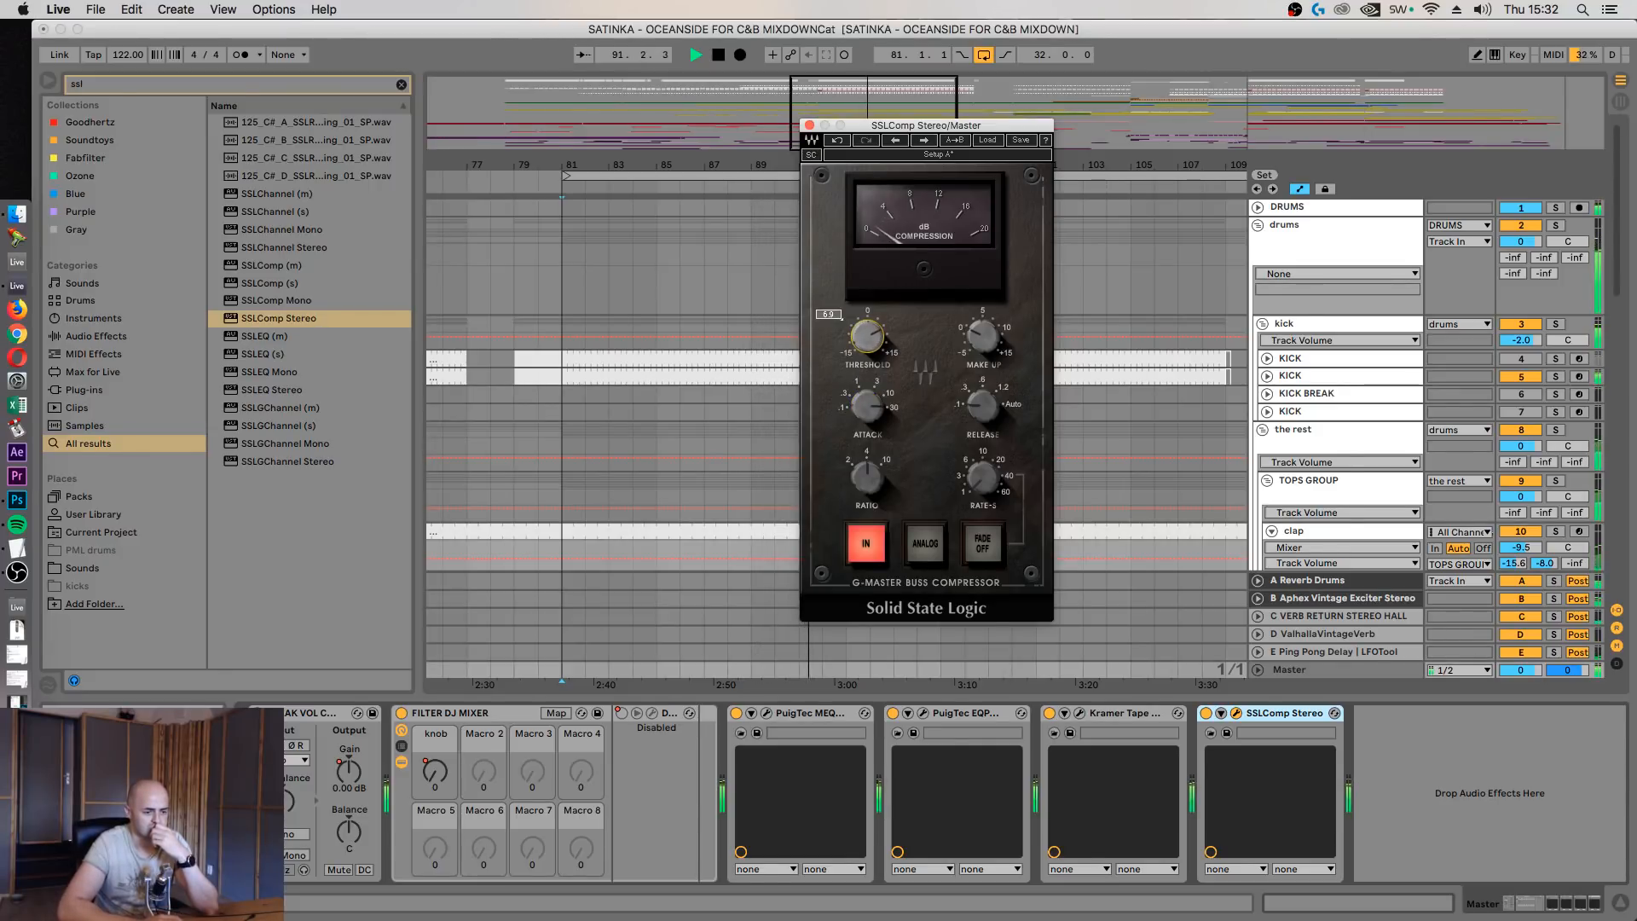
{"action": "left_click", "coordinate": [927, 544]}
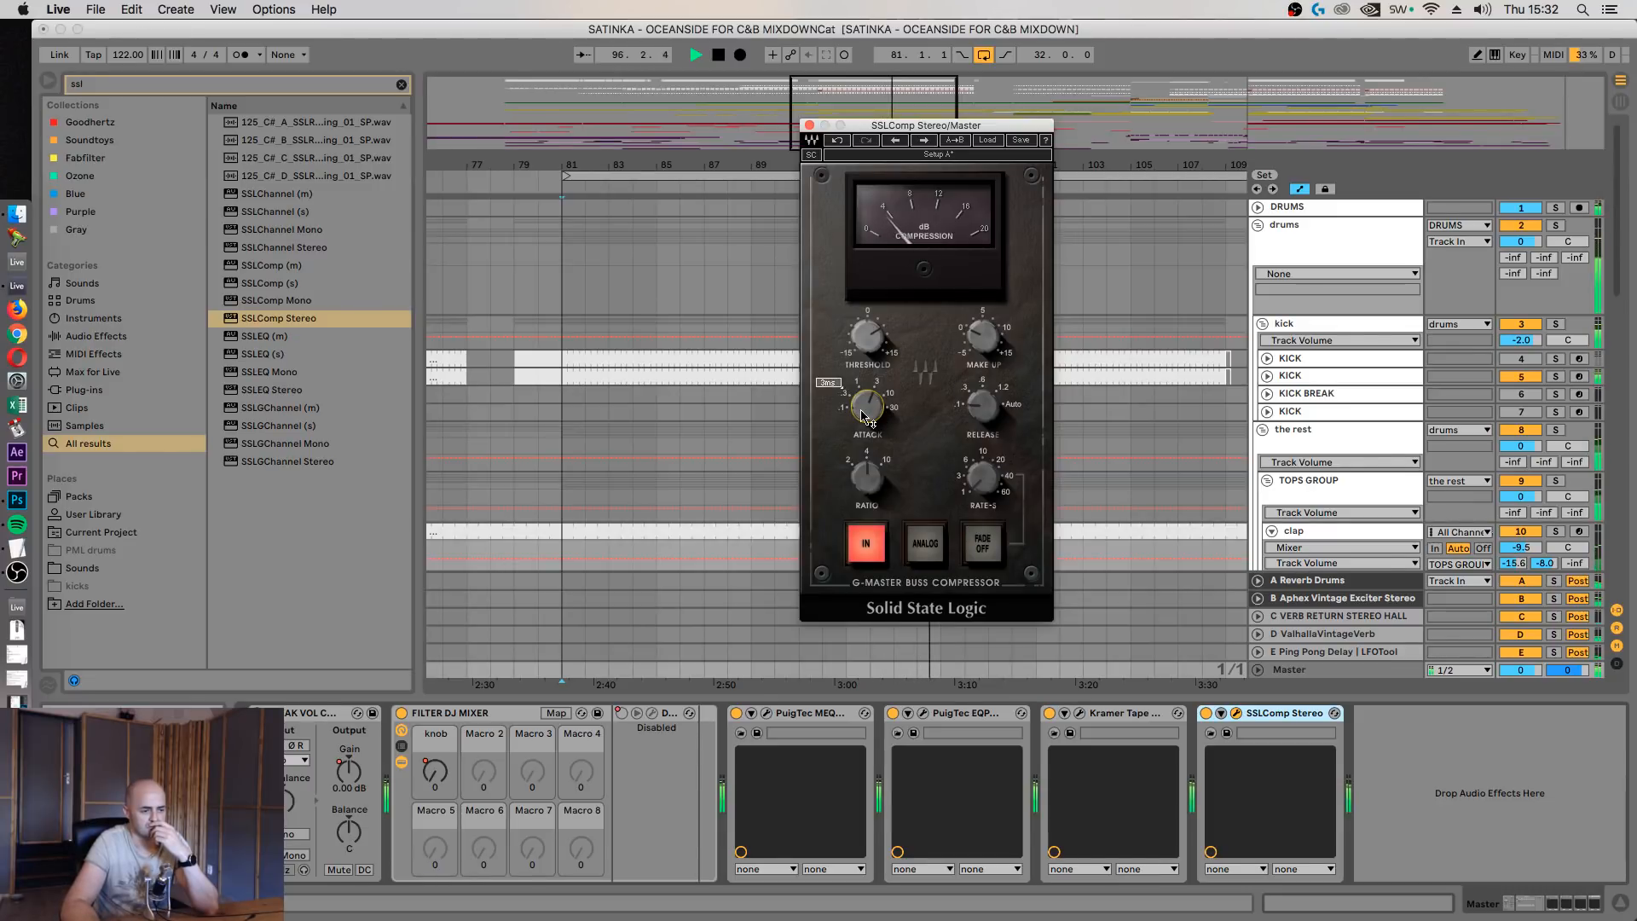
Compare the mix with SSLComp bypassed and active, stop playback and delete SSLComp Stereo from the Master track
{"action": "left_click", "coordinate": [1208, 713]}
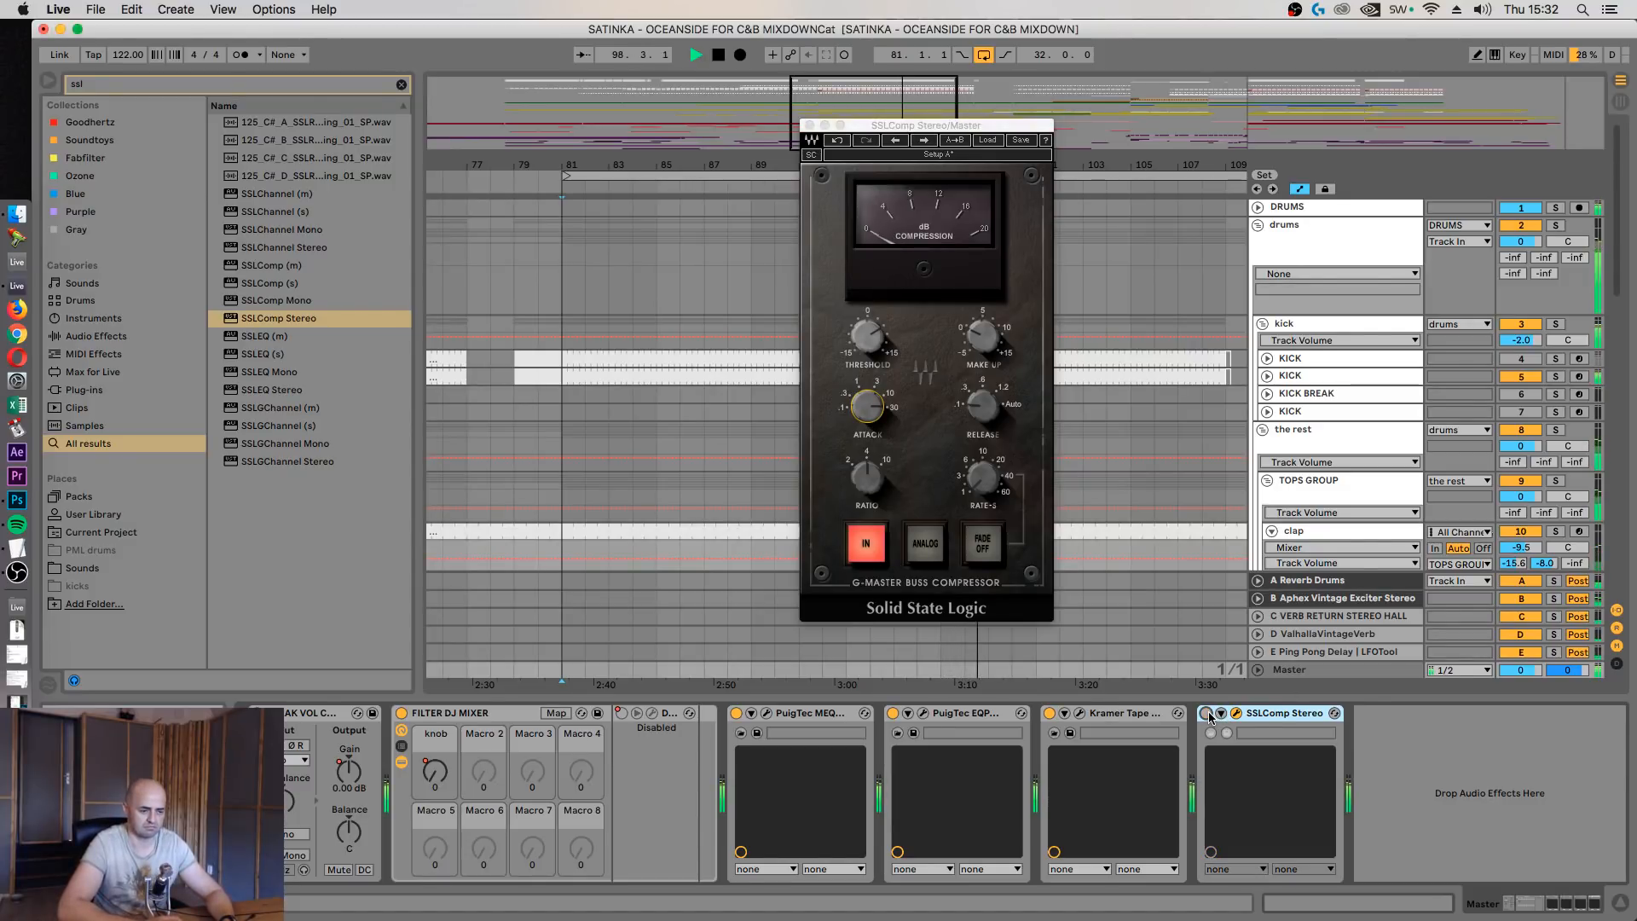
{"action": "left_click", "coordinate": [1208, 713]}
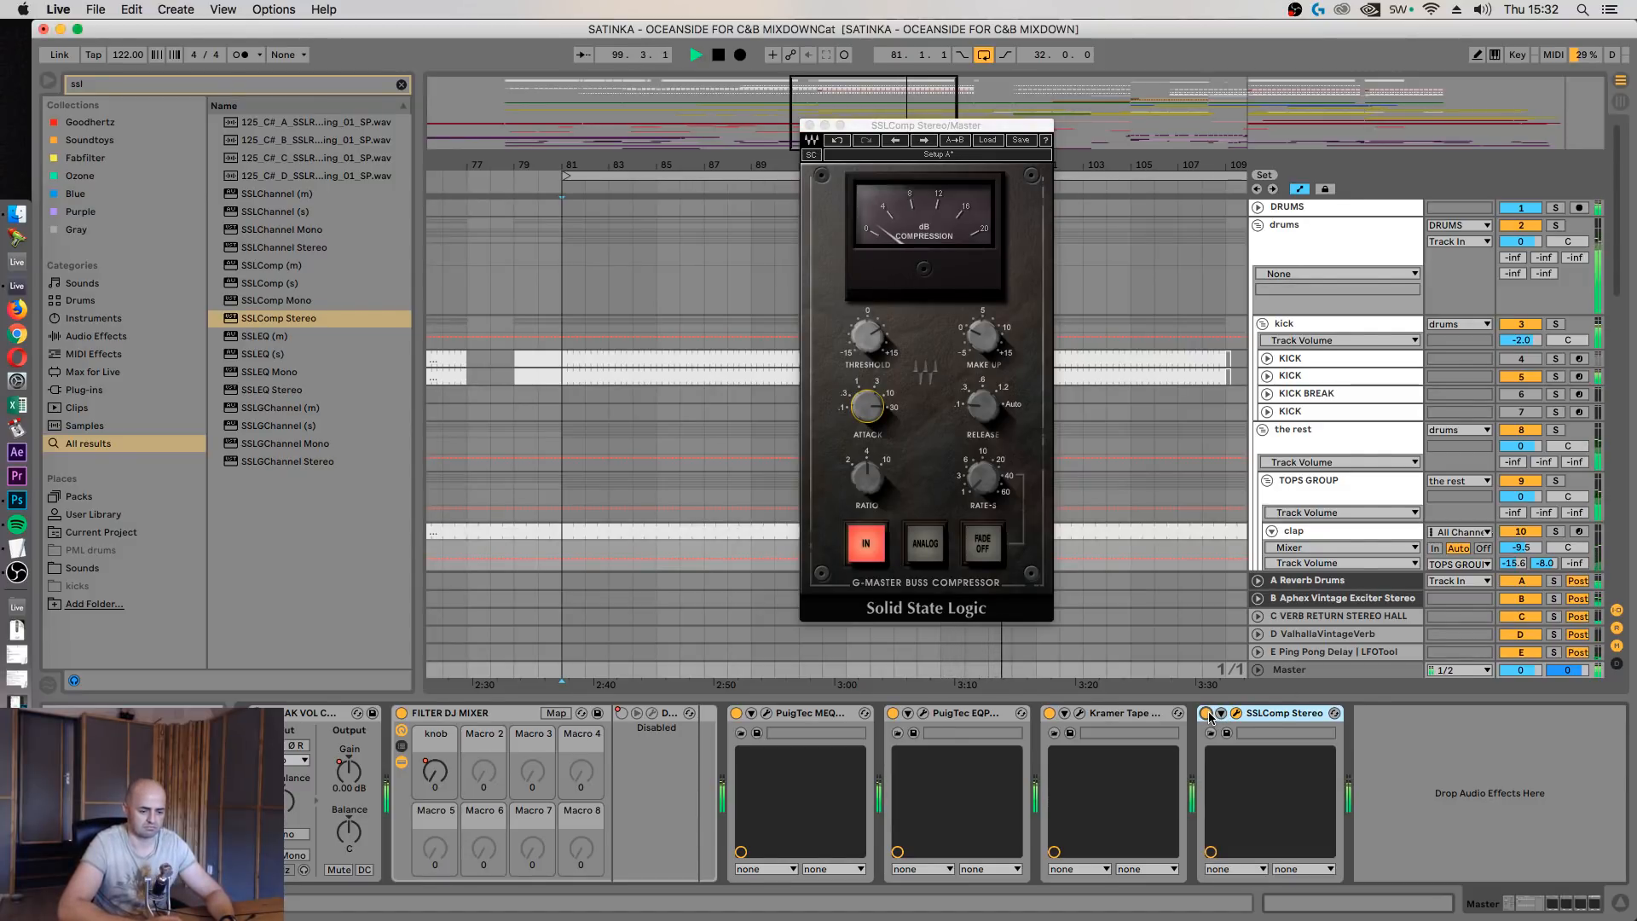
{"action": "left_click", "coordinate": [1207, 713]}
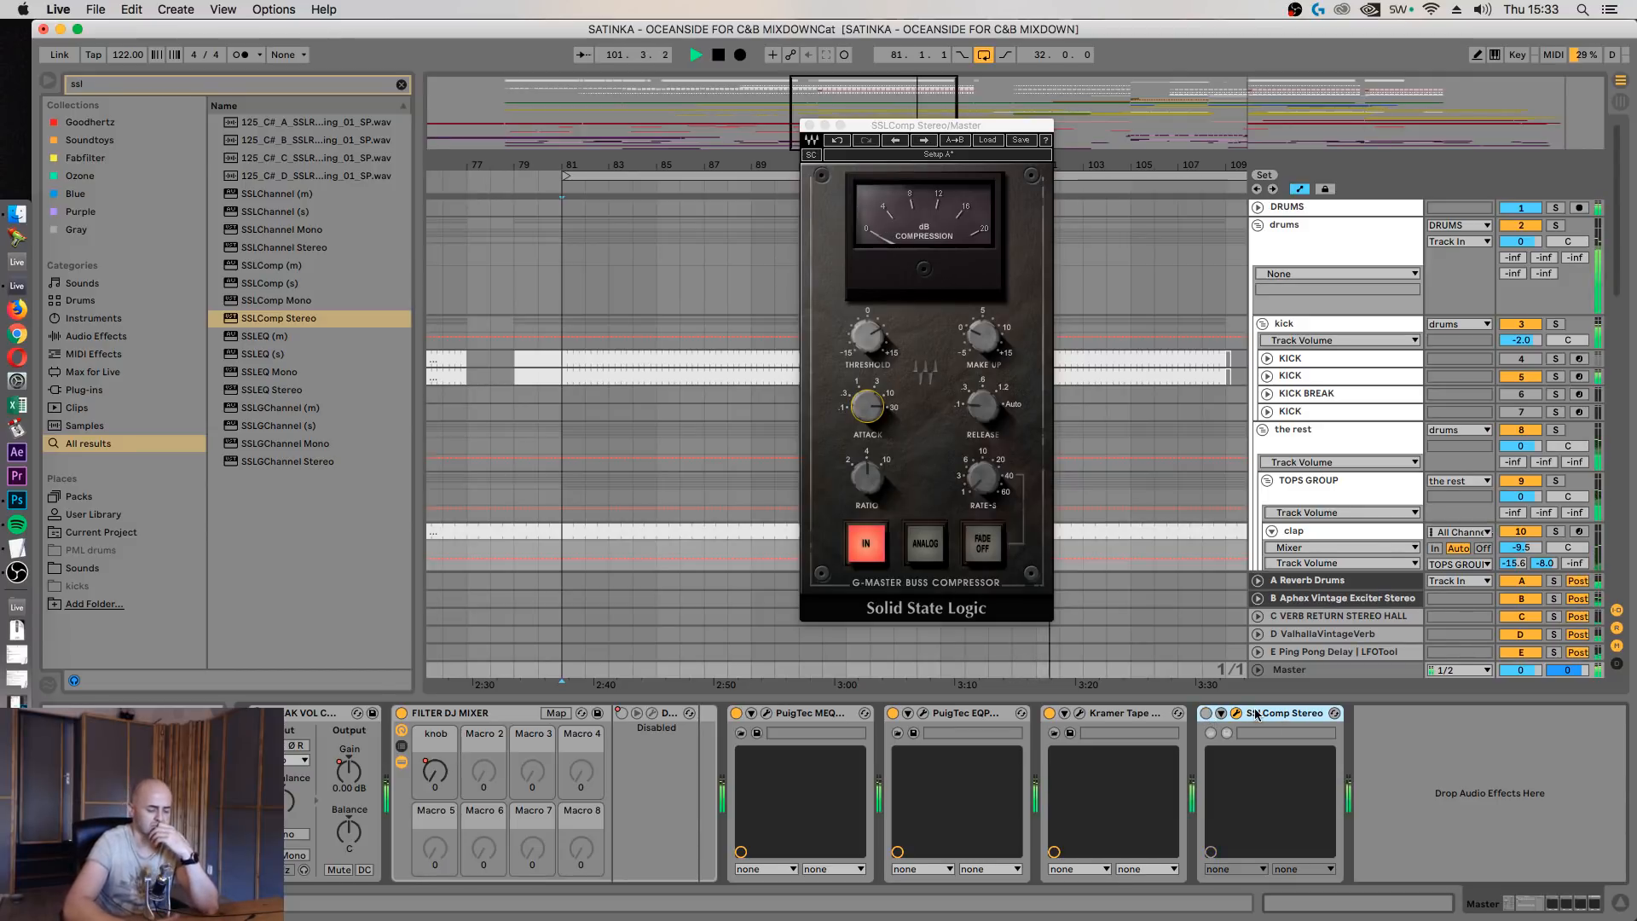
{"action": "key", "text": "space"}
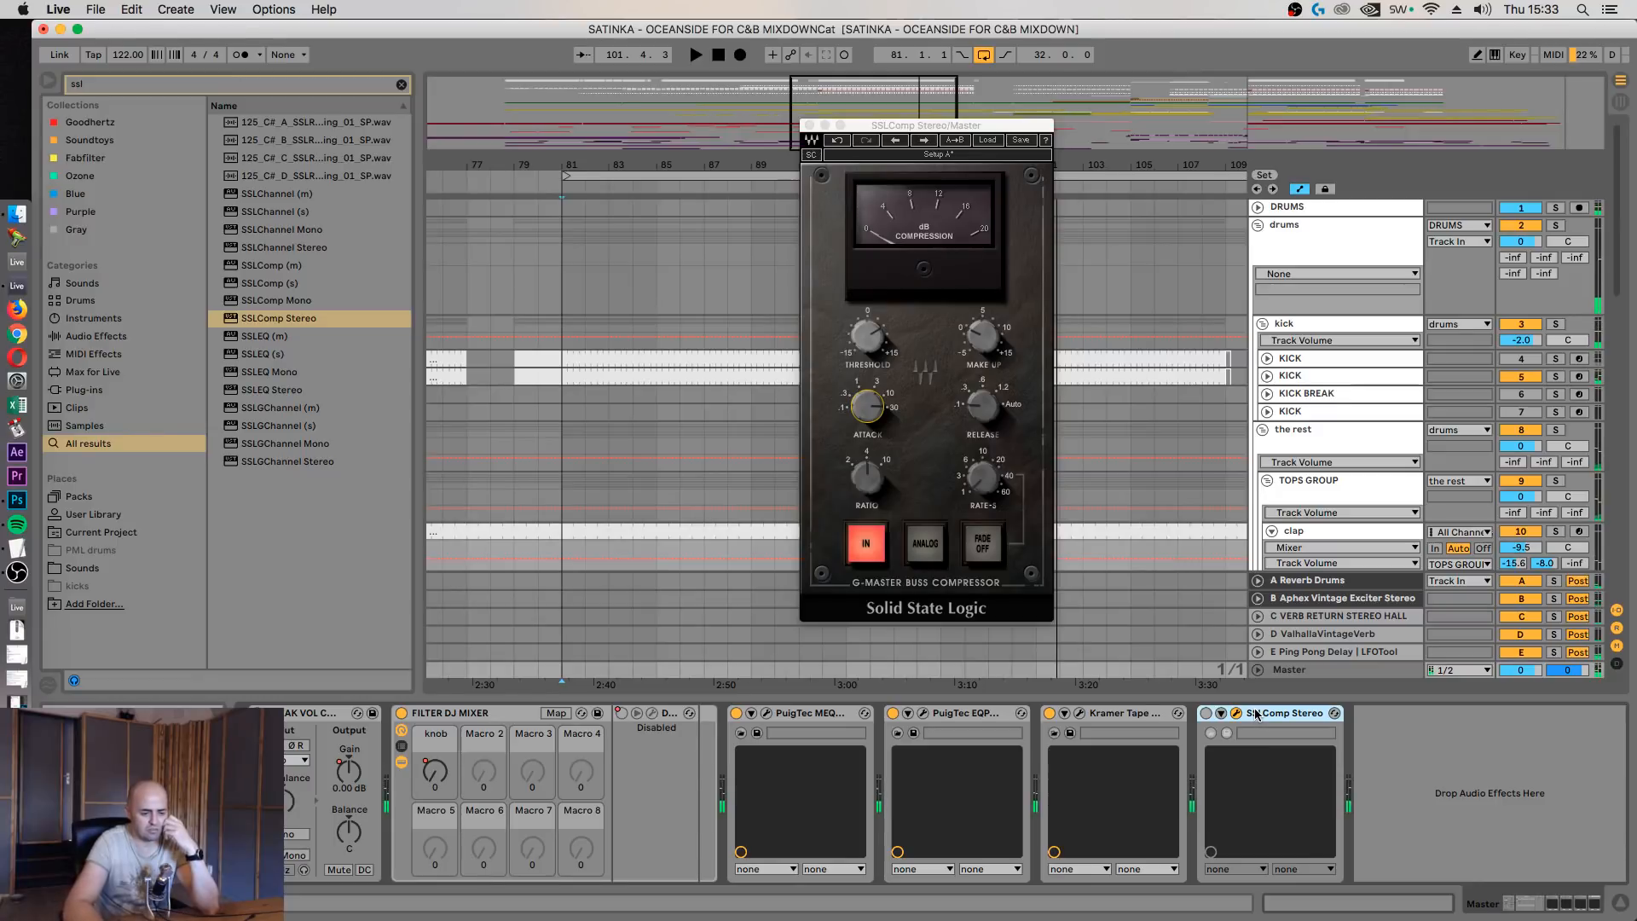
{"action": "key", "text": "Delete"}
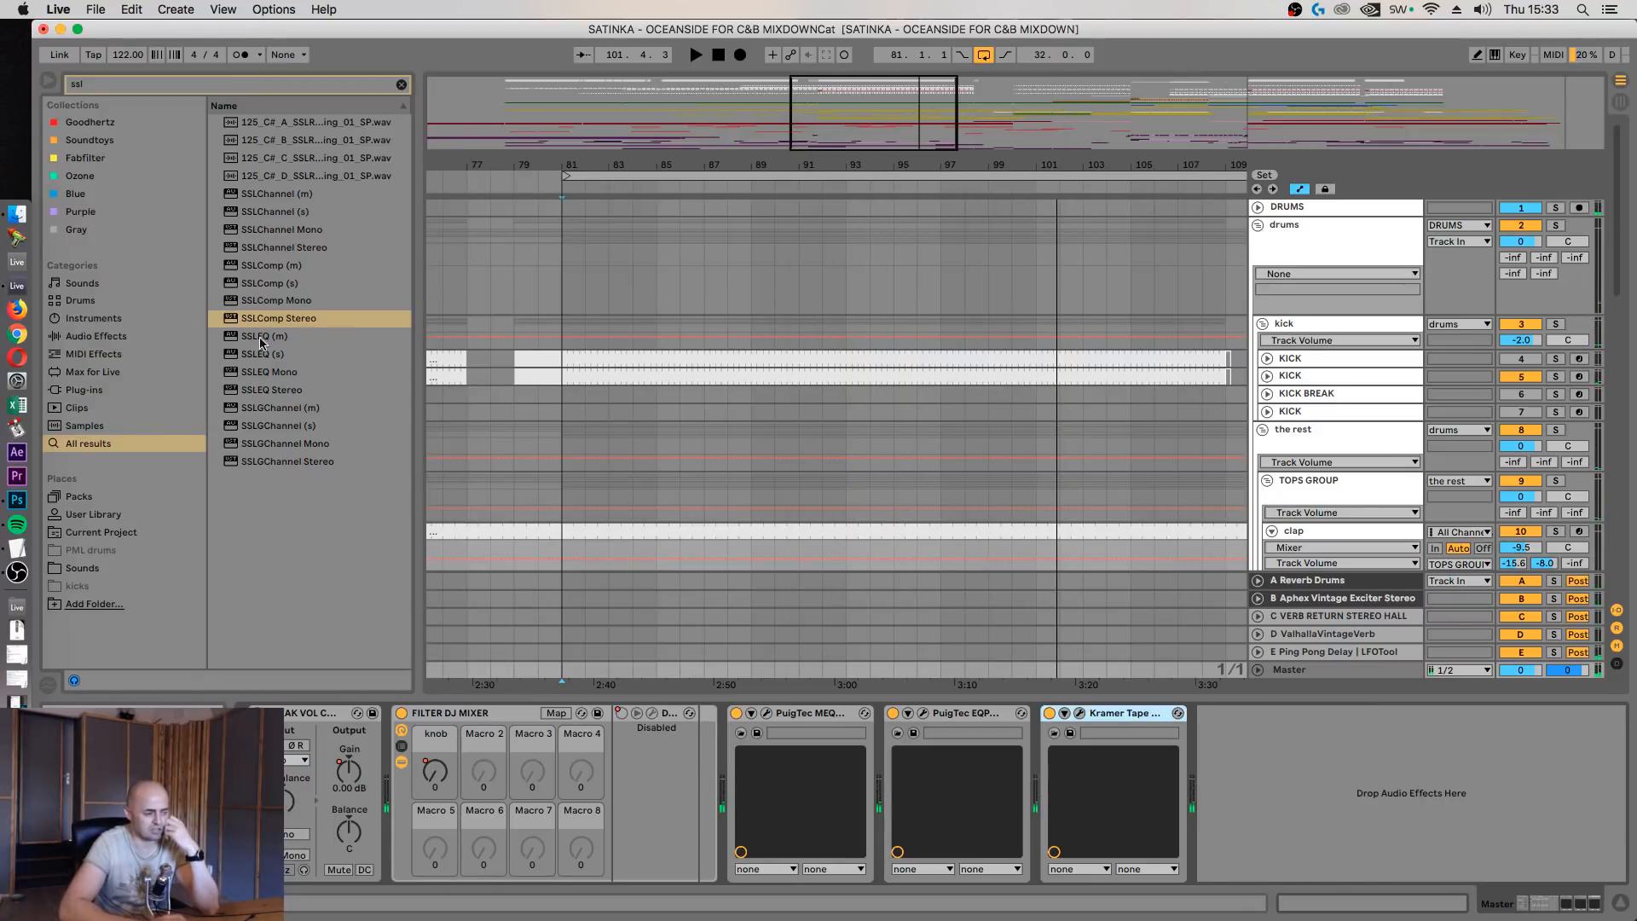
Search the browser for dbx and add dbx-160 Stereo after Kramer Tape on the Master track, repositioning its window
{"action": "left_click", "coordinate": [199, 83]}
{"action": "key", "text": "BackSpace"}
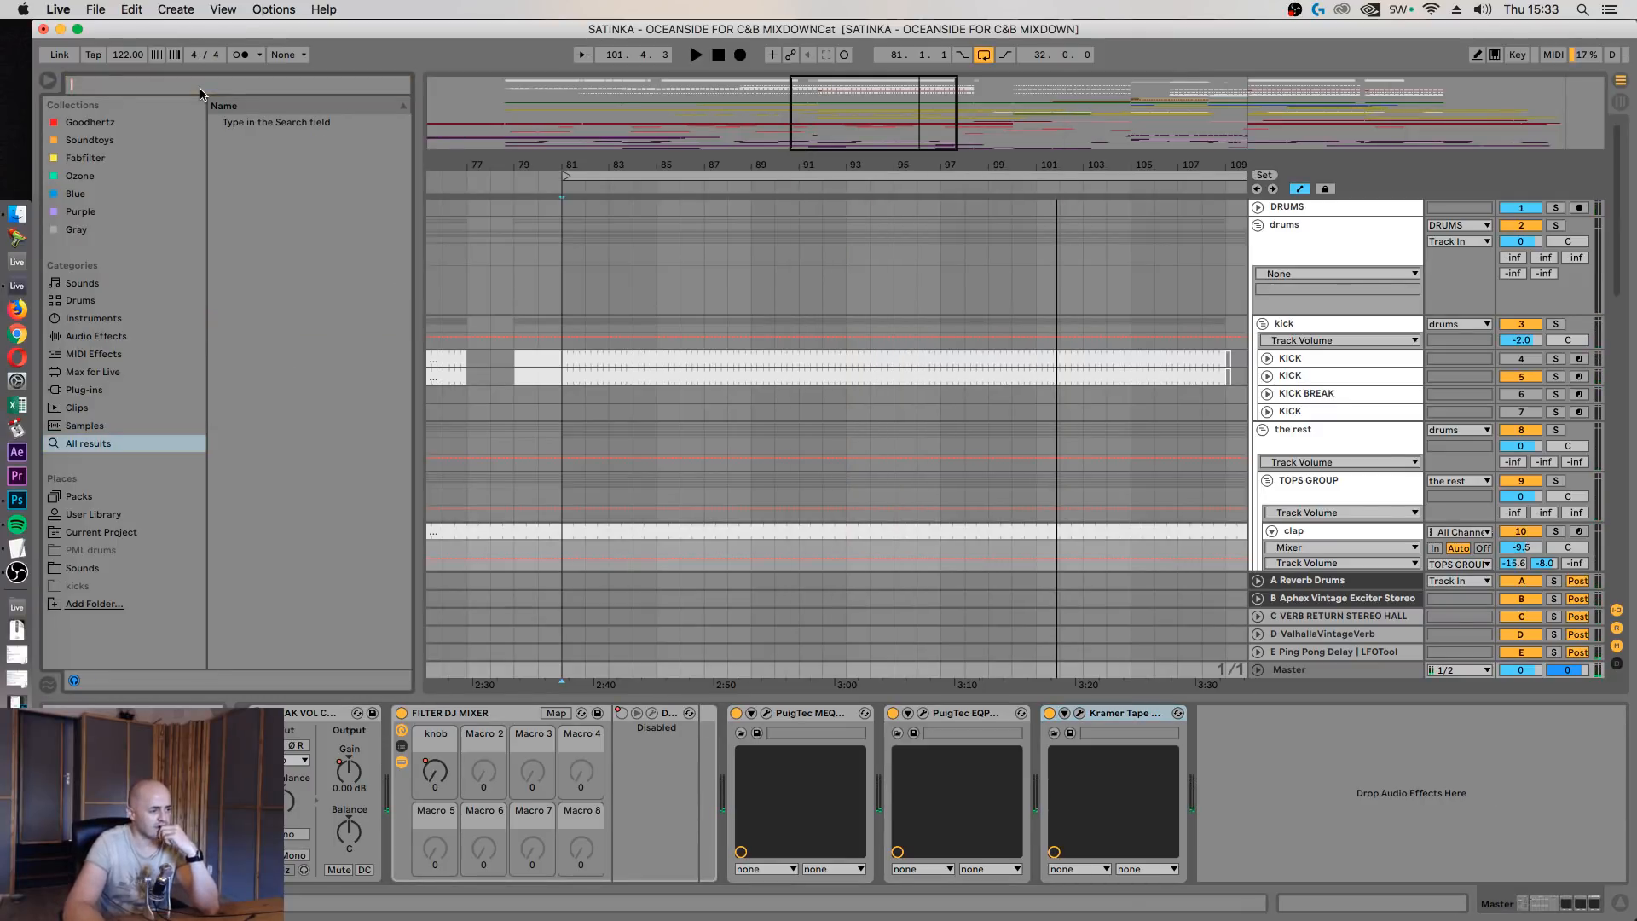
{"action": "type", "text": "dbx"}
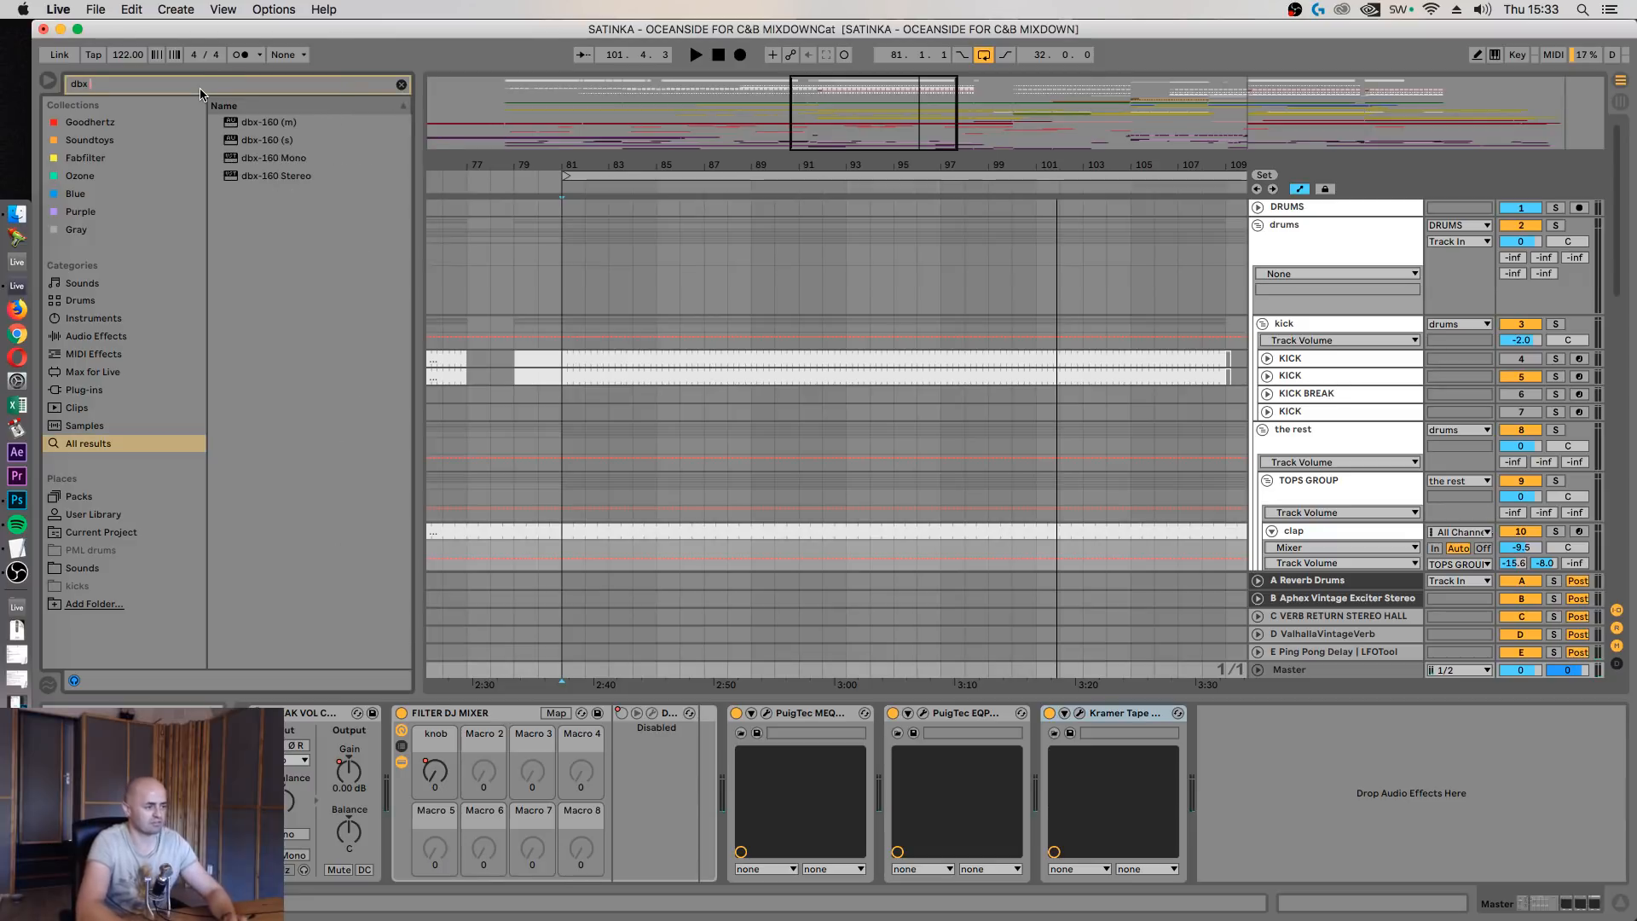
{"action": "left_click_drag", "start_coordinate": [271, 176], "coordinate": [1239, 727]}
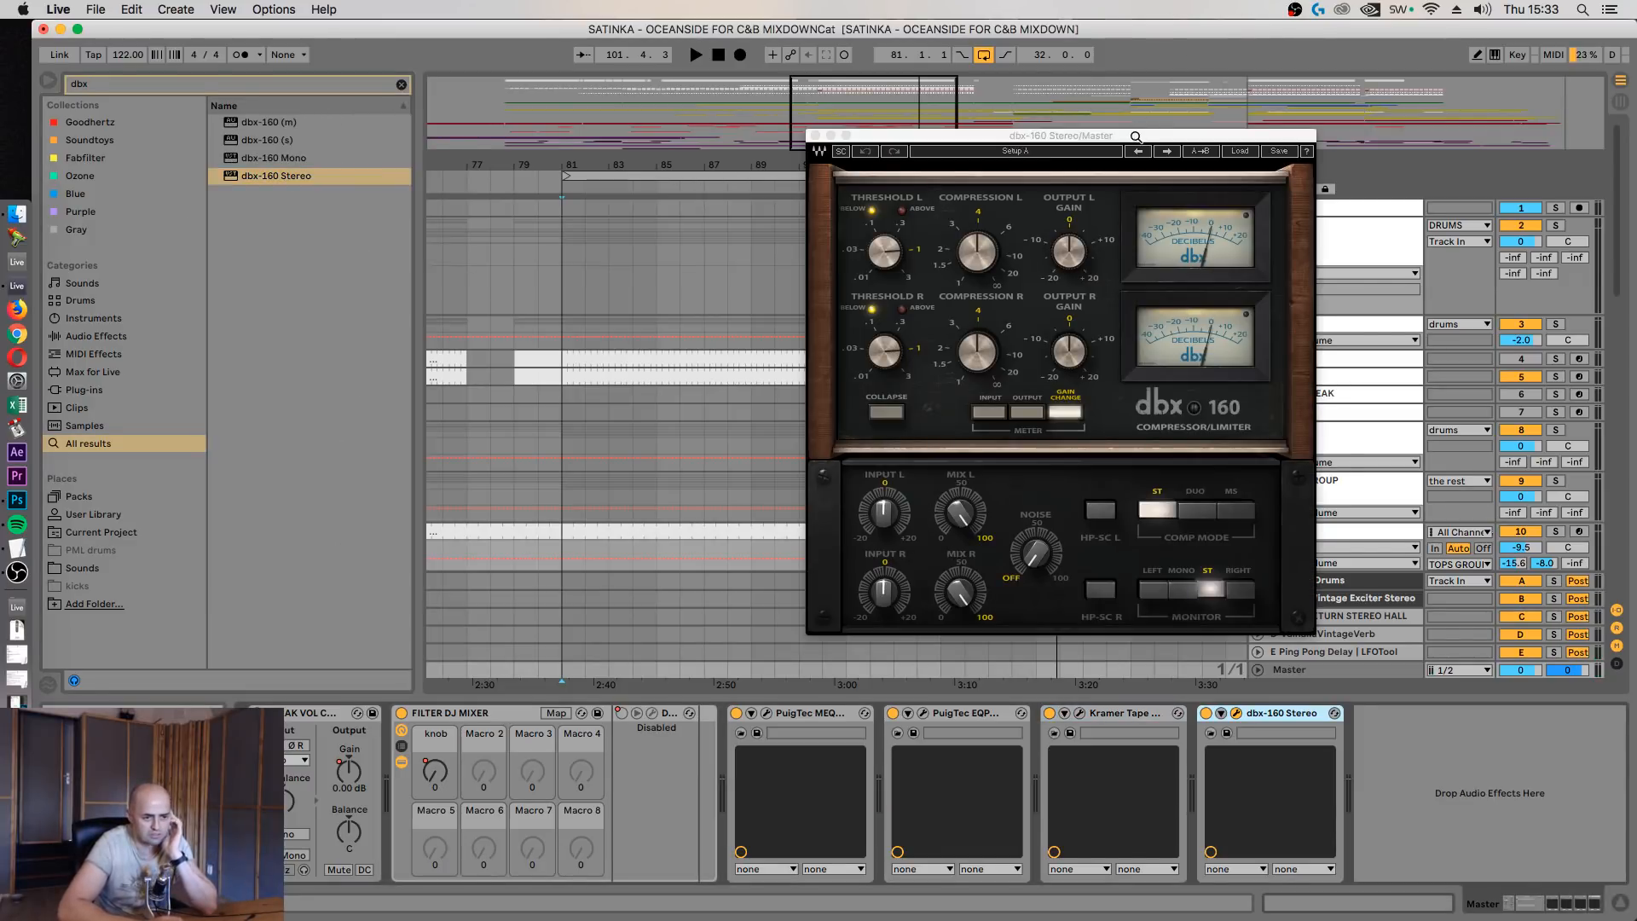
{"action": "left_click_drag", "start_coordinate": [1136, 136], "coordinate": [1100, 131]}
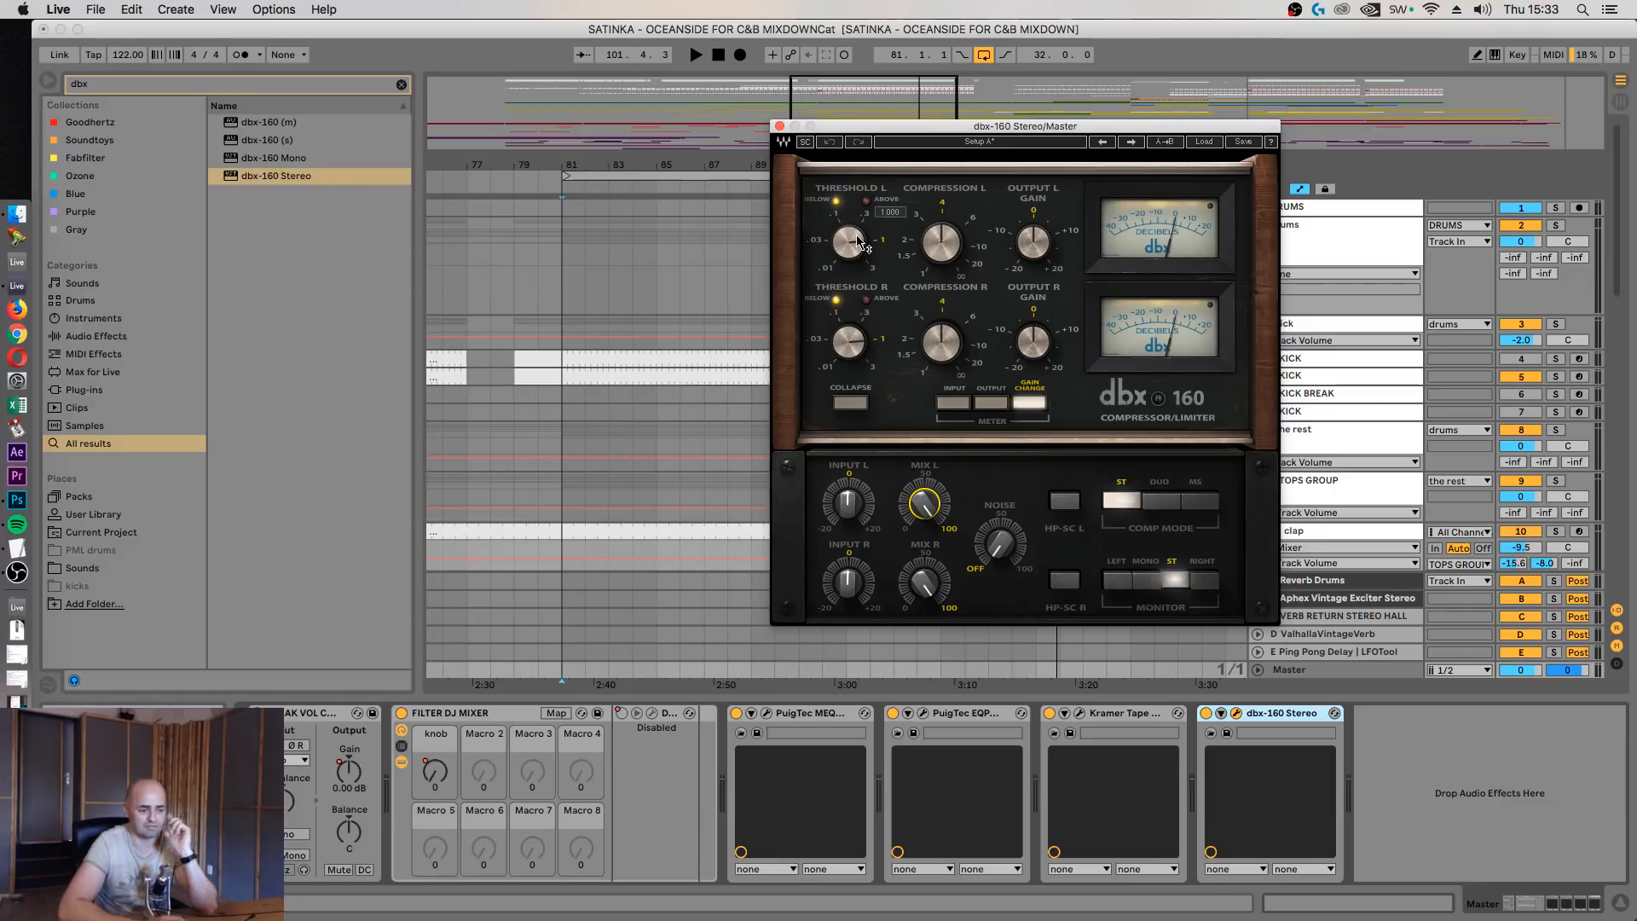
Try different threshold settings on the dbx-160 during playback and turn on its left and right sidechain high-pass filters
{"action": "key", "text": "space"}
{"action": "mouse_move", "coordinate": [857, 239]}
{"action": "left_mouse_down"}
{"action": "mouse_move", "coordinate": [857, 316]}
{"action": "mouse_move", "coordinate": [857, 215]}
{"action": "left_mouse_up"}
{"action": "key", "text": "space"}
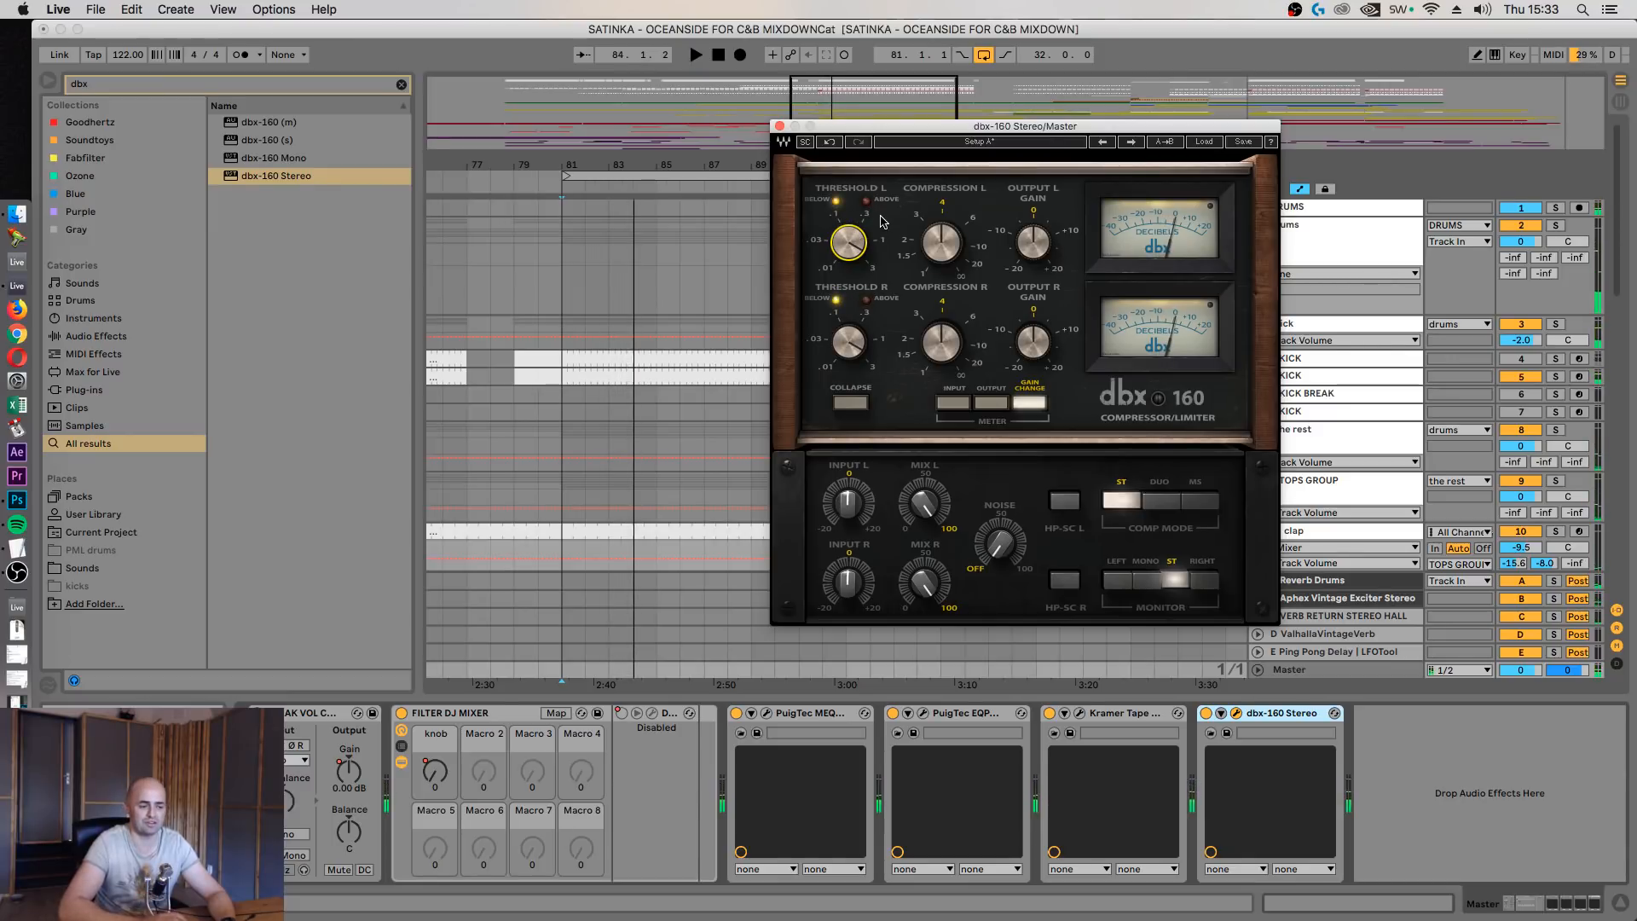
{"action": "mouse_move", "coordinate": [937, 246]}
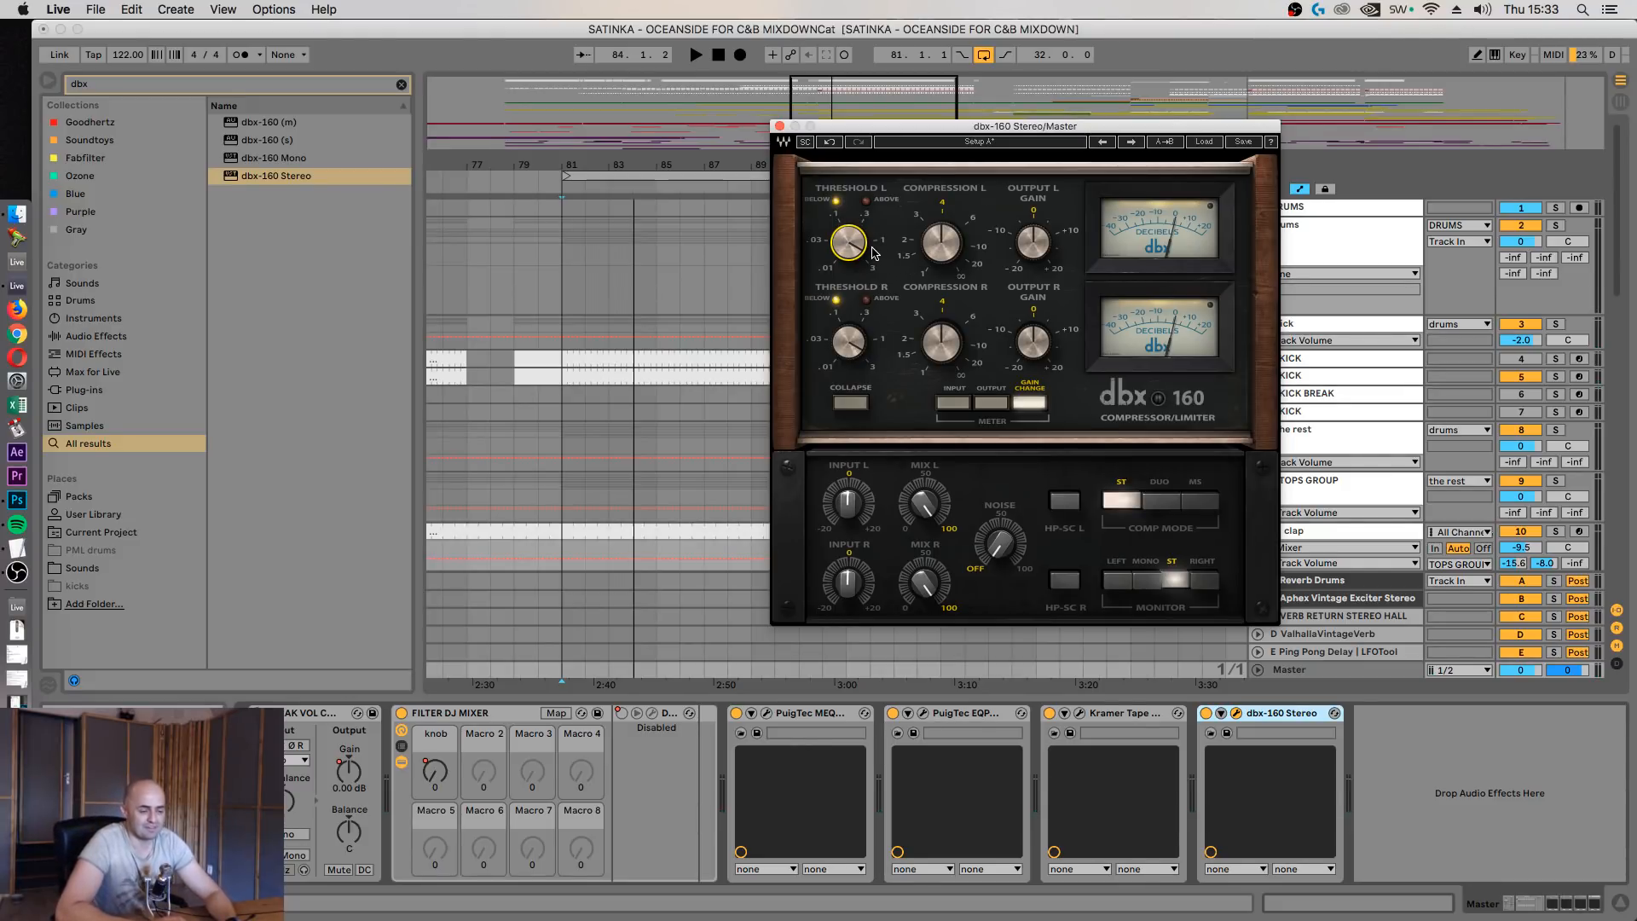
{"action": "key", "text": "space"}
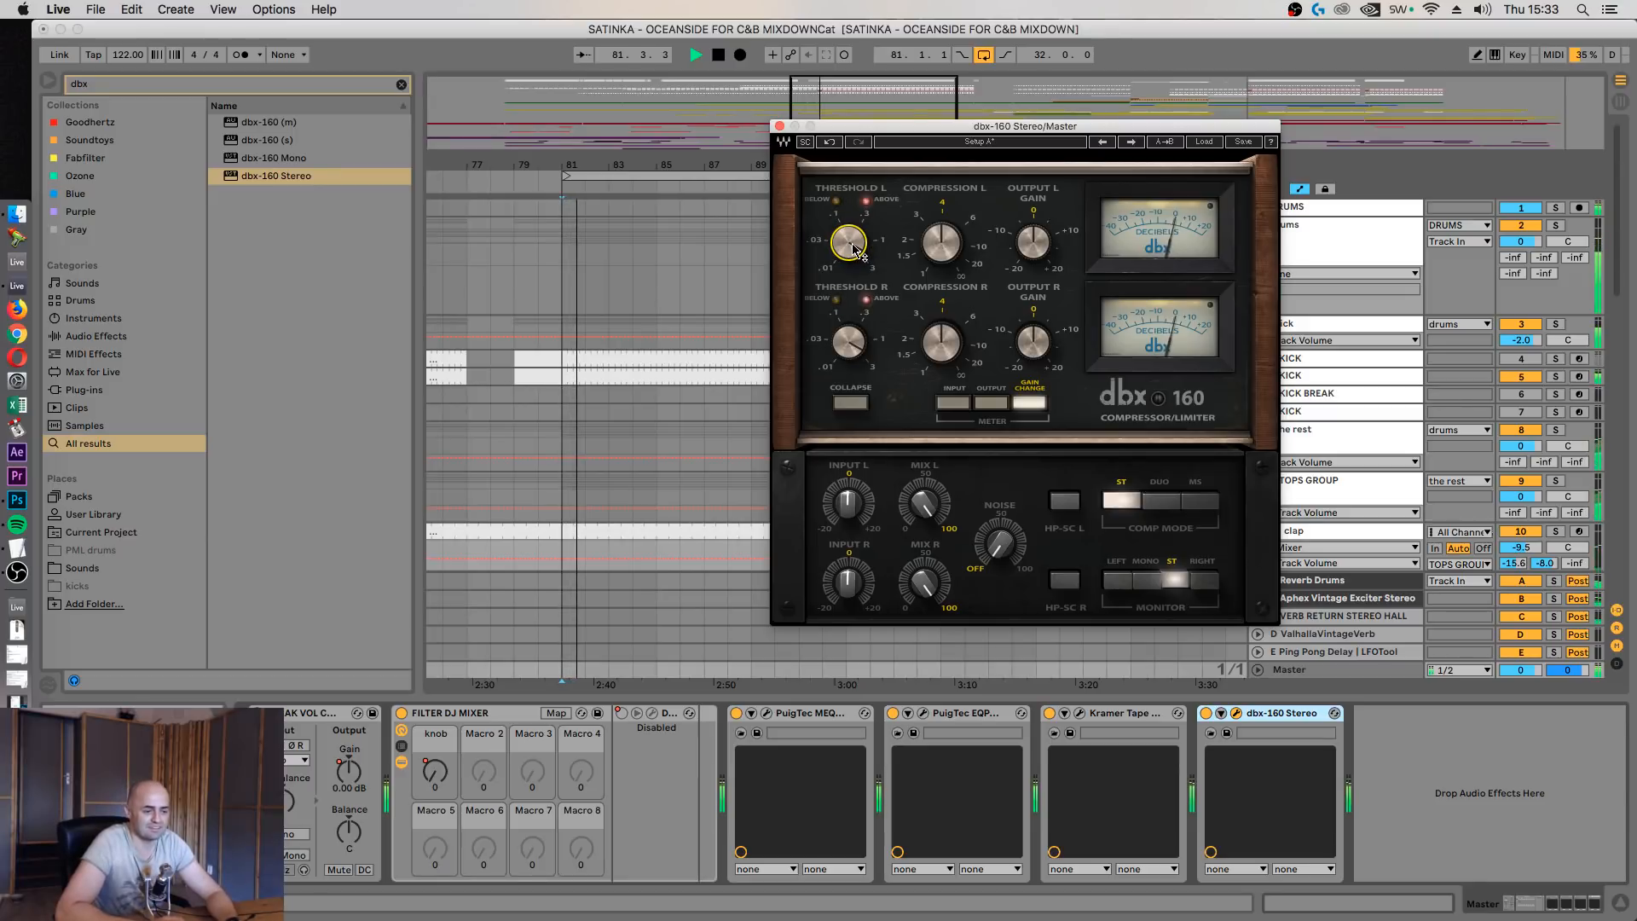
{"action": "left_click_drag", "start_coordinate": [856, 250], "coordinate": [855, 249]}
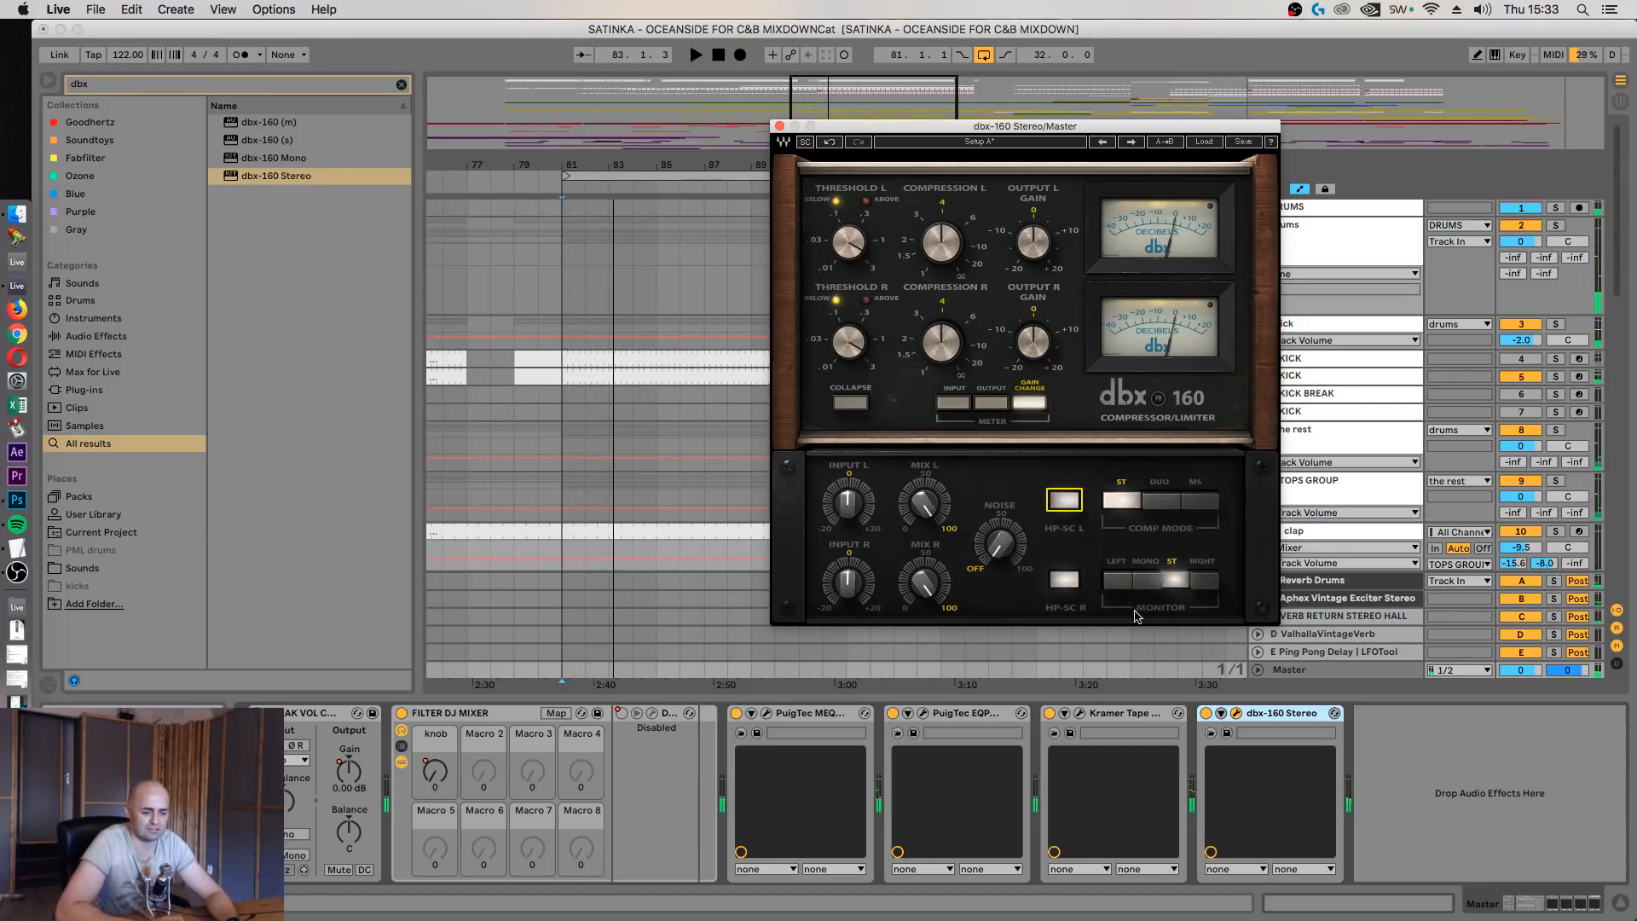
Try the dbx-160 during playback with a readjusted threshold, a compression ratio above 4 and a slightly reduced mix
{"action": "key", "text": "space"}
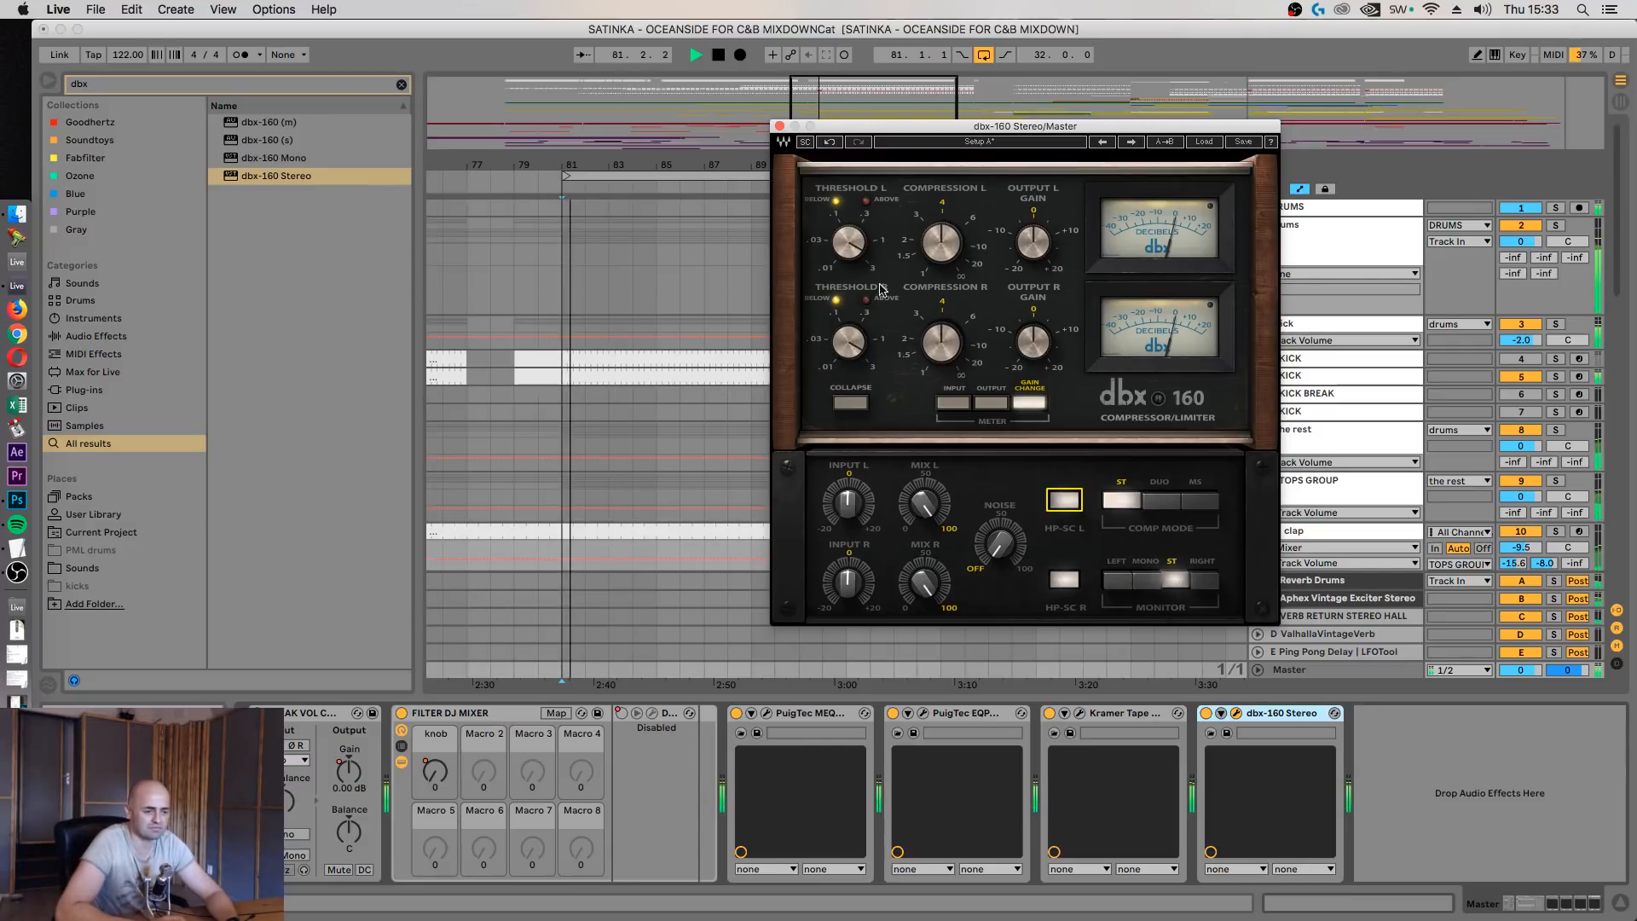
{"action": "left_click_drag", "start_coordinate": [849, 242], "coordinate": [848, 263]}
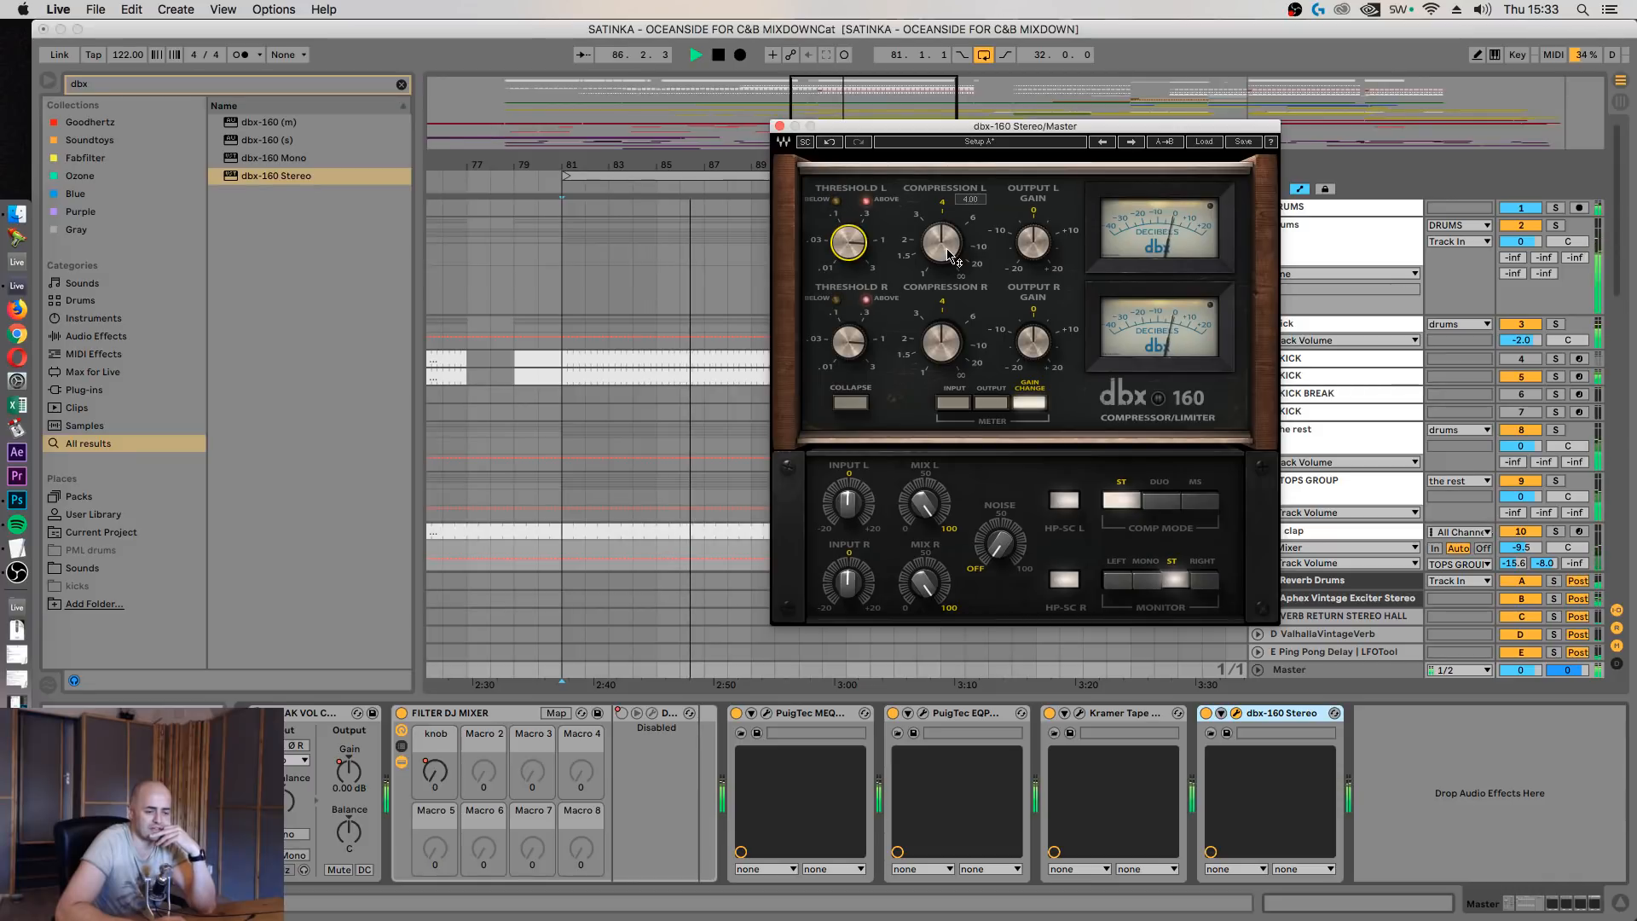
{"action": "left_click_drag", "start_coordinate": [951, 256], "coordinate": [952, 226]}
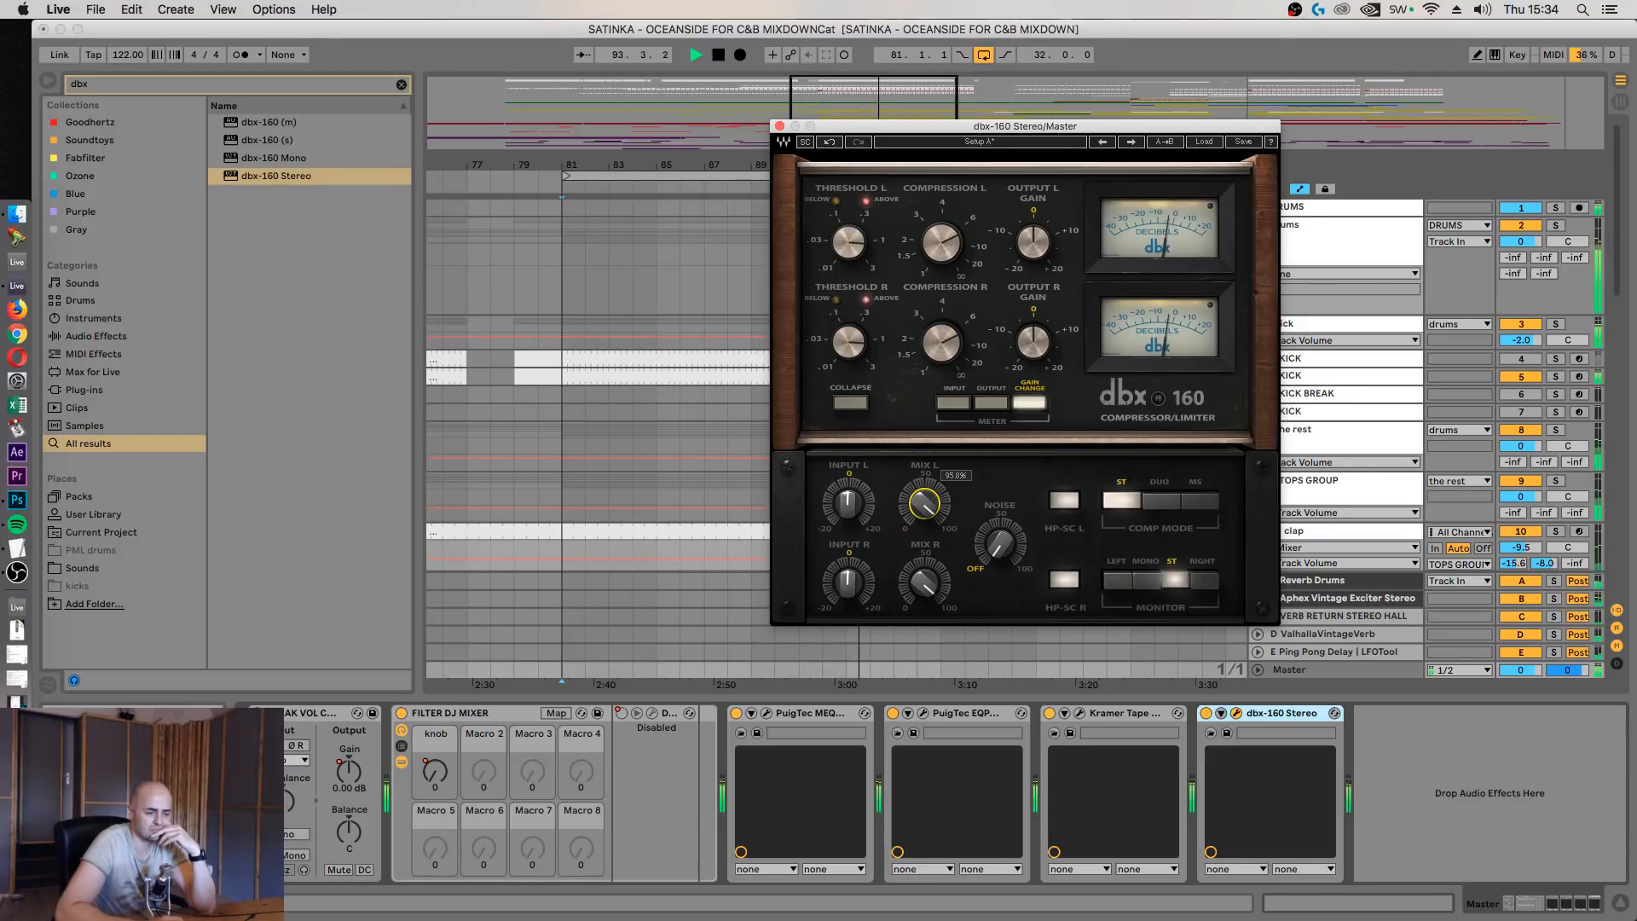
{"action": "key", "text": "space"}
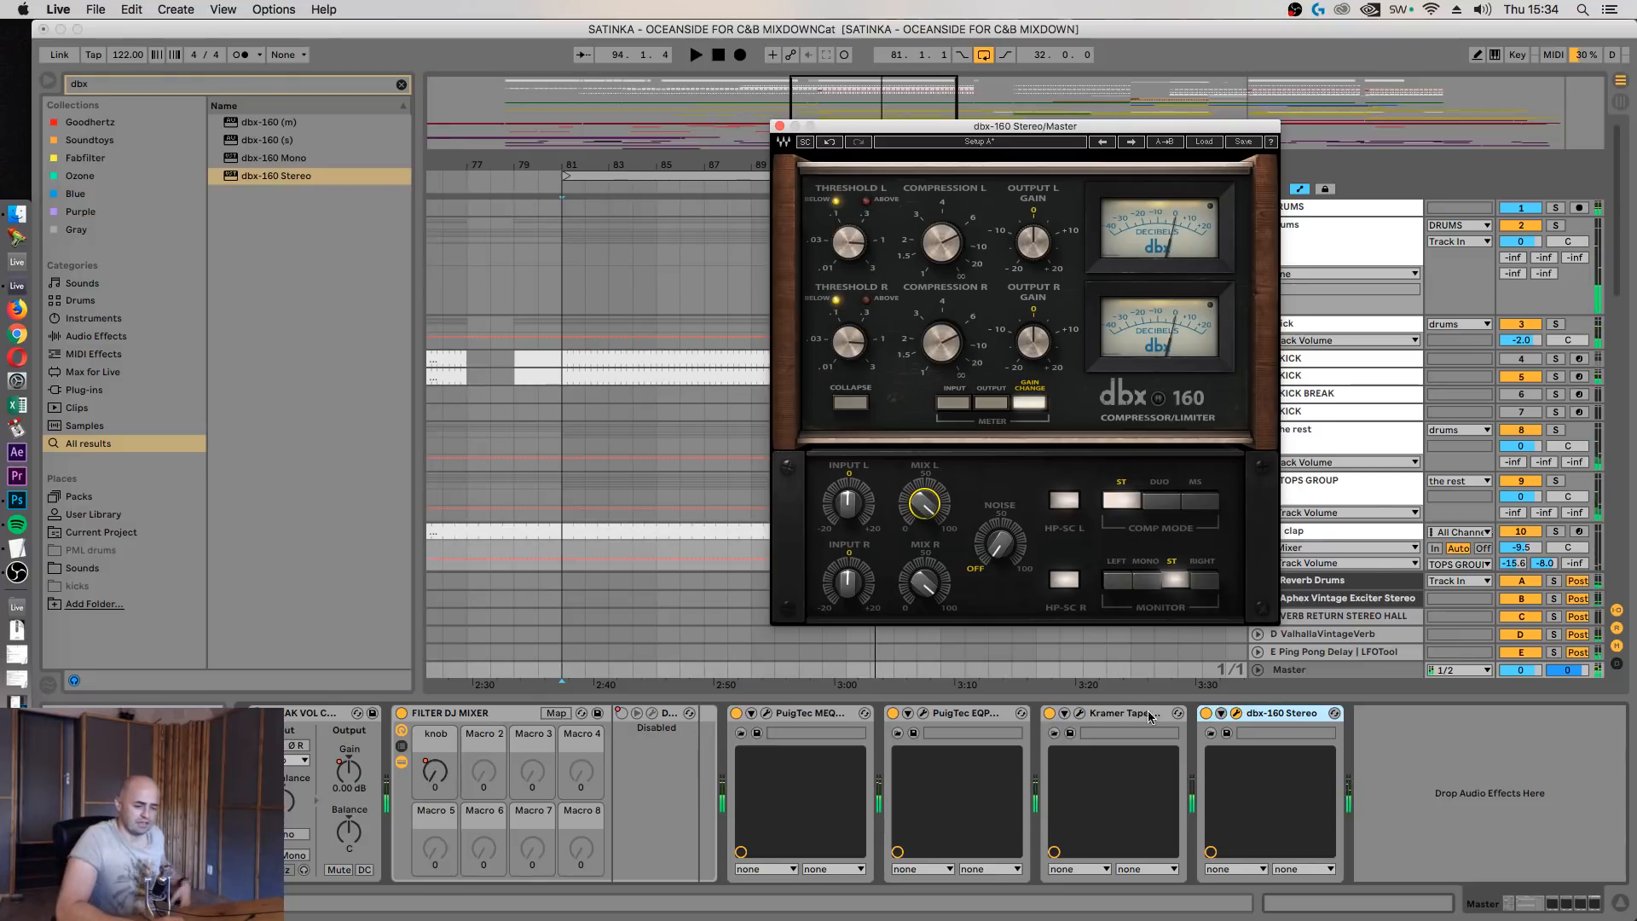
Bypass the dbx-160 Stereo, delete it from the Master track and clear the browser search
{"action": "left_click", "coordinate": [1206, 713]}
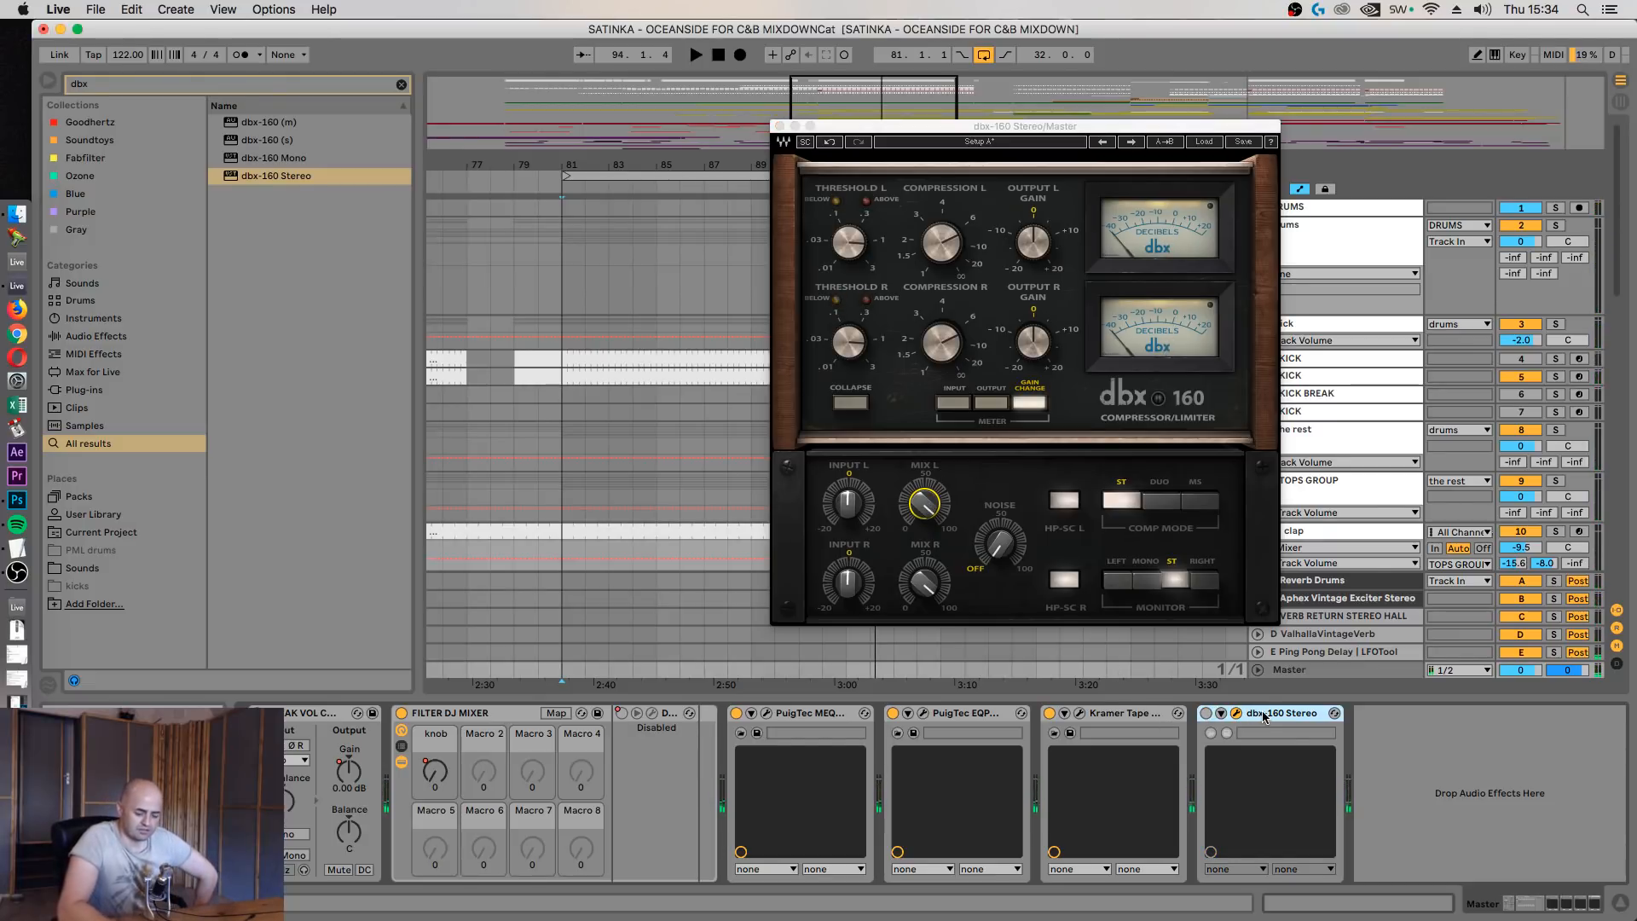
{"action": "key", "text": "Delete"}
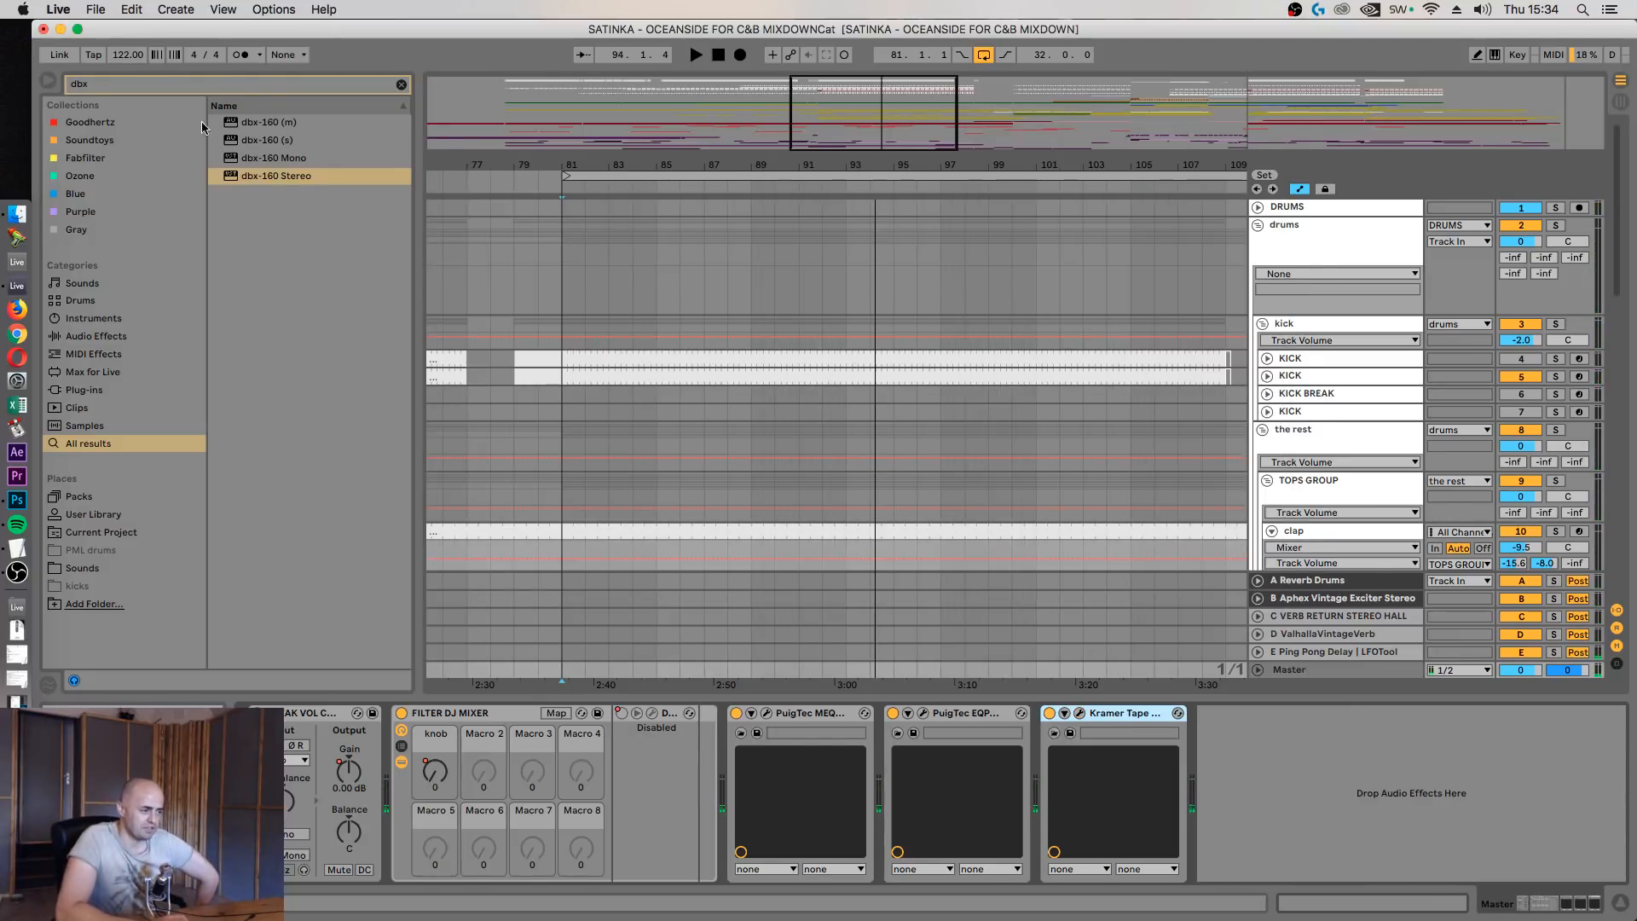
{"action": "left_click", "coordinate": [401, 86]}
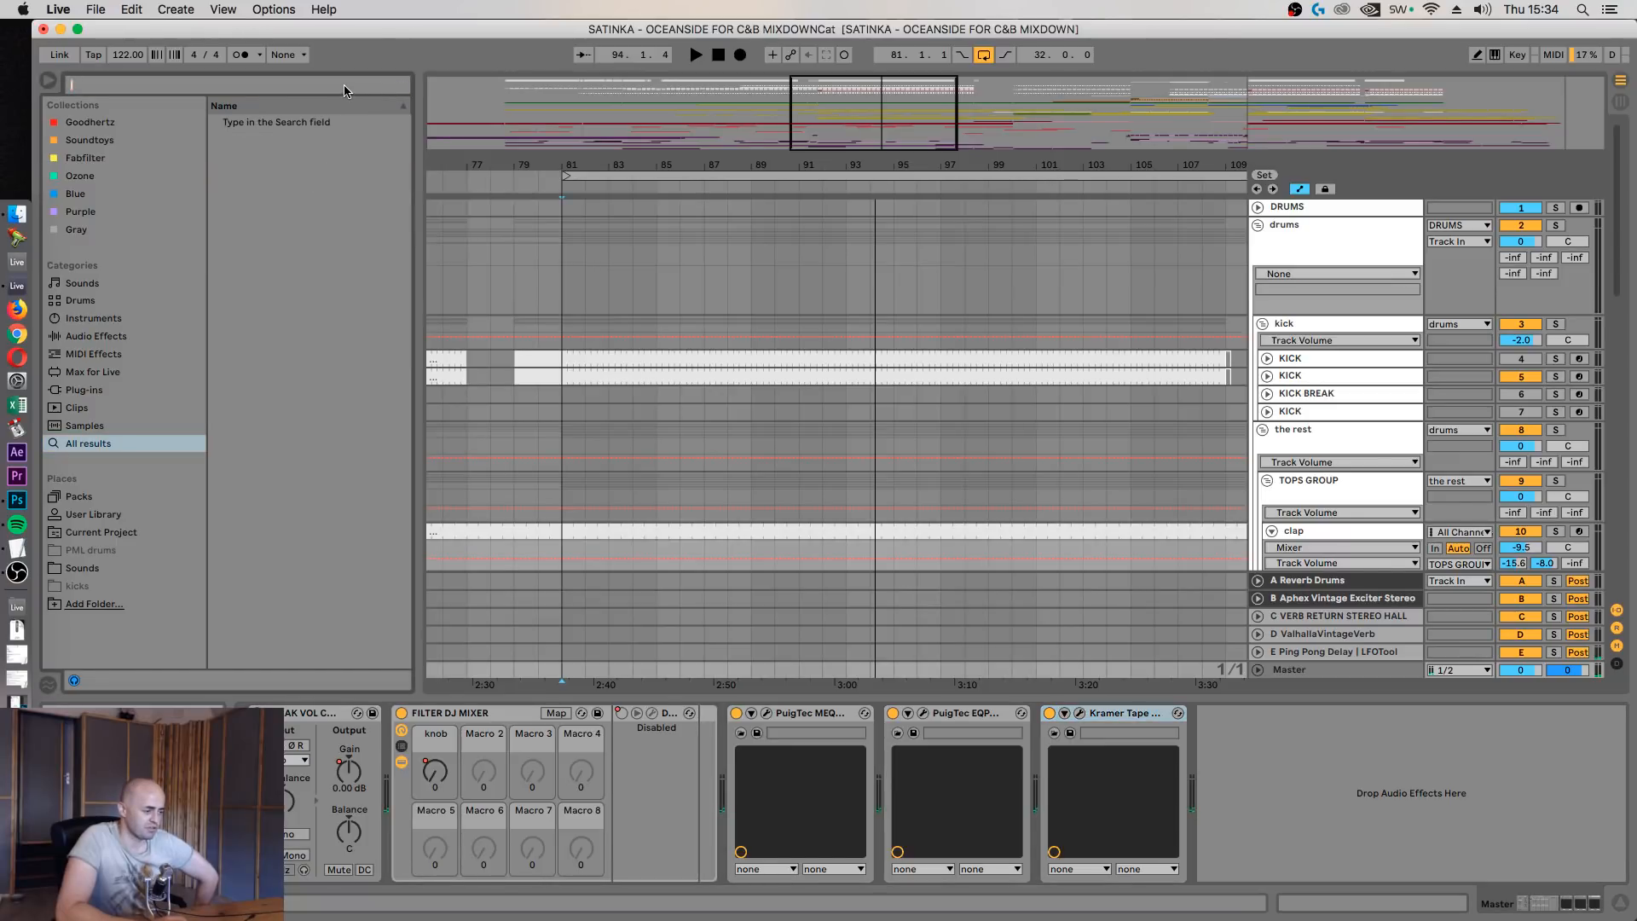
Fold the drums group, look through the remaining tracks and unfold the BASSLINE track in the arrangement
{"action": "left_click", "coordinate": [1258, 308]}
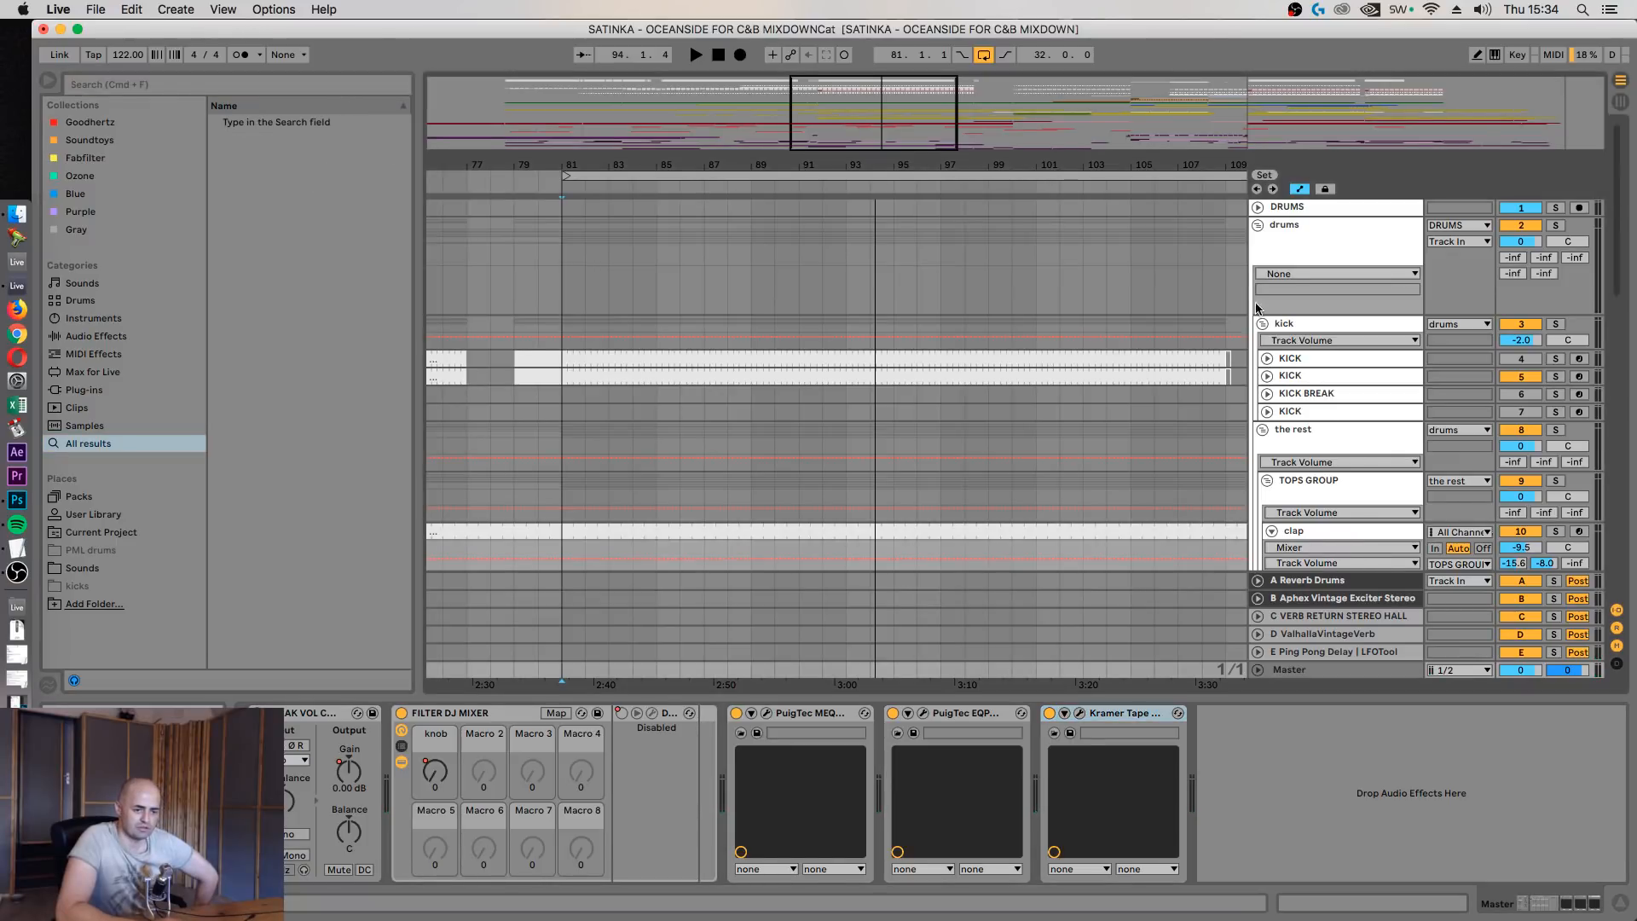
{"action": "left_click", "coordinate": [1259, 207]}
{"action": "left_click", "coordinate": [1296, 294]}
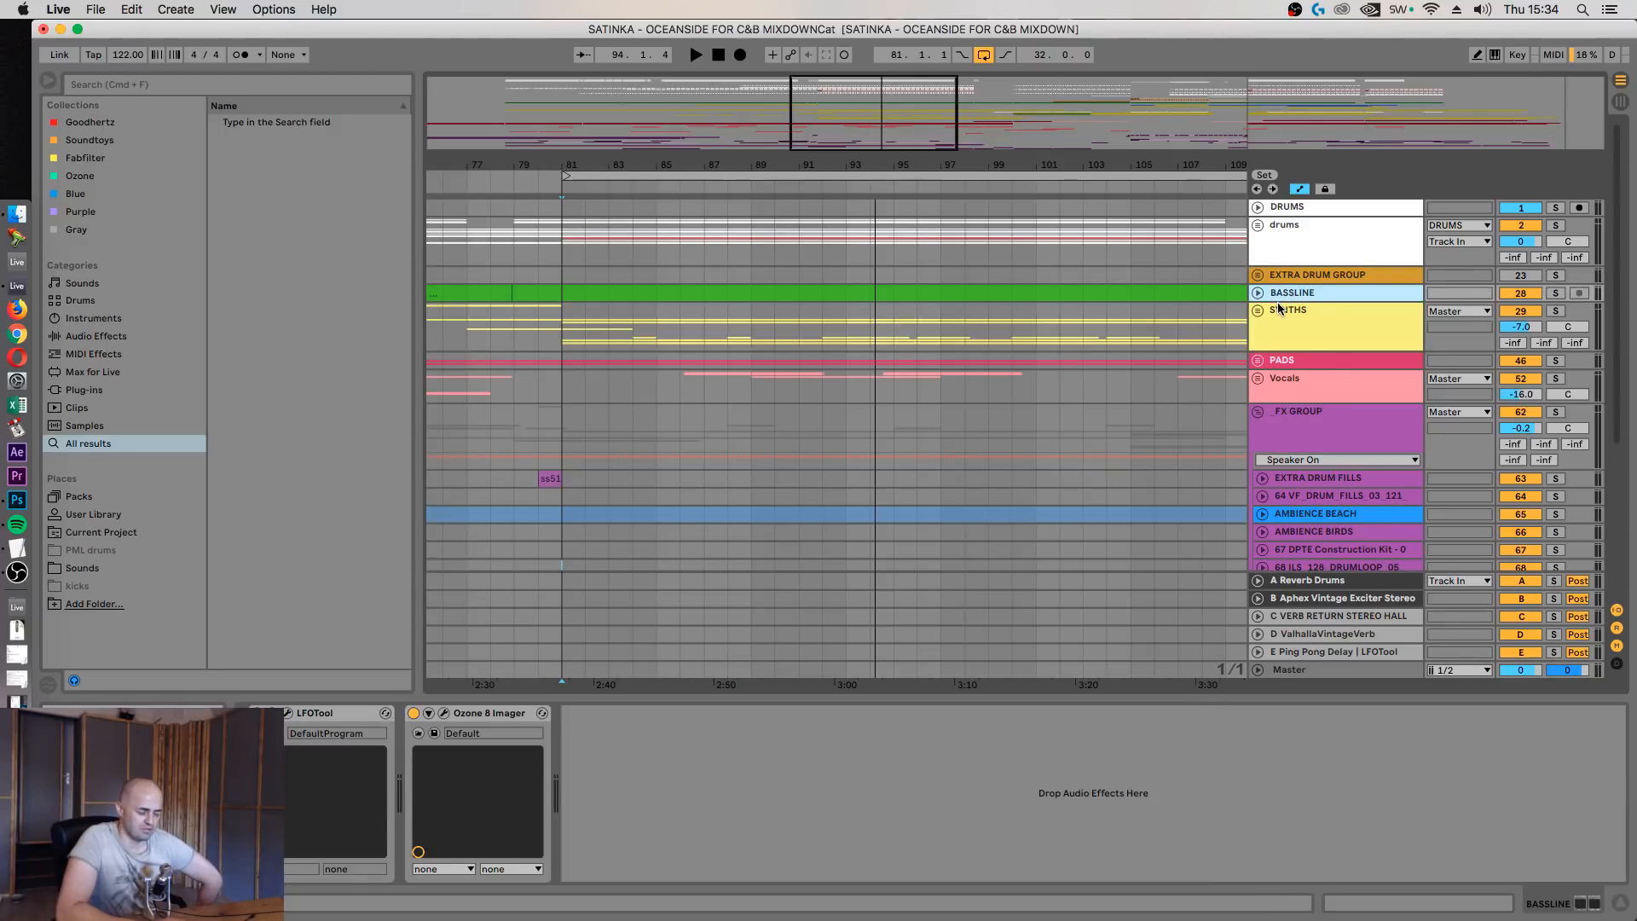
{"action": "scroll", "coordinate": [1280, 308], "scroll_direction": "down", "scroll_amount": 5}
{"action": "left_click", "coordinate": [1314, 674]}
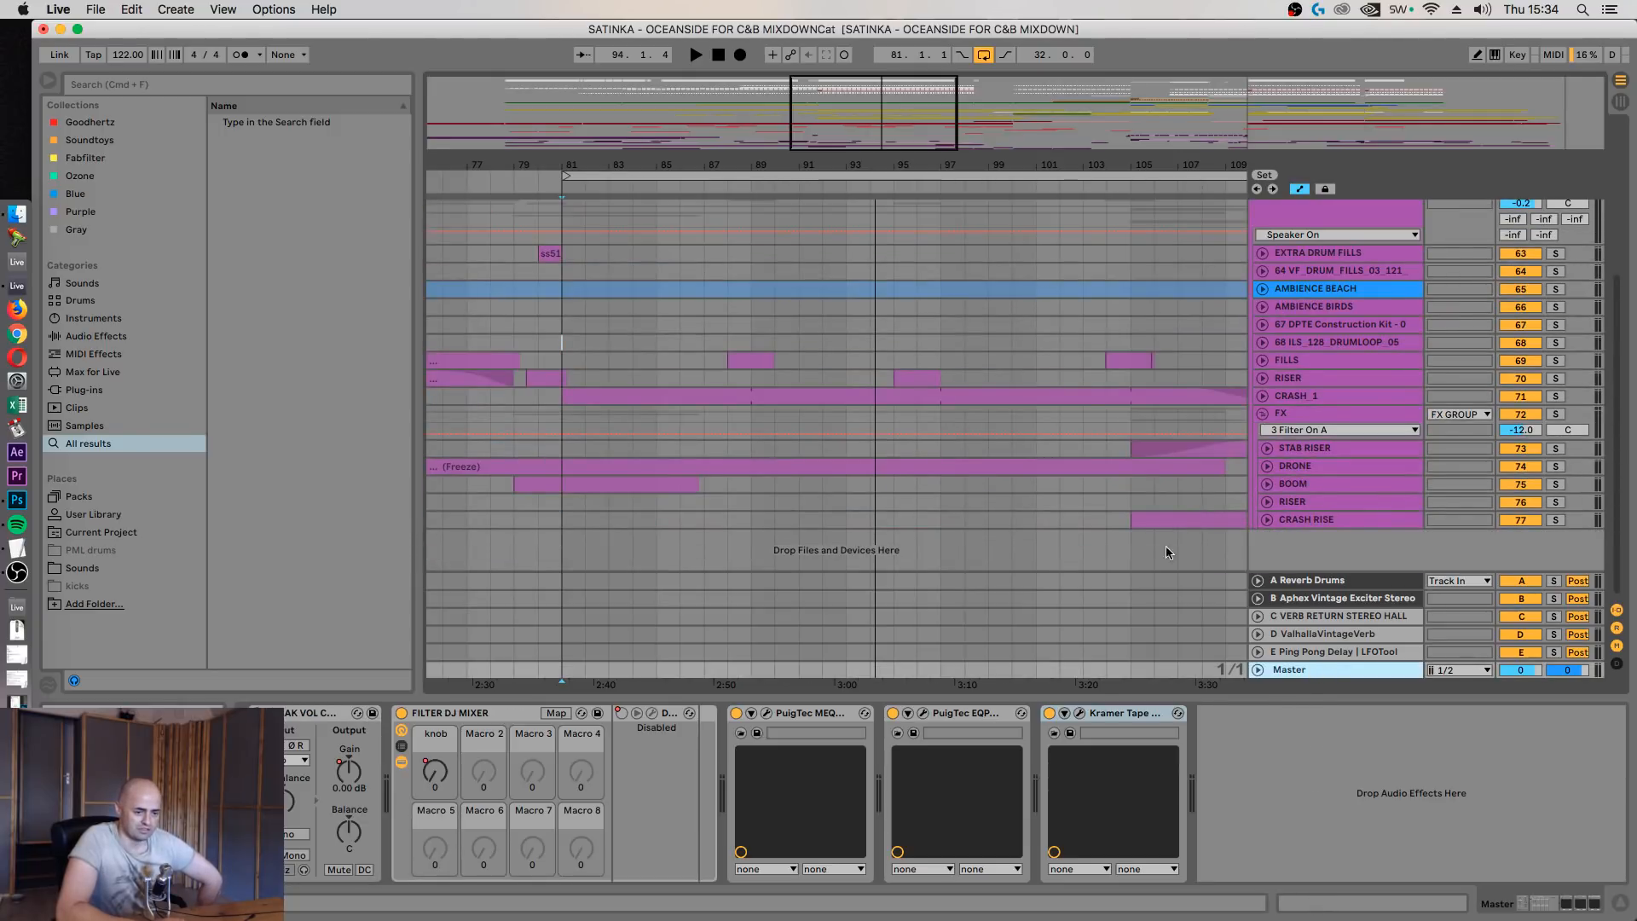
{"action": "scroll", "coordinate": [1250, 348], "scroll_direction": "up", "scroll_amount": 5}
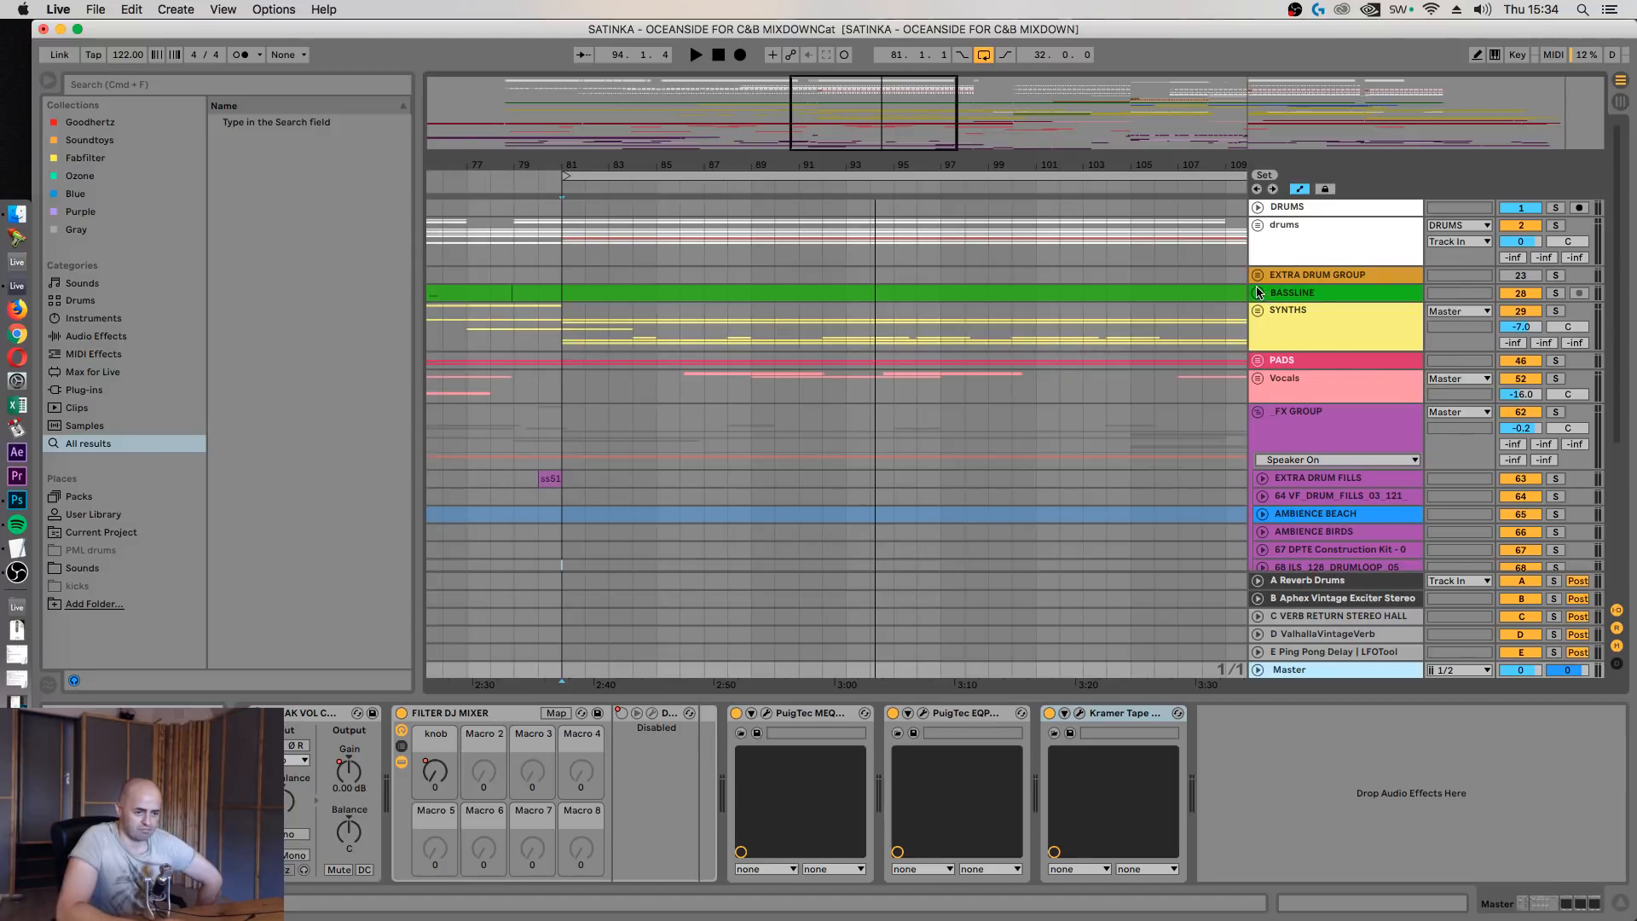
{"action": "left_click", "coordinate": [1259, 292]}
{"action": "left_click", "coordinate": [1307, 295]}
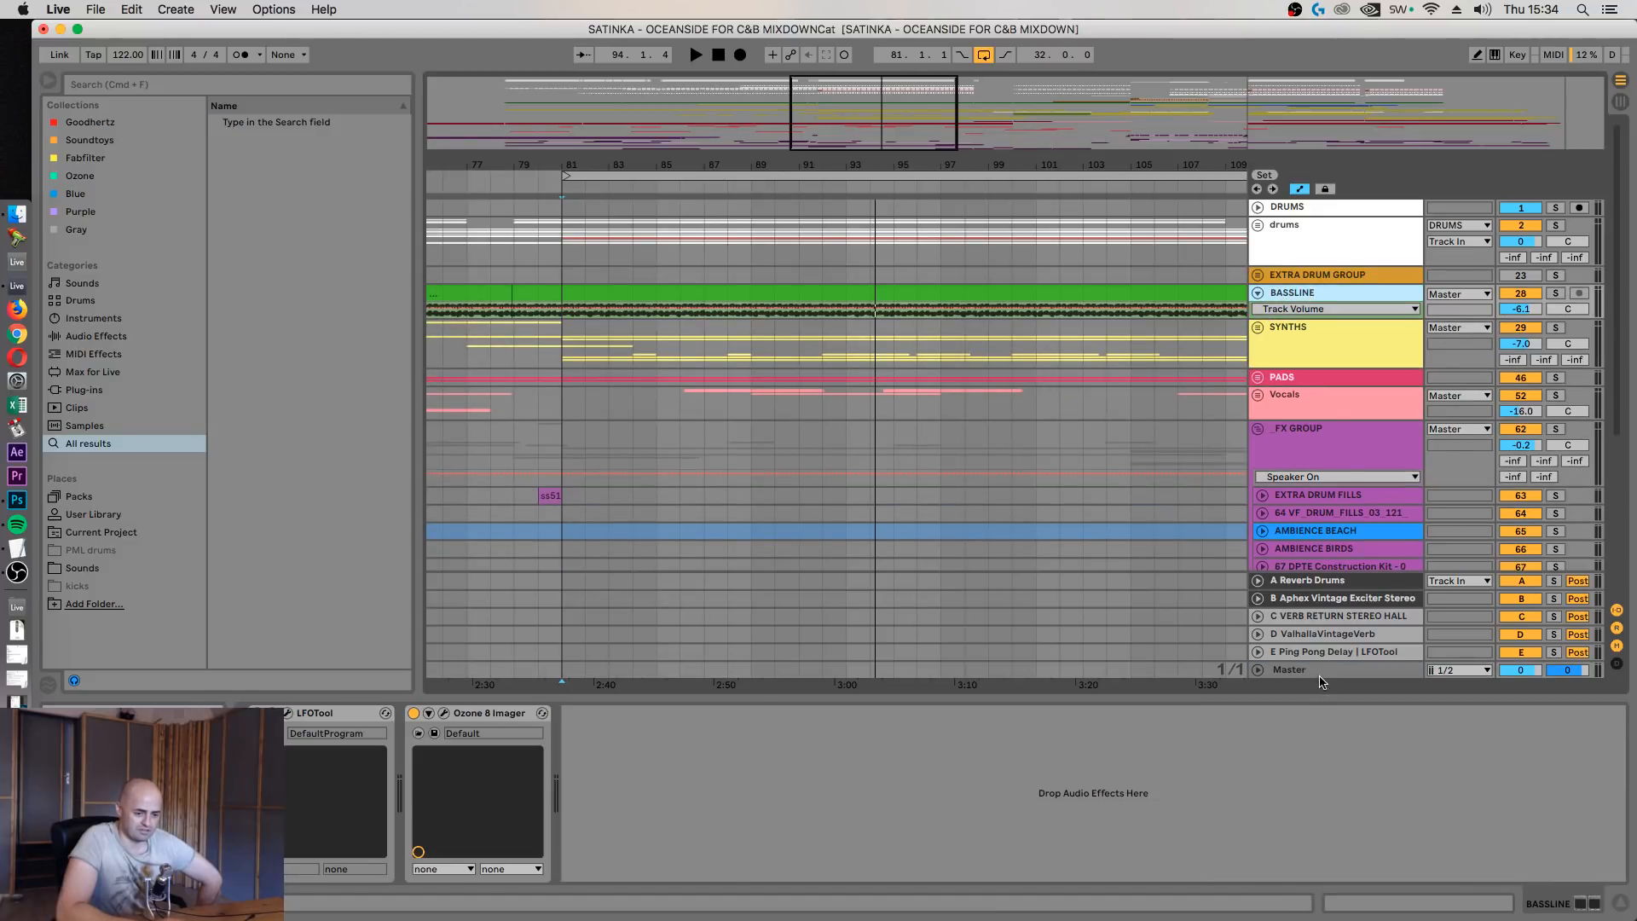
Search the browser for api and add API-2500 Stereo after Kramer Tape on the Master track
{"action": "left_click", "coordinate": [1307, 673]}
{"action": "left_click", "coordinate": [166, 87]}
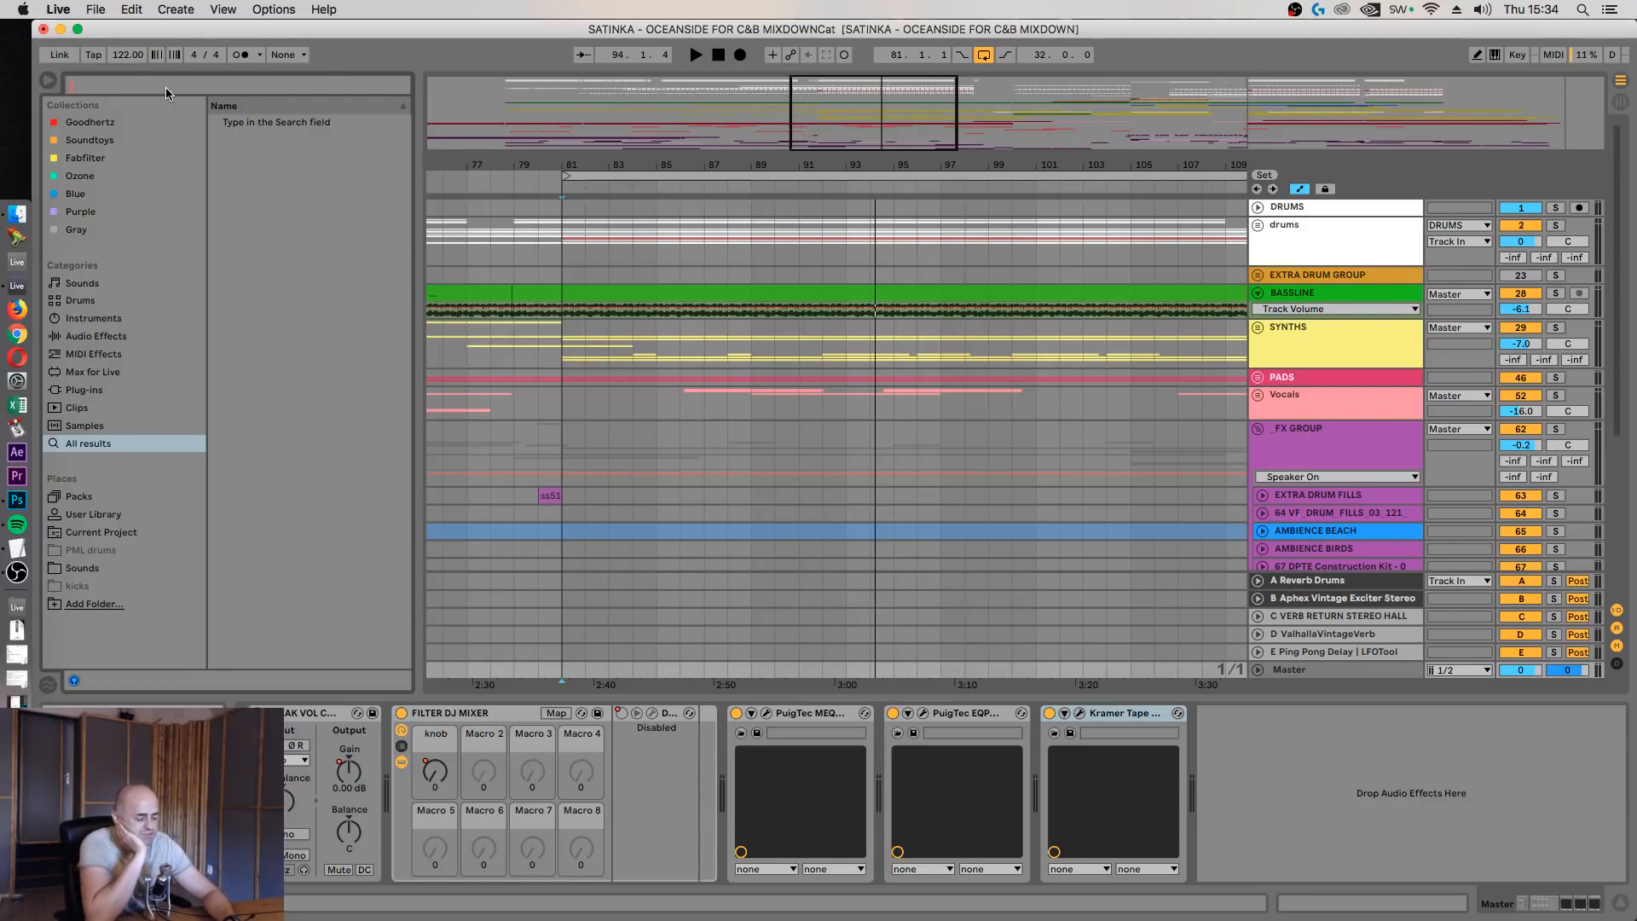
{"action": "type", "text": "api"}
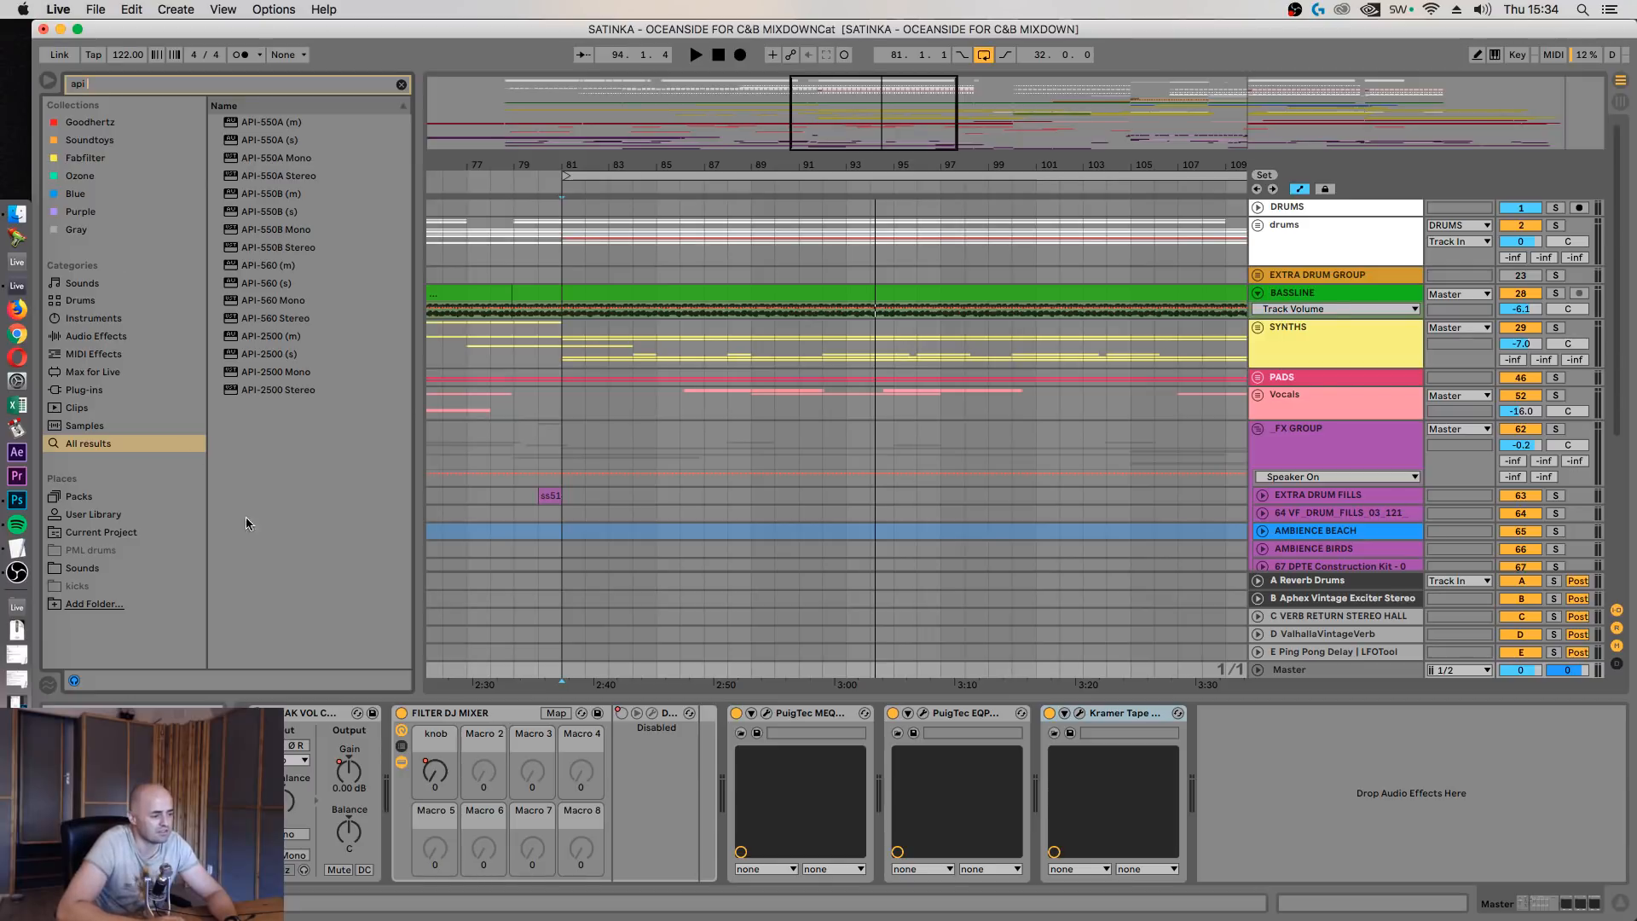
{"action": "left_click_drag", "start_coordinate": [251, 388], "coordinate": [1322, 778]}
Audition the API-2500 with an adjusted threshold and Loud thrust, stop playback and delete it from the Master track
{"action": "key", "text": "space"}
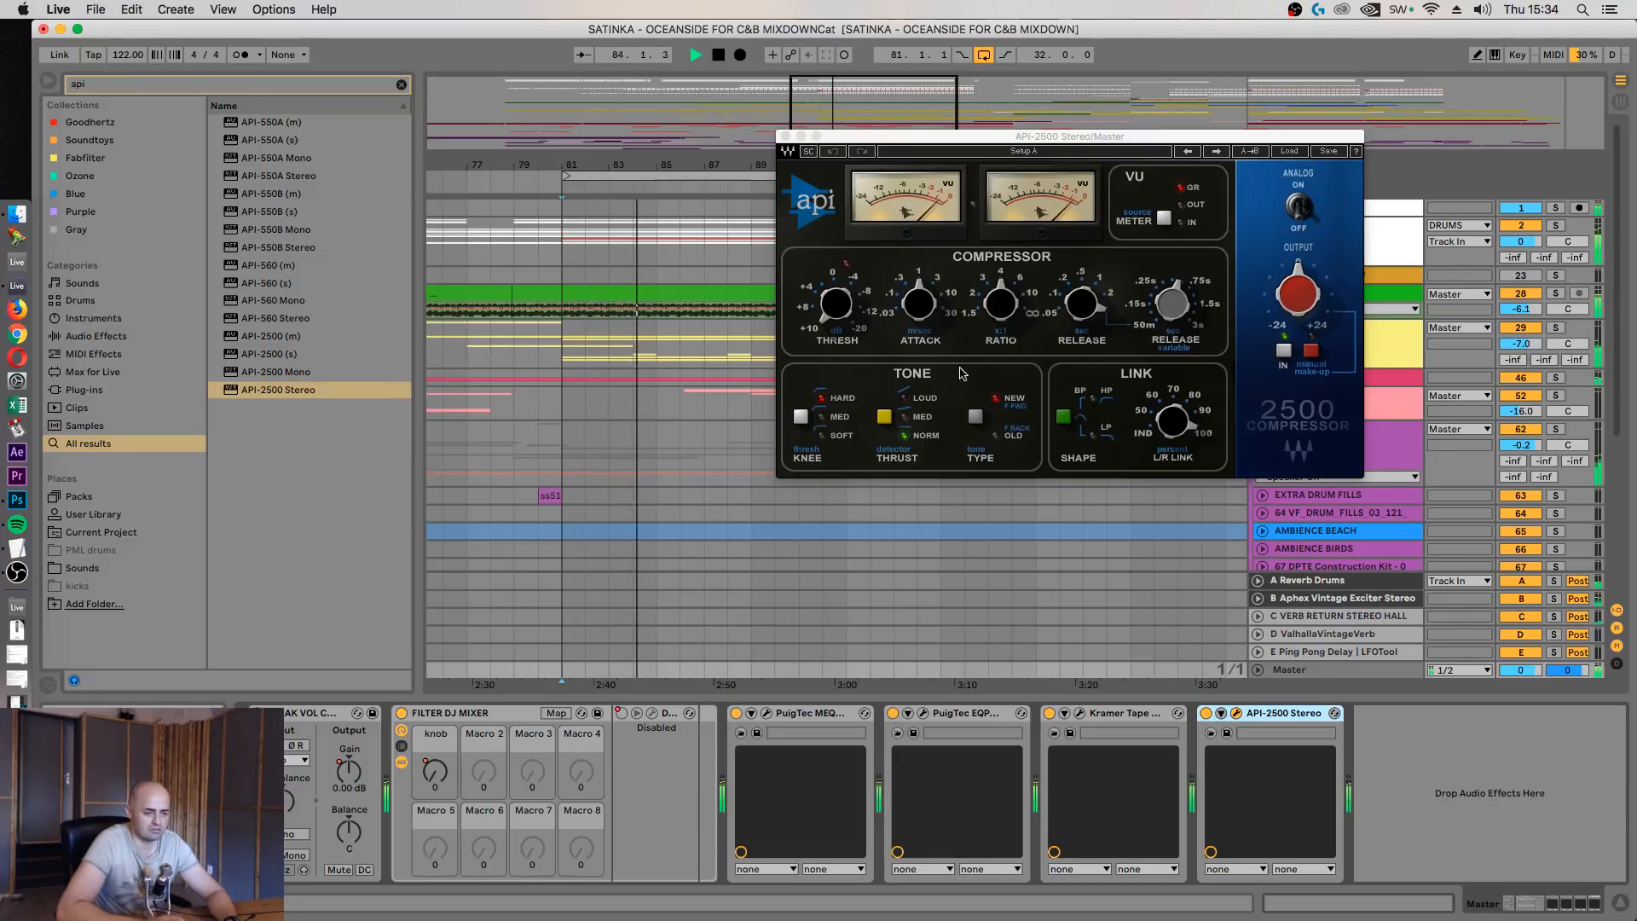
{"action": "left_click_drag", "start_coordinate": [836, 302], "coordinate": [836, 309]}
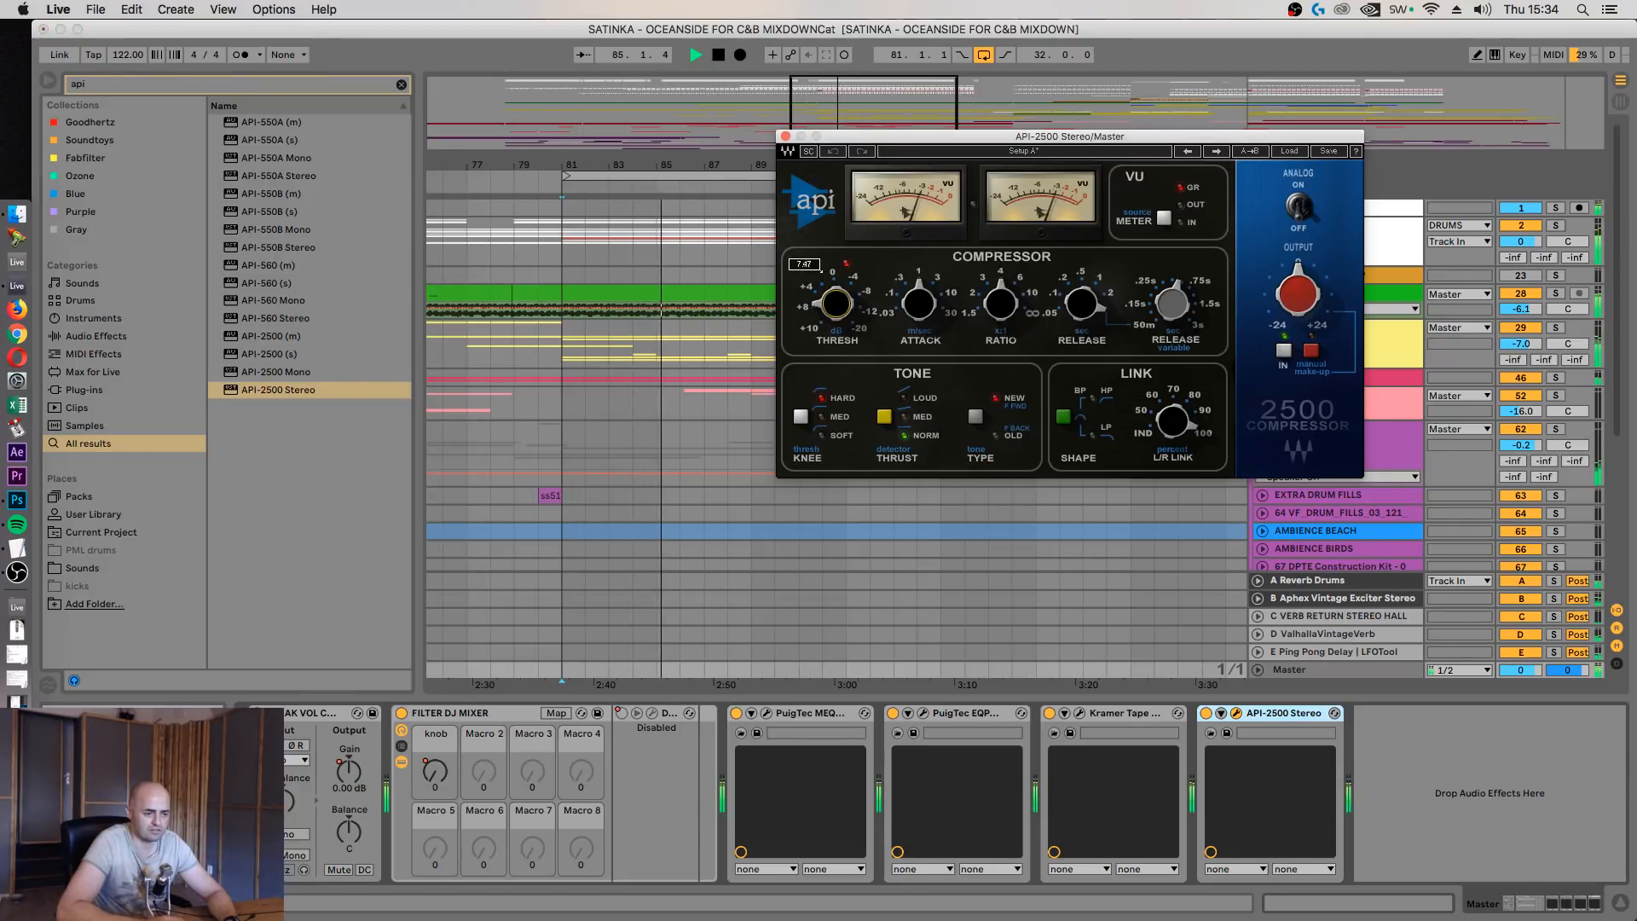
{"action": "left_click", "coordinate": [892, 419]}
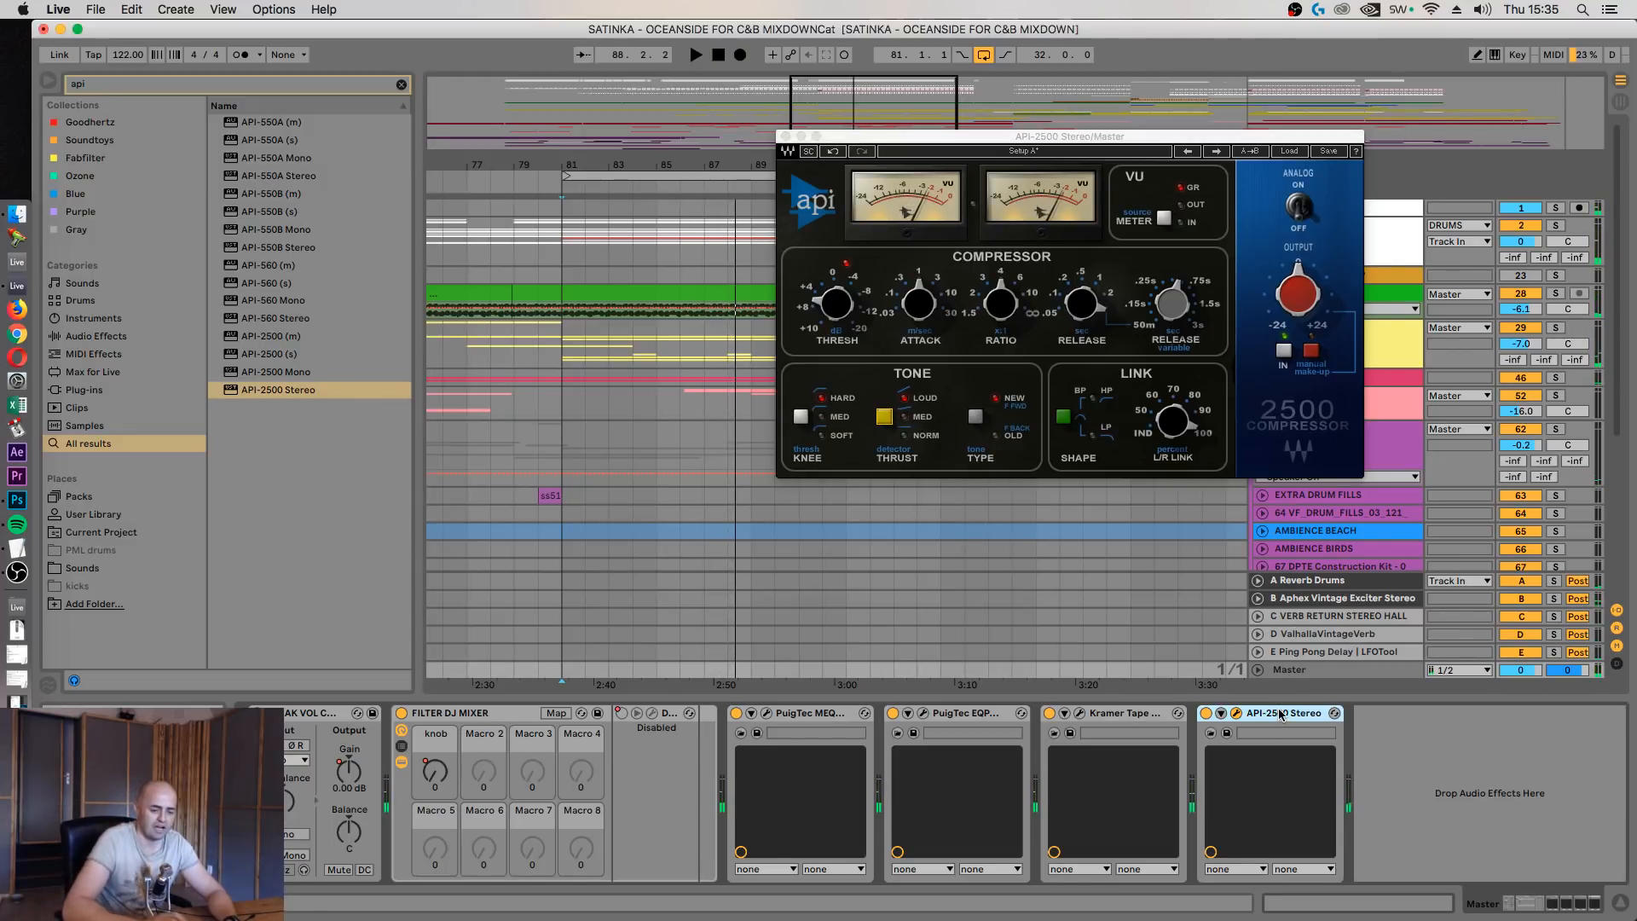
{"action": "key", "text": "Delete"}
Search the browser for compres, add Live's Compressor after Kramer Tape on the Master track and clear the search
{"action": "left_click", "coordinate": [295, 83]}
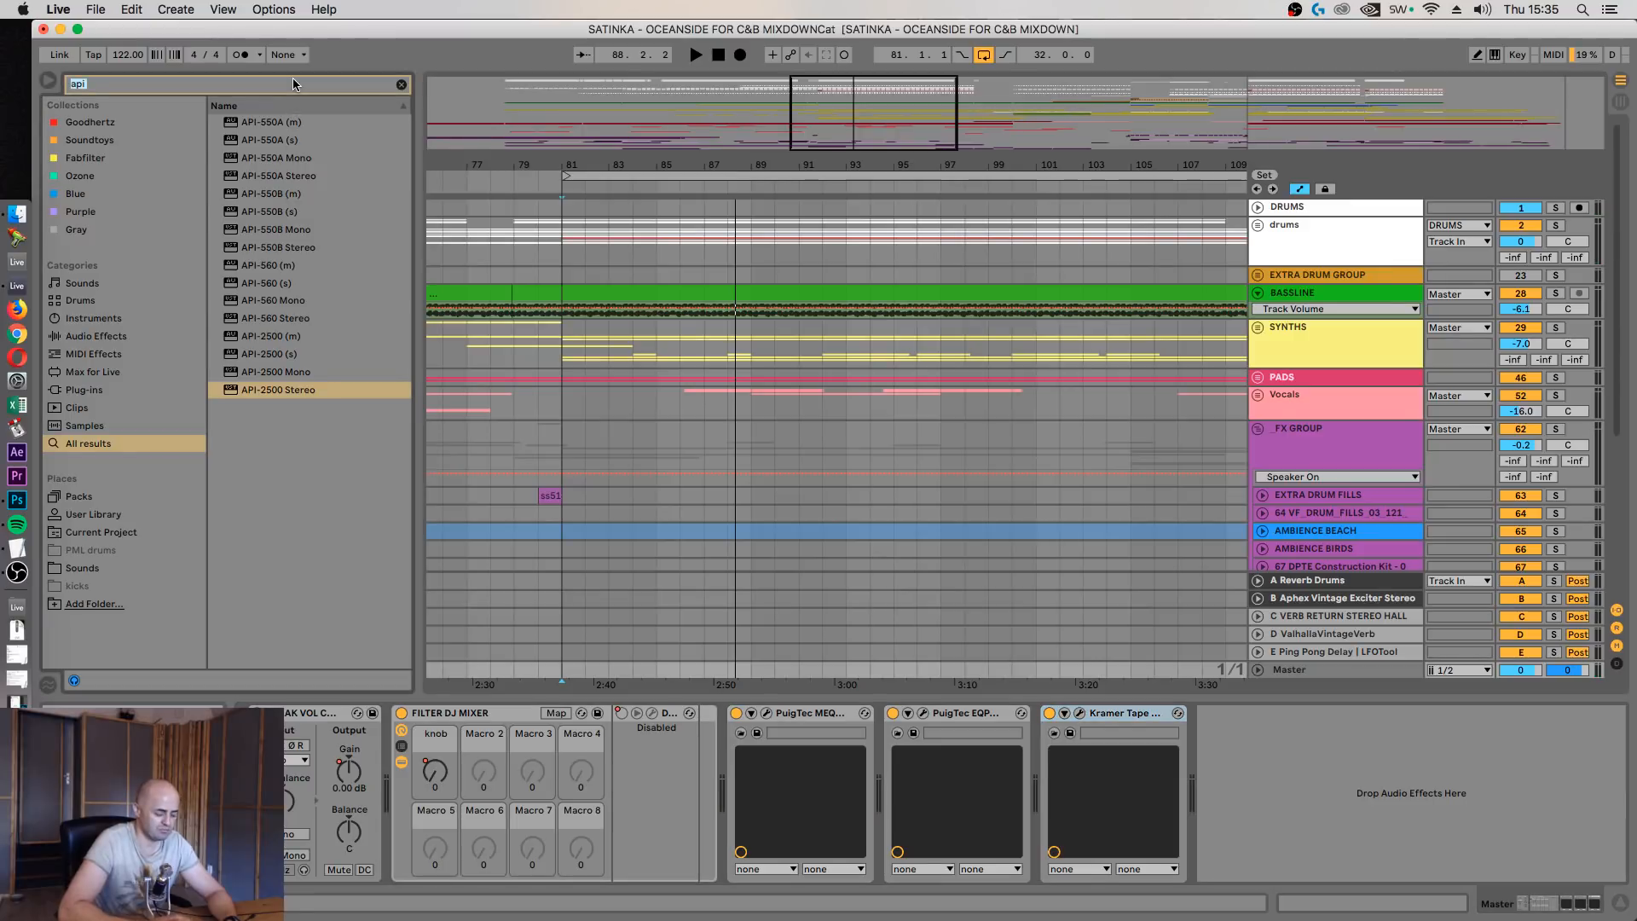
{"action": "type", "text": "compres"}
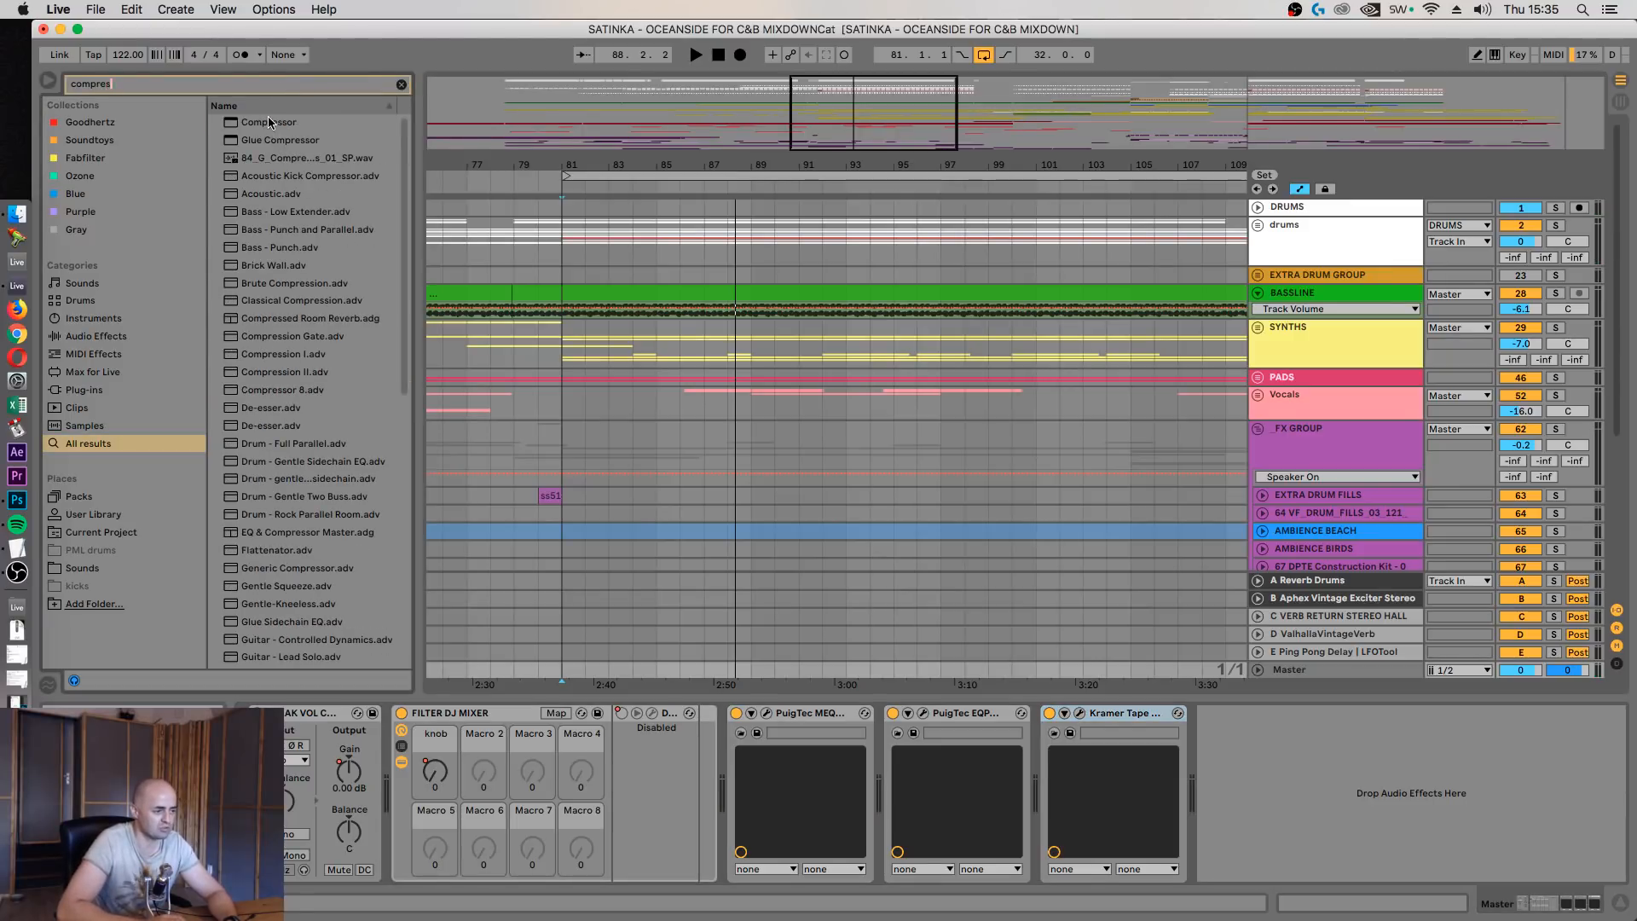
{"action": "left_click_drag", "start_coordinate": [269, 122], "coordinate": [1311, 808]}
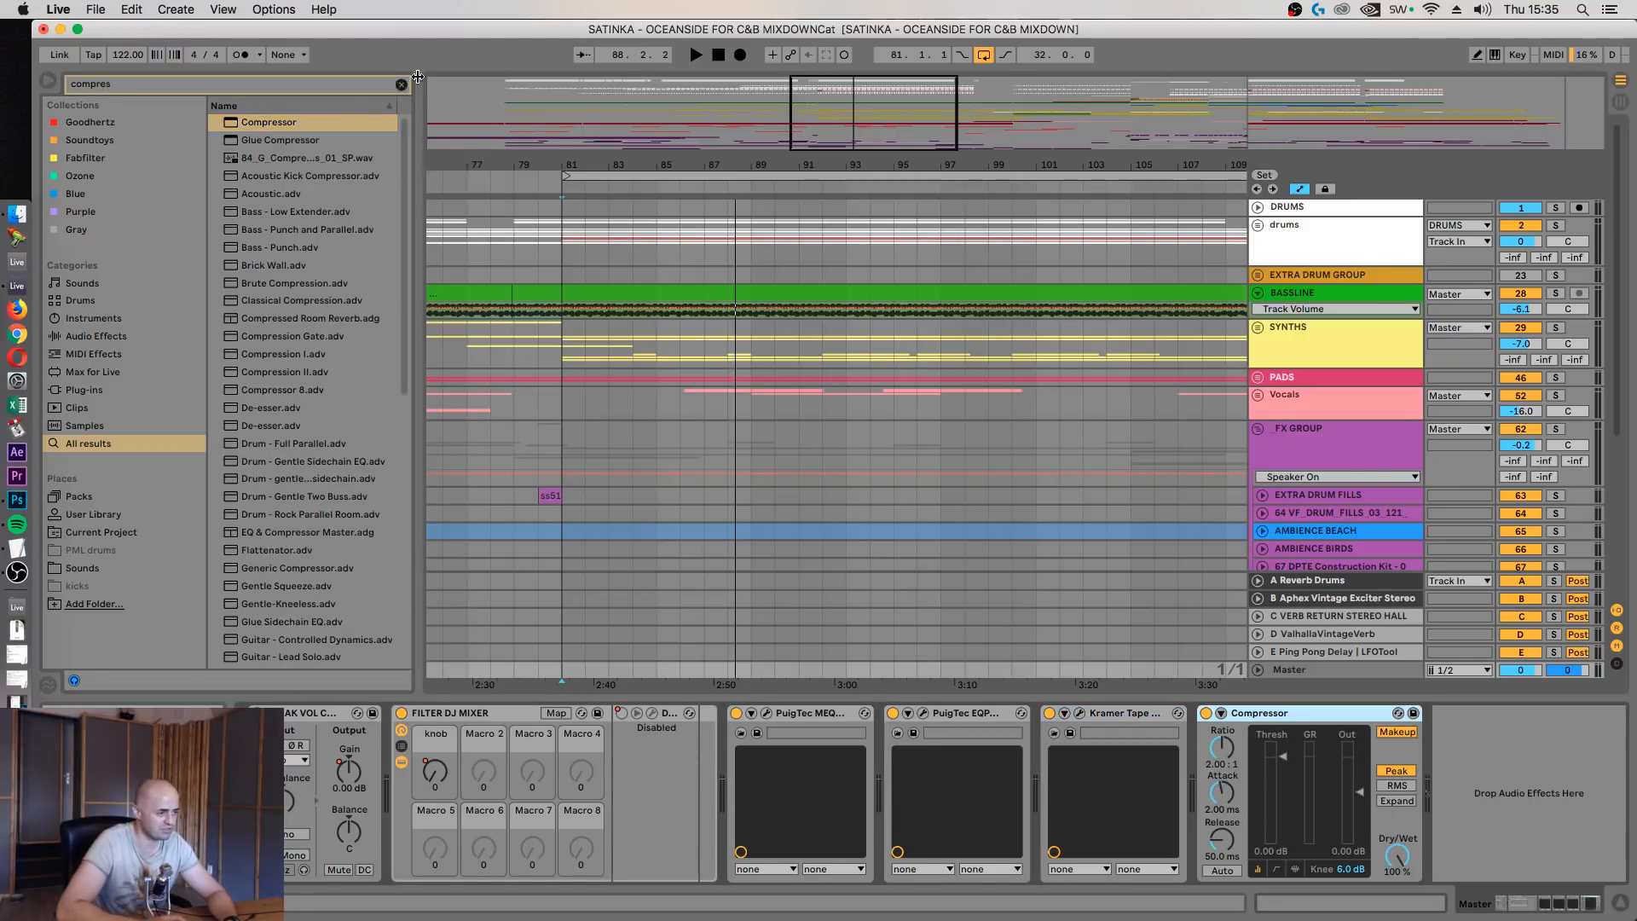
{"action": "left_click", "coordinate": [401, 86]}
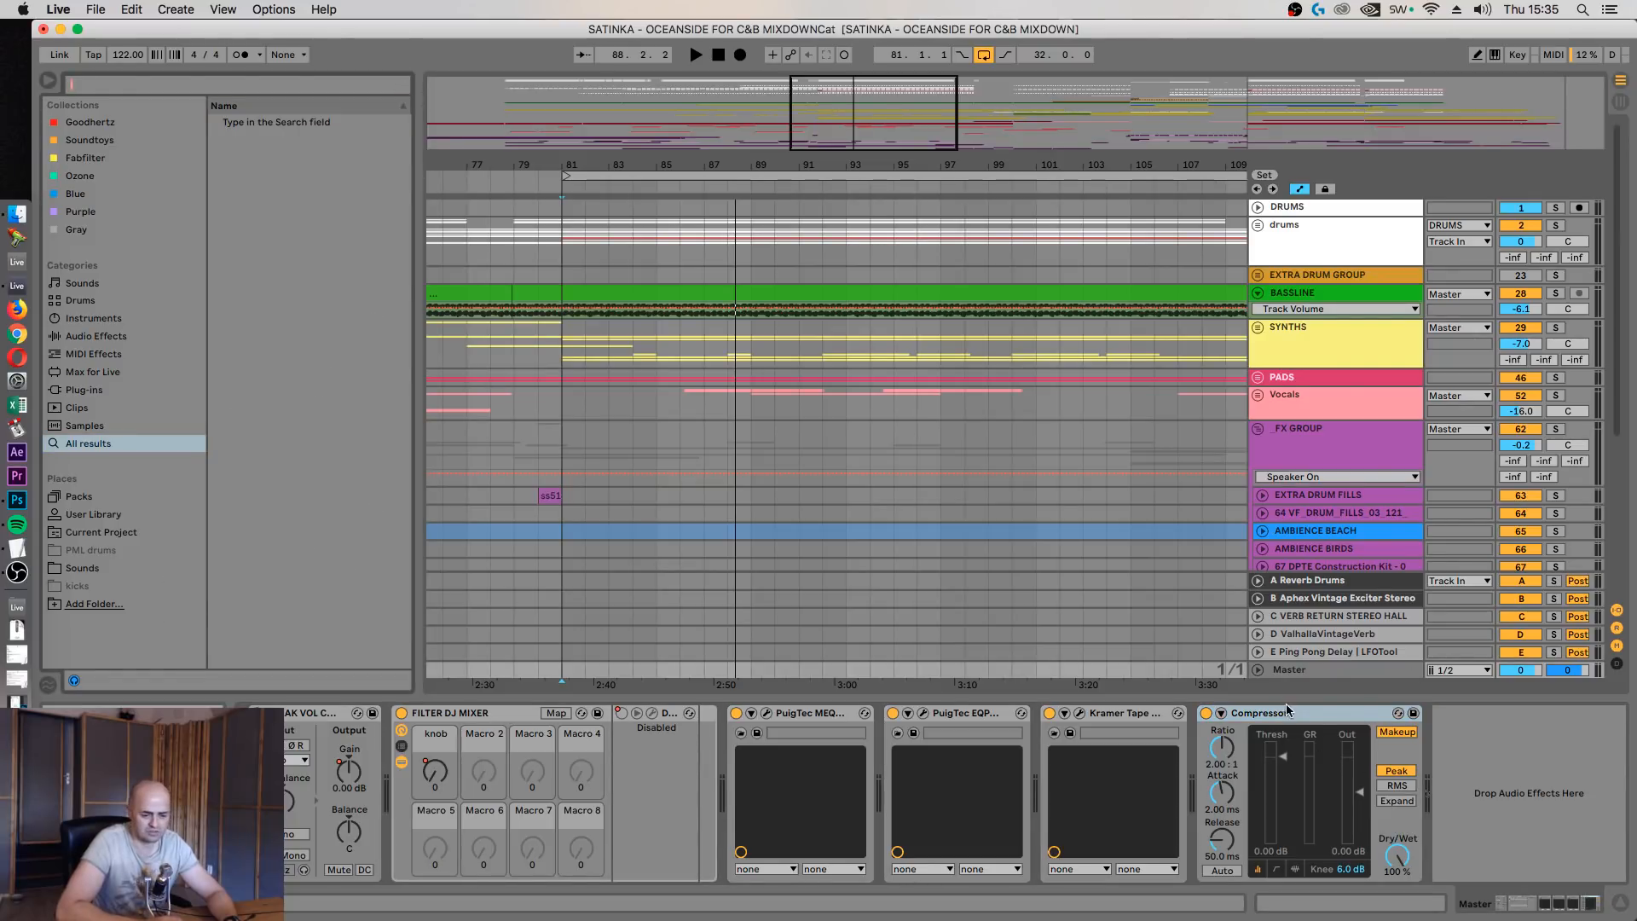
Turn off Compressor's makeup, set a 4:1 ratio, 1 ms release and minimum threshold, and raise the attack to about 8.64 ms during playback
{"action": "left_click", "coordinate": [1395, 732]}
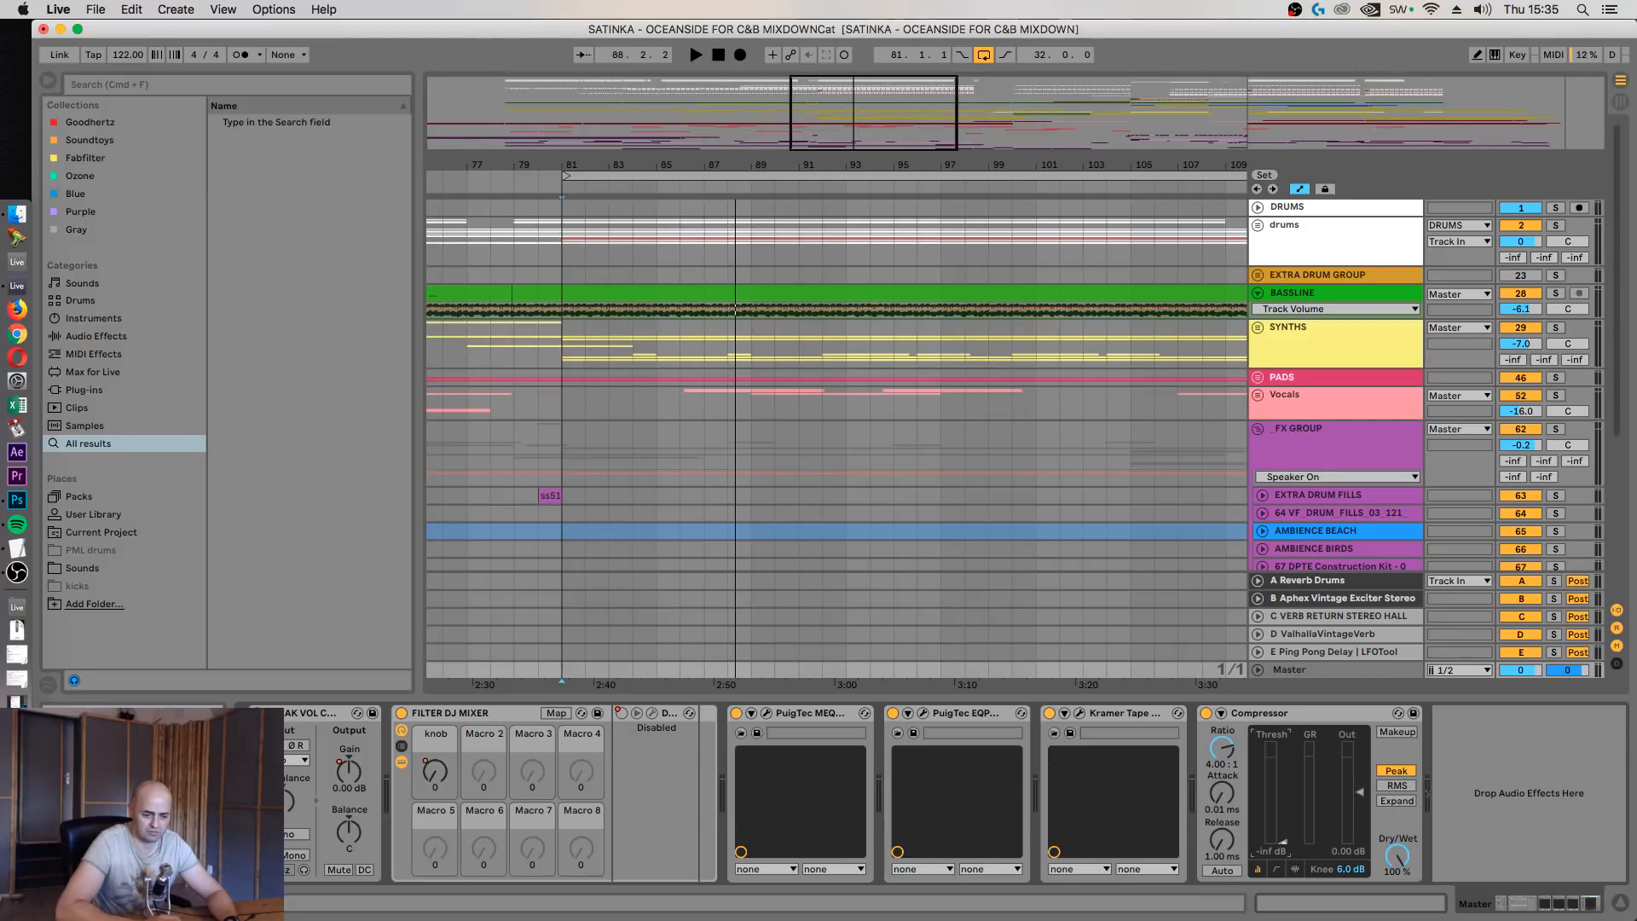
{"action": "key", "text": "space"}
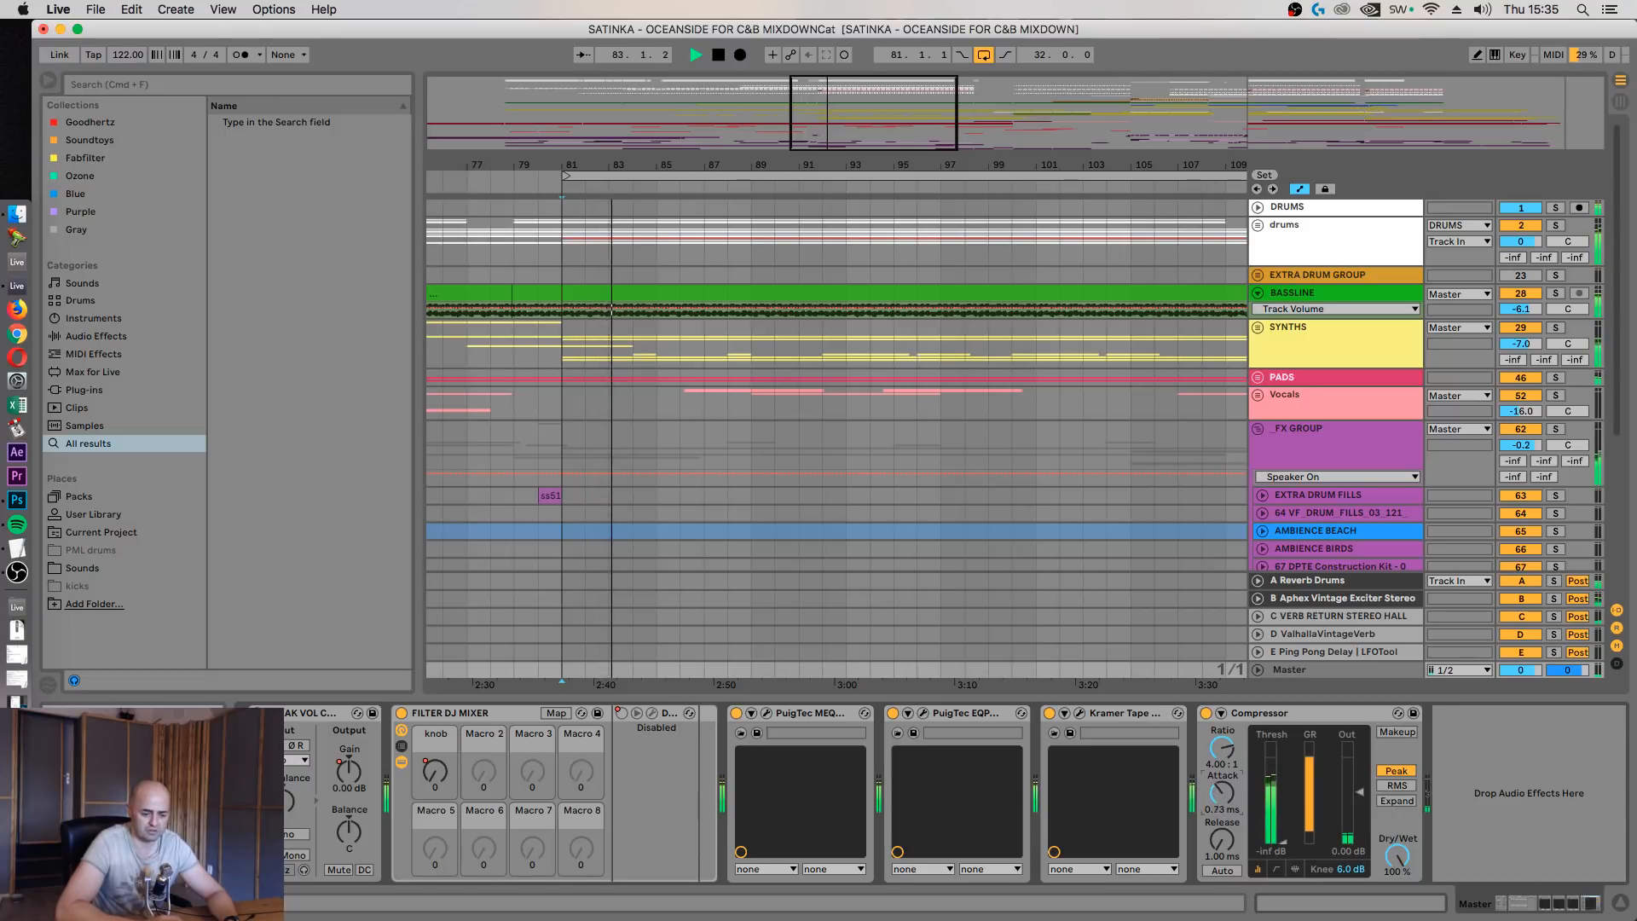
{"action": "left_click_drag", "start_coordinate": [1222, 793], "coordinate": [1222, 801]}
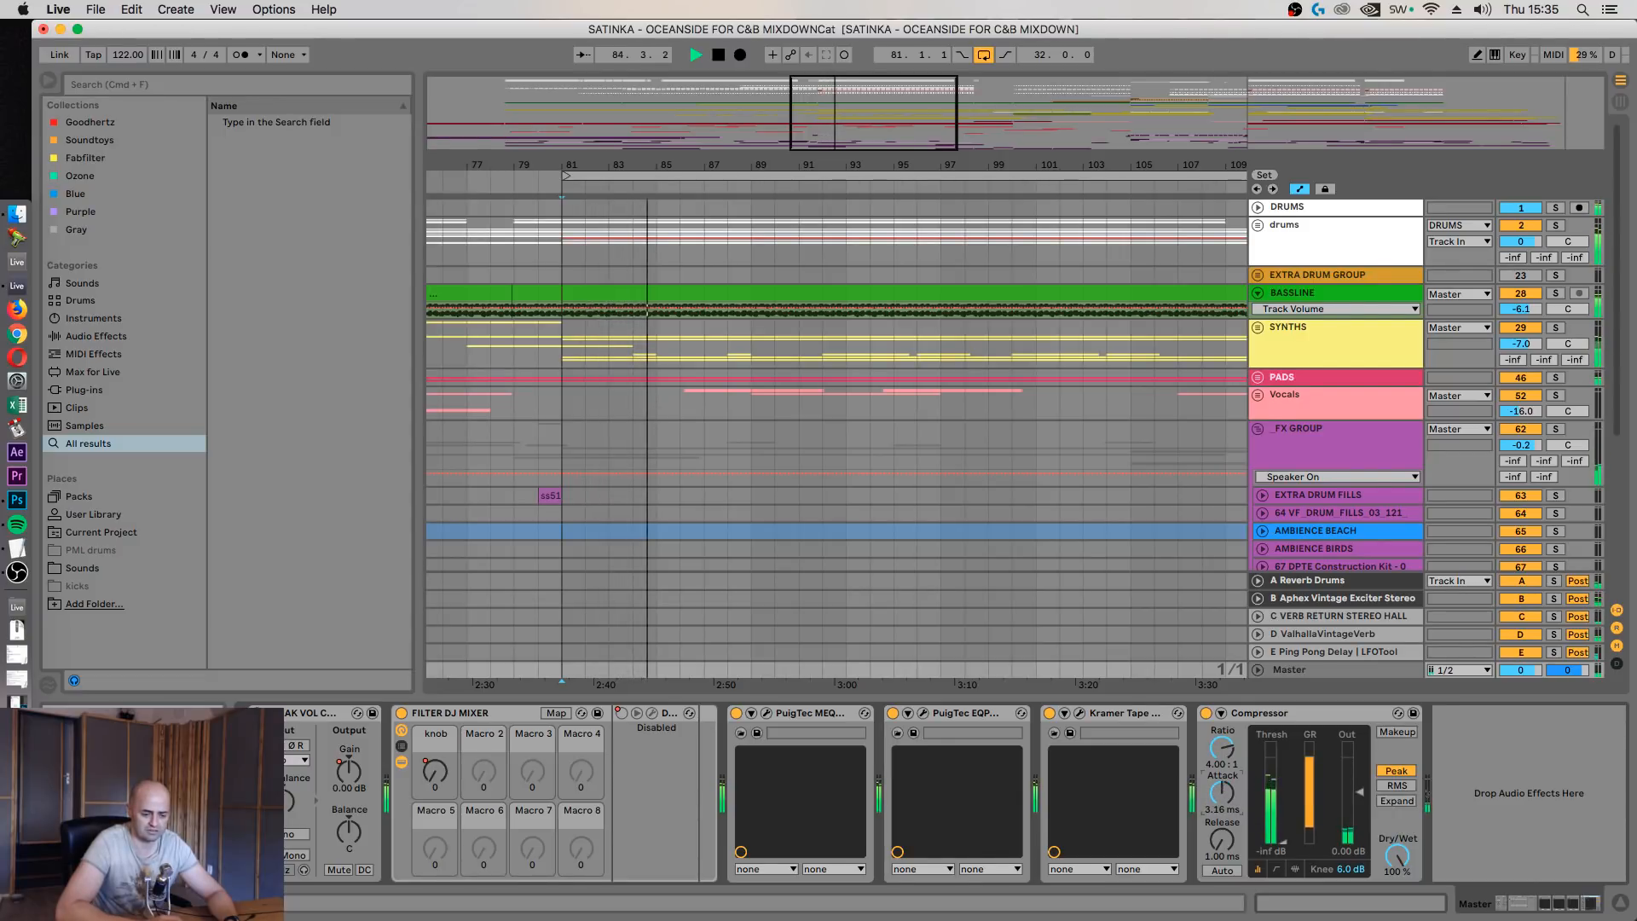
Show Compressor's sidechain section, enable the sidechain EQ and set its filter frequency to 499 Hz
{"action": "left_click", "coordinate": [1221, 713]}
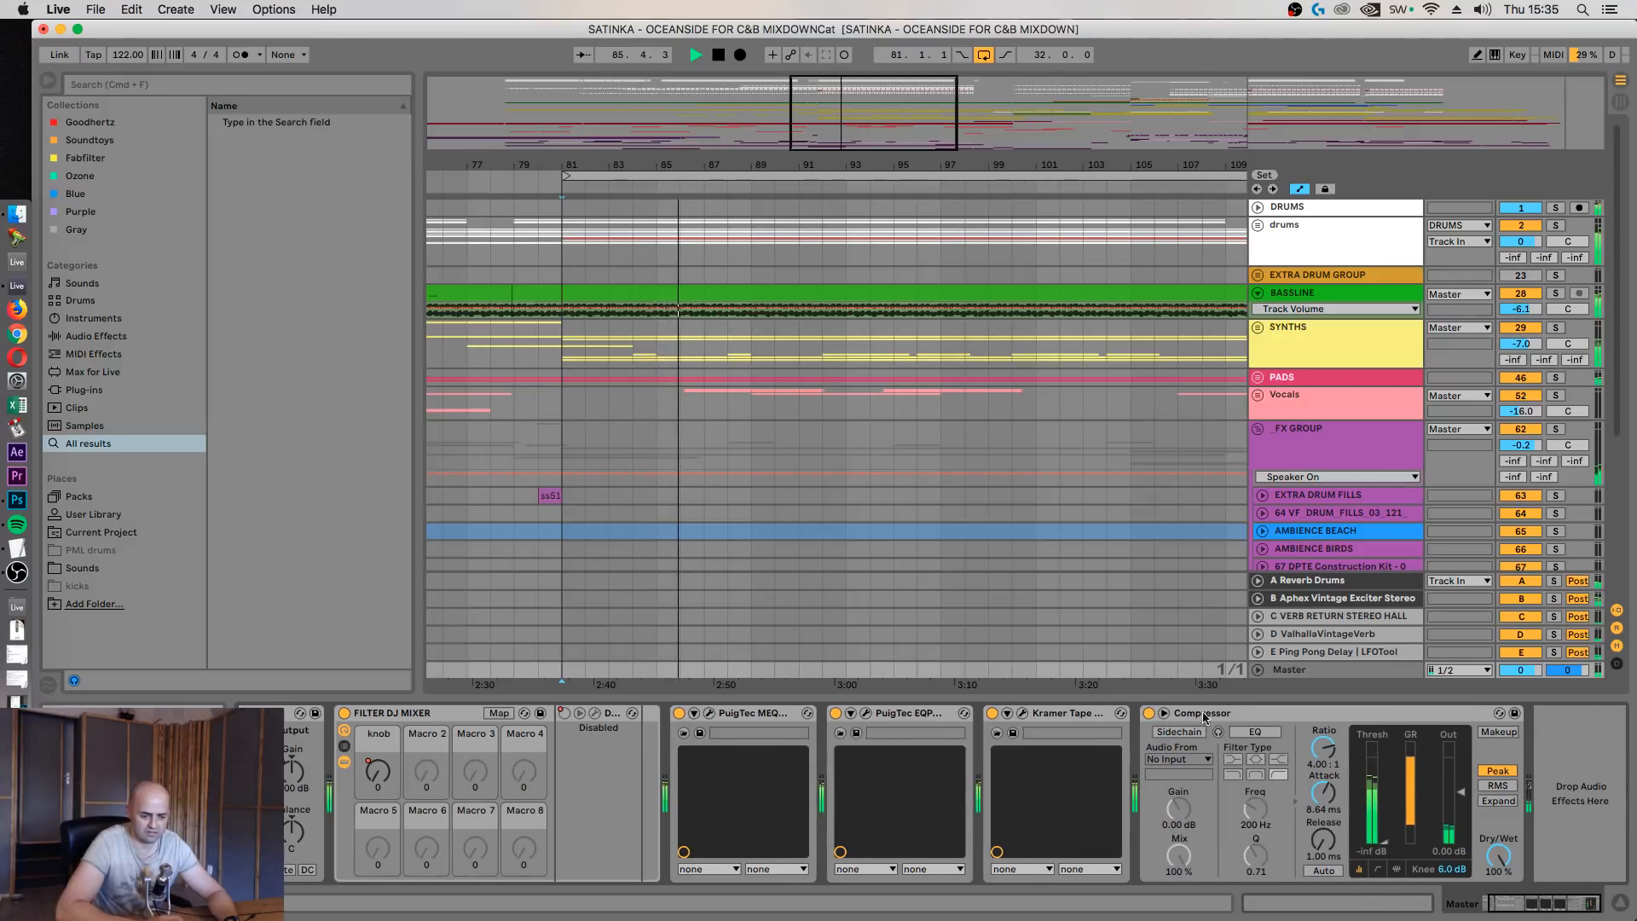
{"action": "left_click", "coordinate": [1254, 732]}
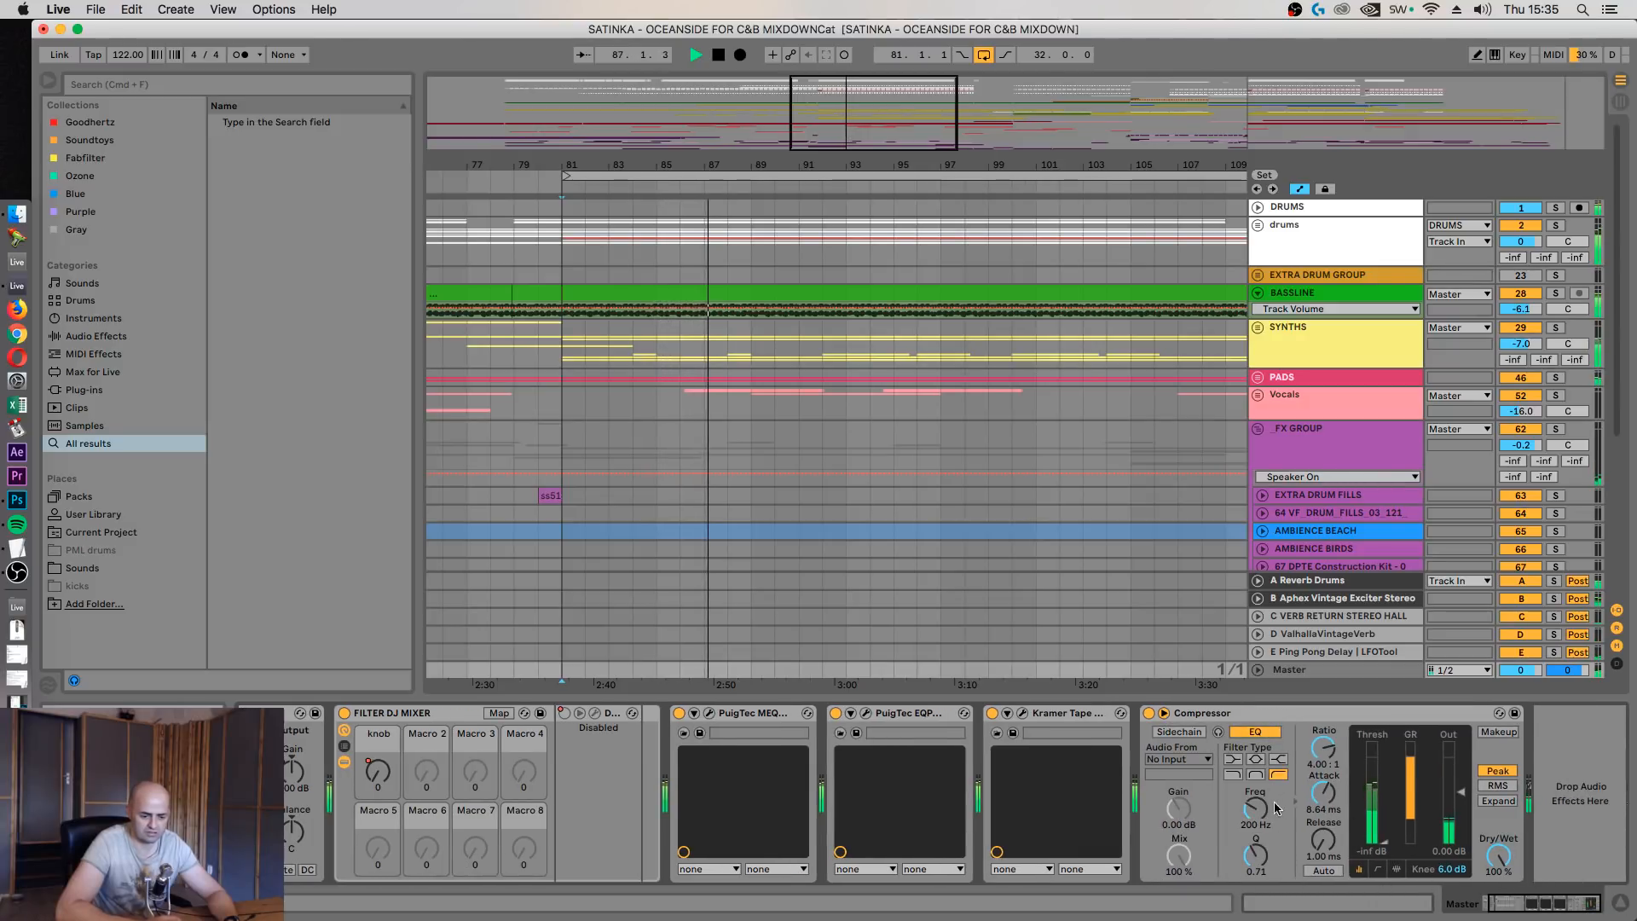
{"action": "left_click_drag", "start_coordinate": [1255, 807], "coordinate": [1255, 789]}
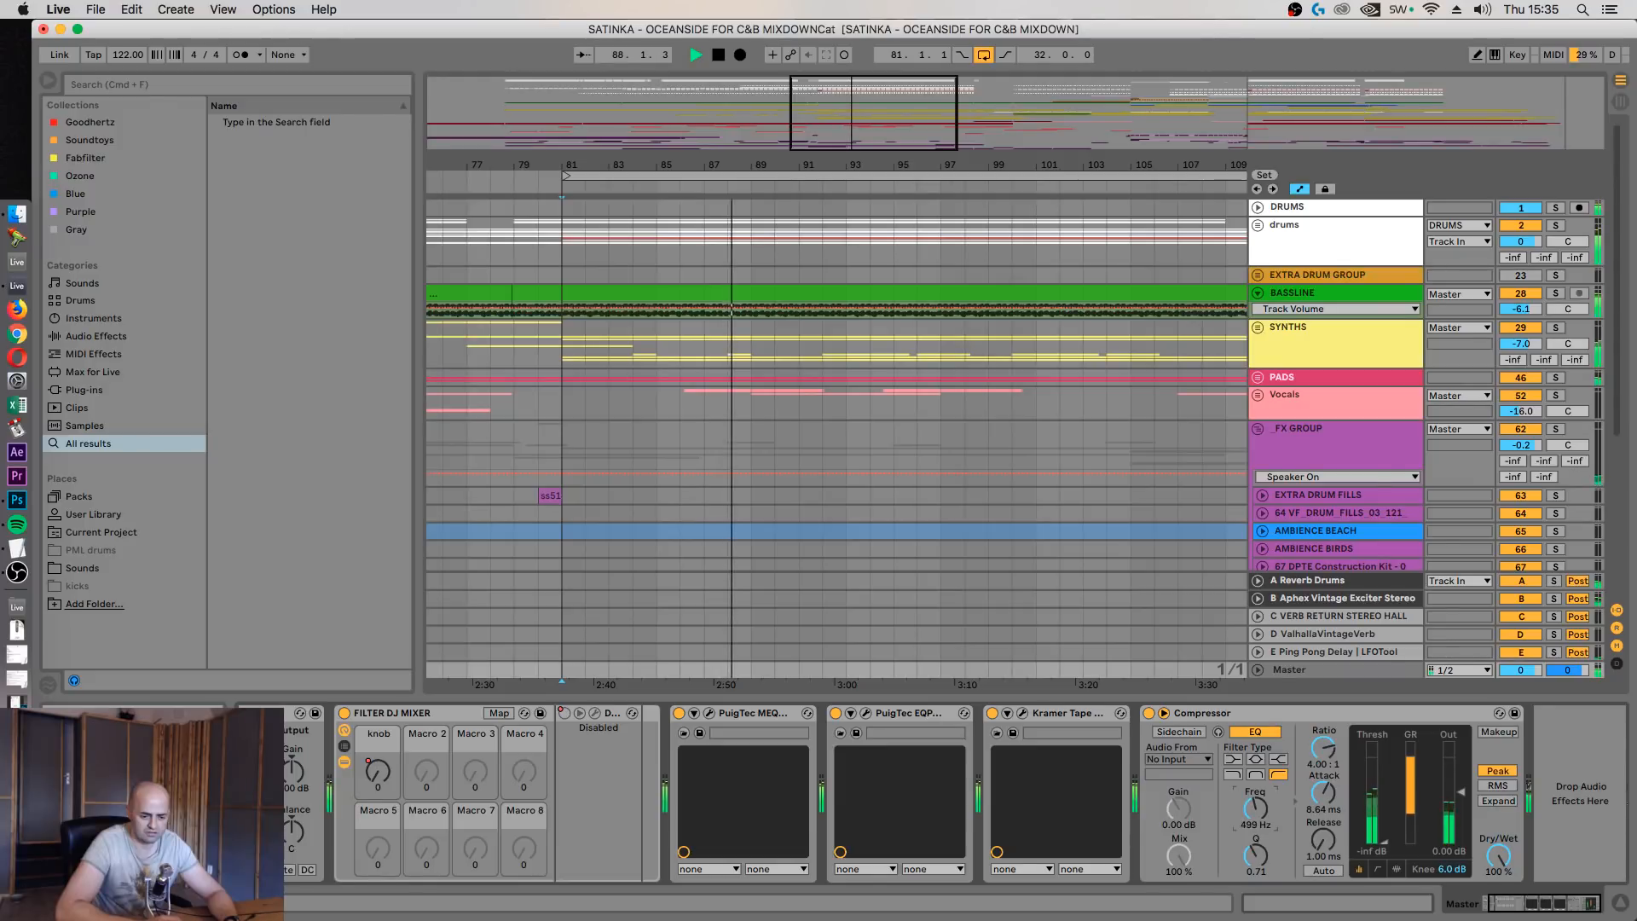
Set Compressor's attack to 23.6 ms and release to 8.81 ms, readjust the threshold and raise the output to 2.00 dB
{"action": "left_click_drag", "start_coordinate": [1324, 840], "coordinate": [1324, 764]}
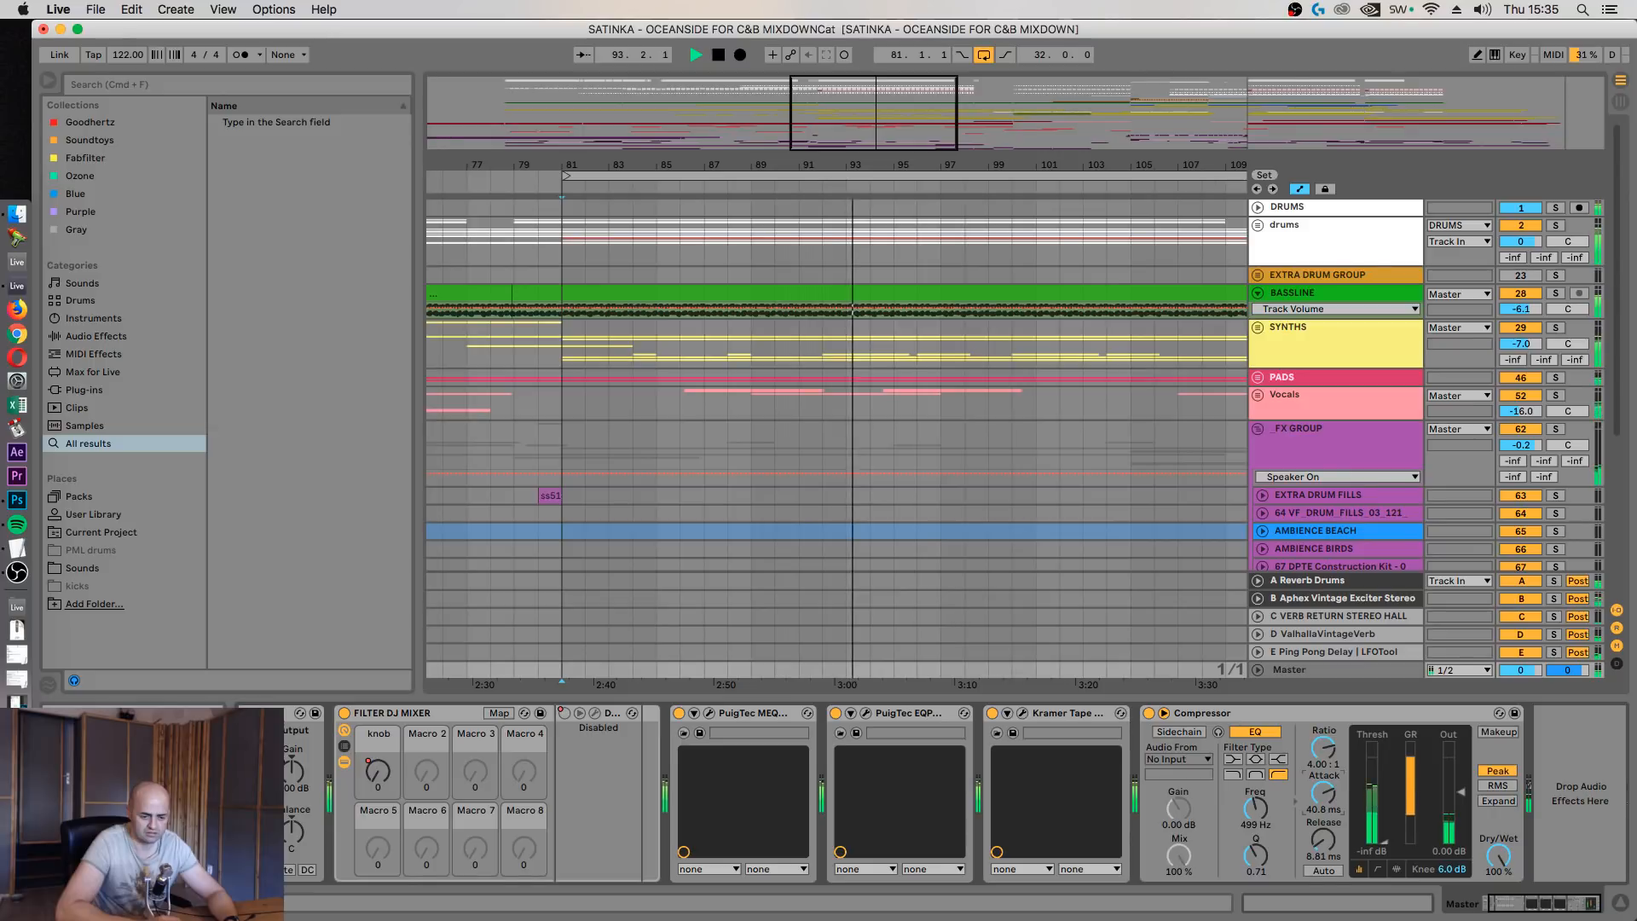
{"action": "key", "text": "space"}
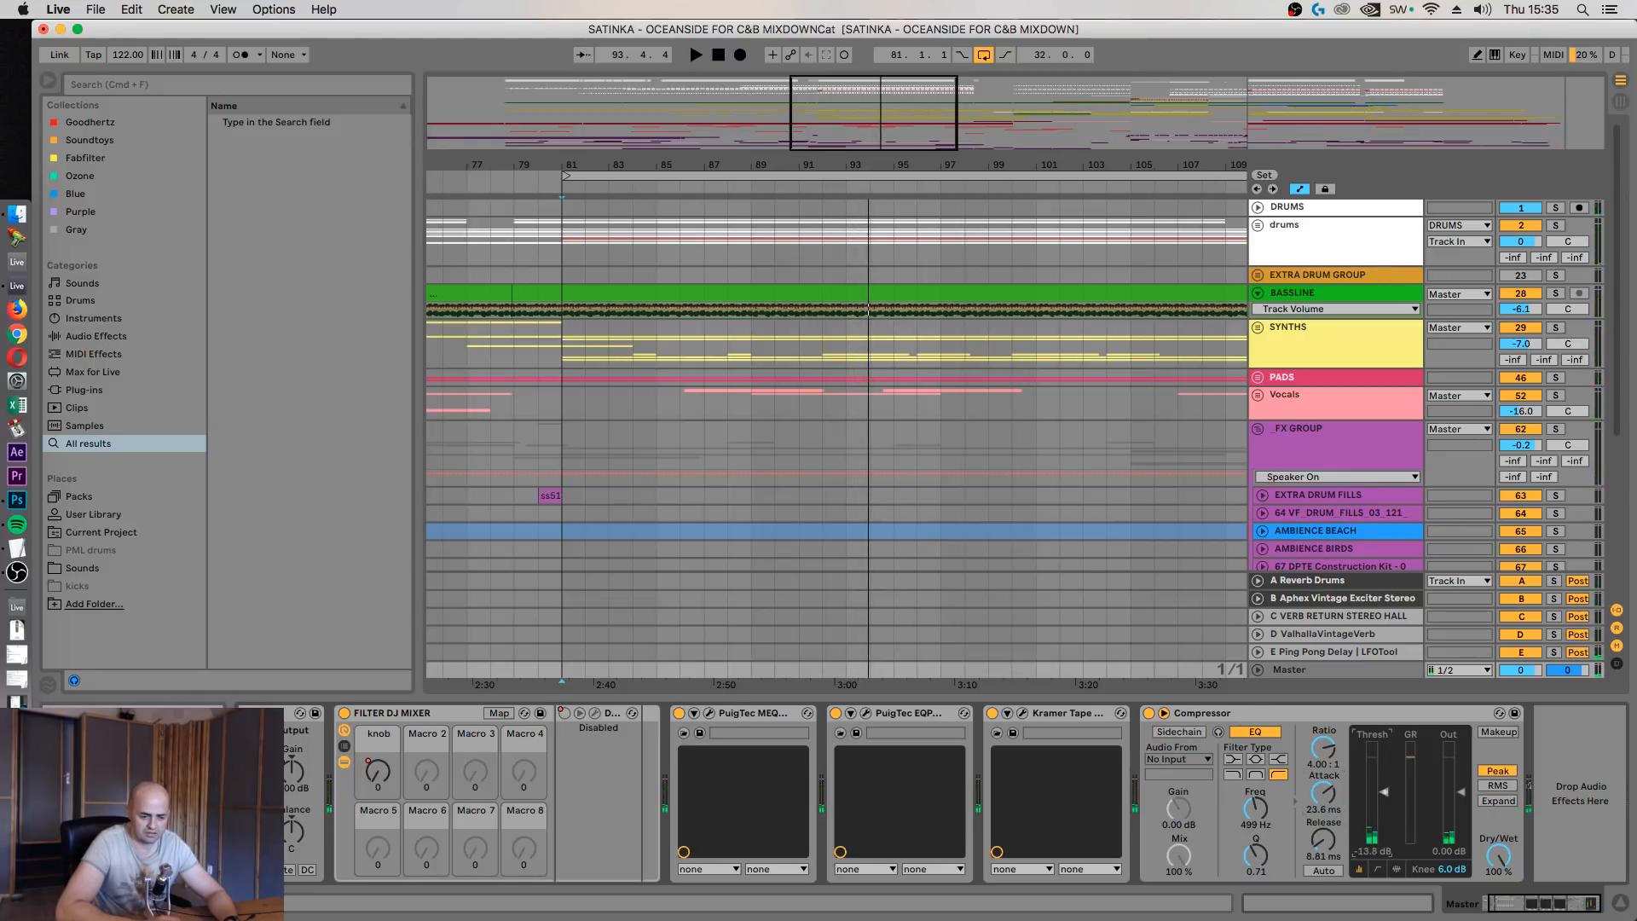
{"action": "key", "text": "space"}
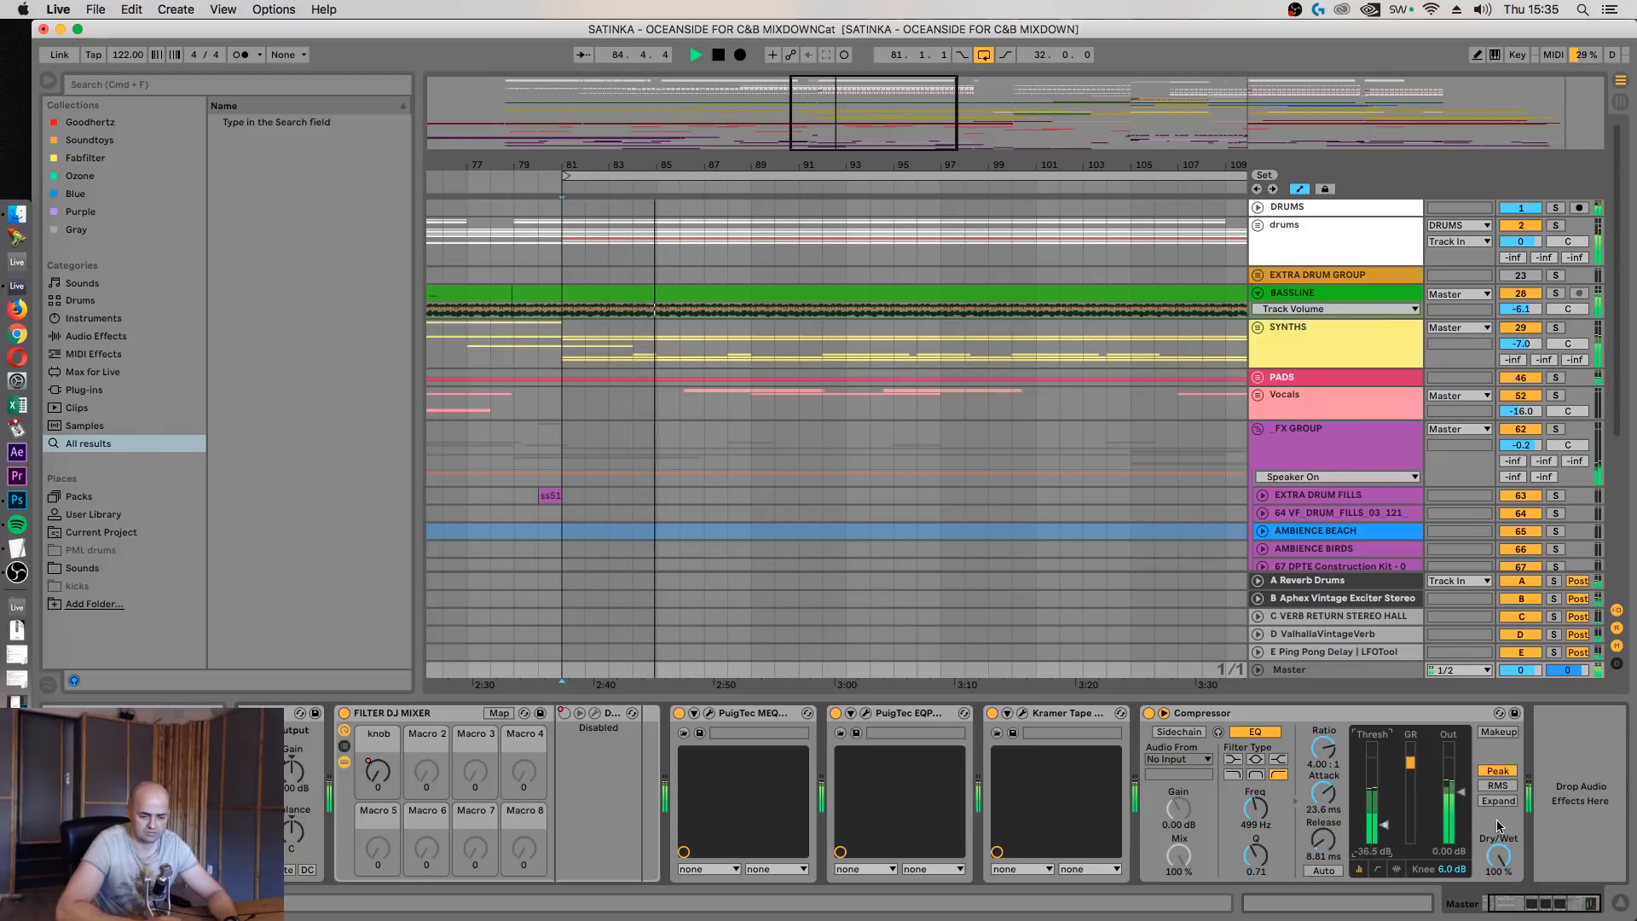
{"action": "left_click_drag", "start_coordinate": [1456, 856], "coordinate": [1456, 848]}
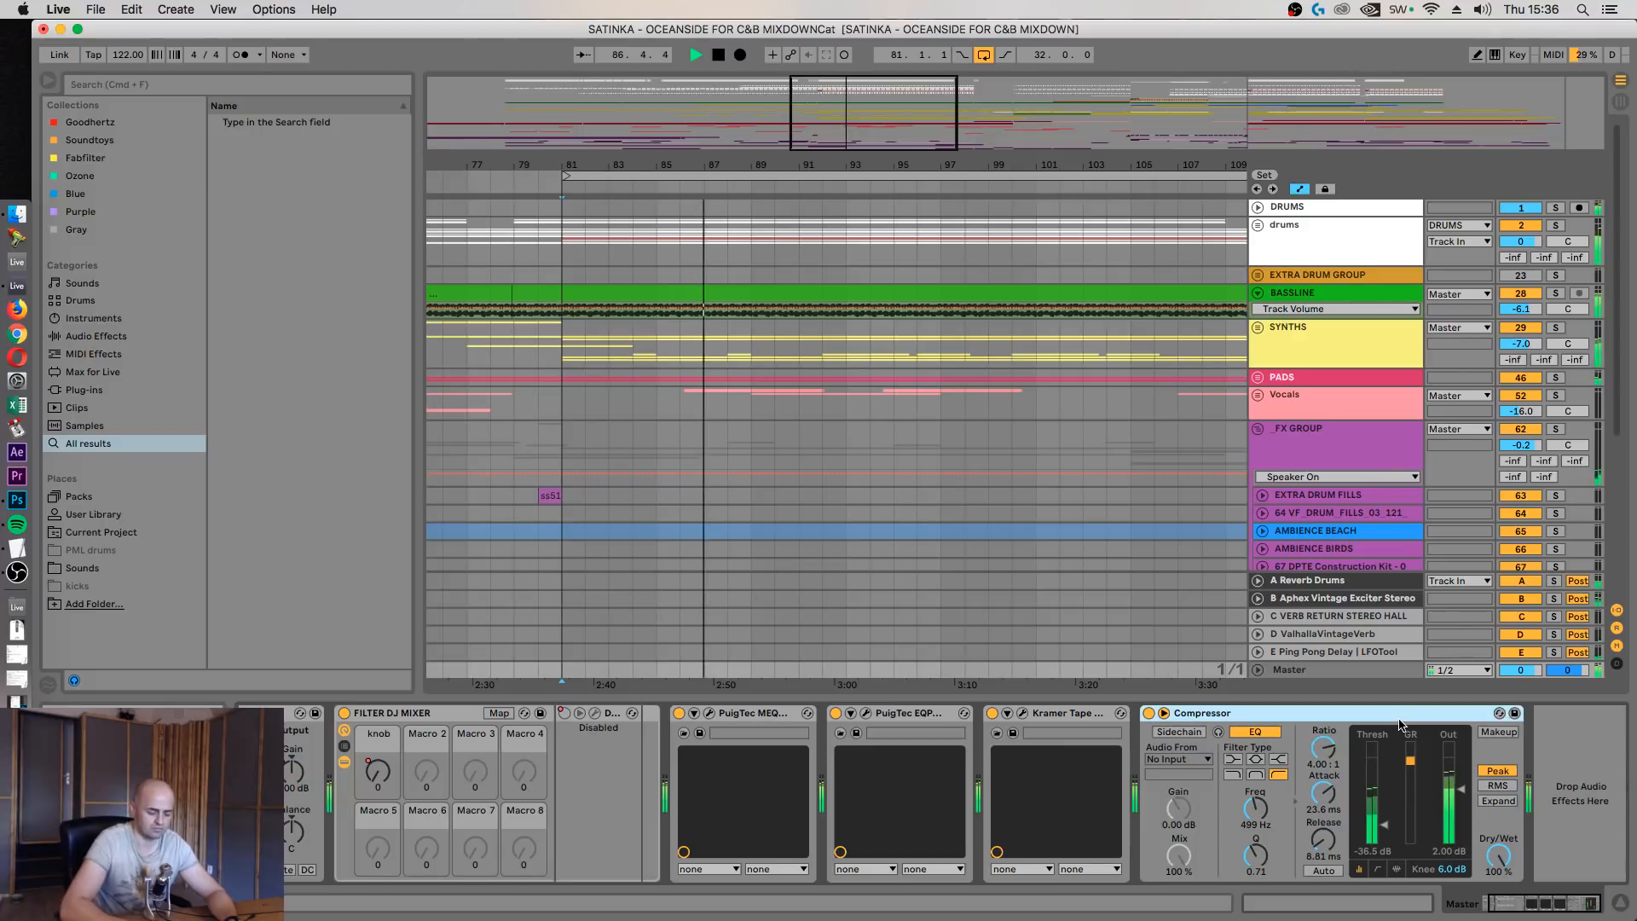
Map key 2 to the on/off switches of Kramer Tape and Compressor, and leave key mapping
{"action": "key", "text": "super+k"}
{"action": "left_click", "coordinate": [992, 713]}
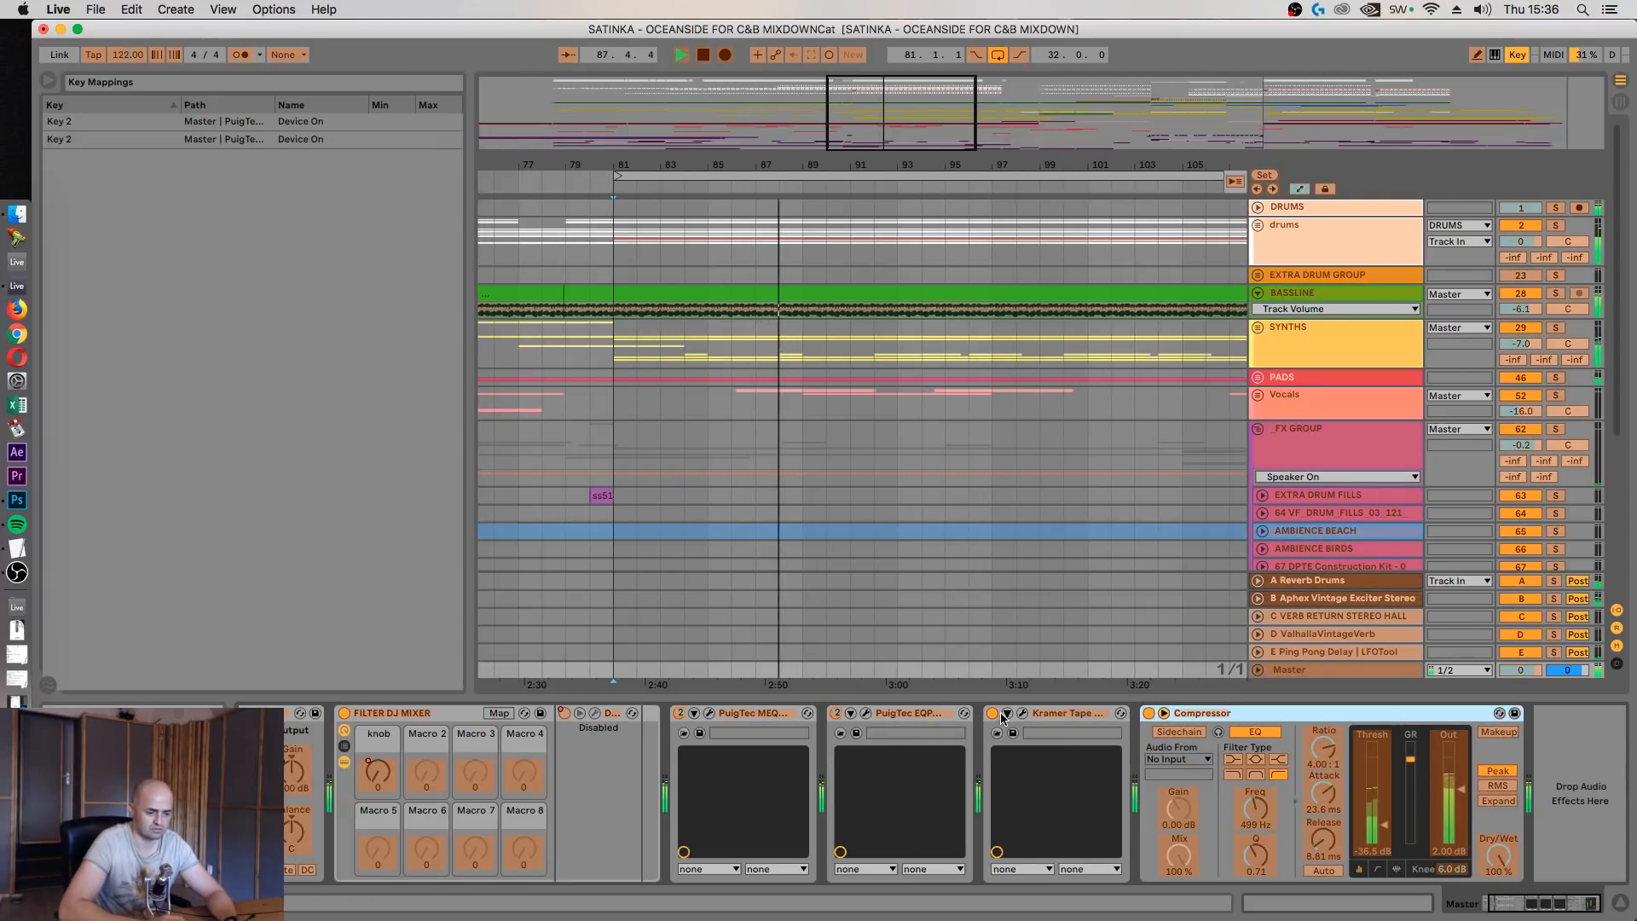
{"action": "key", "text": "2"}
{"action": "left_click", "coordinate": [1149, 713]}
{"action": "key", "text": "2"}
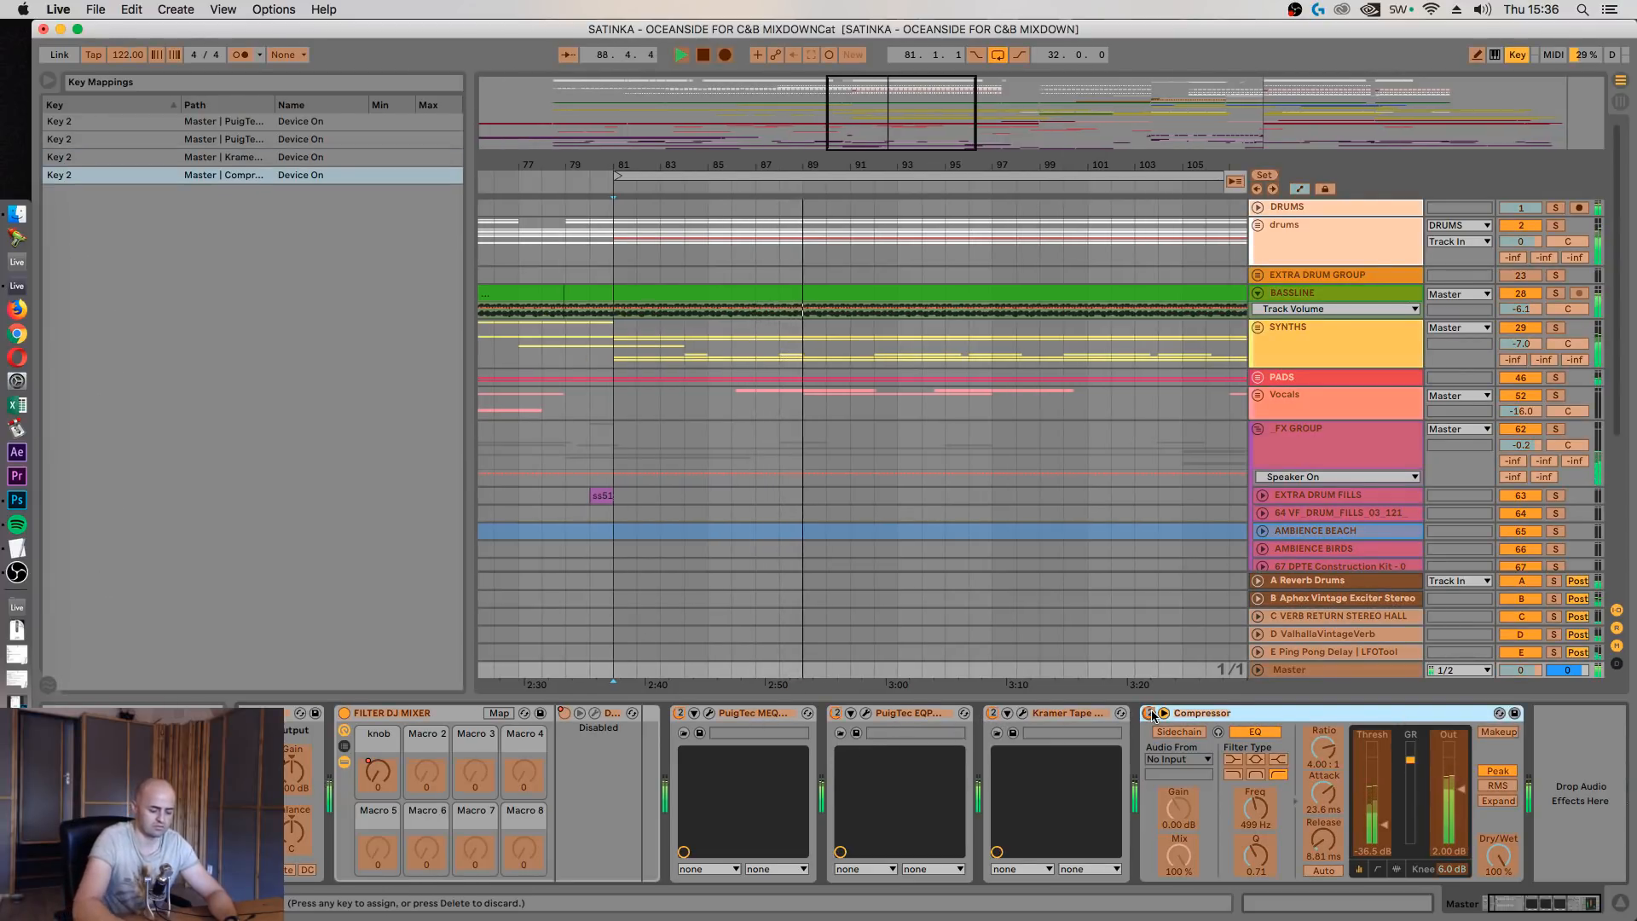
{"action": "key", "text": "super+k"}
Compare the Master track's sound with the mapped equalizers, Kramer Tape and Compressor bypassed and active during playback
{"action": "key", "text": "2"}
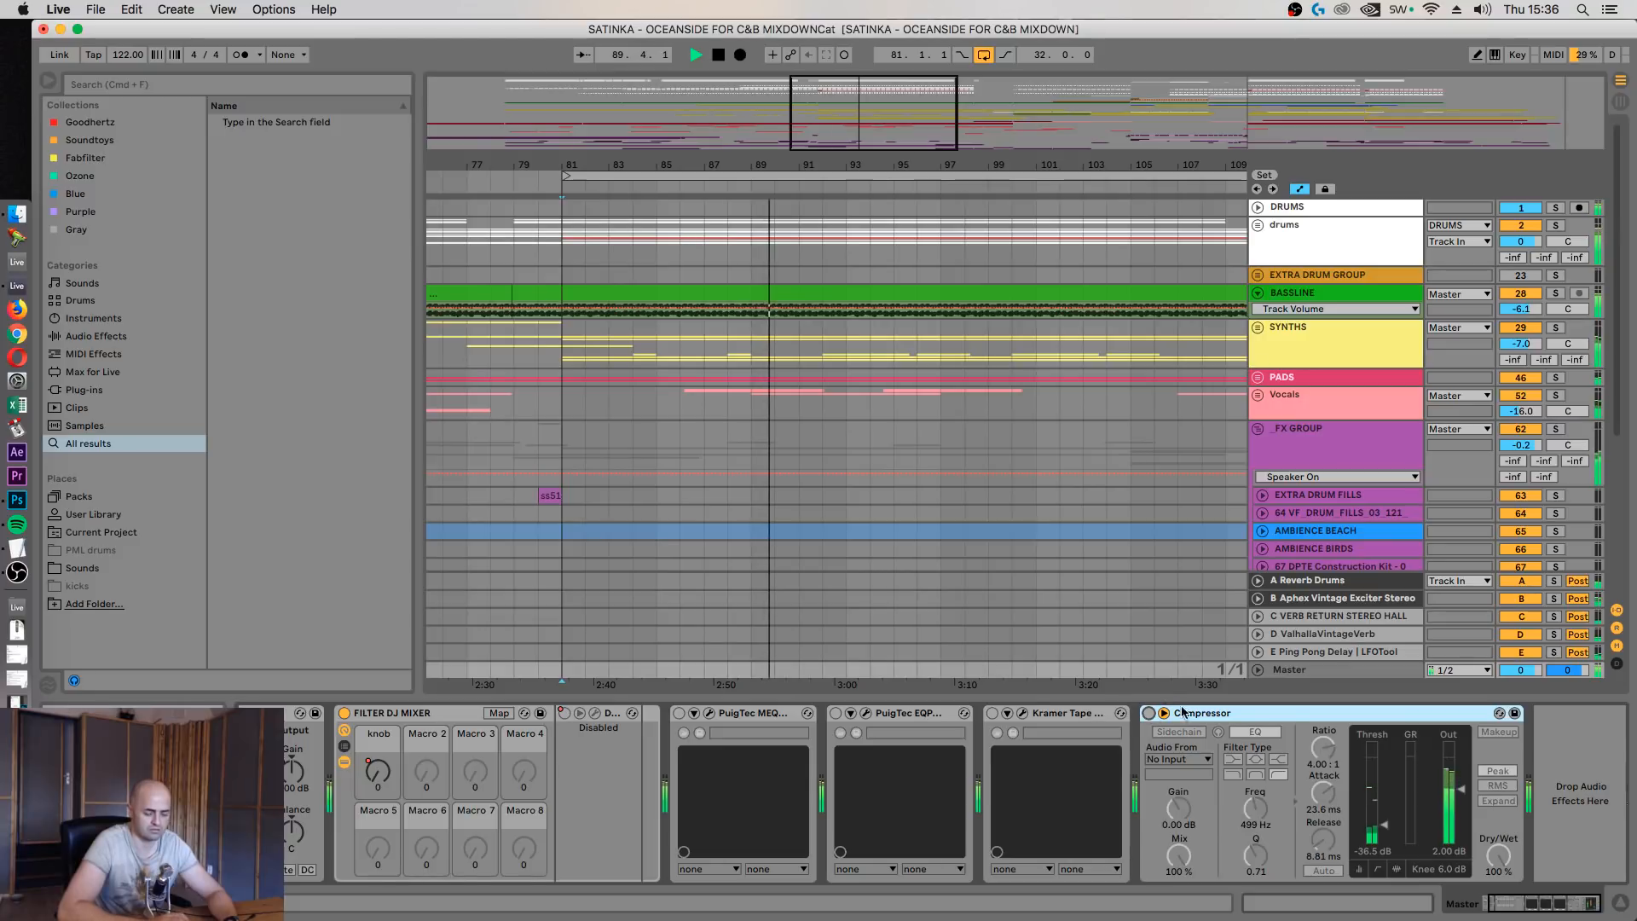
{"action": "left_click", "coordinate": [1318, 673]}
{"action": "key", "text": "2"}
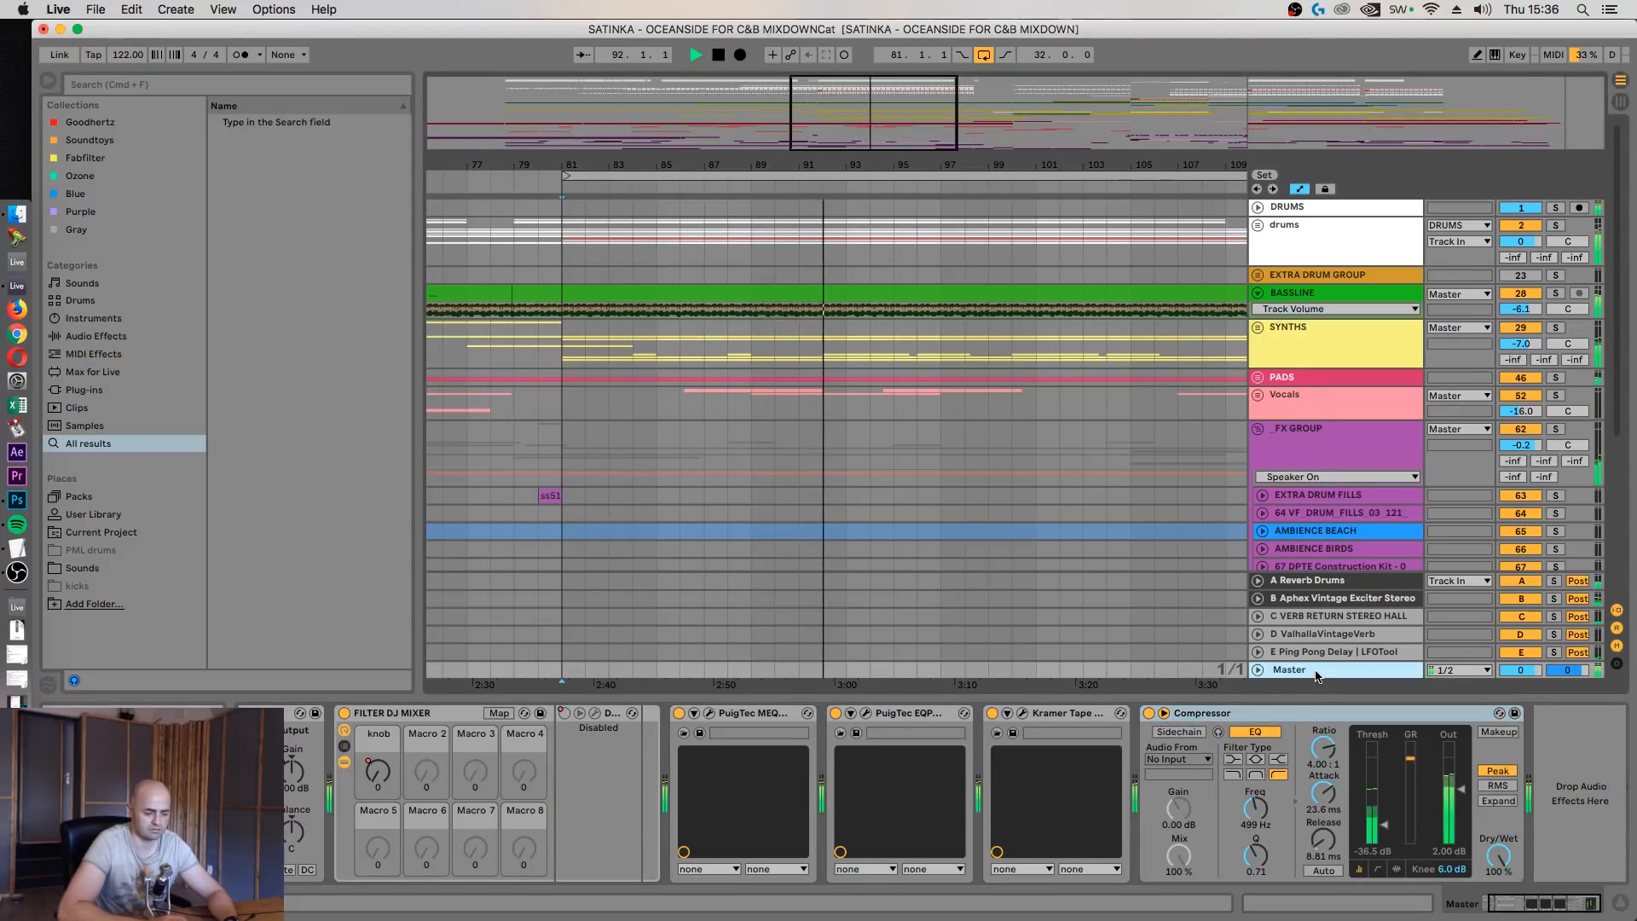
{"action": "key", "text": "0"}
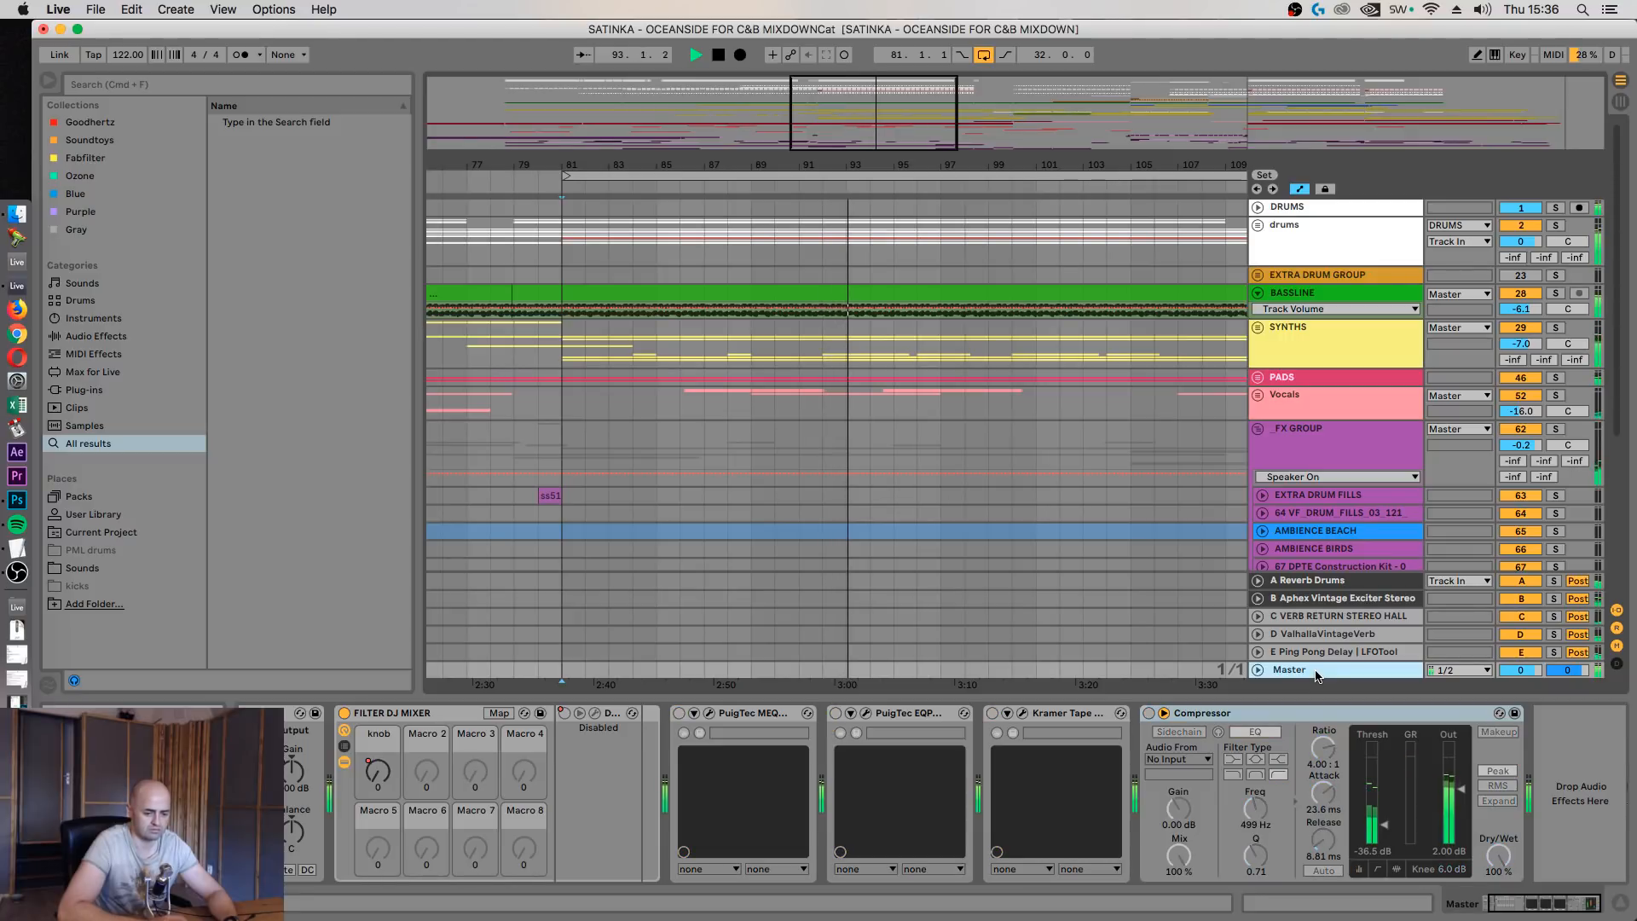
{"action": "key", "text": "2"}
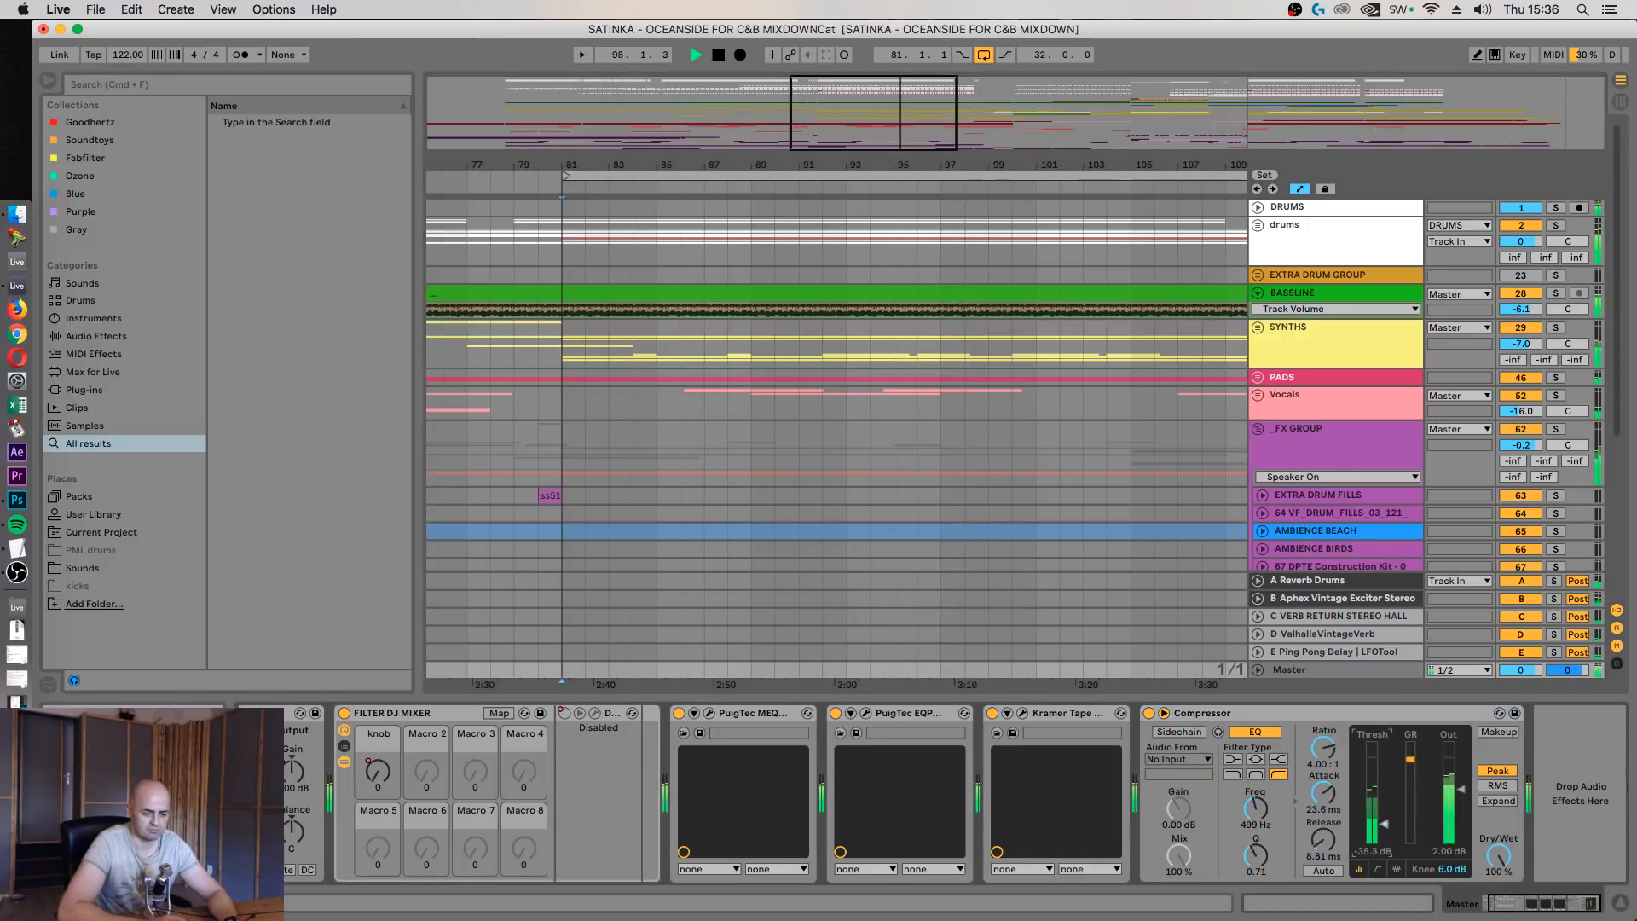
Raise Compressor's threshold to -31.0 dB, comparing the bypassed and active Master chain during playback
{"action": "left_click_drag", "start_coordinate": [1387, 829], "coordinate": [1388, 823]}
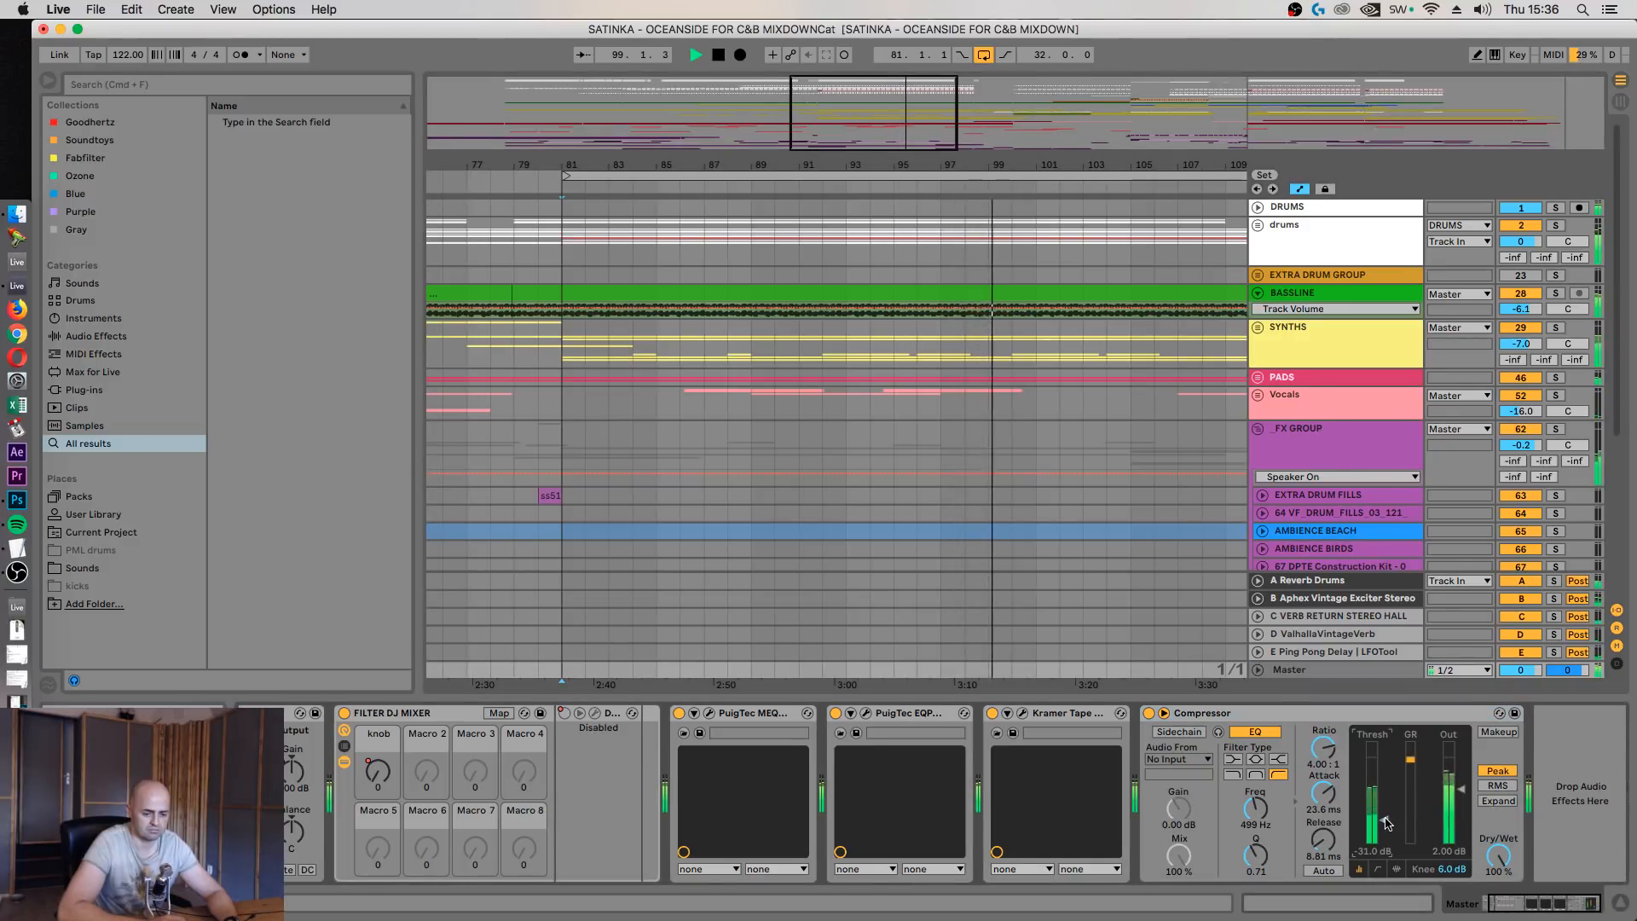
{"action": "left_click", "coordinate": [1272, 707]}
{"action": "key", "text": "1"}
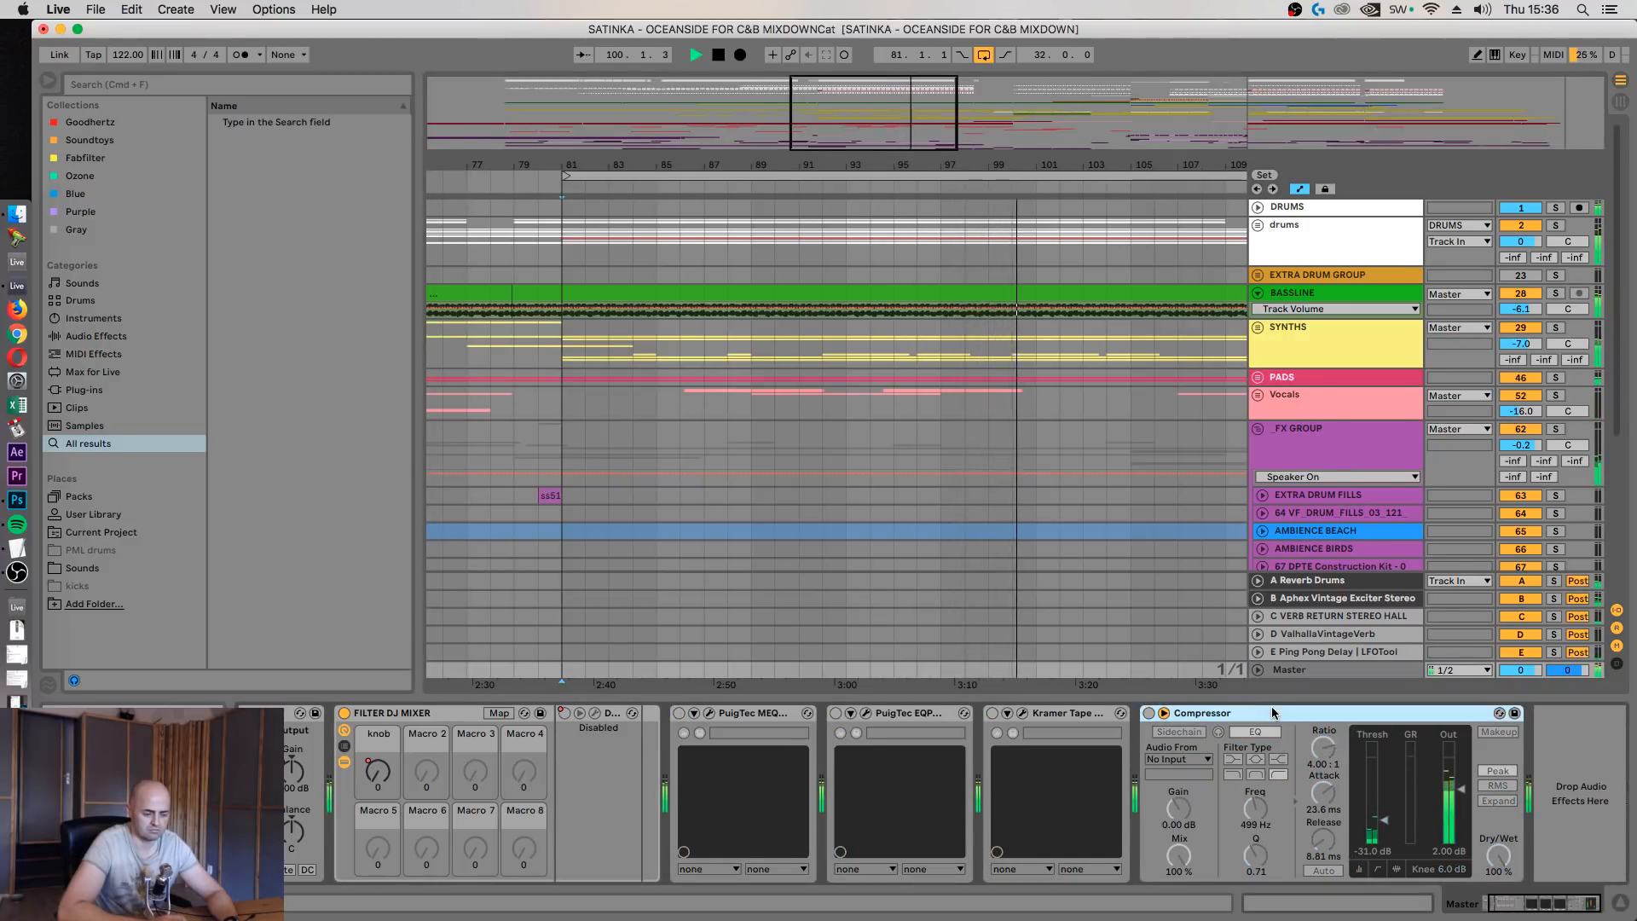
{"action": "key", "text": "0"}
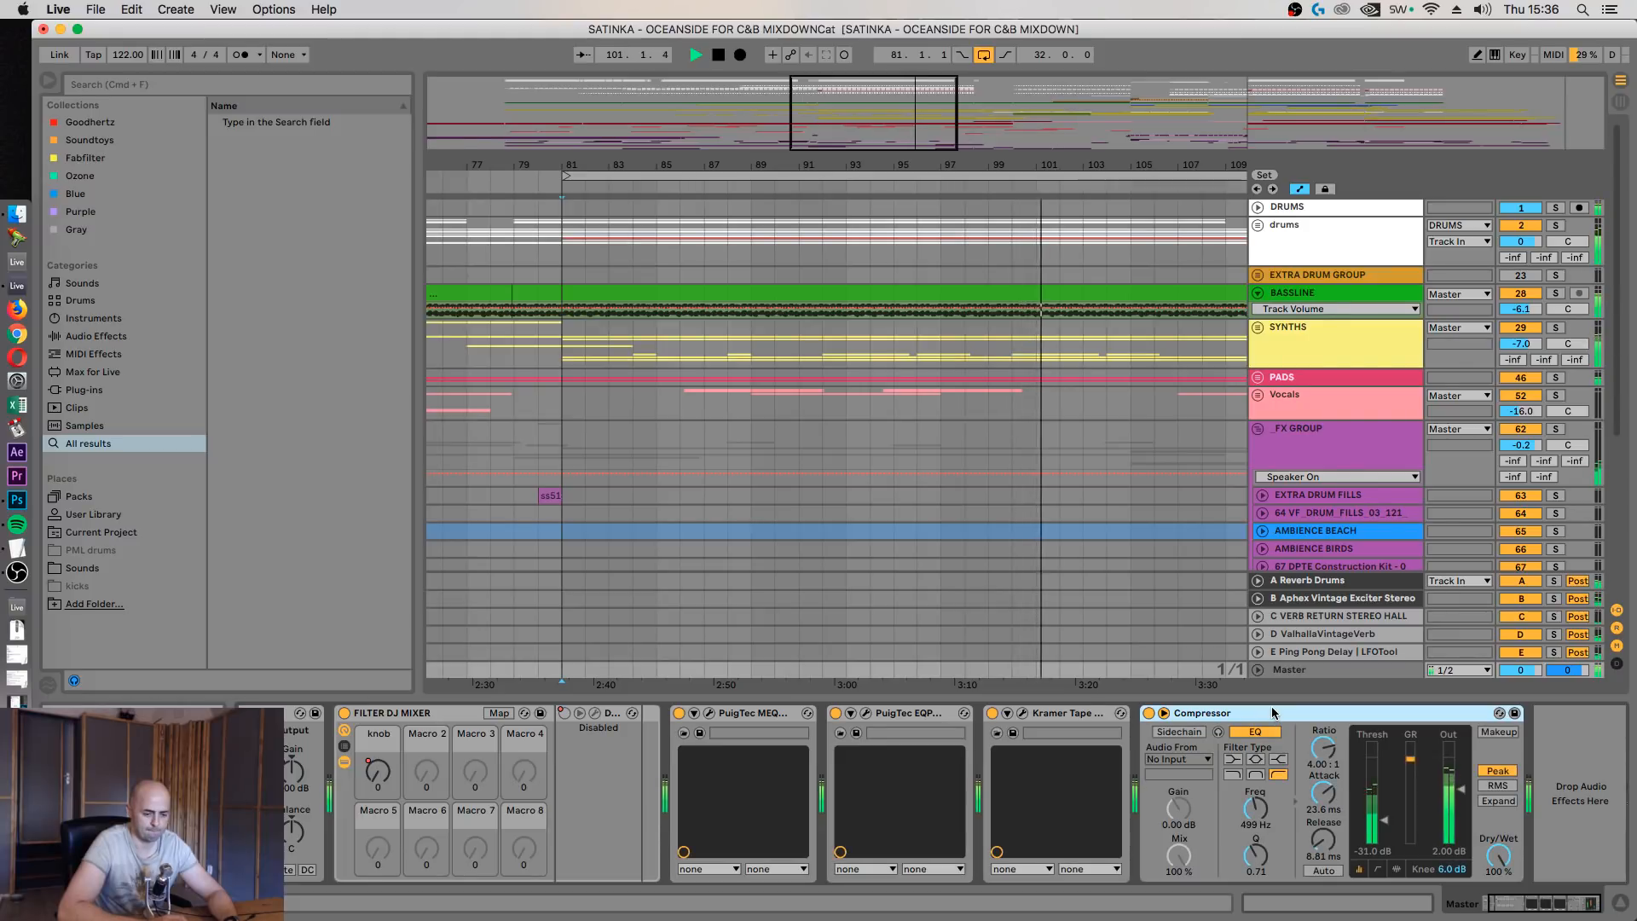
{"action": "left_click", "coordinate": [1384, 820]}
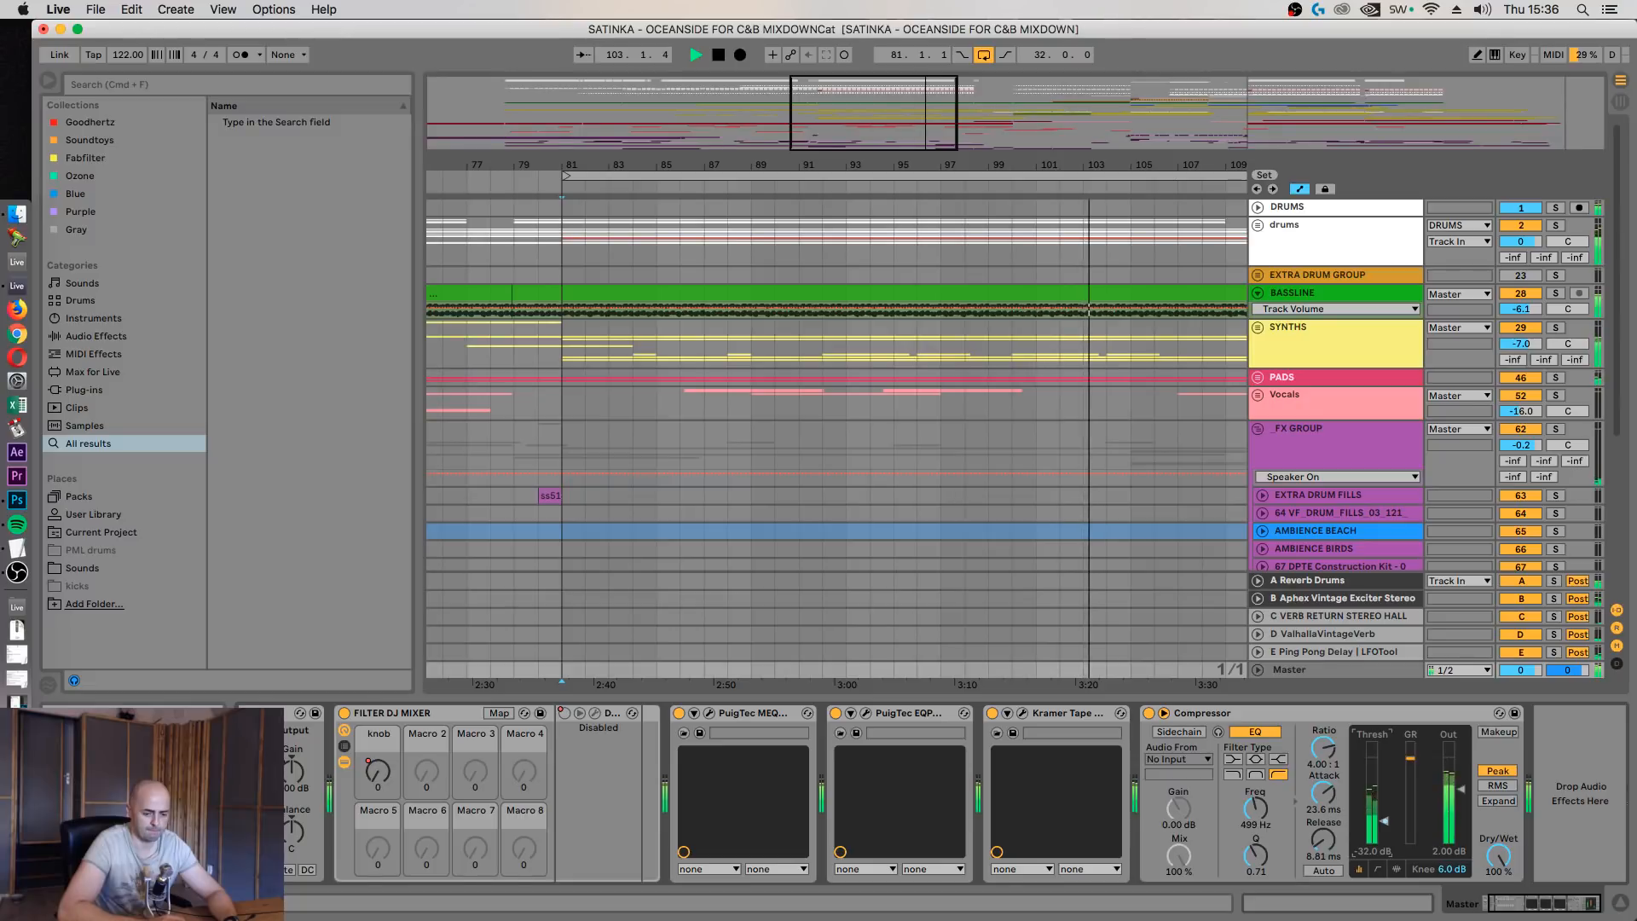
{"action": "left_click", "coordinate": [1331, 715]}
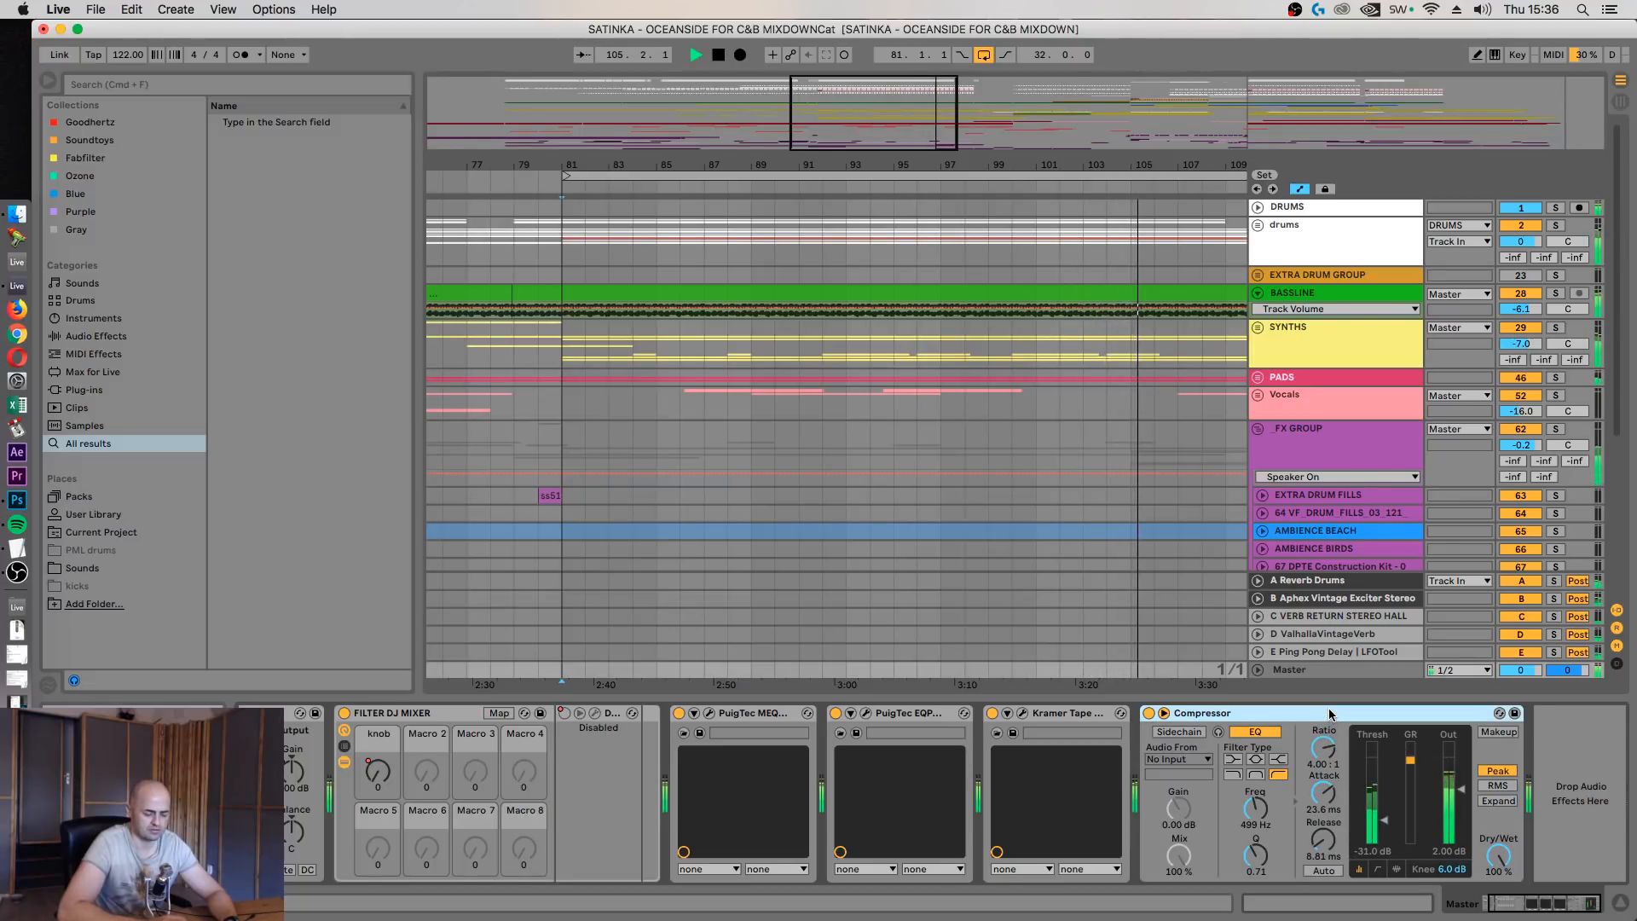
{"action": "key", "text": "0"}
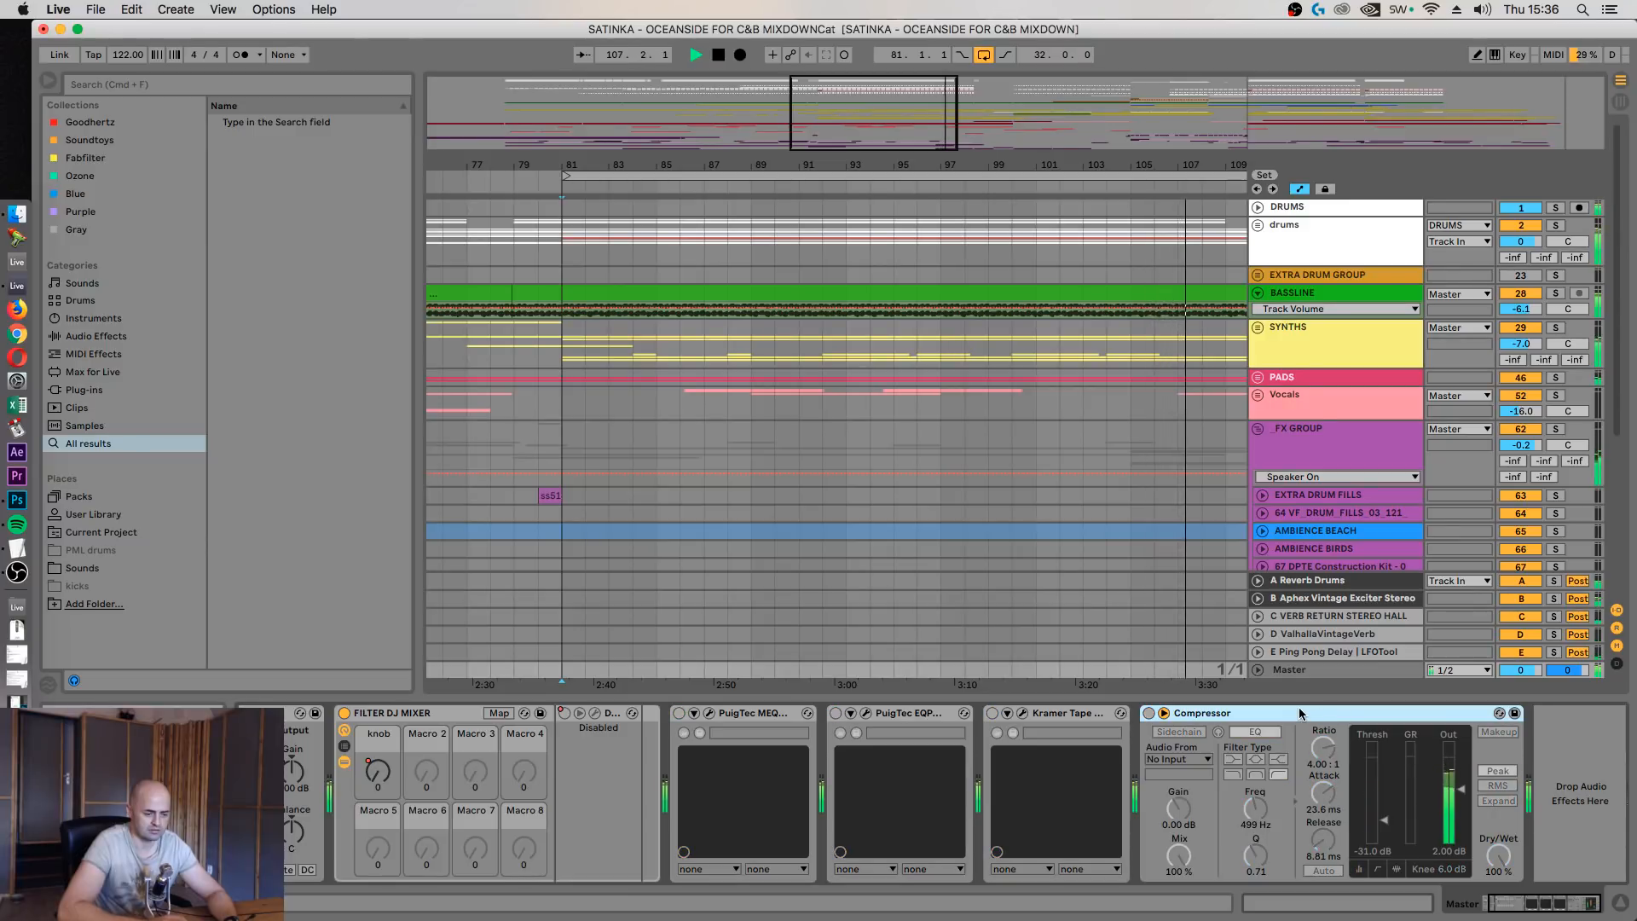
{"action": "key", "text": "0"}
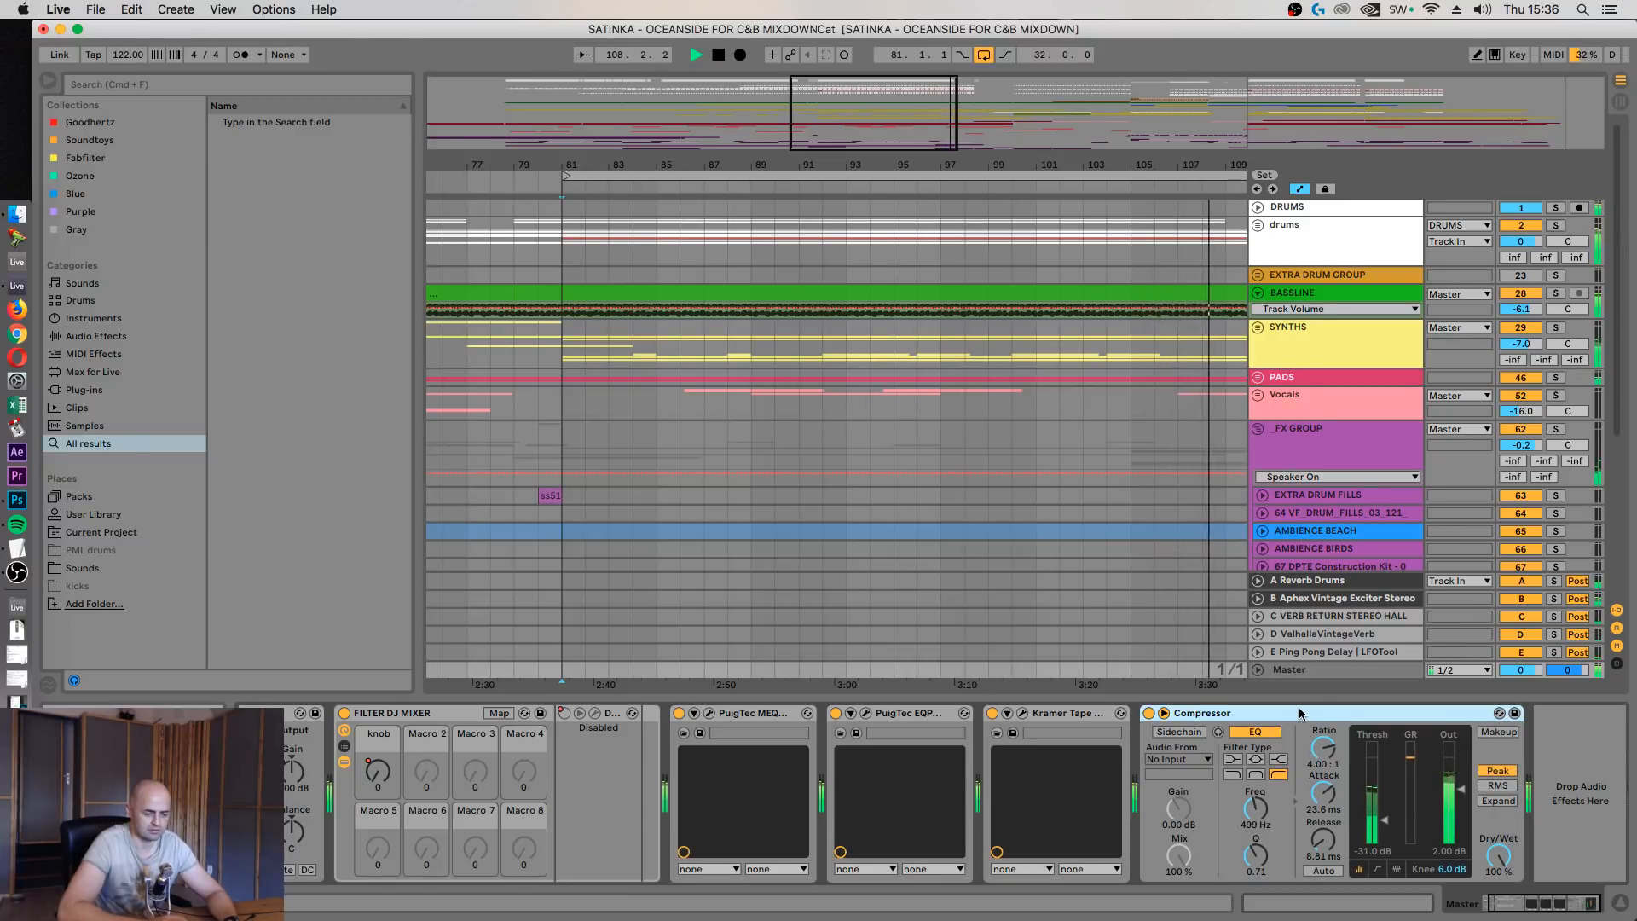
Restart playback in Session View to check the Master level meter, and return to the arrangement
{"action": "key", "text": "space"}
{"action": "key", "text": "Tab"}
{"action": "key", "text": "space"}
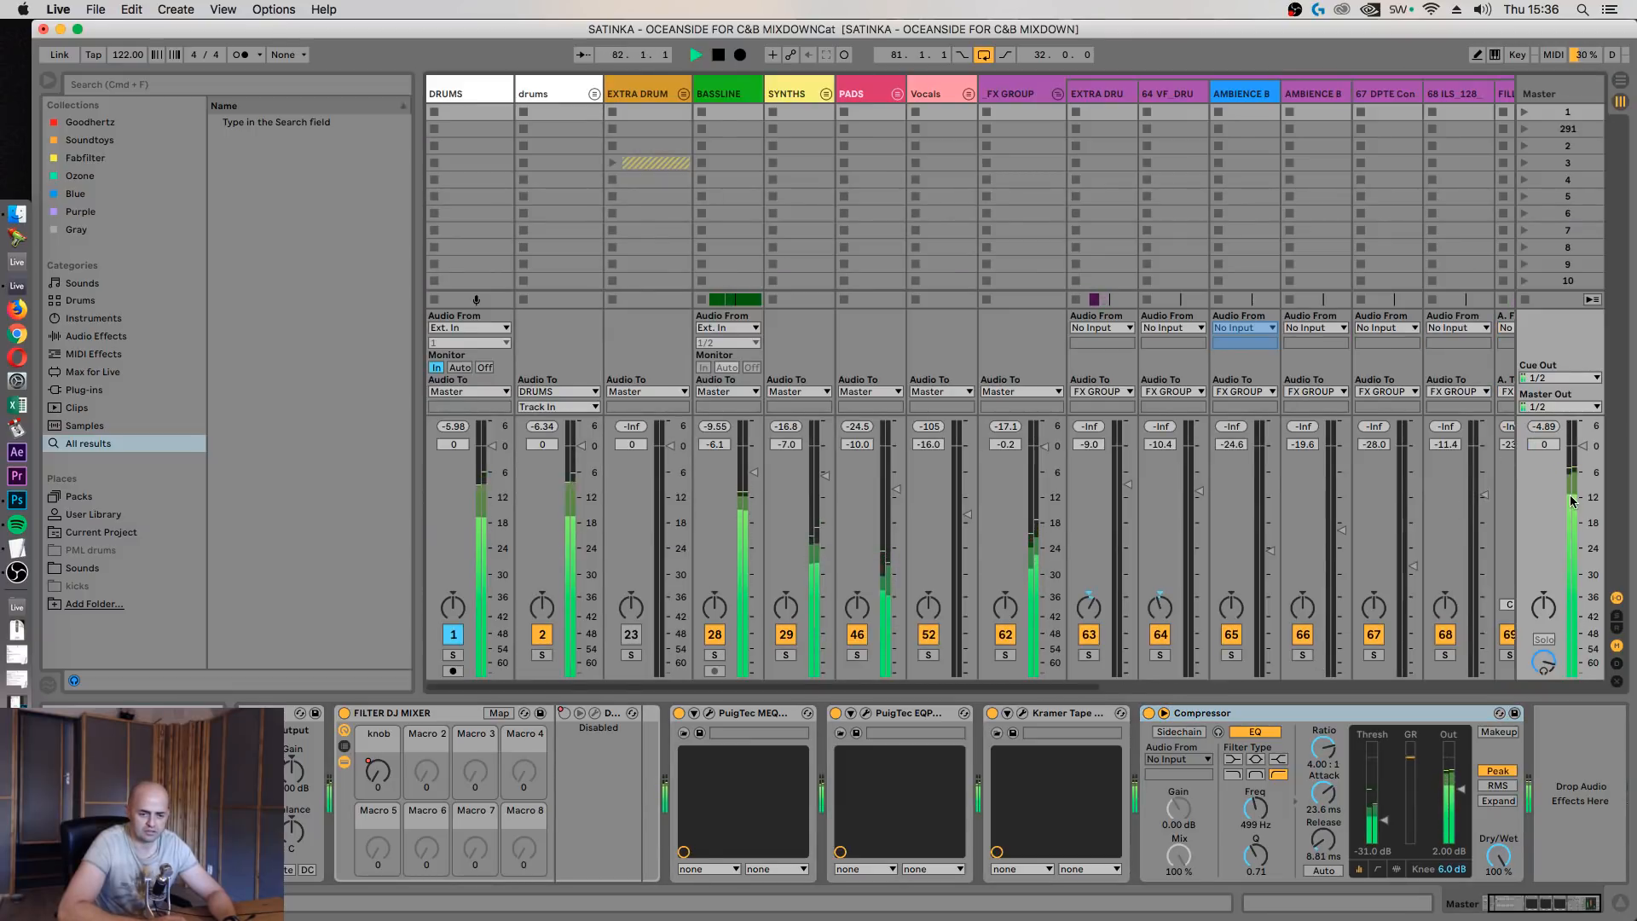
{"action": "key", "text": "Tab"}
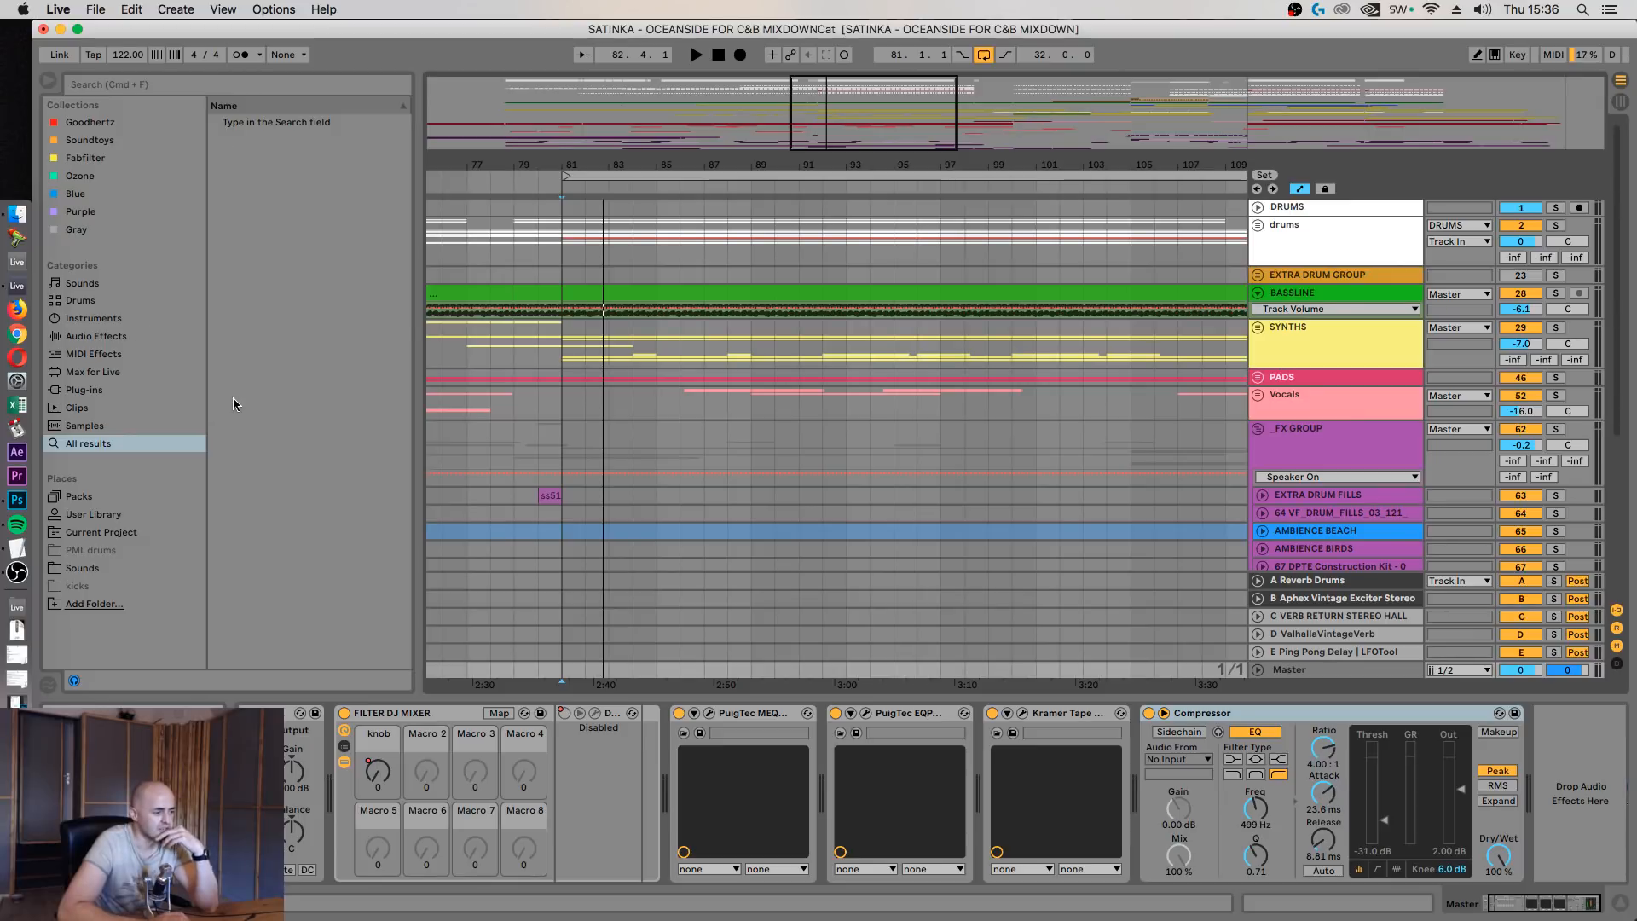
Search the browser for ozone 8 ima and add Ozone 8 Imager after Compressor on the Master track
{"action": "left_click", "coordinate": [238, 88]}
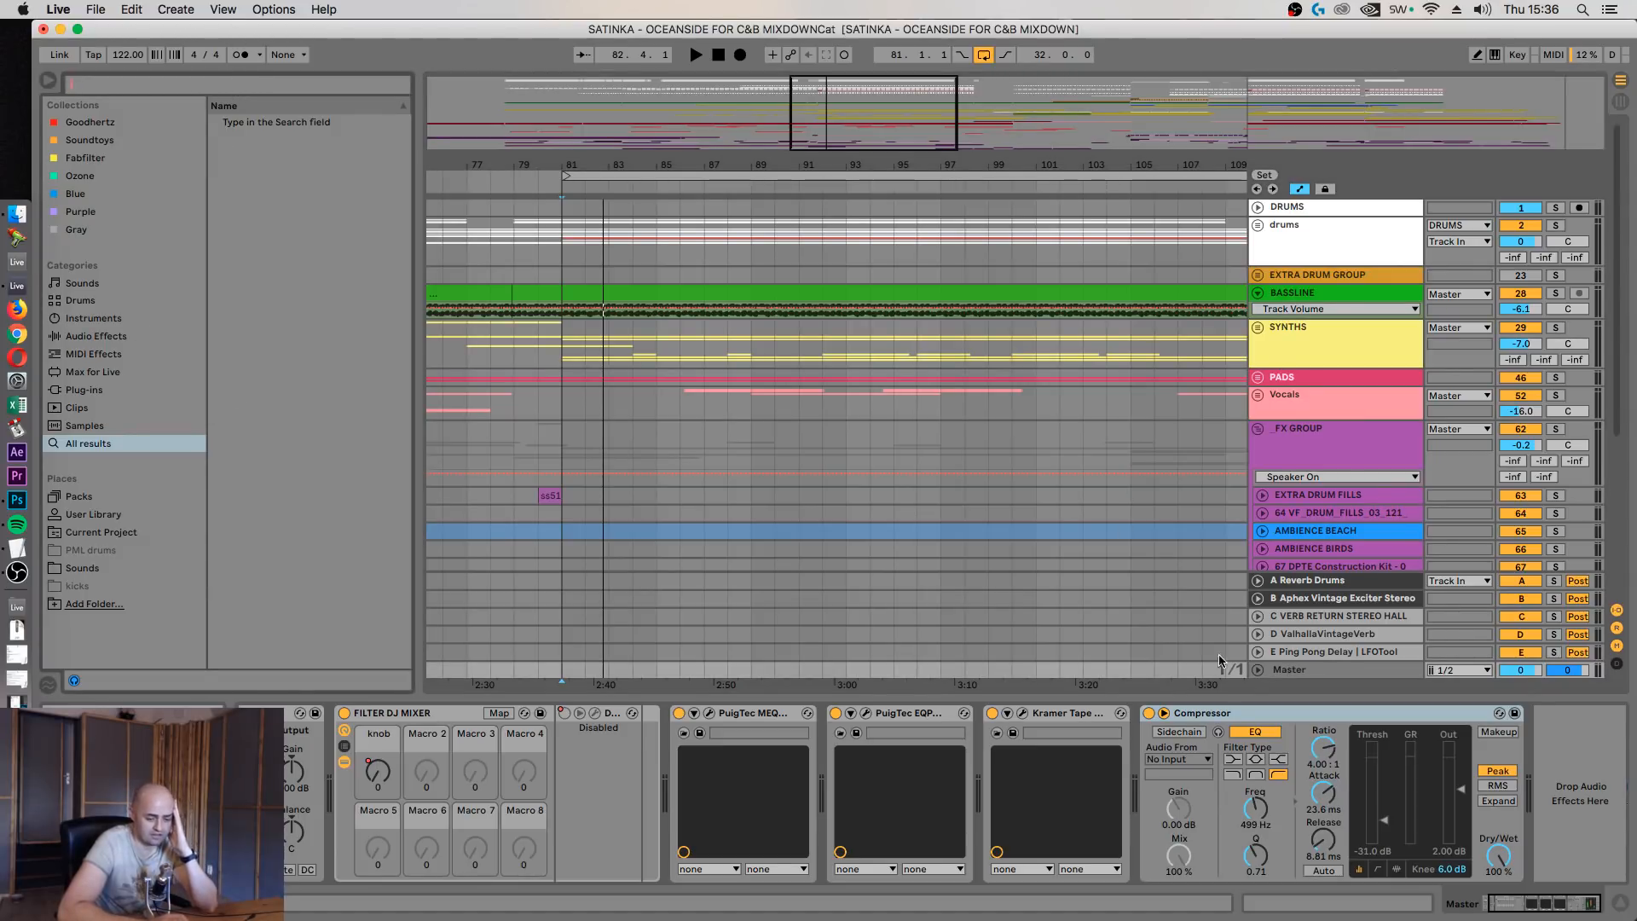
{"action": "left_click", "coordinate": [1550, 906]}
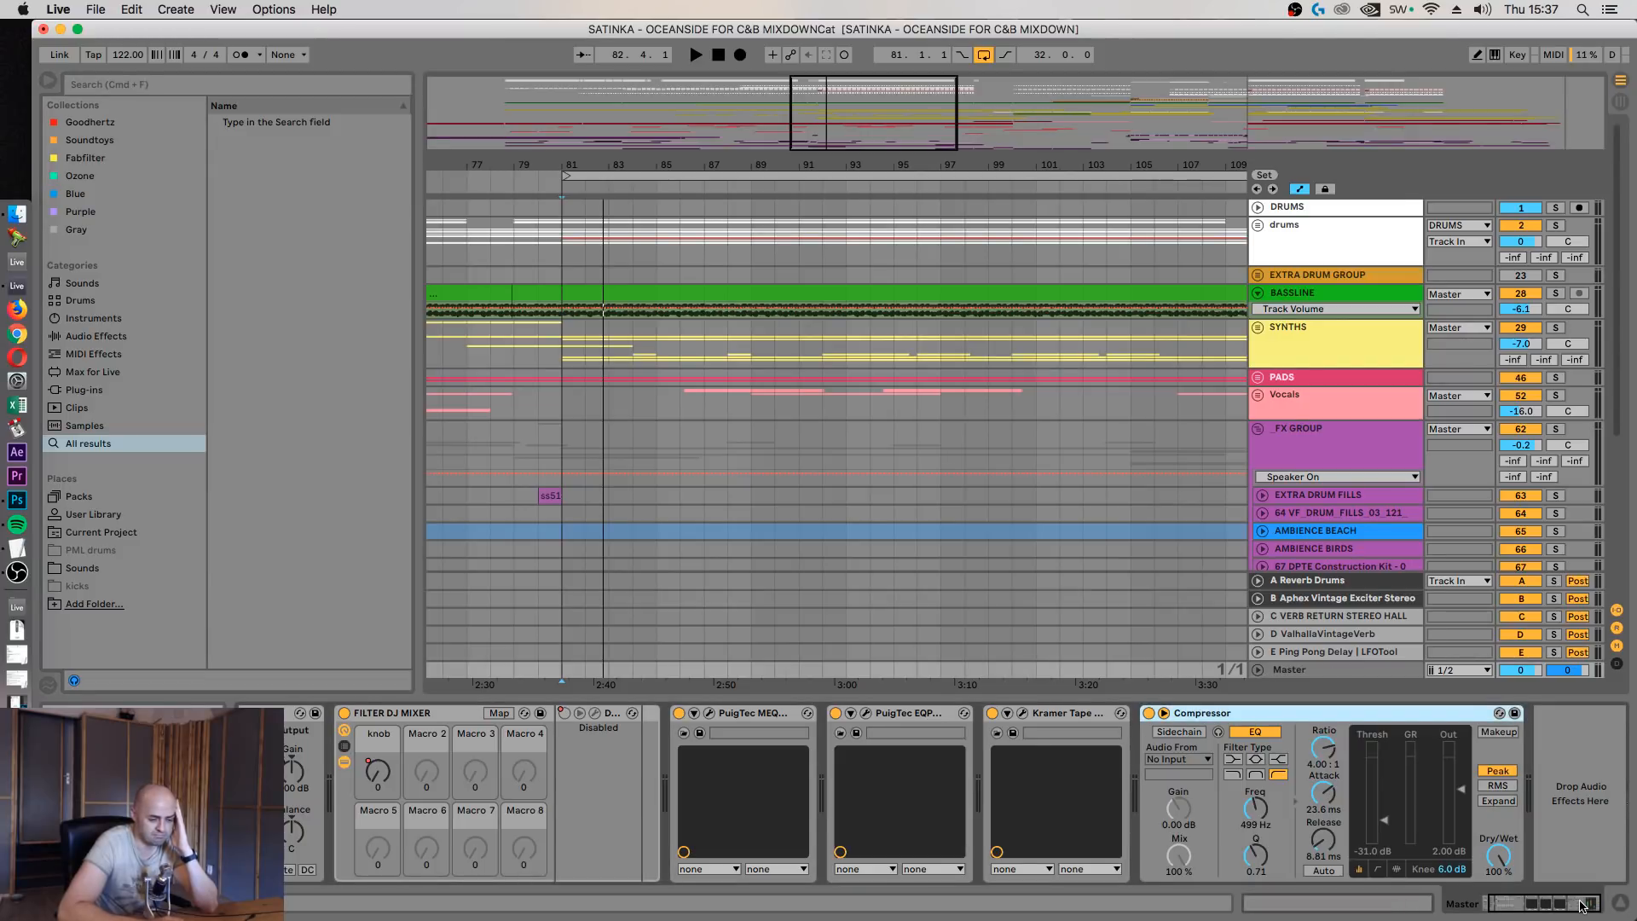
{"action": "left_click", "coordinate": [199, 87]}
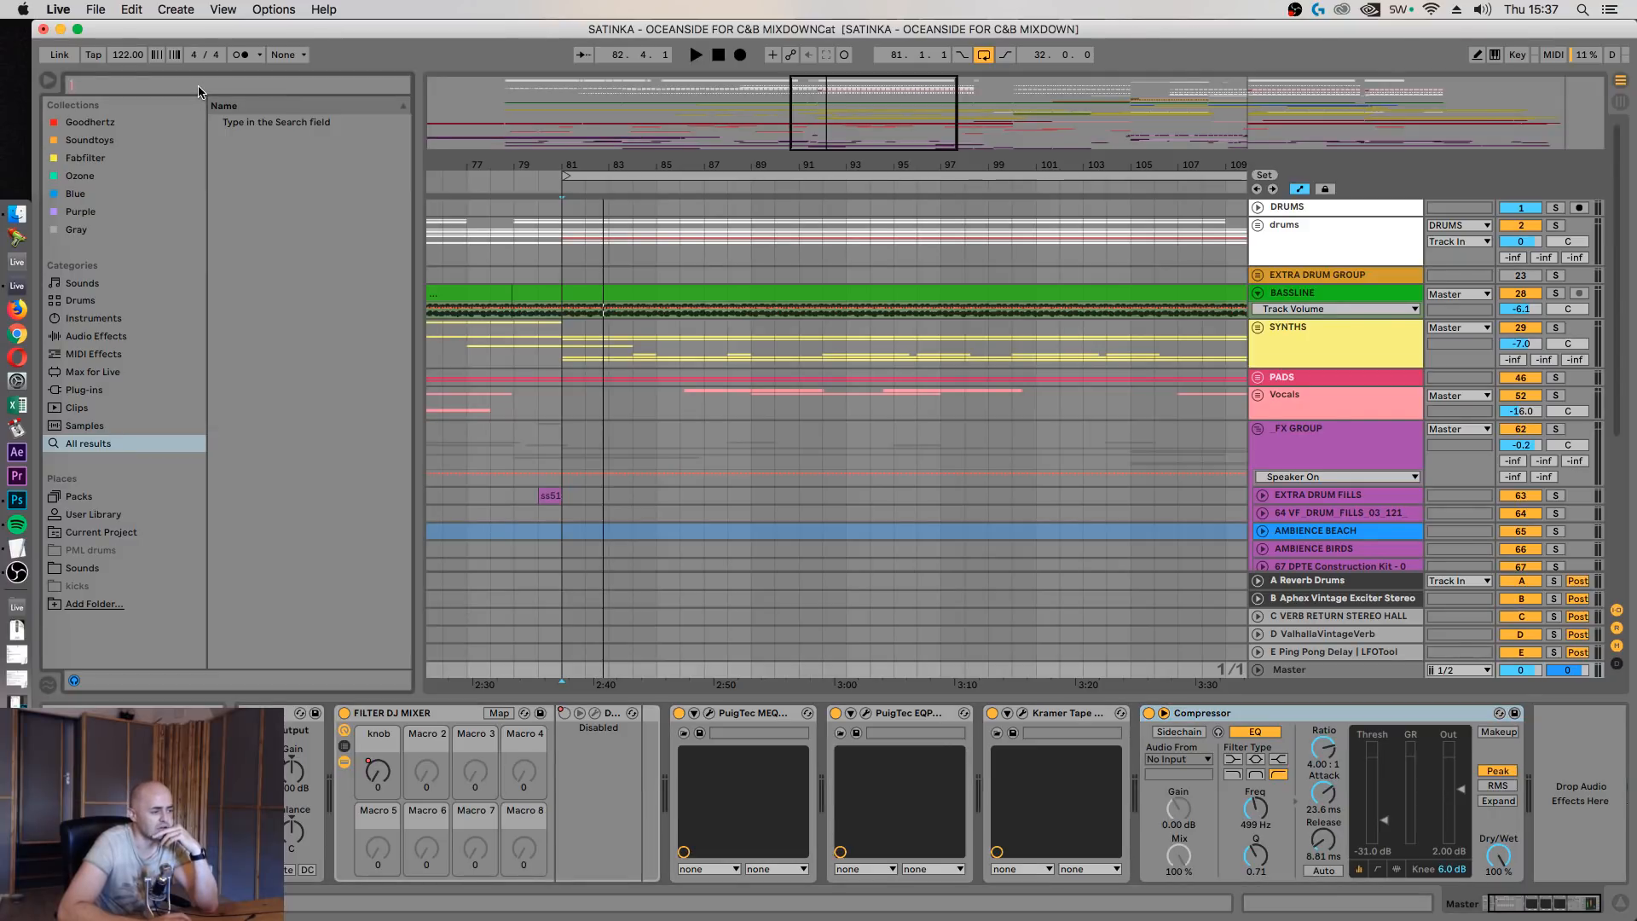
{"action": "type", "text": "ozone 8 ima"}
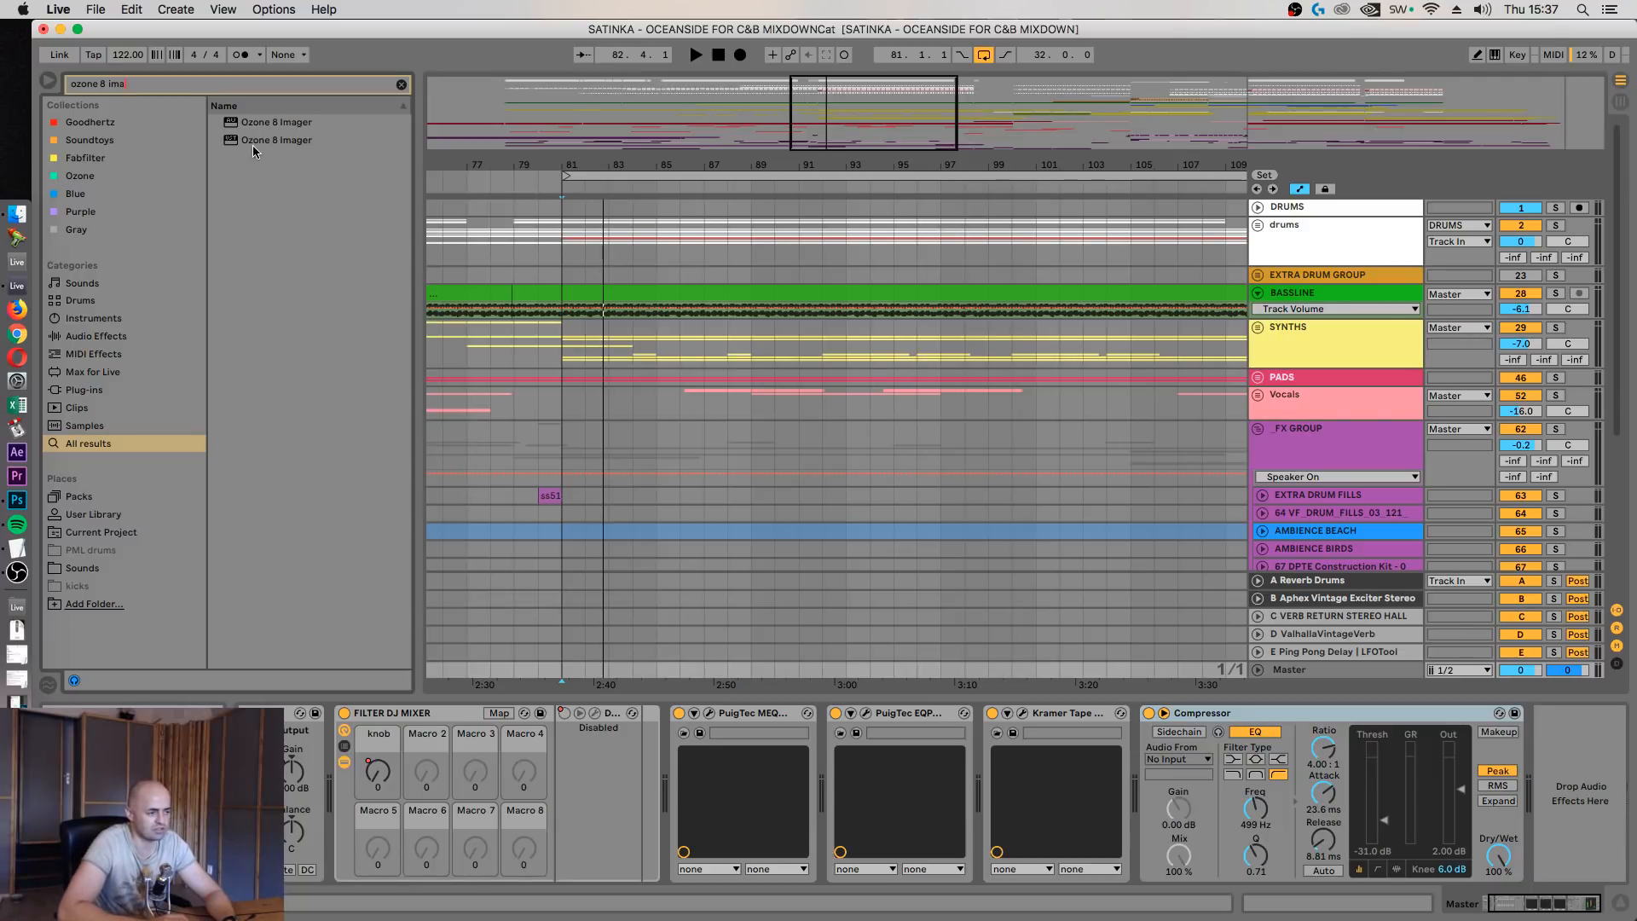
{"action": "left_click_drag", "start_coordinate": [252, 145], "coordinate": [1547, 799]}
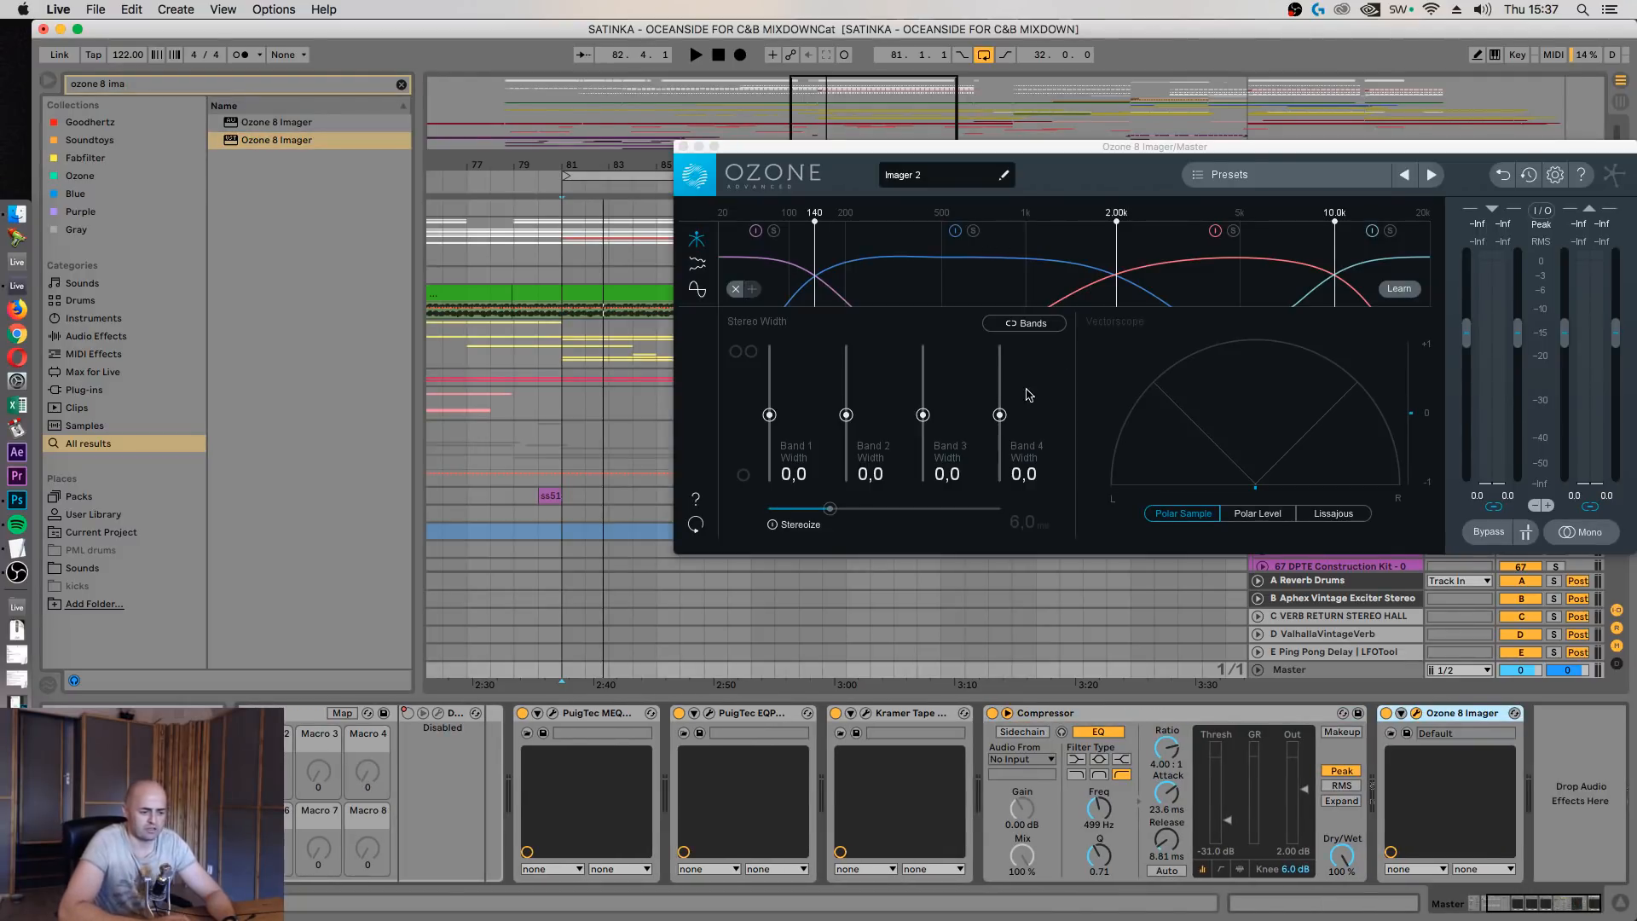
Learn Ozone 8 Imager's crossover points during playback and remove the 926 Hz crossover to leave three bands
{"action": "key", "text": "space"}
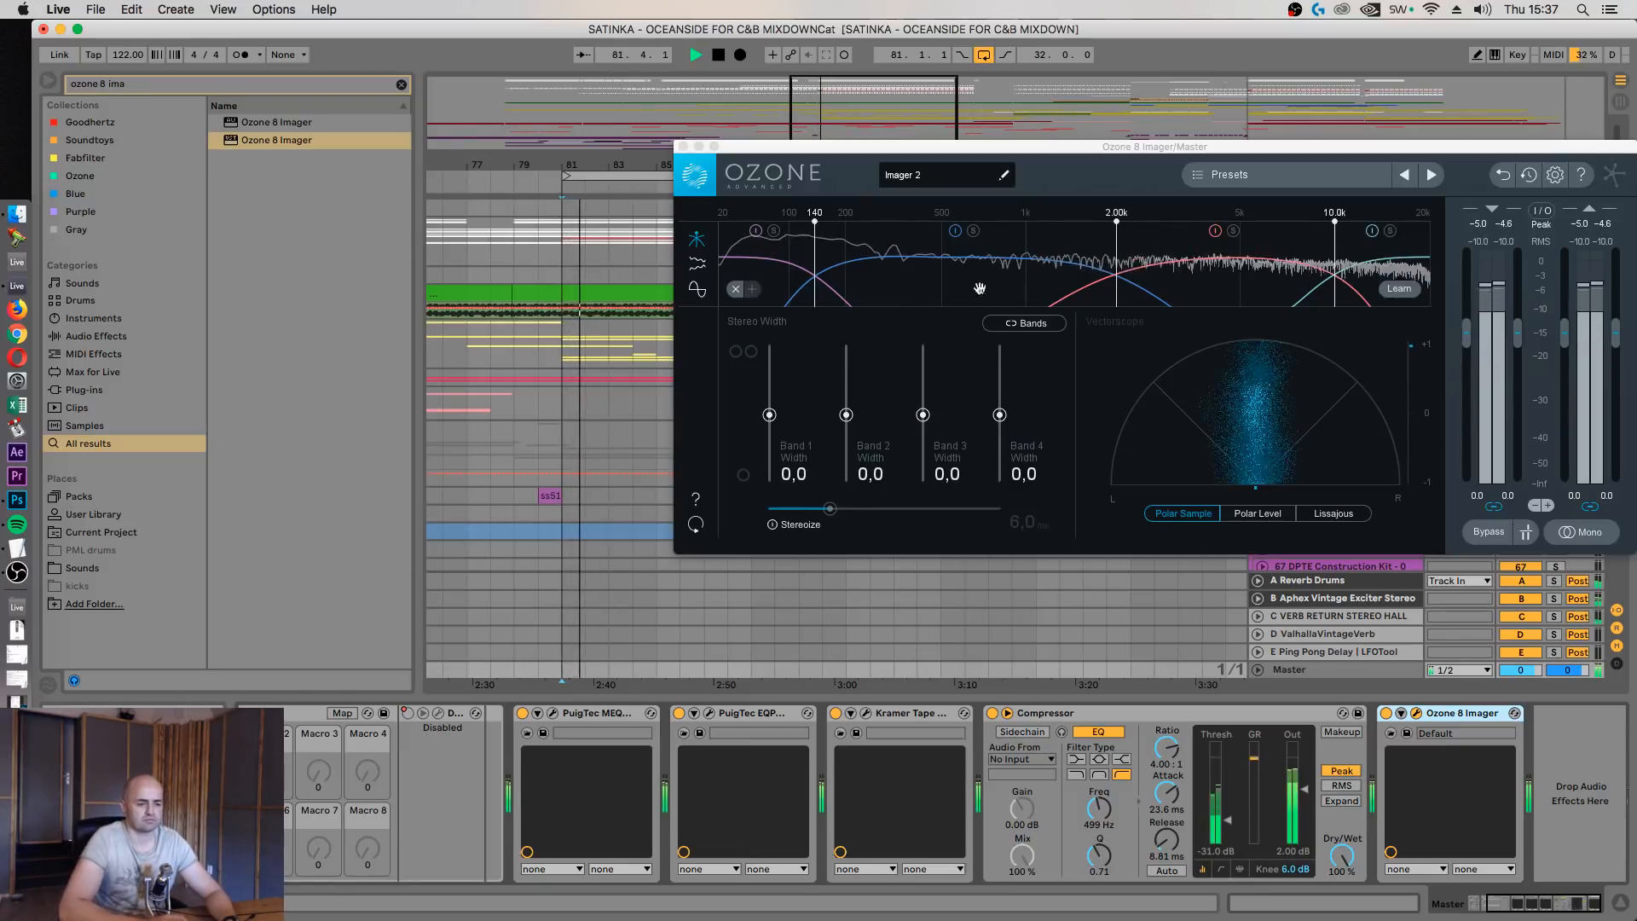
{"action": "left_click", "coordinate": [1399, 288]}
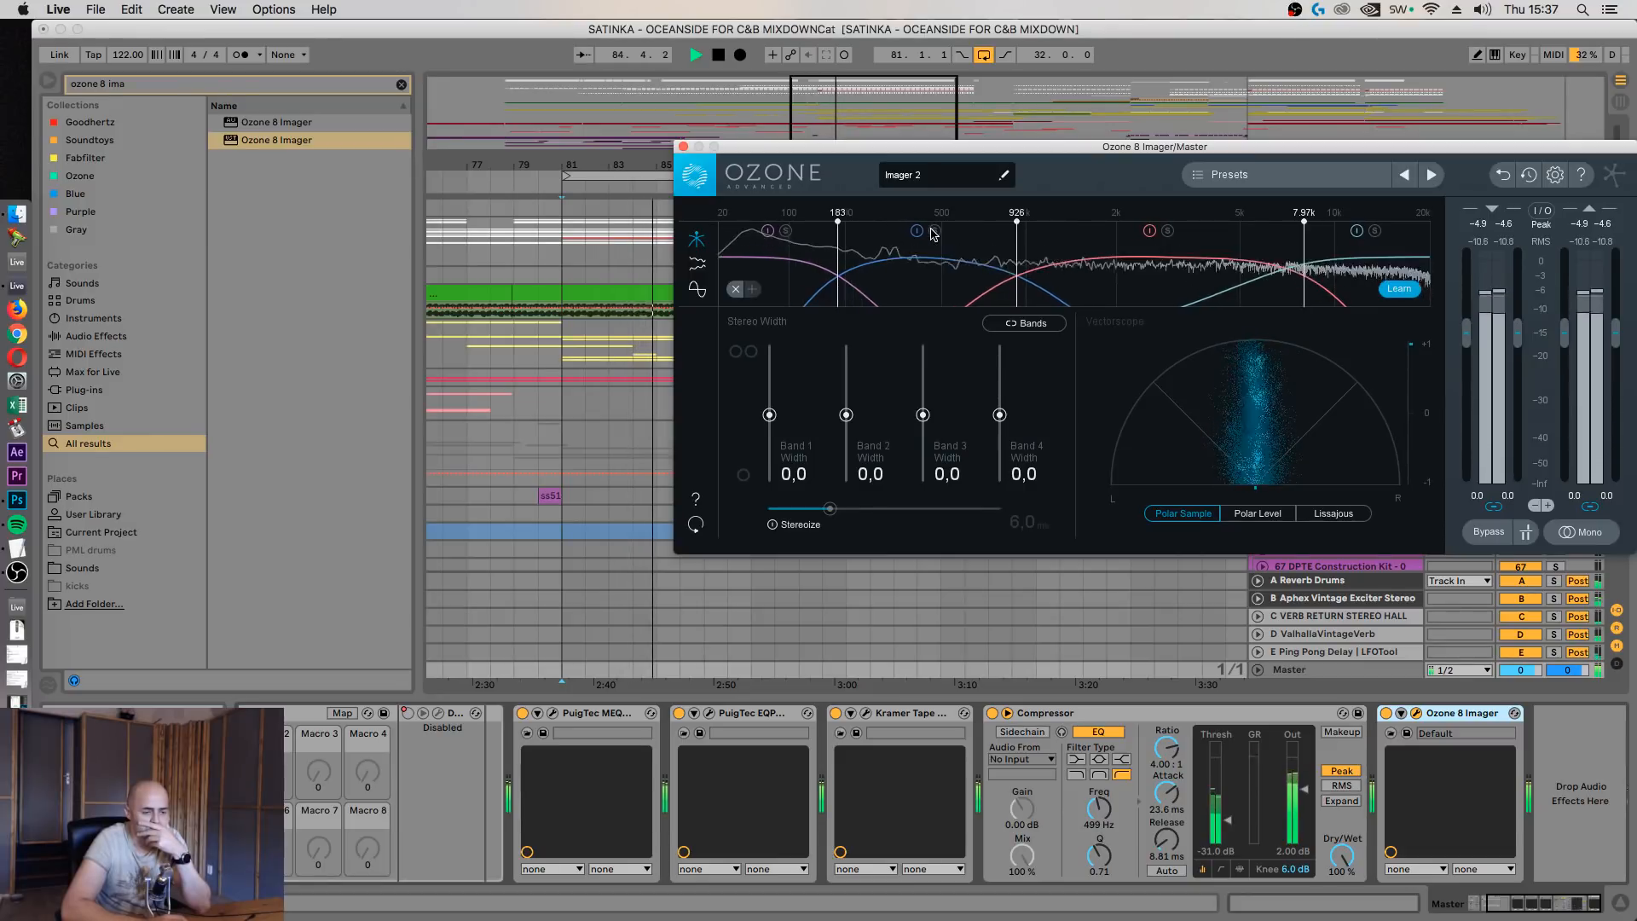
{"action": "right_click", "coordinate": [943, 260]}
{"action": "left_click", "coordinate": [987, 273]}
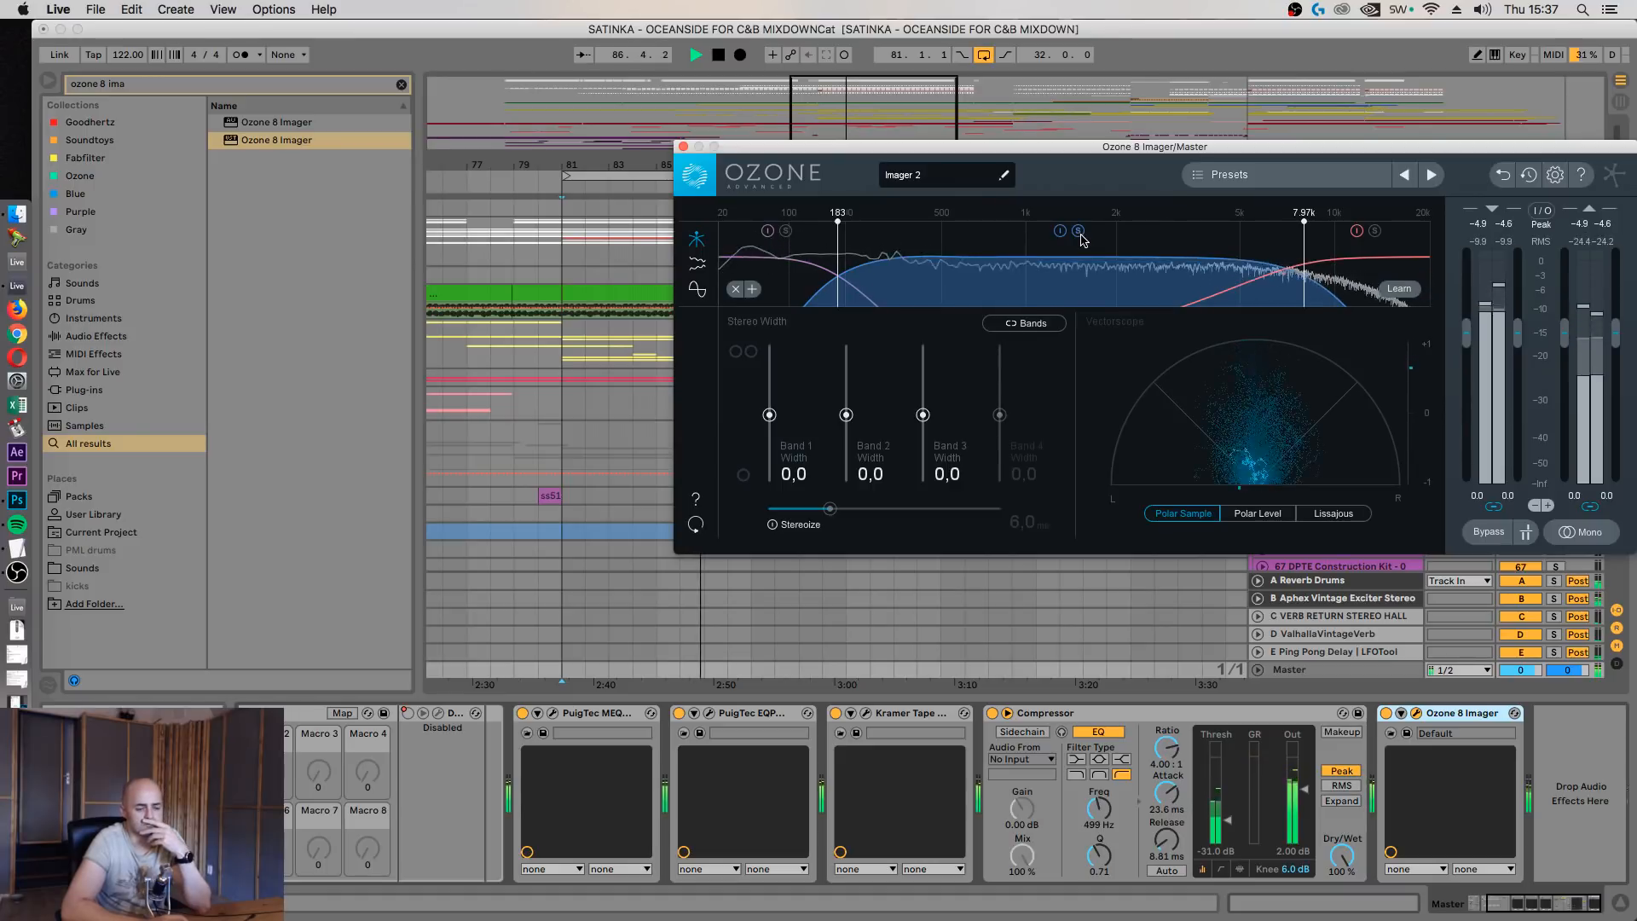
Enable Stereoize in Ozone 8 Imager, set Band 2 width to 20.3 and the Stereoize delay to 7.7 ms, and stop playback
{"action": "left_click", "coordinate": [775, 526]}
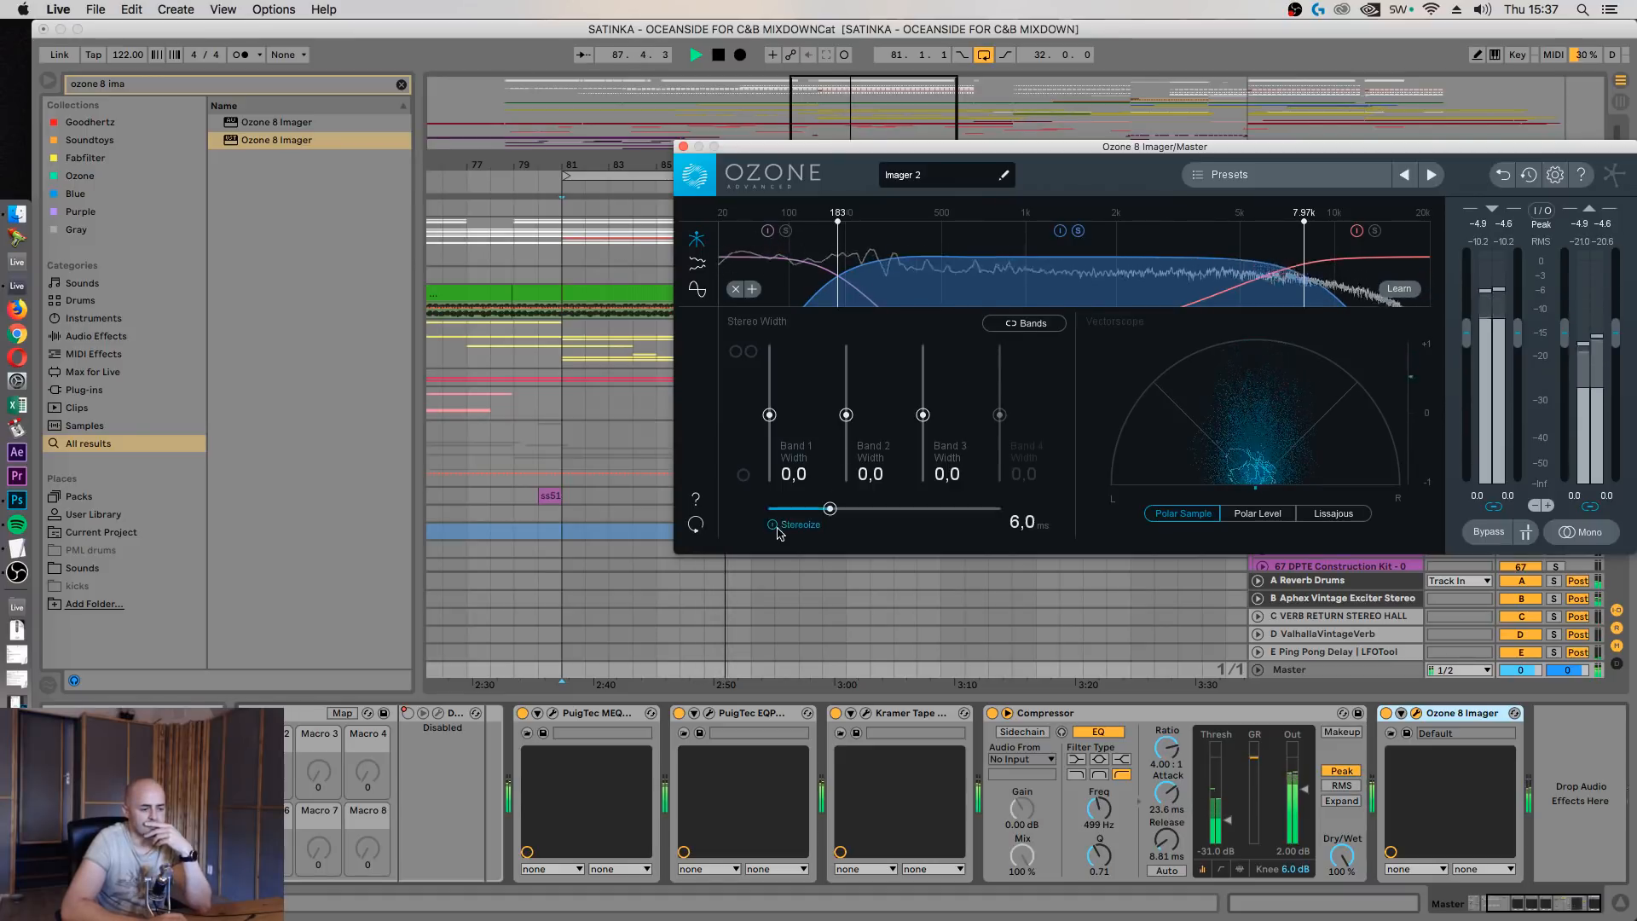
{"action": "left_click_drag", "start_coordinate": [850, 414], "coordinate": [850, 403]}
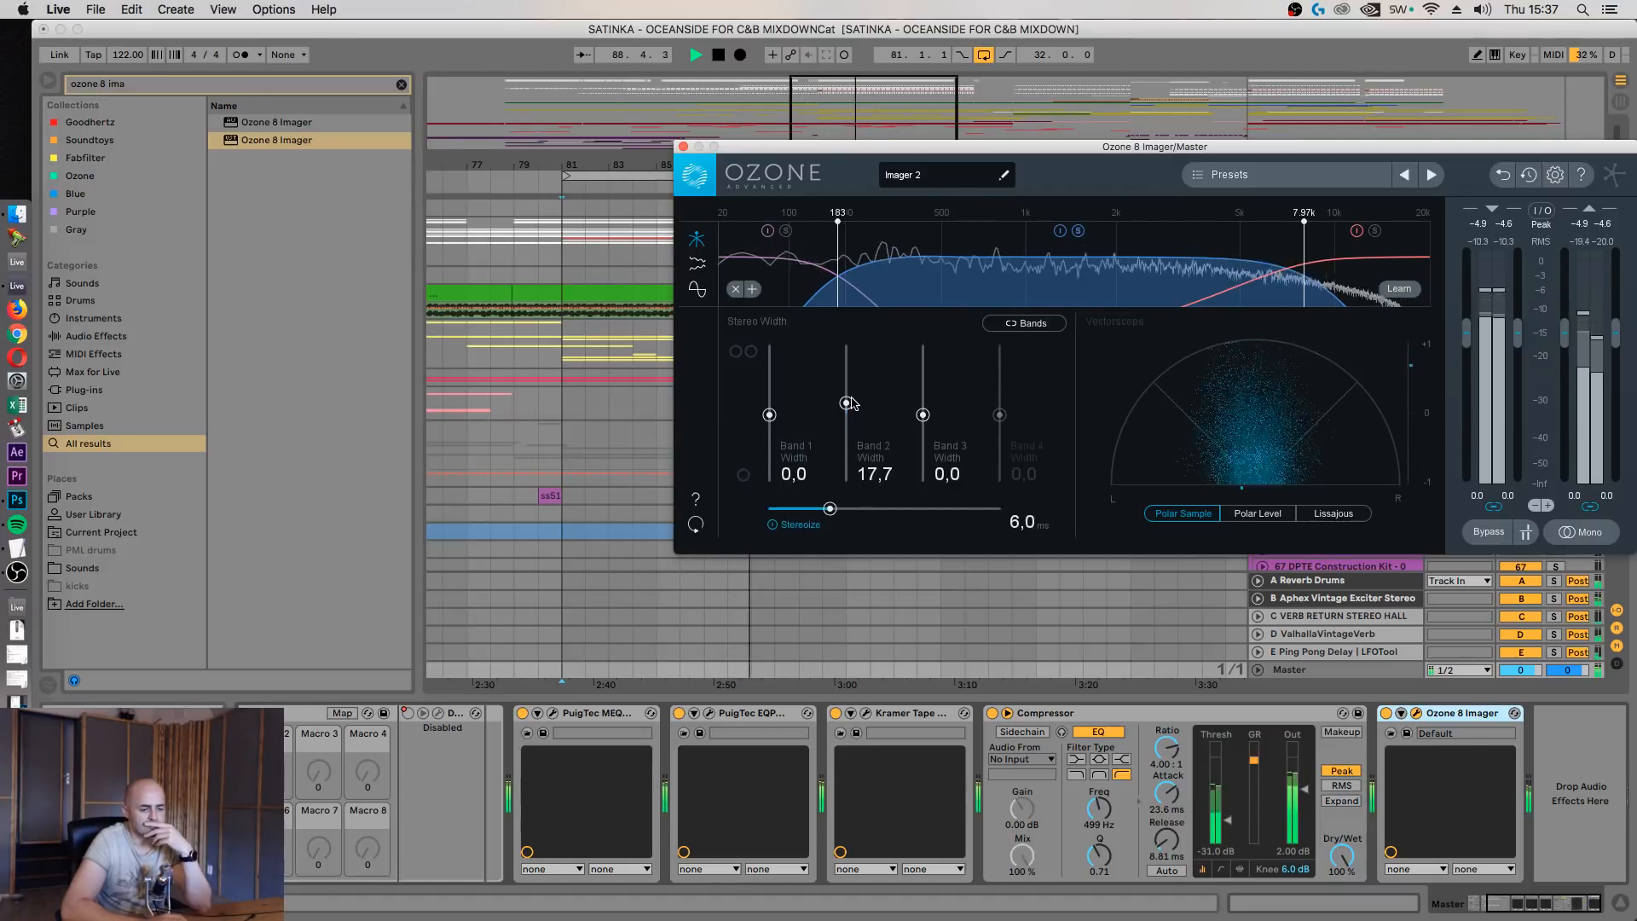
{"action": "mouse_move", "coordinate": [830, 515]}
{"action": "left_mouse_down"}
{"action": "mouse_move", "coordinate": [868, 522]}
{"action": "mouse_move", "coordinate": [855, 523]}
{"action": "left_mouse_up"}
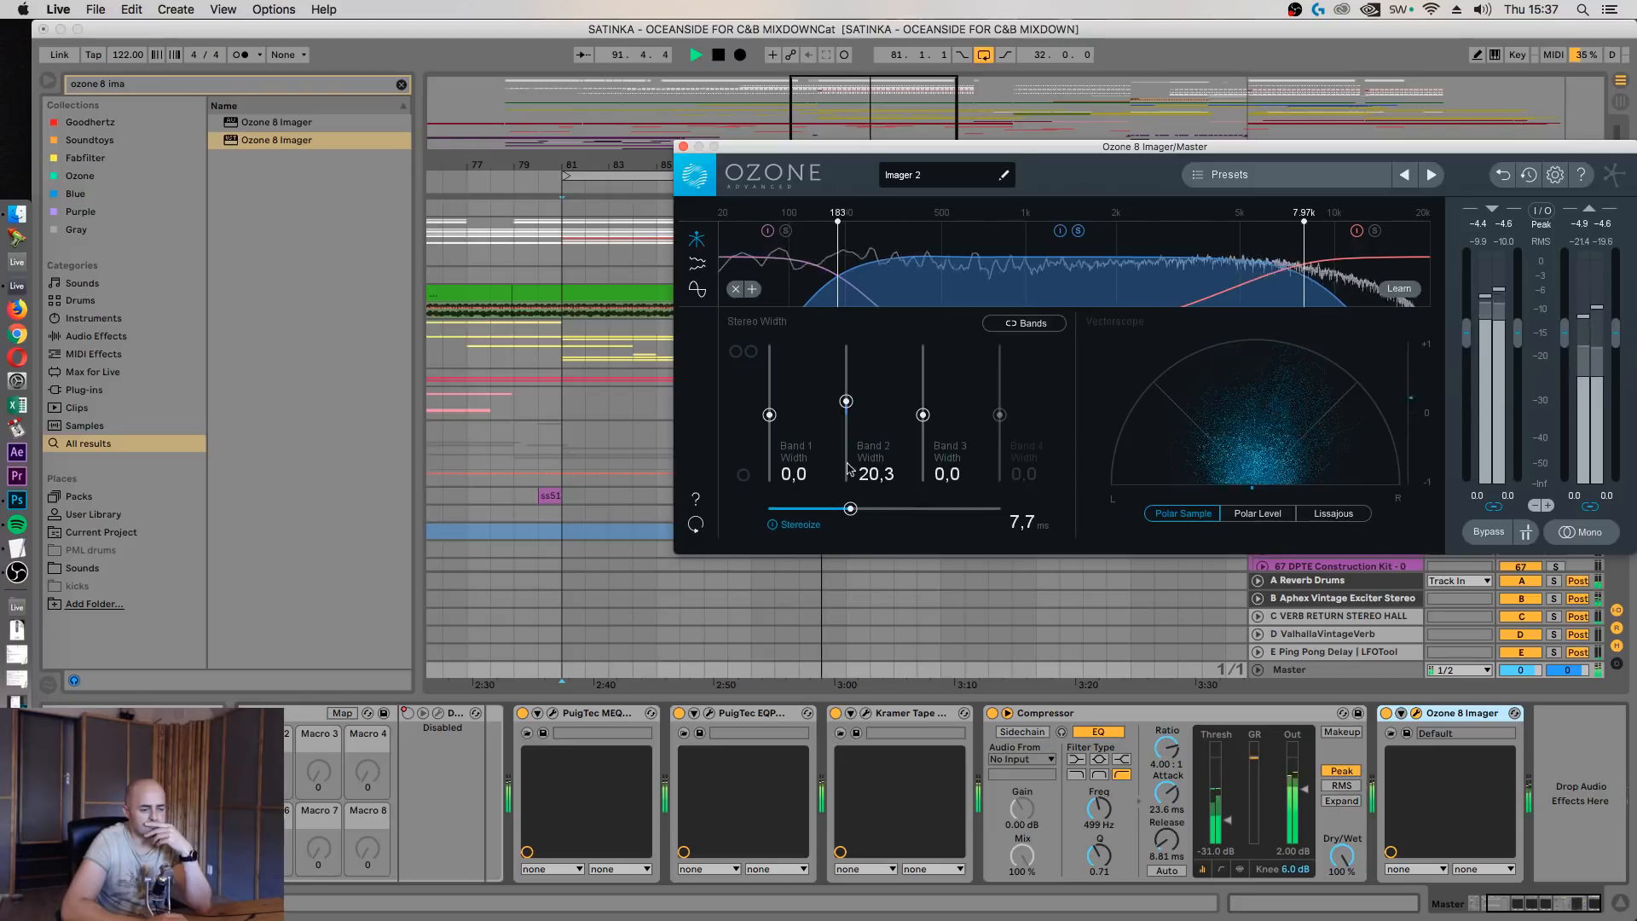
{"action": "key", "text": "space"}
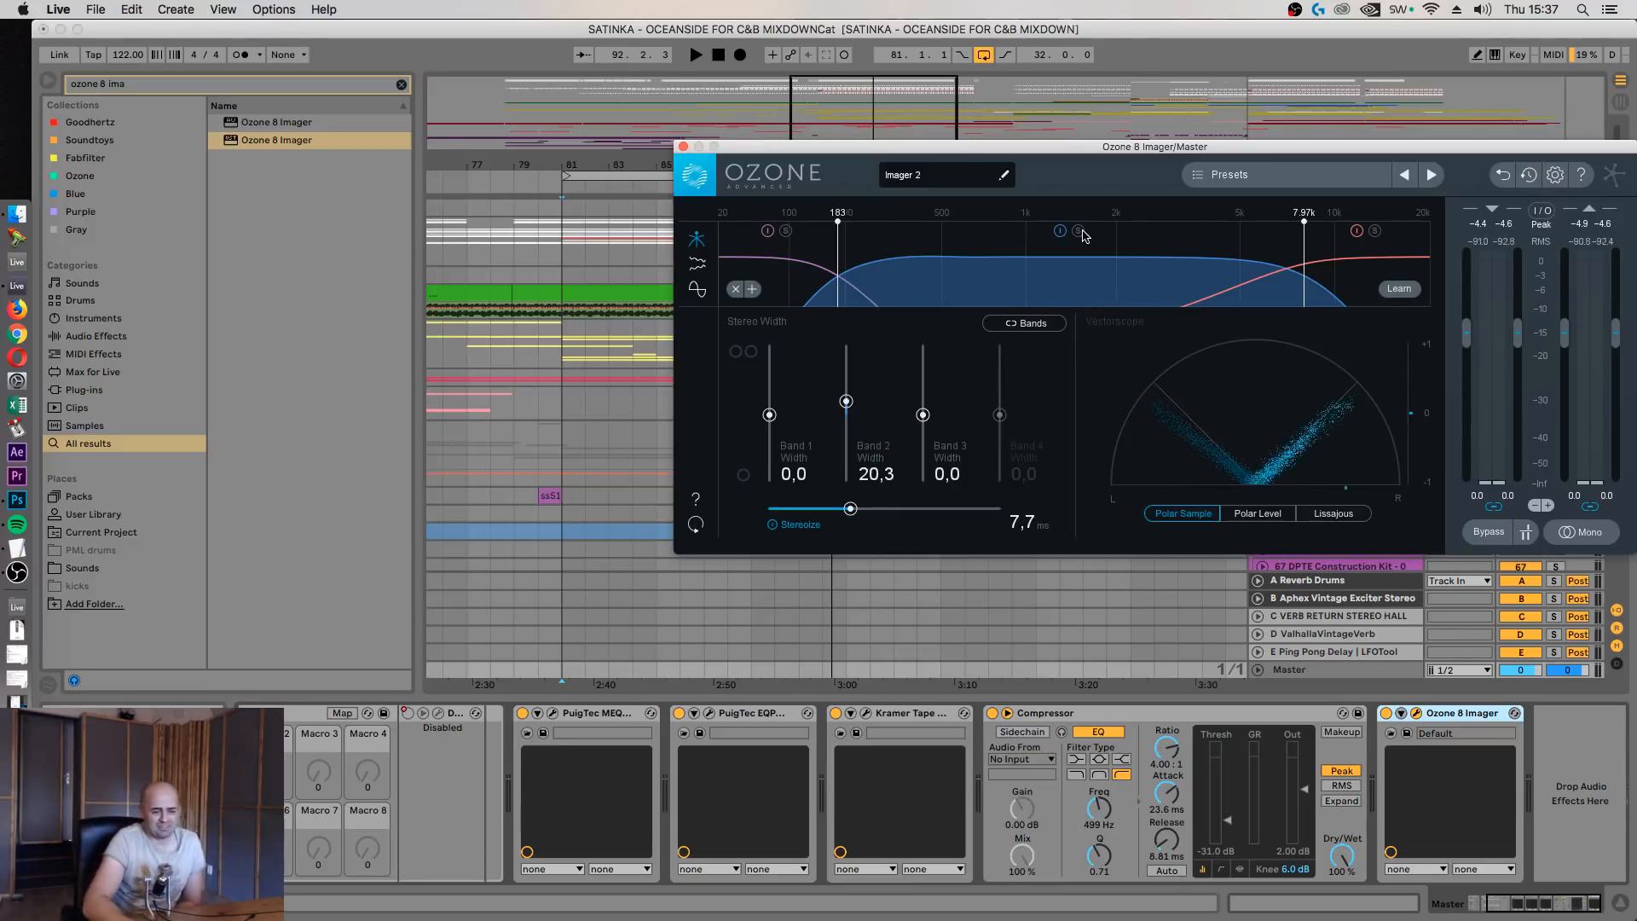
Restart playback and map key 2 to Ozone 8 Imager's on/off switch as well
{"action": "key", "text": "space"}
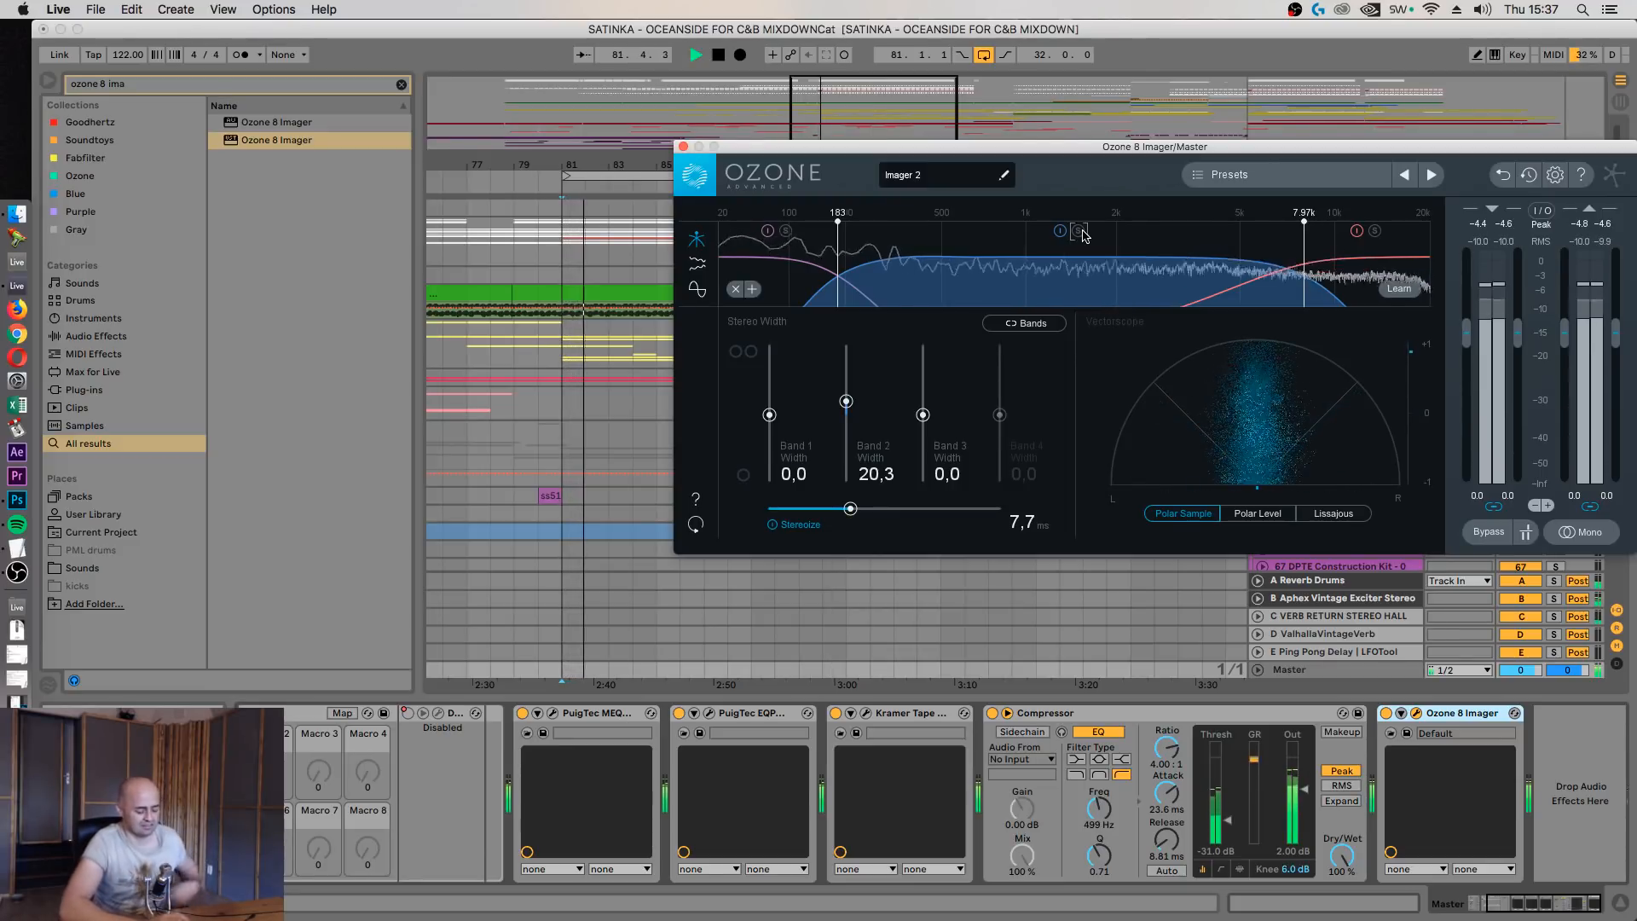
{"action": "key", "text": "super+k"}
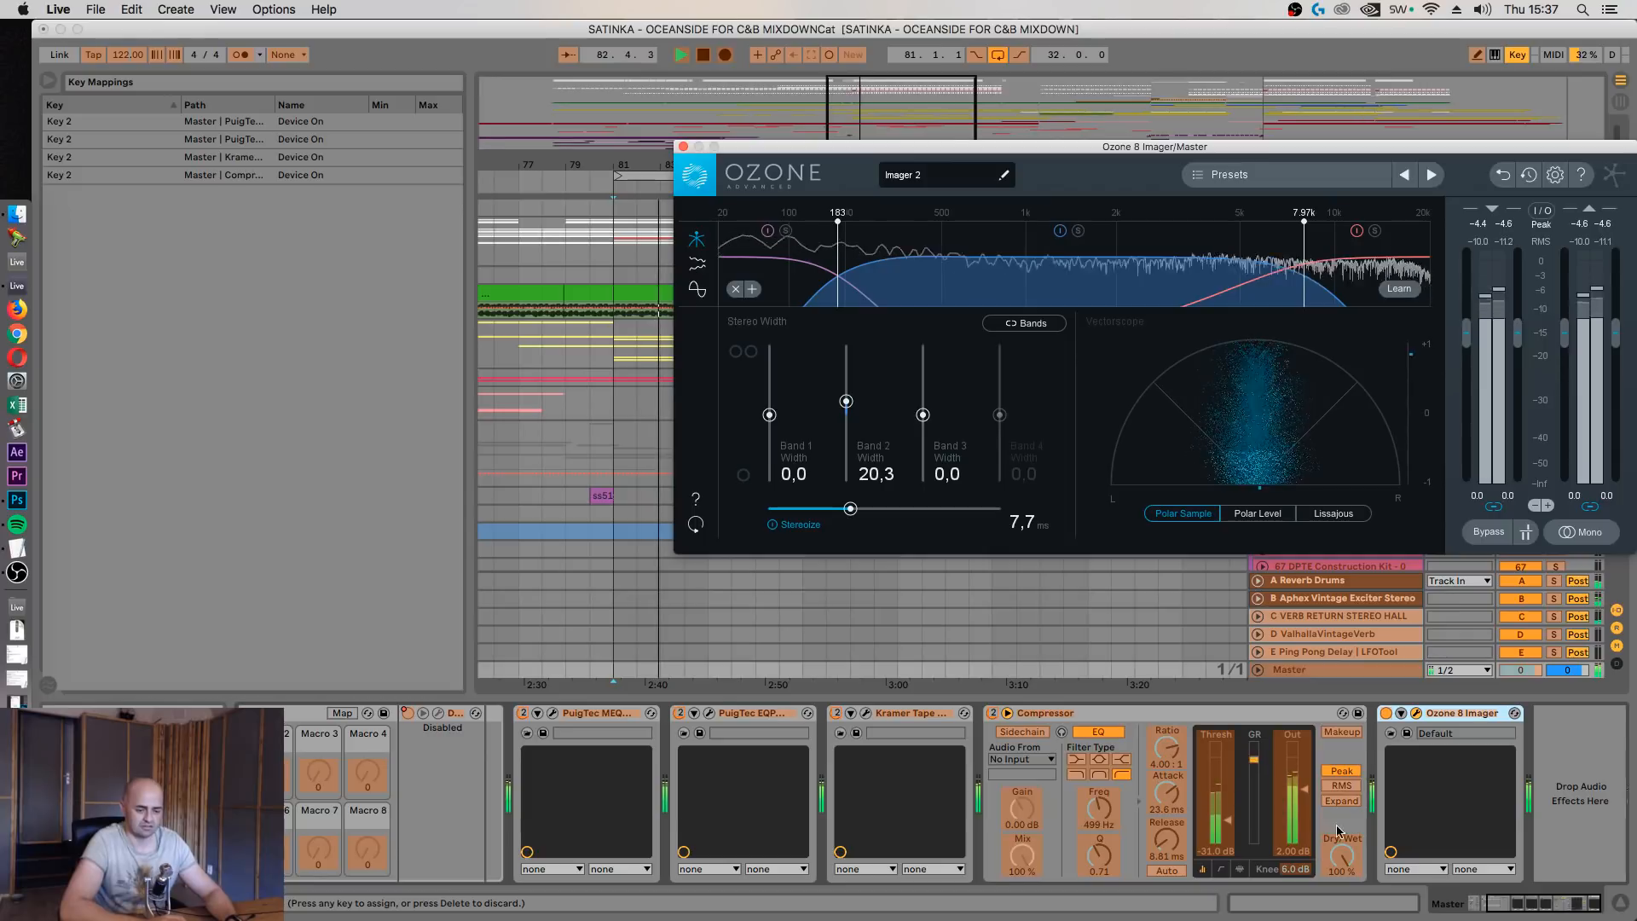
{"action": "left_click", "coordinate": [1386, 713]}
{"action": "key", "text": "2"}
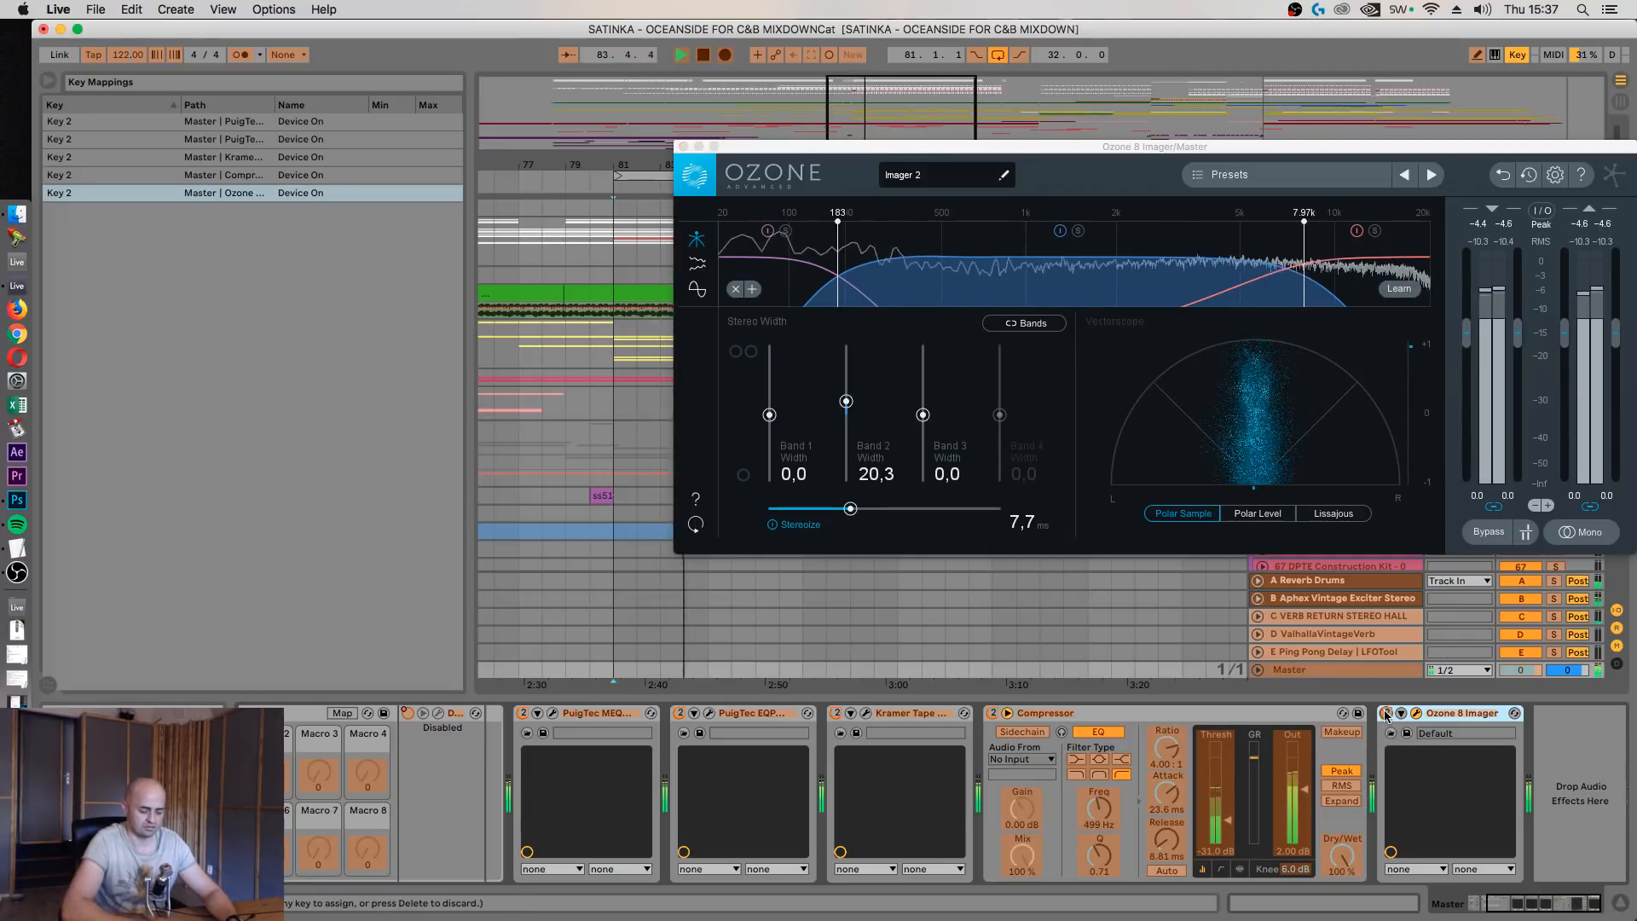
{"action": "key", "text": "super+k"}
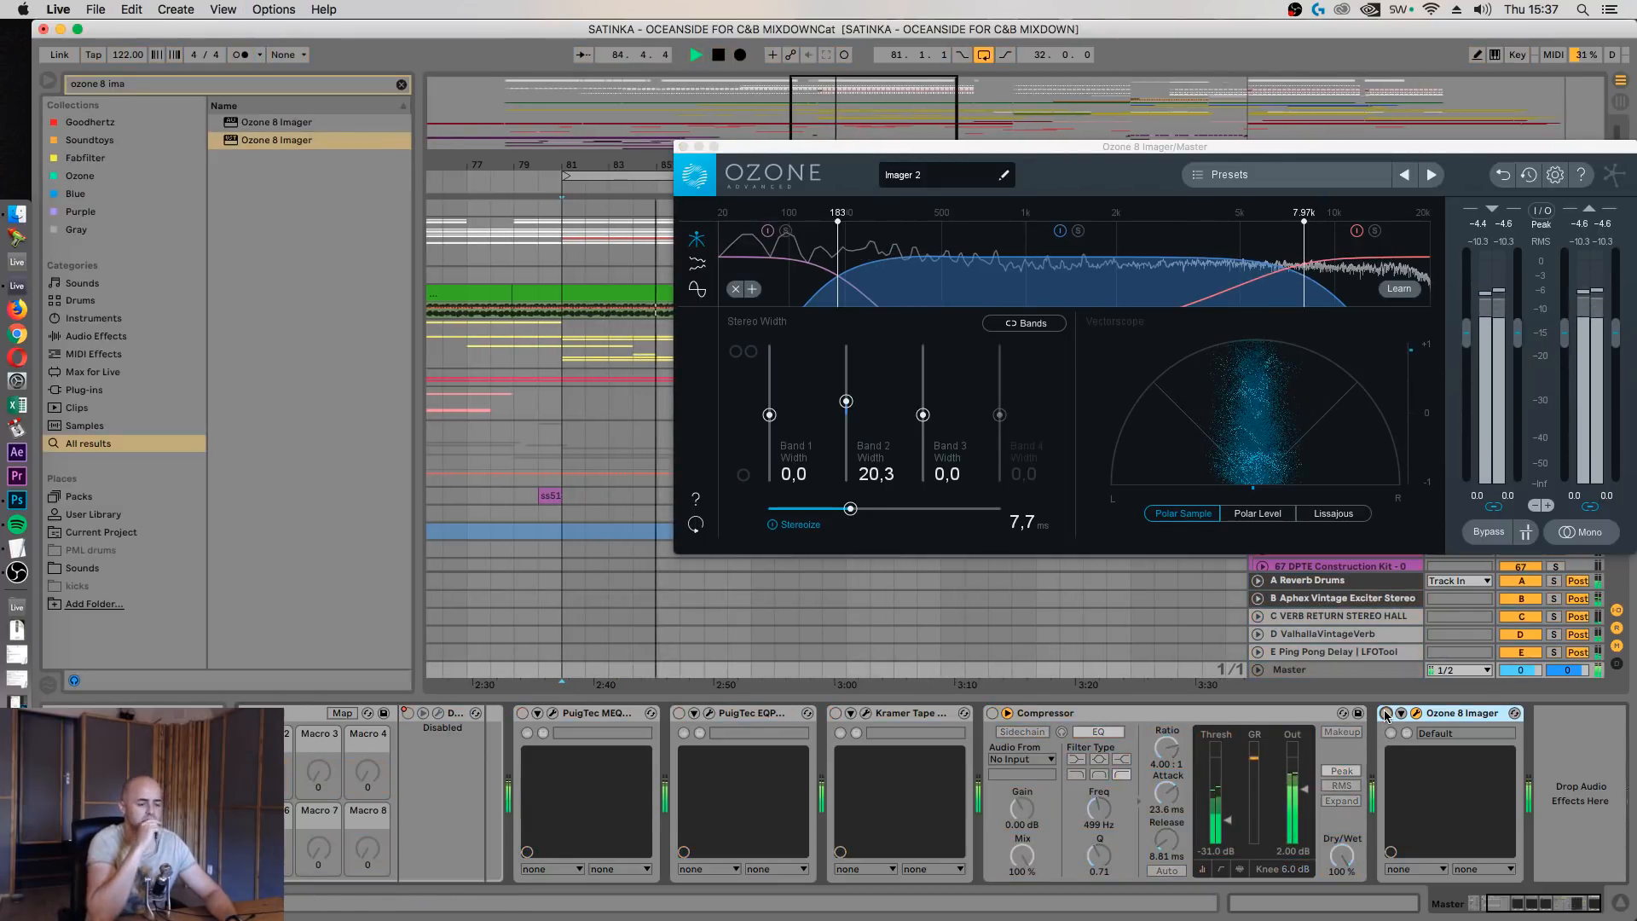
Compare the bypassed and active Master effects, including Ozone 8 Imager, during playback and stop the song
{"action": "key", "text": "2"}
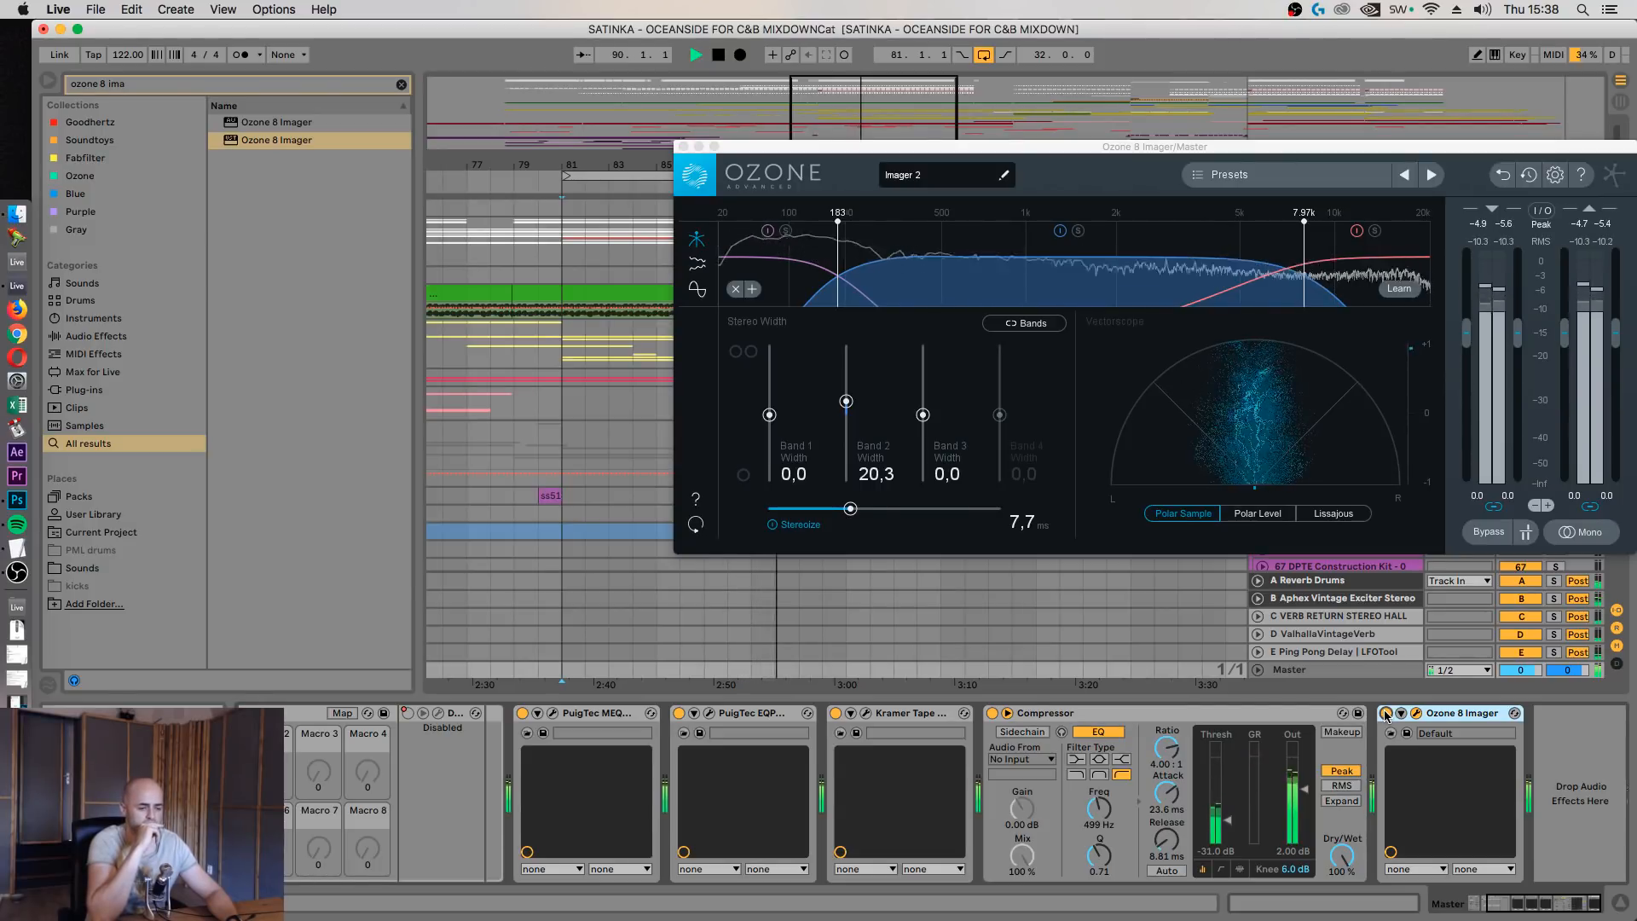
{"action": "left_click", "coordinate": [1386, 714]}
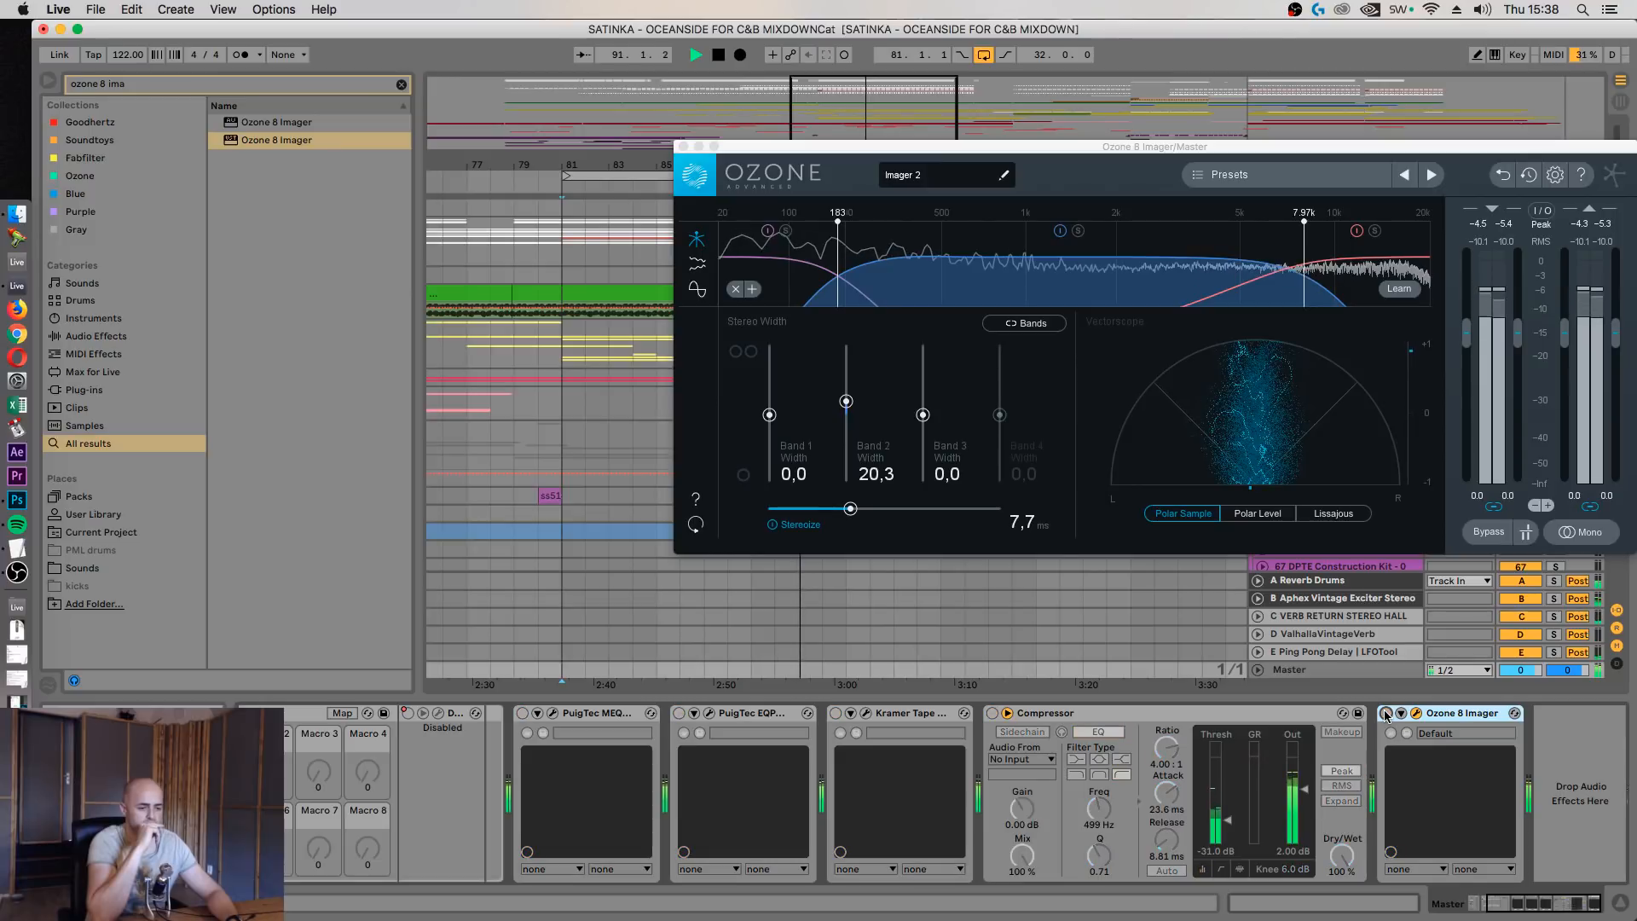
{"action": "left_click", "coordinate": [1386, 714]}
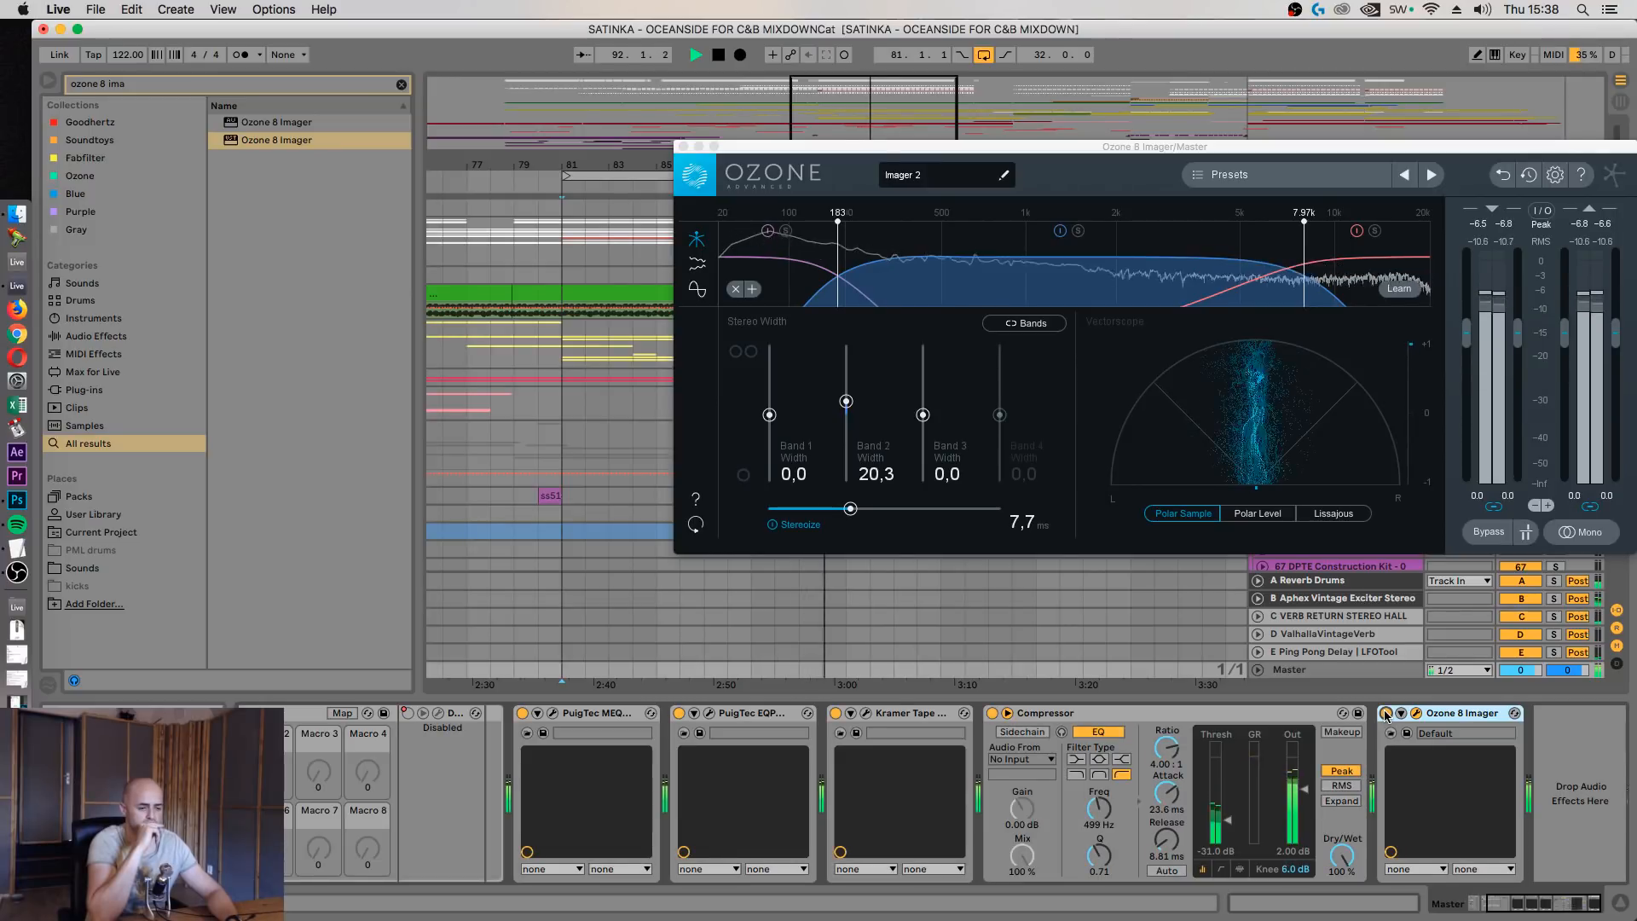
{"action": "key", "text": "space"}
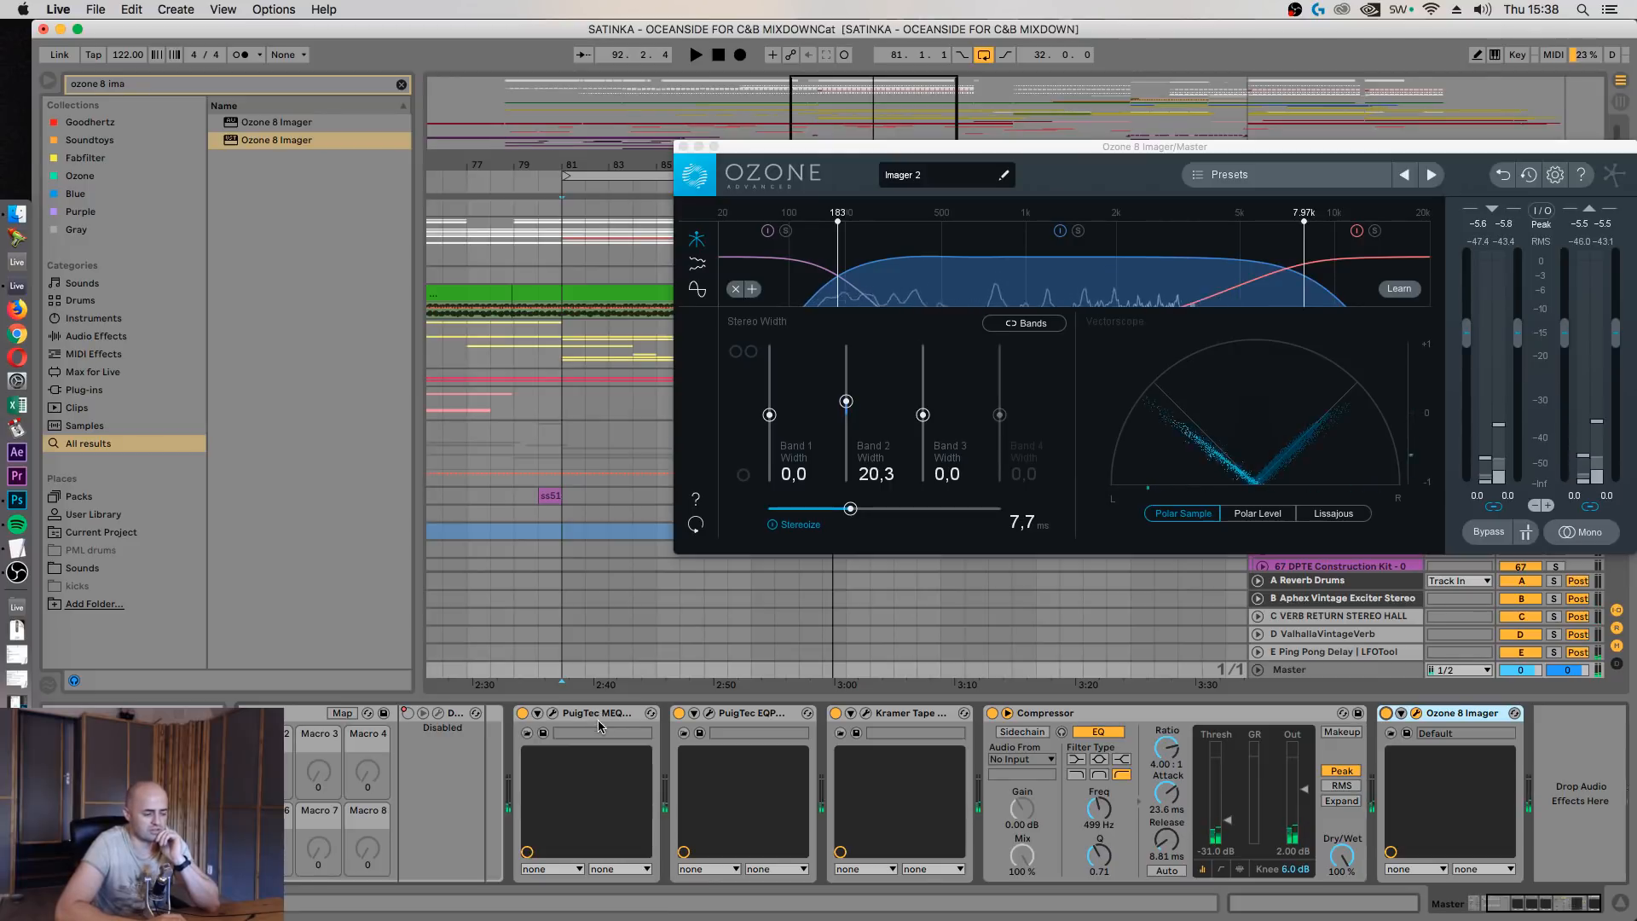
Close the Ozone 8 Imager window, search the browser for "hls" and add Kramer HLS Stereo at the end of the Master effects chain
{"action": "left_click", "coordinate": [684, 148]}
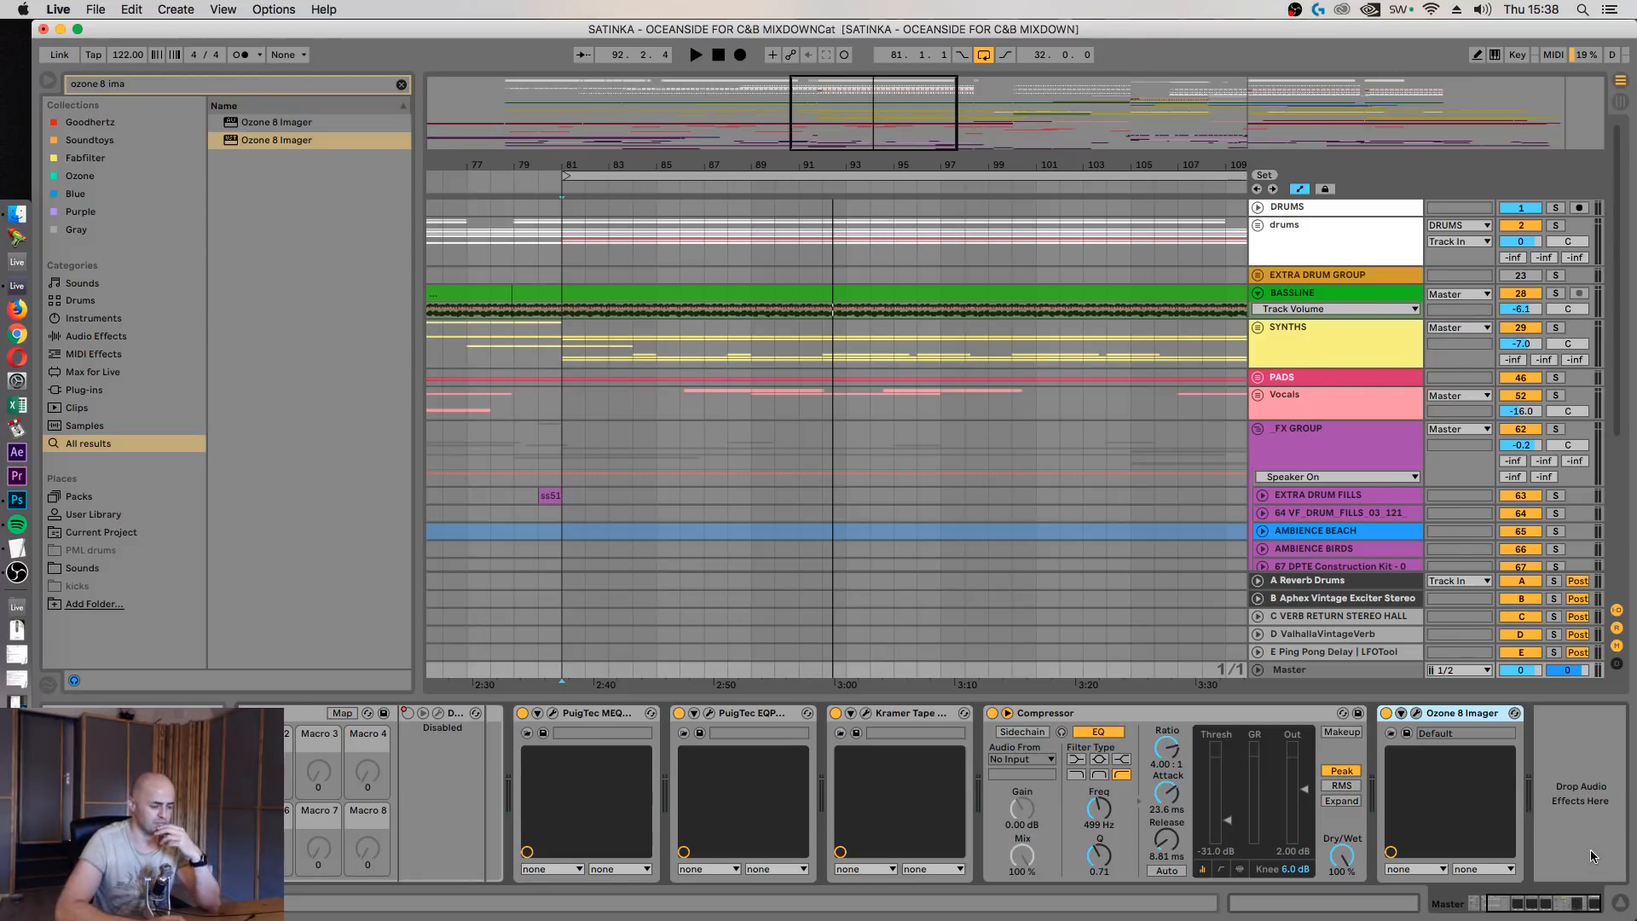
{"action": "left_click", "coordinate": [248, 85]}
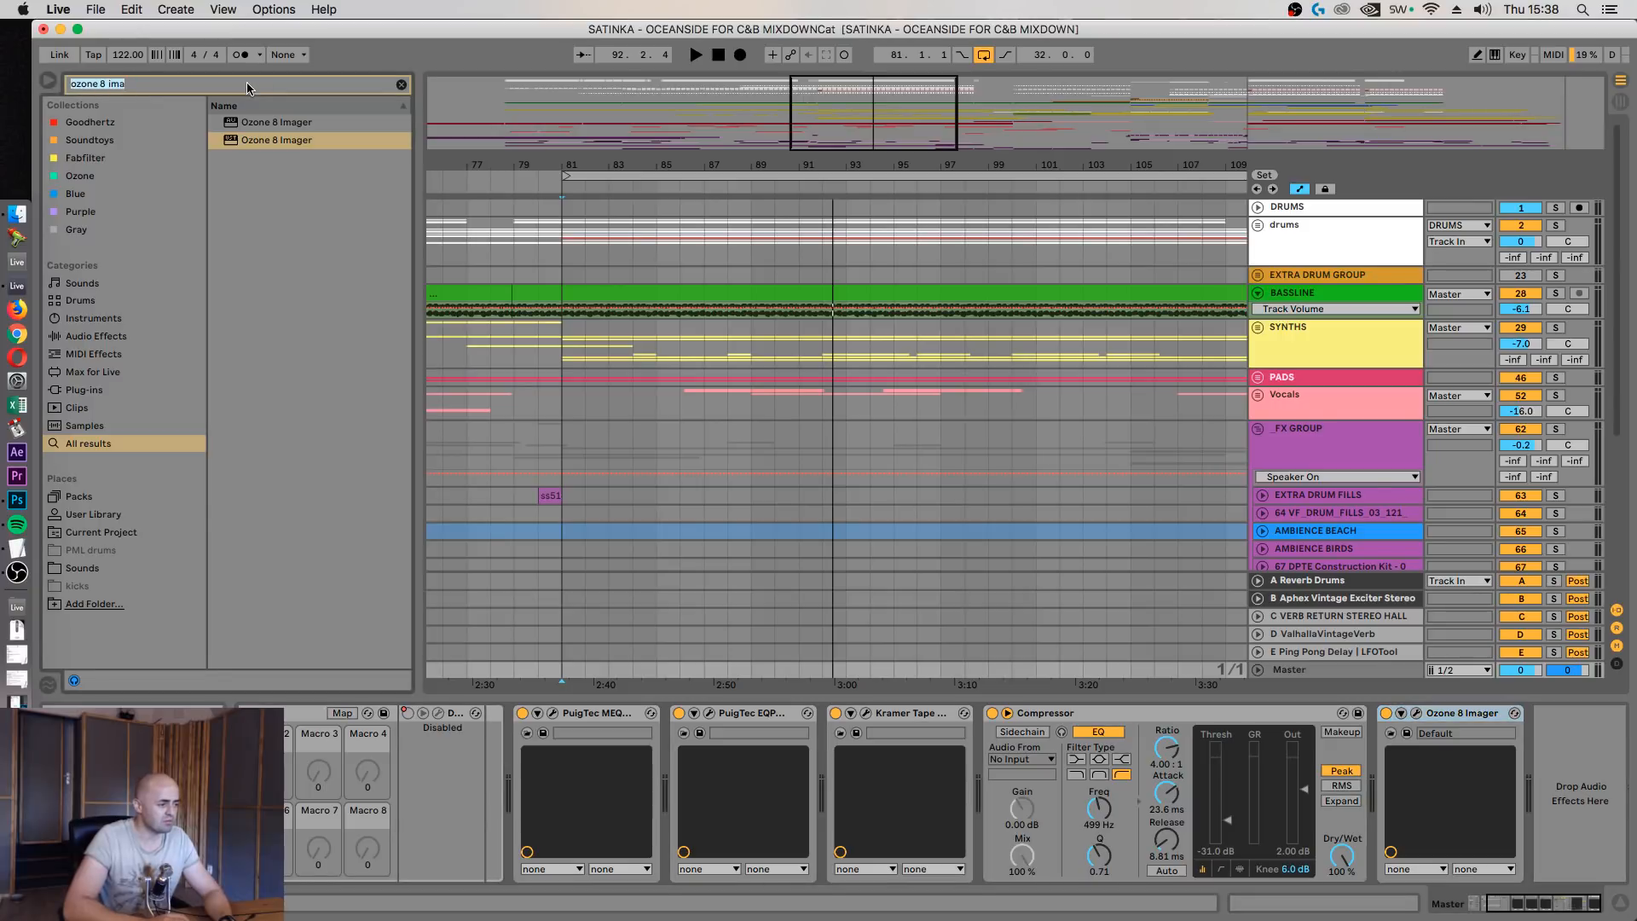
{"action": "key", "text": "BackSpace"}
{"action": "type", "text": "hls"}
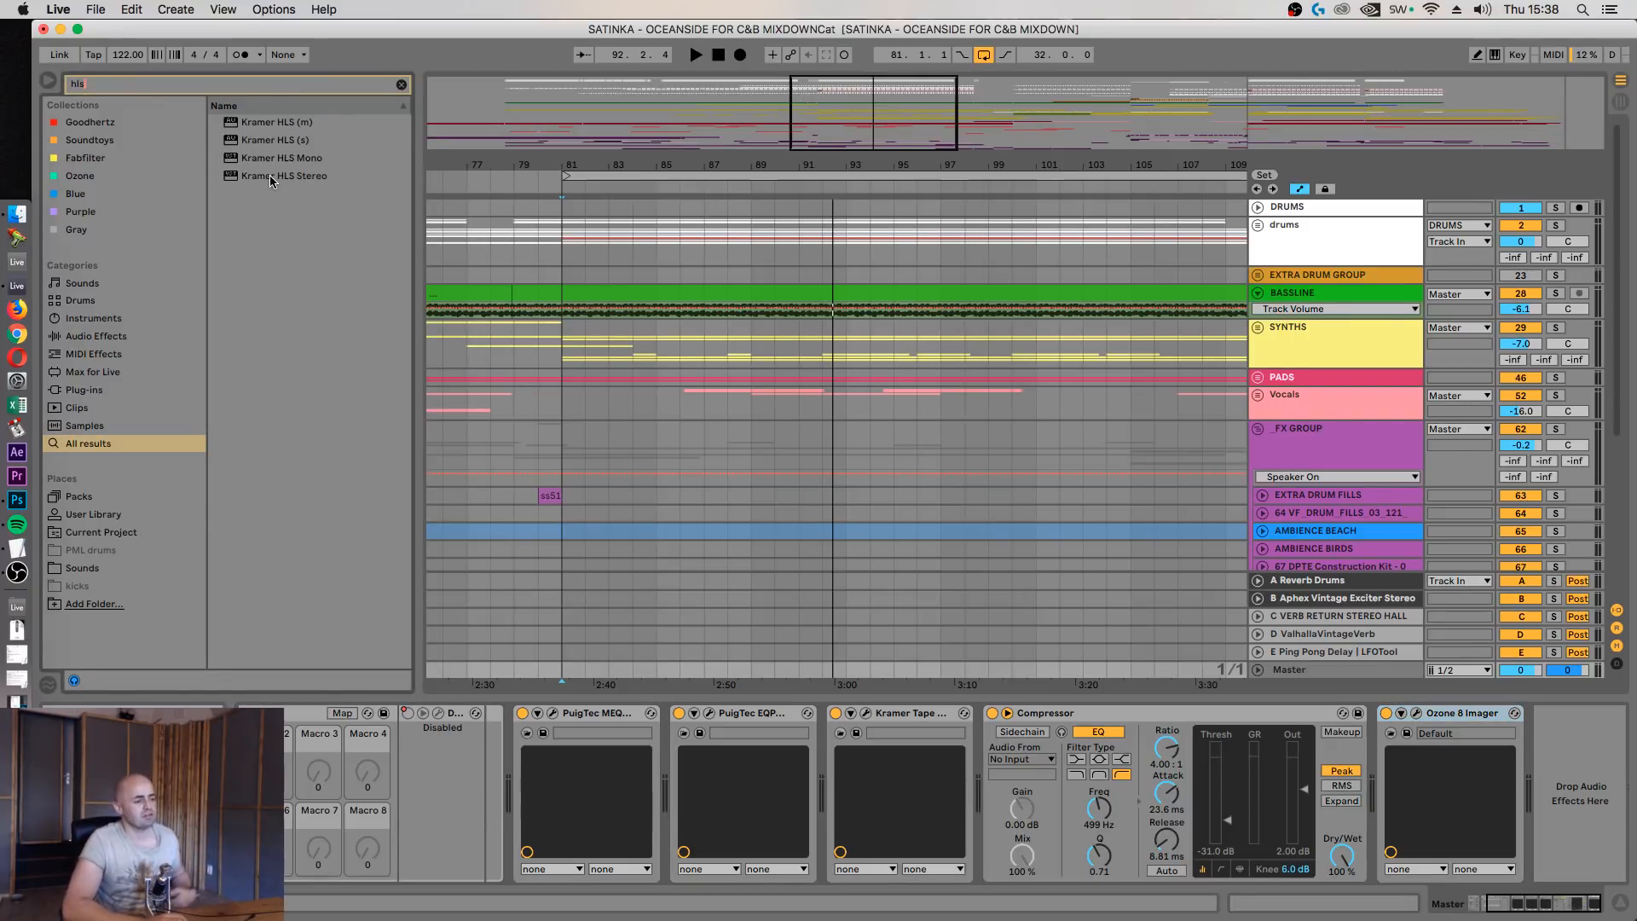
{"action": "left_click_drag", "start_coordinate": [270, 181], "coordinate": [1611, 779]}
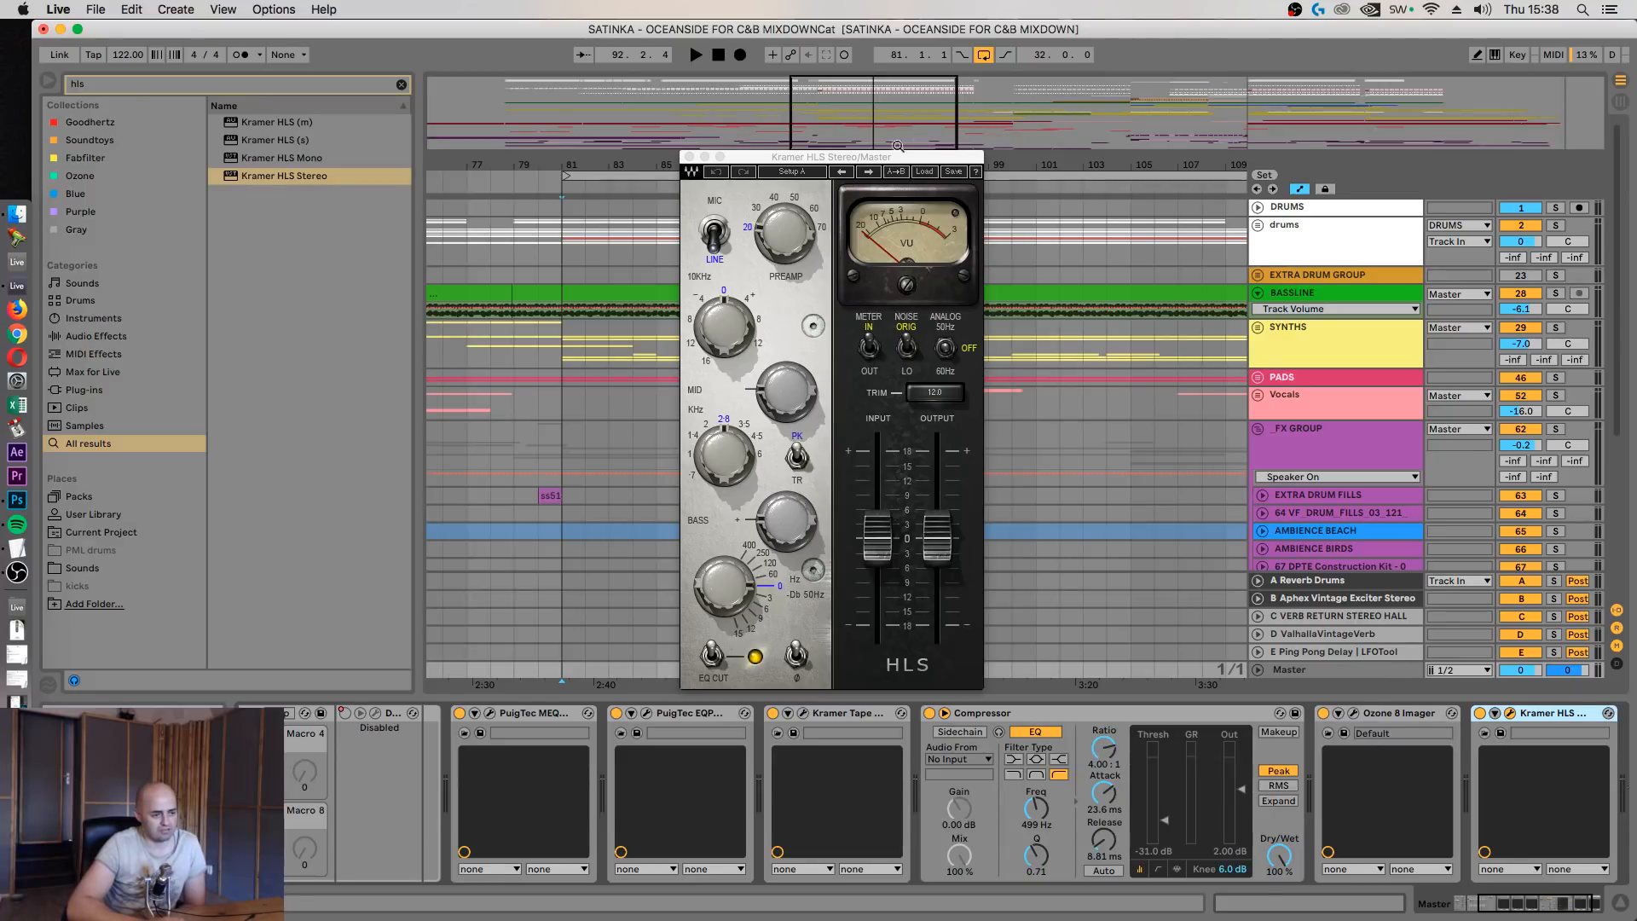
{"action": "left_click_drag", "start_coordinate": [844, 156], "coordinate": [892, 179]}
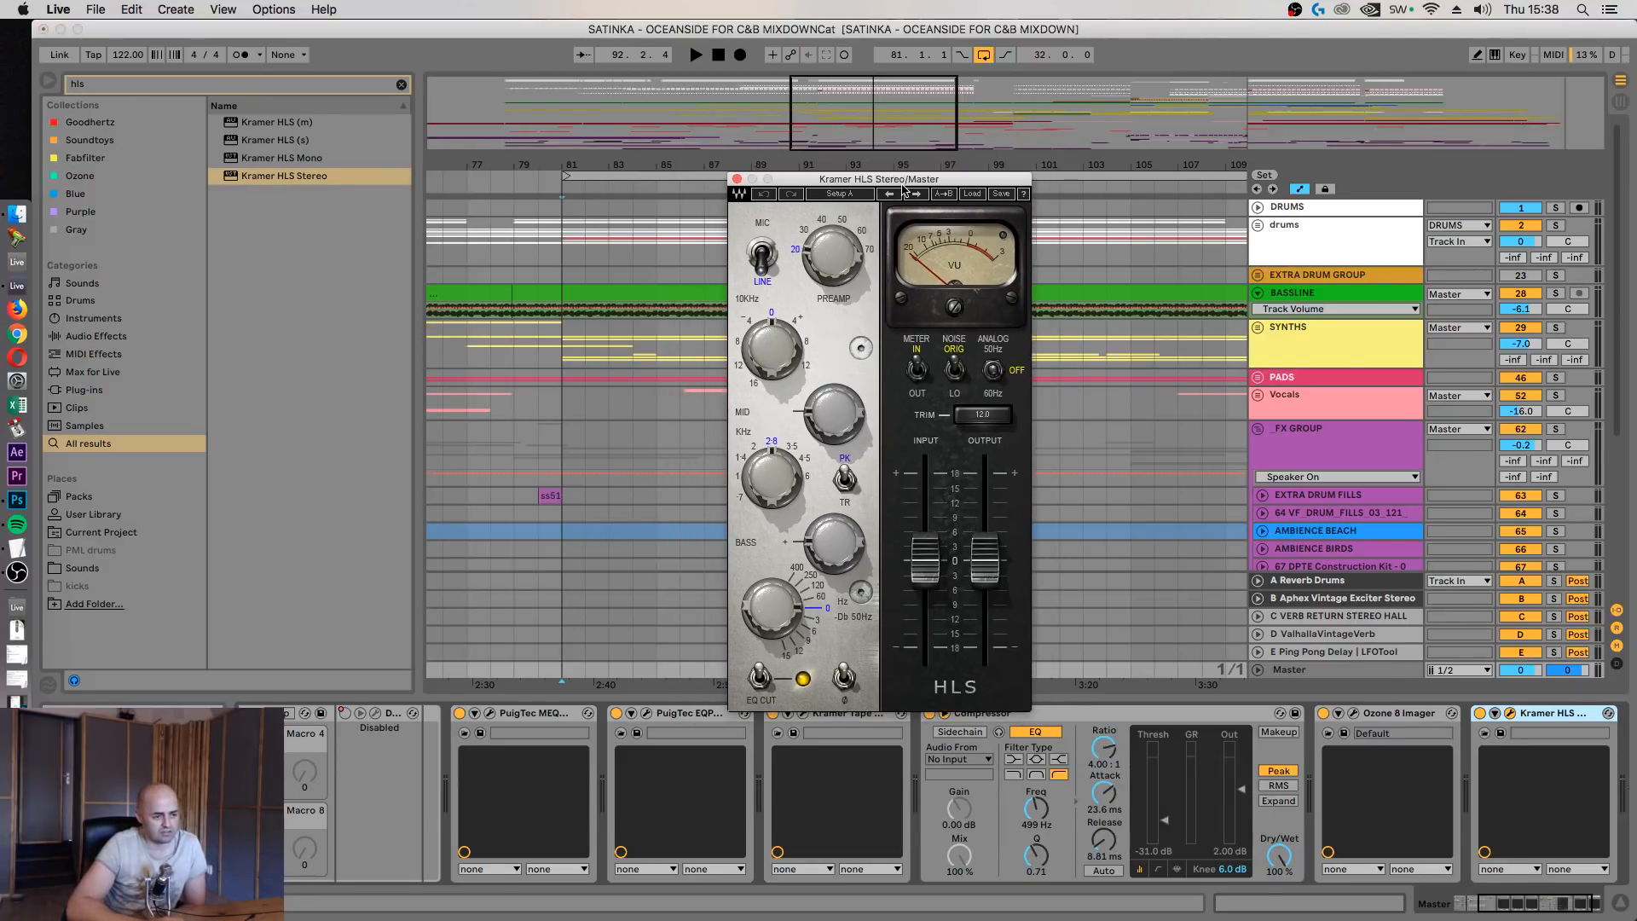
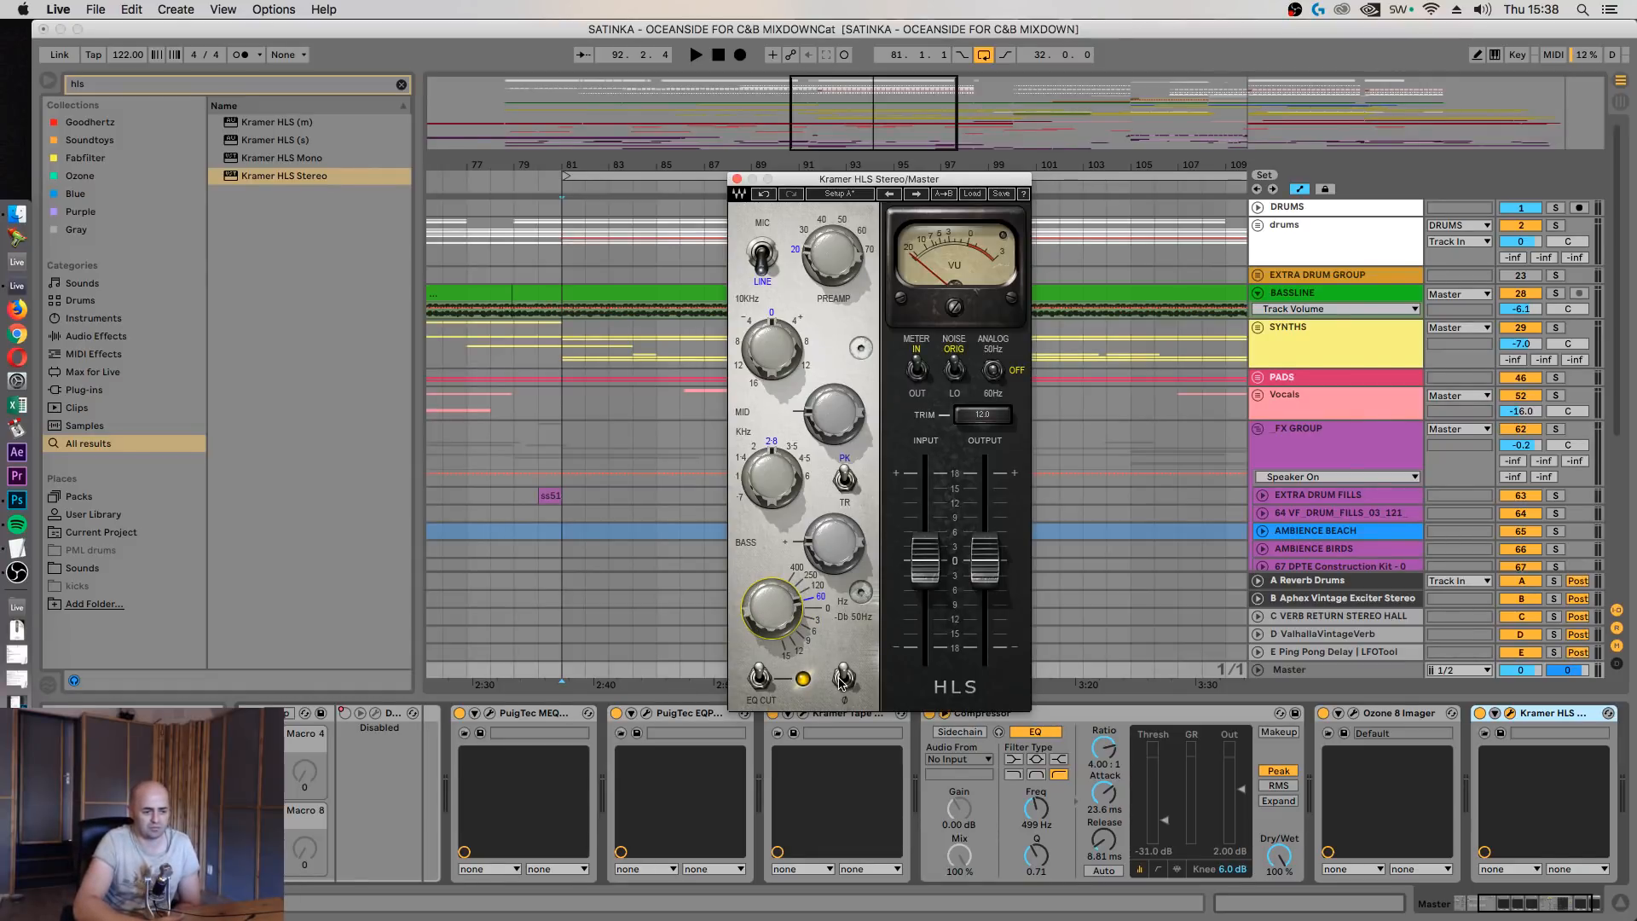
Start playback and alternate the Kramer HLS bass frequency between 0 and 60 Hz
{"action": "key", "text": "space"}
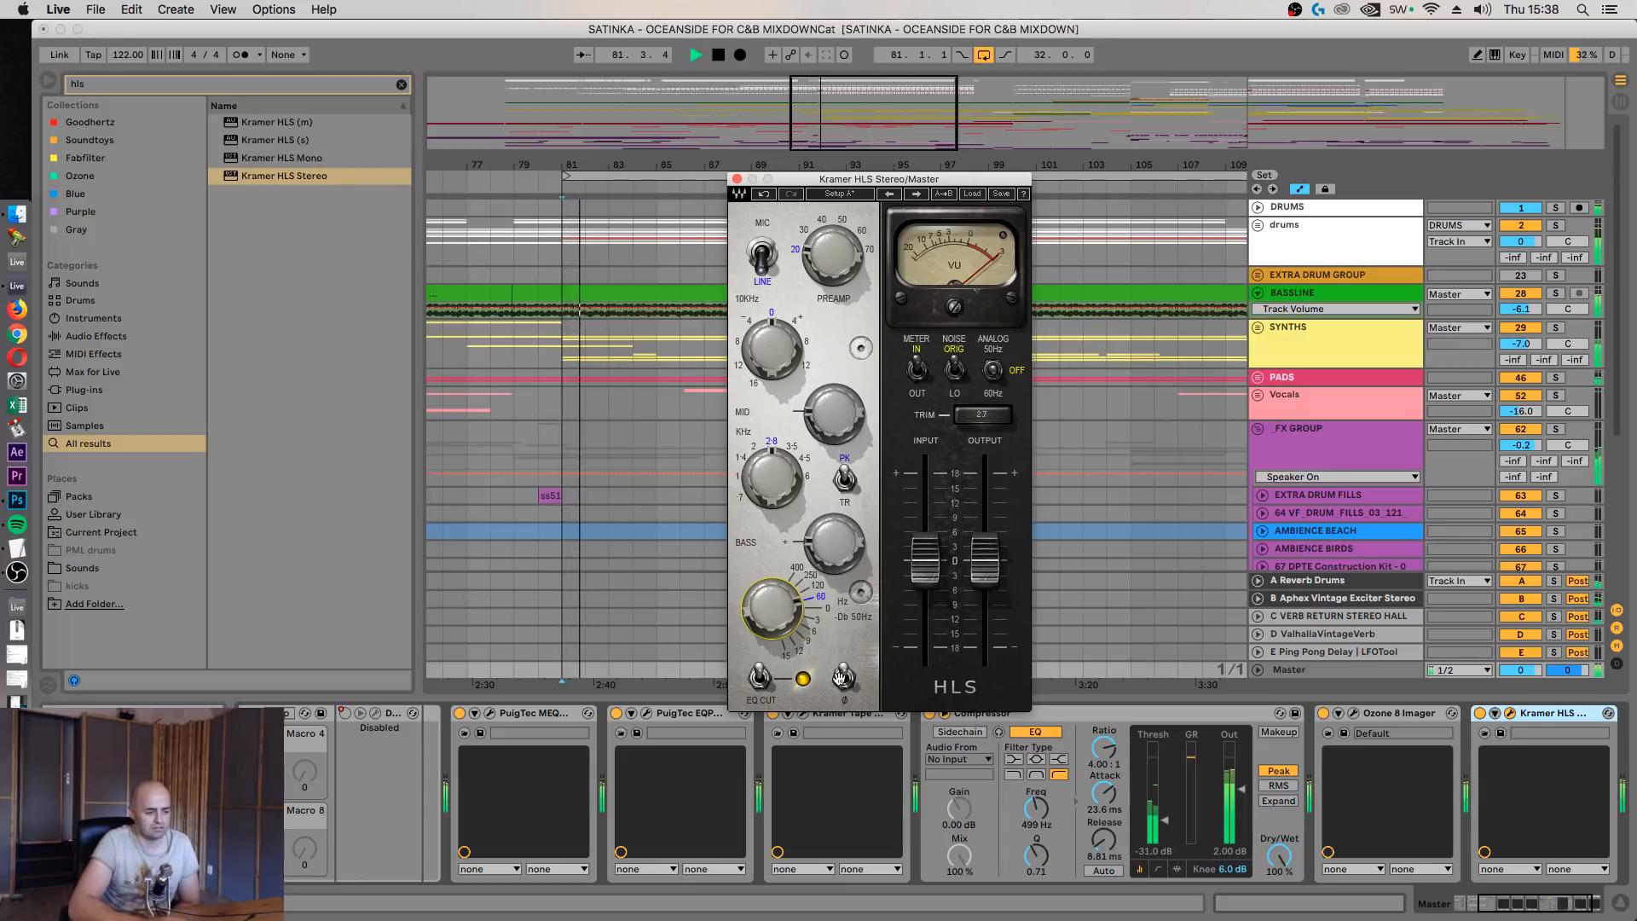
{"action": "scroll", "coordinate": [782, 610], "scroll_direction": "down", "scroll_amount": 1}
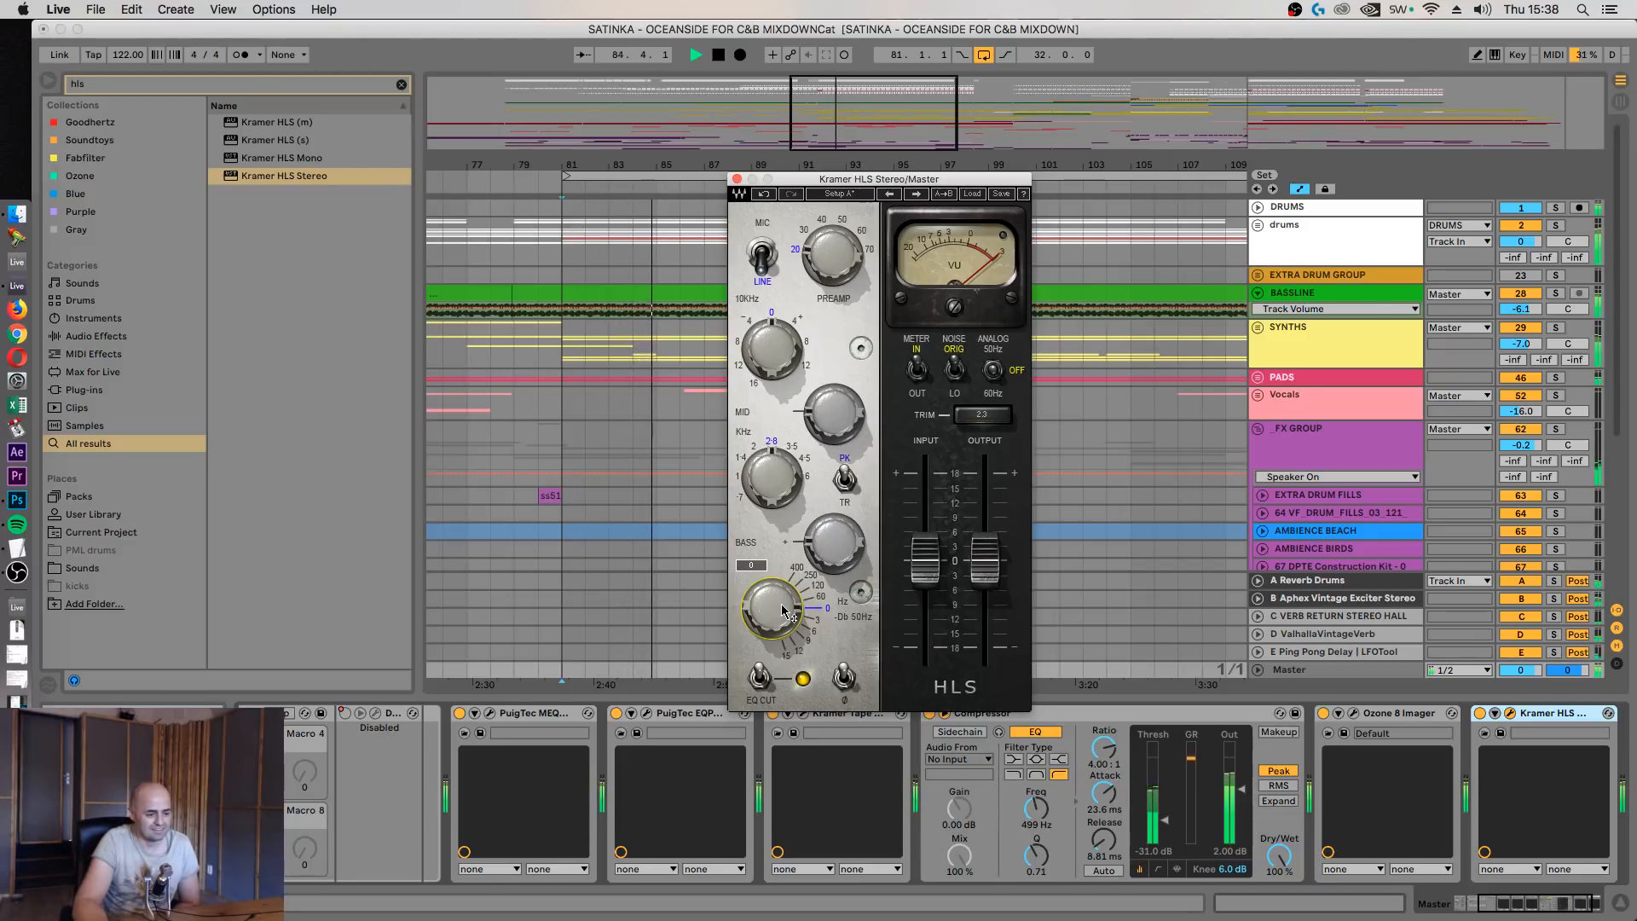
{"action": "scroll", "coordinate": [782, 610], "scroll_direction": "up", "scroll_amount": 1}
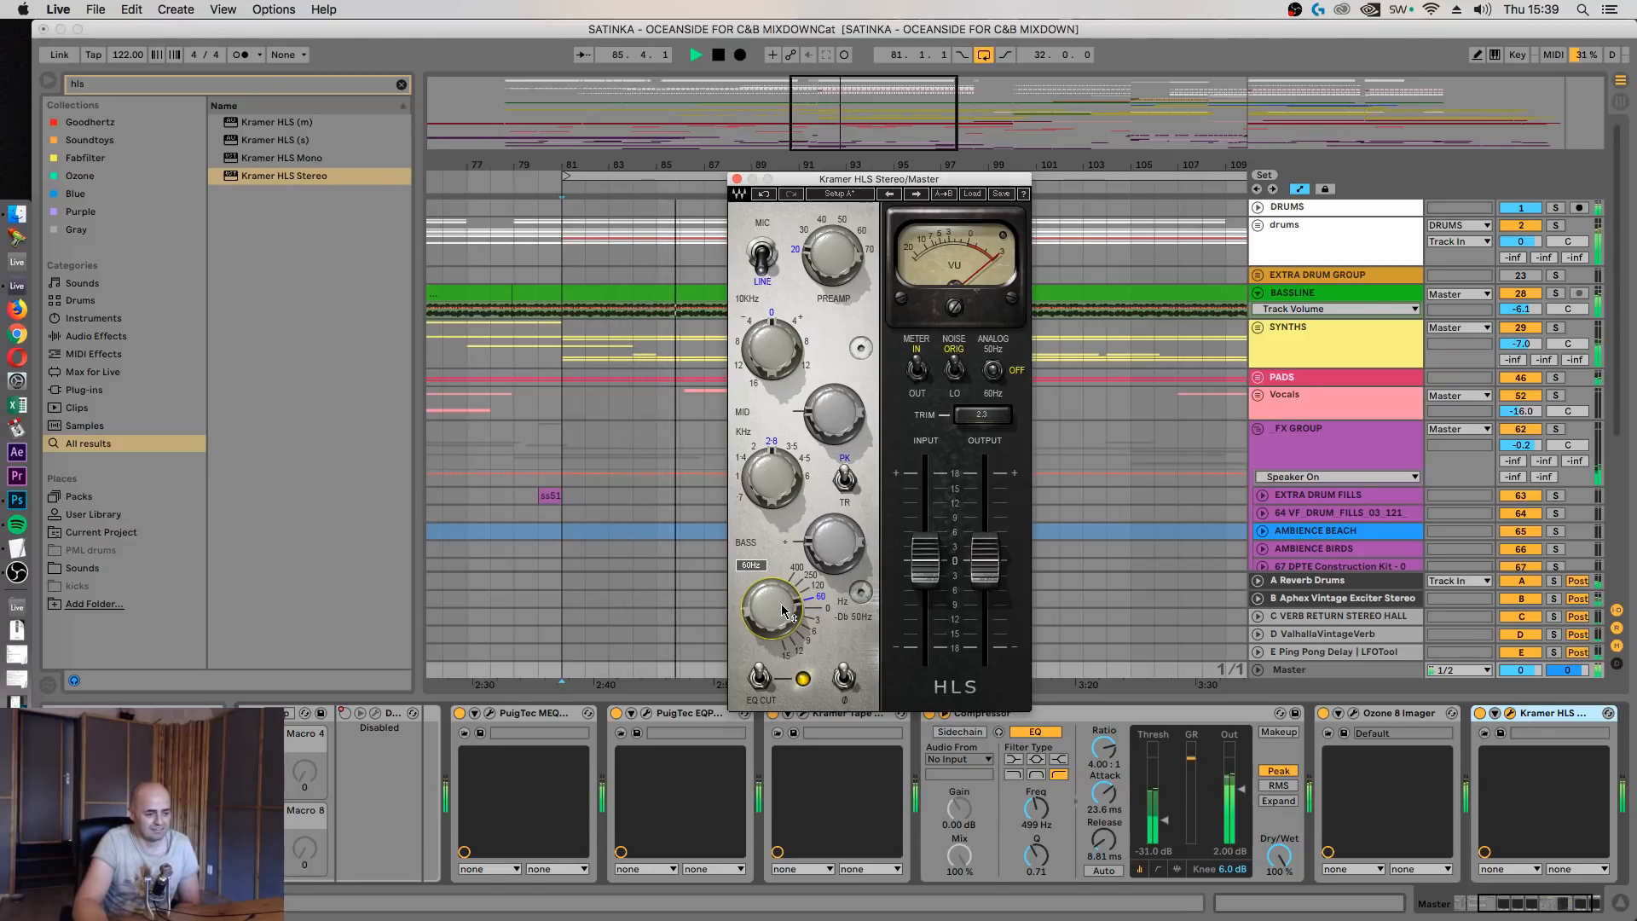
{"action": "scroll", "coordinate": [782, 609], "scroll_direction": "down", "scroll_amount": 1}
{"action": "scroll", "coordinate": [782, 609], "scroll_direction": "up", "scroll_amount": 1}
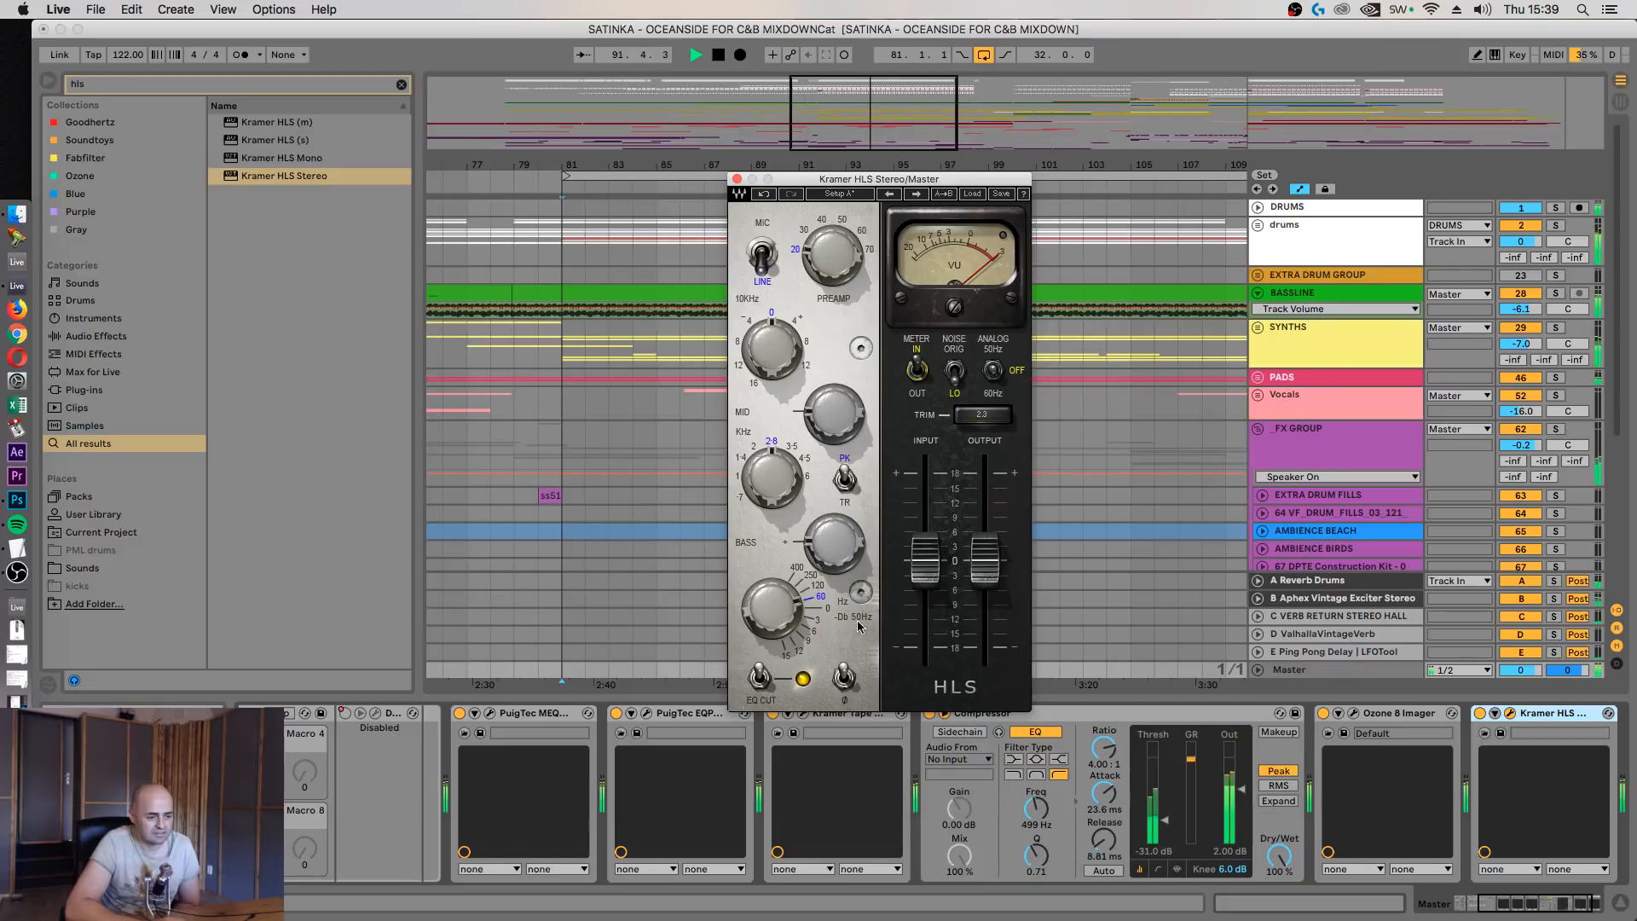
Try EQ Cut on and off with different Kramer HLS bass selector settings during playback, including 0 and 60 Hz, and stop the song
{"action": "left_click", "coordinate": [778, 616]}
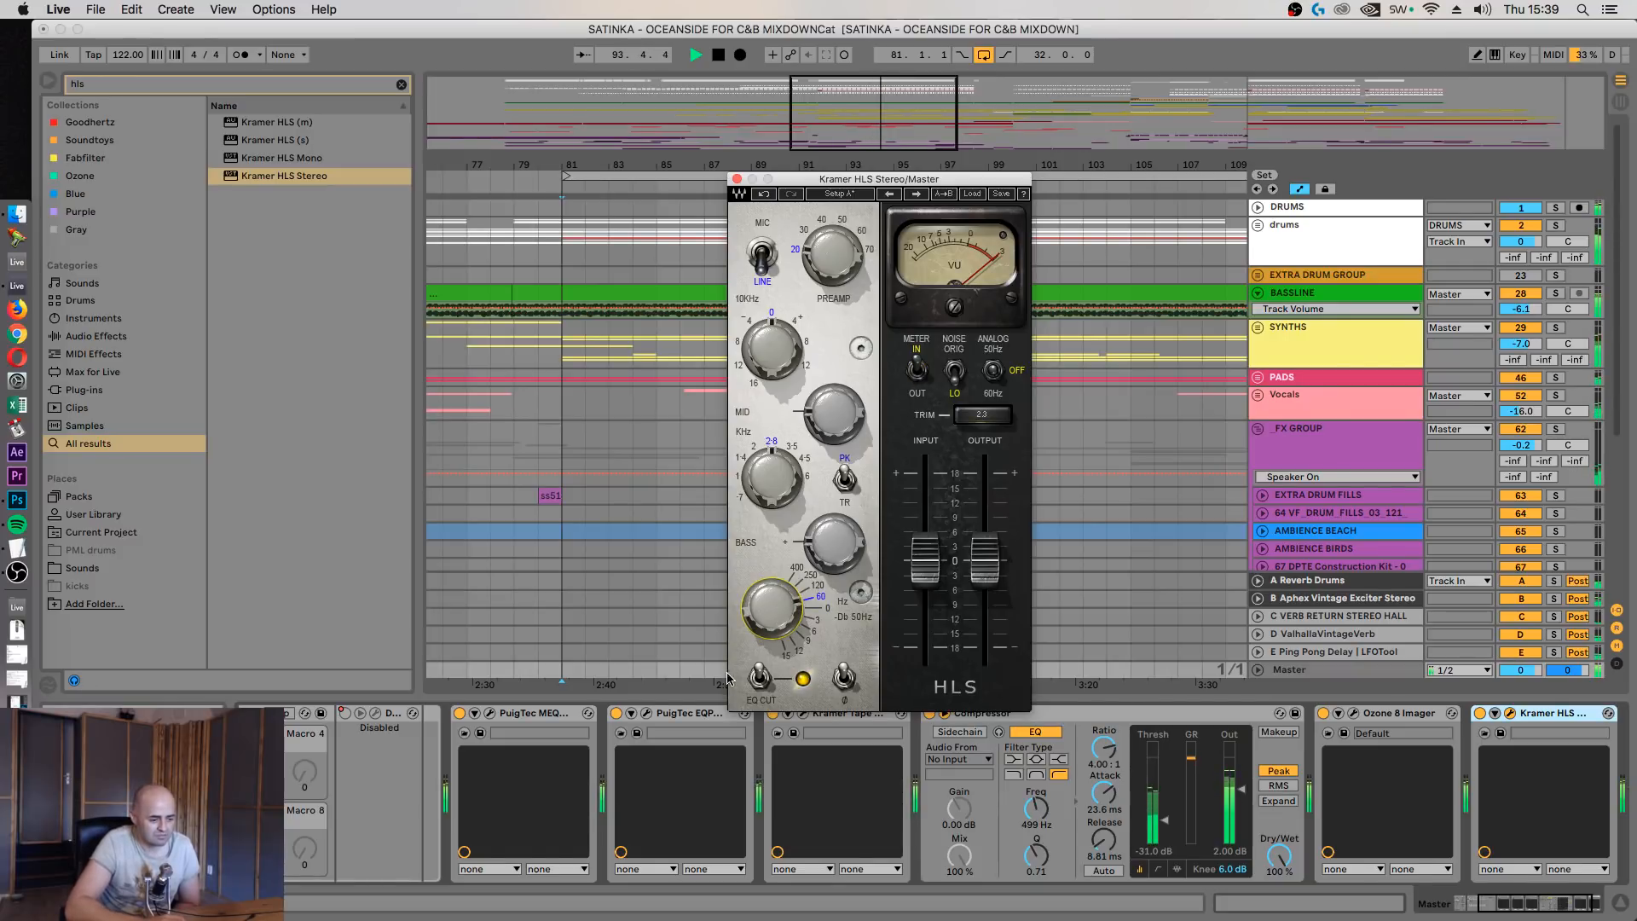
{"action": "left_click", "coordinate": [760, 678]}
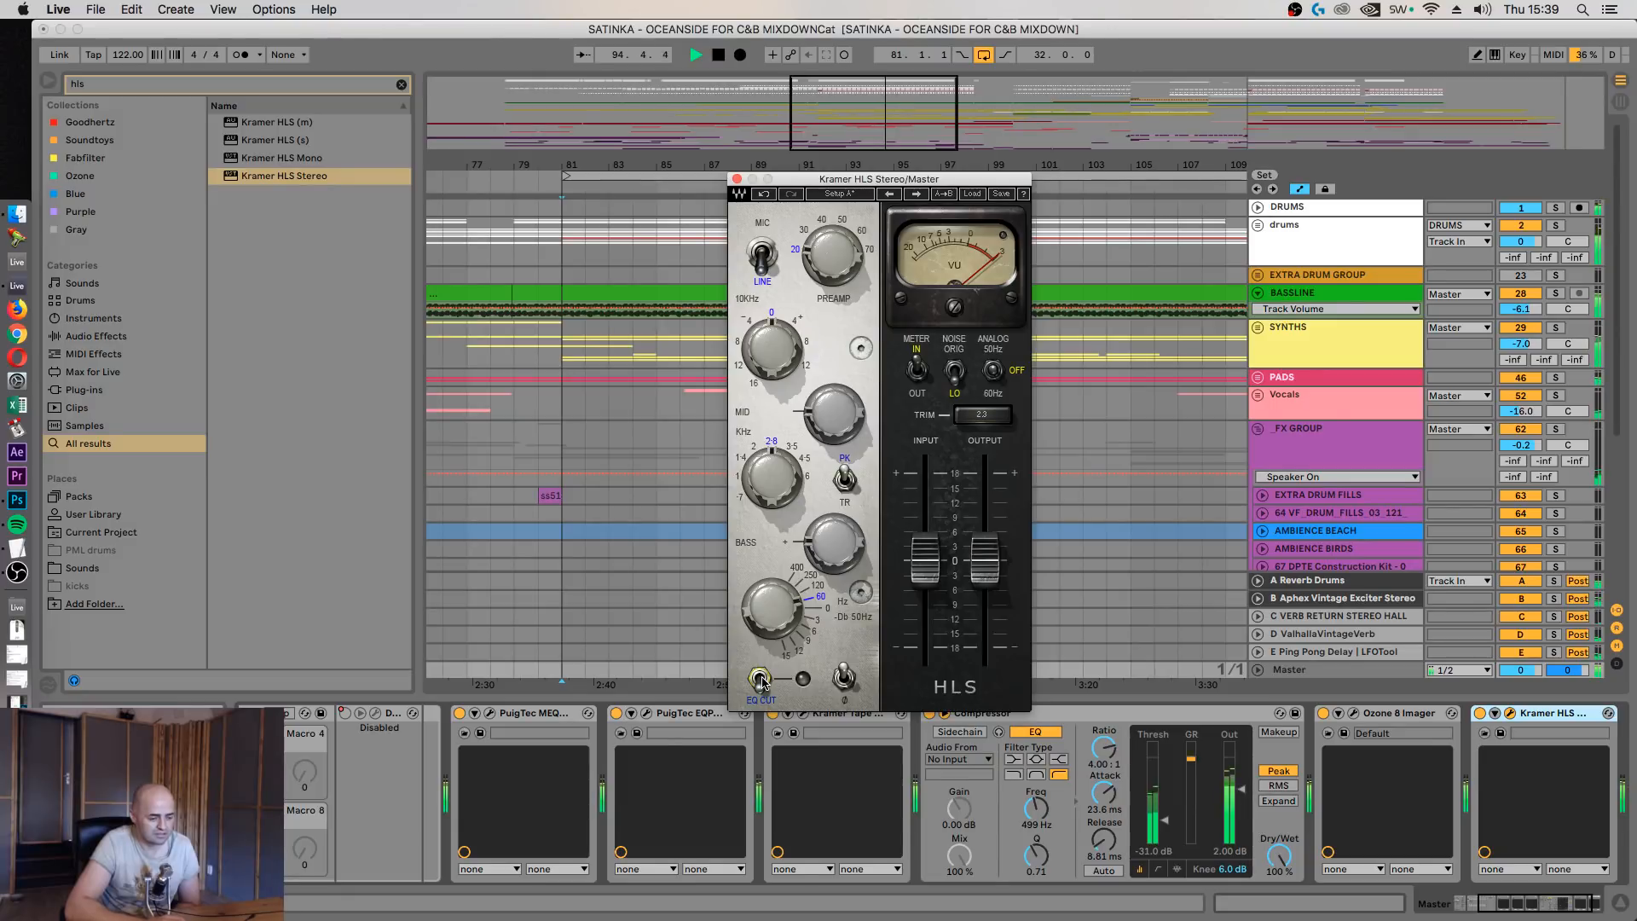
{"action": "left_click", "coordinate": [773, 635]}
{"action": "left_click", "coordinate": [761, 679]}
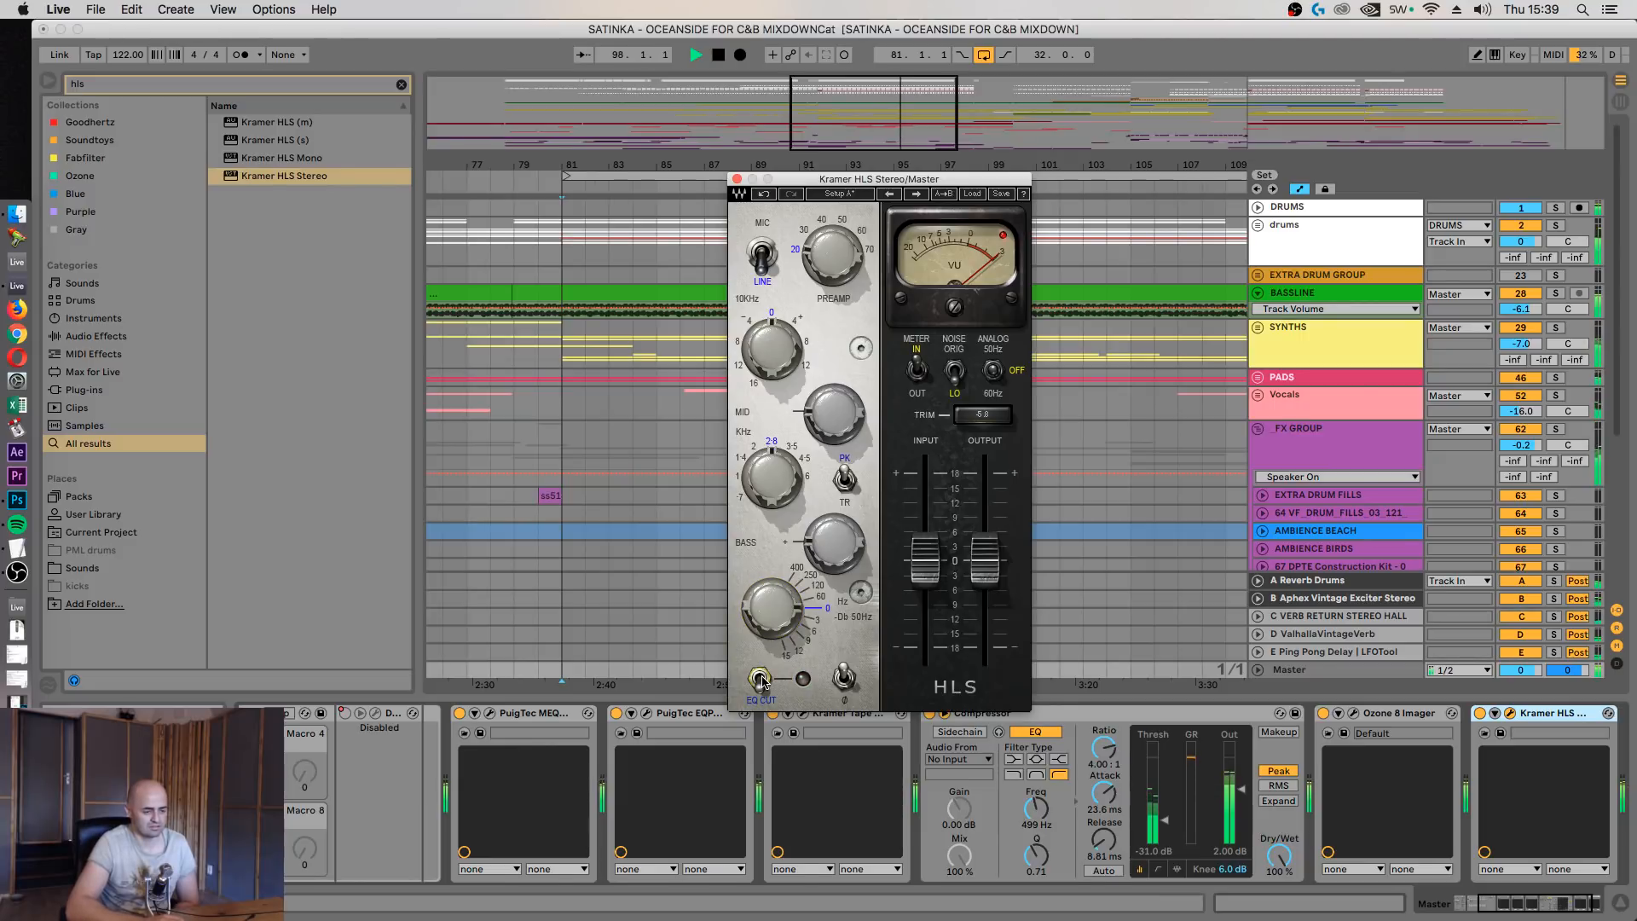
{"action": "left_click", "coordinate": [770, 627]}
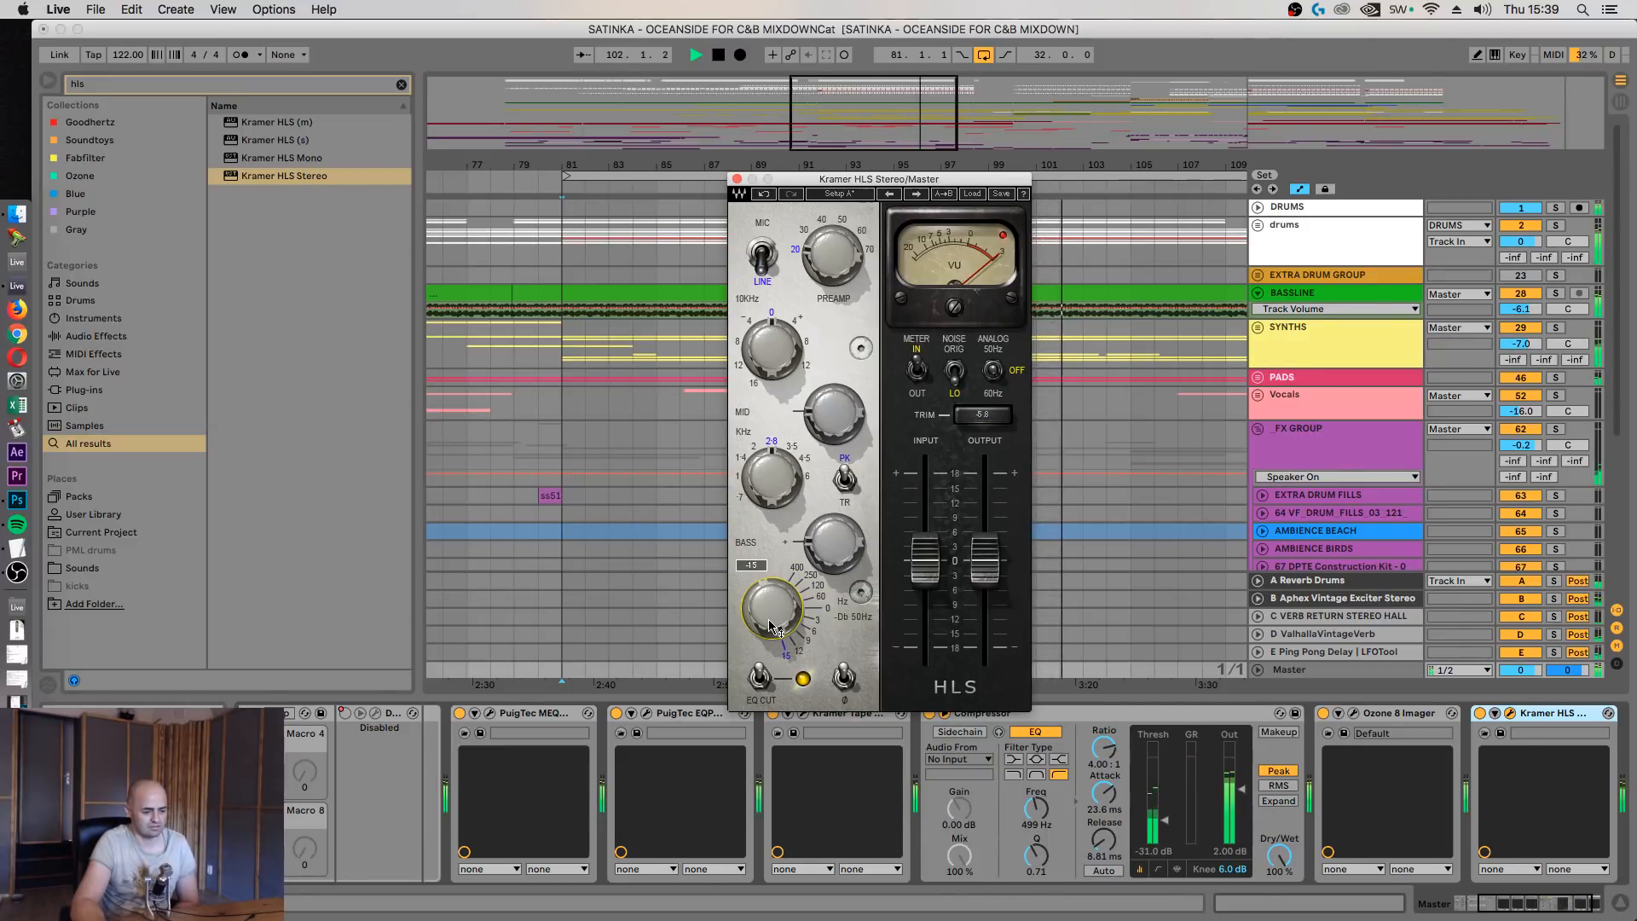
{"action": "scroll", "coordinate": [770, 626], "scroll_direction": "up", "scroll_amount": 2}
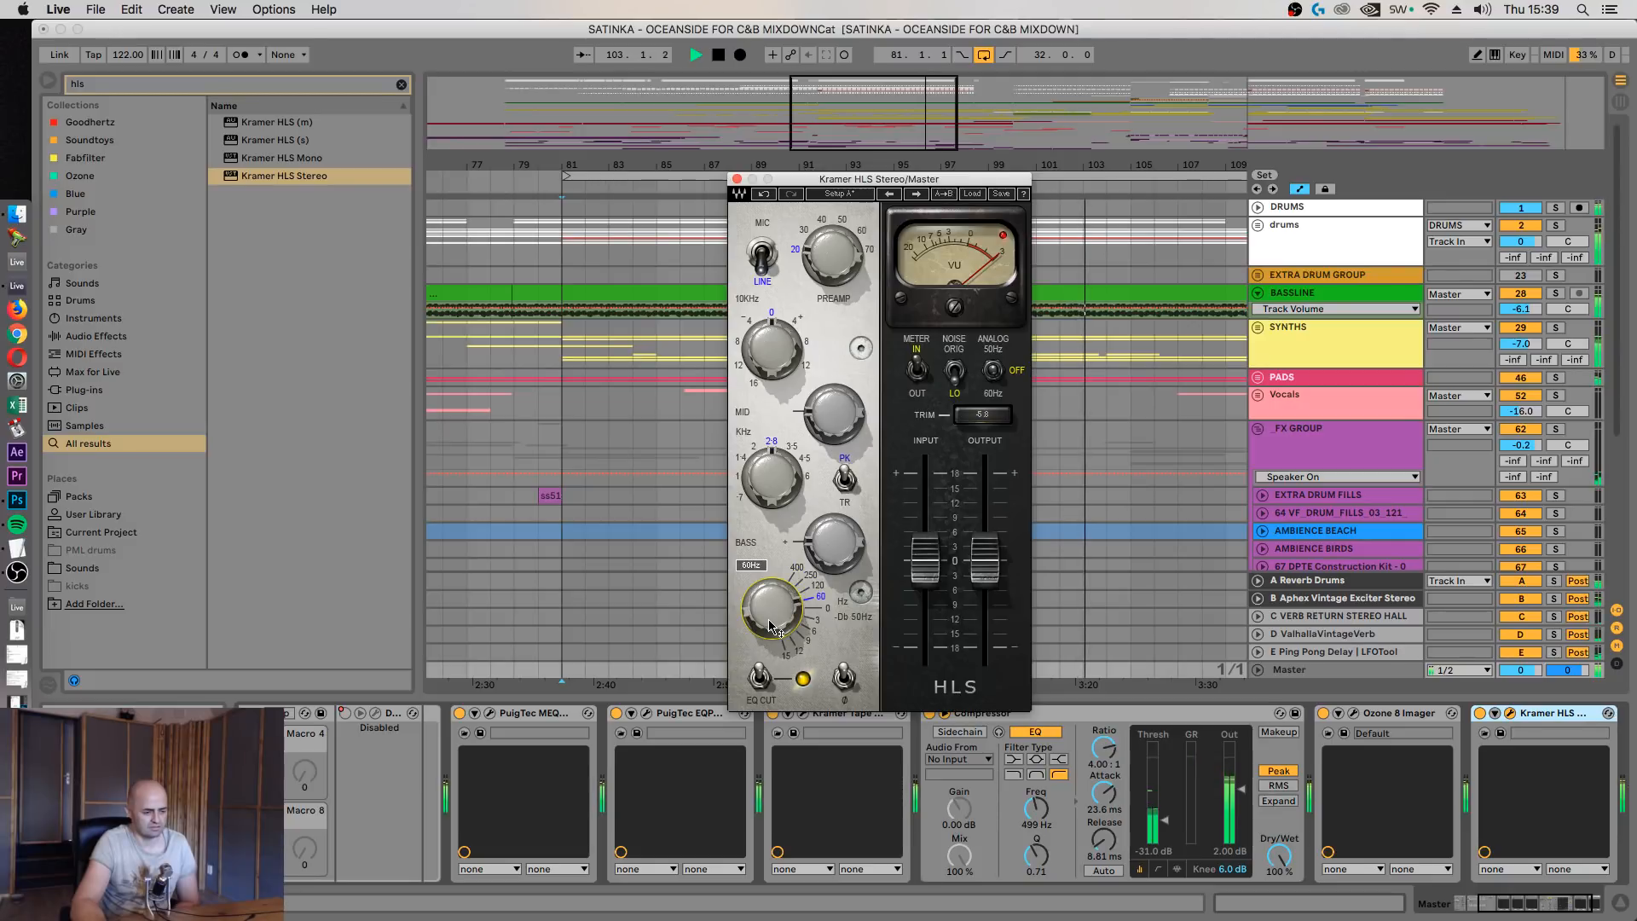
{"action": "scroll", "coordinate": [770, 627], "scroll_direction": "down", "scroll_amount": 2}
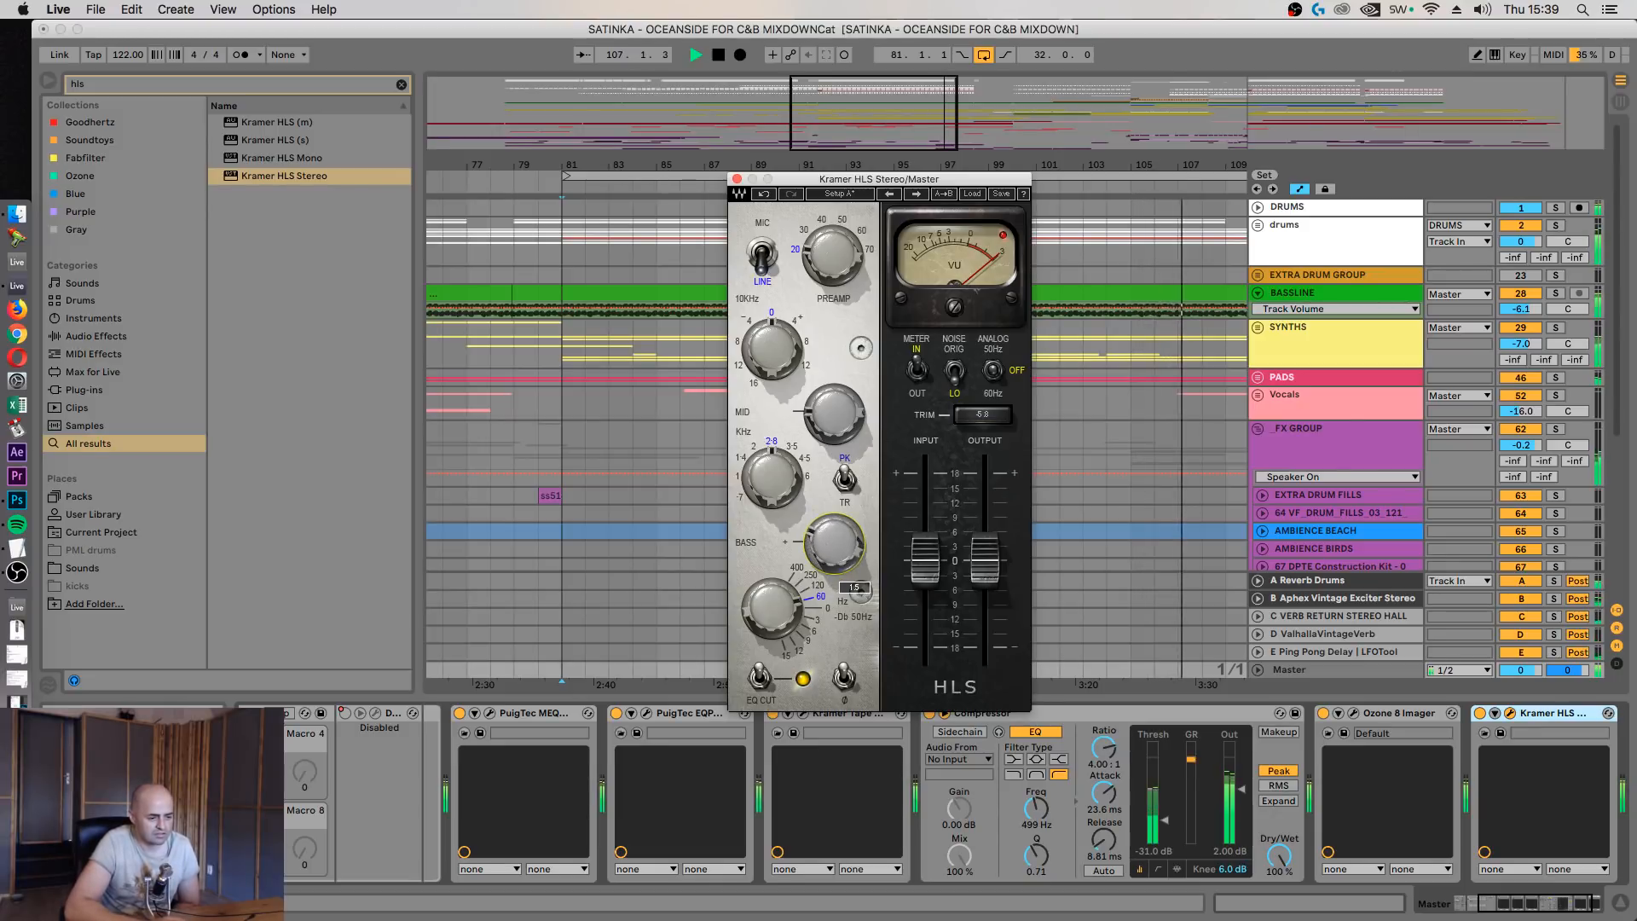
{"action": "key", "text": "space"}
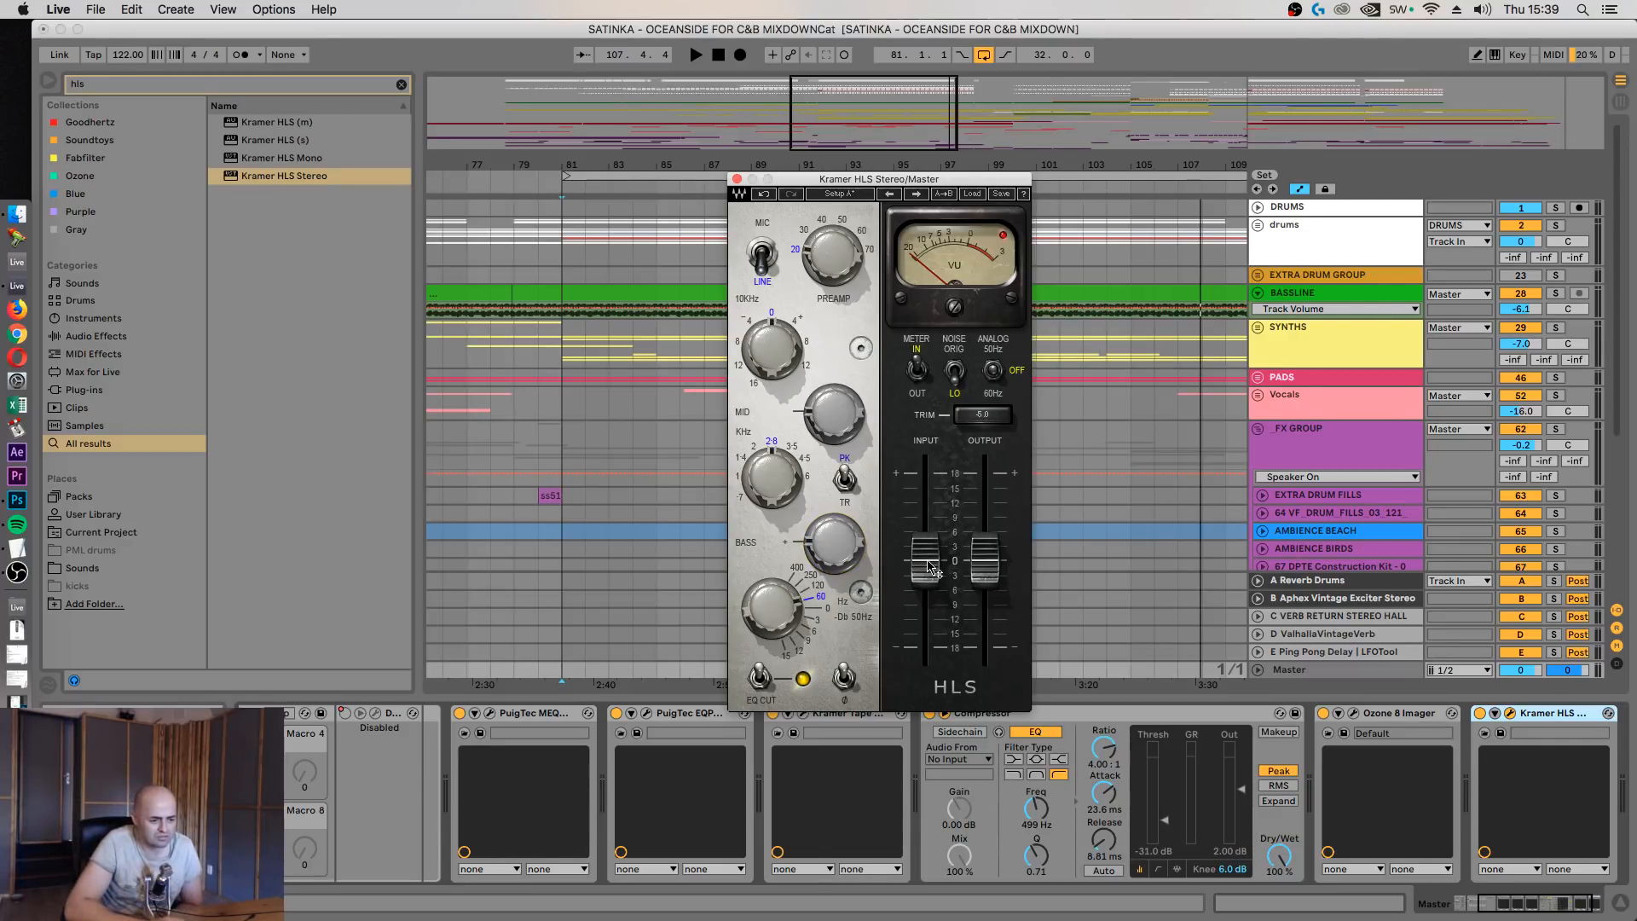
Lower the Kramer HLS input to -11.4 during playback and switch its bass frequency from 60 Hz to 0
{"action": "left_click_drag", "start_coordinate": [931, 567], "coordinate": [931, 589]}
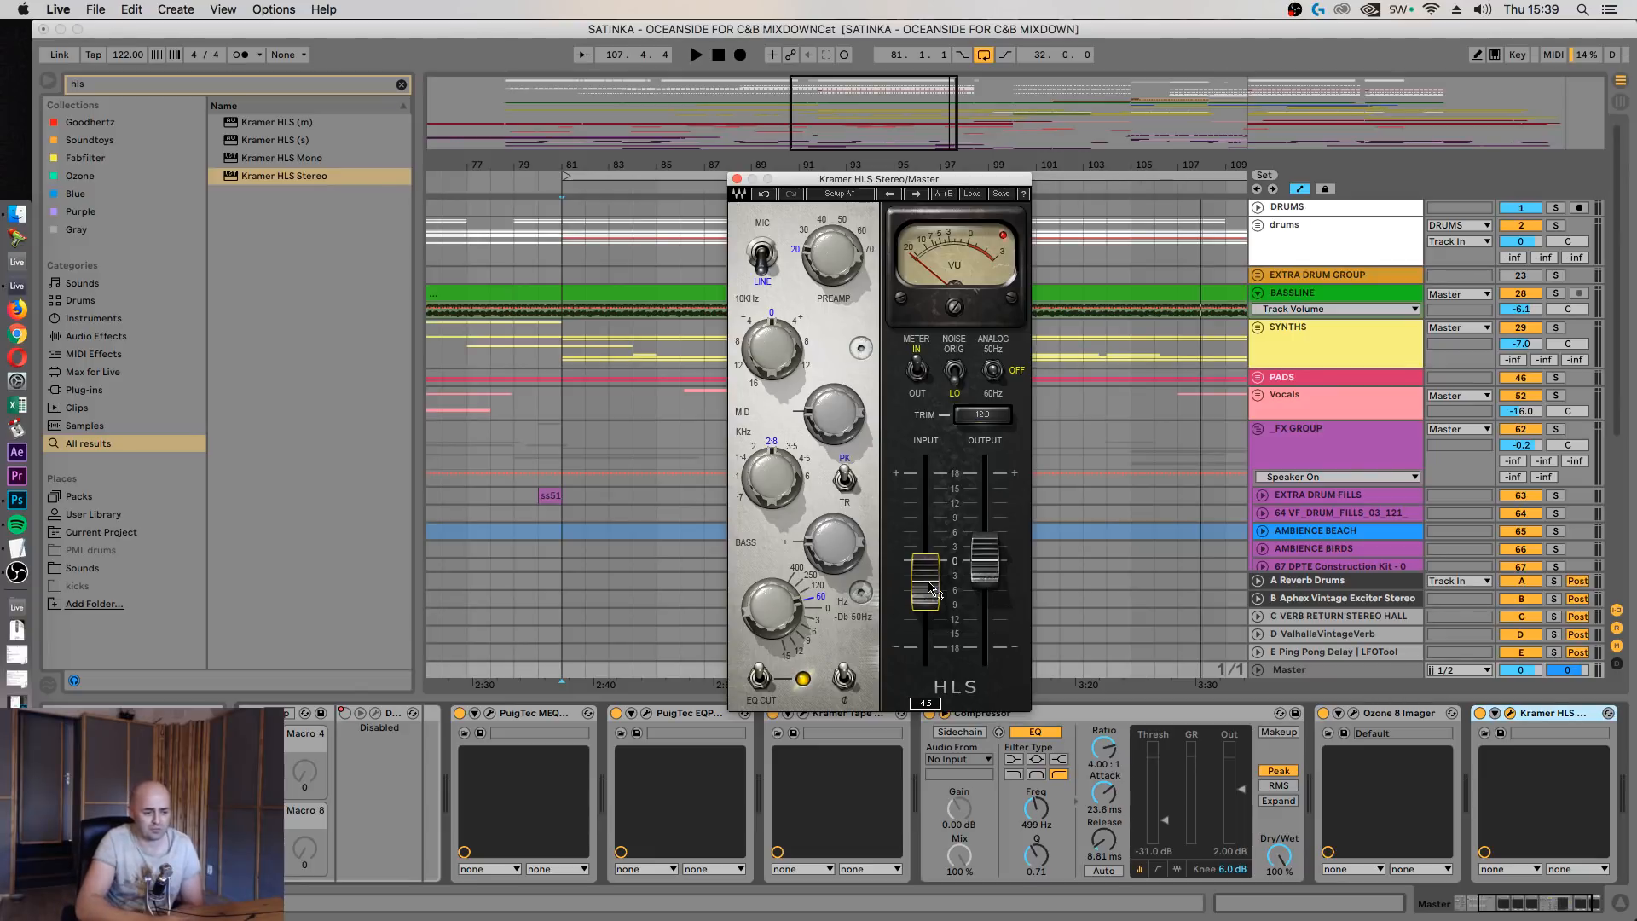
{"action": "key", "text": "space"}
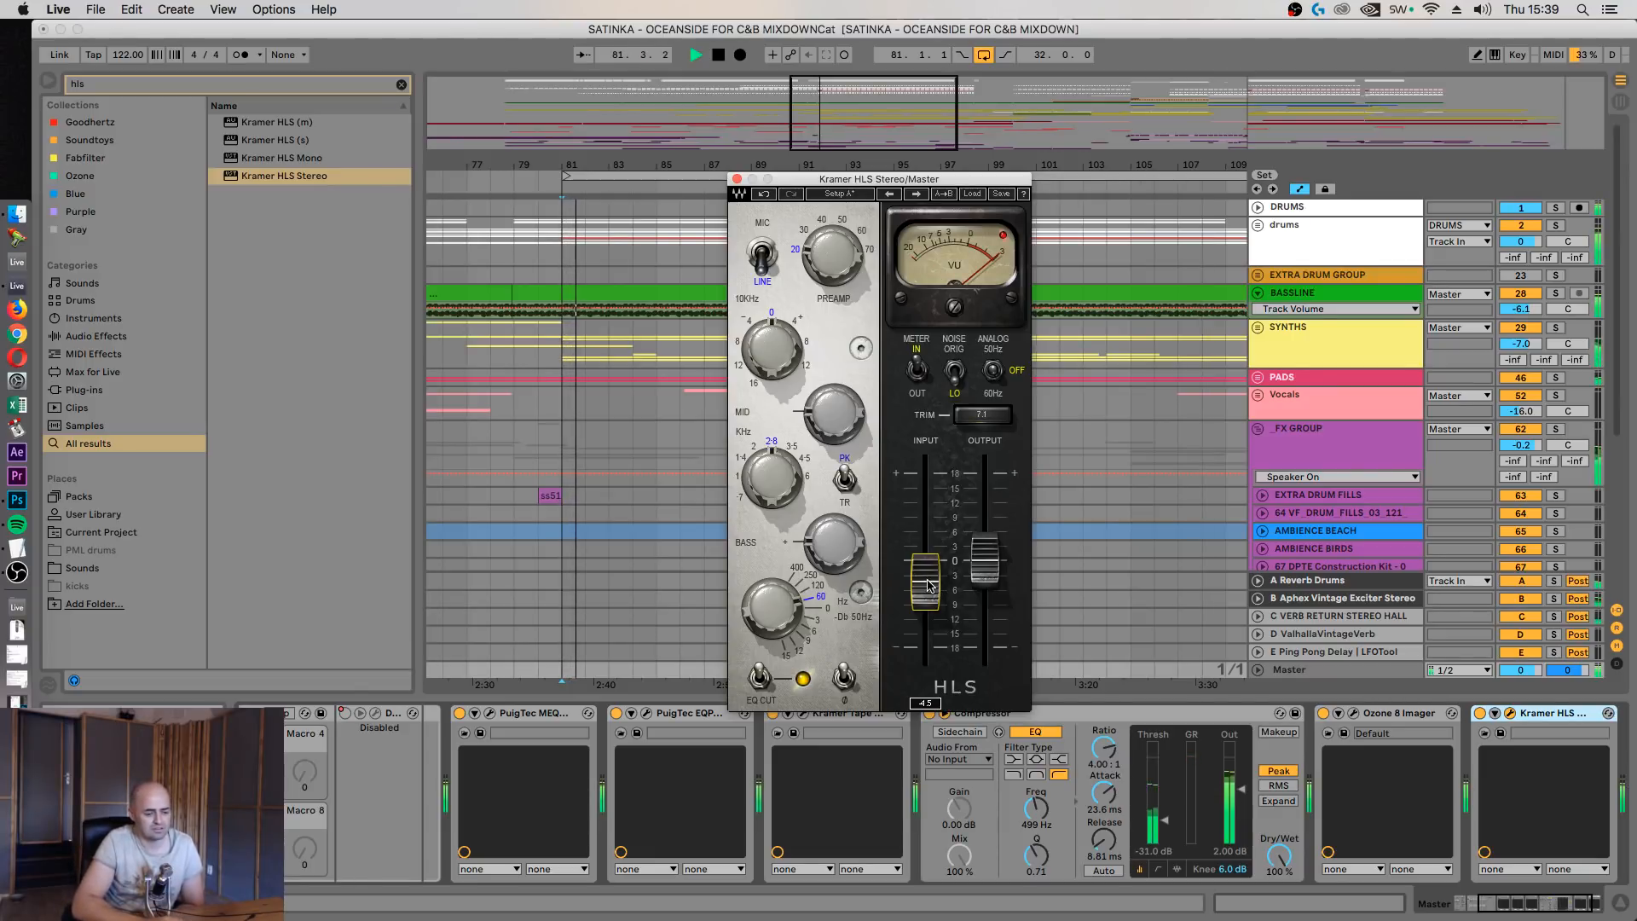
{"action": "left_click_drag", "start_coordinate": [930, 585], "coordinate": [931, 619]}
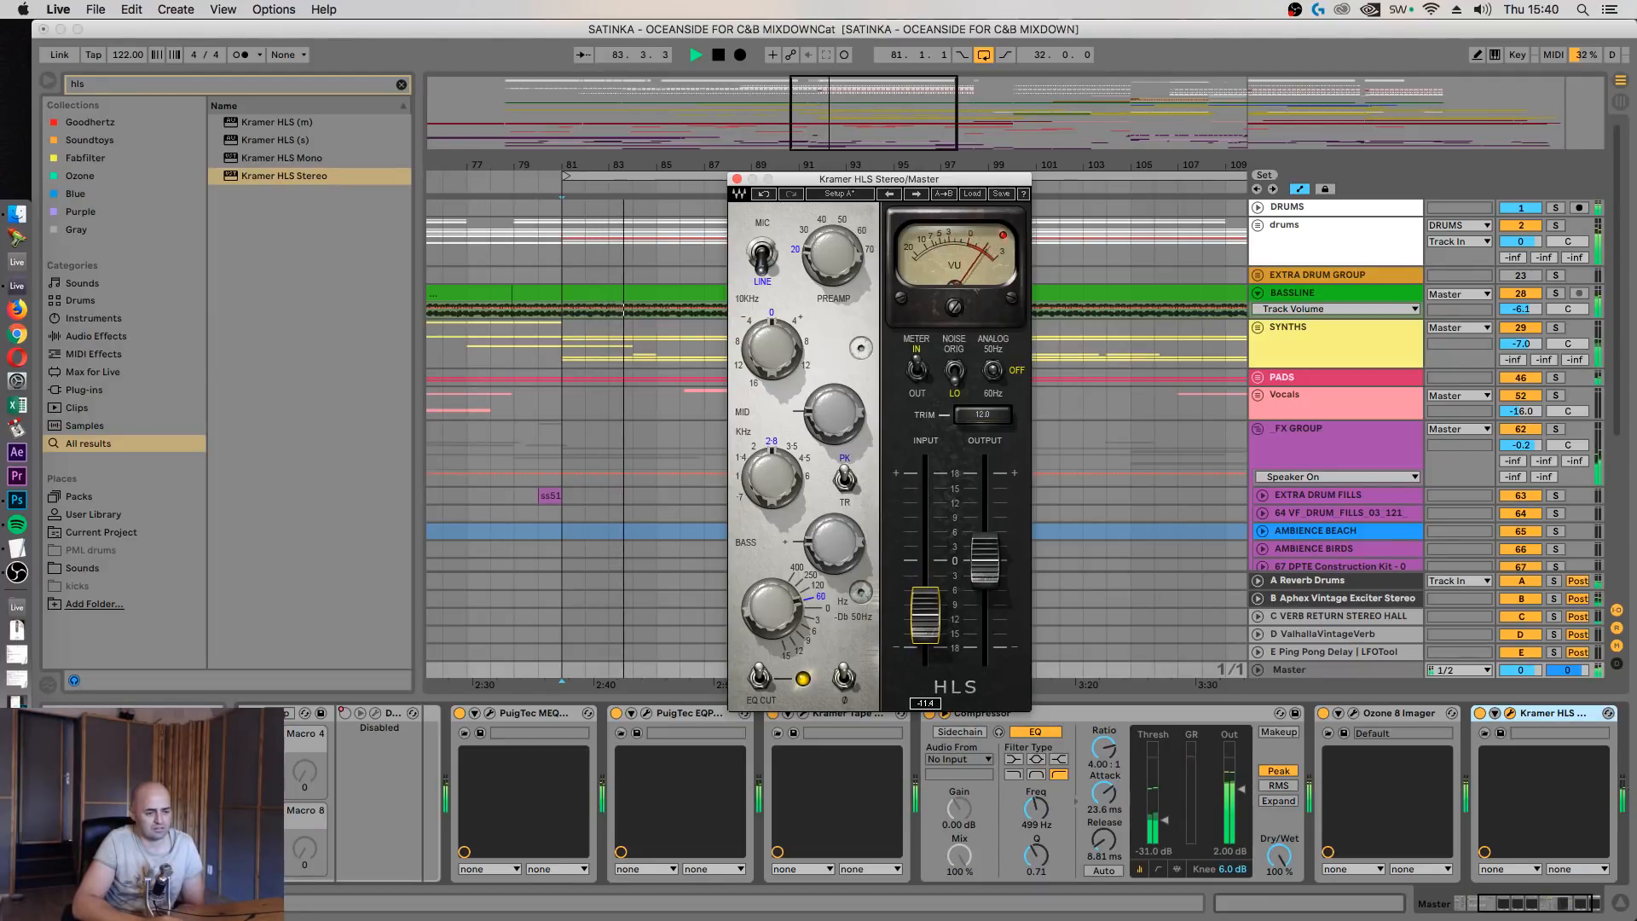
{"action": "mouse_move", "coordinate": [767, 625]}
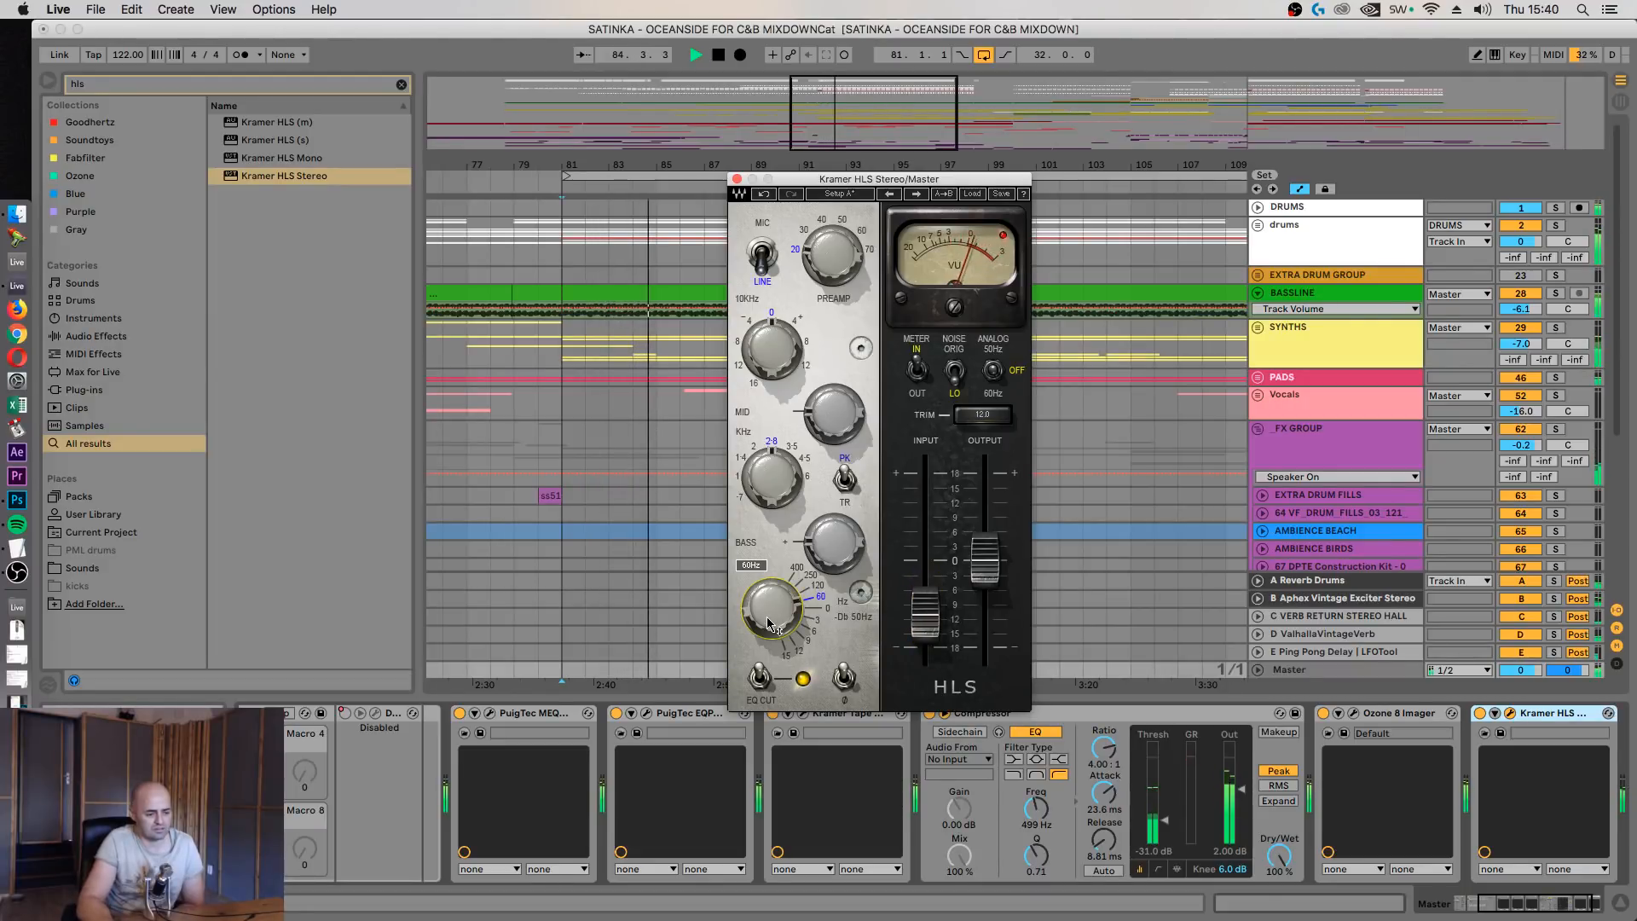
{"action": "scroll", "coordinate": [767, 624], "scroll_direction": "down", "scroll_amount": 1}
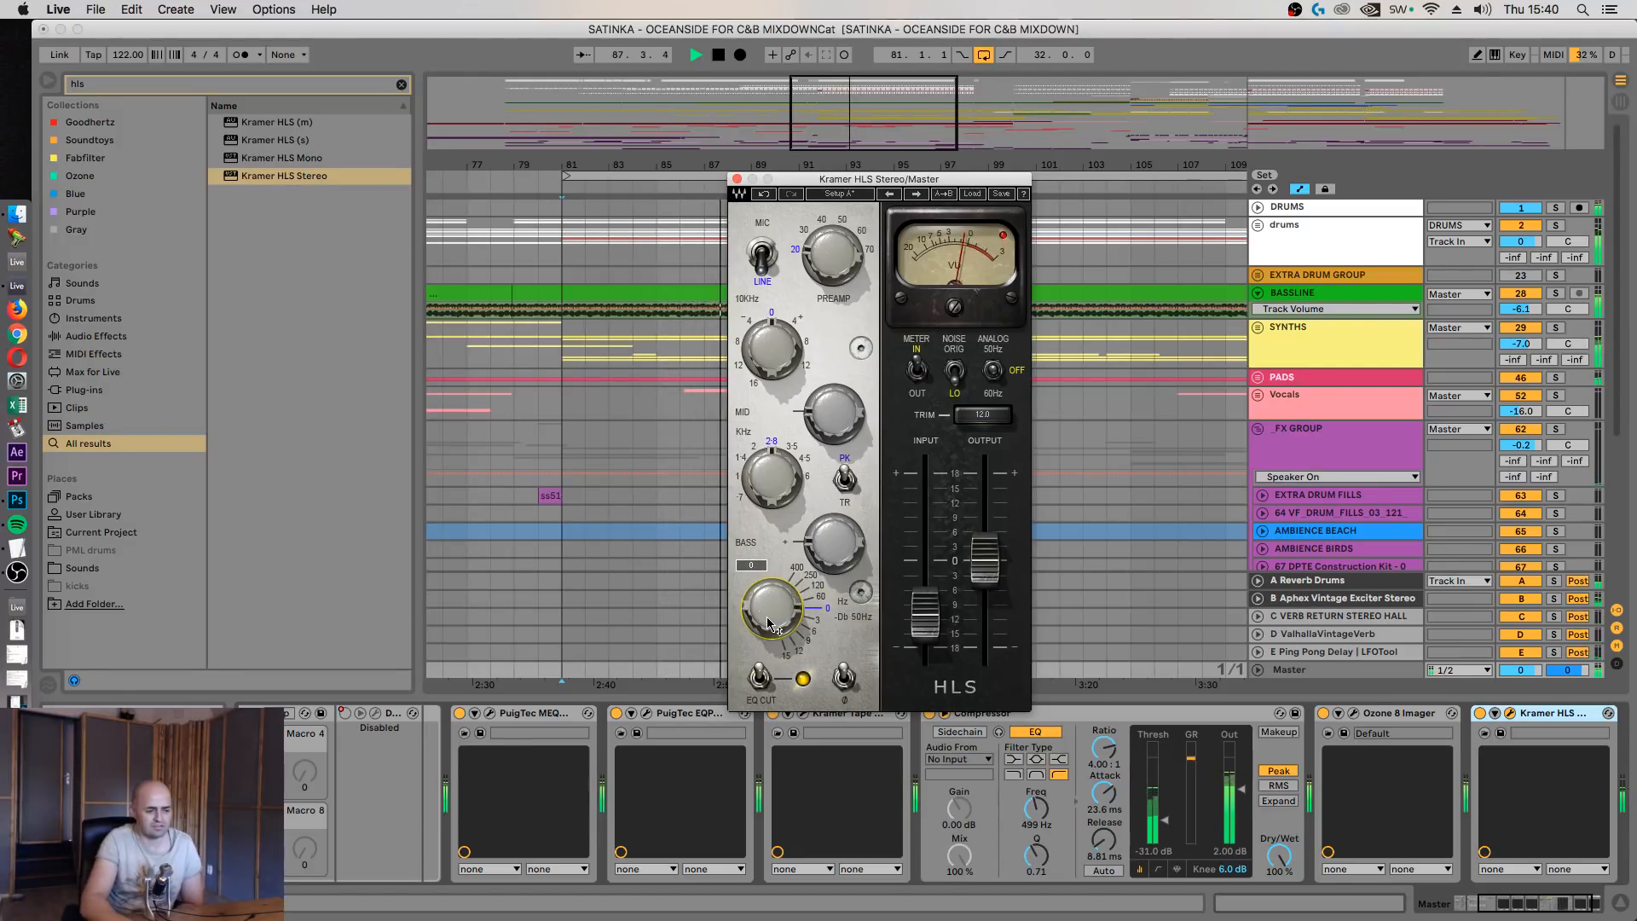
Stop playback, delete Kramer HLS from the Master chain and clear the browser search
{"action": "key", "text": "space"}
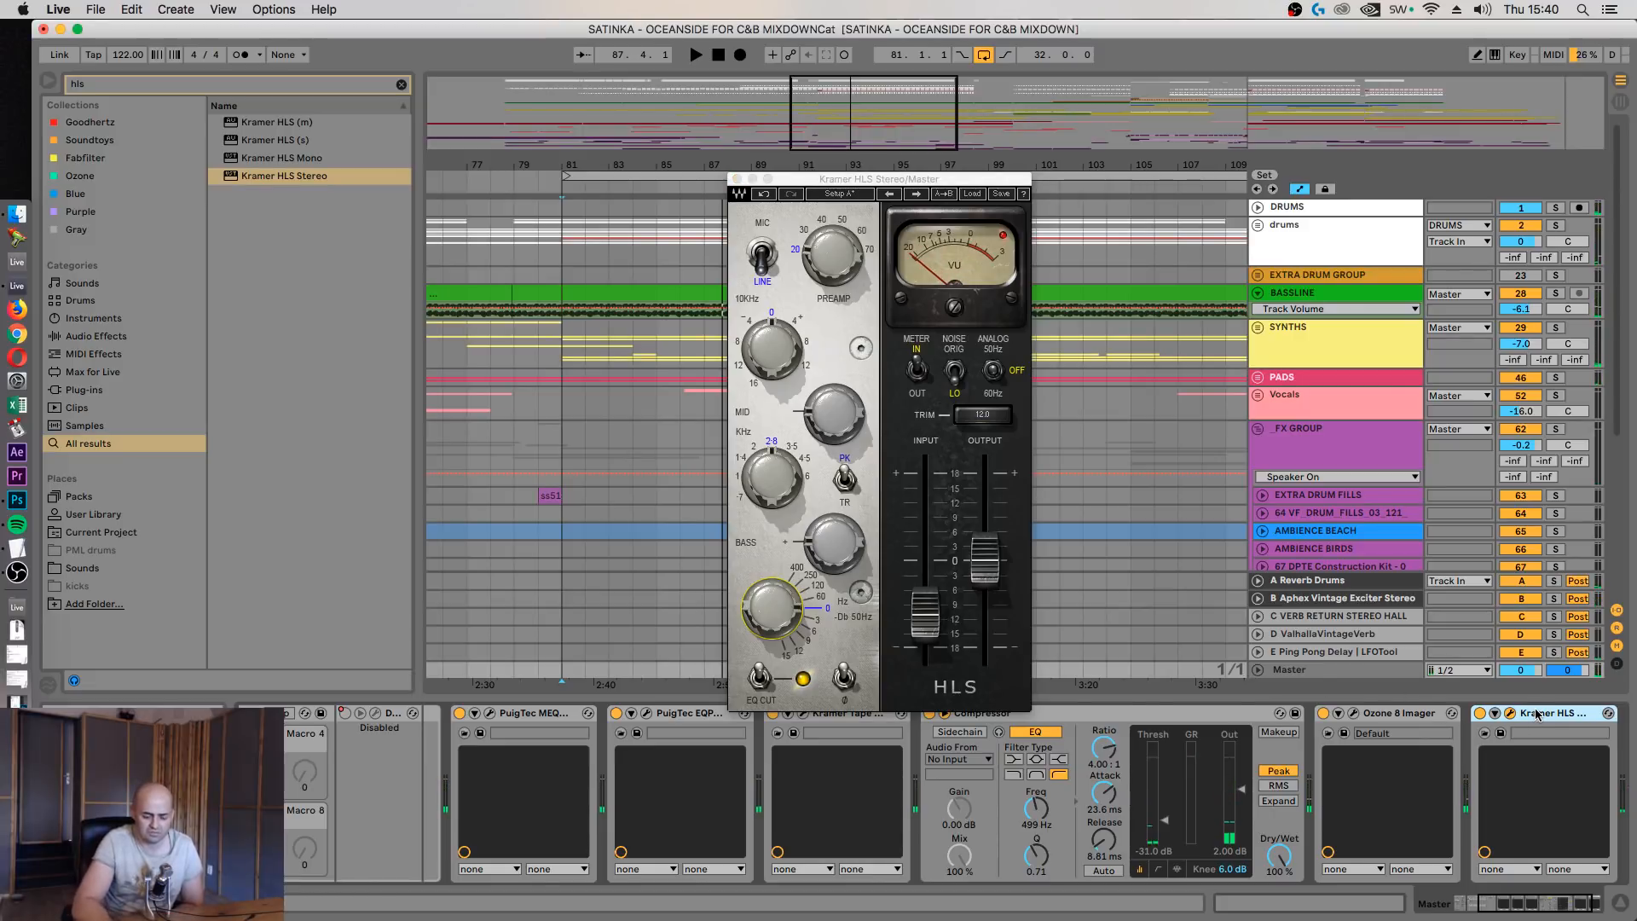
{"action": "key", "text": "Delete"}
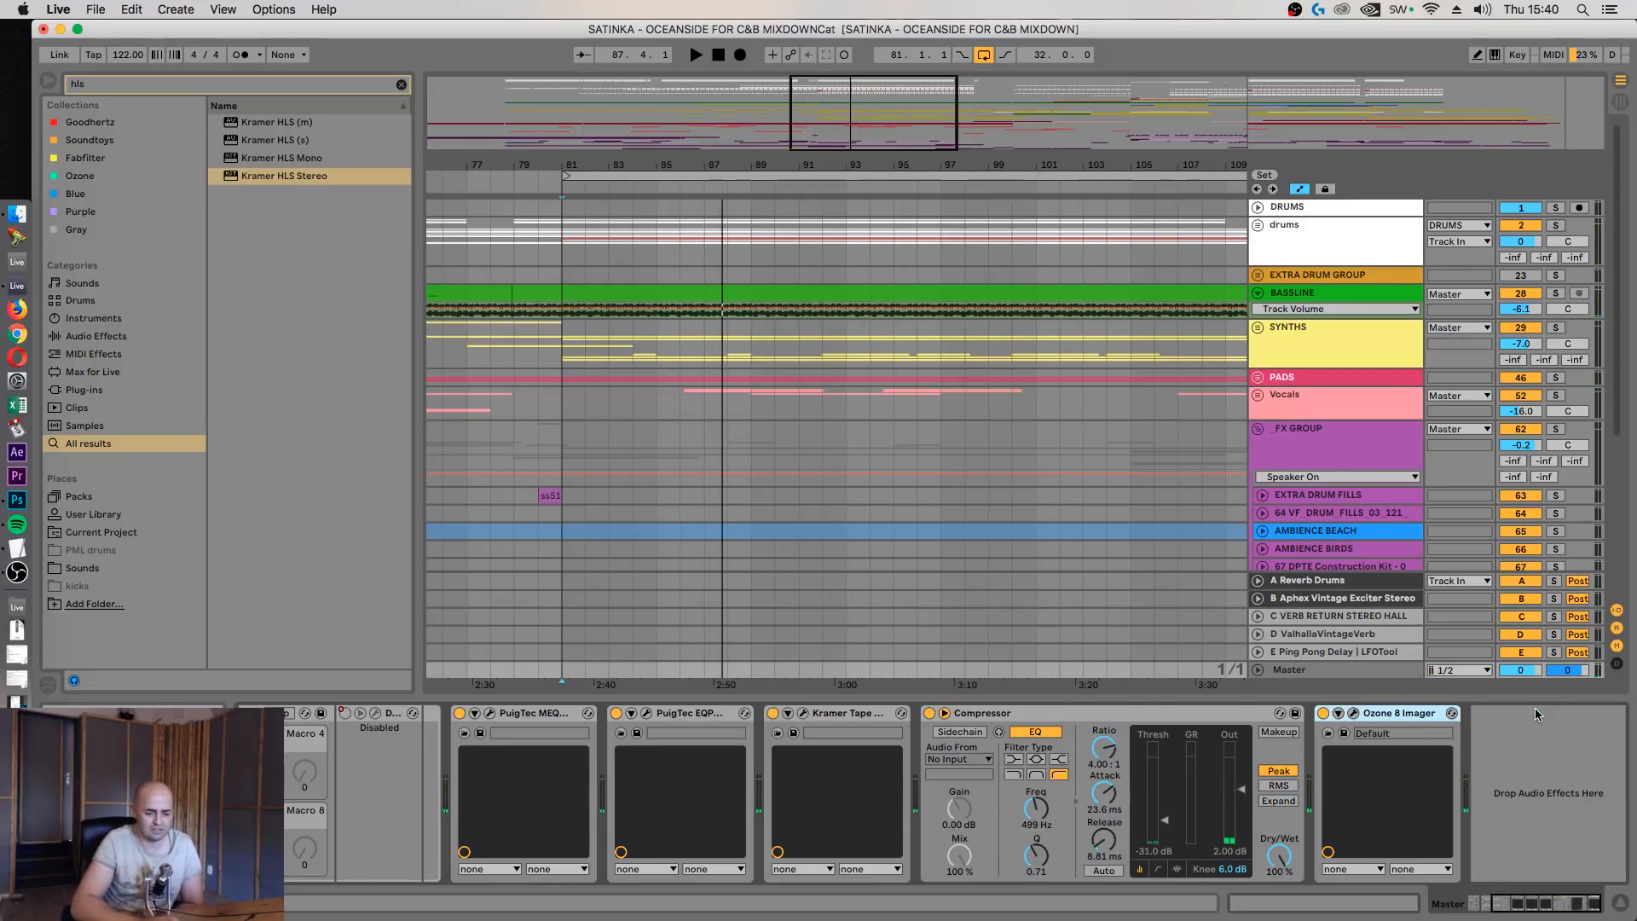
{"action": "left_click", "coordinate": [402, 86]}
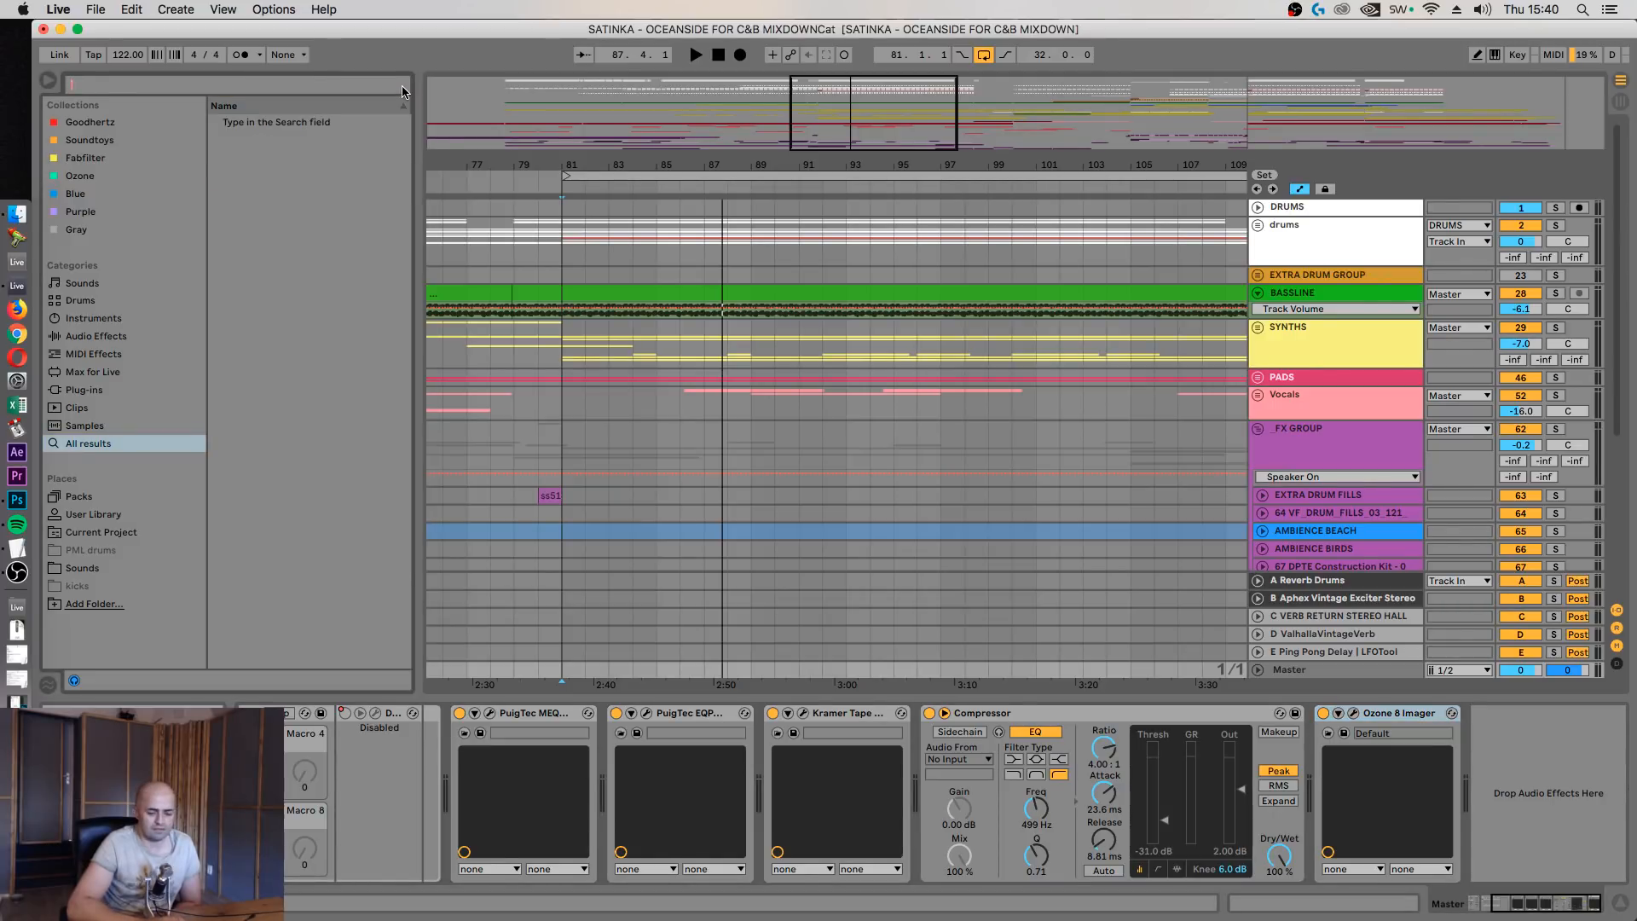
{"action": "left_click", "coordinate": [489, 713]}
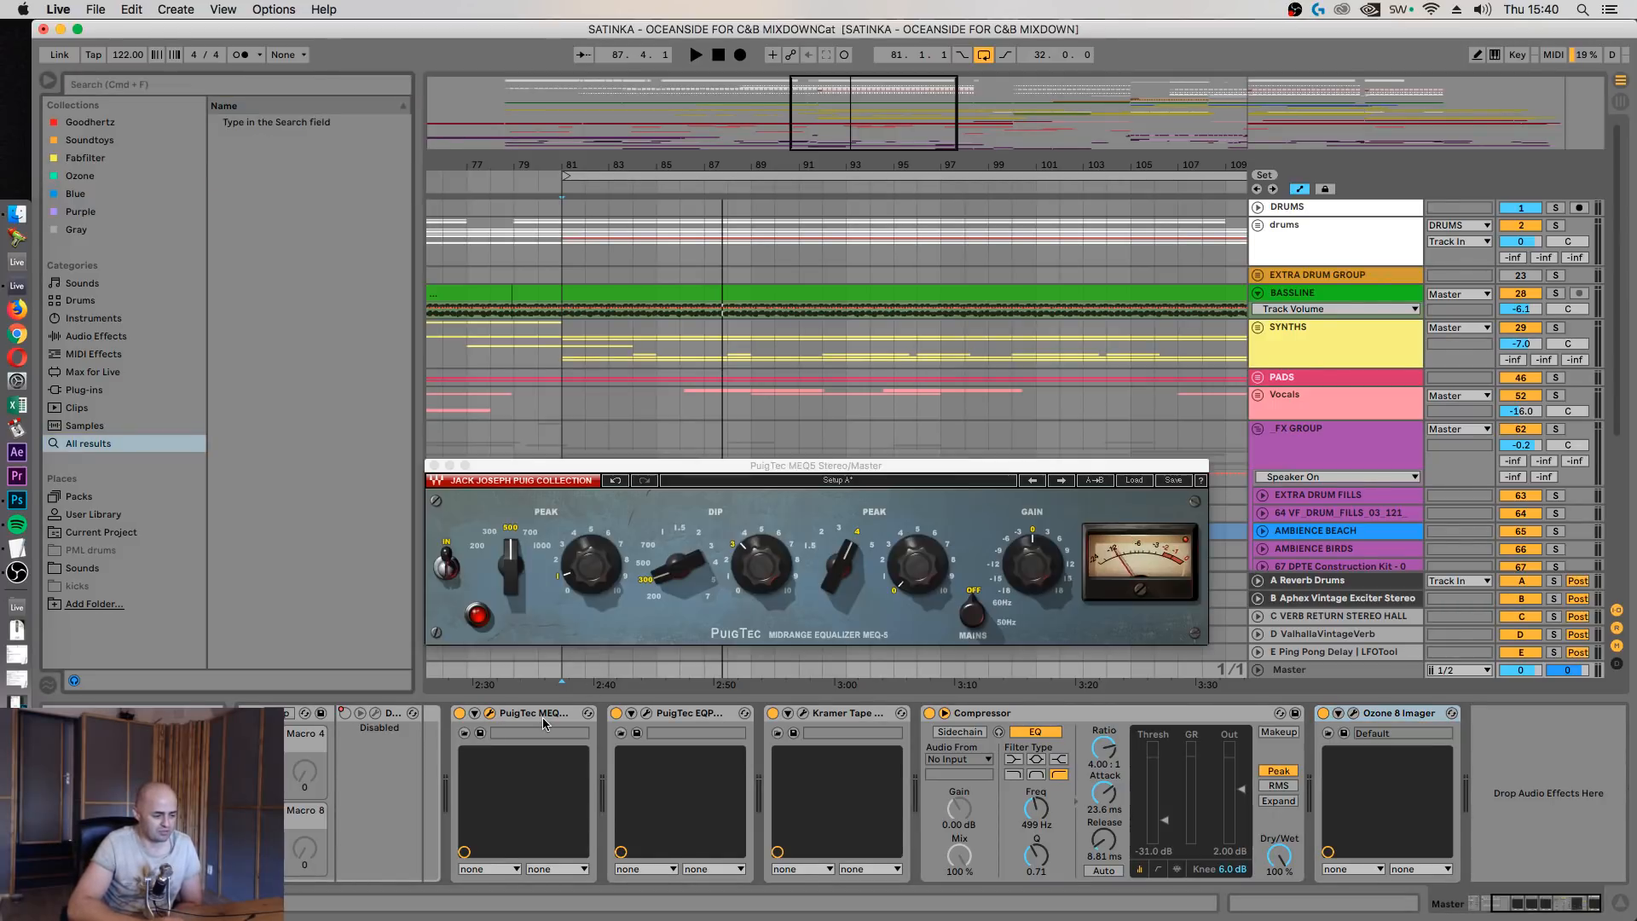
{"action": "left_click", "coordinate": [699, 719]}
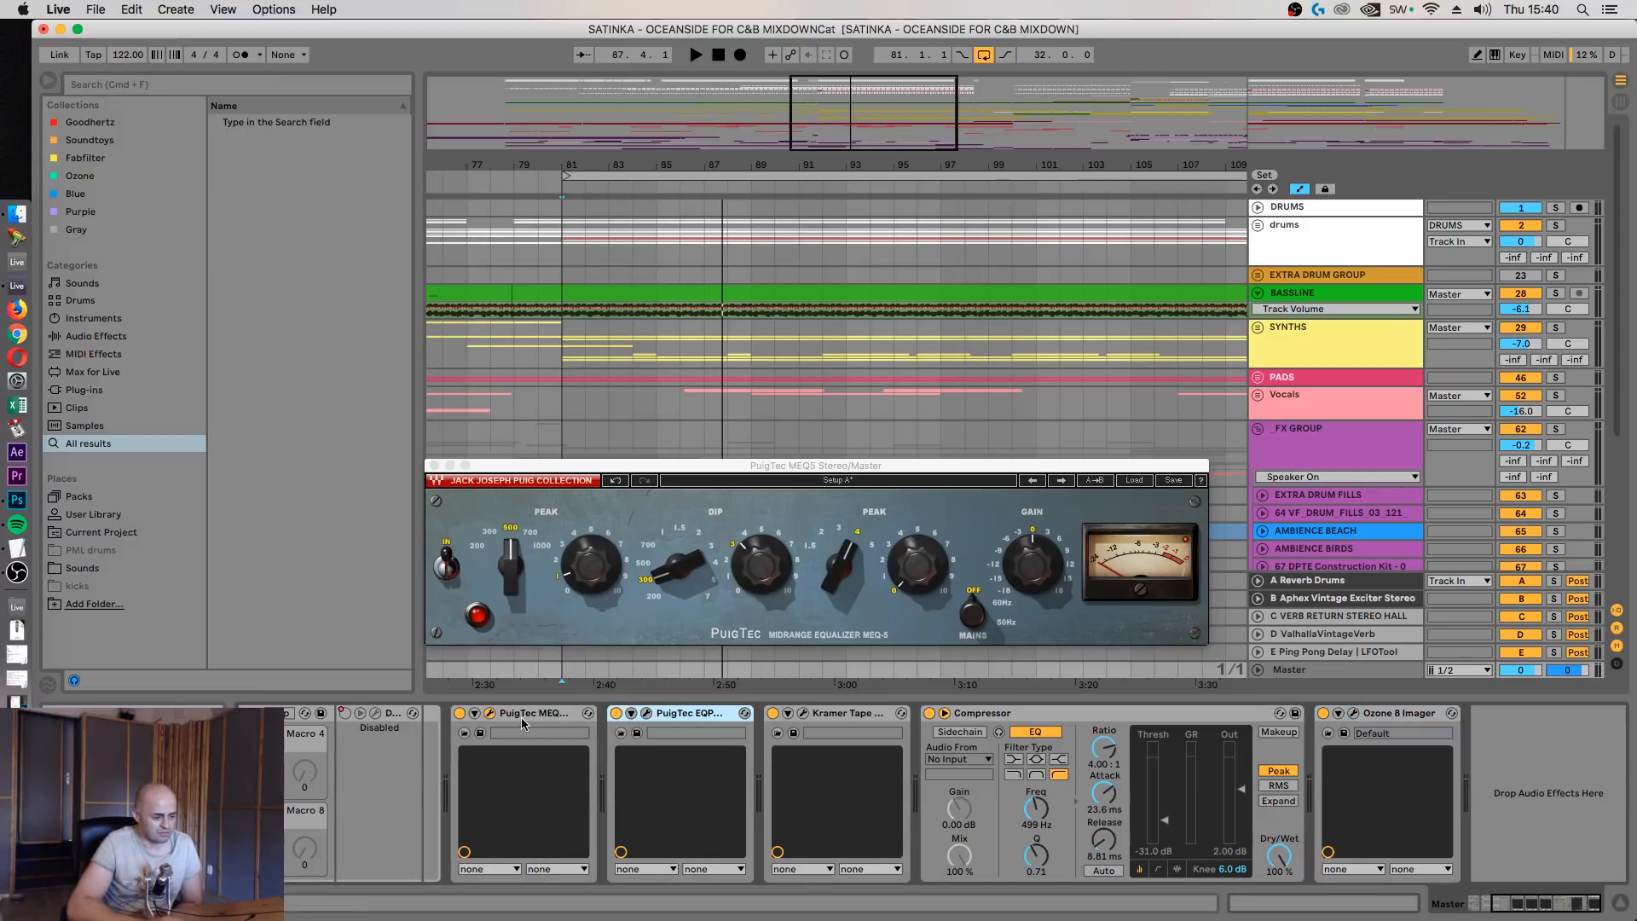
{"action": "left_click", "coordinate": [492, 714]}
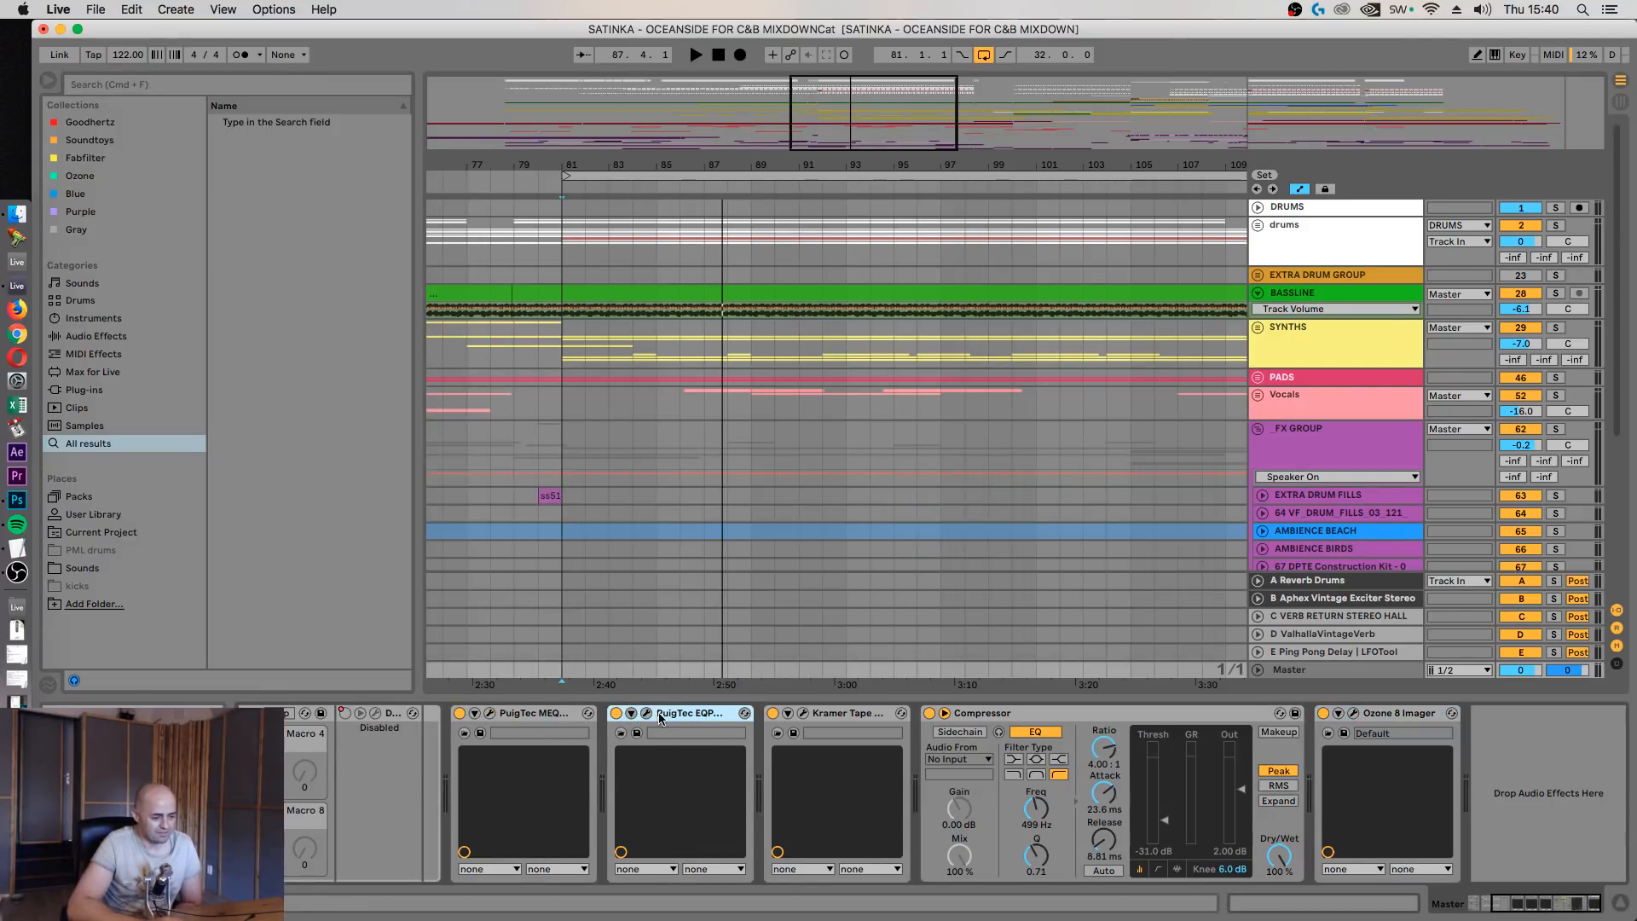
Duplicate PuigTec EQP1A to the end of the Master chain after Ozone 8 Imager and open only the copy's plug-in window
{"action": "left_click", "coordinate": [645, 714]}
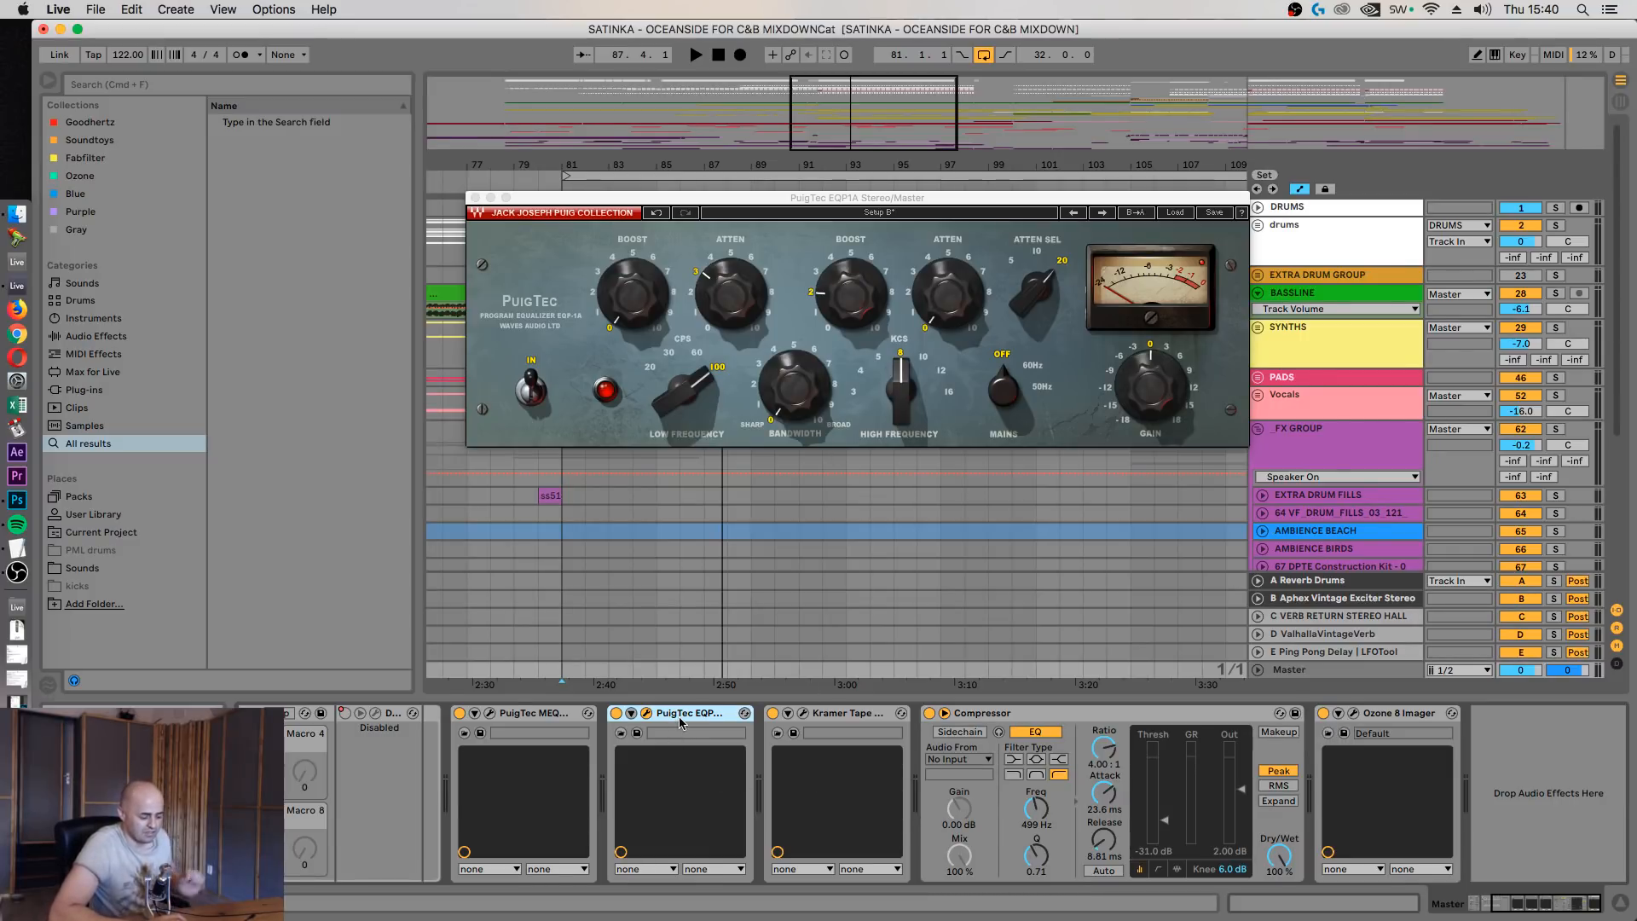
{"action": "left_click_drag", "start_coordinate": [678, 717], "coordinate": [1510, 775]}
{"action": "left_click", "coordinate": [1509, 713]}
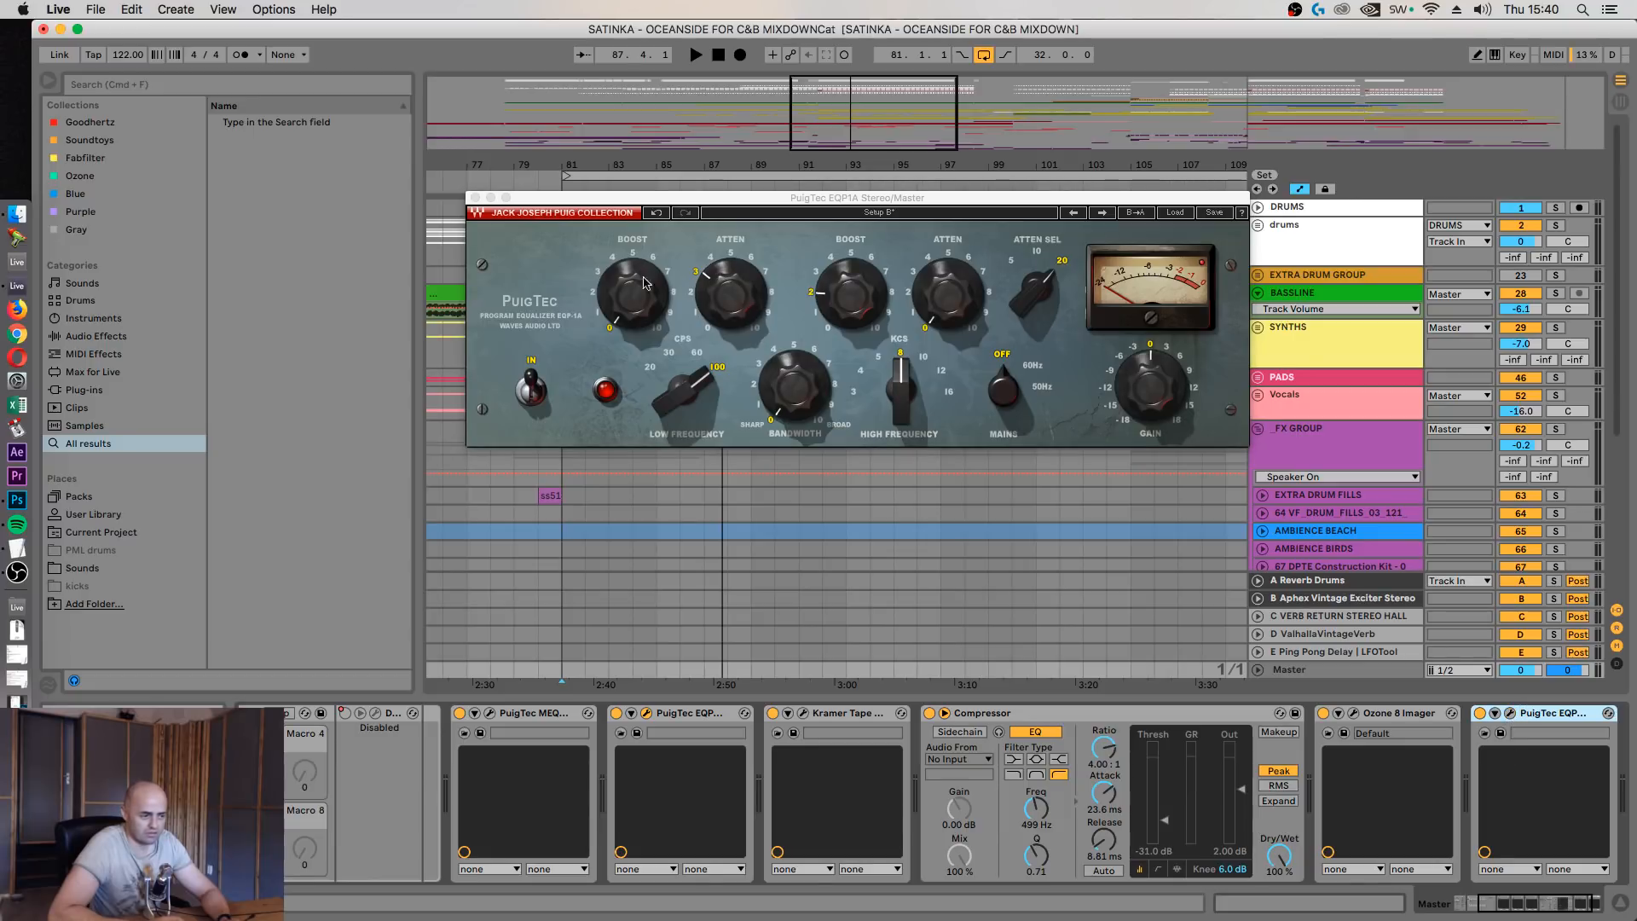
{"action": "left_click", "coordinate": [476, 198]}
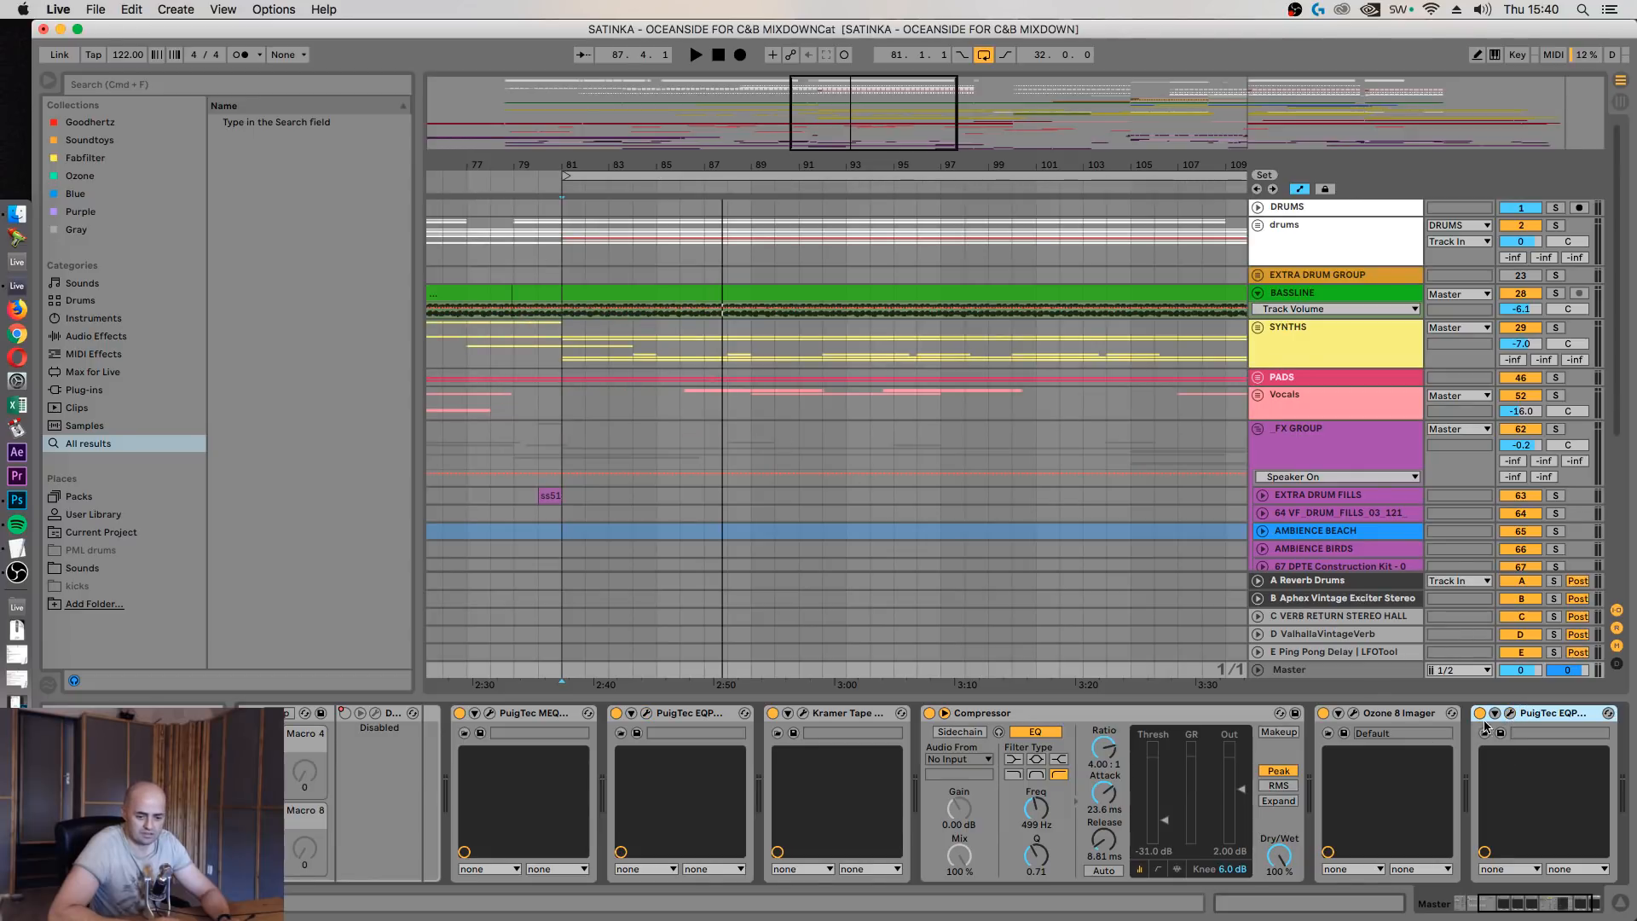
{"action": "left_click", "coordinate": [1509, 712]}
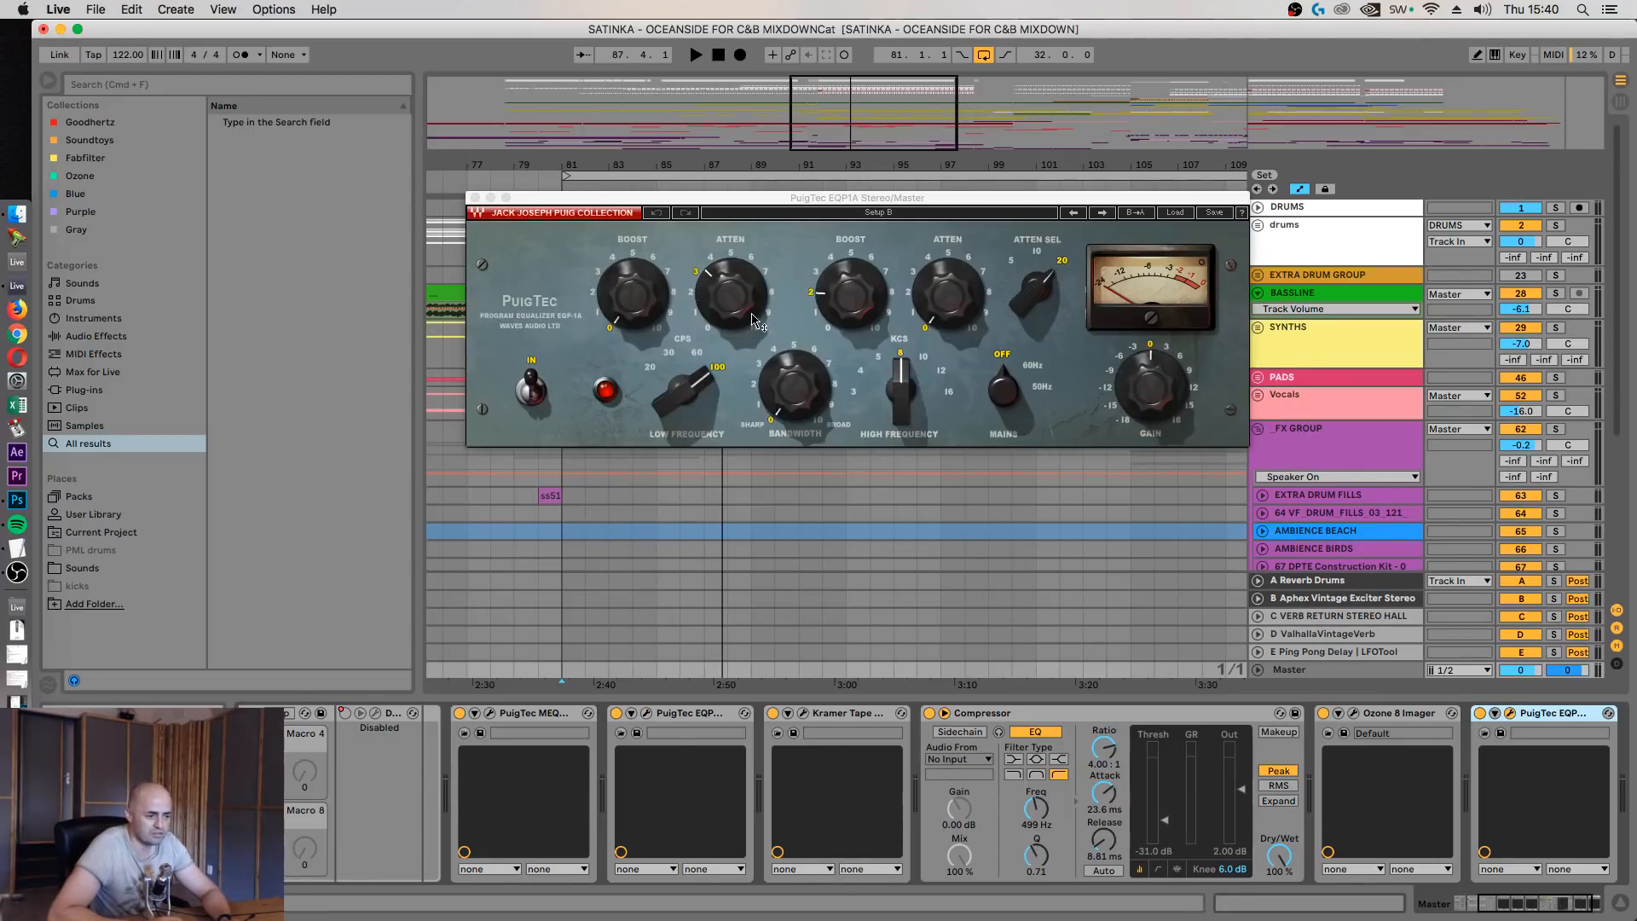
Reset the duplicated PuigTec EQP1A's low attenuation, high boost and high attenuation to 0, and its high frequency to 3 KCS
{"action": "left_click", "coordinate": [727, 301], "text": "alt"}
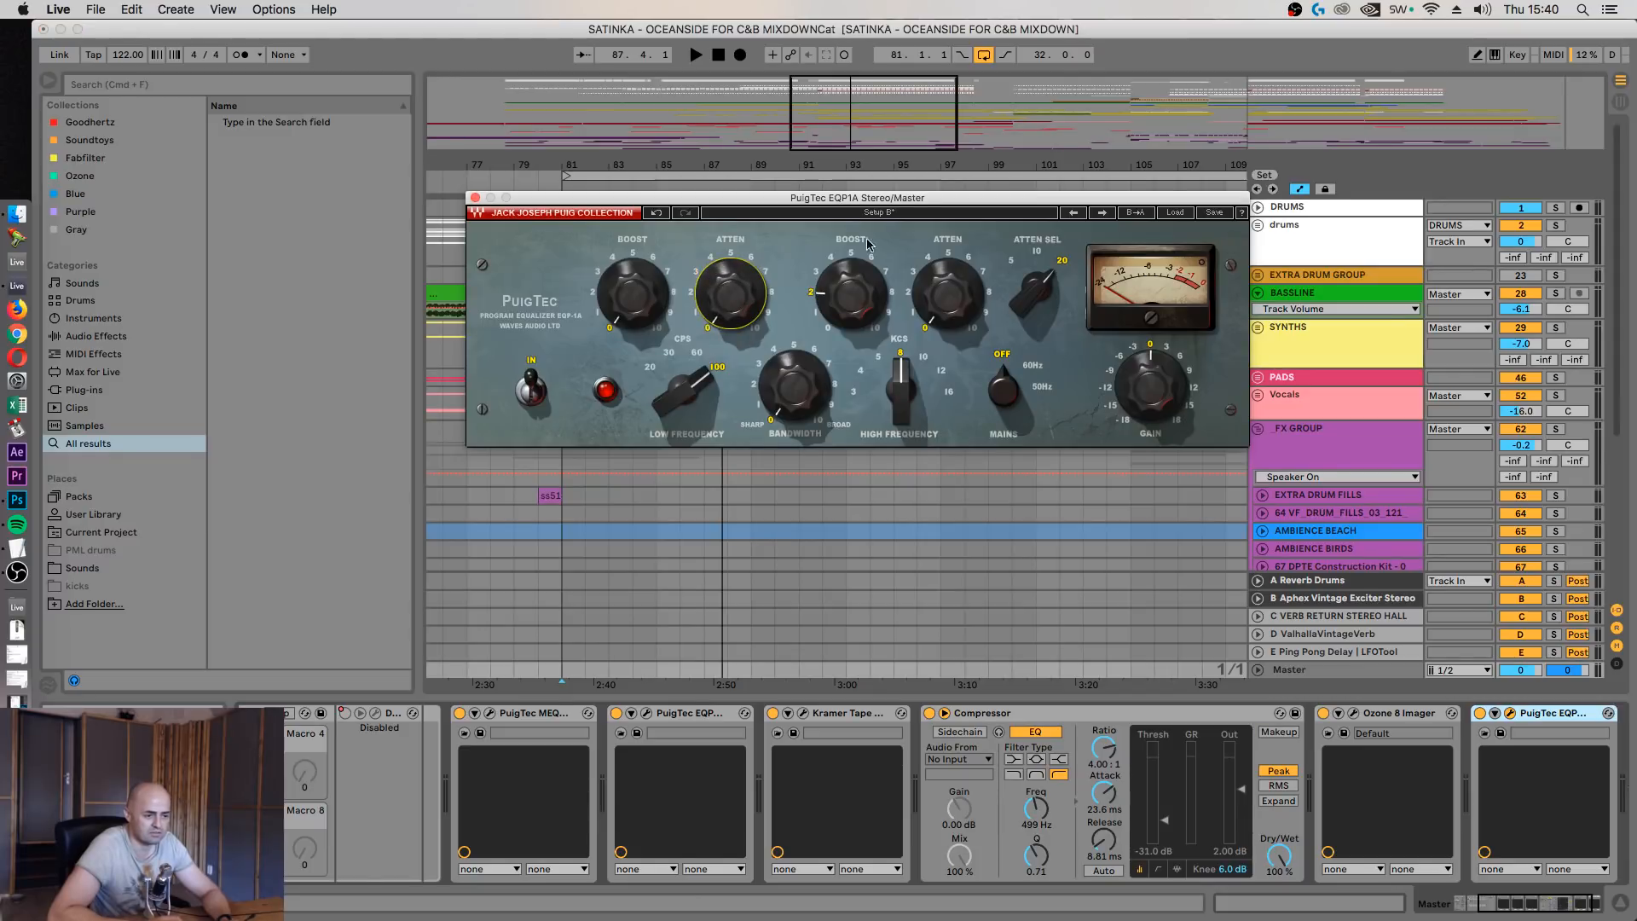
{"action": "left_click", "coordinate": [874, 288], "text": "alt"}
{"action": "left_click", "coordinate": [951, 286], "text": "alt"}
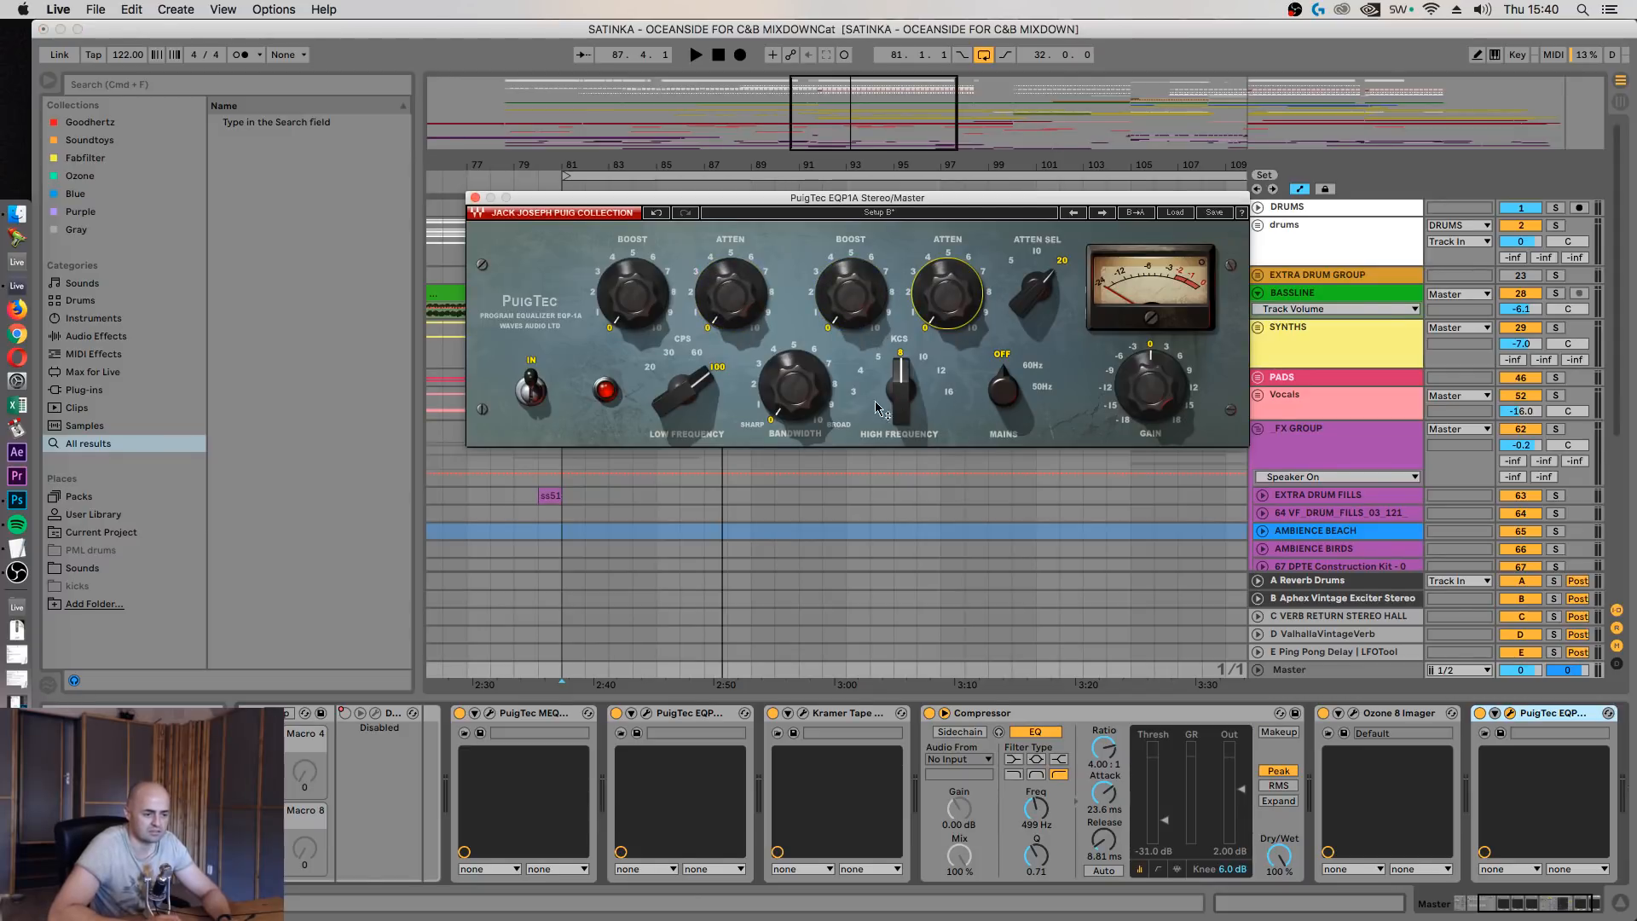
{"action": "left_click", "coordinate": [902, 385], "text": "alt"}
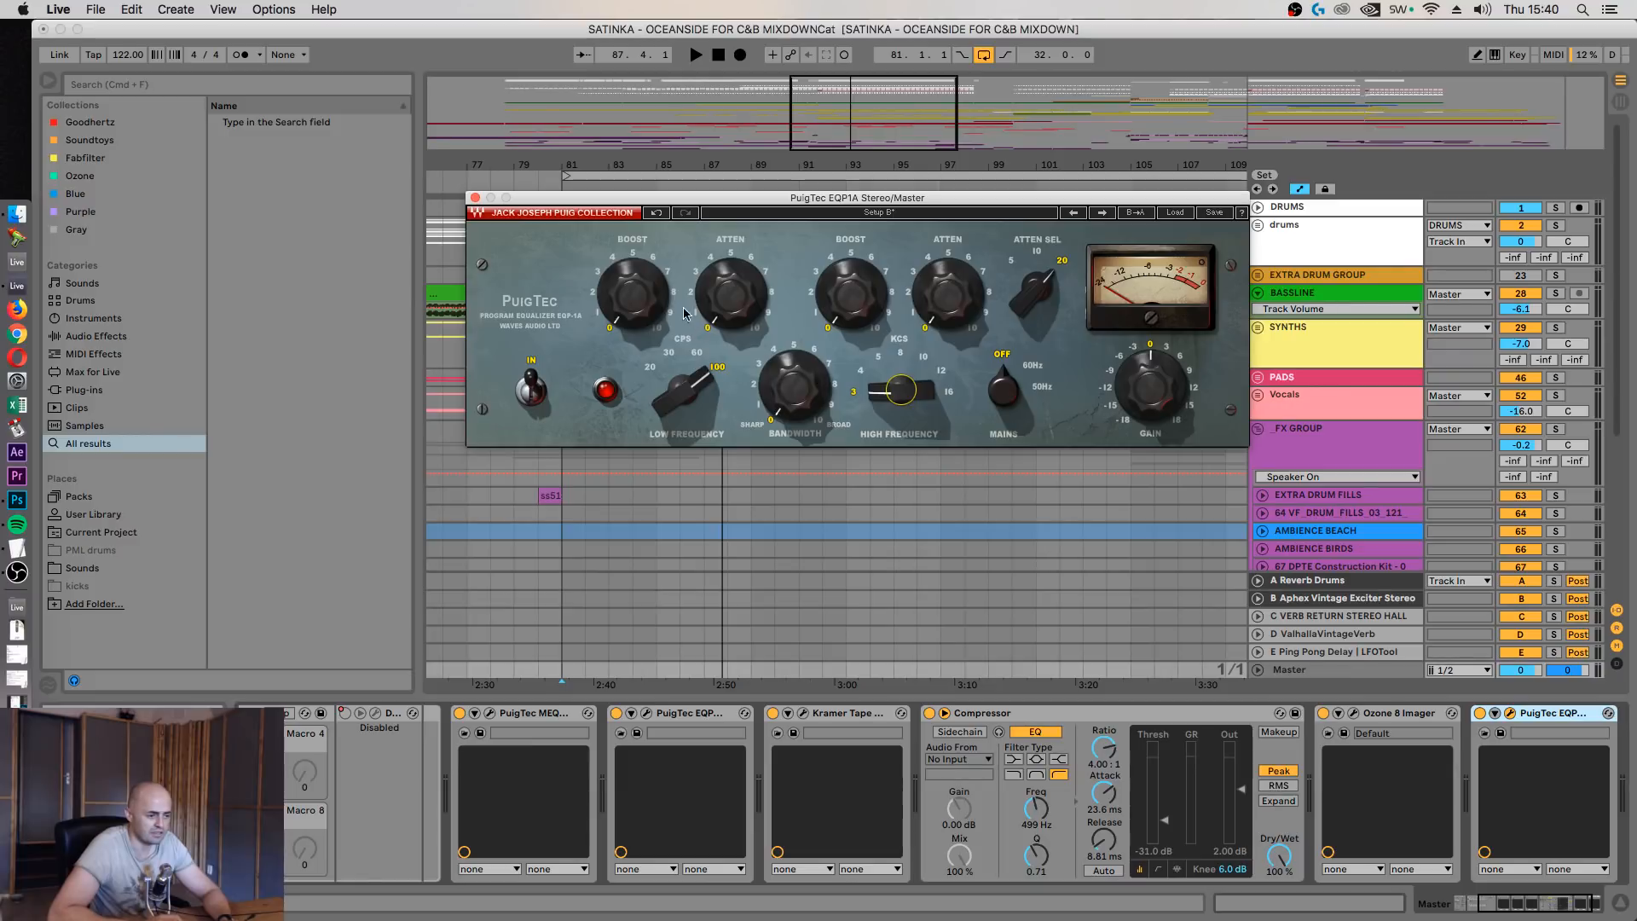
Set the duplicated PuigTec EQP1A's low frequency to 30 Hz and raise its low boost to about 2 during playback
{"action": "left_click_drag", "start_coordinate": [685, 393], "coordinate": [685, 421]}
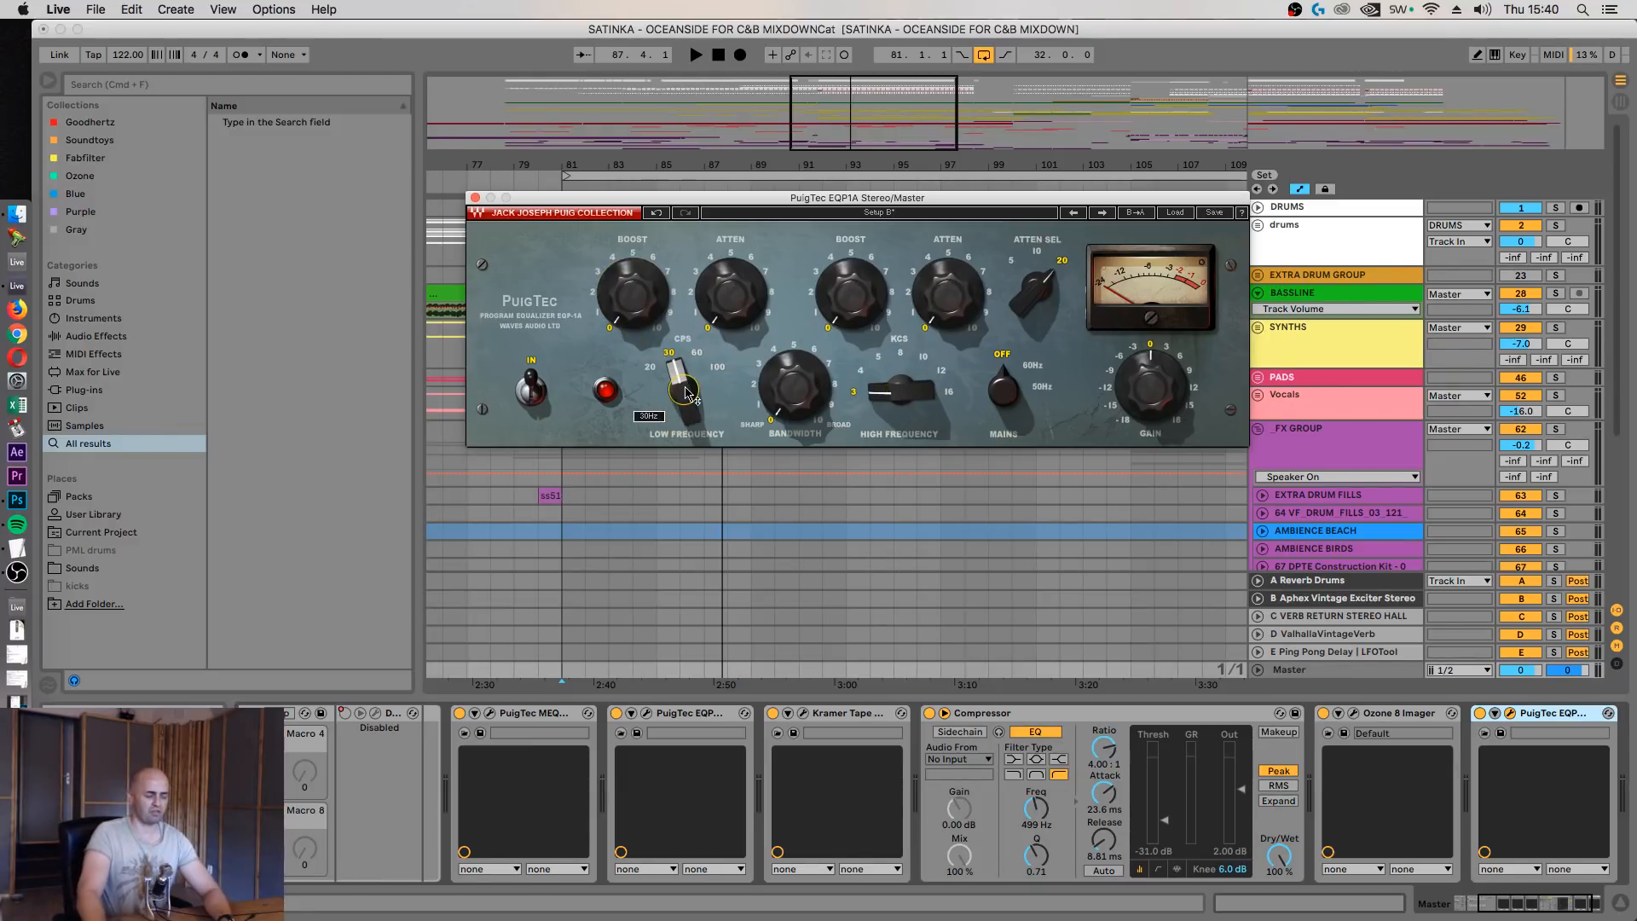
{"action": "left_click", "coordinate": [632, 293], "text": "alt"}
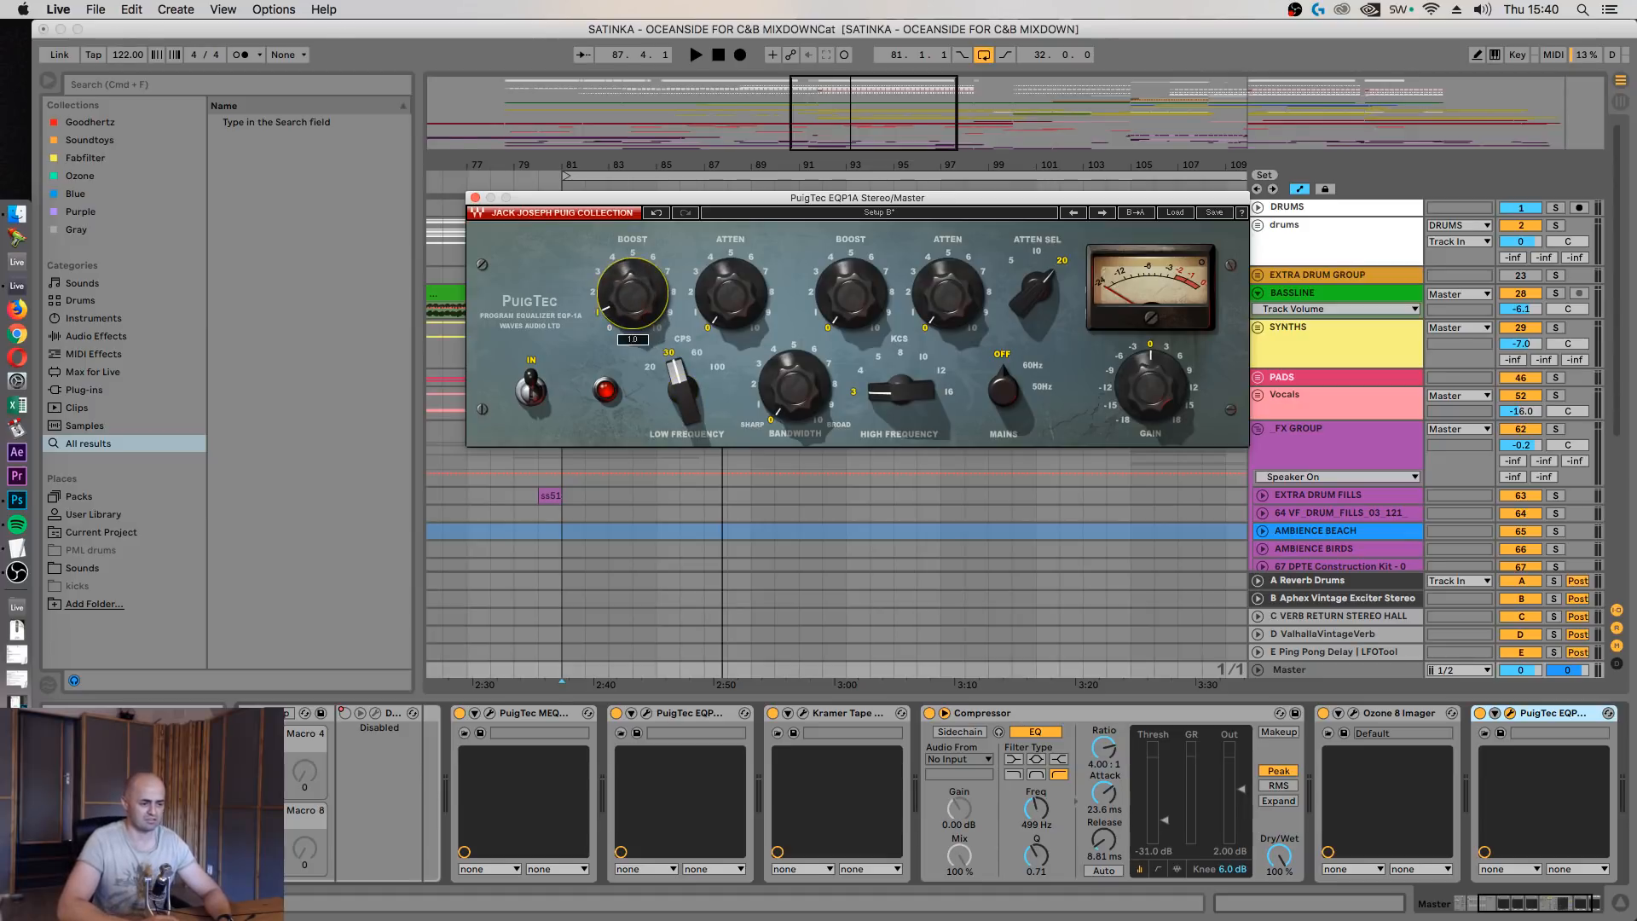
{"action": "key", "text": "space"}
{"action": "mouse_move", "coordinate": [632, 296]}
{"action": "left_mouse_down"}
{"action": "mouse_move", "coordinate": [632, 269]}
{"action": "mouse_move", "coordinate": [632, 285]}
{"action": "left_mouse_up"}
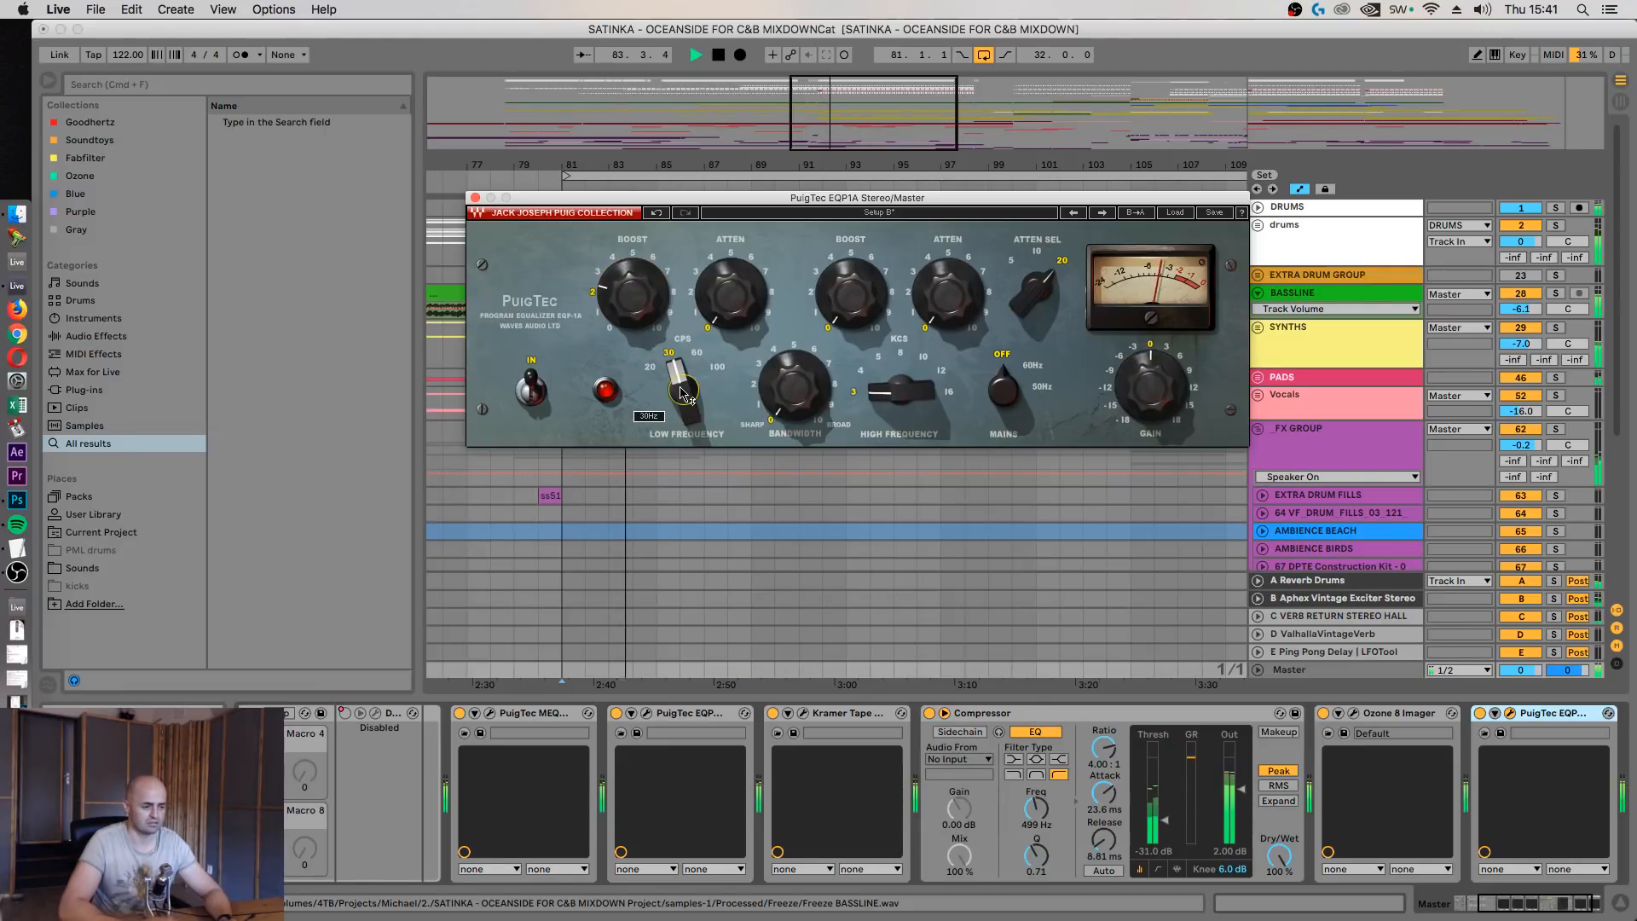
Audition the PuigTec EQP1A's low frequency at 100 Hz and 60 Hz during playback, and return it to 30 Hz
{"action": "left_click_drag", "start_coordinate": [683, 401], "coordinate": [683, 392]}
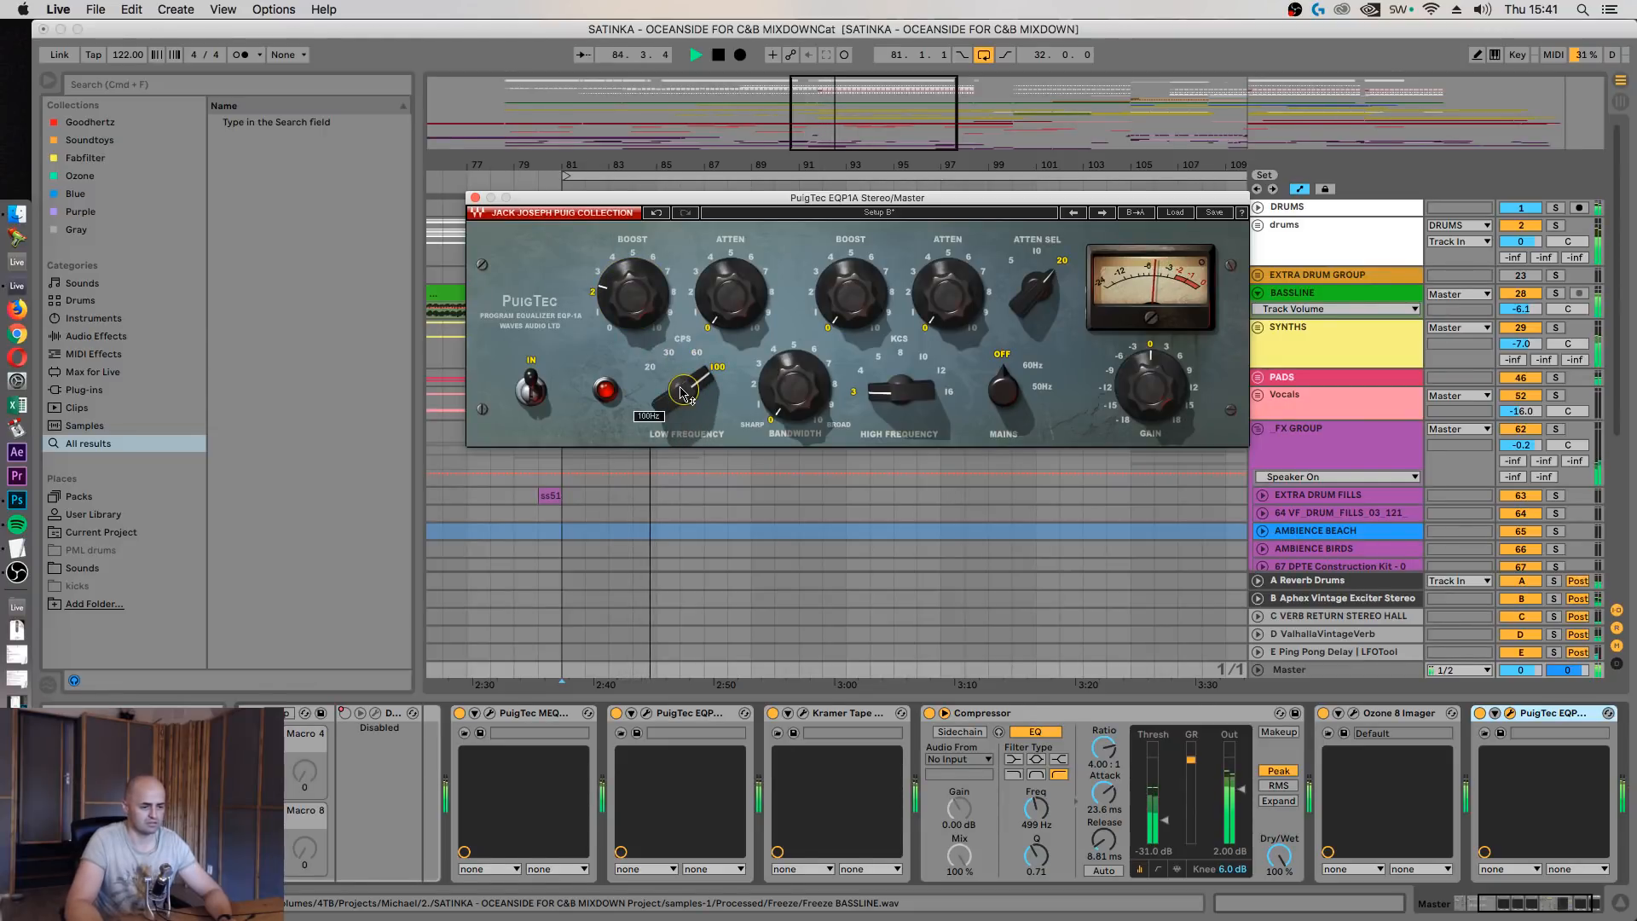
{"action": "key", "text": "space"}
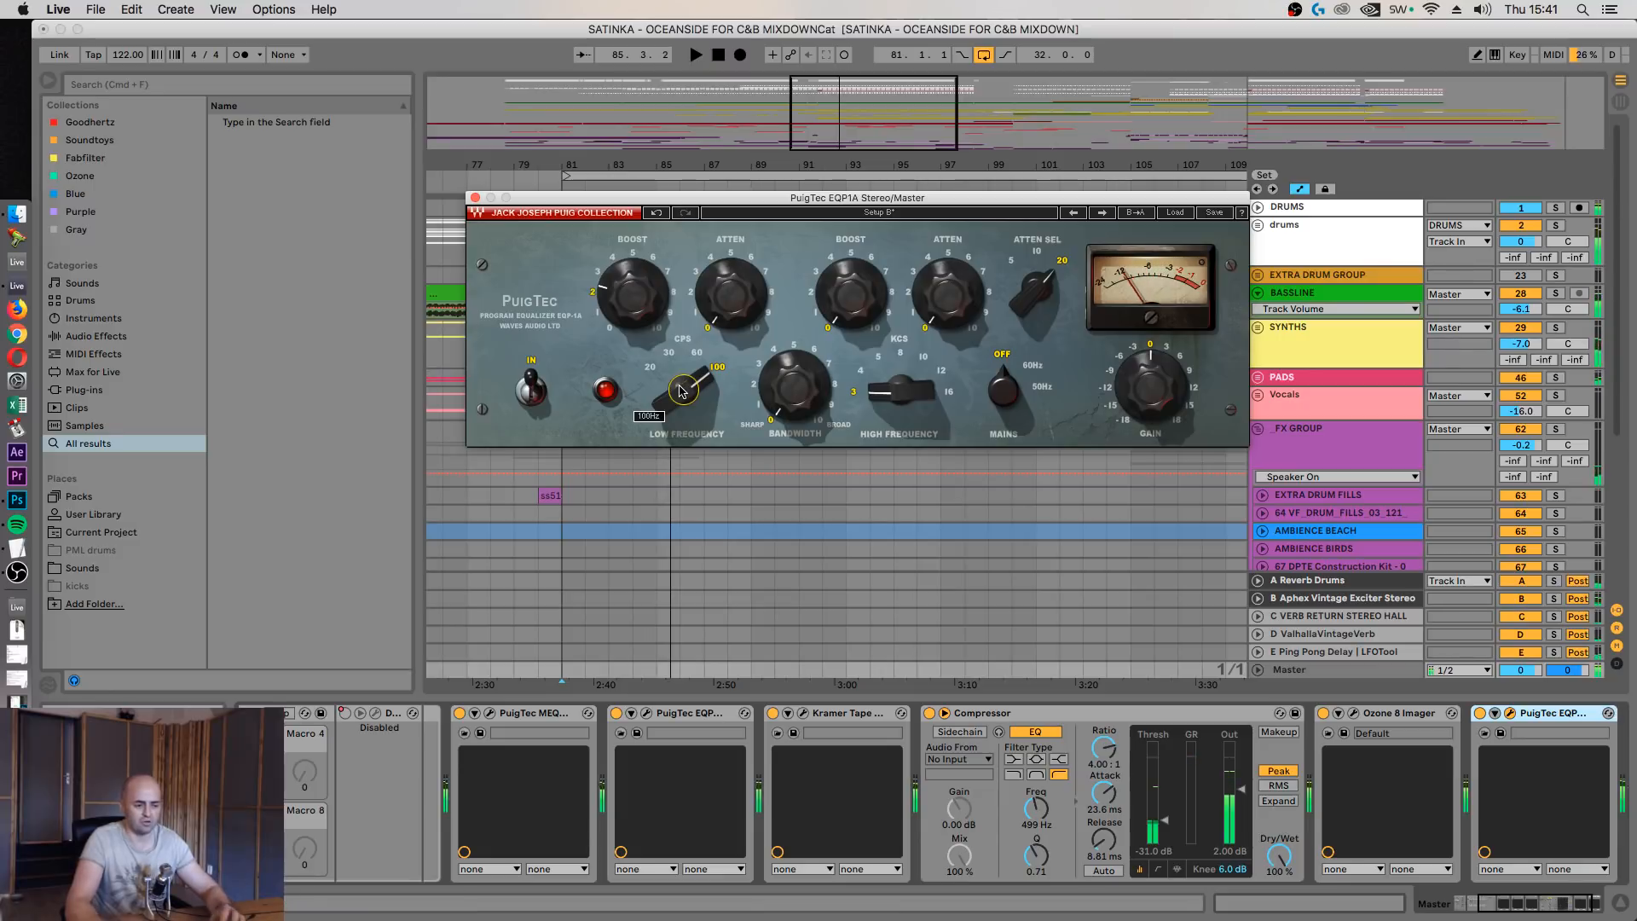
{"action": "key", "text": "space"}
{"action": "left_click_drag", "start_coordinate": [682, 391], "coordinate": [682, 388]}
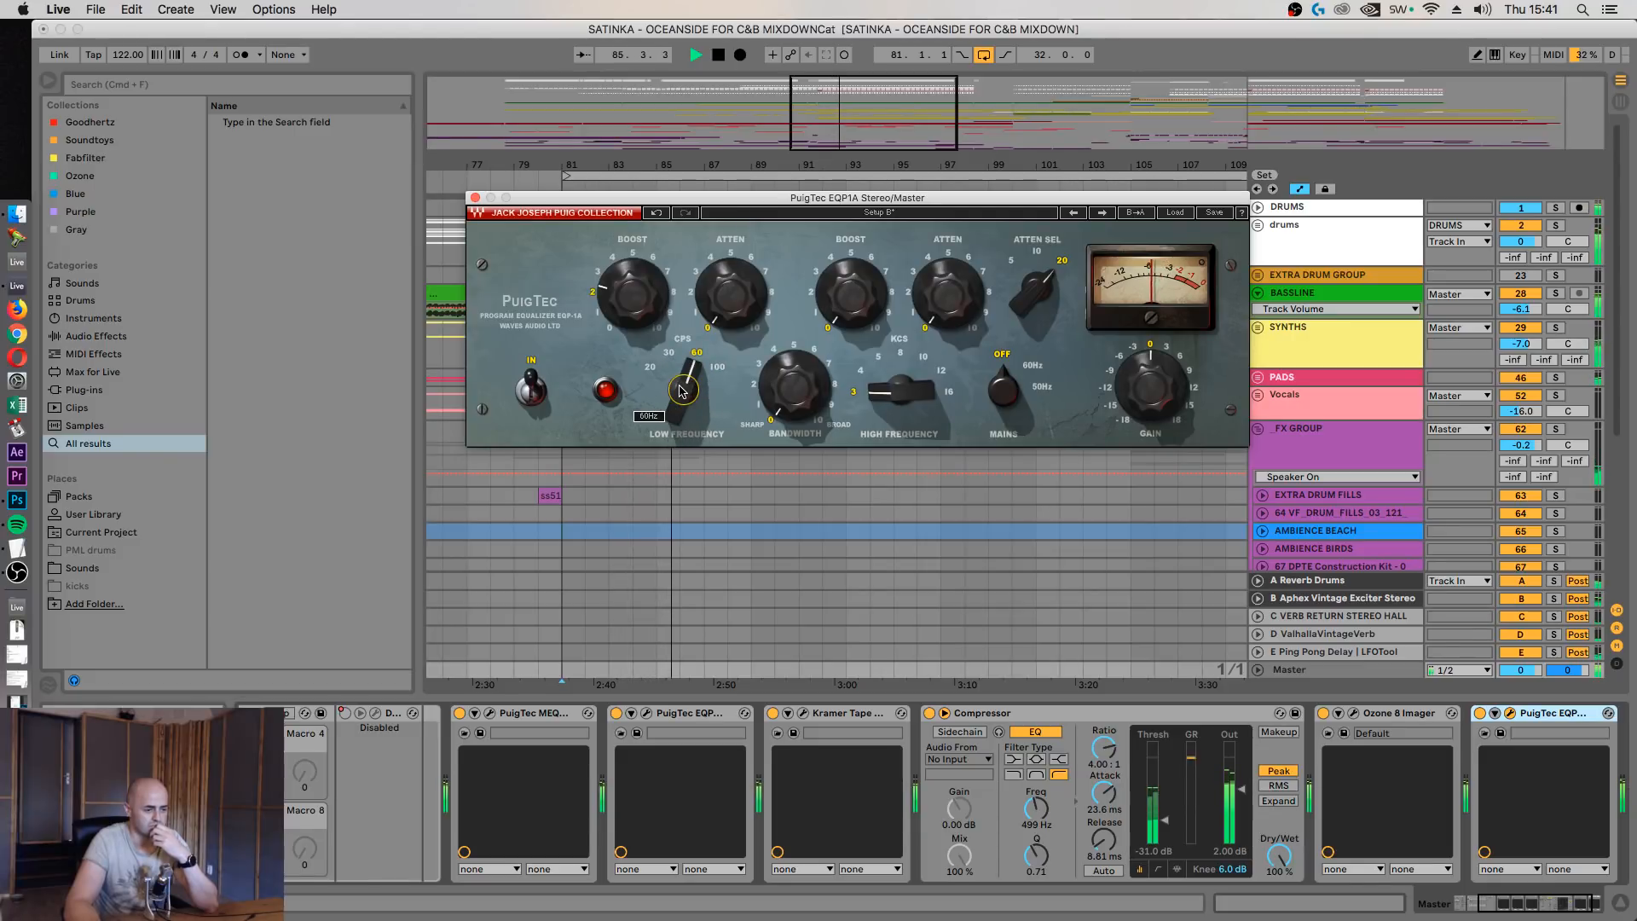
{"action": "left_click_drag", "start_coordinate": [682, 390], "coordinate": [682, 391]}
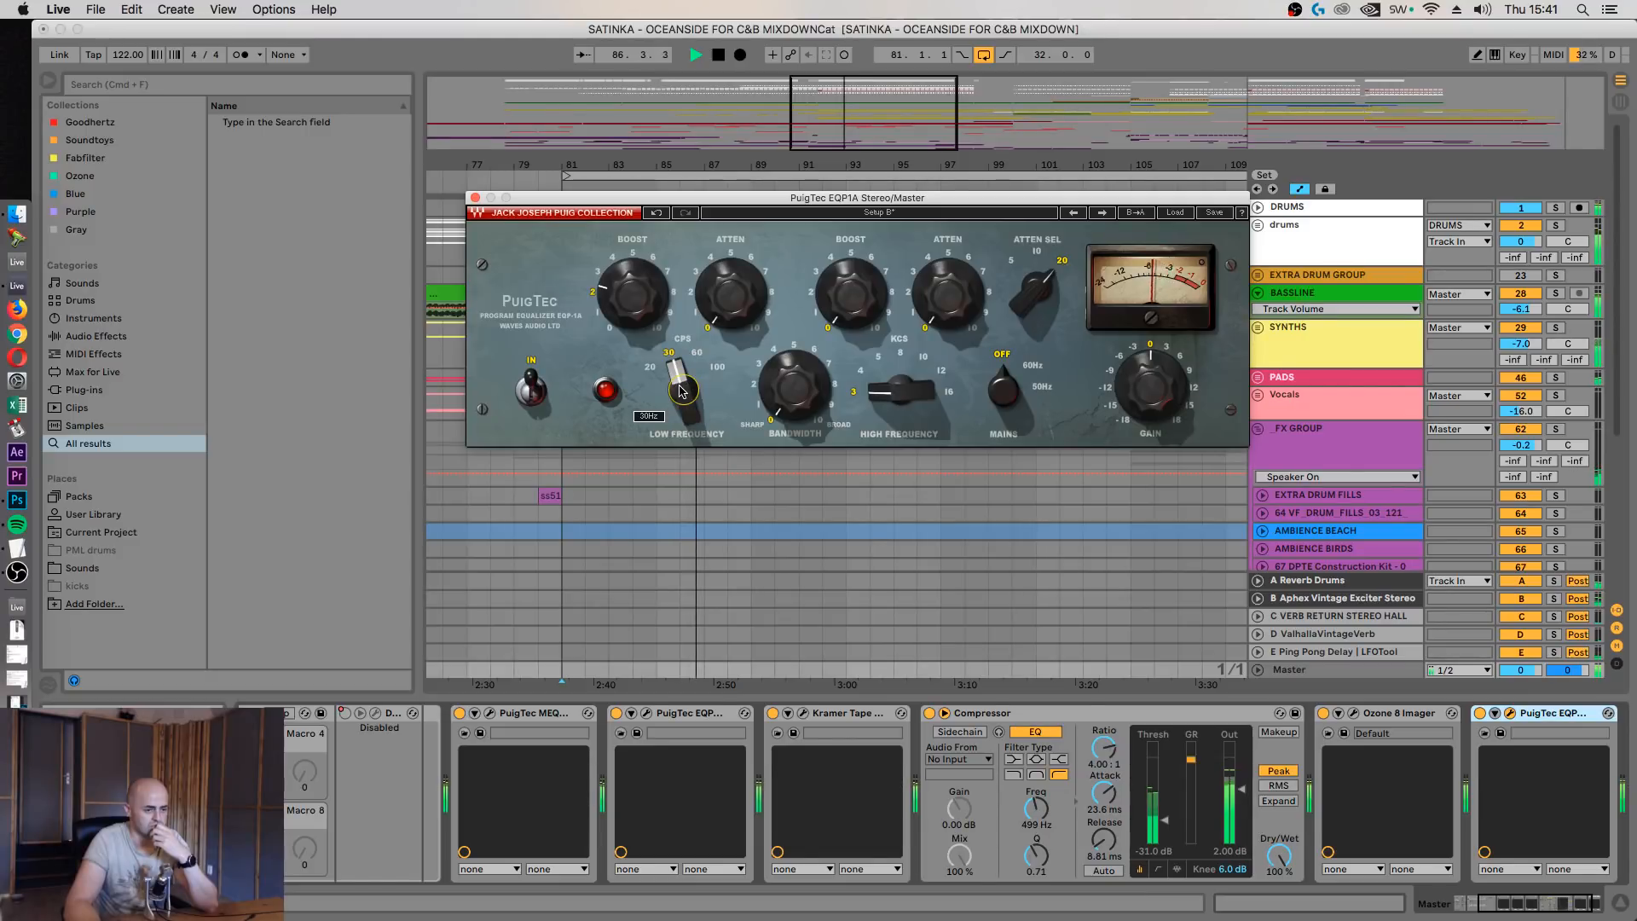
Try a low boost of 3.1 and reduce it to 0.8, bypassing and re-enabling the PuigTec EQP1A to compare
{"action": "mouse_move", "coordinate": [633, 296]}
{"action": "left_mouse_down"}
{"action": "mouse_move", "coordinate": [634, 328]}
{"action": "mouse_move", "coordinate": [634, 226]}
{"action": "mouse_move", "coordinate": [634, 277]}
{"action": "left_mouse_up"}
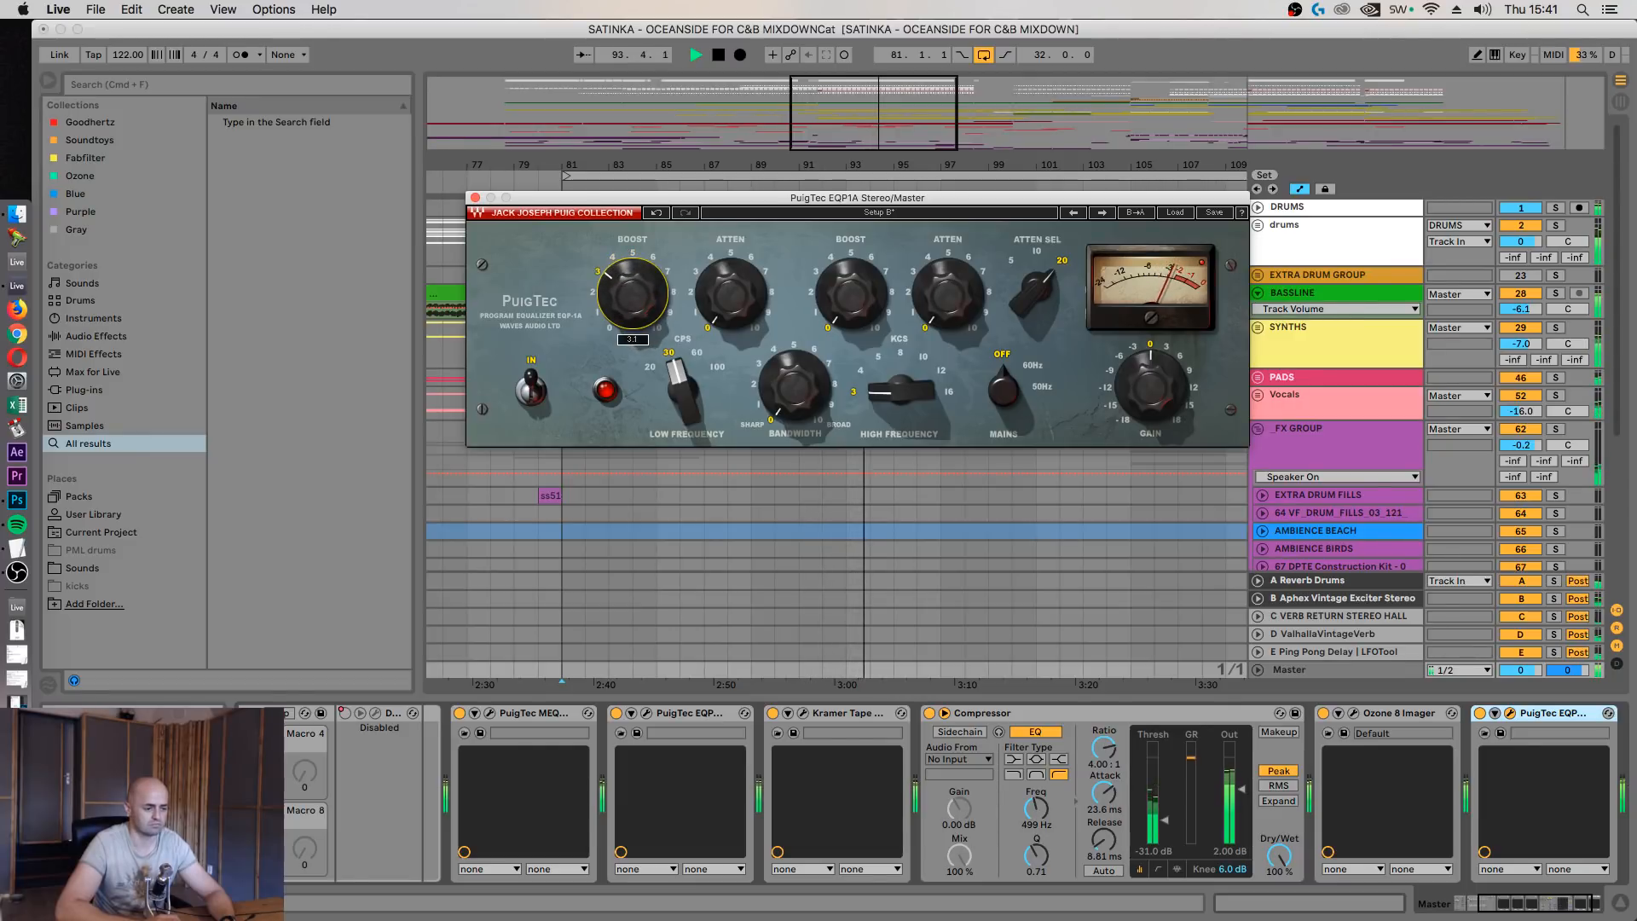
{"action": "left_click_drag", "start_coordinate": [633, 281], "coordinate": [634, 289]}
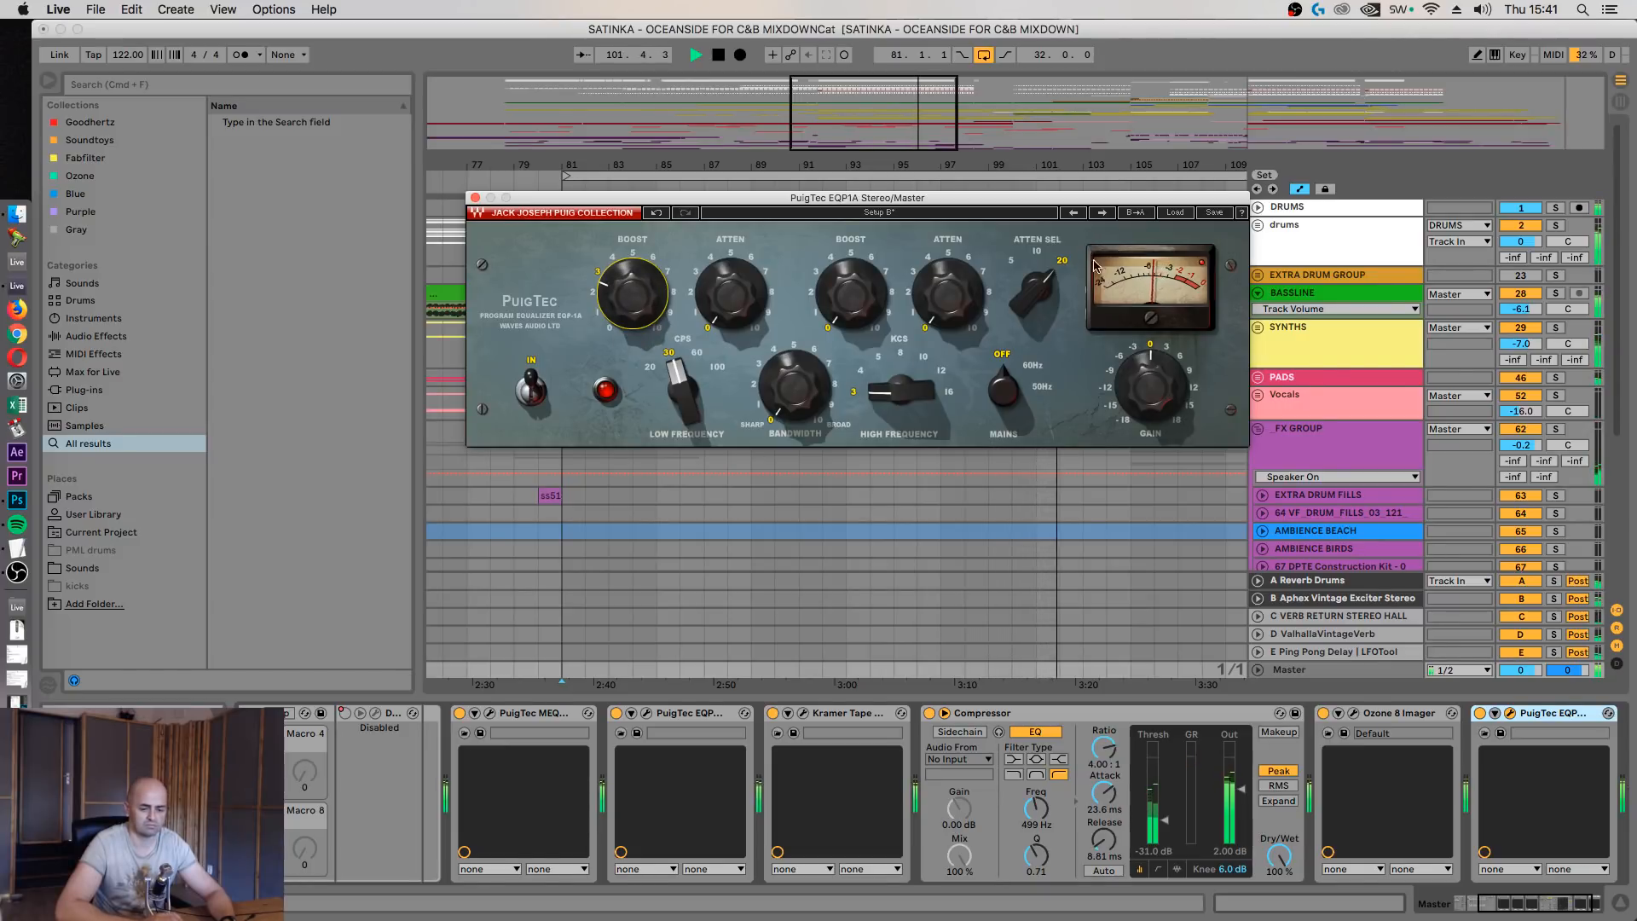
{"action": "left_click", "coordinate": [1480, 714]}
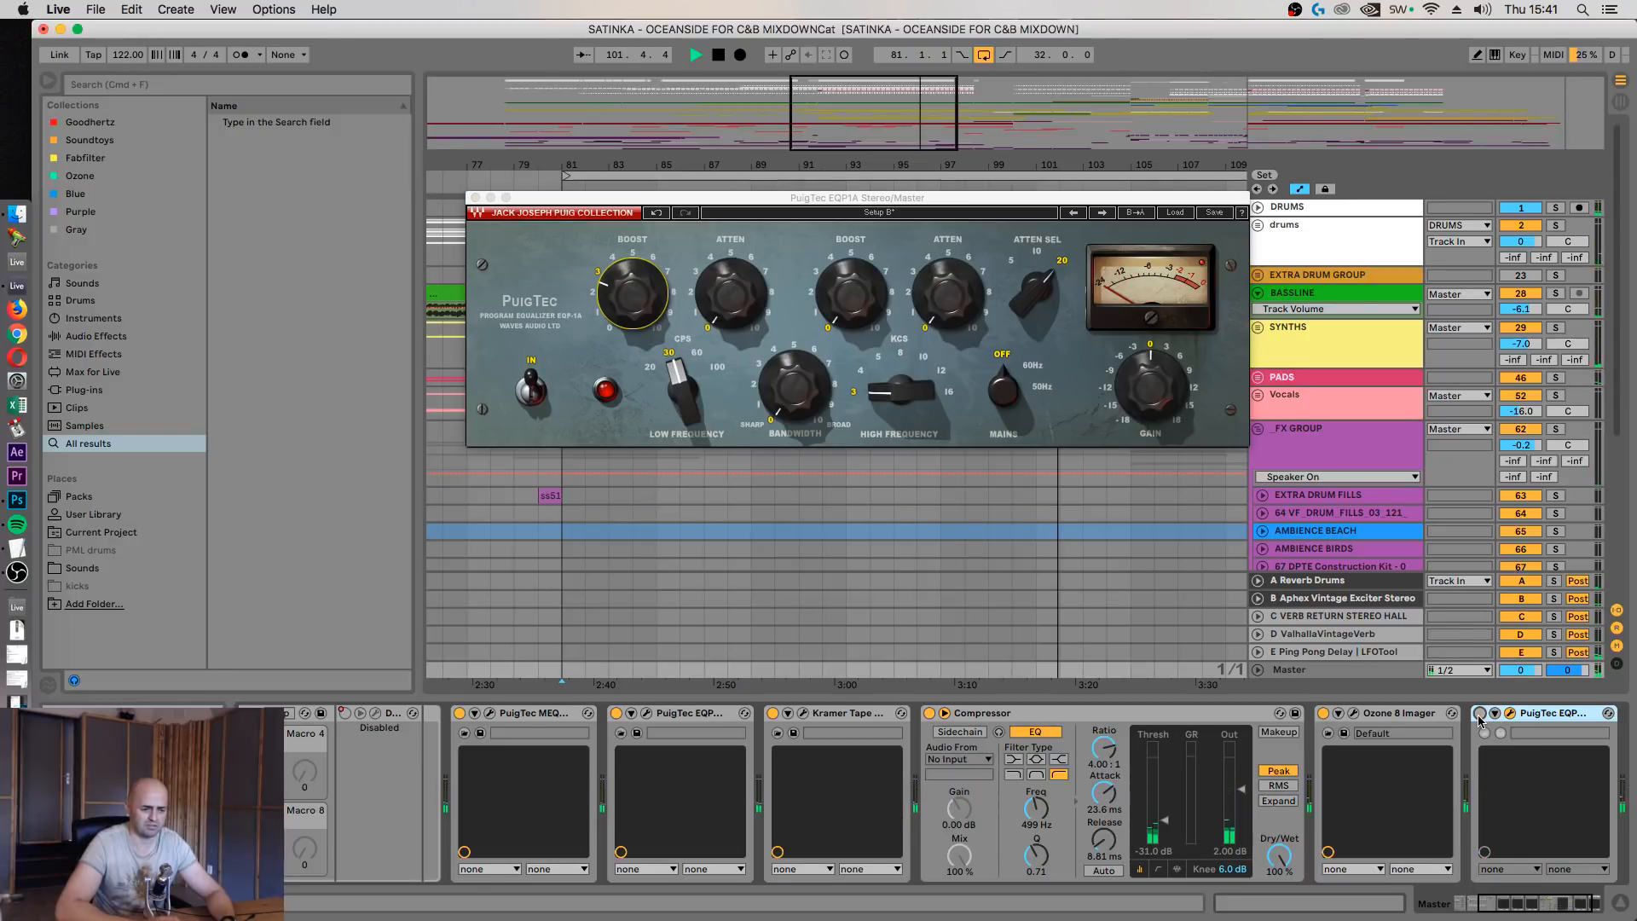
{"action": "key", "text": "space"}
{"action": "left_click", "coordinate": [1480, 714]}
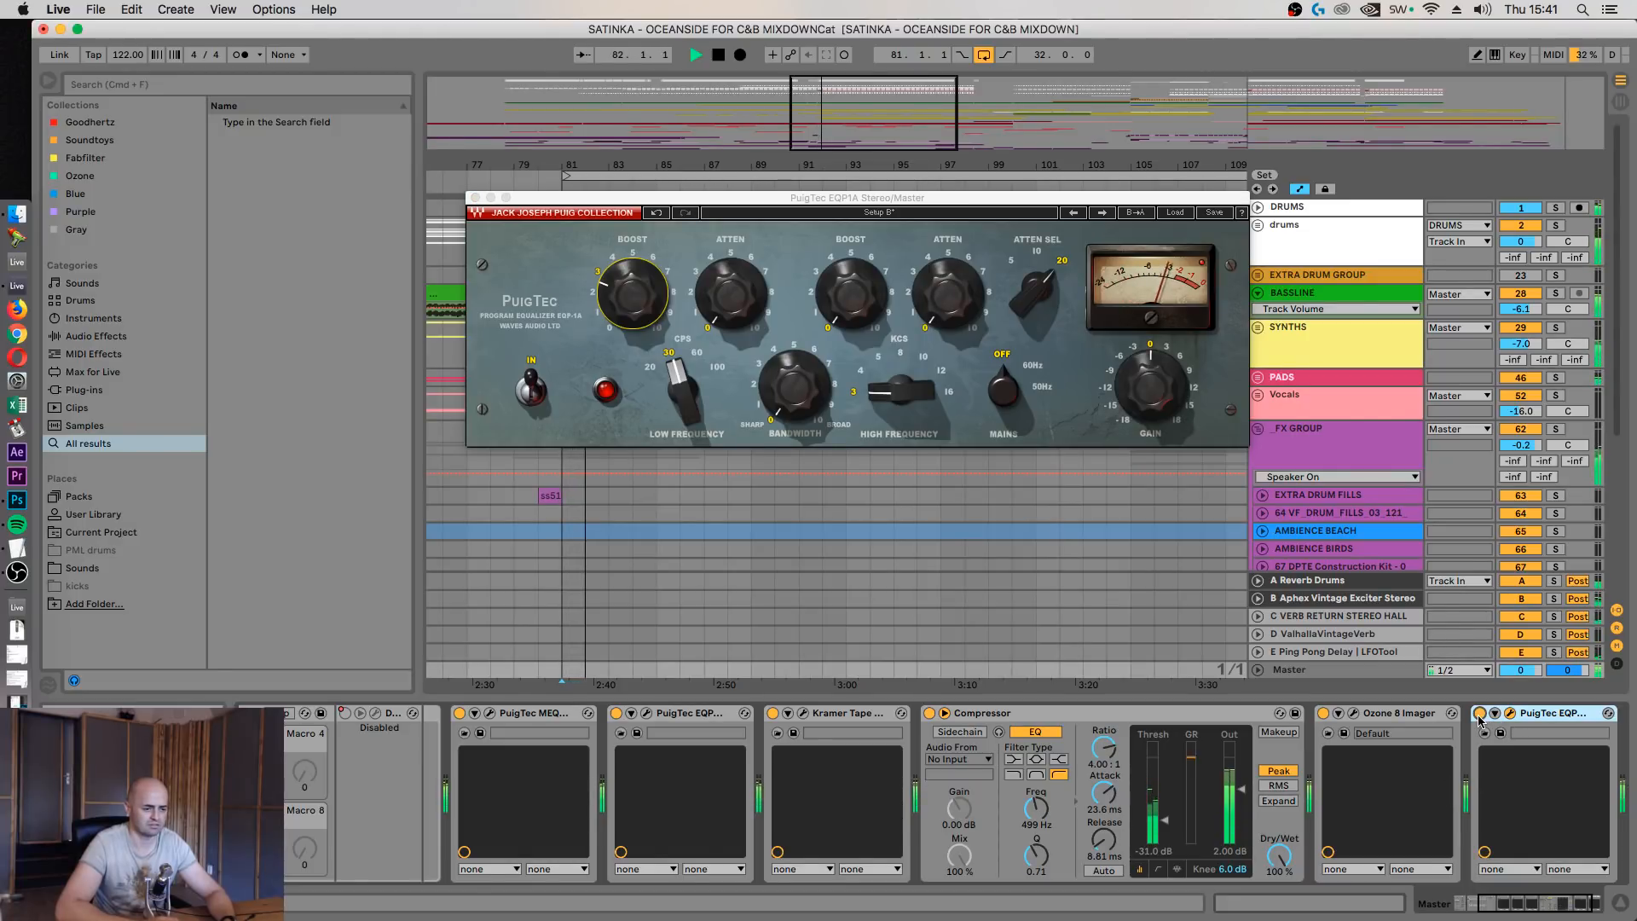
{"action": "left_click", "coordinate": [628, 300]}
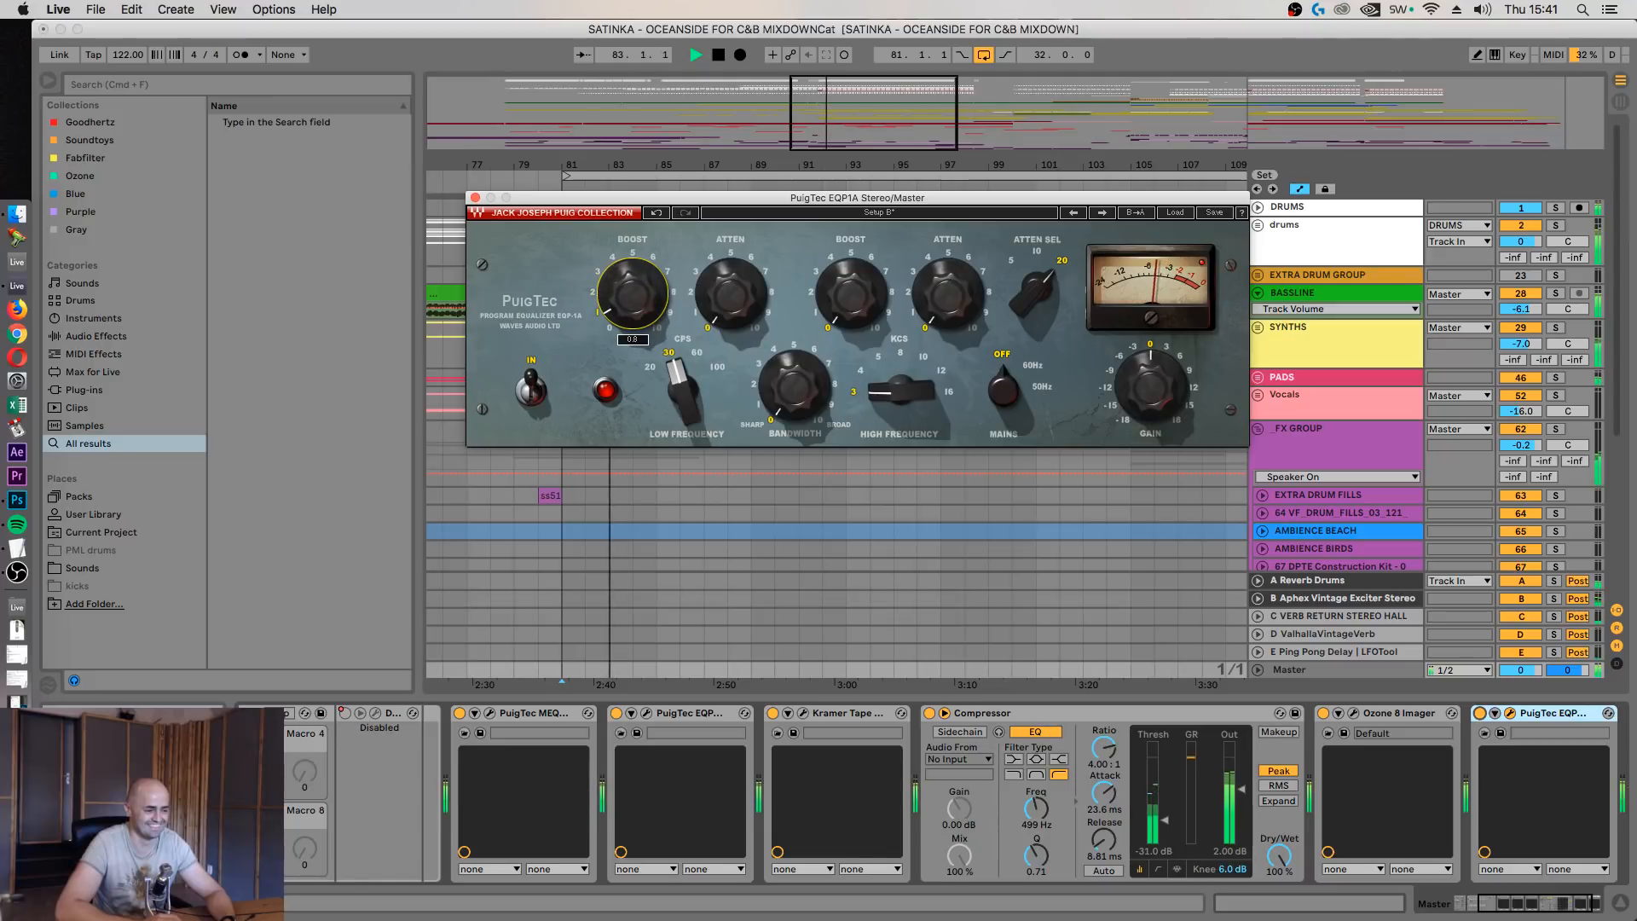
Lower the PuigTec EQP1A's output gain and compare the playing mix with the plug-in bypassed and enabled
{"action": "left_click", "coordinate": [1481, 714]}
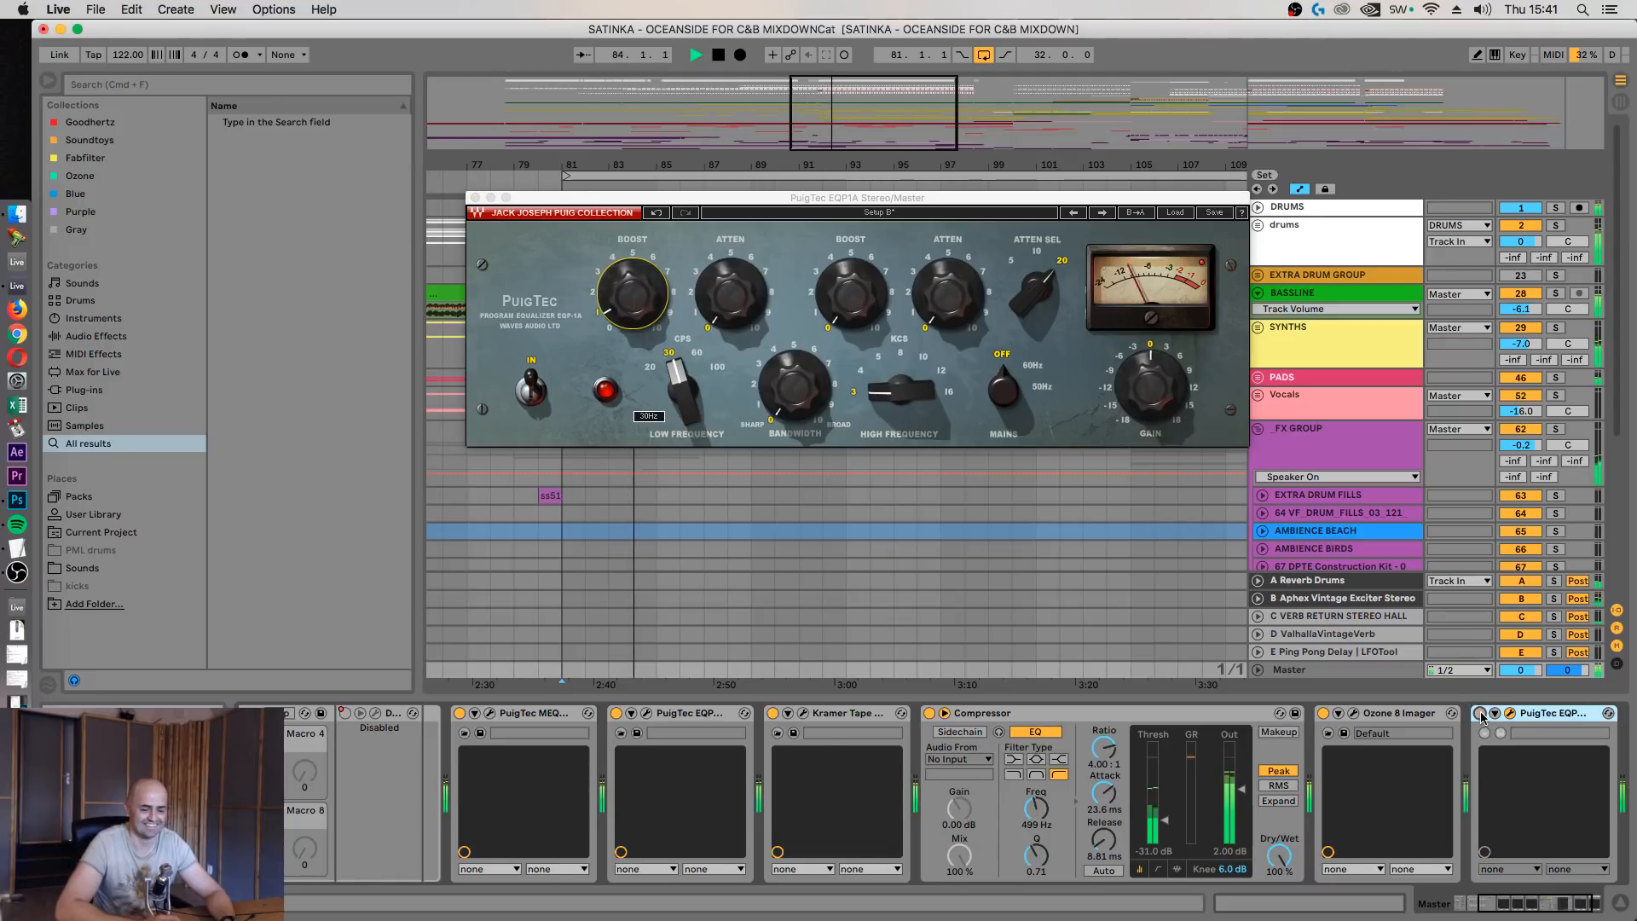
{"action": "left_click", "coordinate": [1480, 715]}
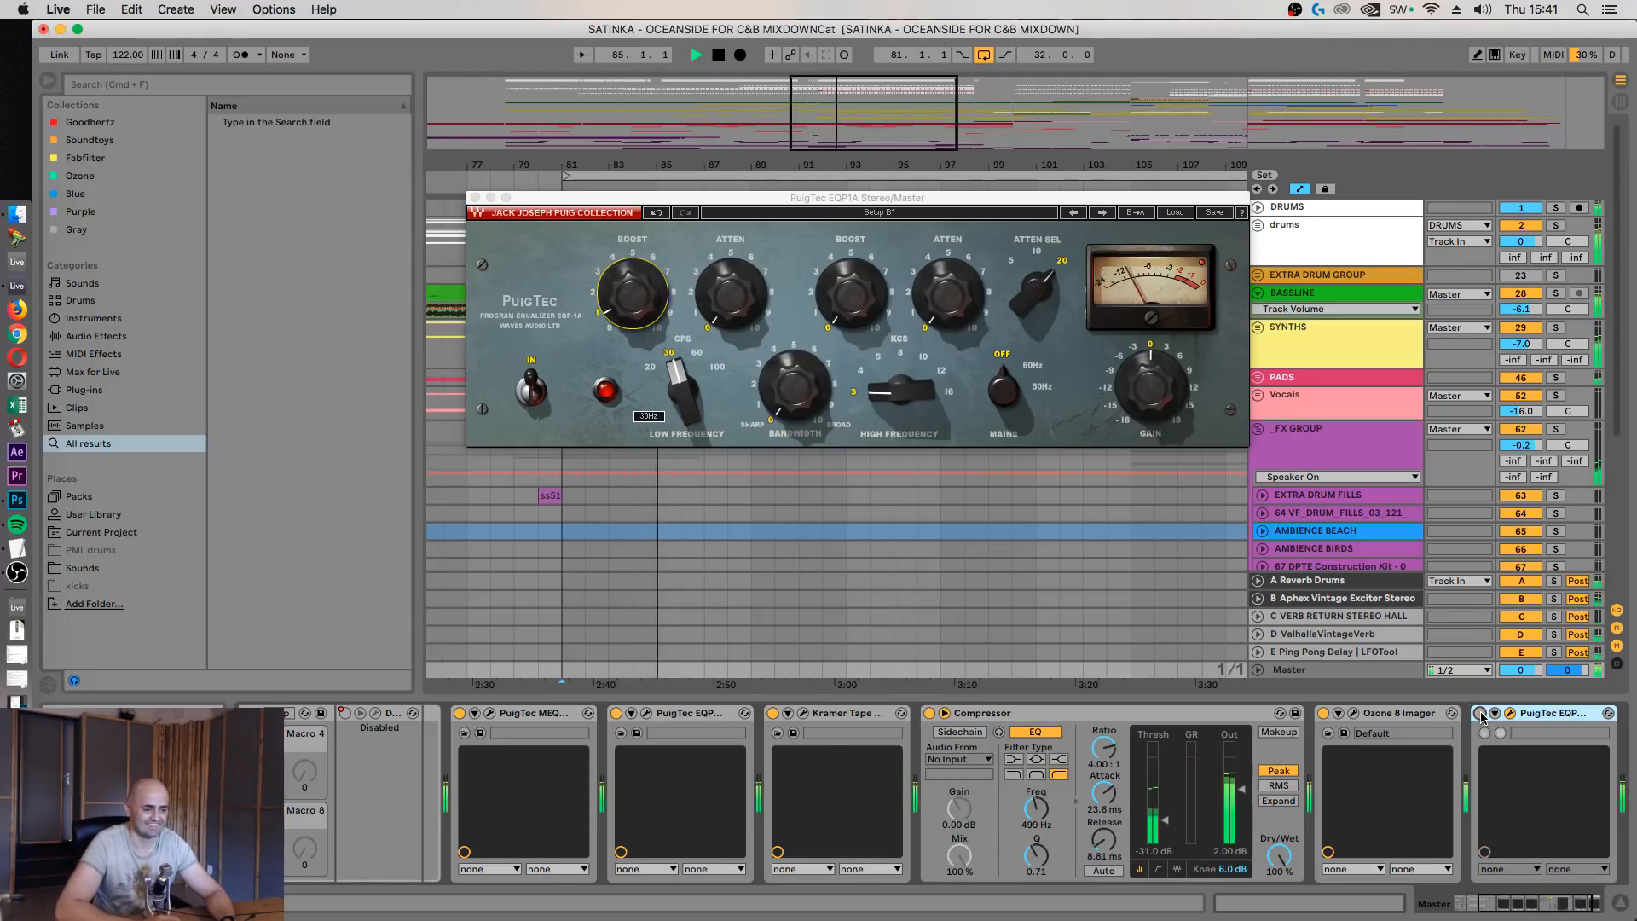
{"action": "left_click", "coordinate": [1145, 378]}
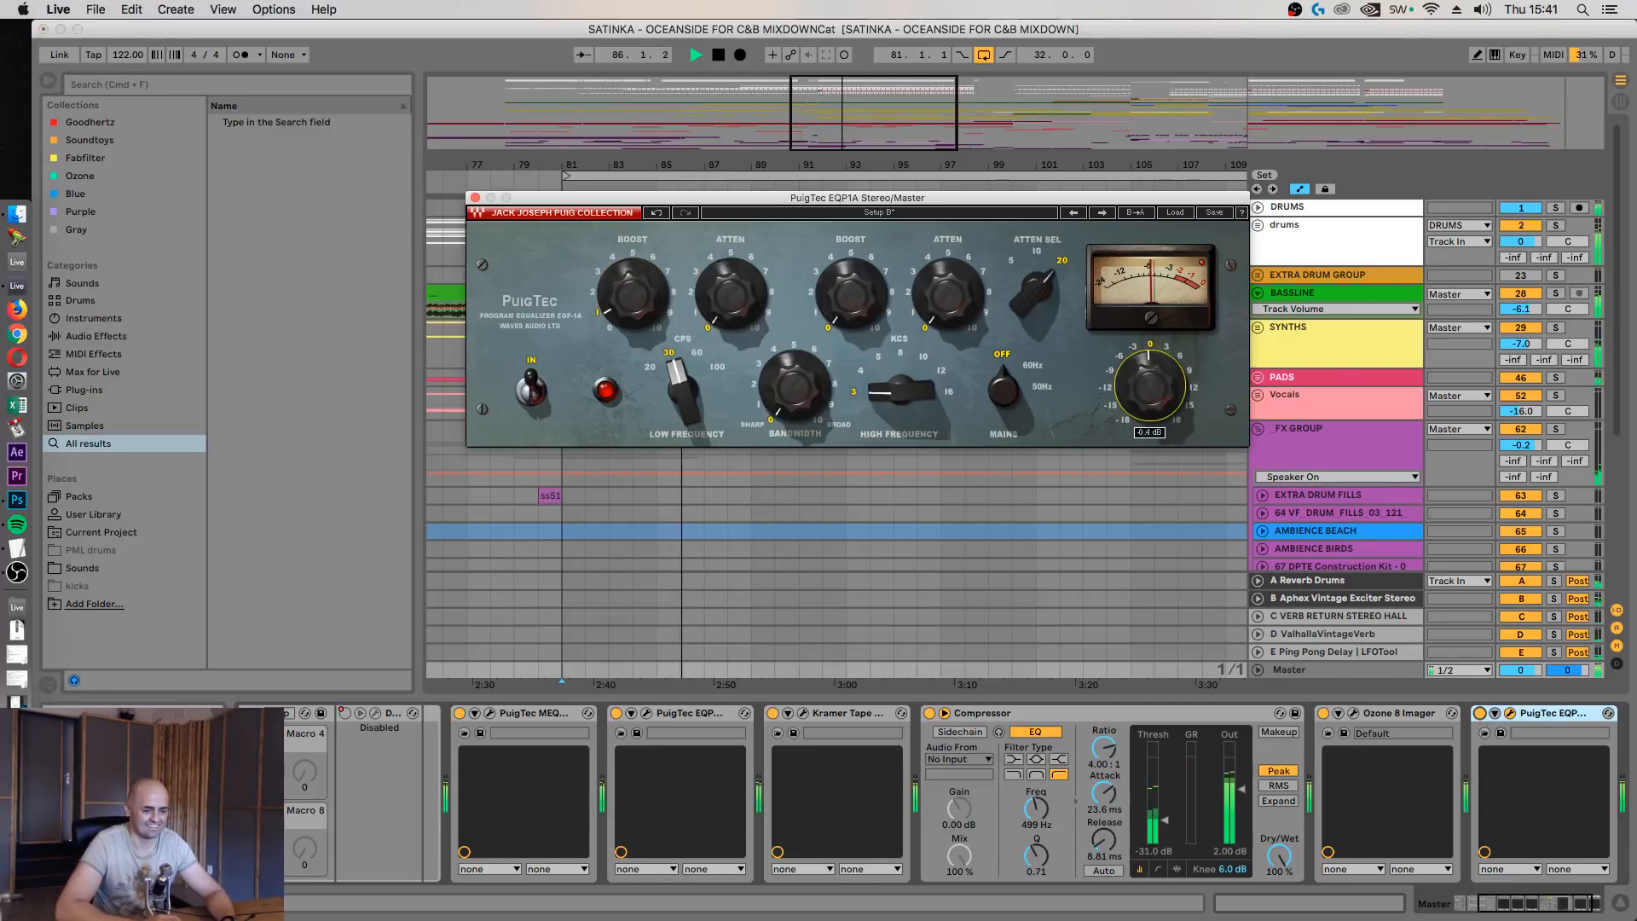
{"action": "left_click_drag", "start_coordinate": [1150, 386], "coordinate": [1149, 386]}
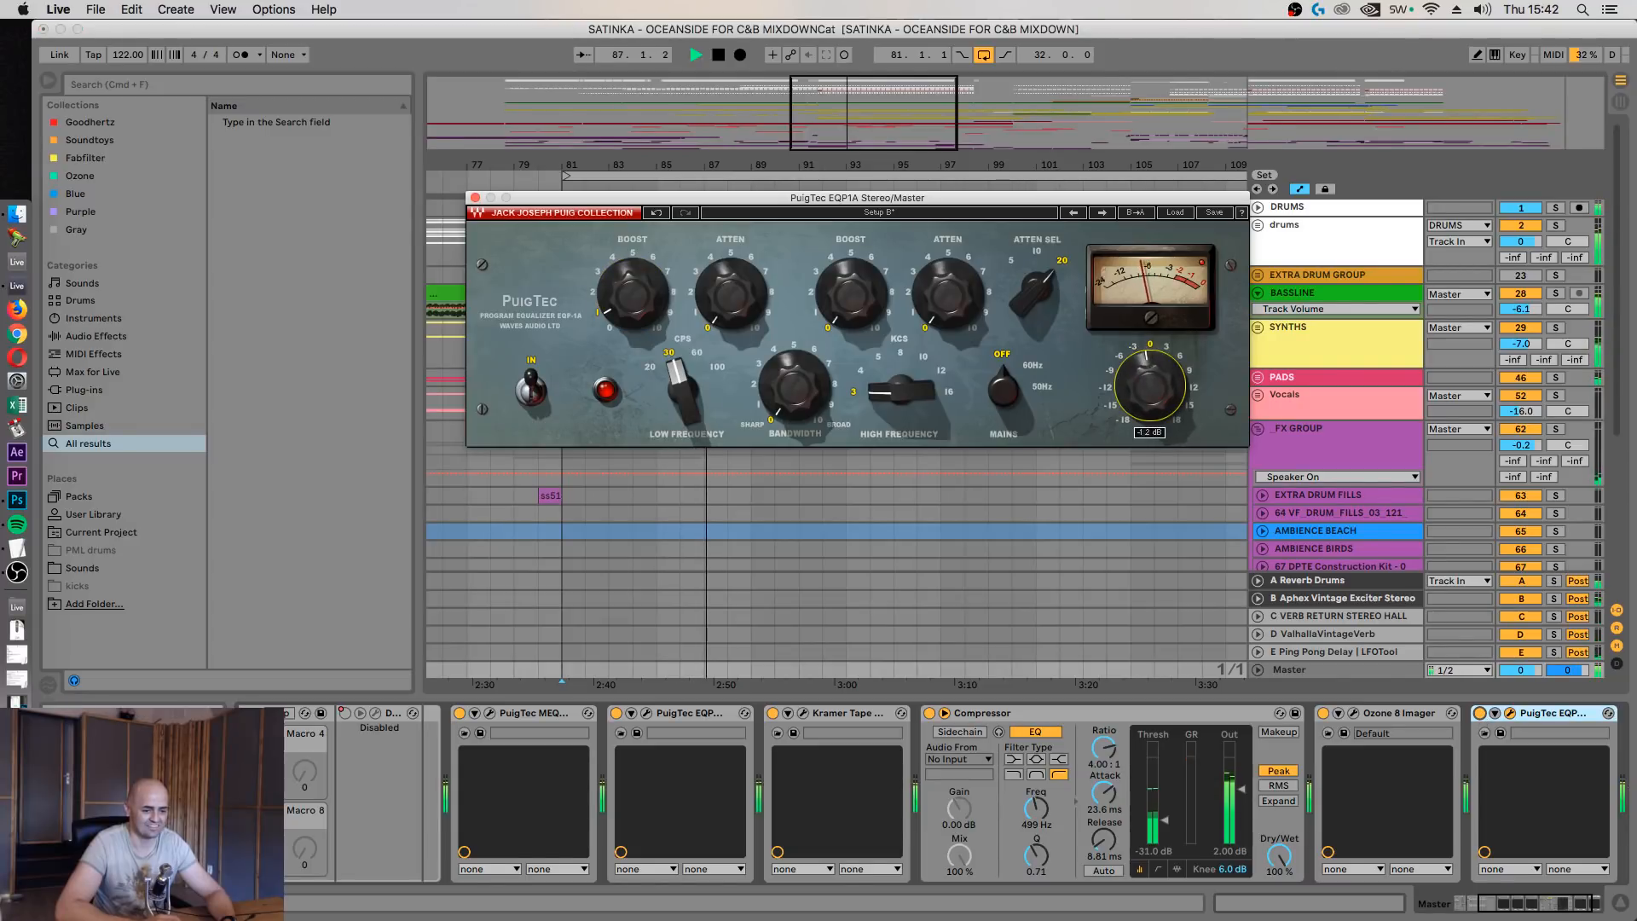
{"action": "left_click", "coordinate": [1480, 714]}
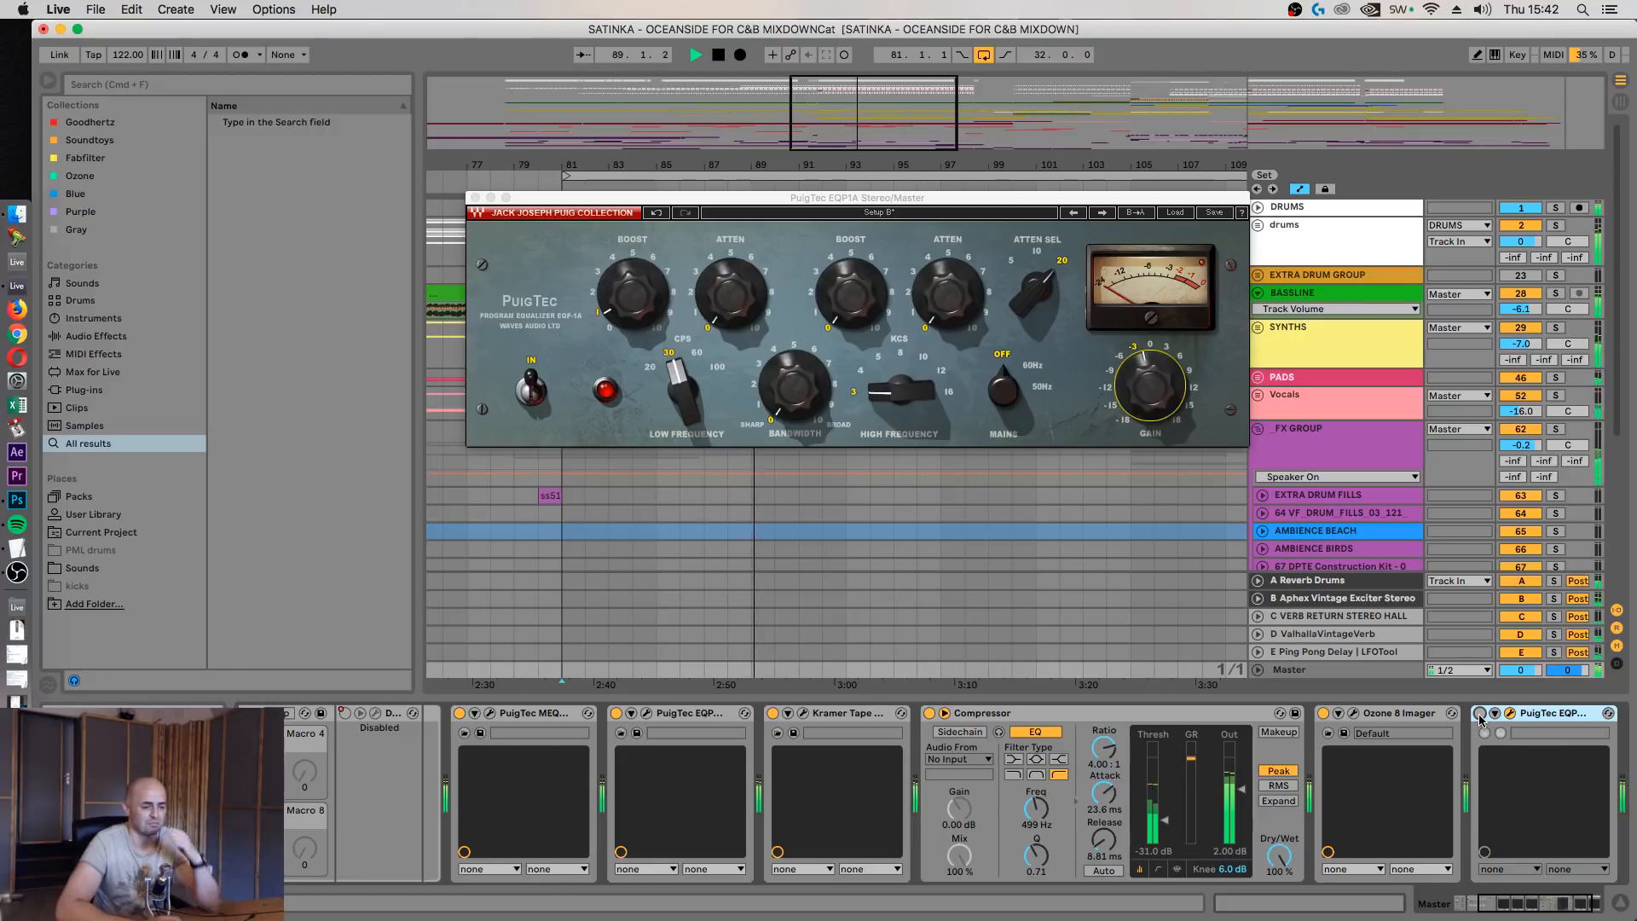
{"action": "left_click", "coordinate": [1481, 713]}
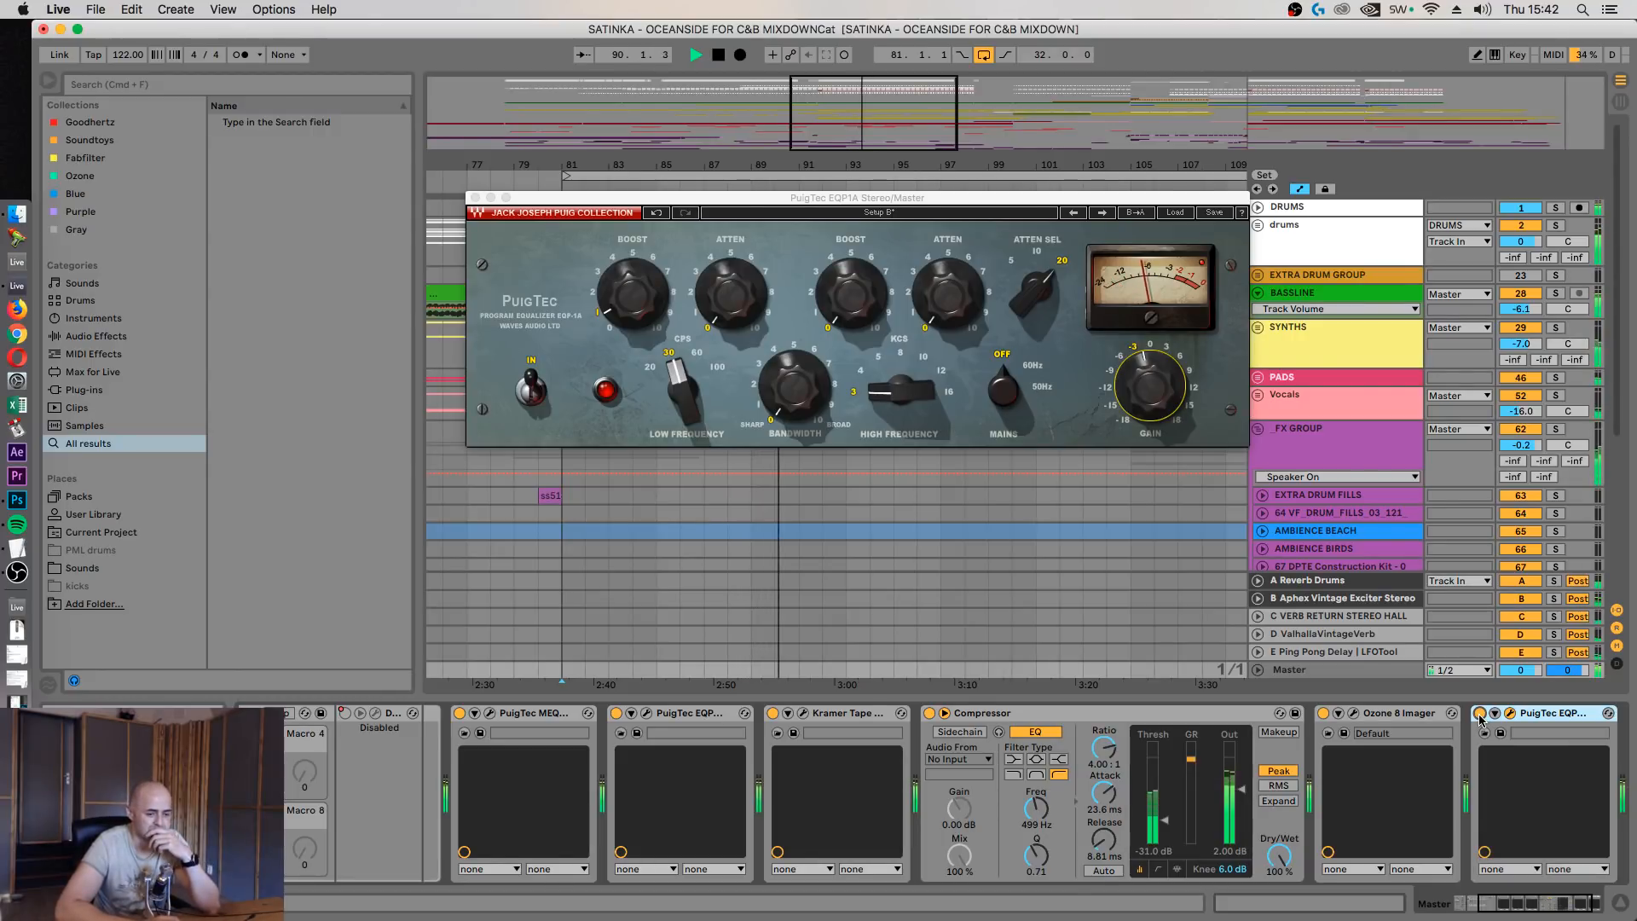
{"action": "left_click", "coordinate": [1480, 716]}
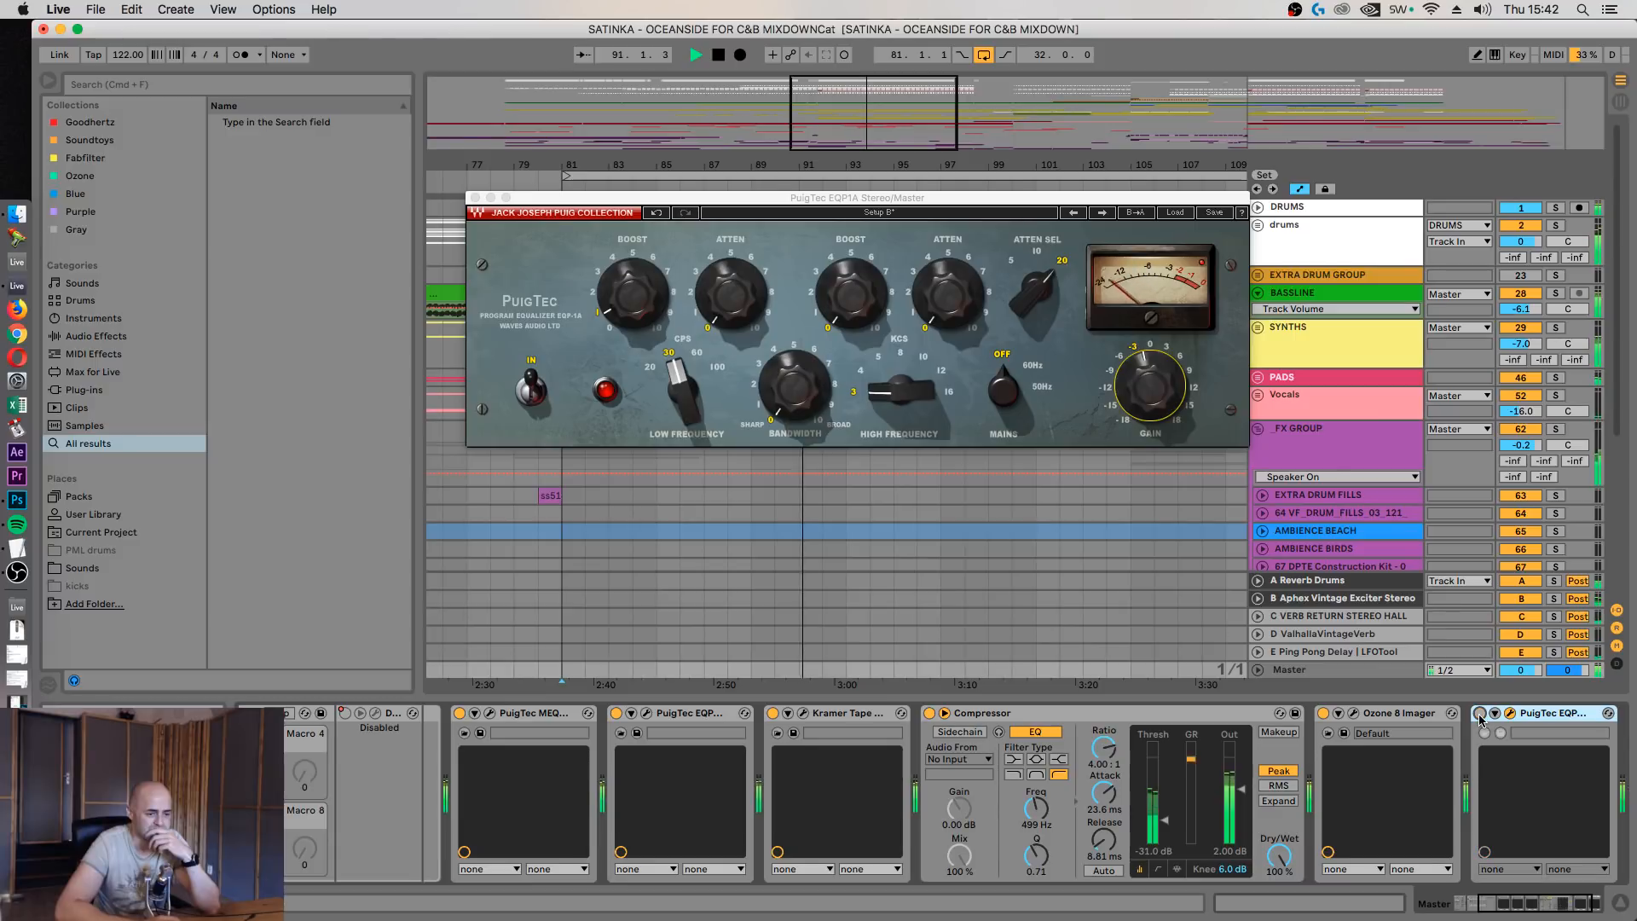
{"action": "left_click", "coordinate": [1480, 714]}
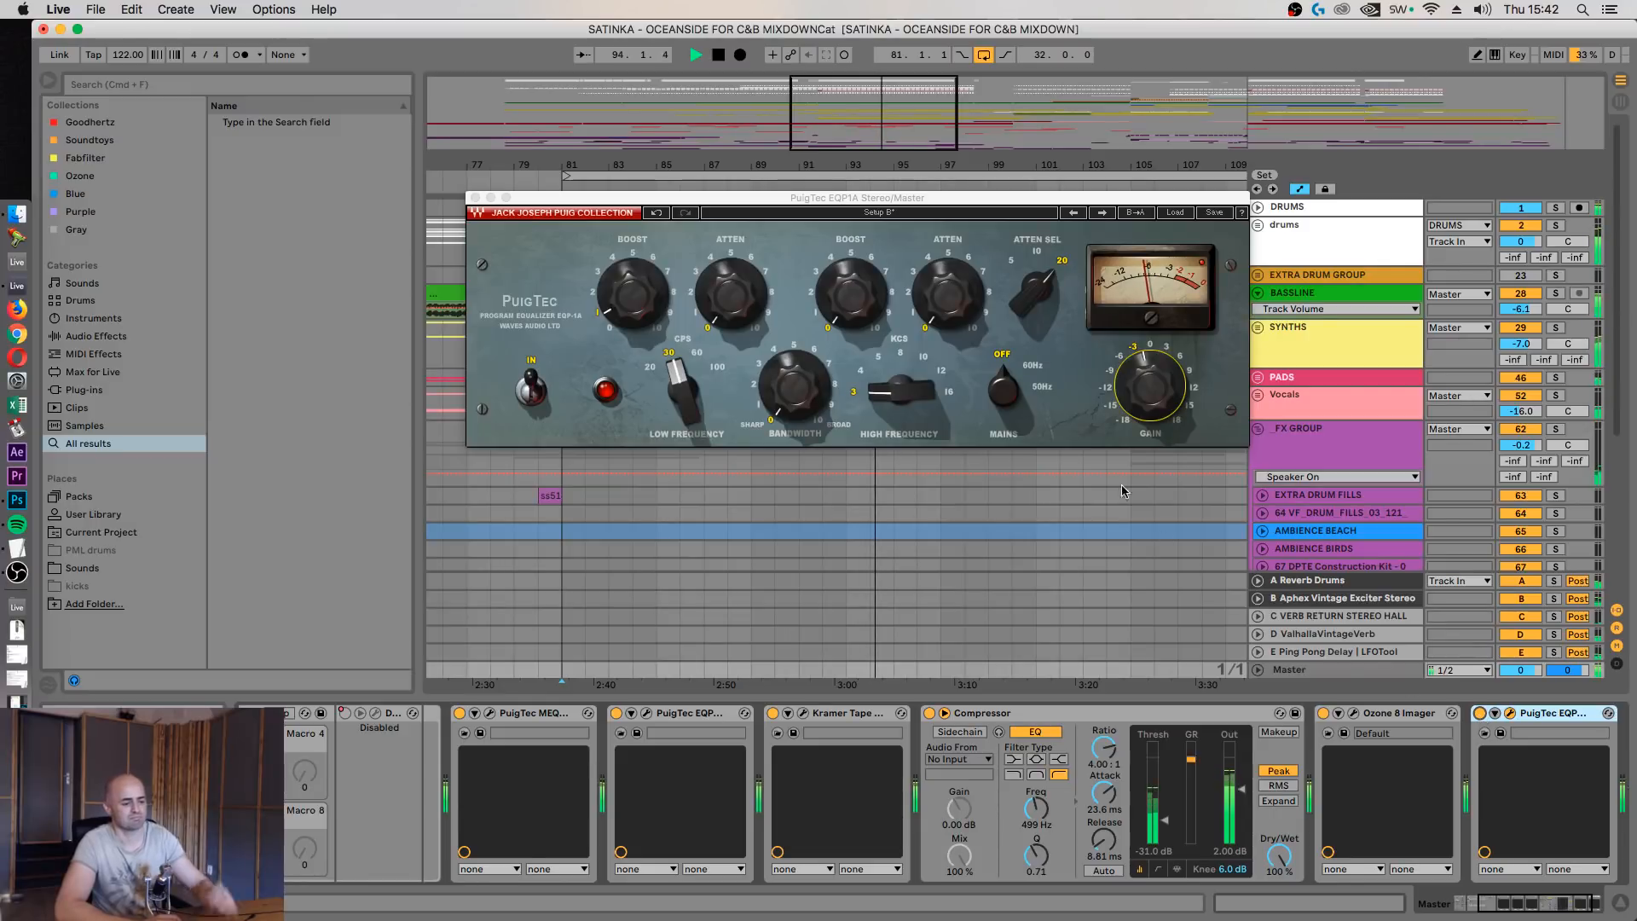
Try moderate low attenuation on the PuigTec EQP1A and compare the playing mix with the plug-in bypassed and enabled
{"action": "left_click", "coordinate": [756, 336]}
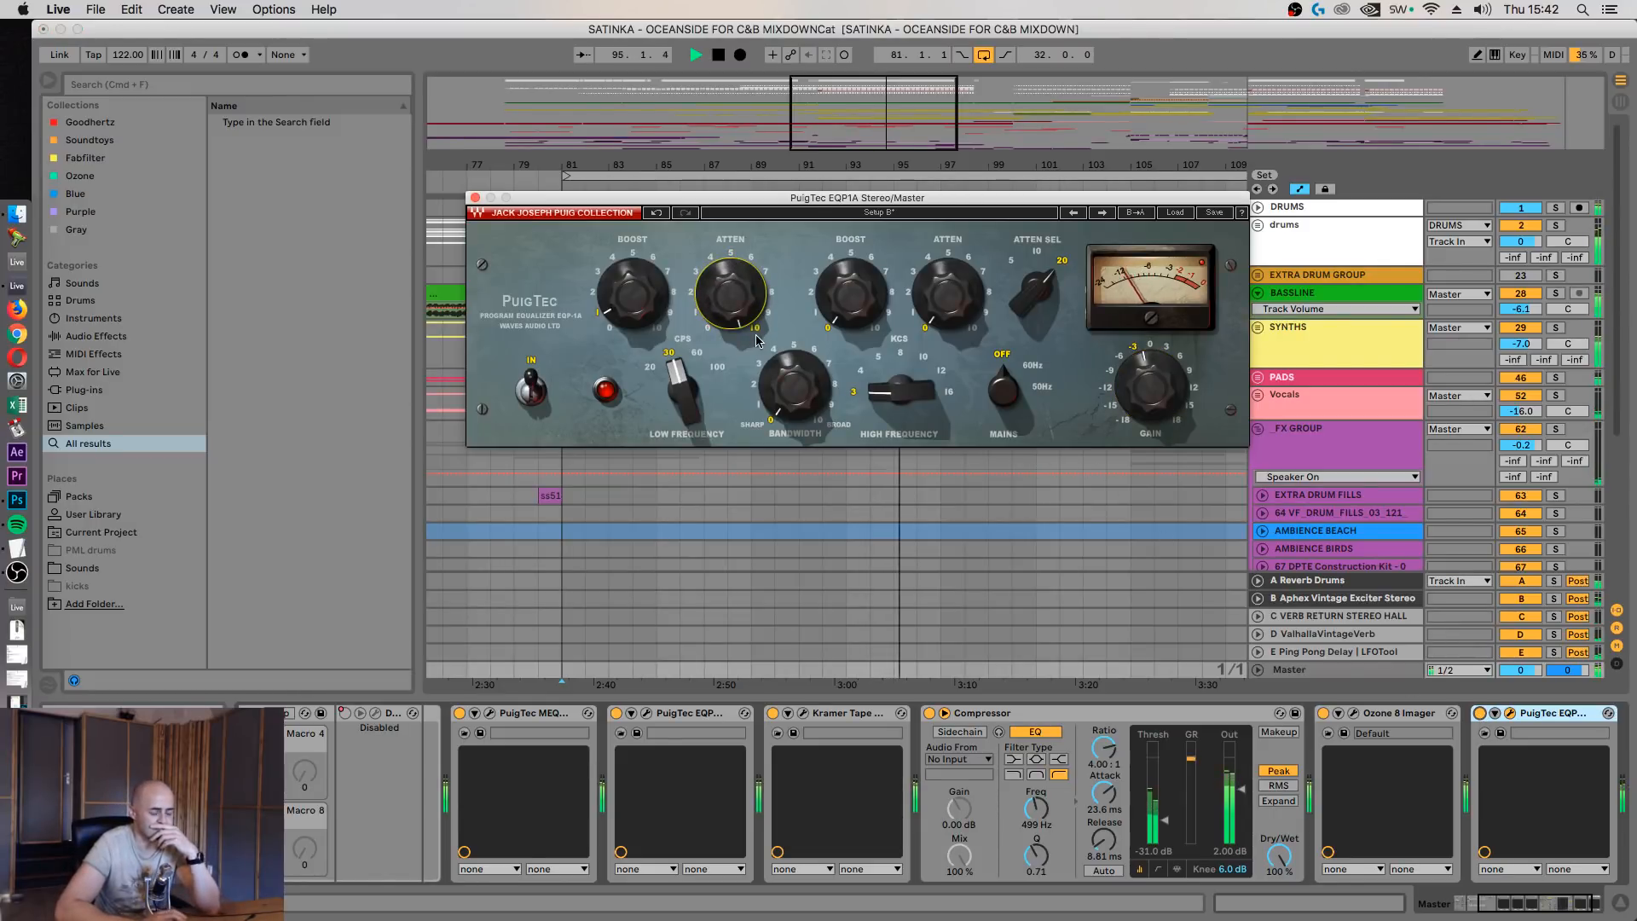
{"action": "mouse_move", "coordinate": [740, 283]}
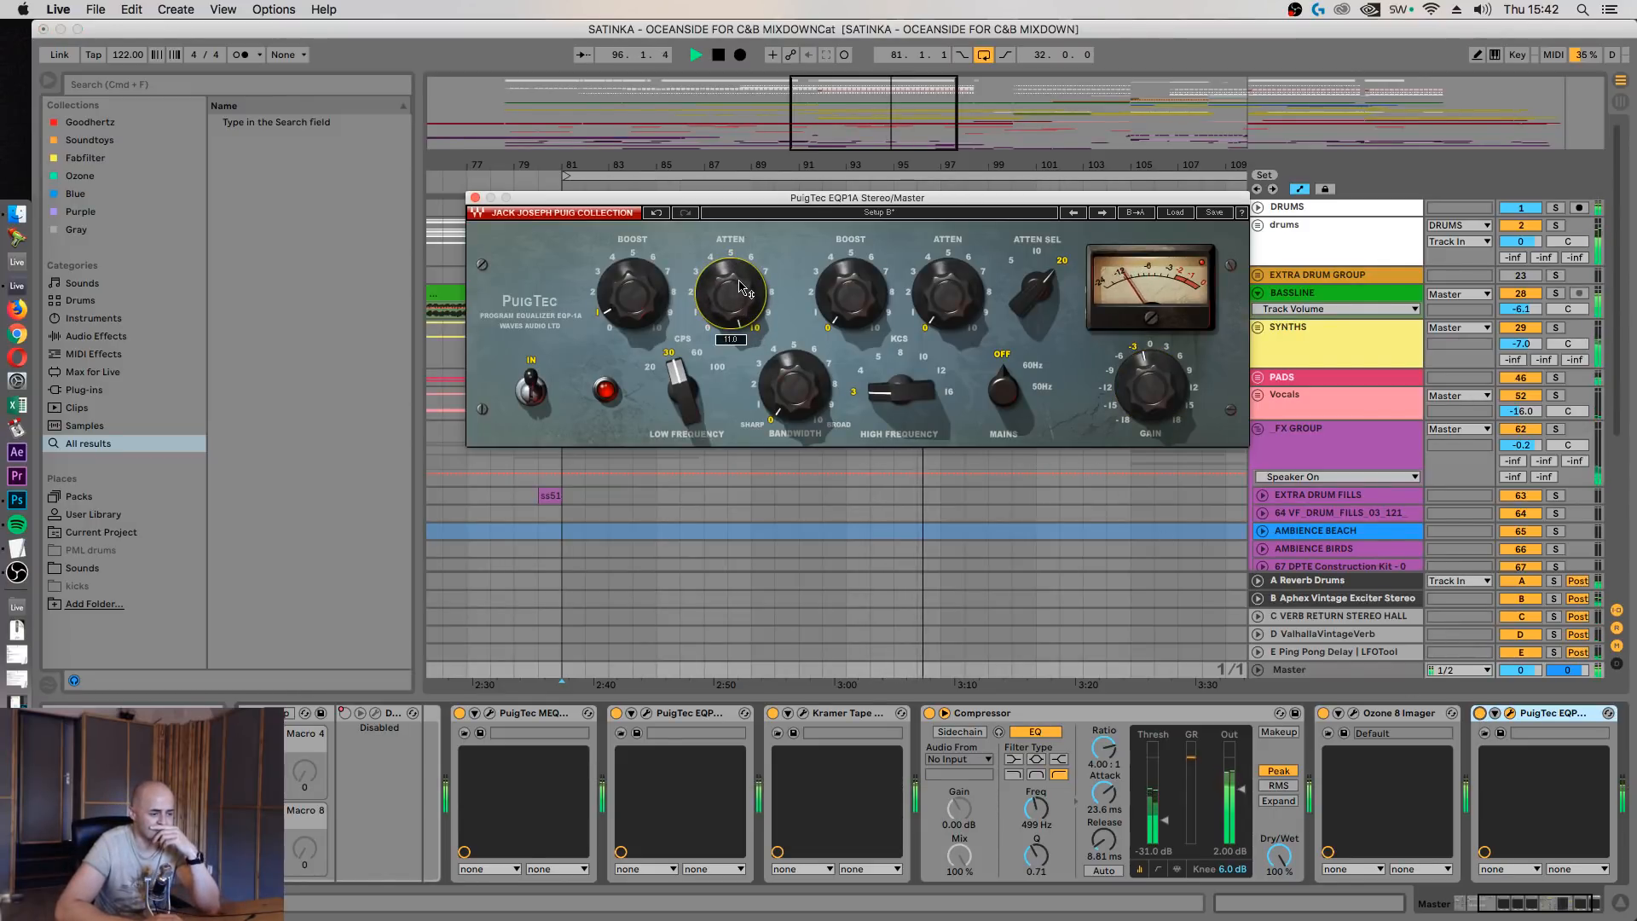
{"action": "left_click_drag", "start_coordinate": [740, 283], "coordinate": [739, 384]}
{"action": "left_click_drag", "start_coordinate": [742, 287], "coordinate": [742, 271]}
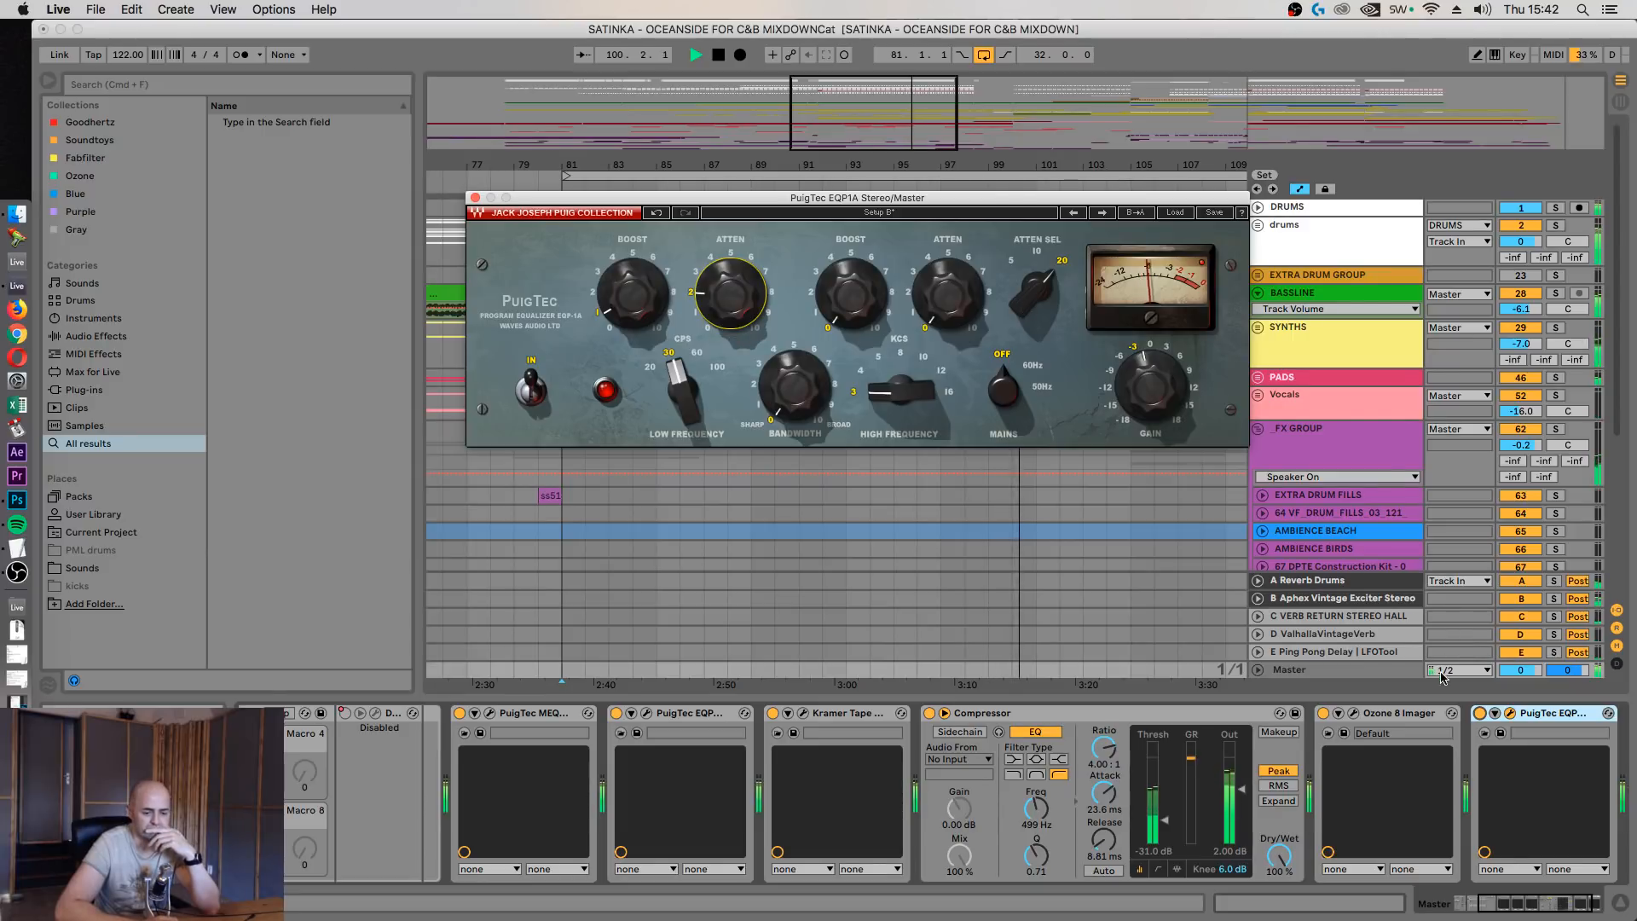
{"action": "left_click", "coordinate": [1480, 714]}
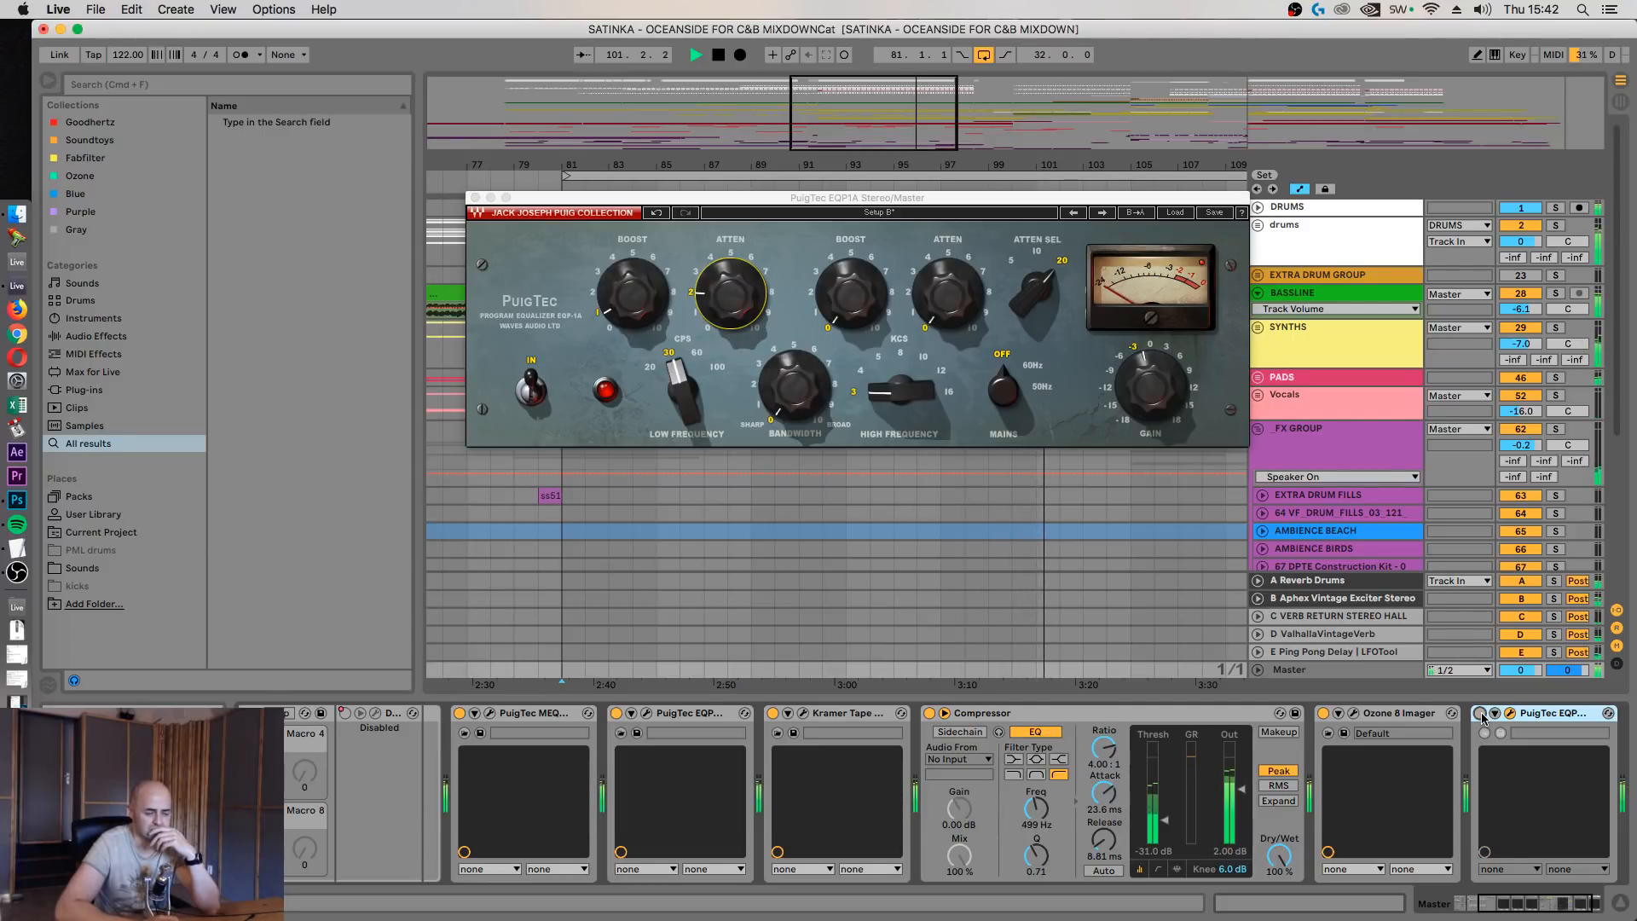
{"action": "left_click", "coordinate": [1480, 714]}
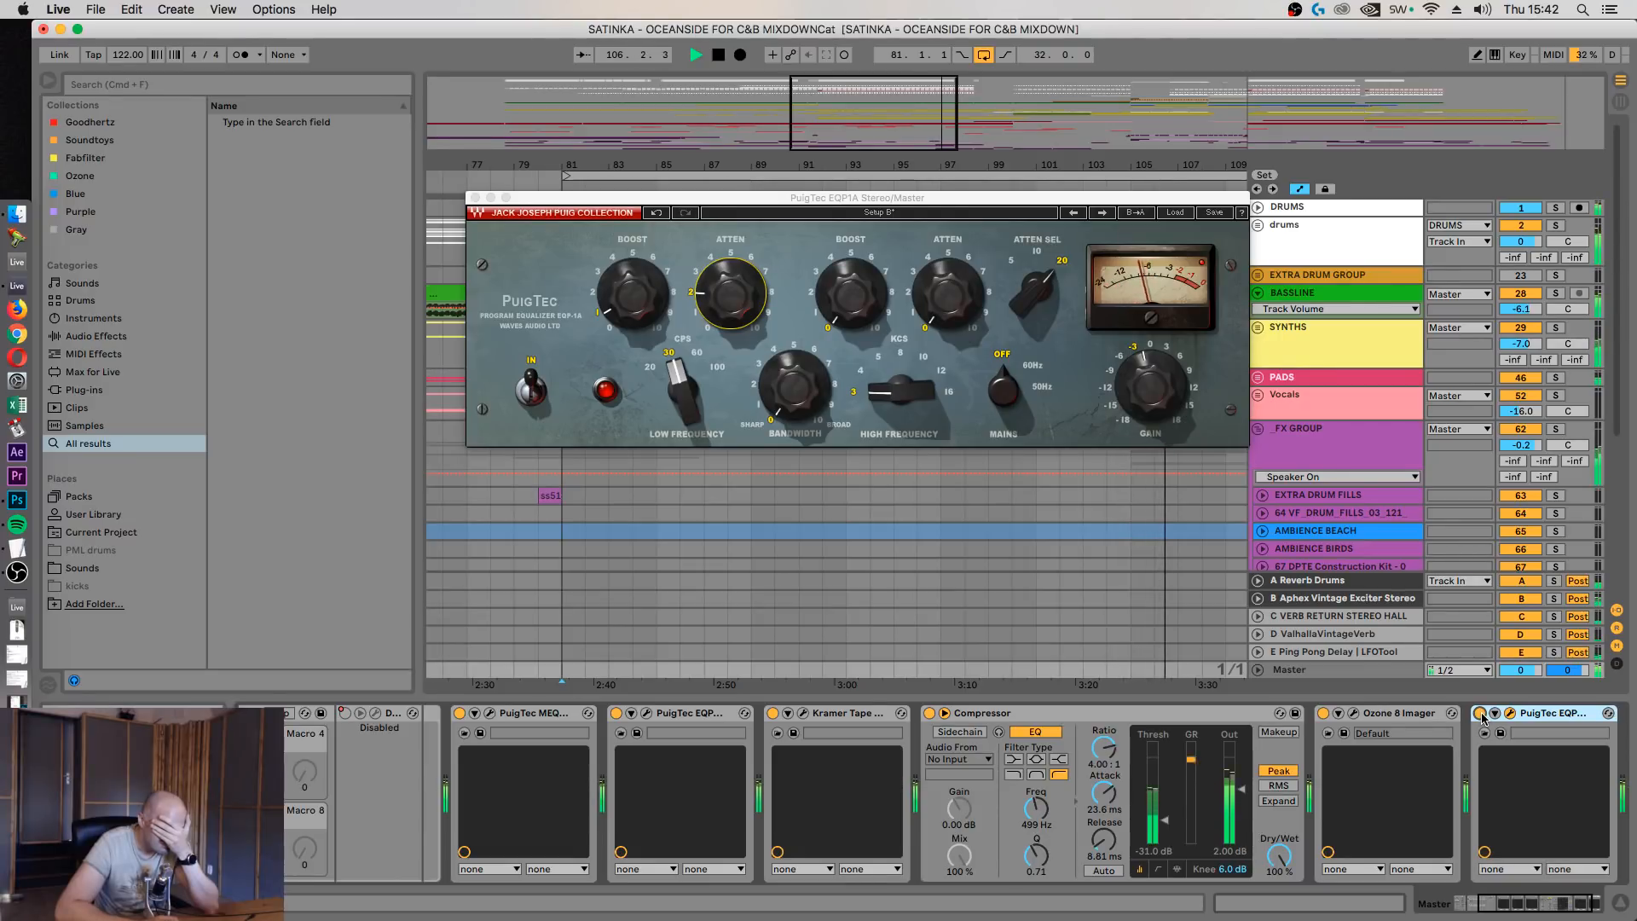
Stop playback and delete the duplicated PuigTec EQP1A from the end of the Master chain
{"action": "left_click", "coordinate": [1482, 716]}
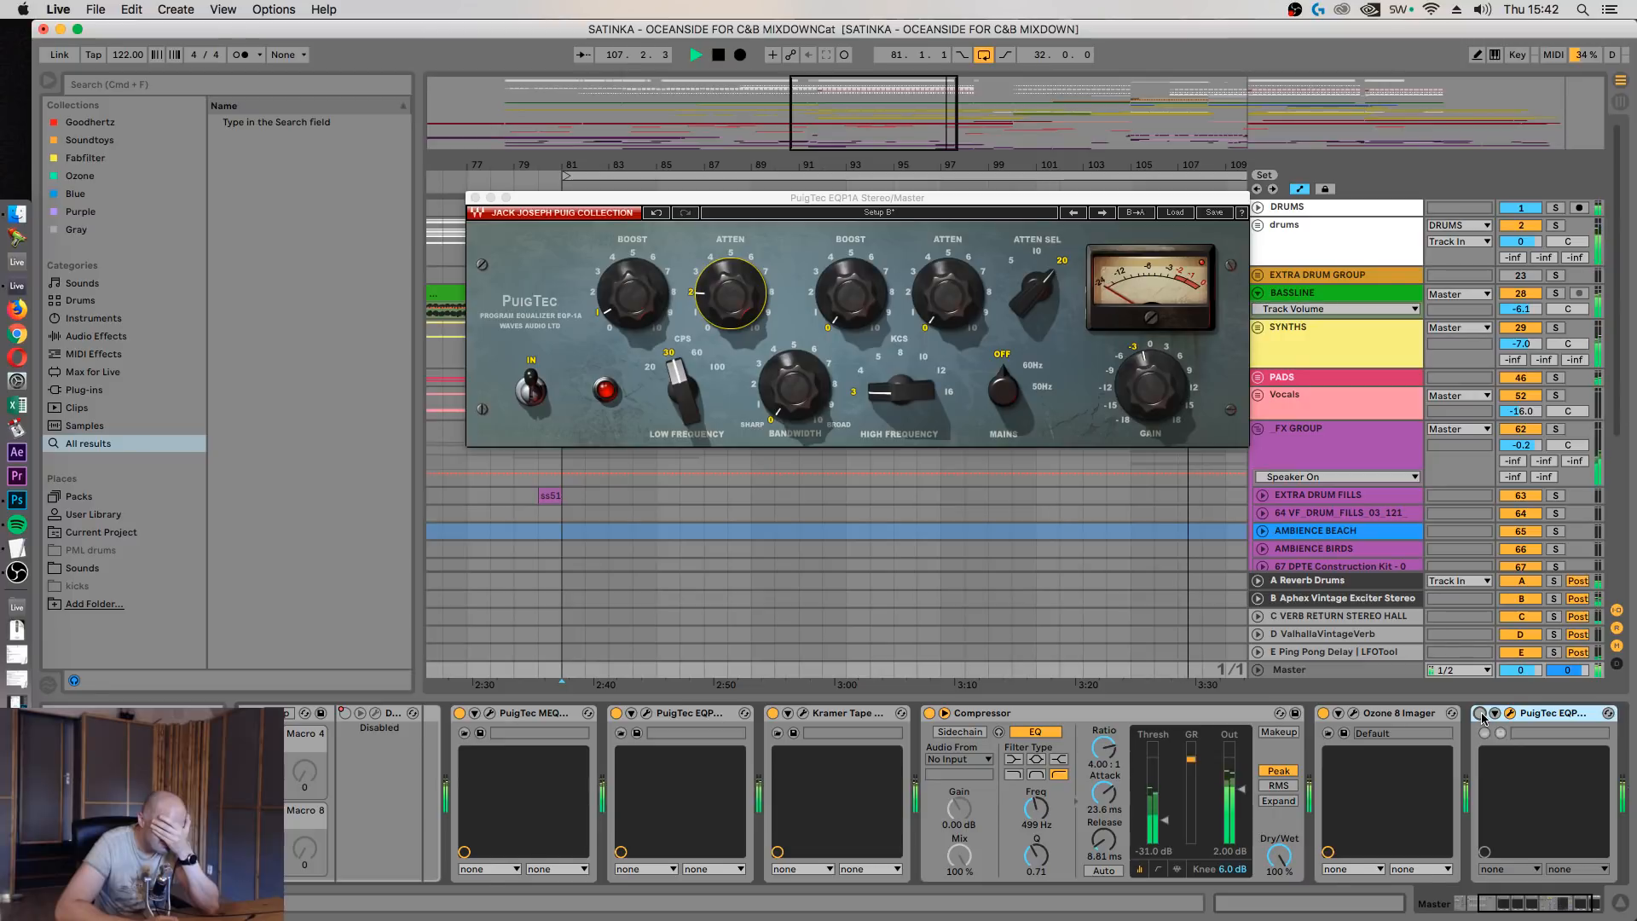
{"action": "key", "text": "space"}
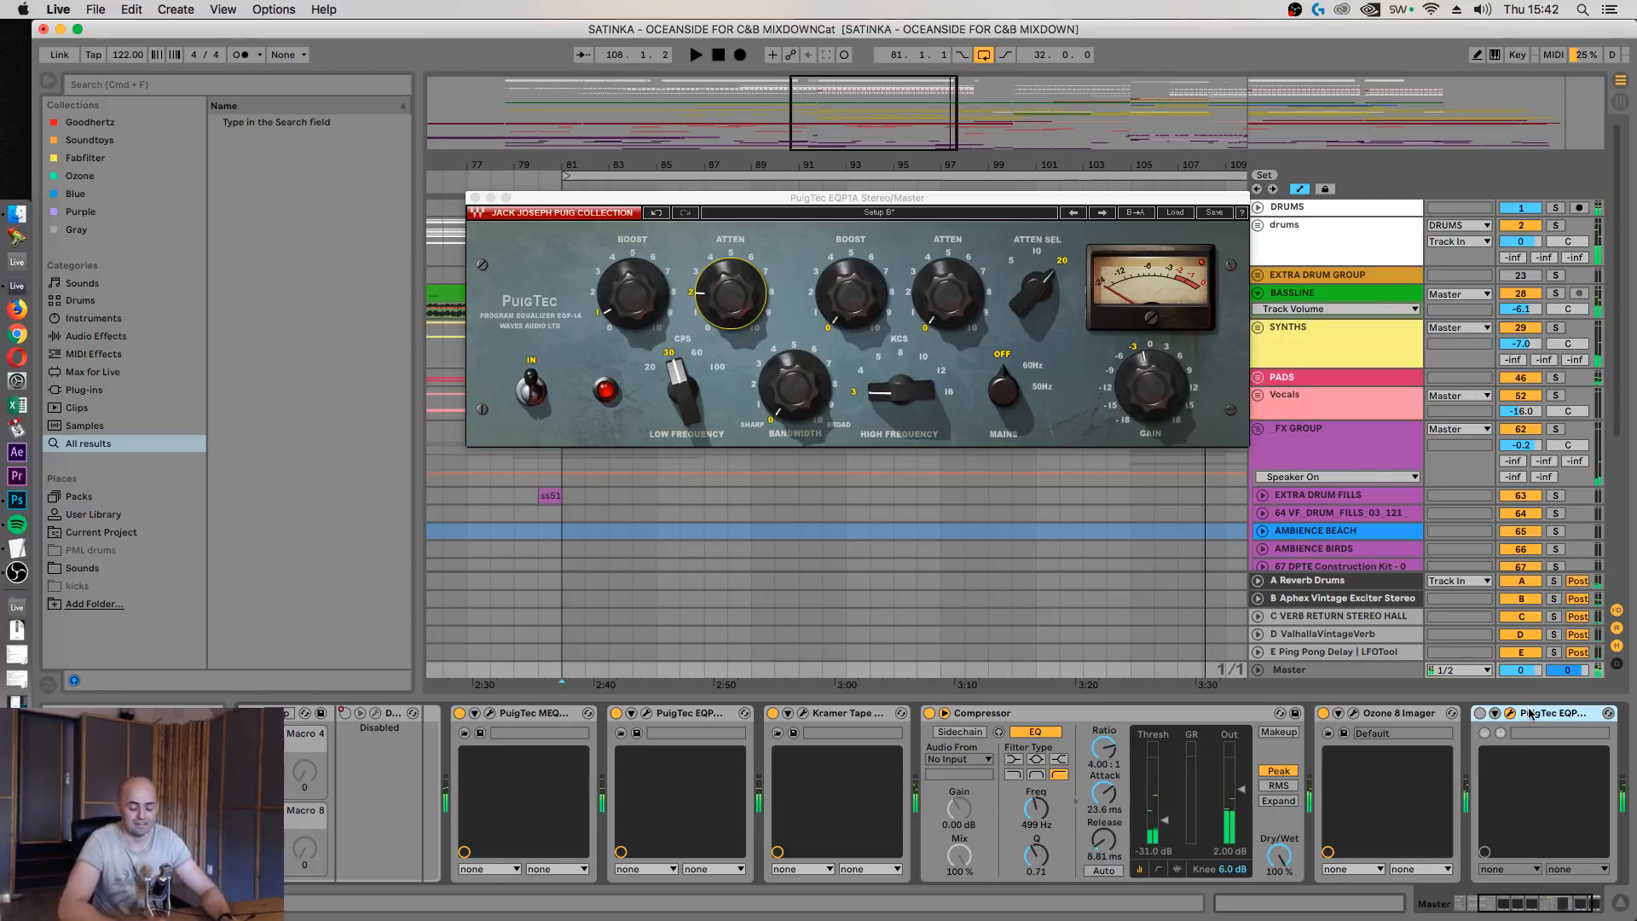
{"action": "key", "text": "Delete"}
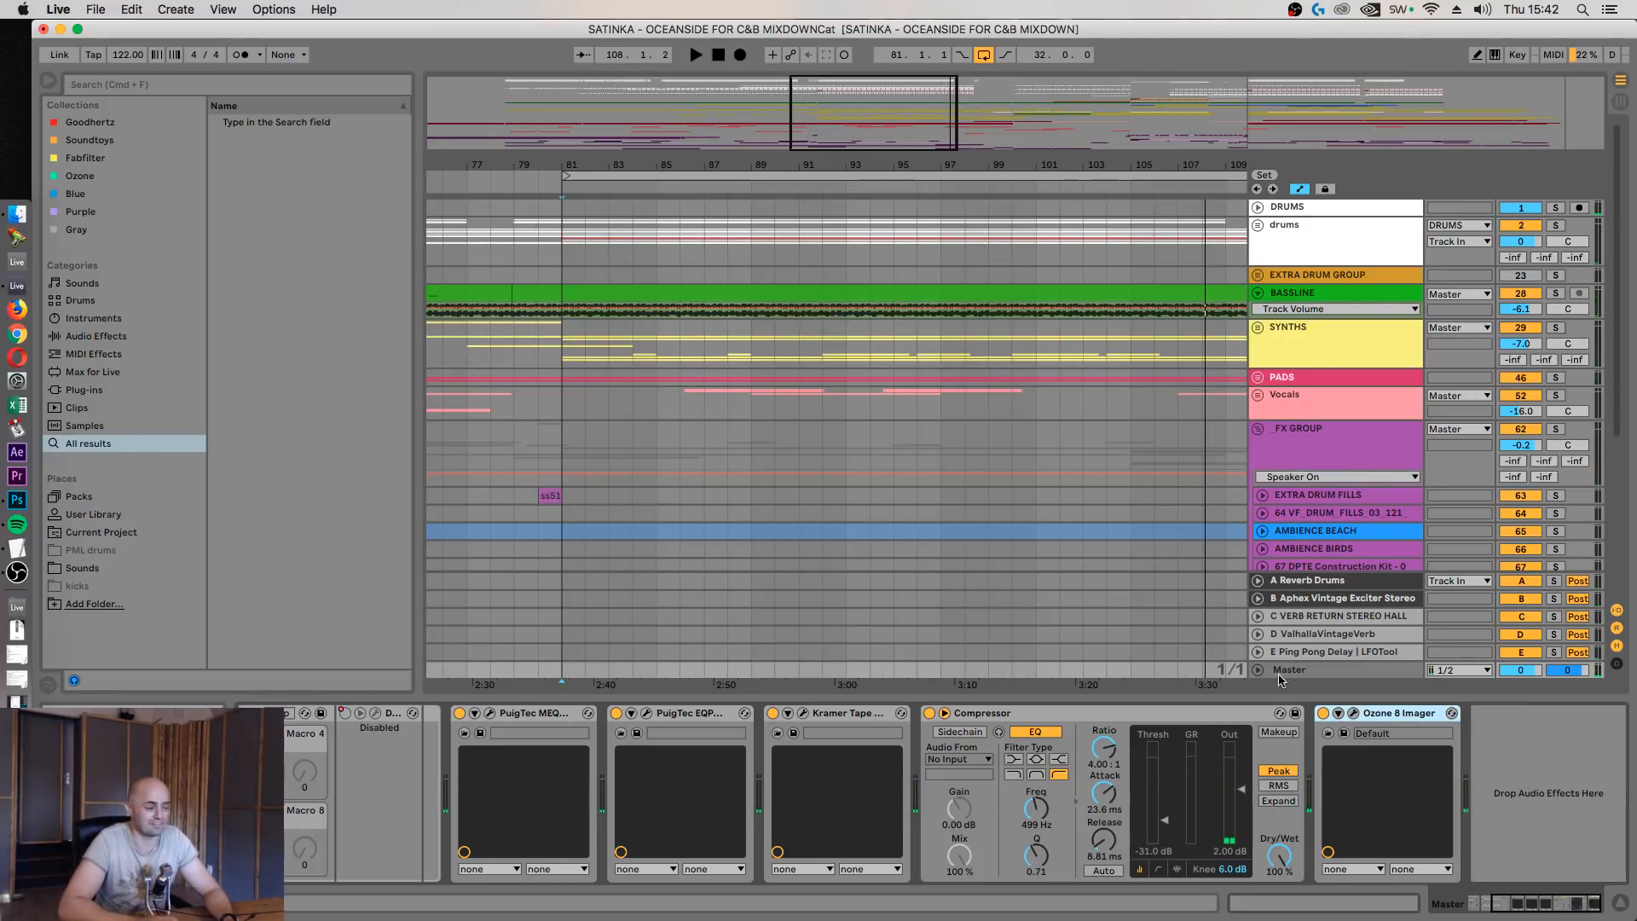
Search the browser for "ssl" and add SSLEQ Stereo to the Master chain after Ozone 8 Imager
{"action": "left_click", "coordinate": [226, 87]}
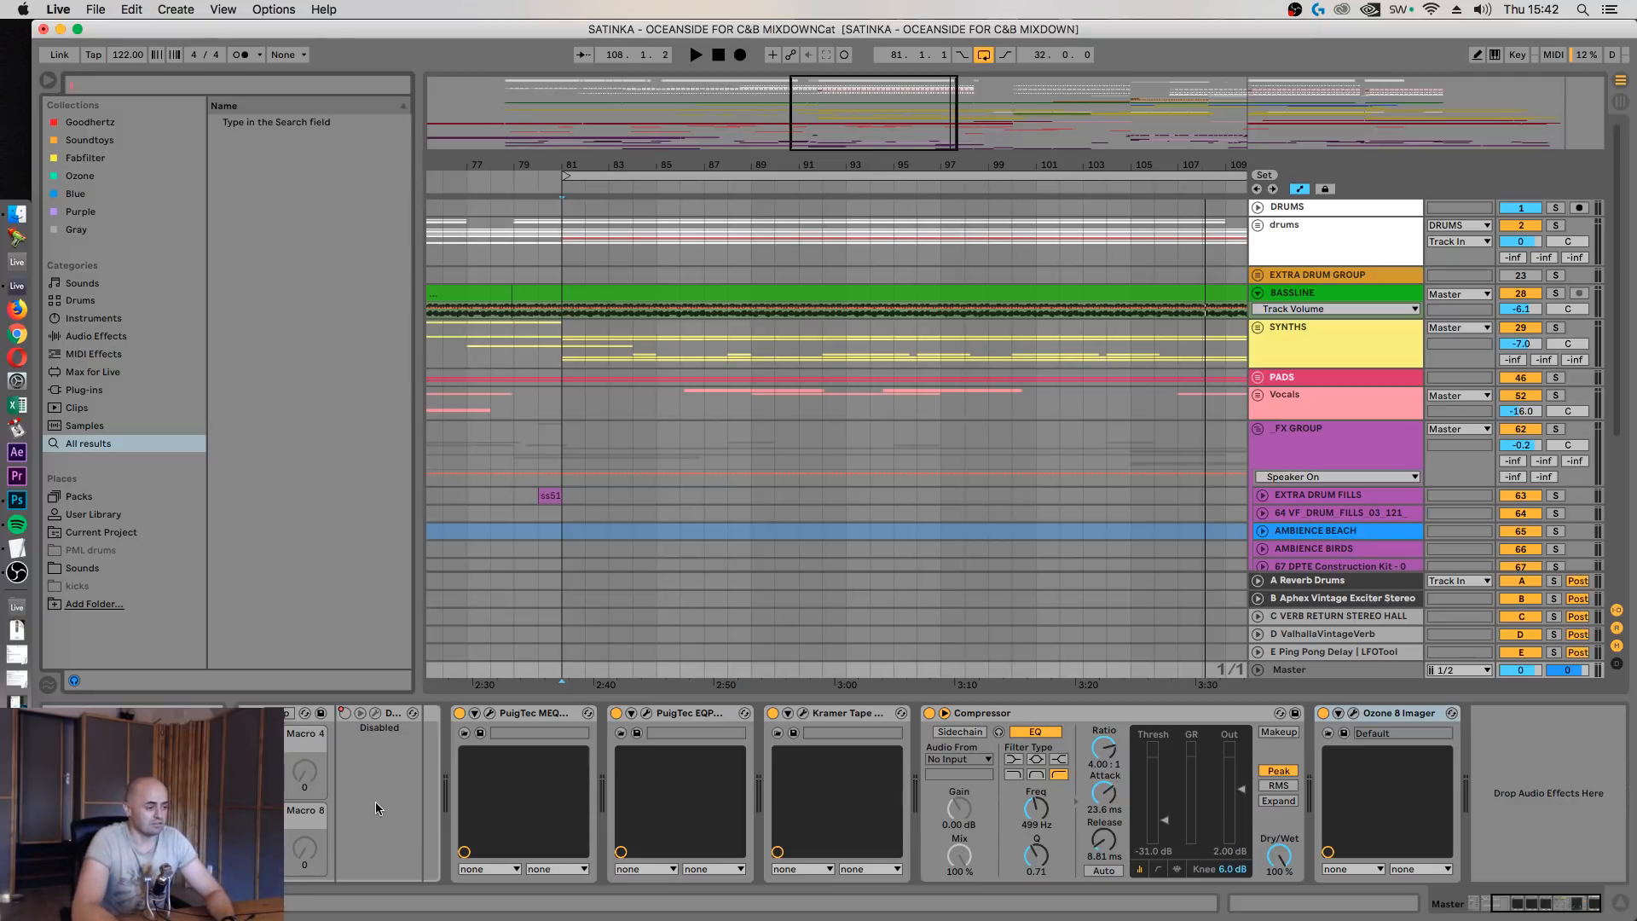
{"action": "type", "text": "ssl"}
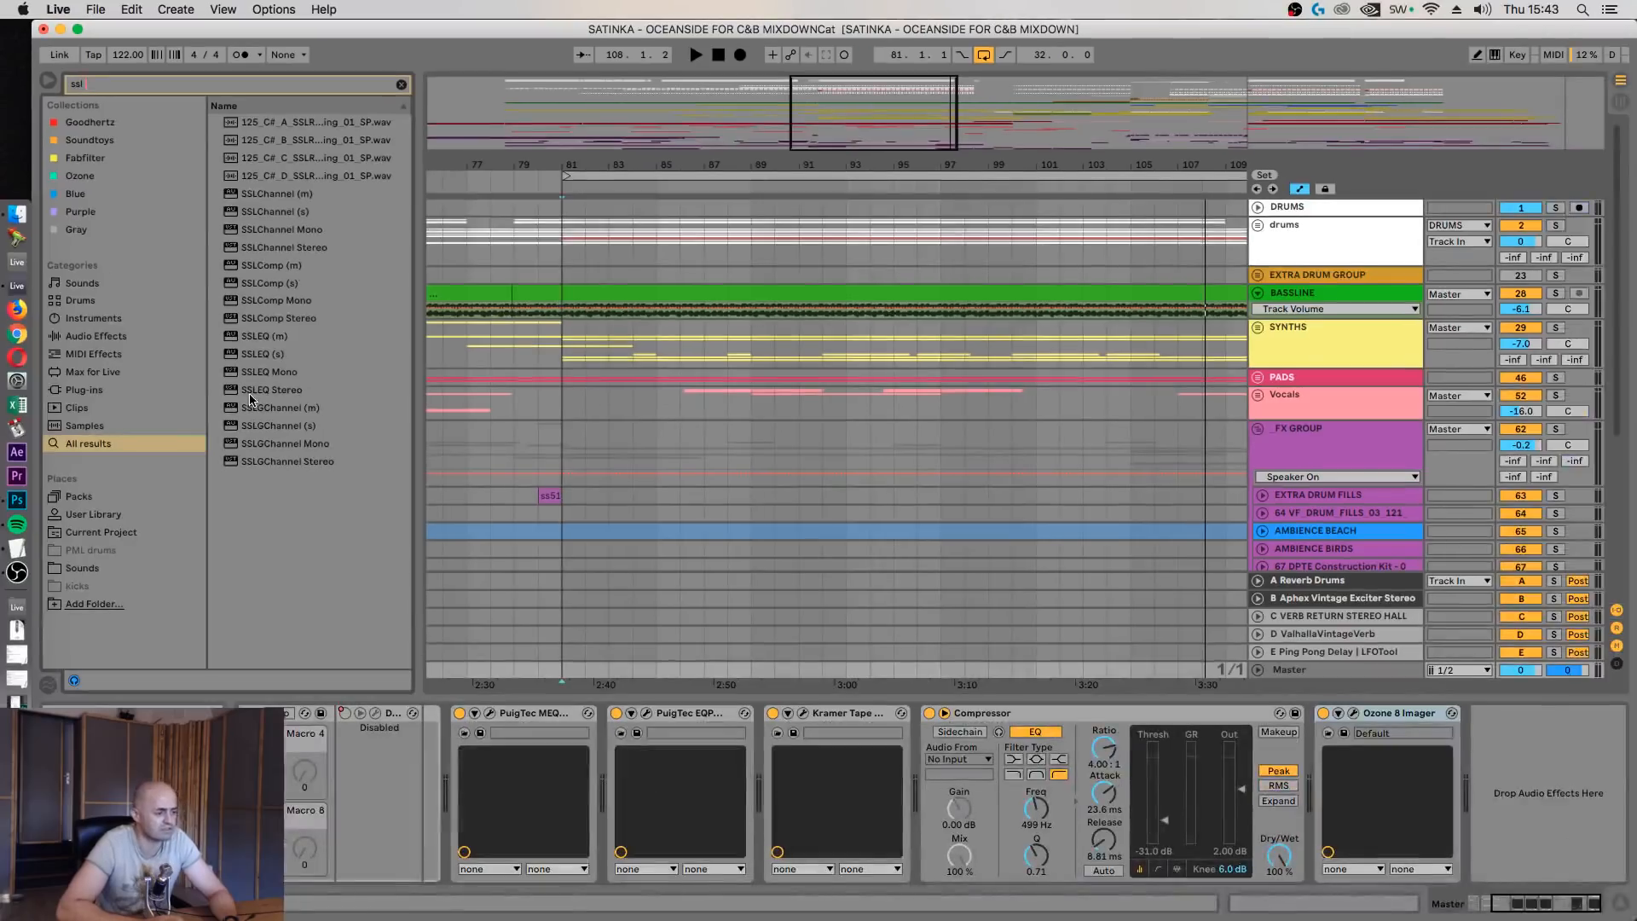
{"action": "left_click_drag", "start_coordinate": [251, 392], "coordinate": [1511, 776]}
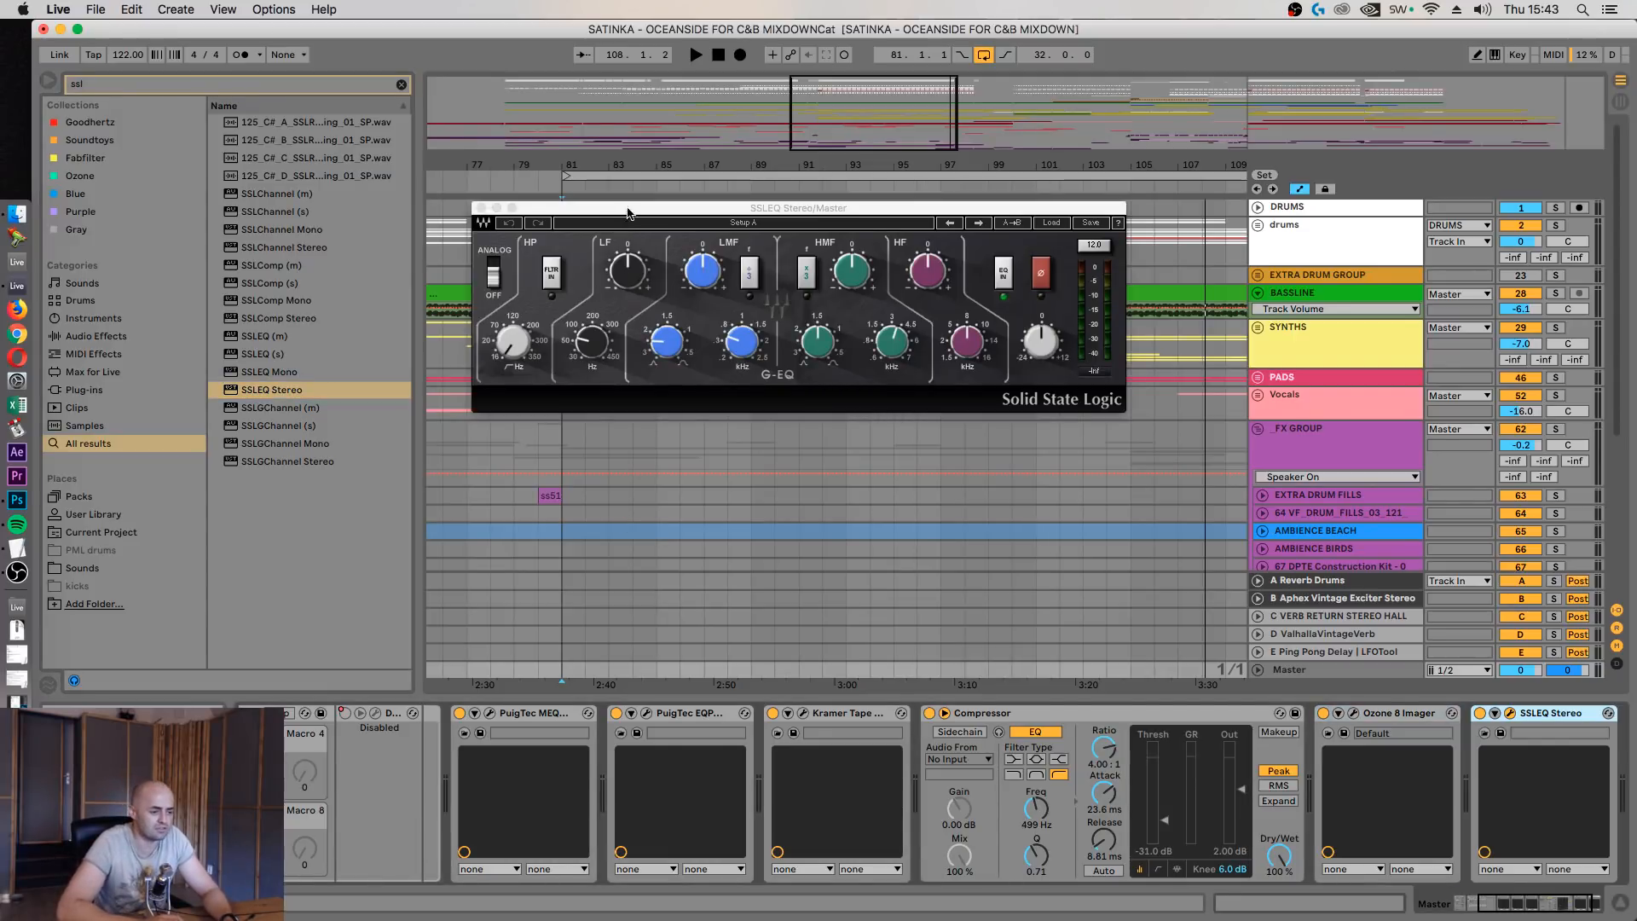
{"action": "left_click_drag", "start_coordinate": [629, 211], "coordinate": [675, 233]}
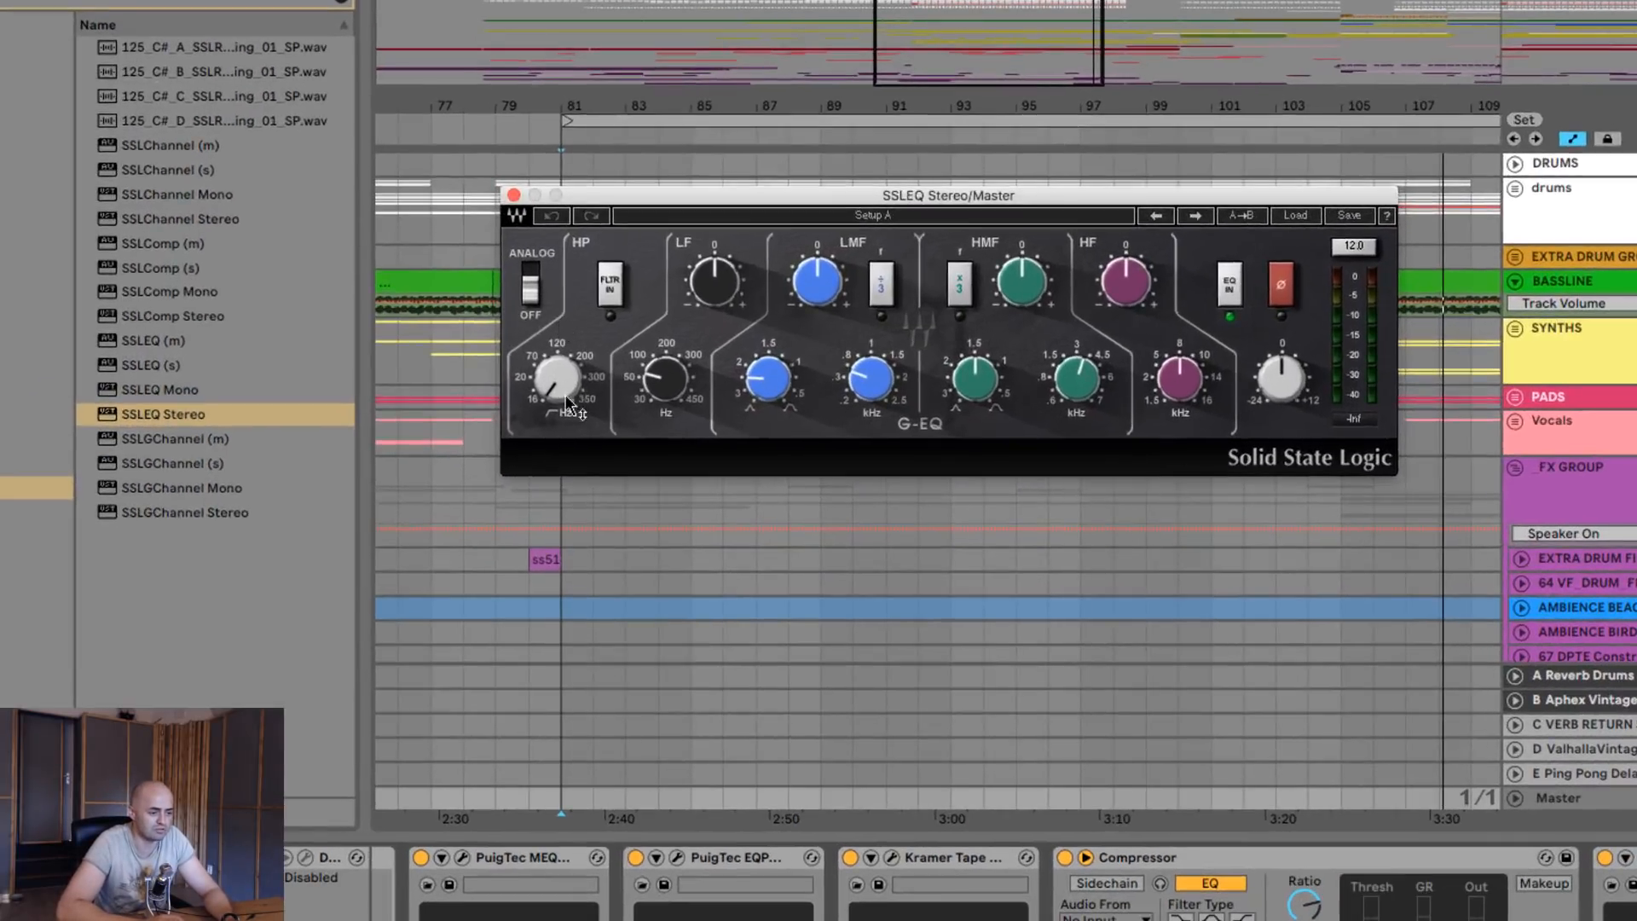
Switch in SSLEQ Stereo's high-pass filter, adjust its frequency, and compare the playing mix with the plug-in bypassed and enabled
{"action": "left_click_drag", "start_coordinate": [558, 379], "coordinate": [563, 384]}
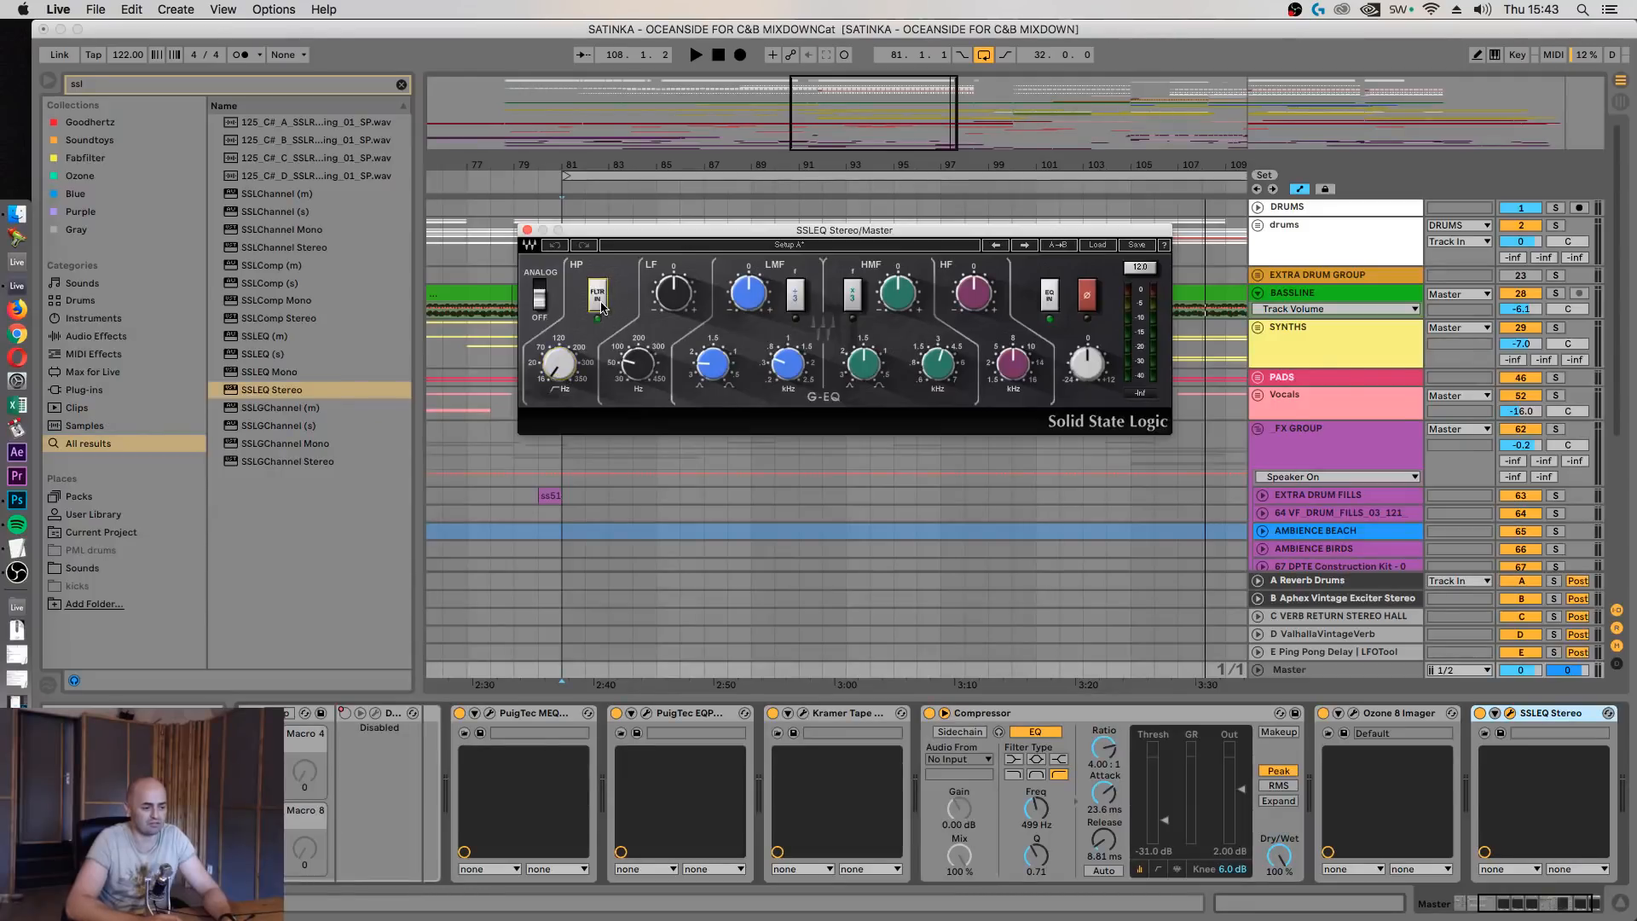
{"action": "key", "text": "space"}
{"action": "mouse_move", "coordinate": [559, 377]}
{"action": "left_mouse_down"}
{"action": "mouse_move", "coordinate": [558, 324]}
{"action": "mouse_move", "coordinate": [559, 351]}
{"action": "left_mouse_up"}
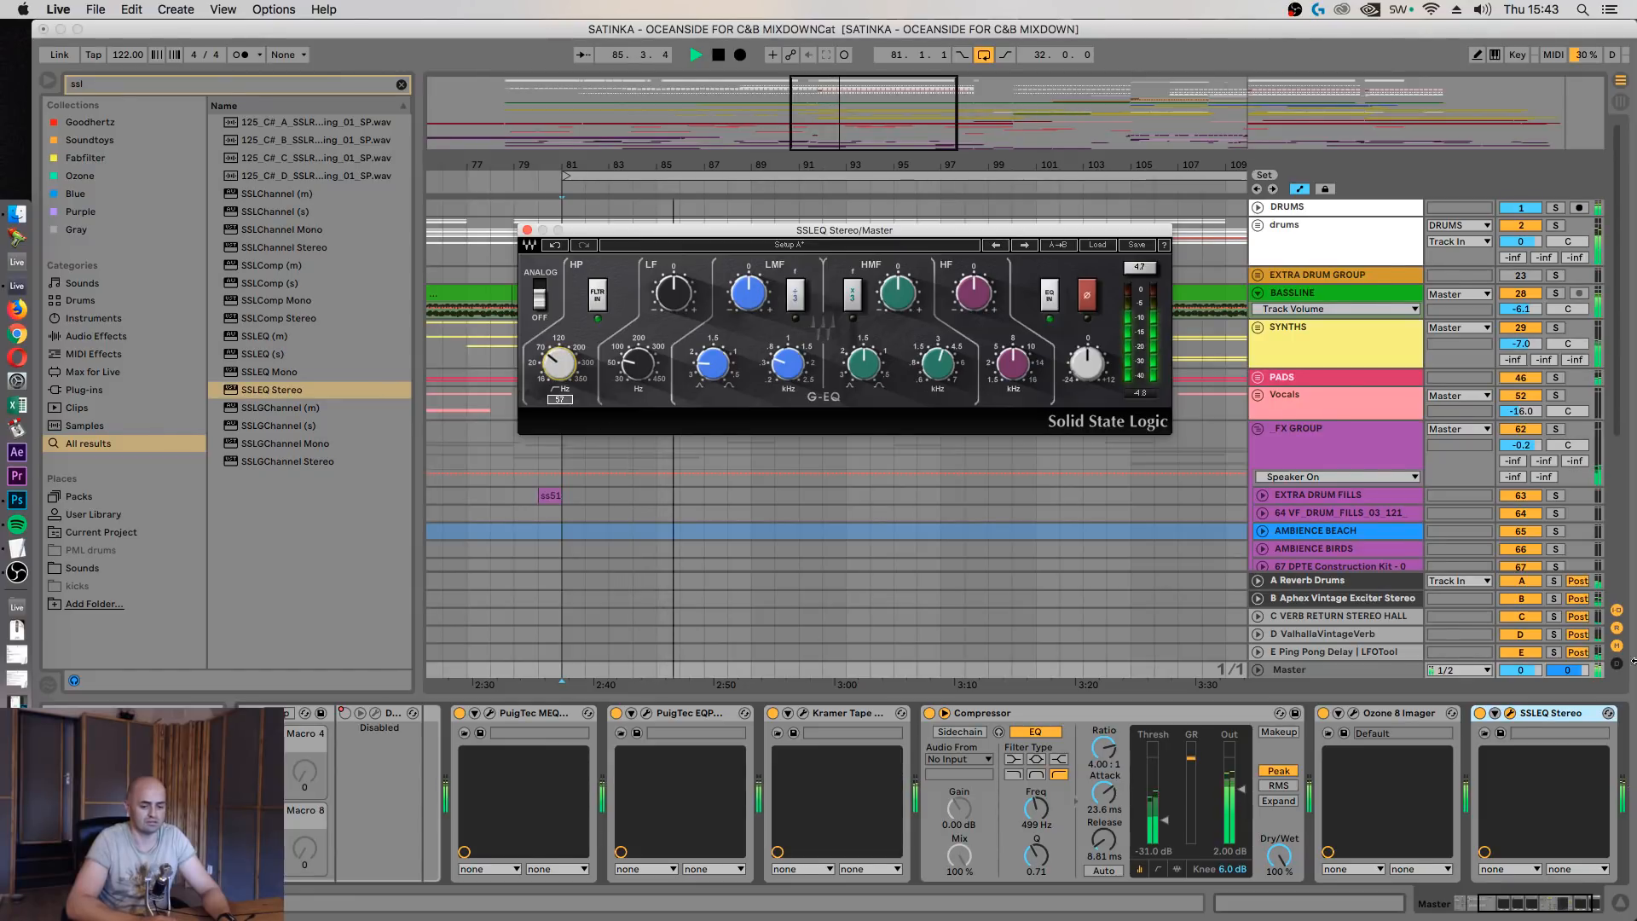
{"action": "left_click", "coordinate": [1480, 713]}
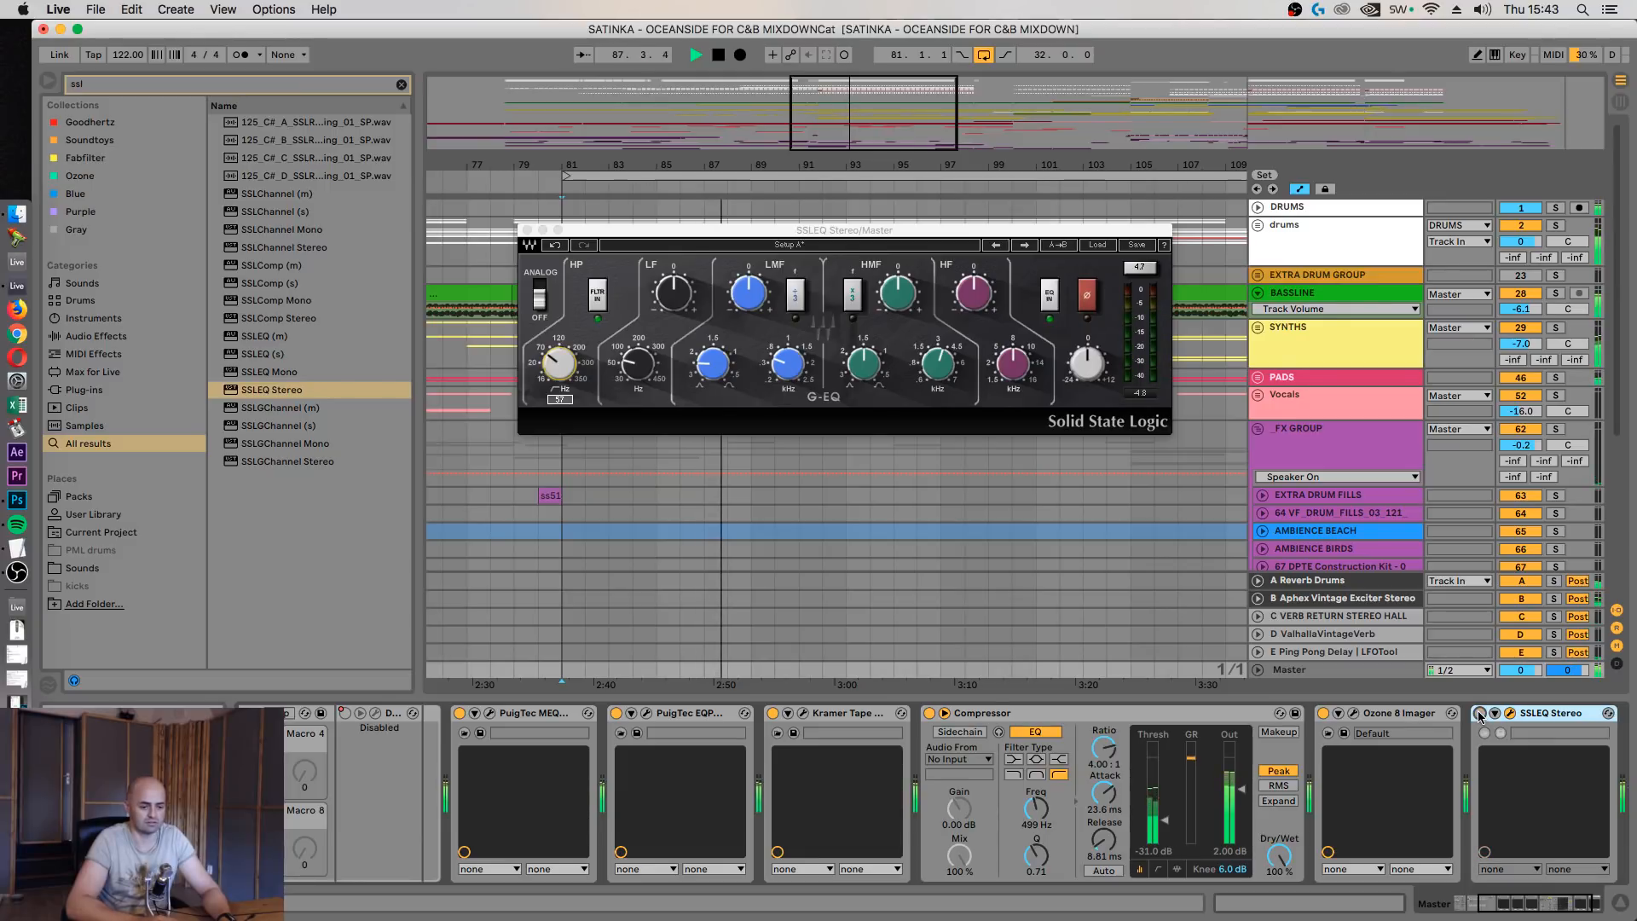
{"action": "left_click", "coordinate": [1480, 713]}
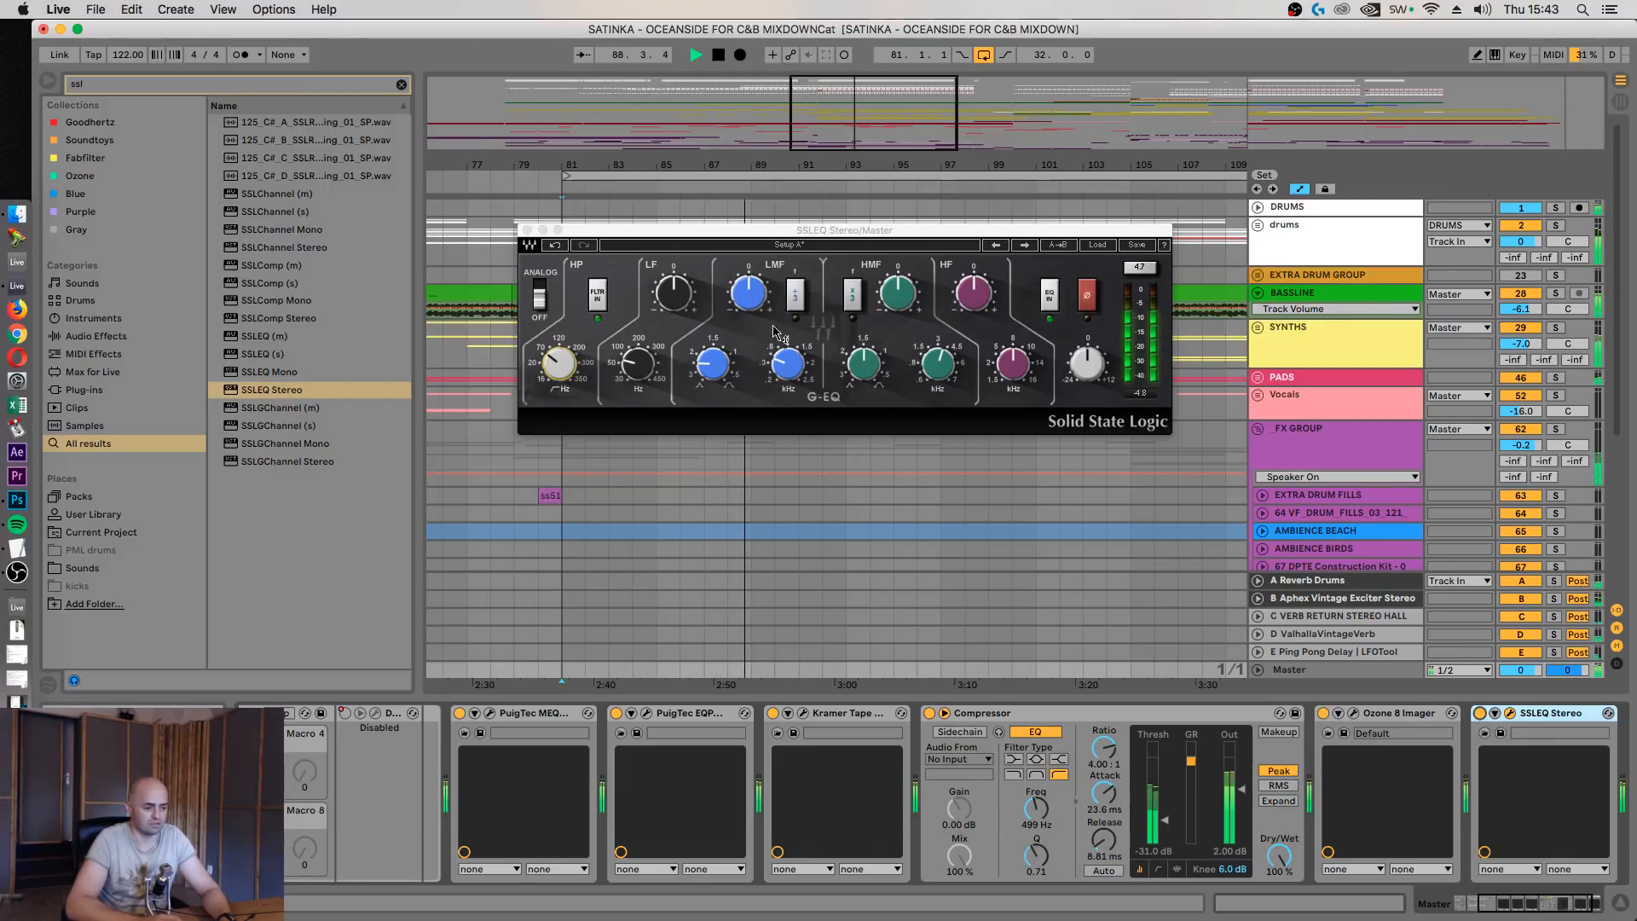
{"action": "key", "text": "space"}
Try adjusting SSLEQ Stereo's LF band frequency and gain while playing the mix
{"action": "left_click", "coordinate": [673, 294]}
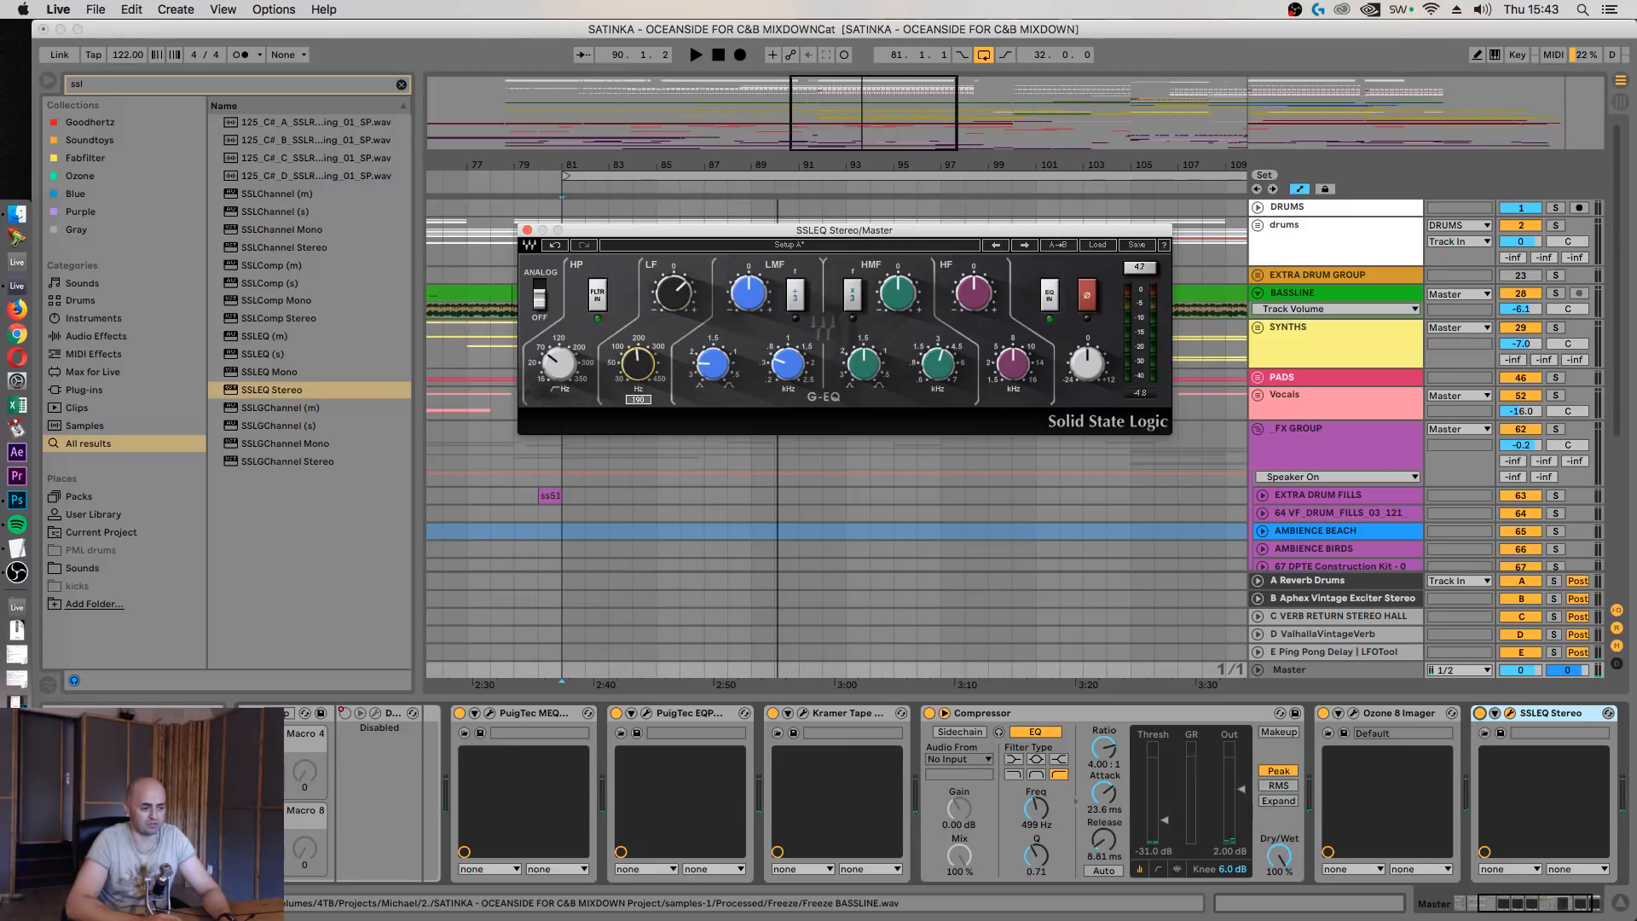
{"action": "key", "text": "space"}
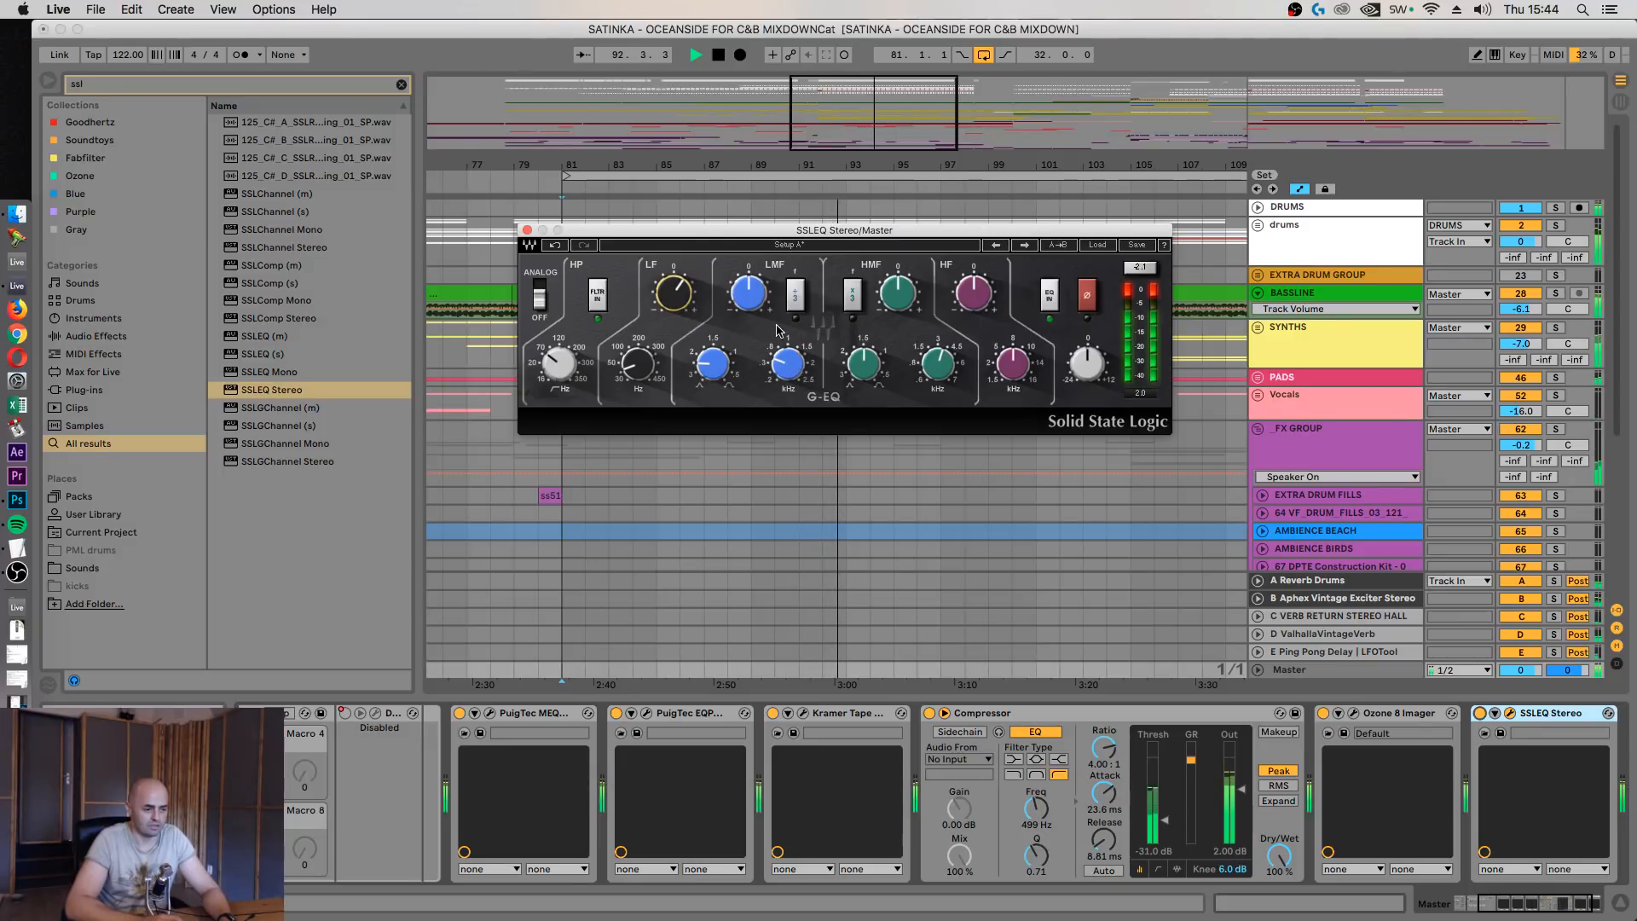
{"action": "key", "text": "space"}
Cut the SSLEQ Stereo's LMF band and sweep its frequency while listening to the mix
{"action": "left_click", "coordinate": [723, 368]}
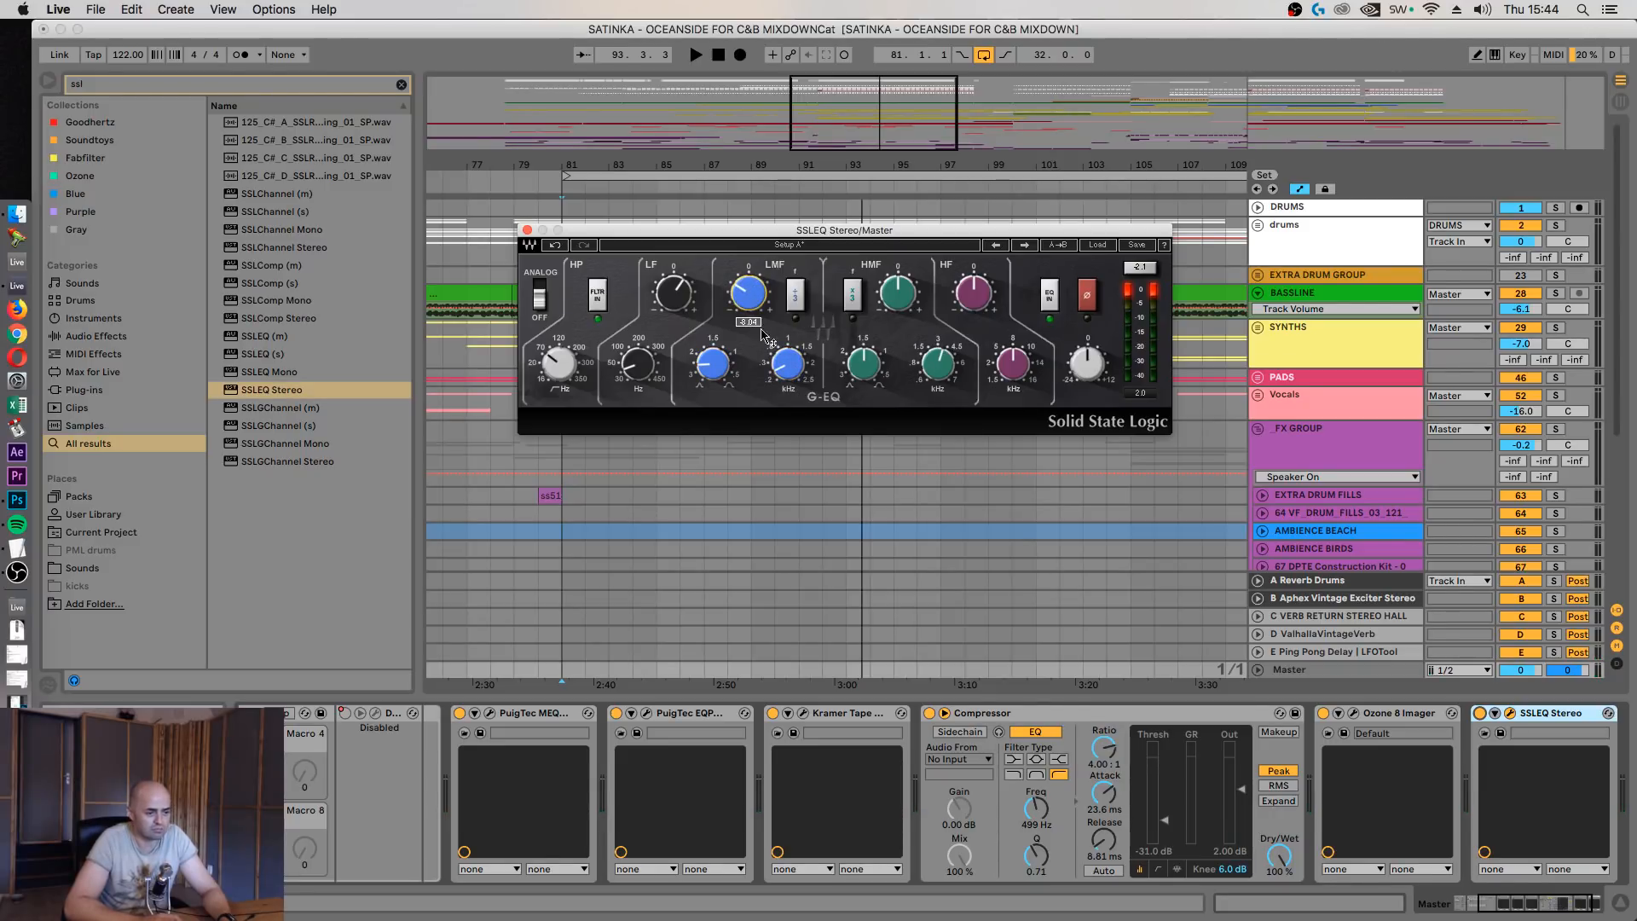
{"action": "key", "text": "space"}
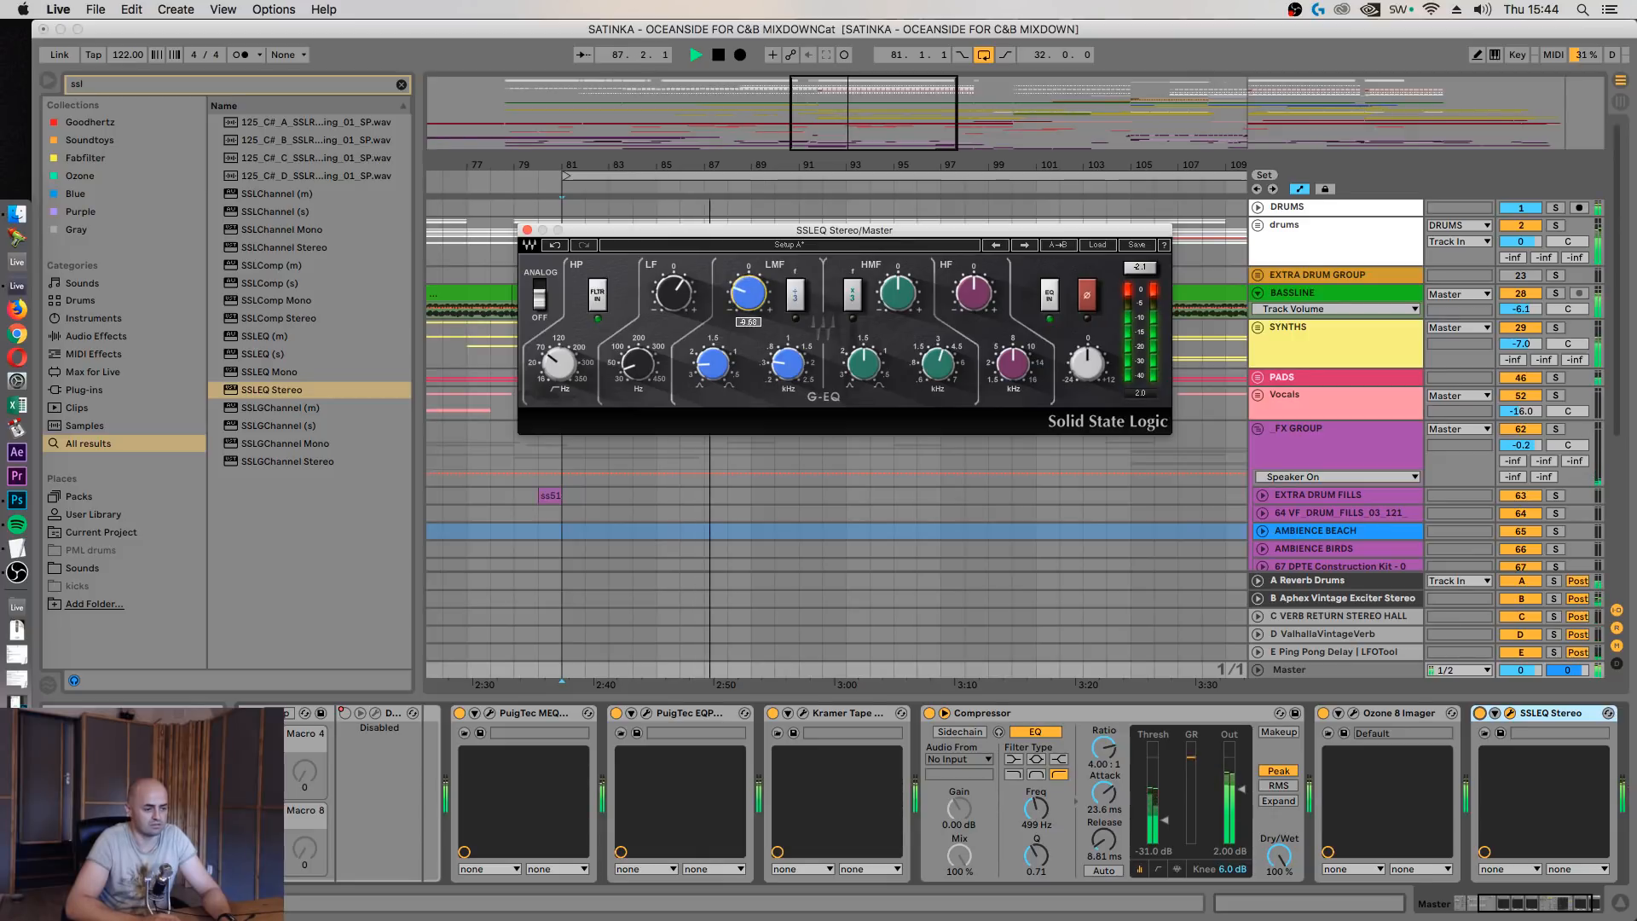
{"action": "left_click_drag", "start_coordinate": [778, 368], "coordinate": [779, 410]}
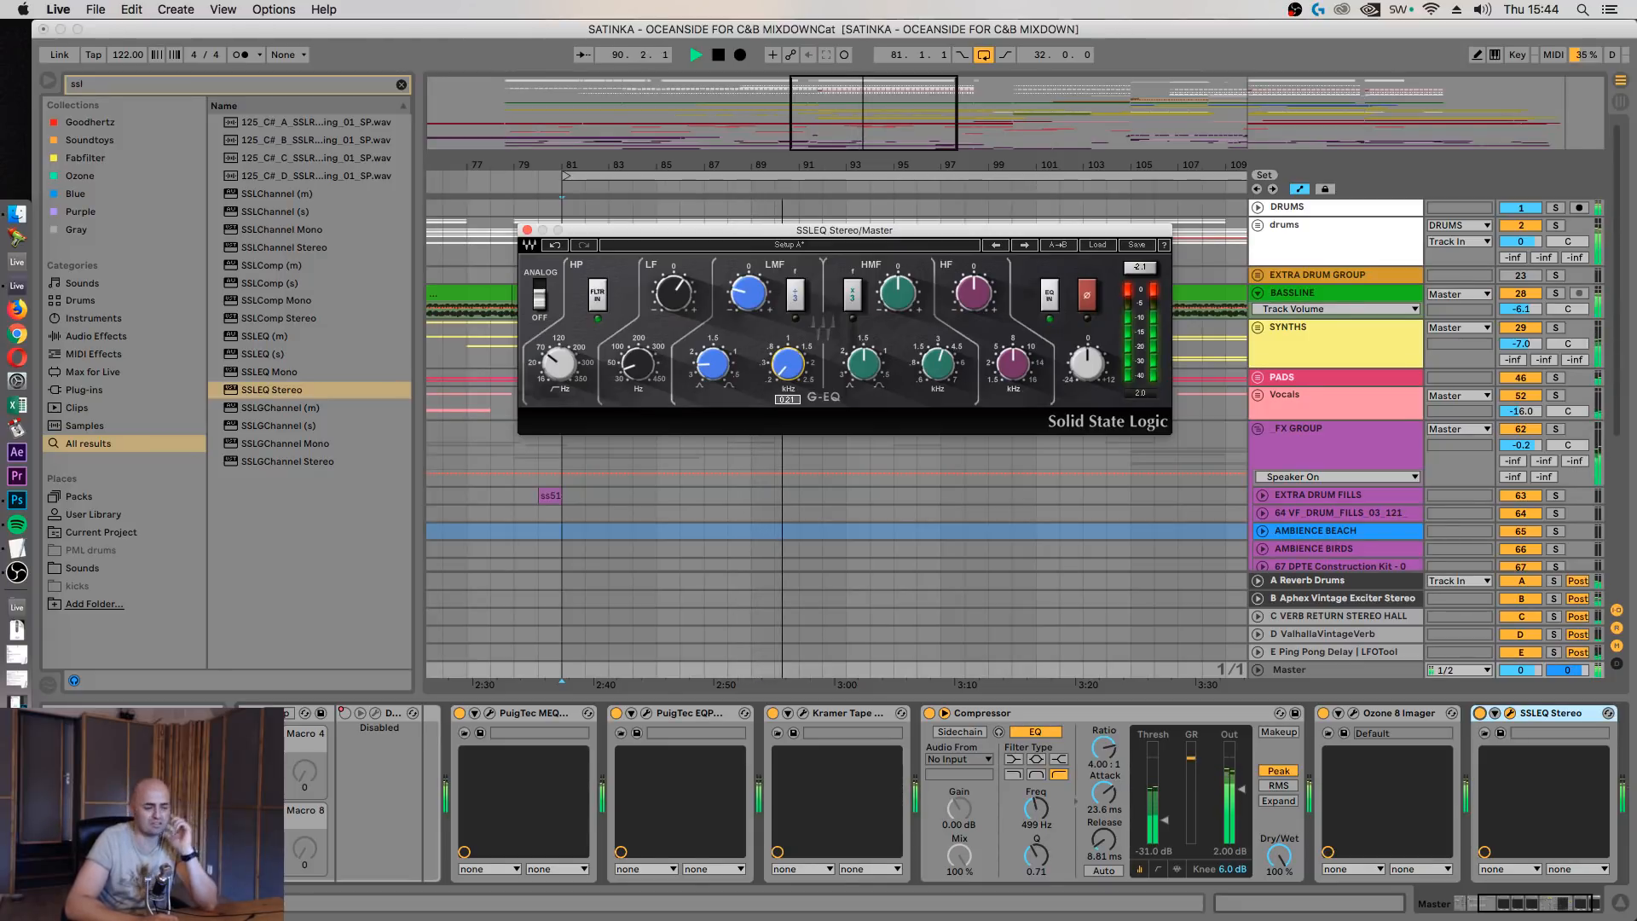
{"action": "left_click_drag", "start_coordinate": [787, 365], "coordinate": [787, 339]}
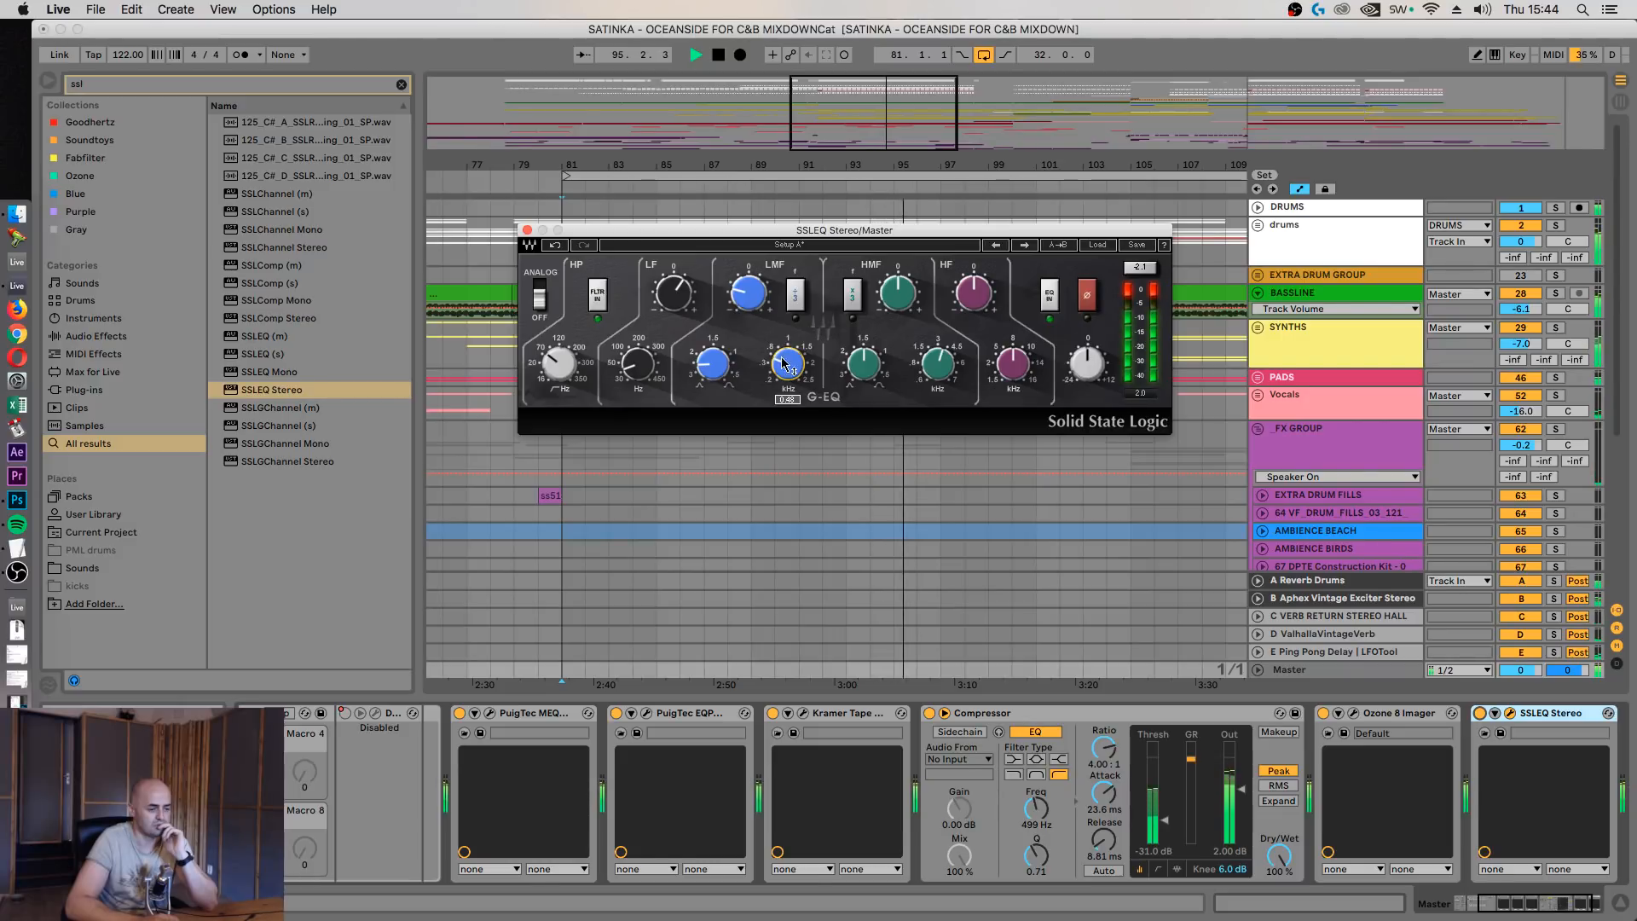
{"action": "key", "text": "space"}
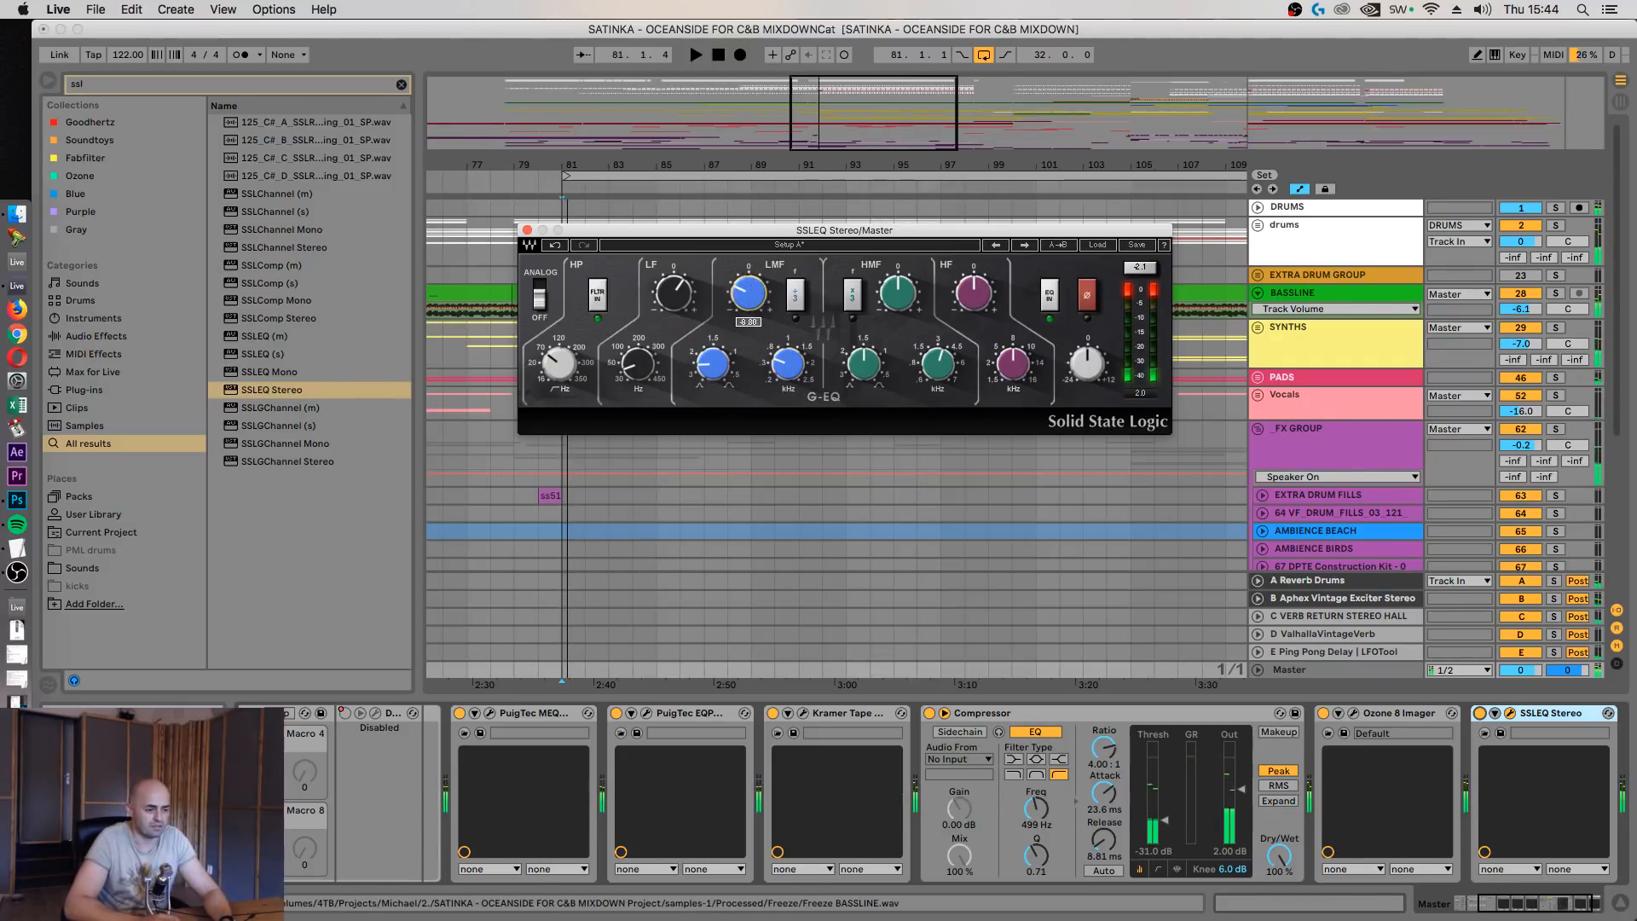
{"action": "key", "text": "space"}
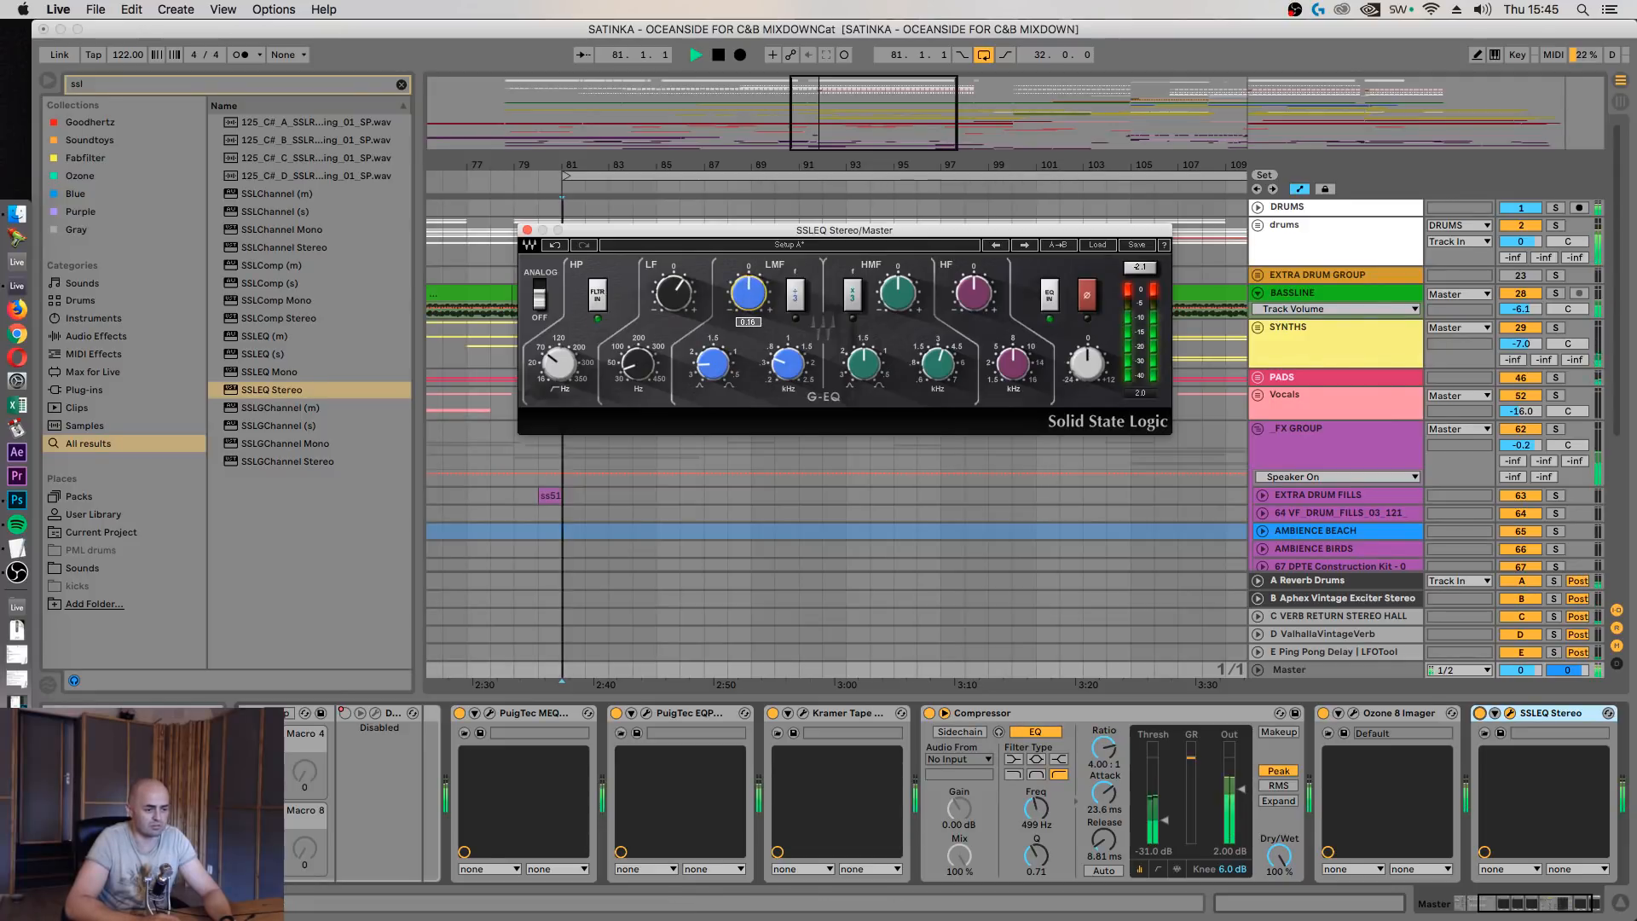
Make SSLEQ Stereo's LMF cut gentler and compare the playing mix with the plug-in bypassed and enabled
{"action": "mouse_move", "coordinate": [748, 293]}
{"action": "left_mouse_down"}
{"action": "mouse_move", "coordinate": [748, 308]}
{"action": "mouse_move", "coordinate": [749, 291]}
{"action": "left_mouse_up"}
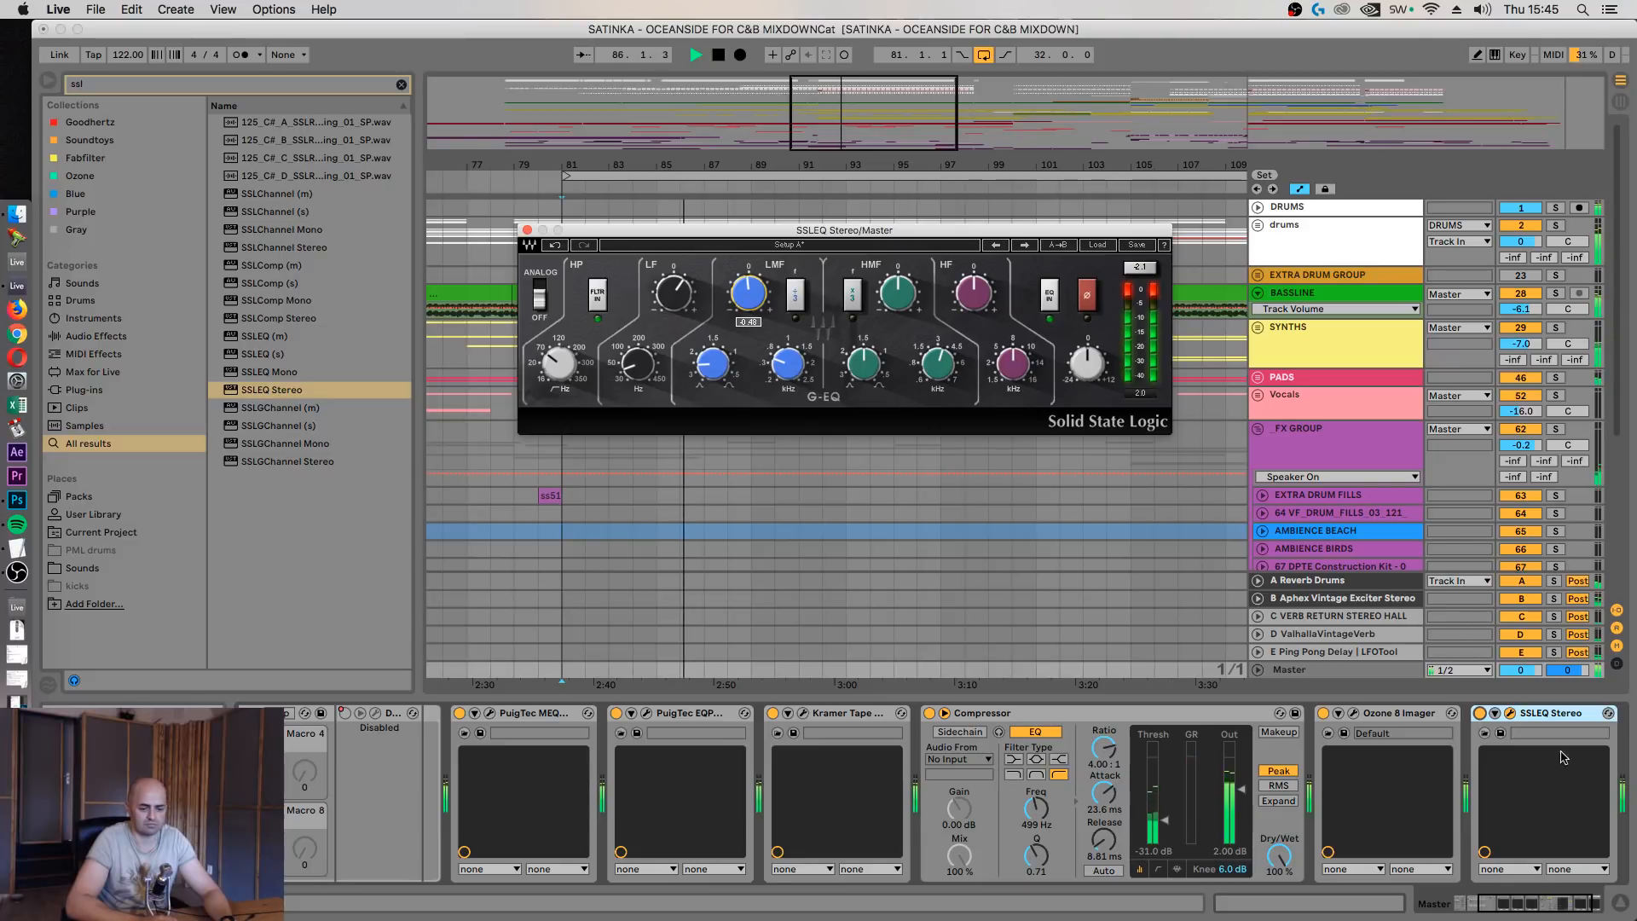
{"action": "left_click", "coordinate": [1480, 714]}
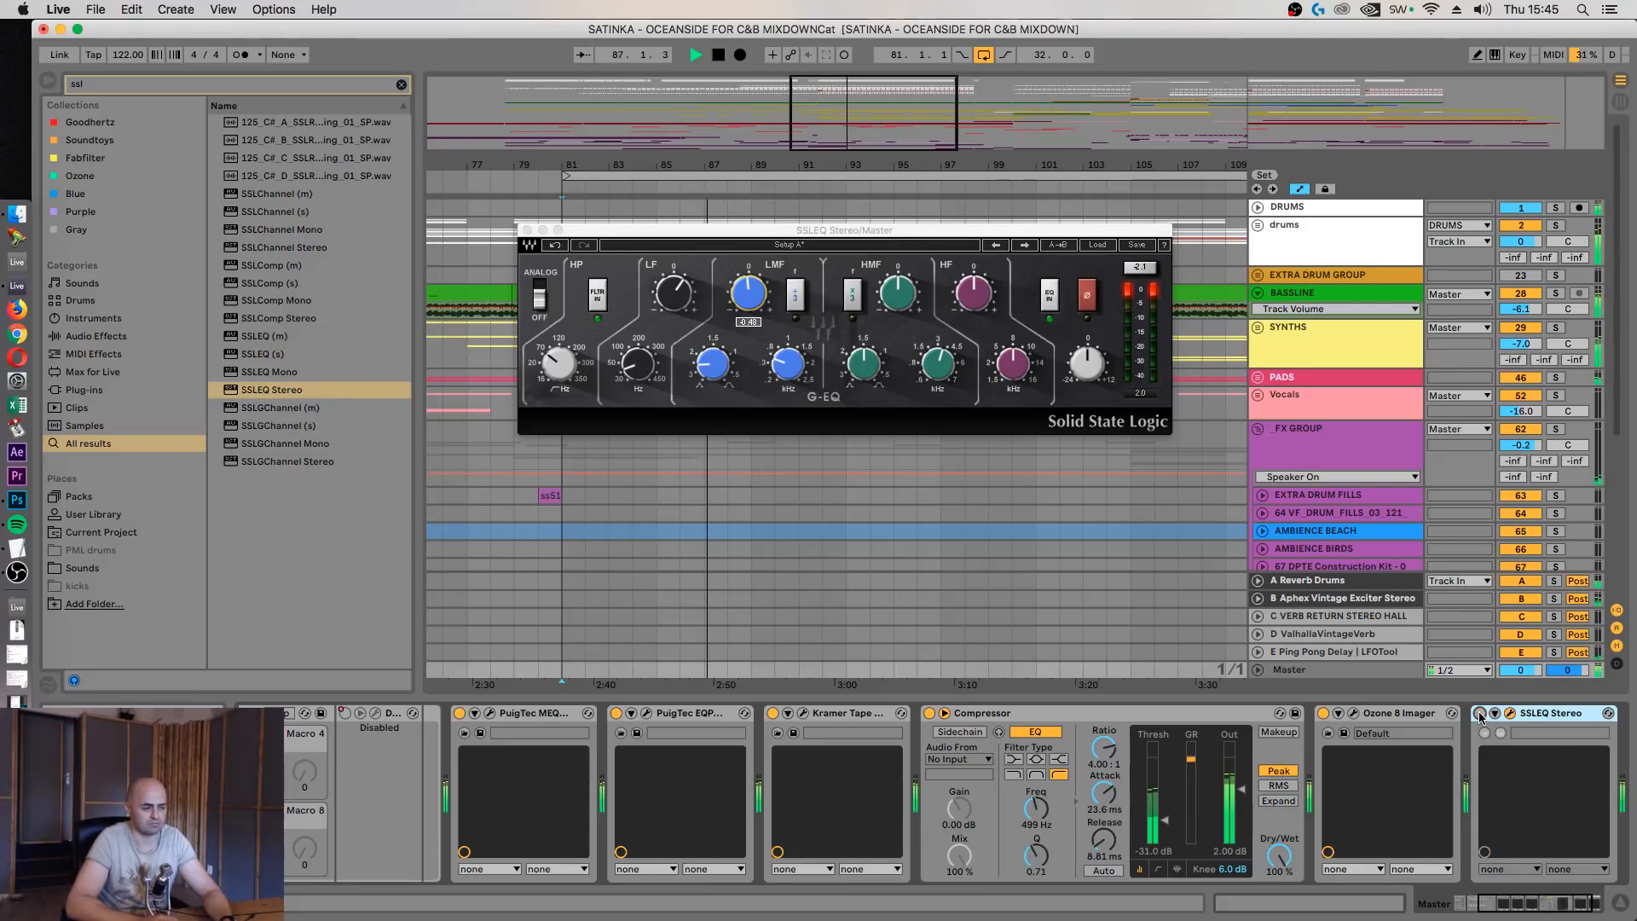
{"action": "left_click", "coordinate": [1481, 714]}
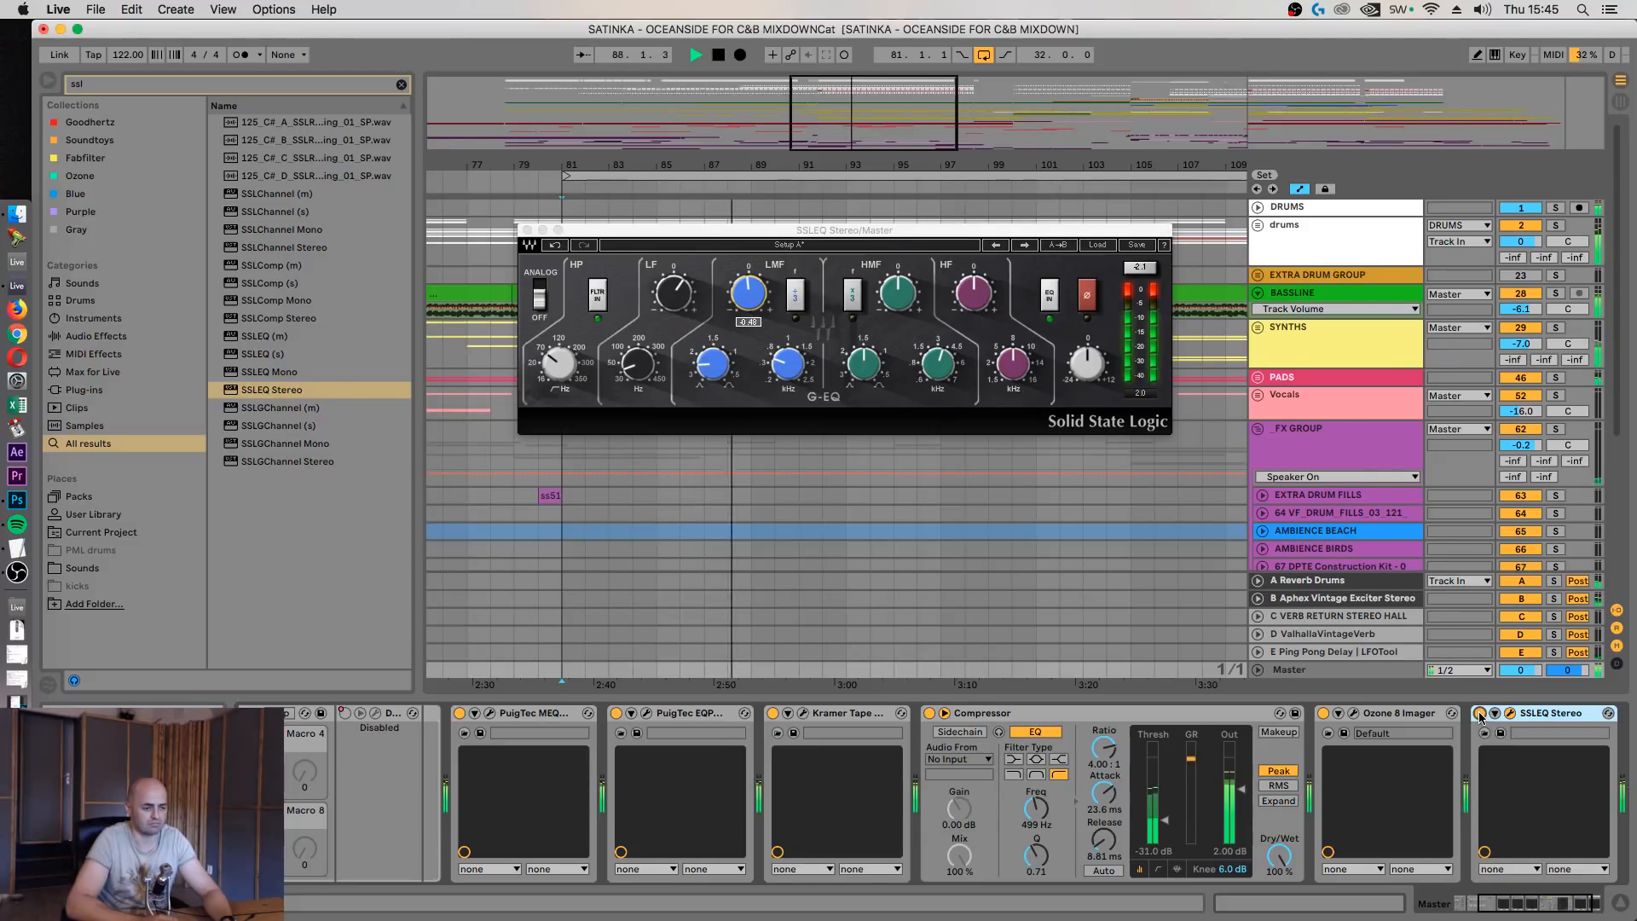
Adjust SSLEQ Stereo's LF gain slightly and compare the playing mix with the plug-in bypassed and enabled
{"action": "left_click_drag", "start_coordinate": [683, 312], "coordinate": [678, 297]}
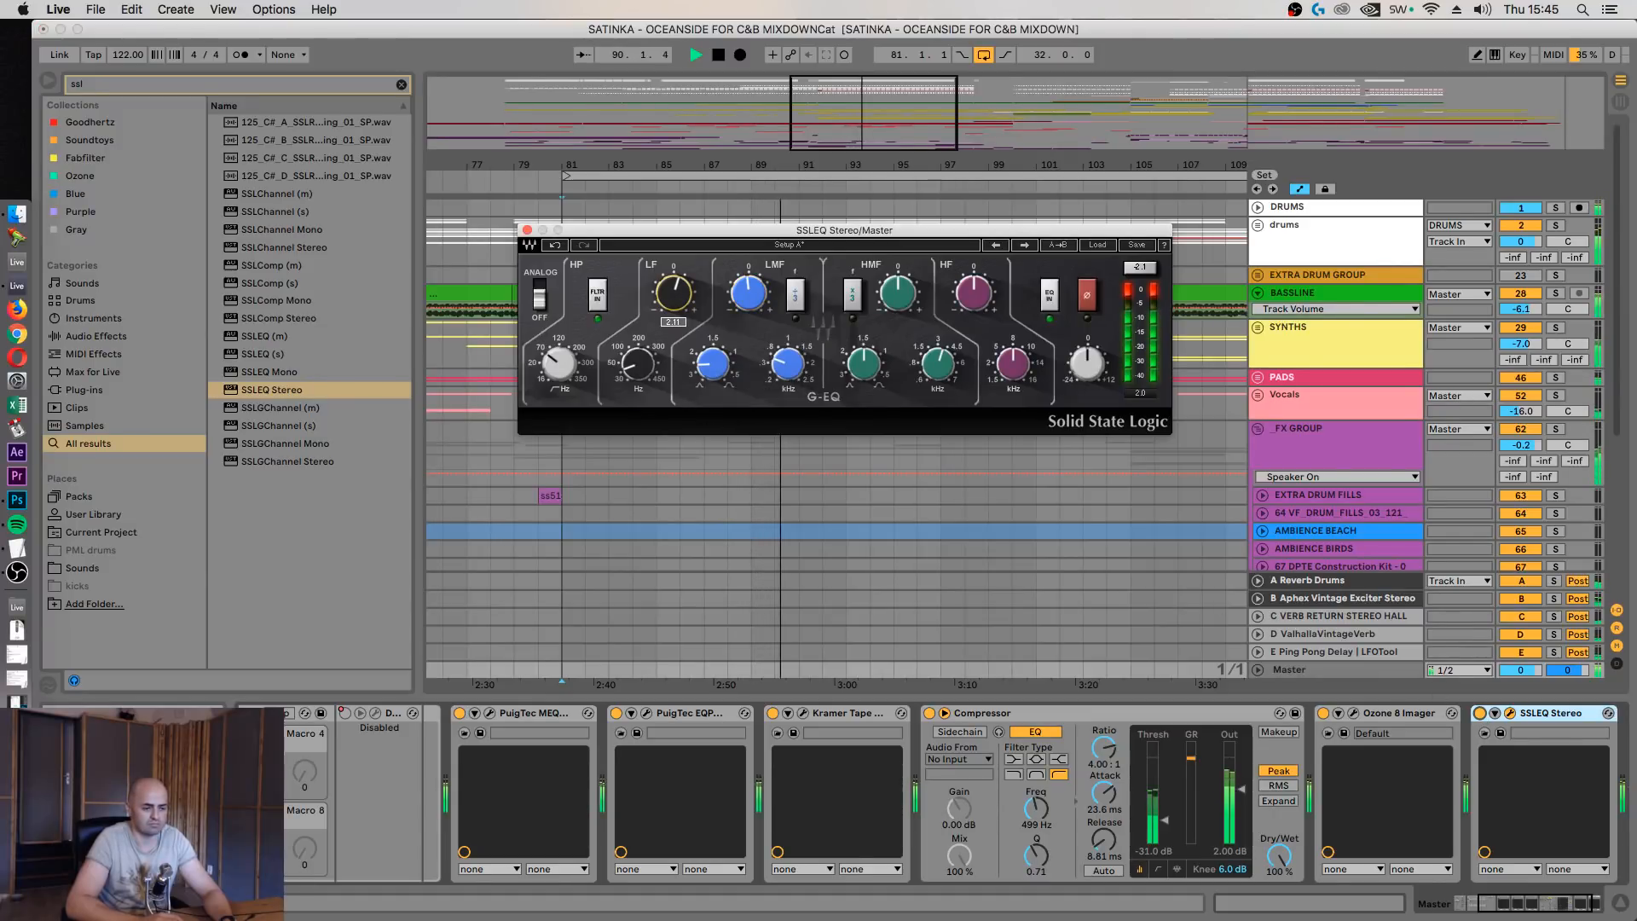
{"action": "left_click", "coordinate": [1481, 713]}
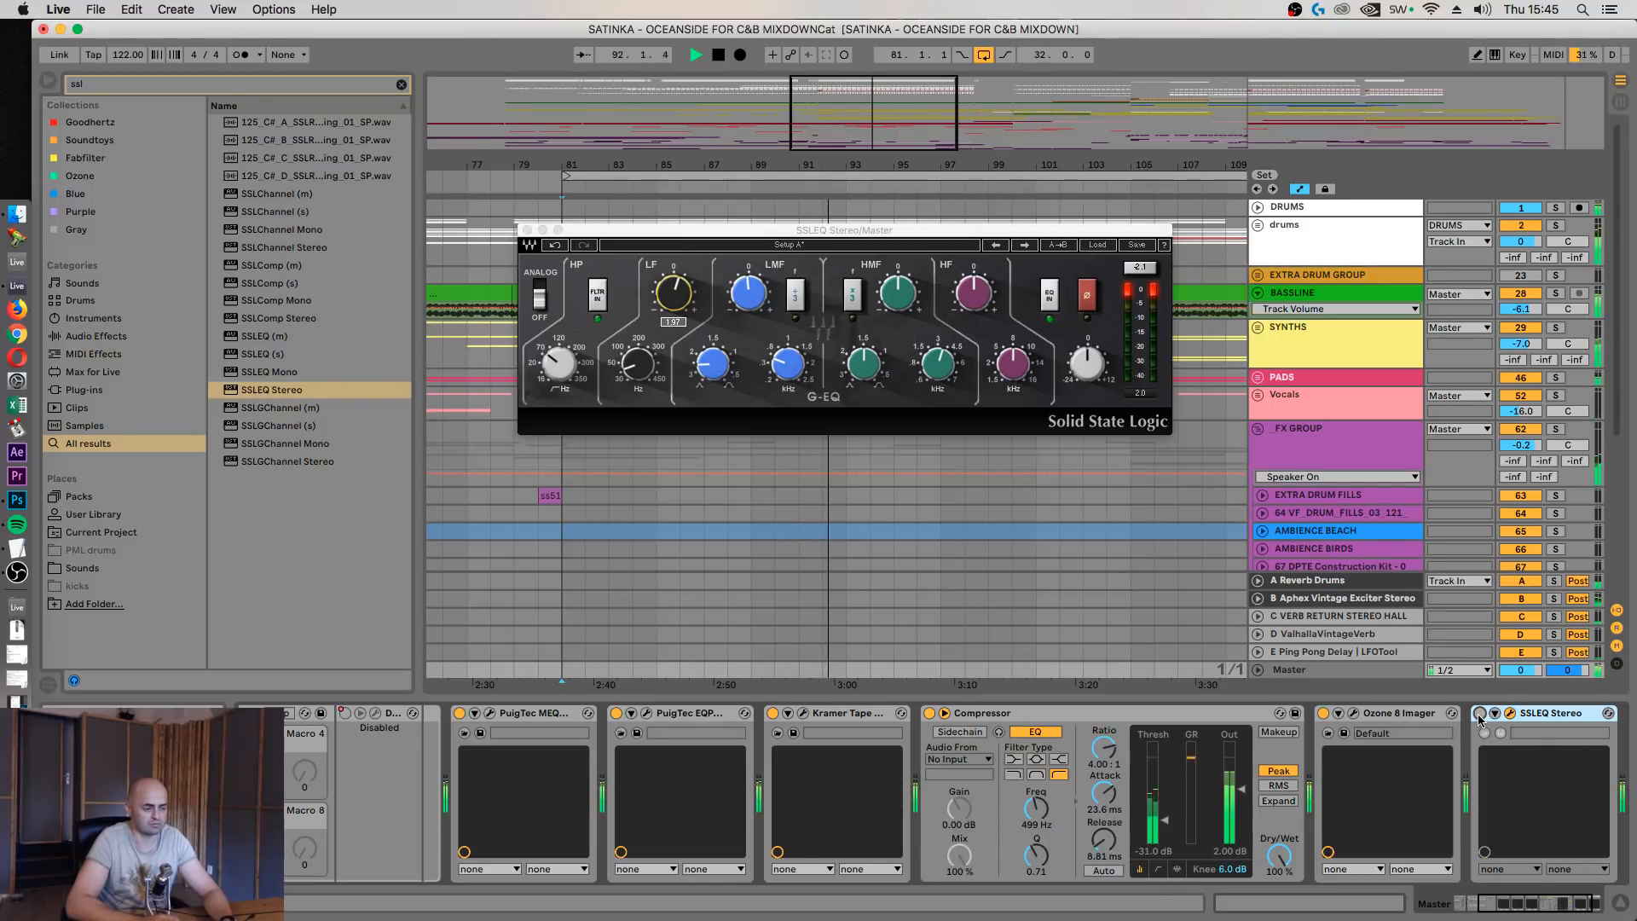
{"action": "left_click", "coordinate": [1480, 714]}
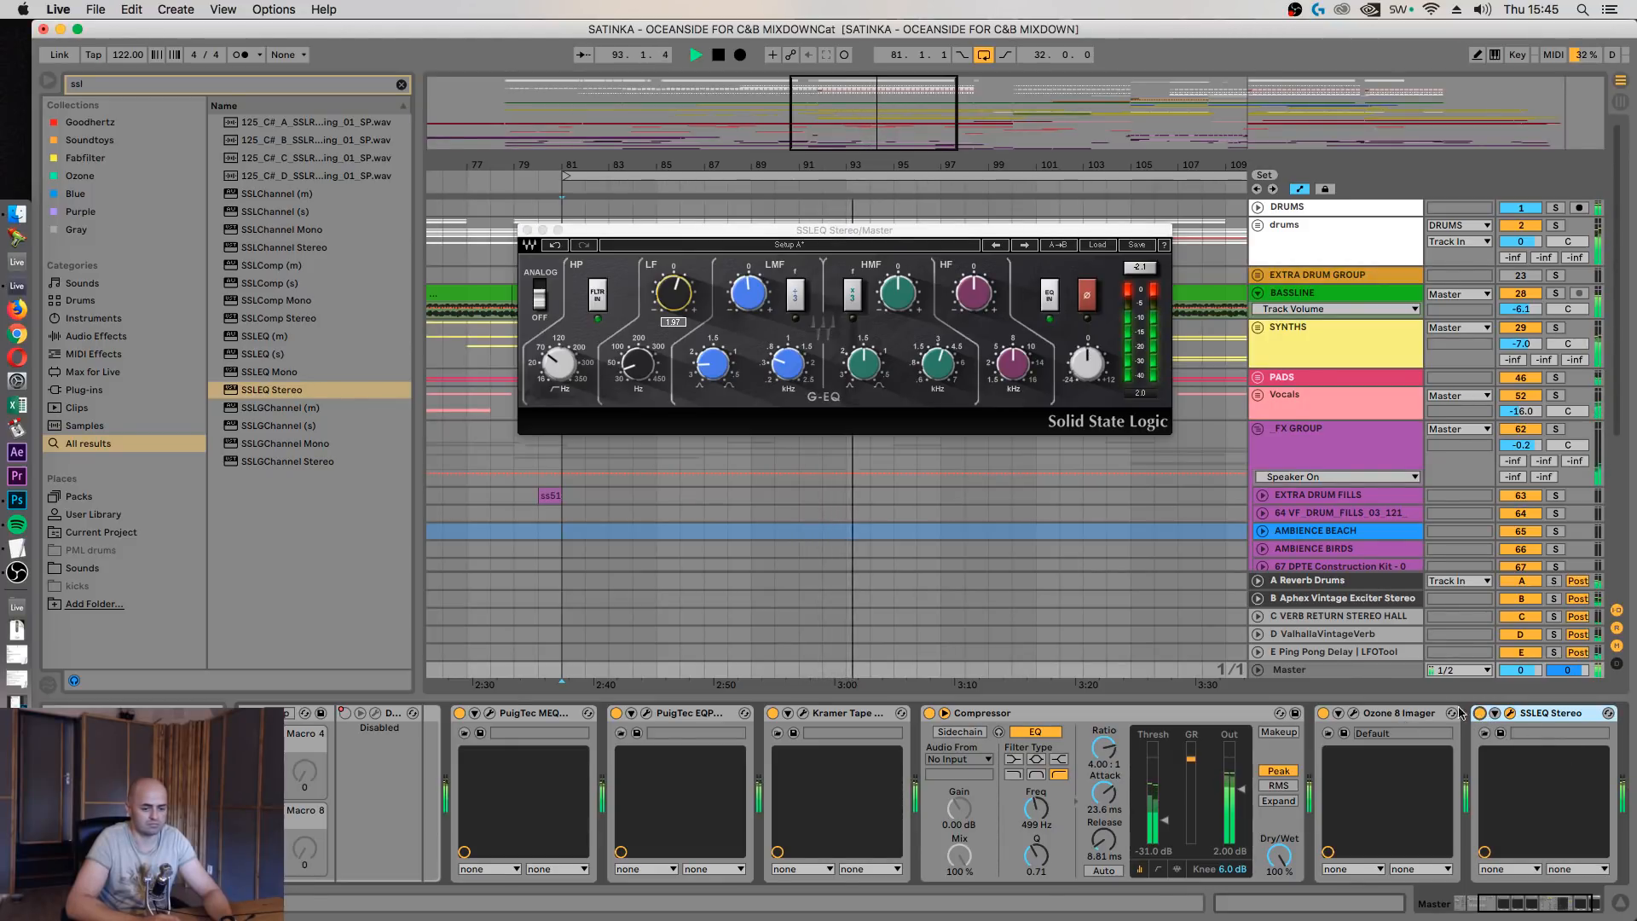
{"action": "key", "text": "space"}
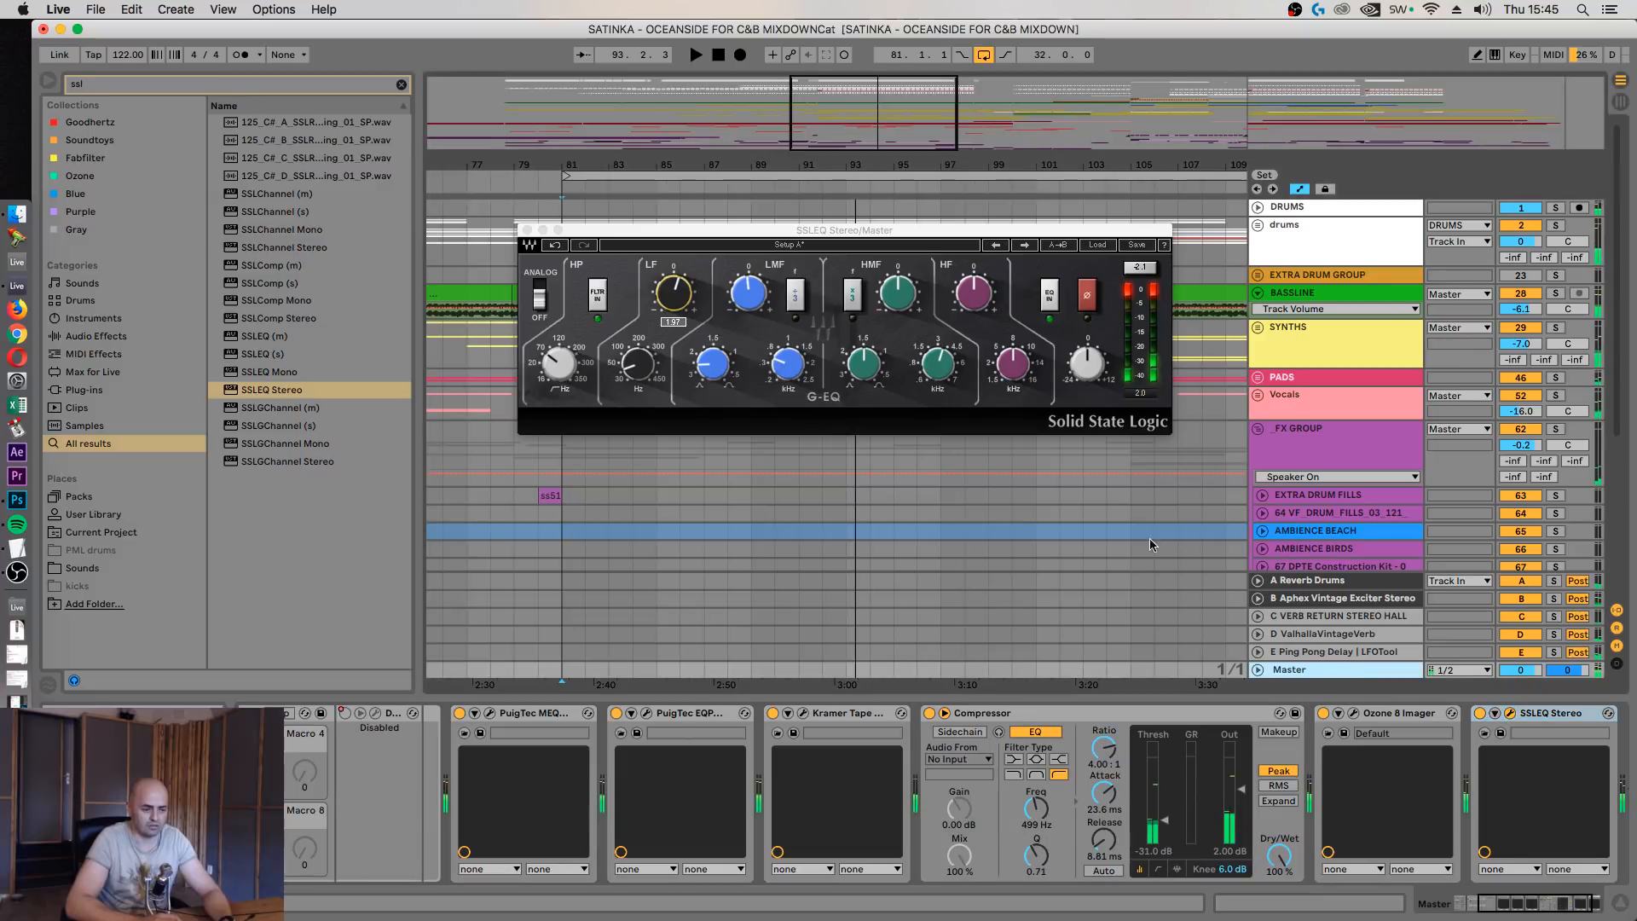
Close the SSLEQ Stereo window and map its device on/off switch to key 2 like the other Master devices
{"action": "left_click", "coordinate": [524, 230]}
{"action": "key", "text": "super+k"}
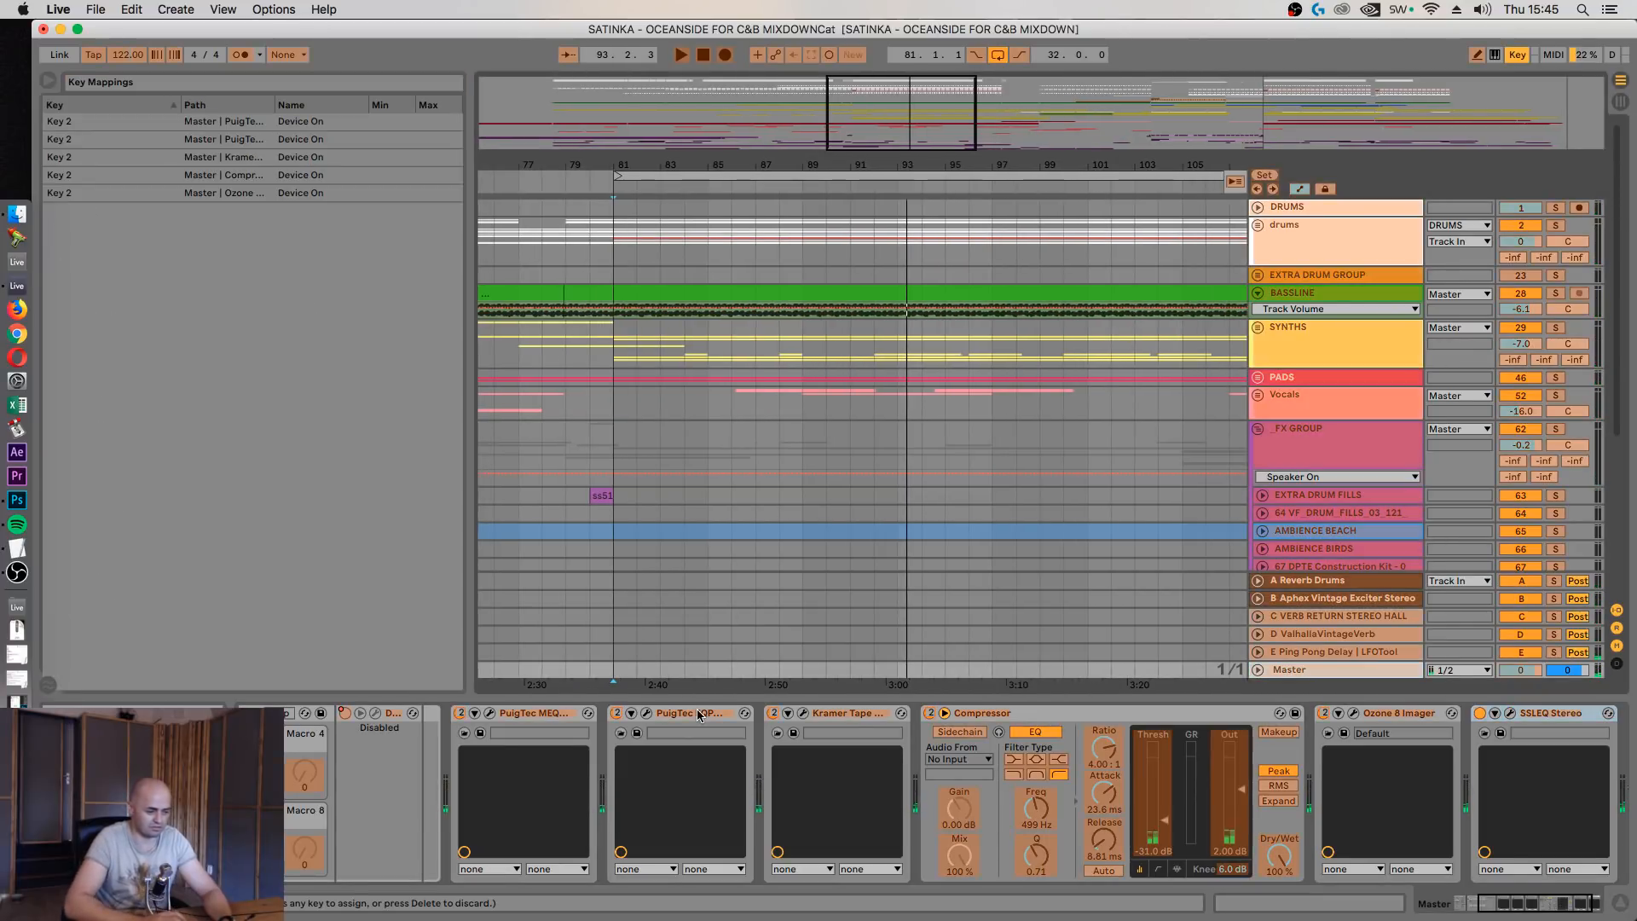
{"action": "left_click", "coordinate": [1480, 716]}
{"action": "key", "text": "2"}
{"action": "key", "text": "super+k"}
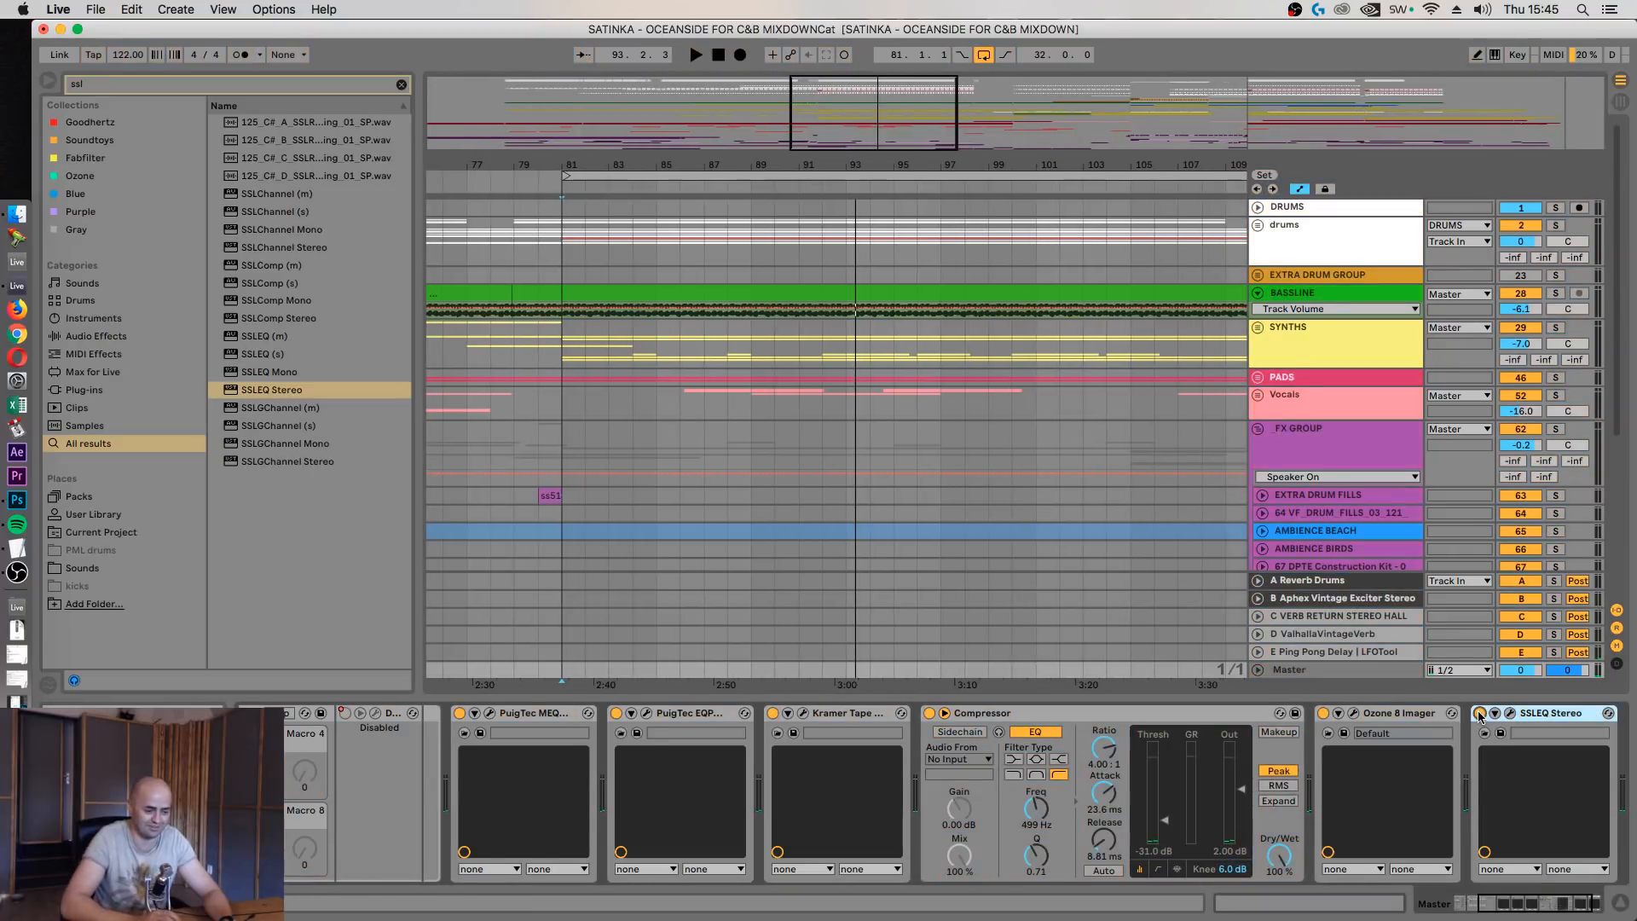
Play the mix and compare it with all mapped Master devices bypassed and enabled together
{"action": "key", "text": "2"}
{"action": "key", "text": "space"}
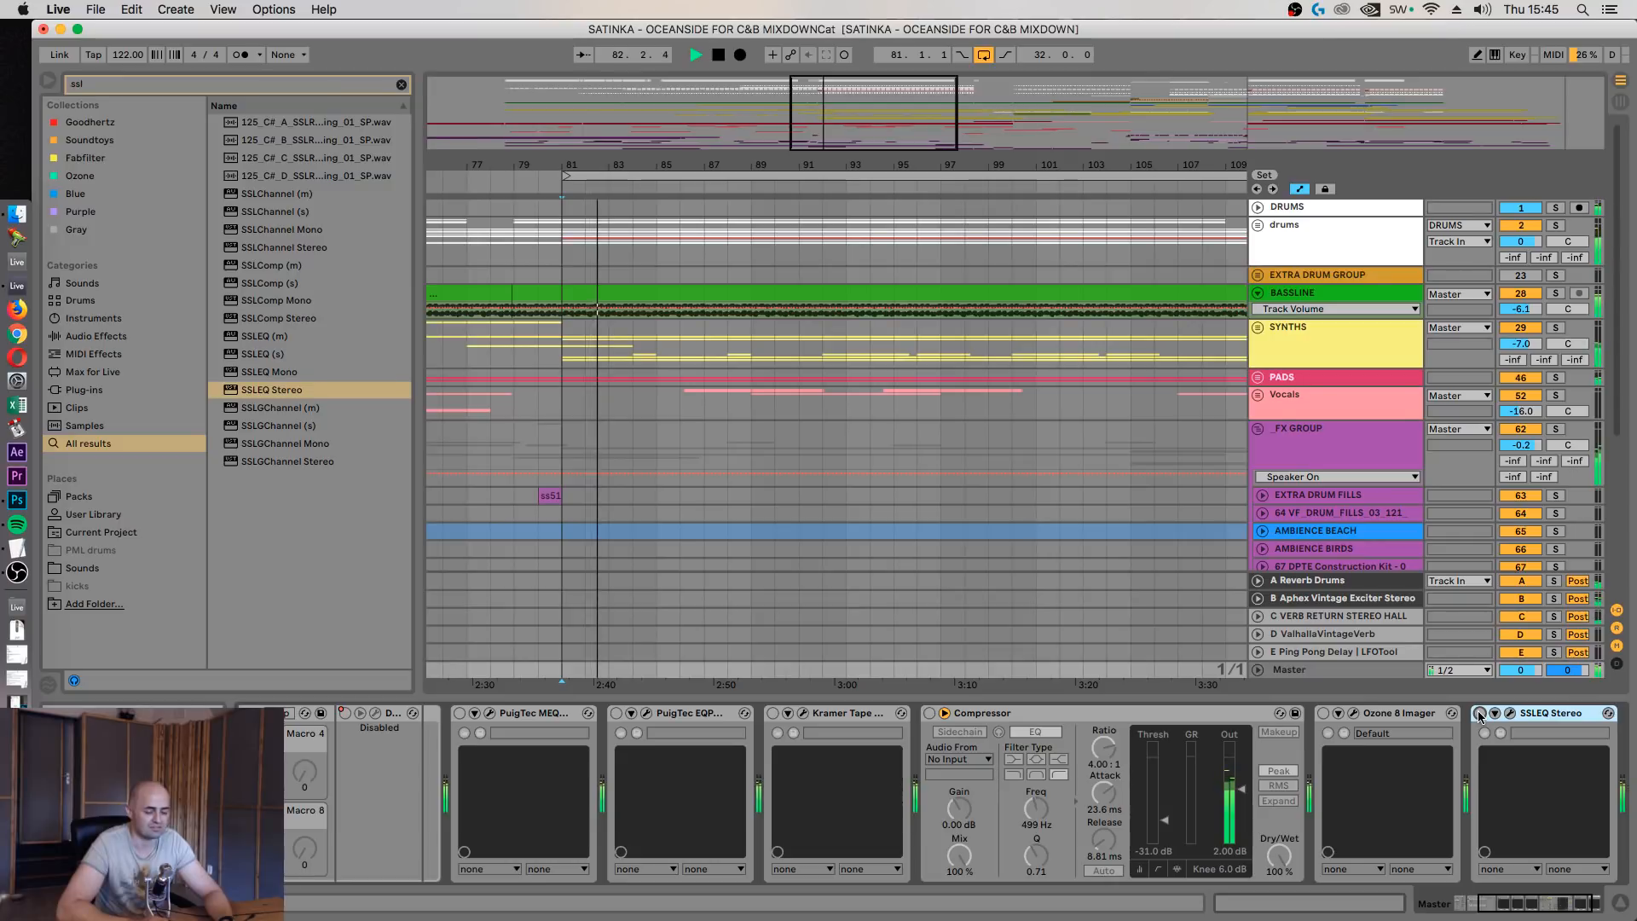
{"action": "key", "text": "2"}
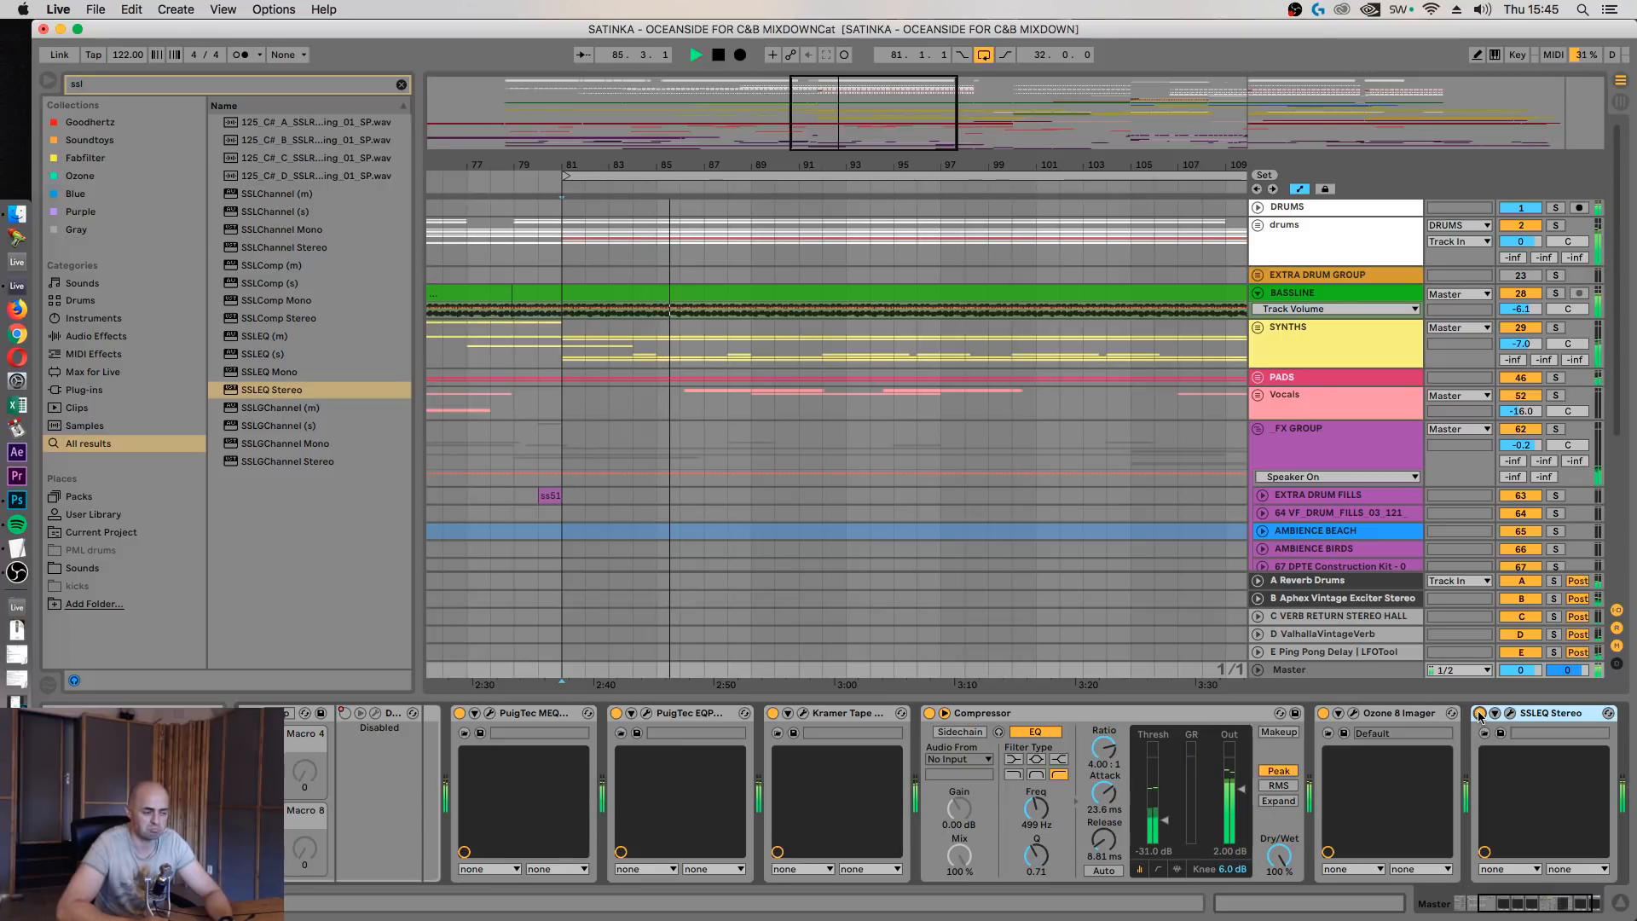
{"action": "key", "text": "0"}
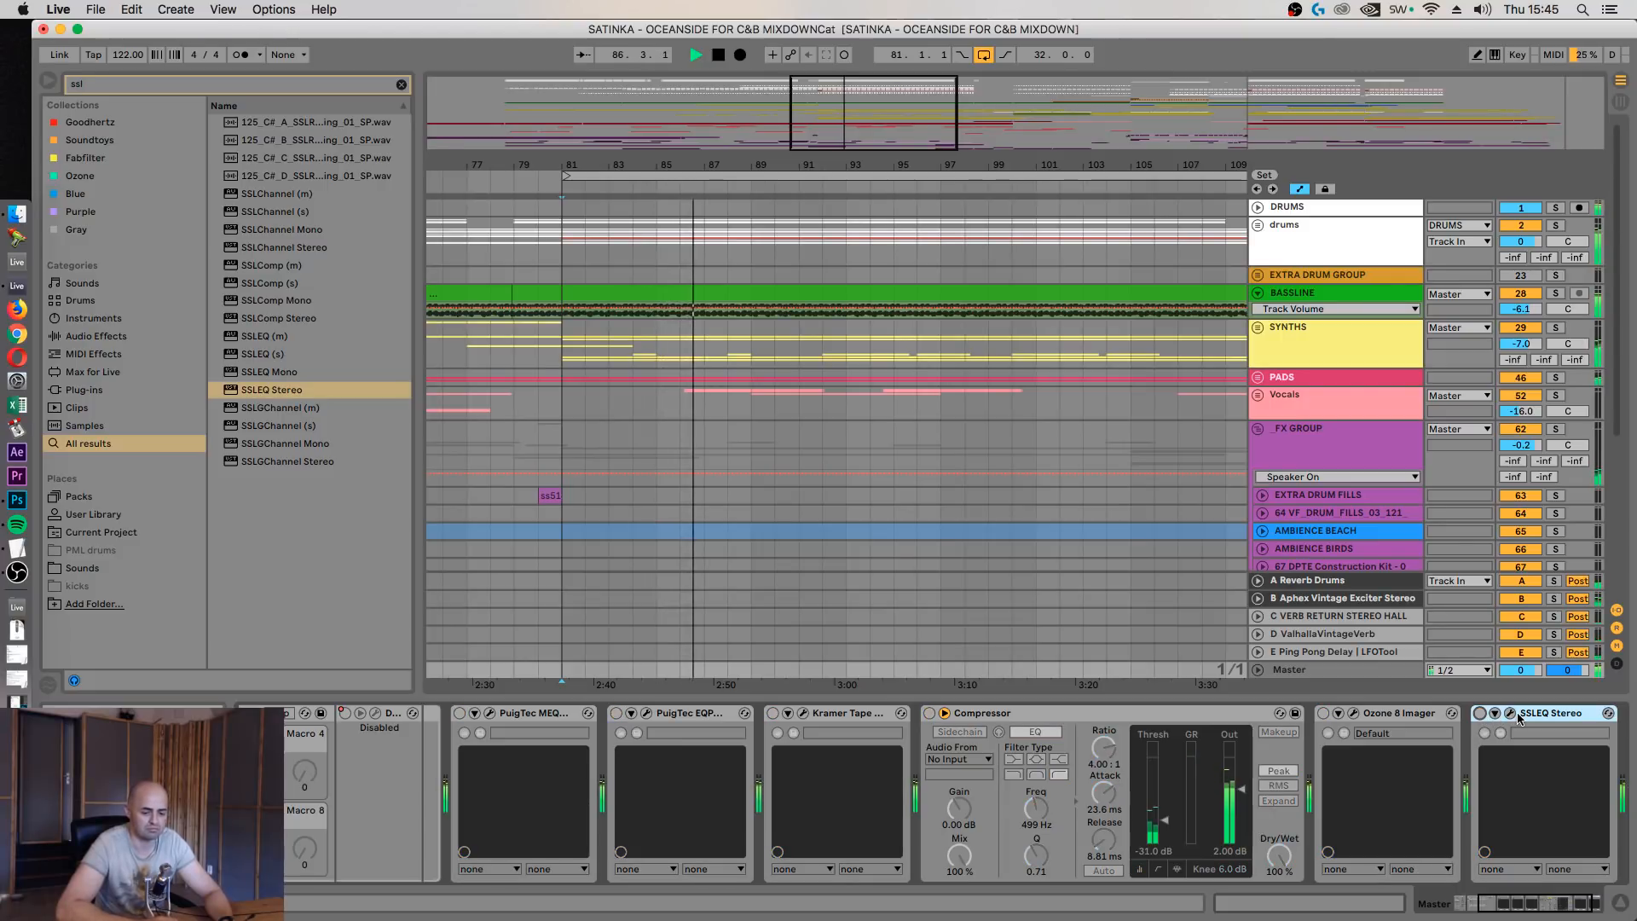
{"action": "key", "text": "0"}
Readjust SSLEQ Stereo's LF gain, switch out its high-pass filter, and compare the mix with the plug-in bypassed and enabled
{"action": "left_click", "coordinate": [1511, 713]}
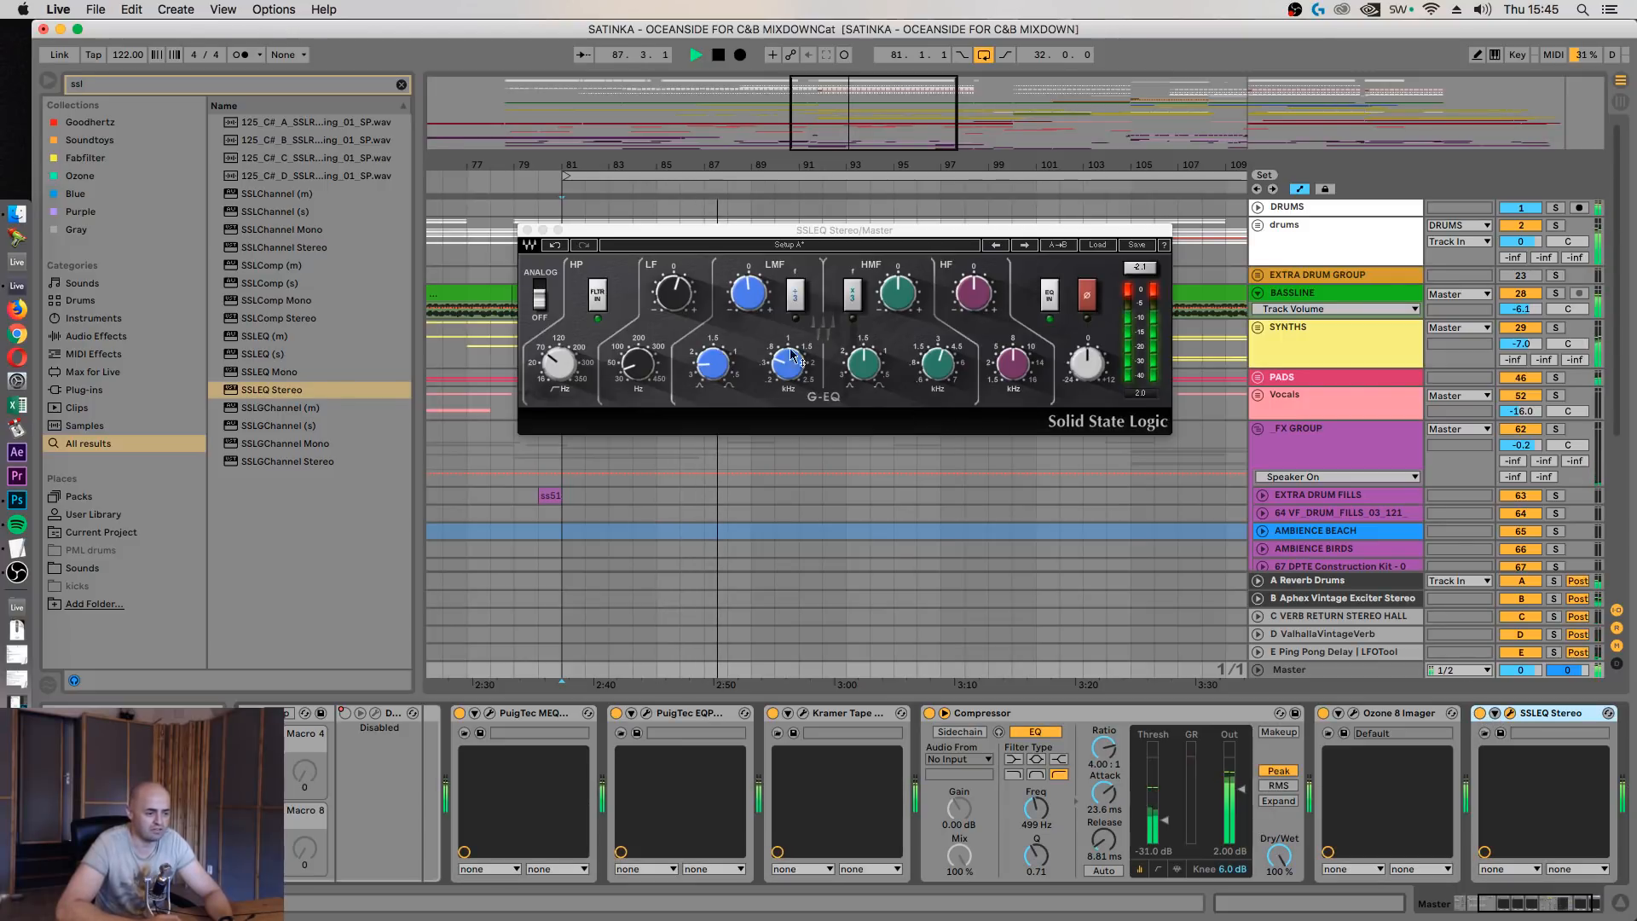
{"action": "left_click", "coordinate": [673, 293]}
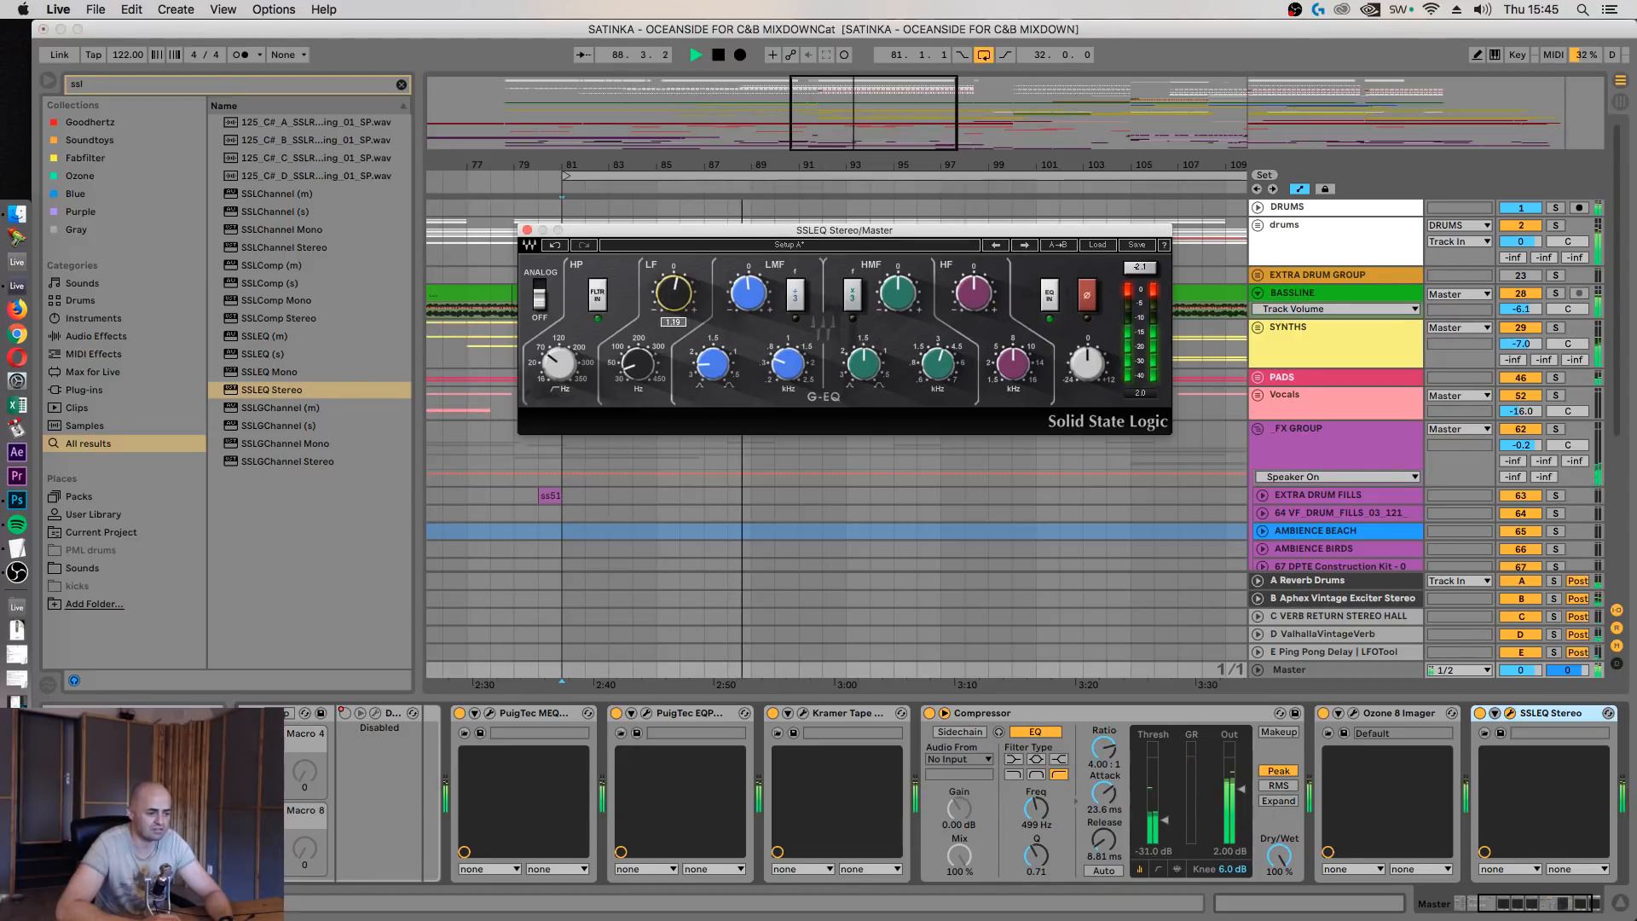
{"action": "left_click", "coordinate": [603, 305]}
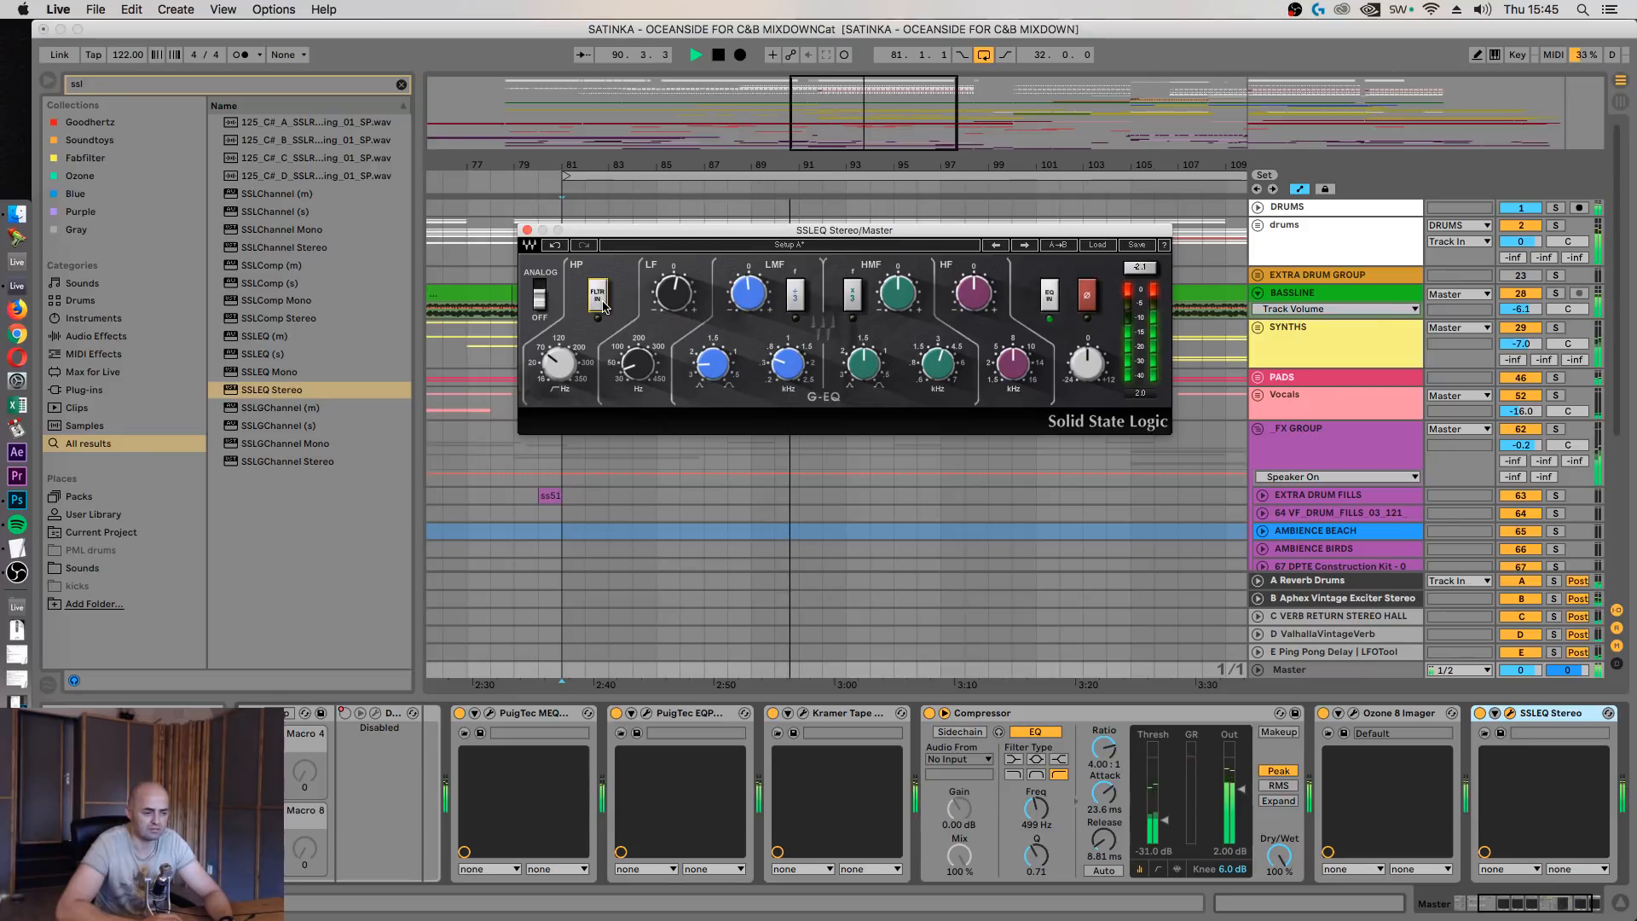
{"action": "left_click", "coordinate": [1483, 718]}
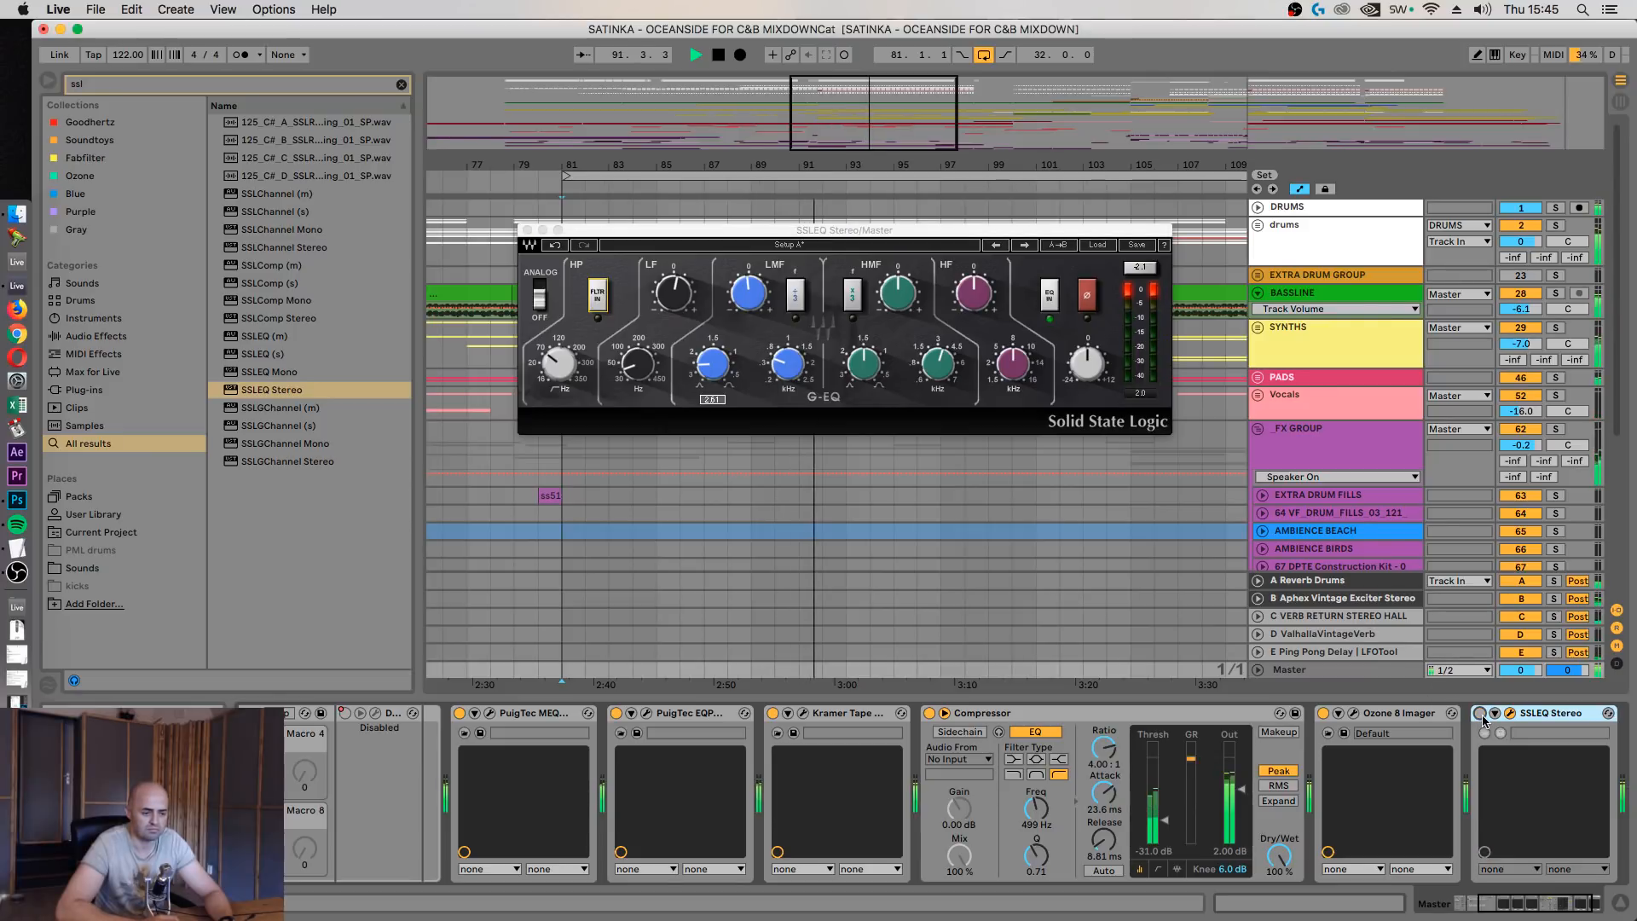
{"action": "left_click", "coordinate": [1481, 714]}
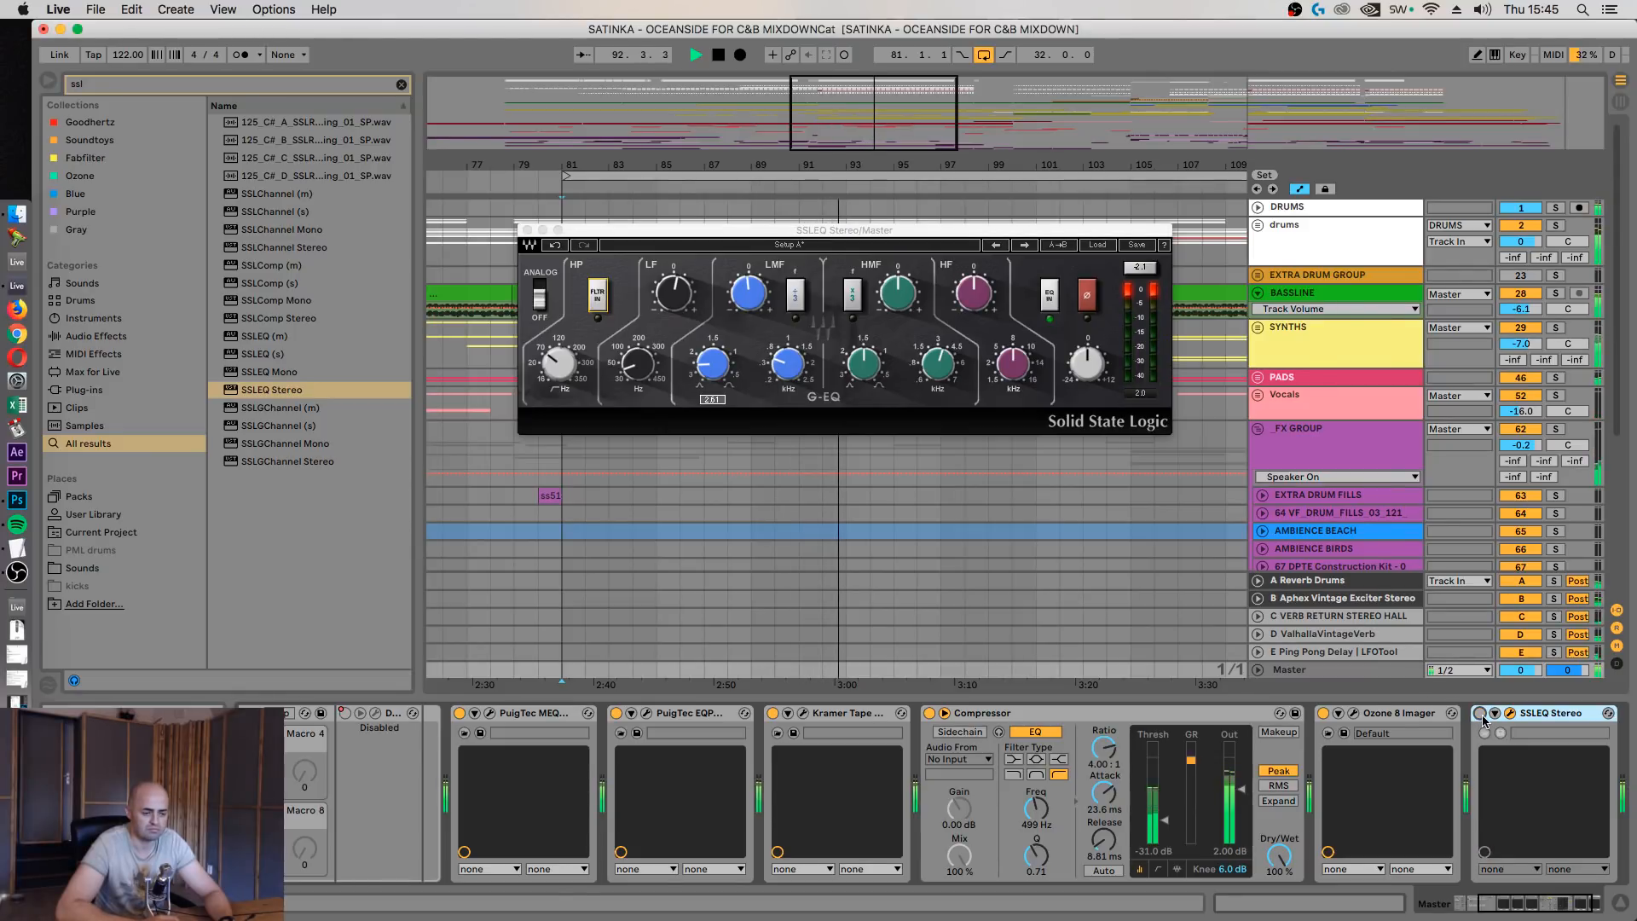
{"action": "left_click", "coordinate": [1482, 714]}
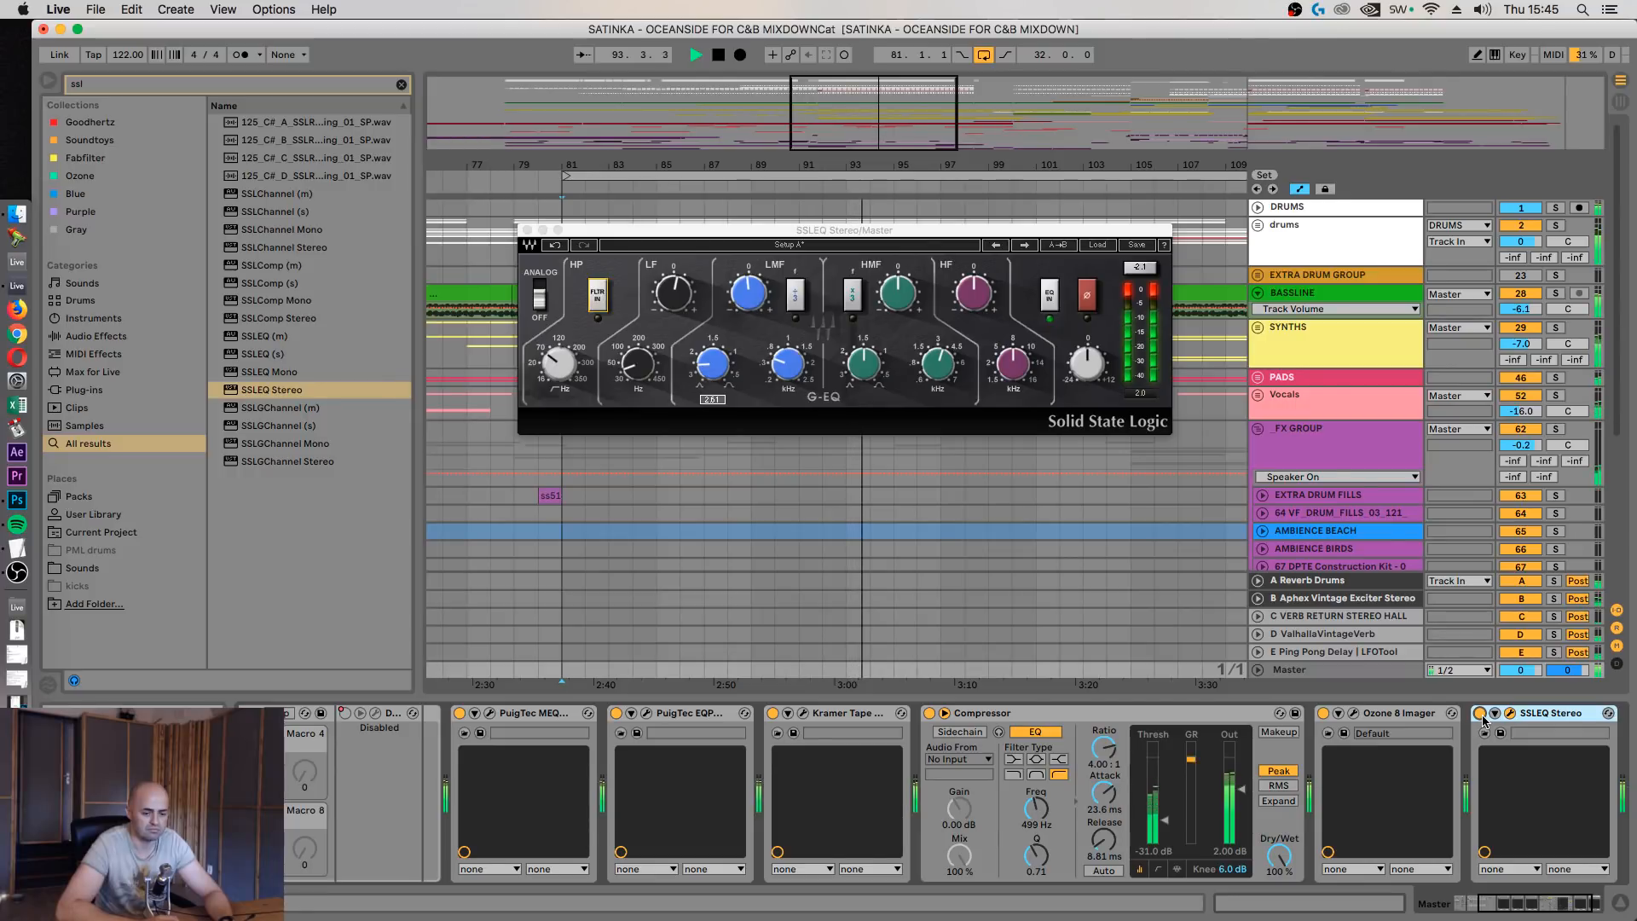
Stop playback and delete SSLEQ Stereo from the end of the Master chain
{"action": "key", "text": "space"}
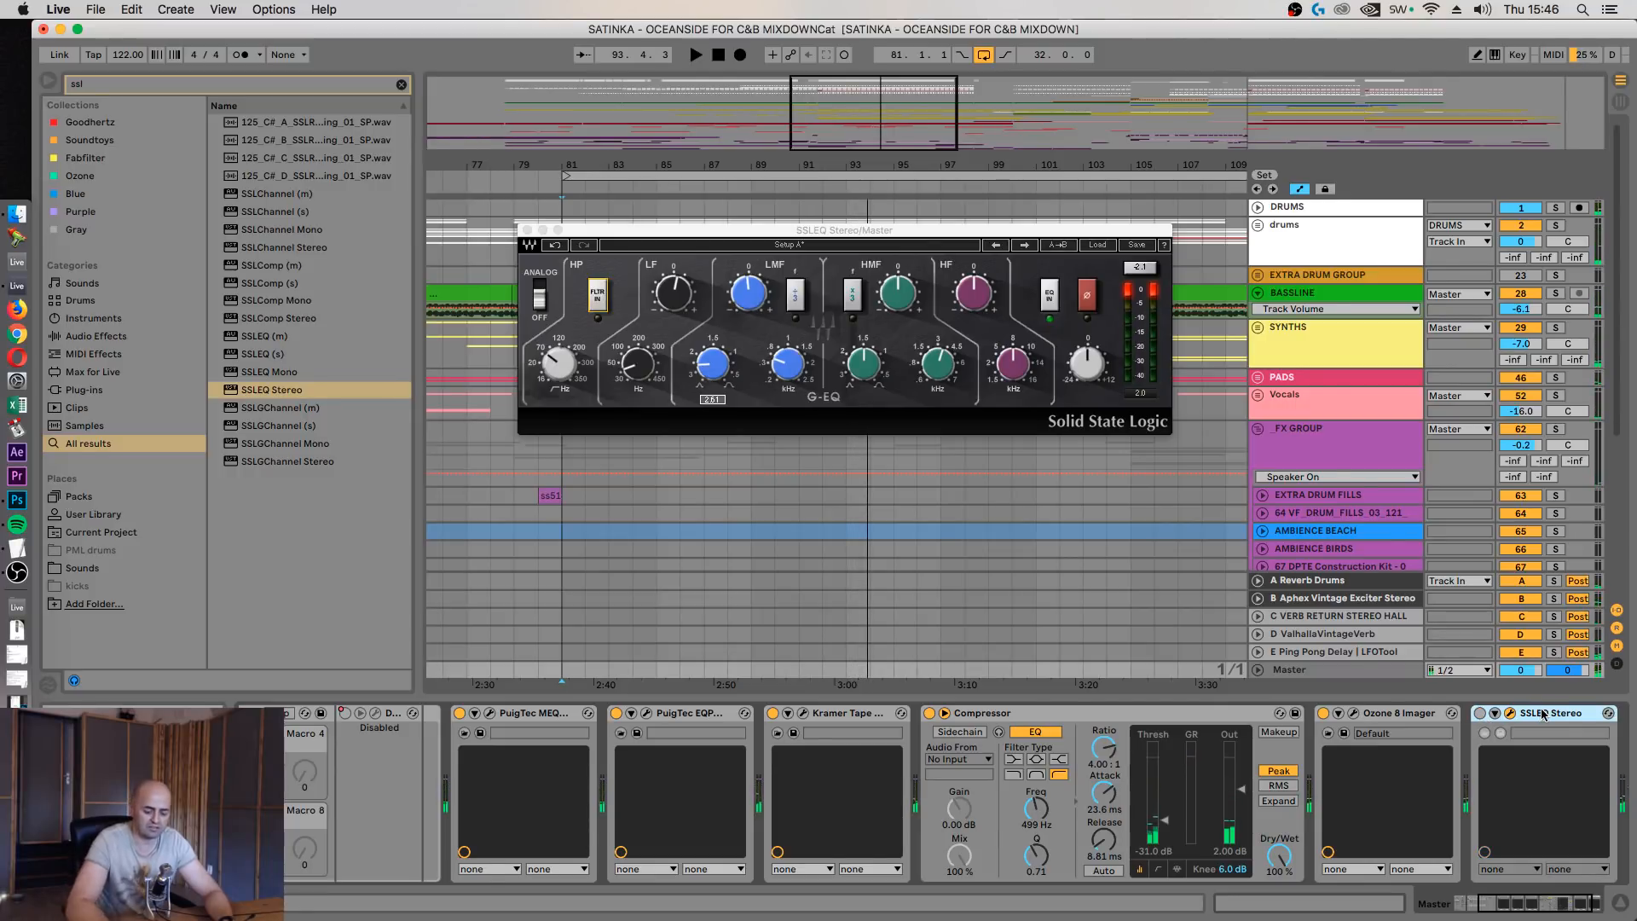
{"action": "key", "text": "Delete"}
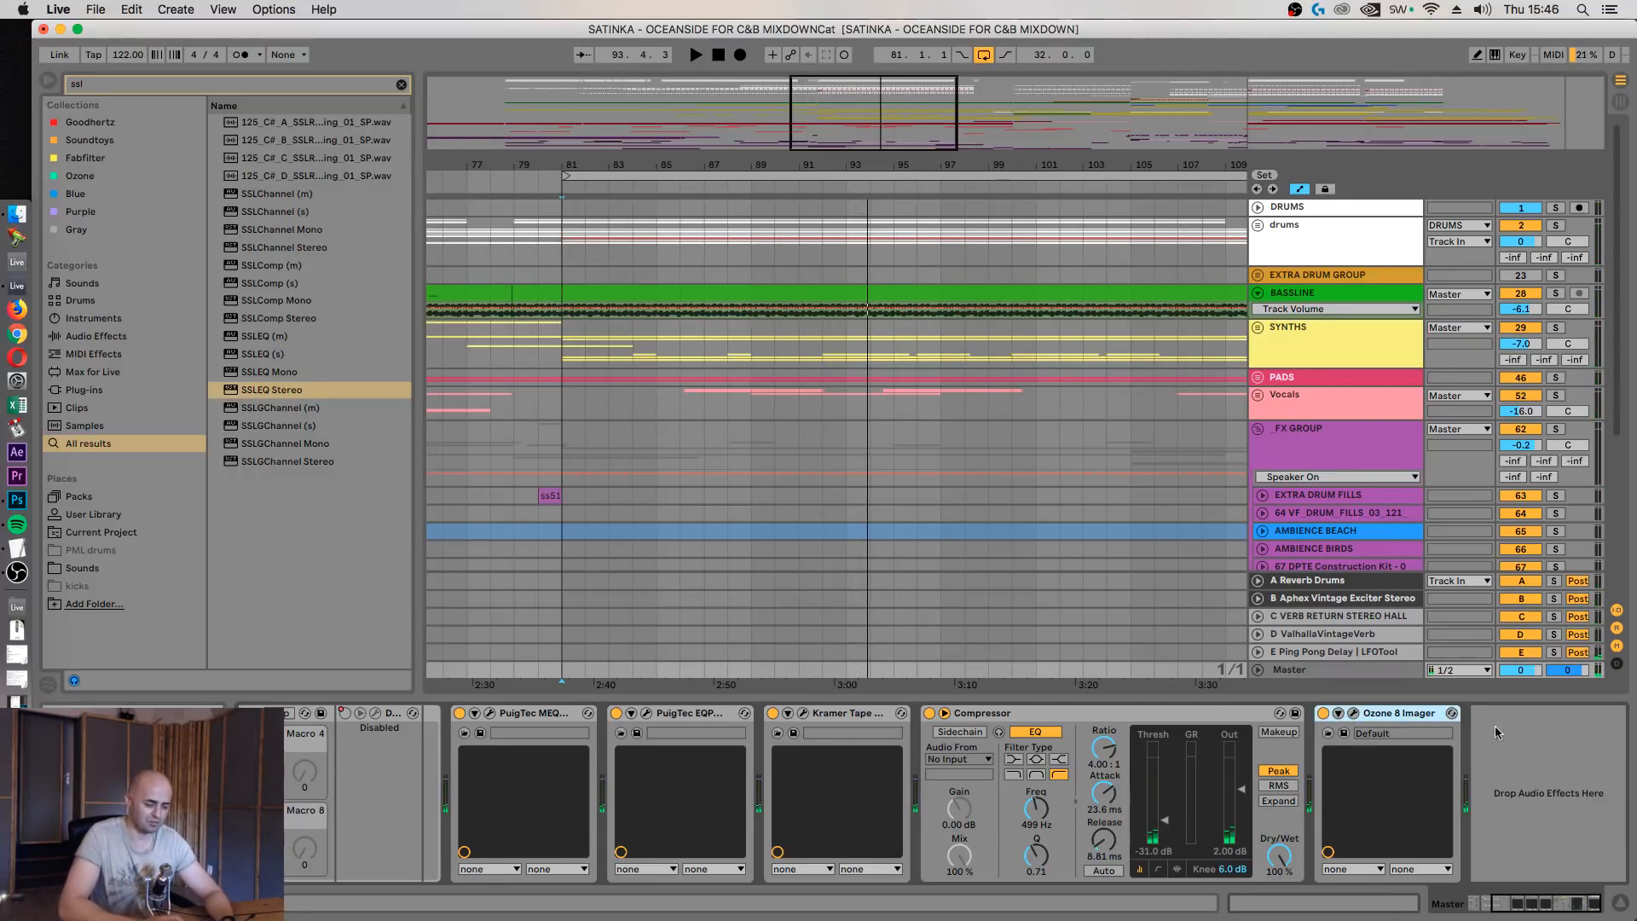
Collapse the FX GROUP track and zoom the arrangement out to the full song
{"action": "scroll", "coordinate": [1312, 397], "scroll_direction": "down", "scroll_amount": 5}
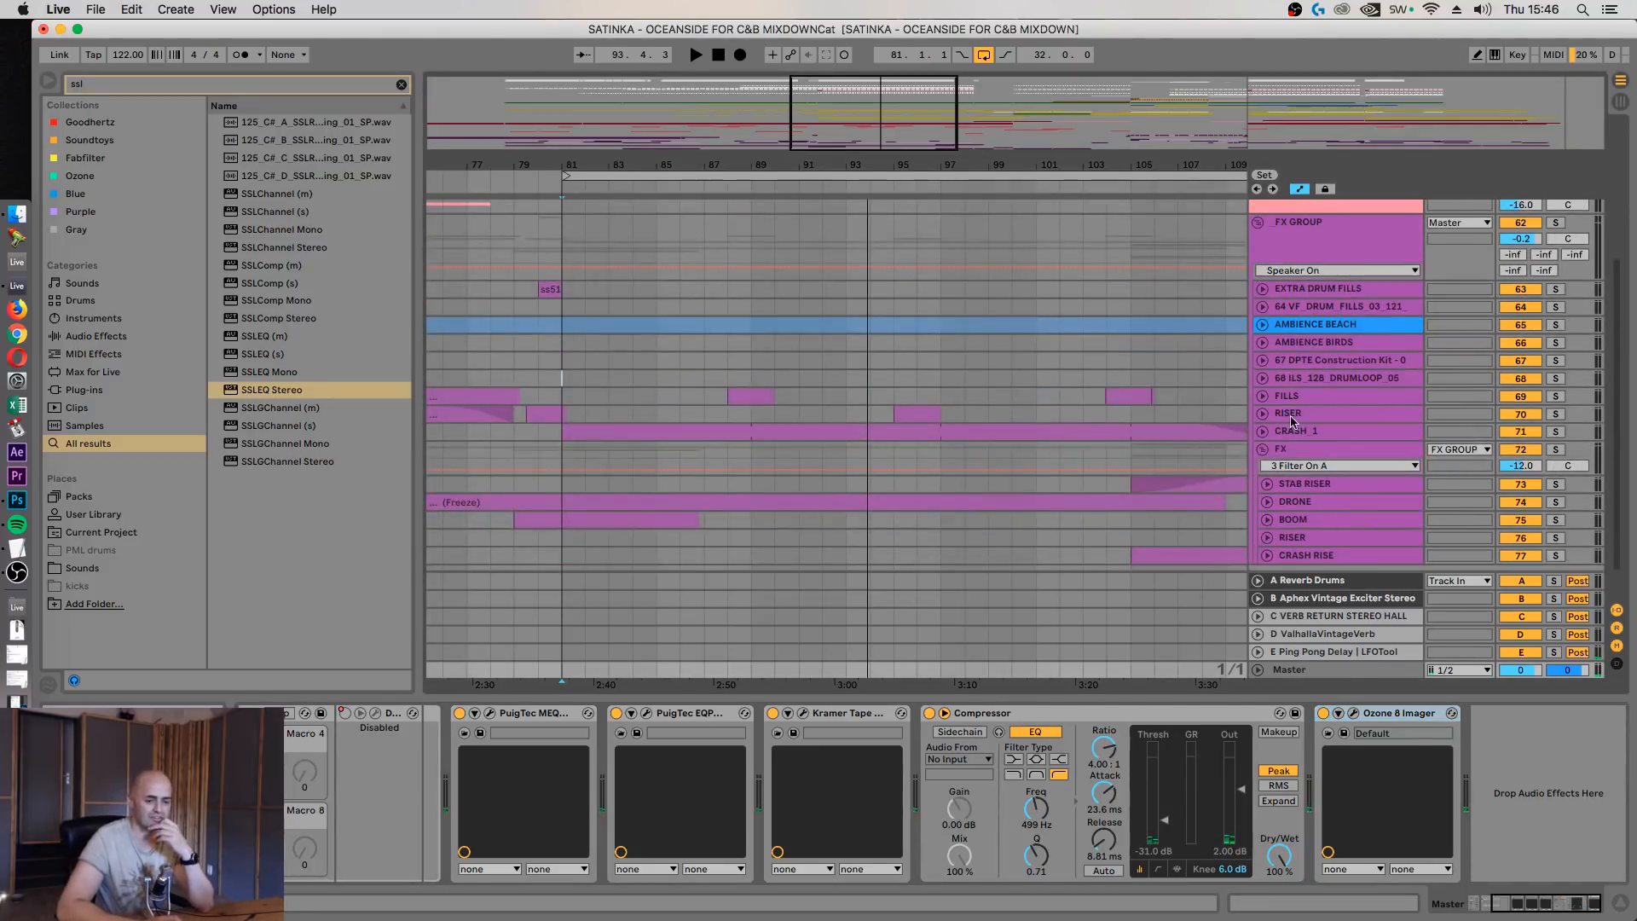
{"action": "scroll", "coordinate": [1292, 426], "scroll_direction": "up", "scroll_amount": 5}
{"action": "left_click", "coordinate": [1259, 428]}
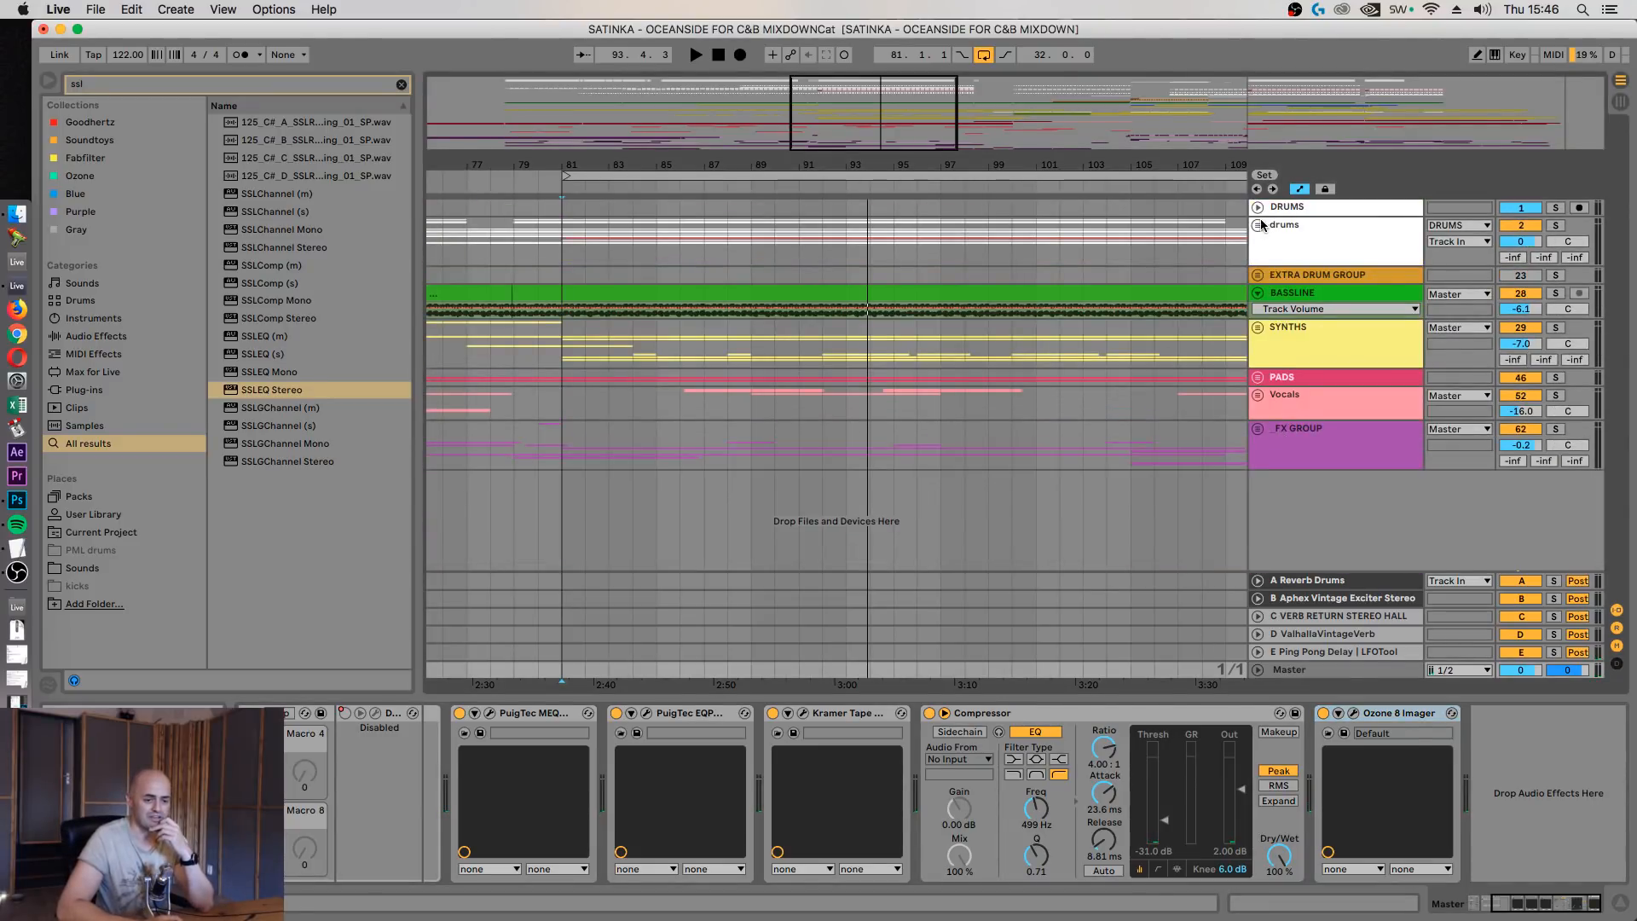
{"action": "left_click", "coordinate": [1259, 225]}
{"action": "left_click", "coordinate": [1259, 226]}
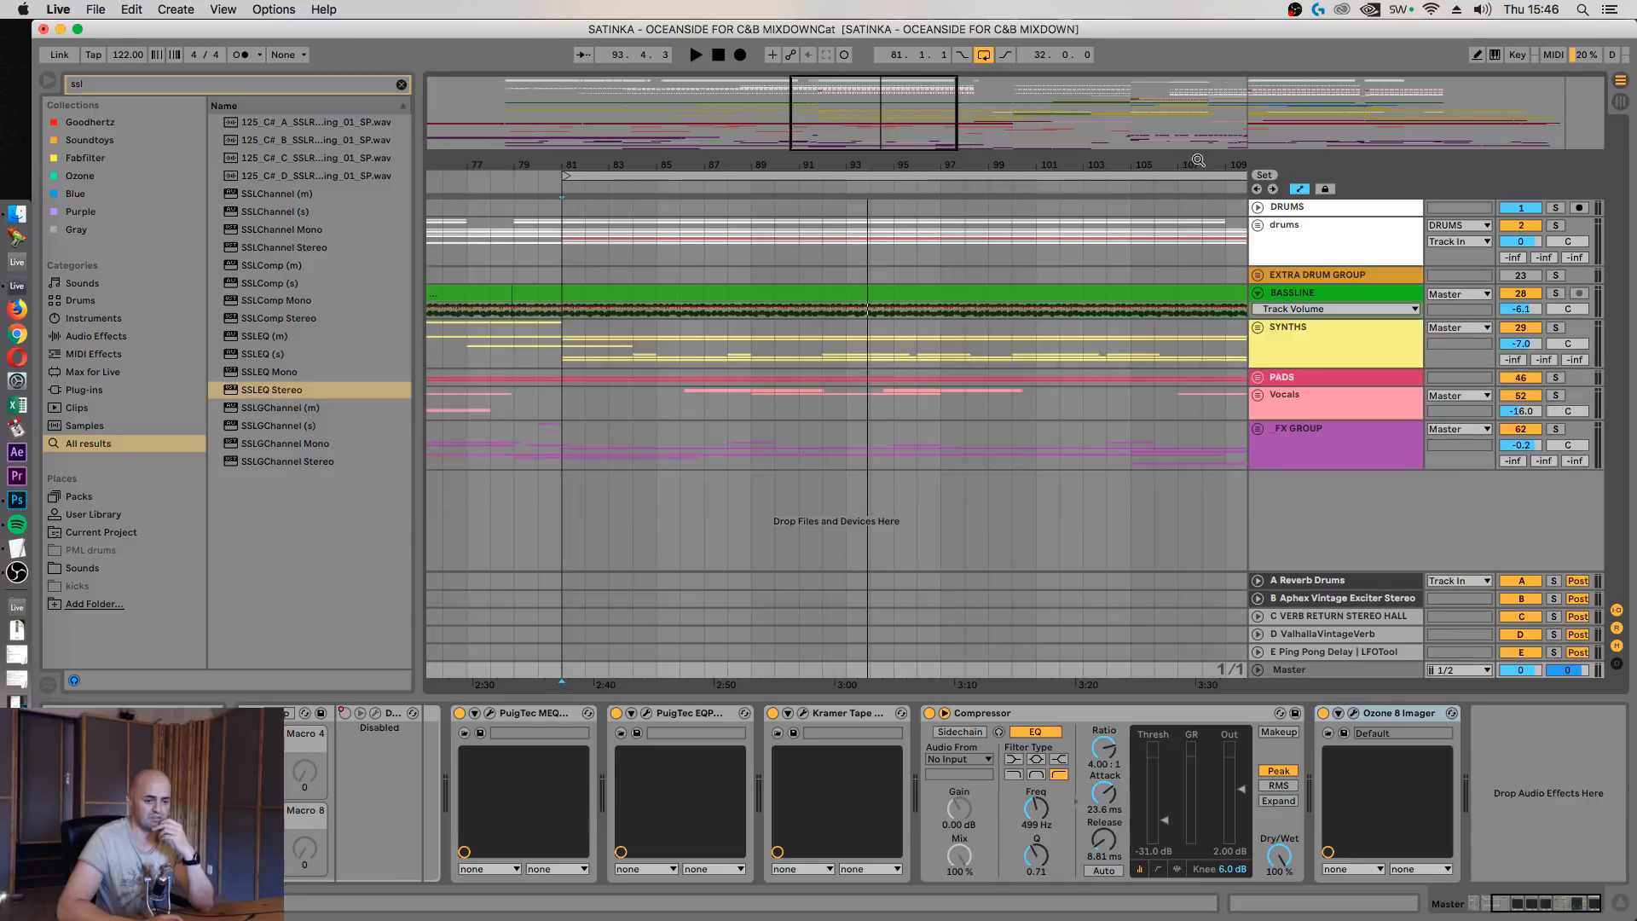
{"action": "left_click_drag", "start_coordinate": [1196, 164], "coordinate": [1196, 51]}
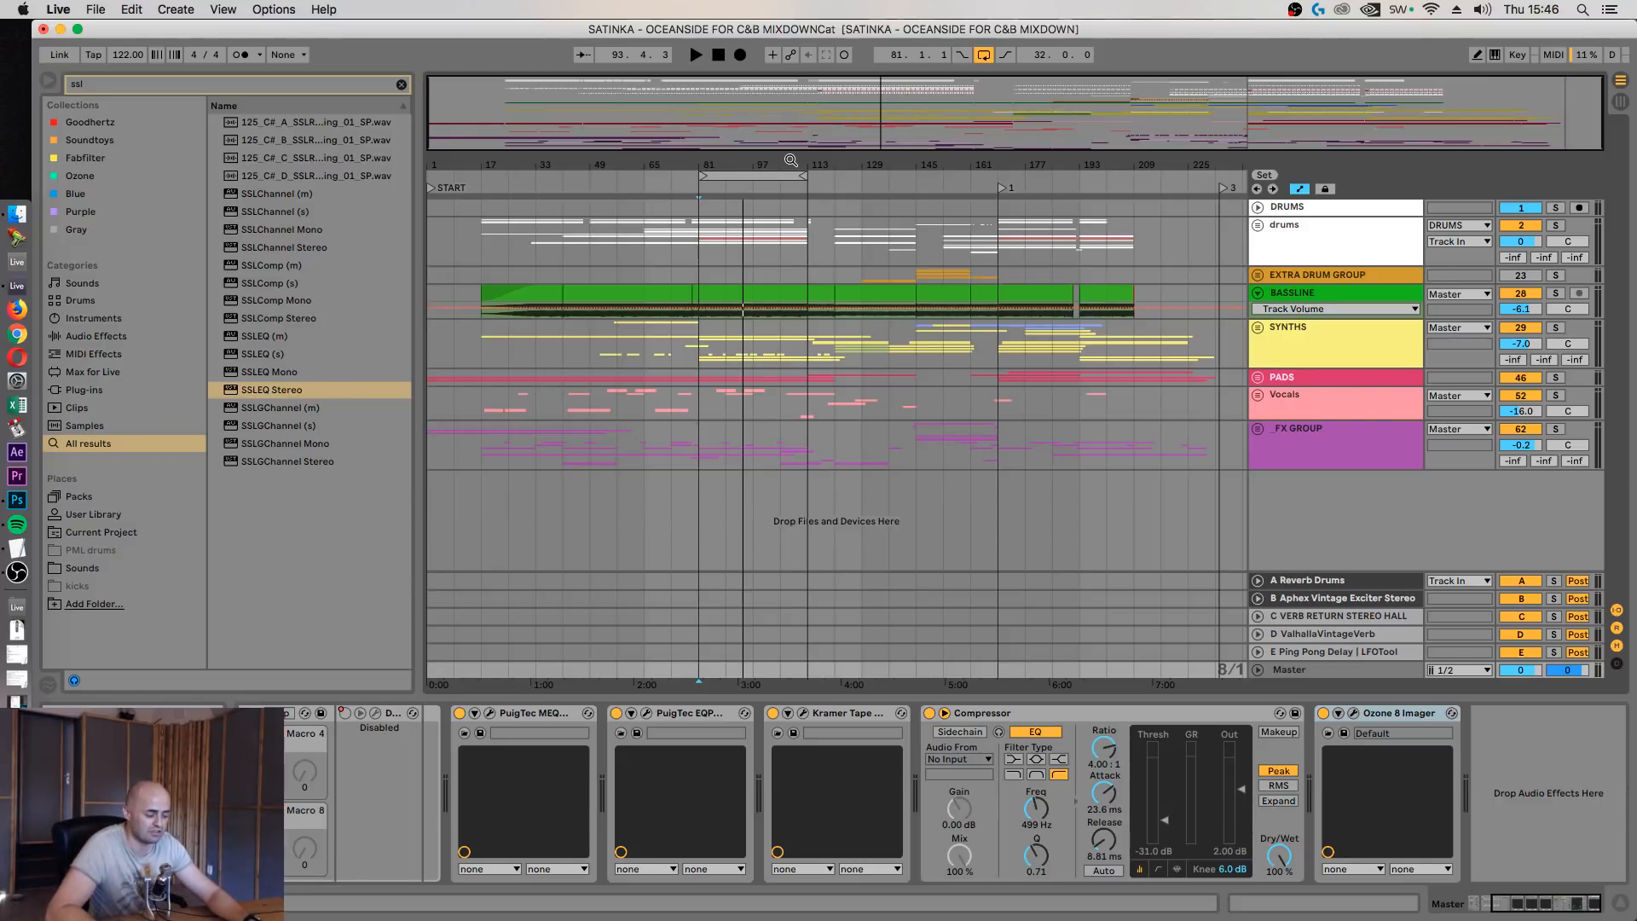
Toggle all mapped Master devices off and back on together
{"action": "key", "text": "0"}
{"action": "key", "text": "0"}
{"action": "key", "text": "0"}
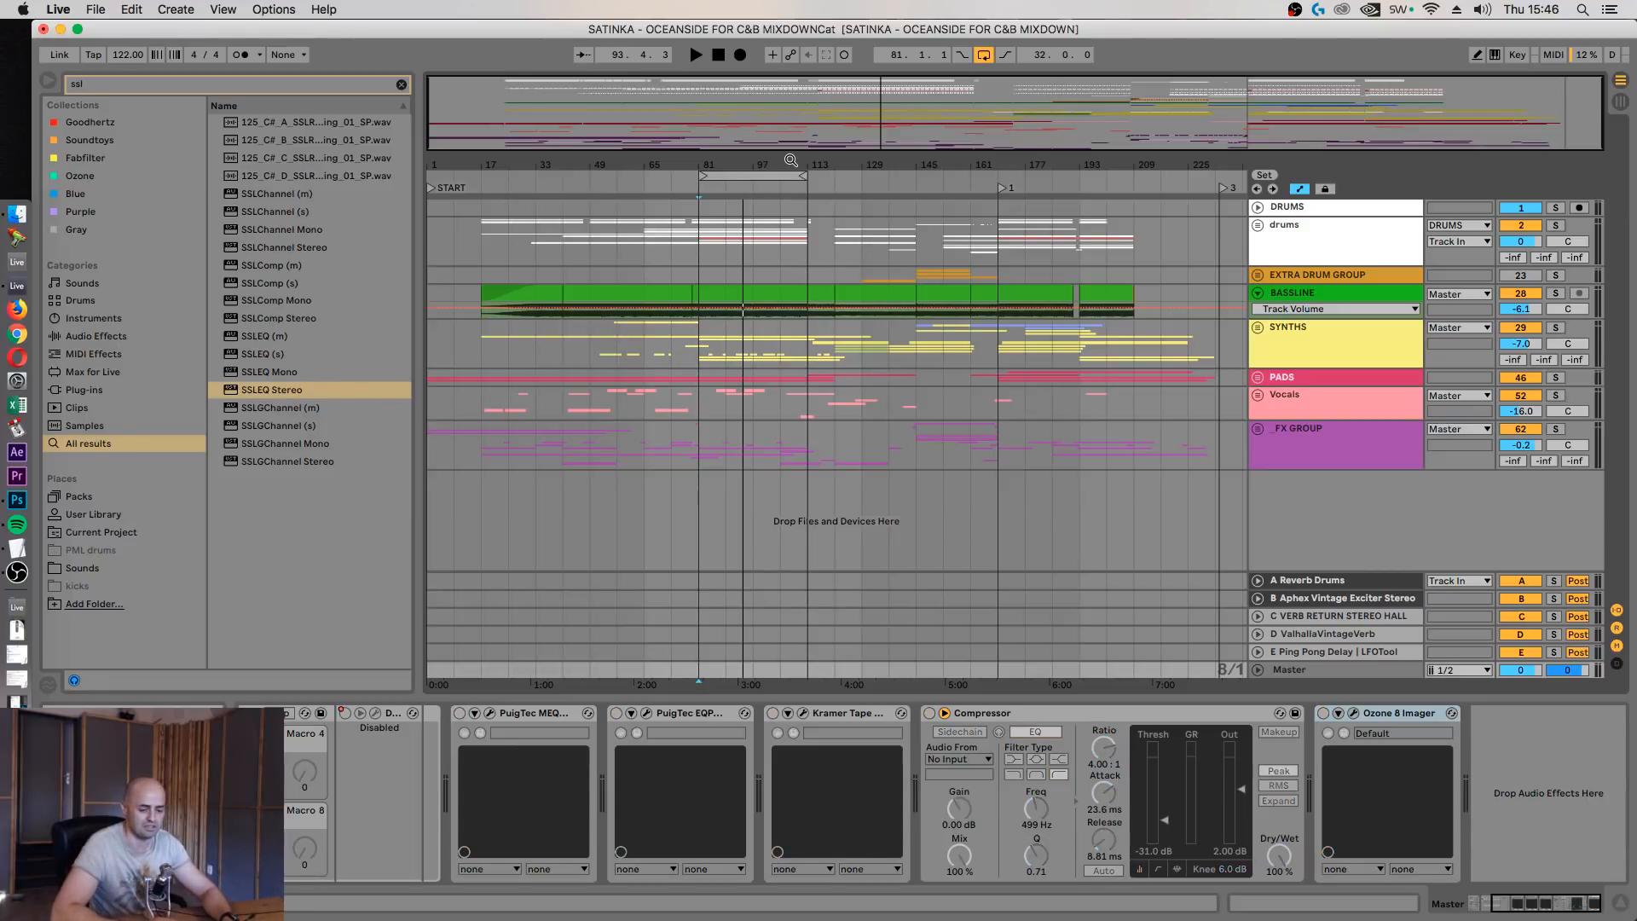
{"action": "key", "text": "0"}
{"action": "key", "text": "0"}
{"action": "key", "text": "0"}
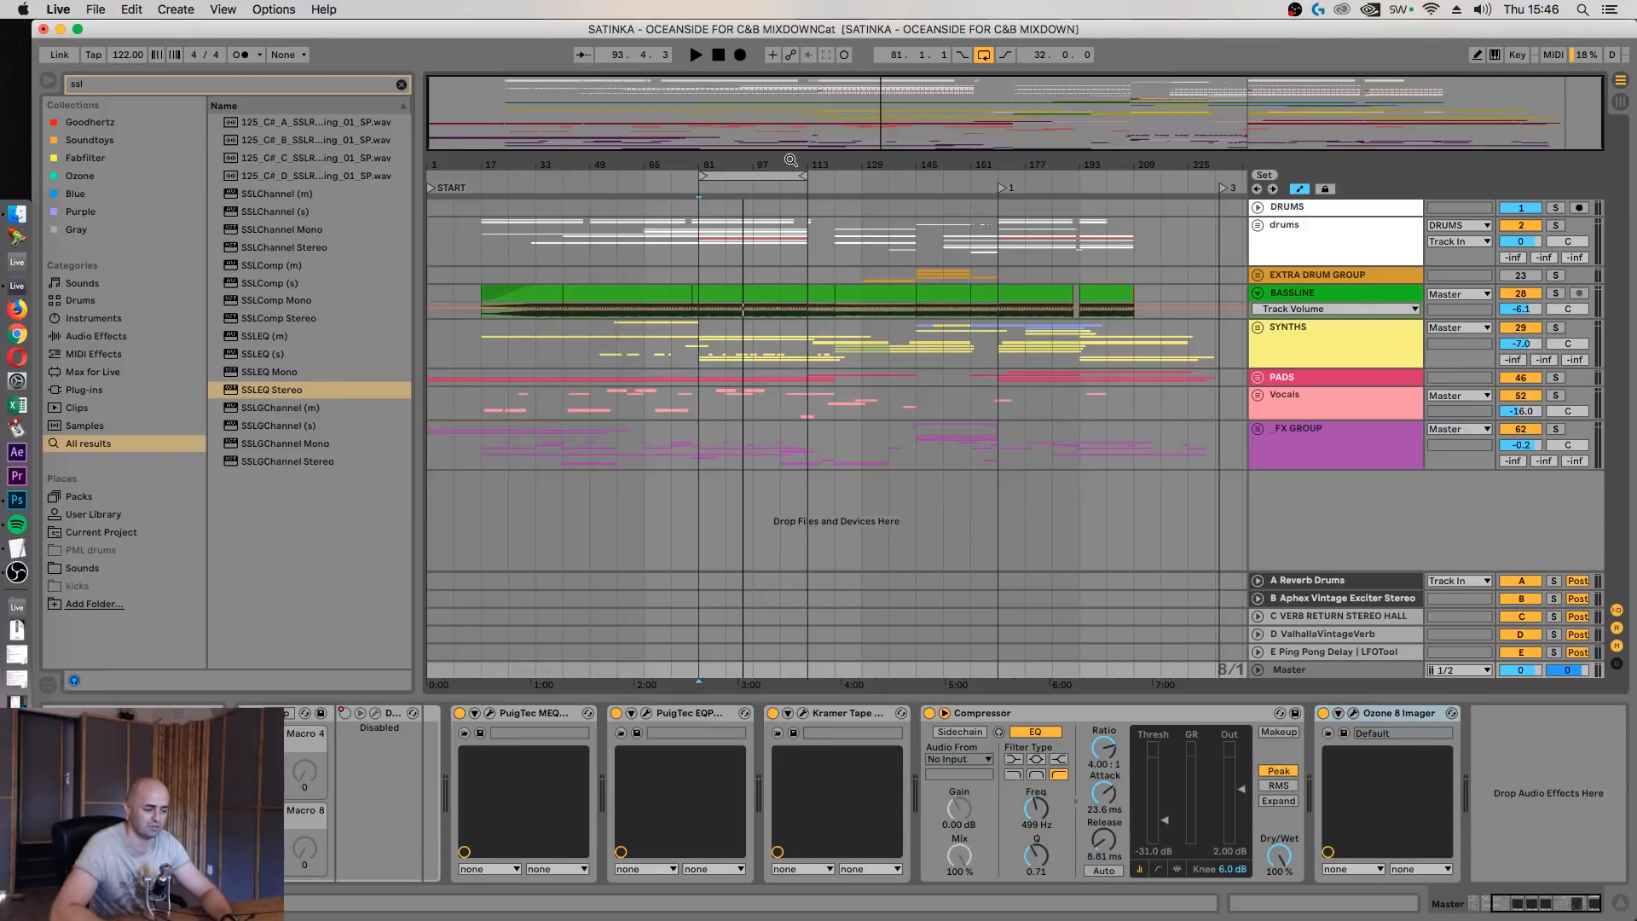